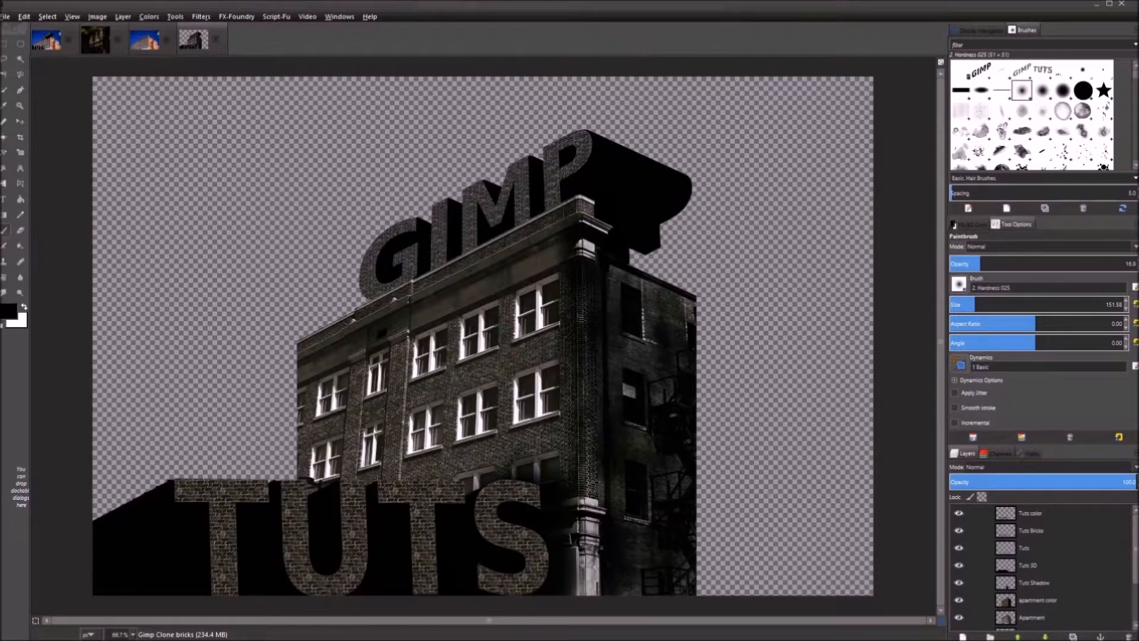
Rename the Tuts layer as "Tuts text"
{"action": "scroll", "coordinate": [1038, 563], "scroll_direction": "down", "scroll_amount": 3}
{"action": "scroll", "coordinate": [1038, 563], "scroll_direction": "up", "scroll_amount": 3}
{"action": "left_click", "coordinate": [1025, 532]}
{"action": "left_click", "coordinate": [1030, 550]}
{"action": "left_click", "coordinate": [1033, 569]}
{"action": "left_click", "coordinate": [1032, 553]}
{"action": "double_click", "coordinate": [1030, 549]}
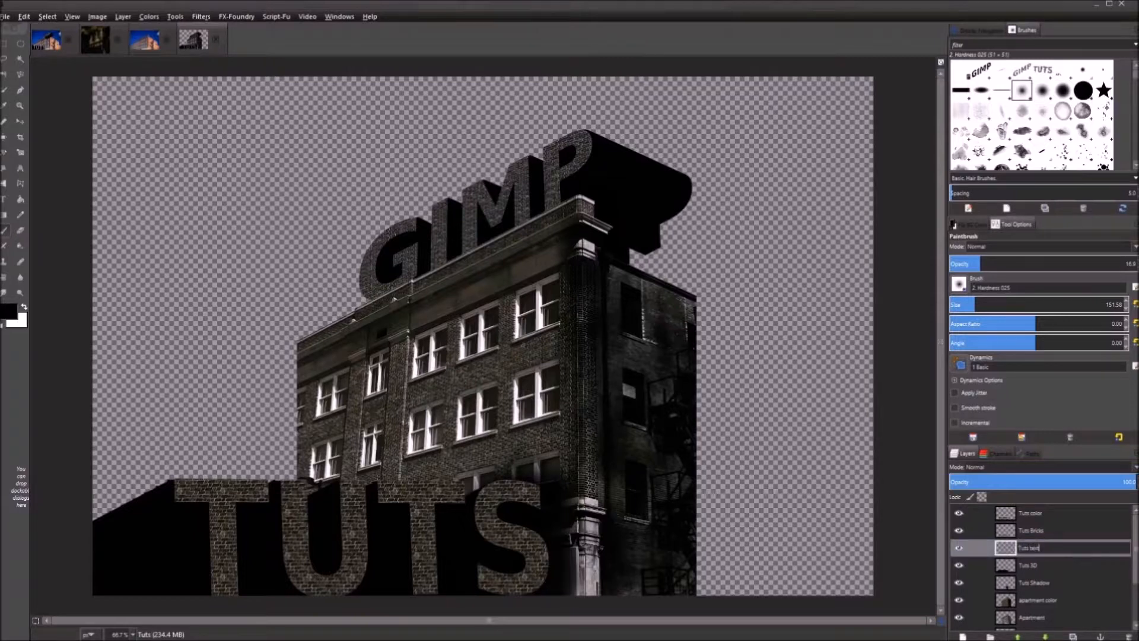
{"action": "key", "text": "Return"}
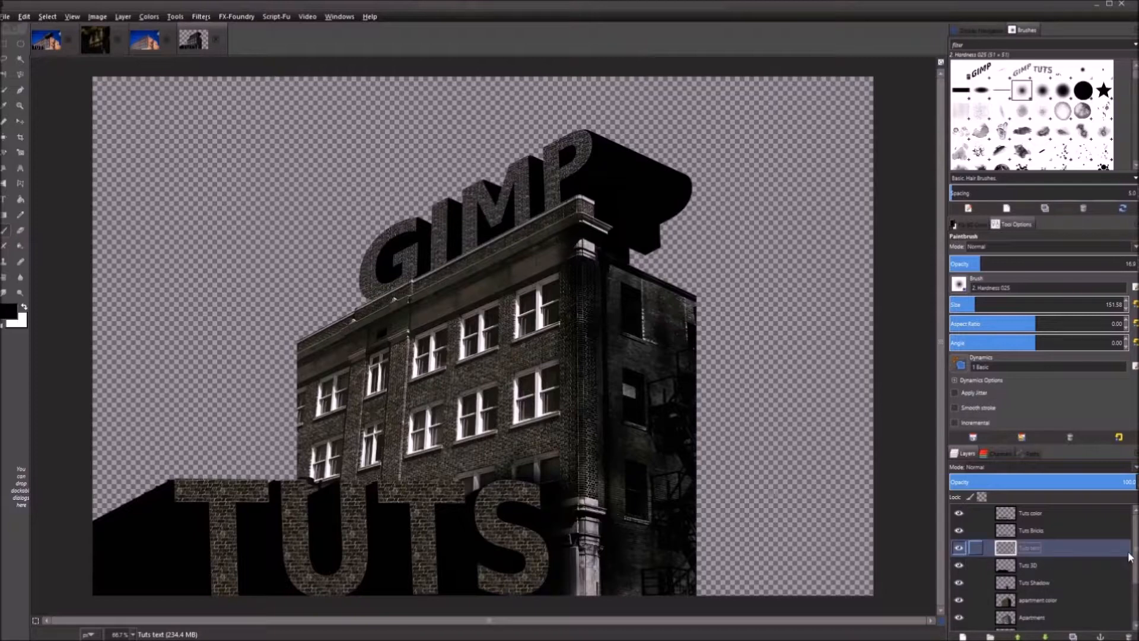
Look through the layer stack and make the Tuts color layer active
{"action": "mouse_move", "coordinate": [1134, 558]}
{"action": "left_mouse_down"}
{"action": "mouse_move", "coordinate": [1131, 587]}
{"action": "mouse_move", "coordinate": [1058, 591]}
{"action": "left_mouse_up"}
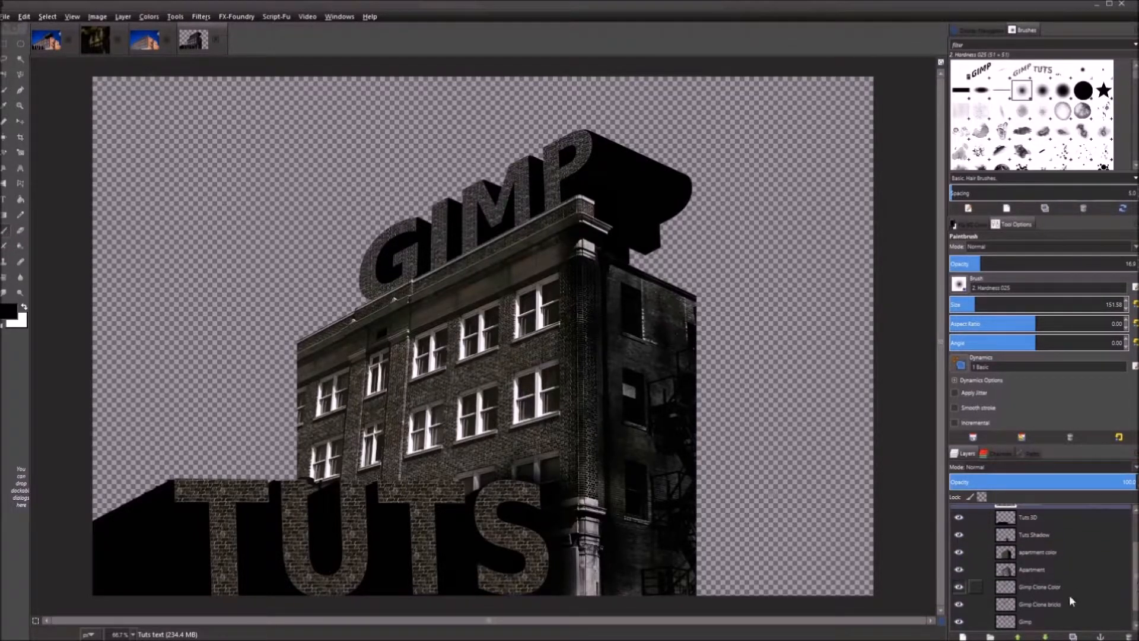
{"action": "left_click_drag", "start_coordinate": [1136, 593], "coordinate": [1137, 605]}
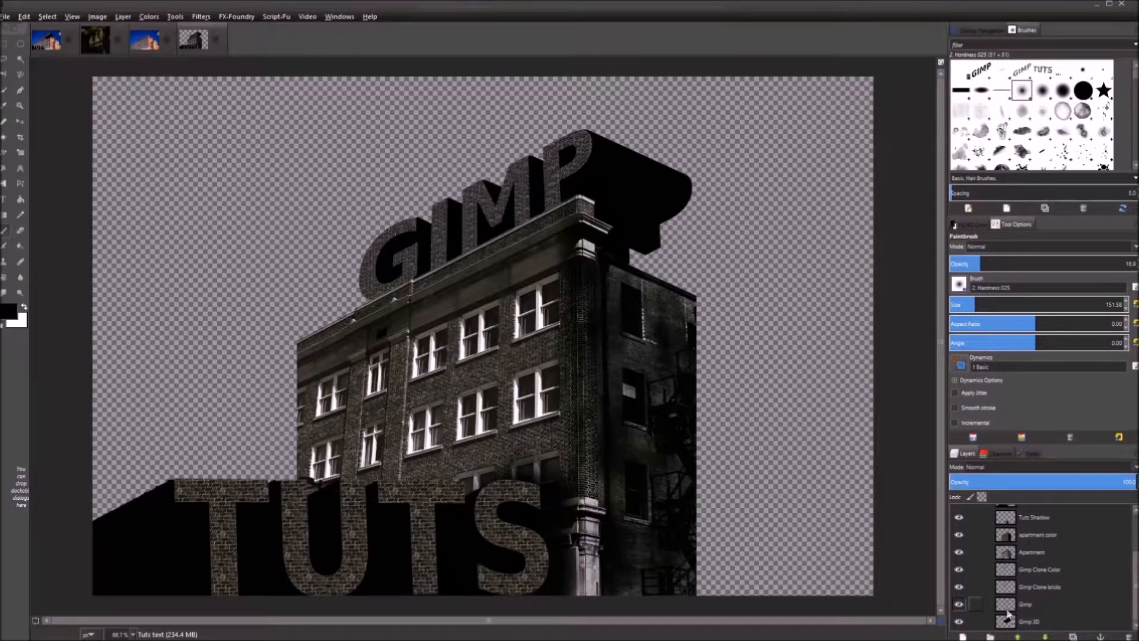
{"action": "left_click_drag", "start_coordinate": [1135, 591], "coordinate": [1134, 553]}
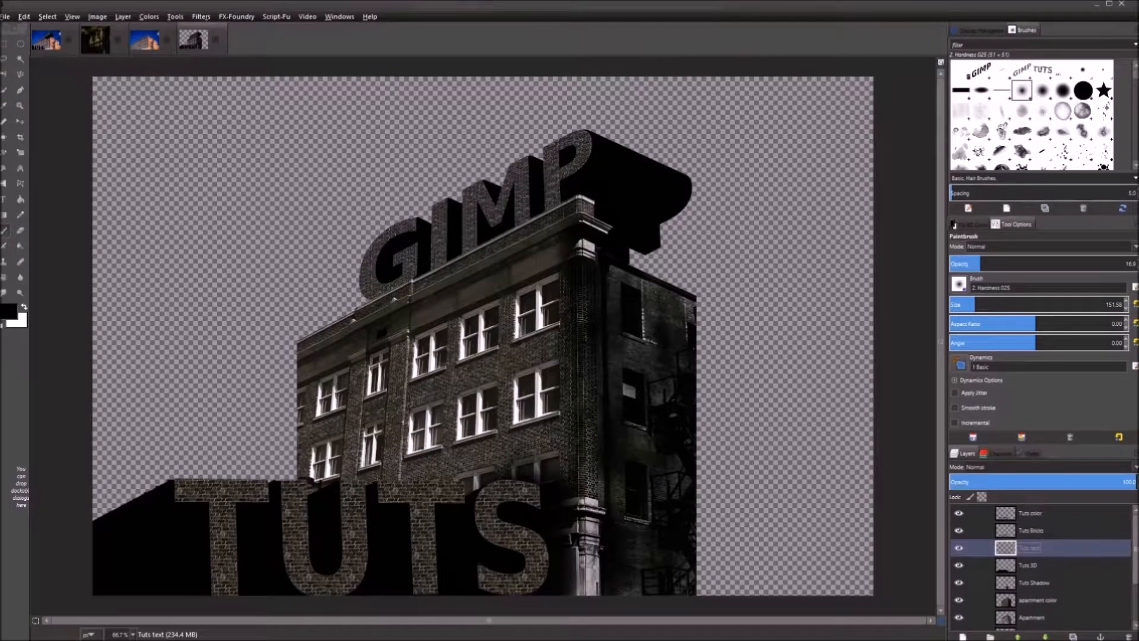
{"action": "left_click", "coordinate": [978, 514]}
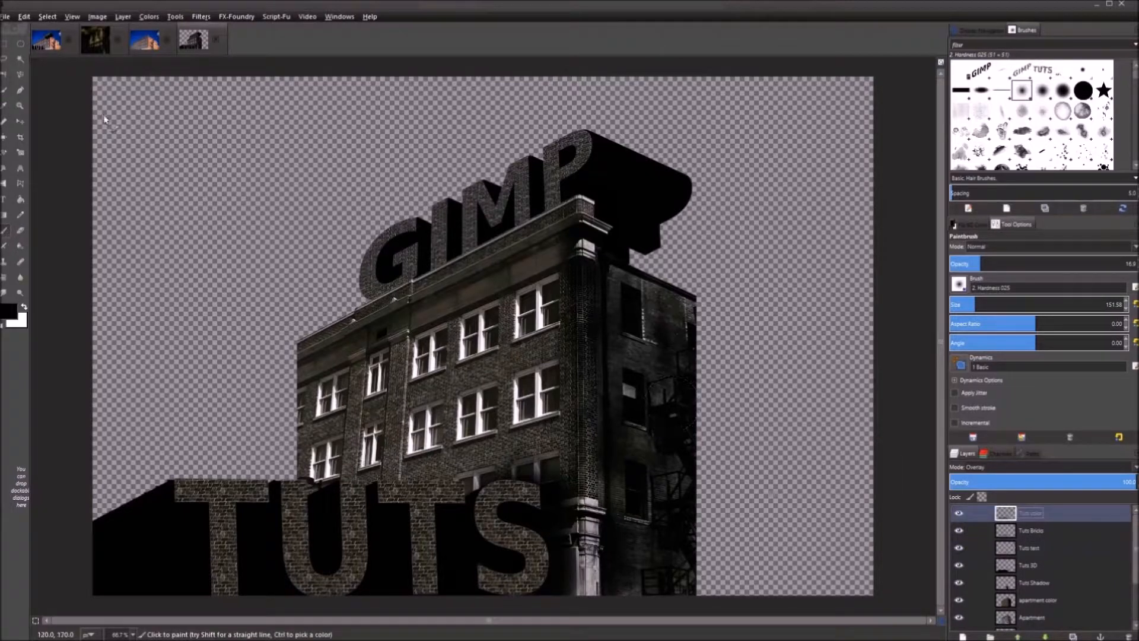
Open the factory photo 981381_43007125.jpg from the 3D tutorial folder as a new image
{"action": "left_click", "coordinate": [5, 17]}
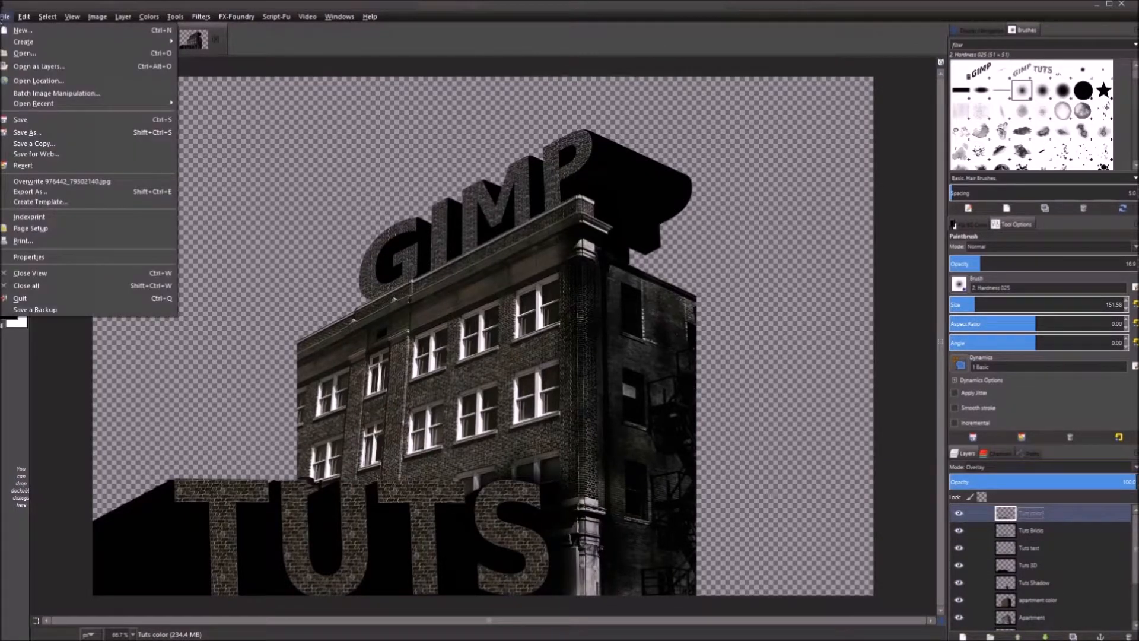
{"action": "left_click", "coordinate": [31, 53]}
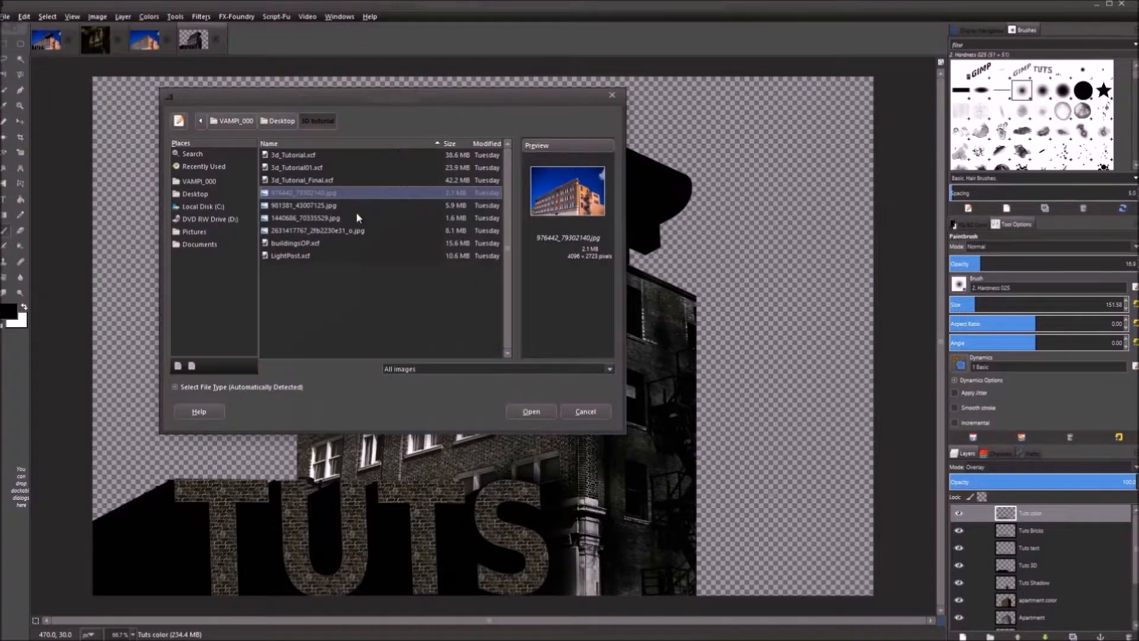
{"action": "left_click", "coordinate": [339, 208]}
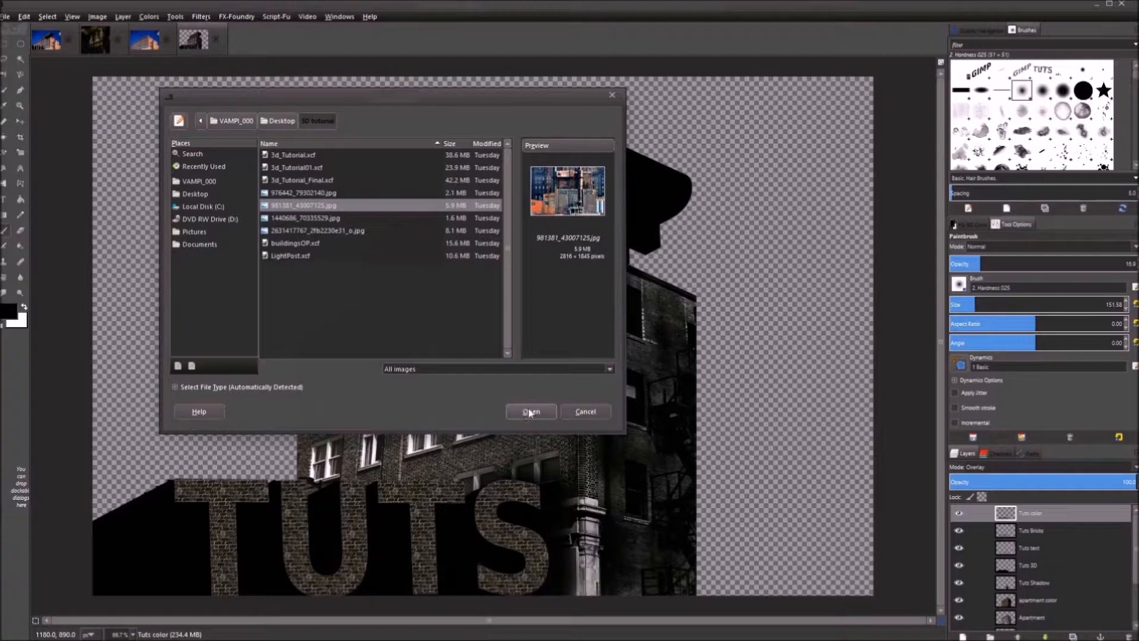
{"action": "left_click", "coordinate": [529, 412]}
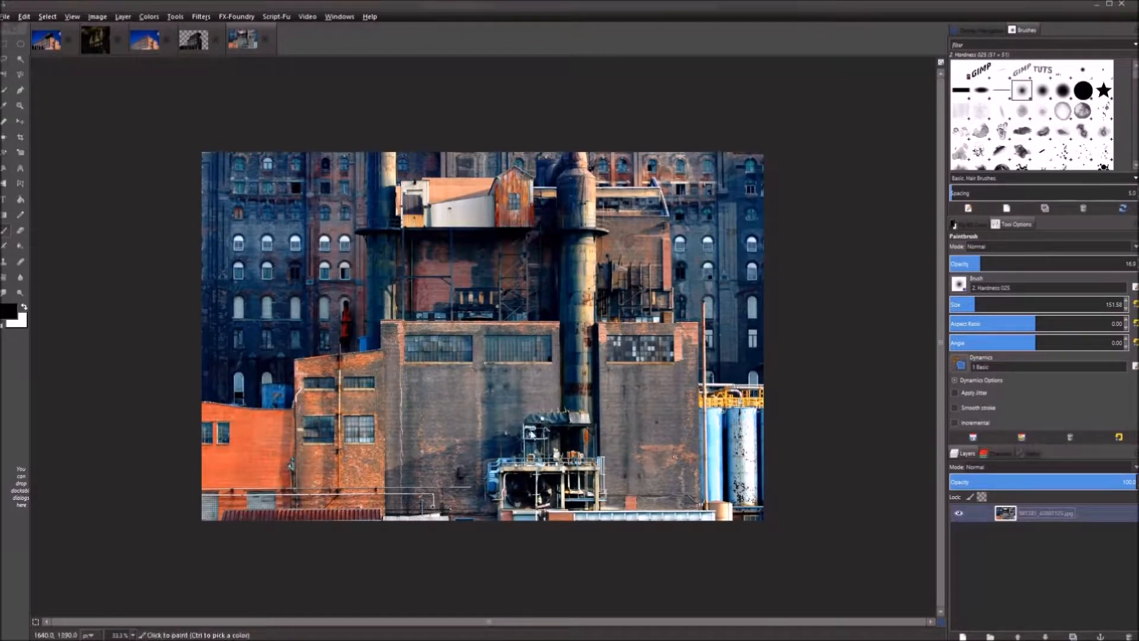
Add an alpha channel to the factory photo's layer
{"action": "key", "text": "plus"}
{"action": "scroll", "coordinate": [531, 435], "scroll_direction": "up", "scroll_amount": 2}
{"action": "scroll", "coordinate": [531, 435], "scroll_direction": "down", "scroll_amount": 2}
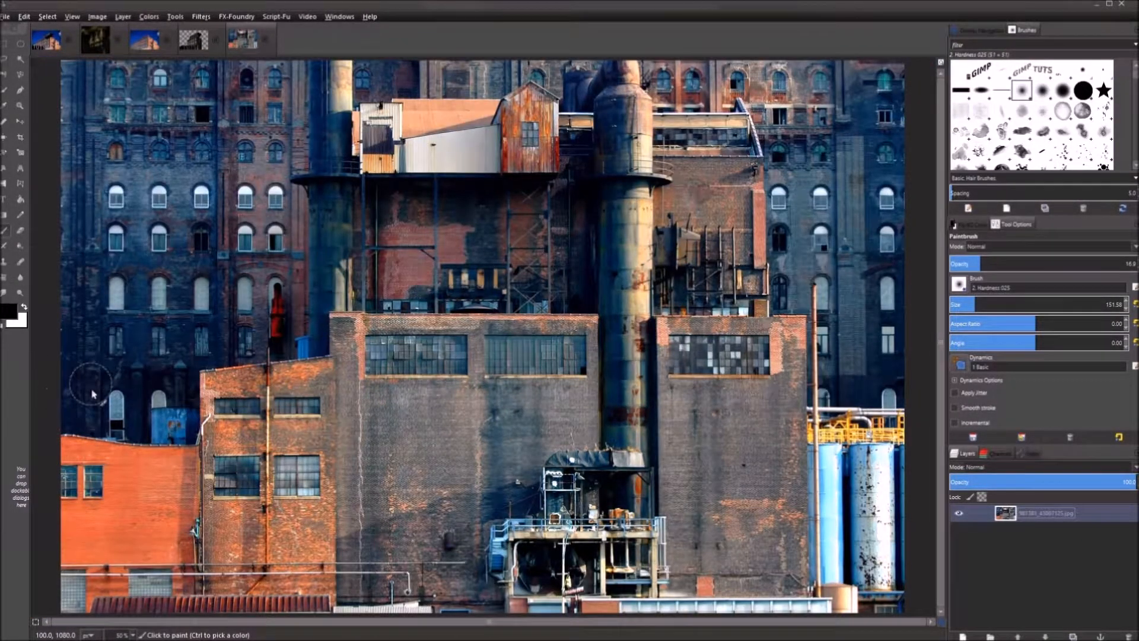
{"action": "right_click", "coordinate": [958, 512]}
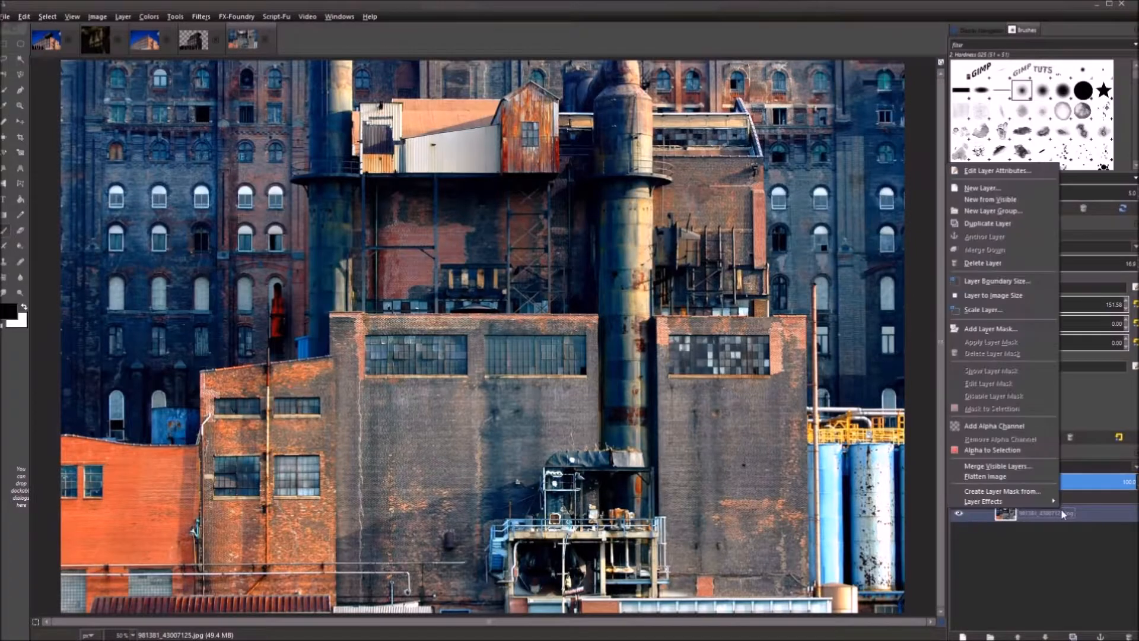
{"action": "left_click", "coordinate": [1000, 431]}
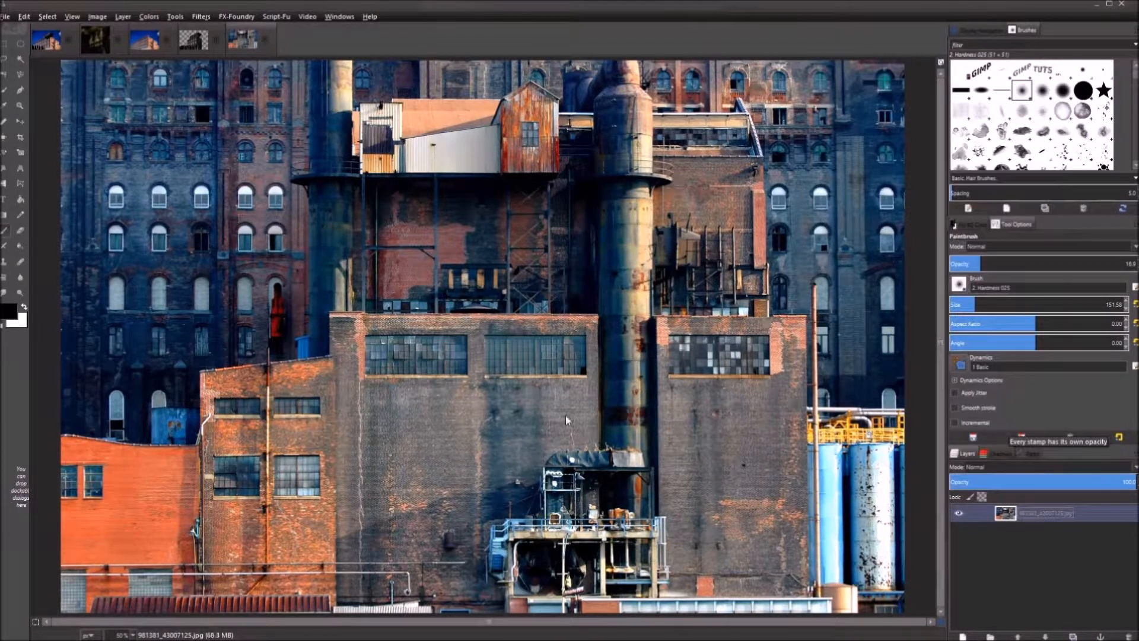
Add a white (full opacity) layer mask to the factory photo's layer and set the paintbrush opacity to 100
{"action": "right_click", "coordinate": [1048, 520]}
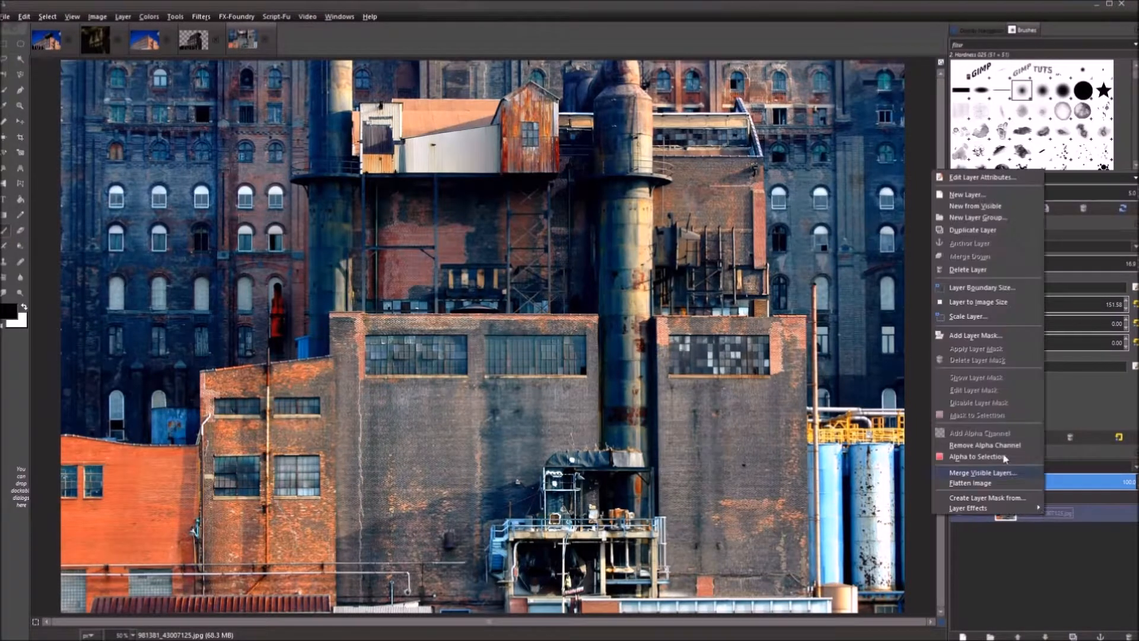
{"action": "left_click", "coordinate": [973, 336]}
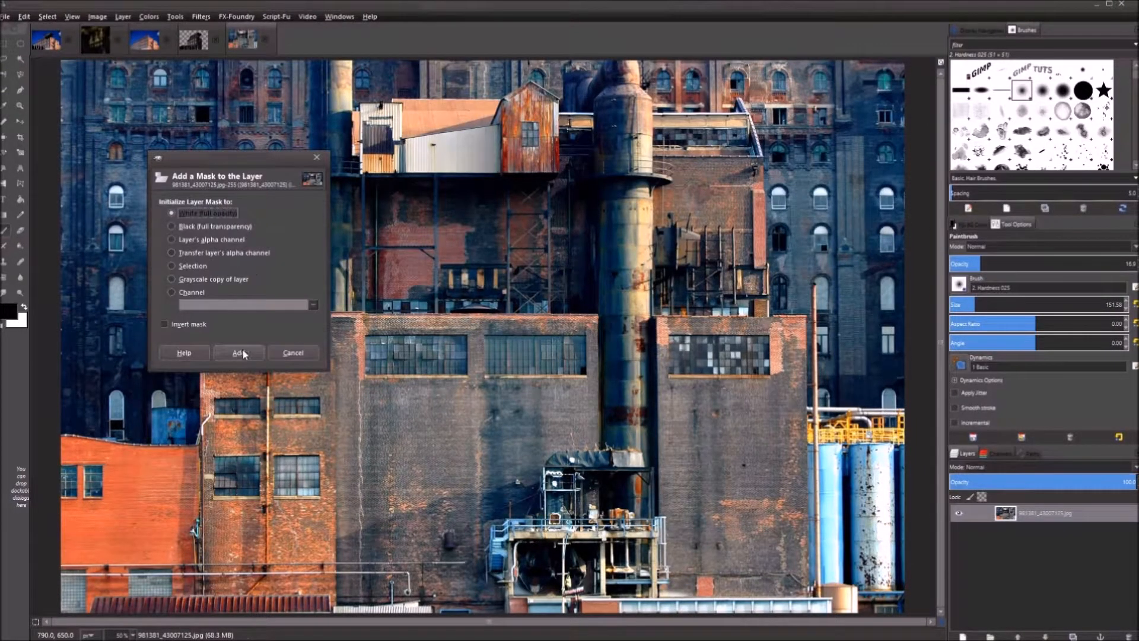
{"action": "left_click", "coordinate": [240, 352]}
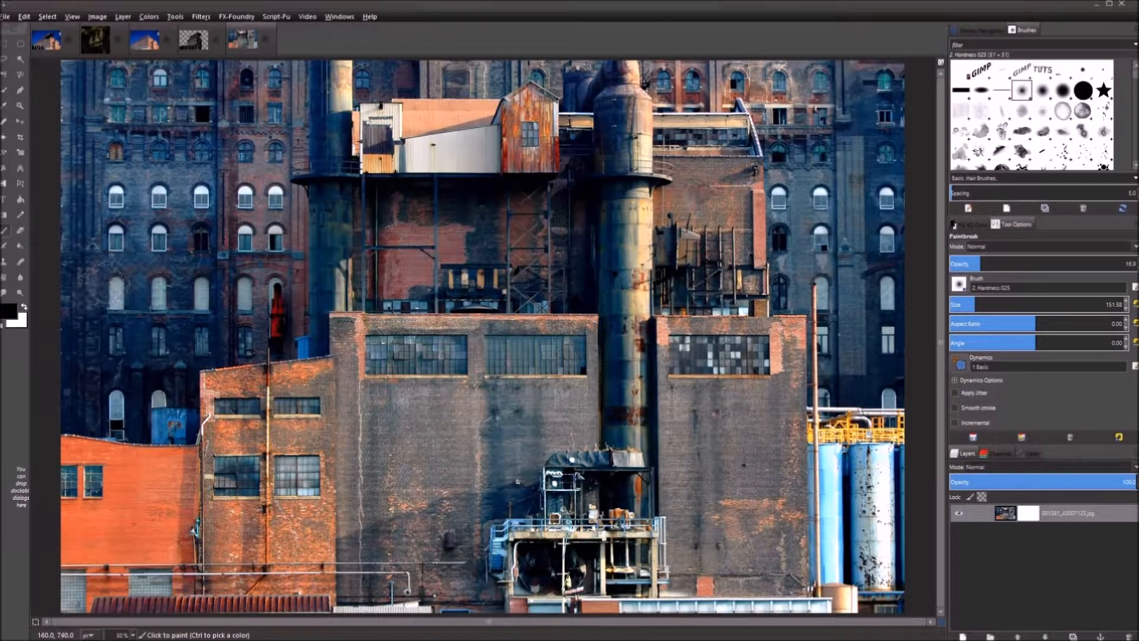
{"action": "left_click_drag", "start_coordinate": [996, 261], "coordinate": [1134, 263]}
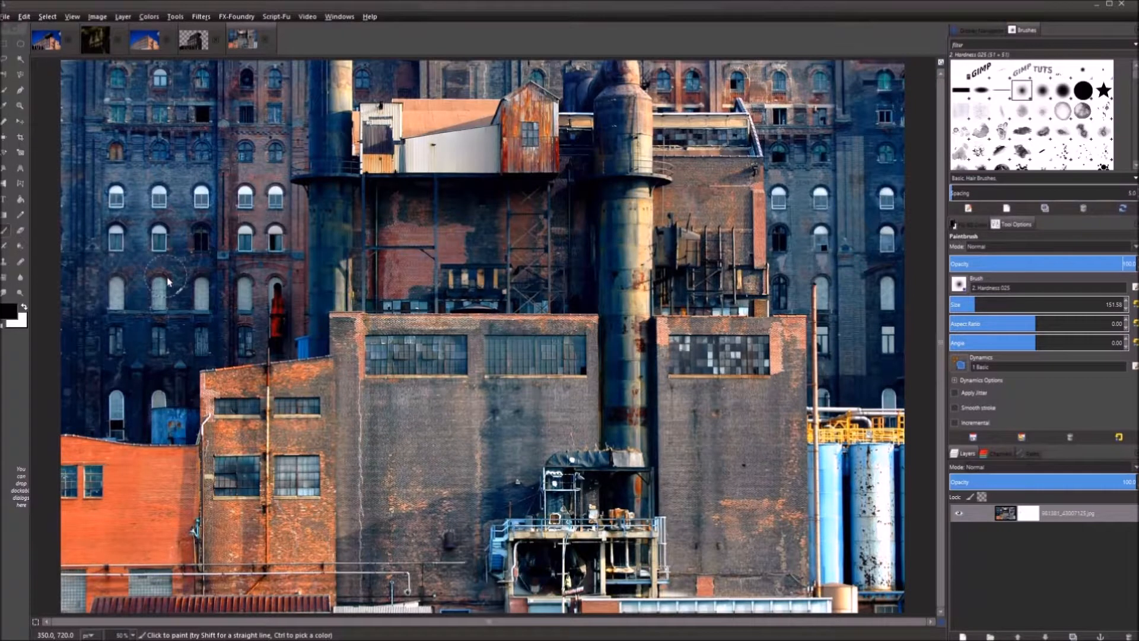
Try painting out the dark buildings behind the factory with black on the layer mask, and undo the strokes
{"action": "mouse_move", "coordinate": [172, 253]}
{"action": "left_mouse_down"}
{"action": "mouse_move", "coordinate": [80, 305]}
{"action": "mouse_move", "coordinate": [89, 347]}
{"action": "mouse_move", "coordinate": [130, 376]}
{"action": "mouse_move", "coordinate": [163, 315]}
{"action": "mouse_move", "coordinate": [144, 388]}
{"action": "mouse_move", "coordinate": [169, 416]}
{"action": "mouse_move", "coordinate": [190, 409]}
{"action": "mouse_move", "coordinate": [184, 374]}
{"action": "mouse_move", "coordinate": [175, 401]}
{"action": "mouse_move", "coordinate": [190, 362]}
{"action": "mouse_move", "coordinate": [181, 425]}
{"action": "mouse_move", "coordinate": [191, 438]}
{"action": "mouse_move", "coordinate": [97, 404]}
{"action": "mouse_move", "coordinate": [132, 405]}
{"action": "mouse_move", "coordinate": [159, 435]}
{"action": "left_mouse_up"}
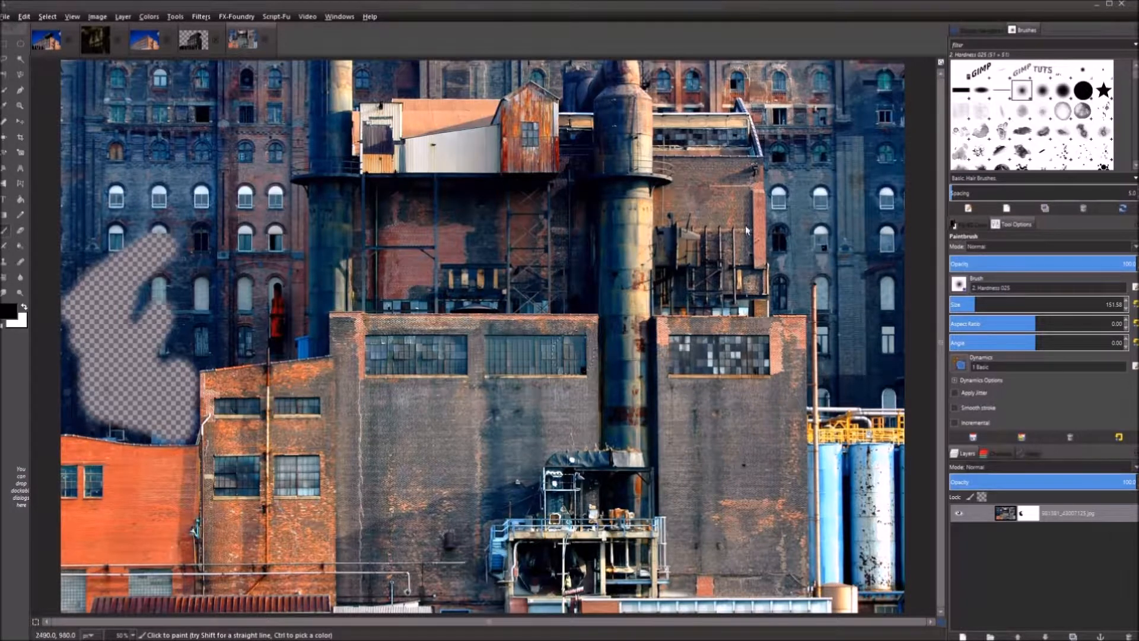
{"action": "key", "text": "ctrl"}
{"action": "key", "text": "ctrl+z"}
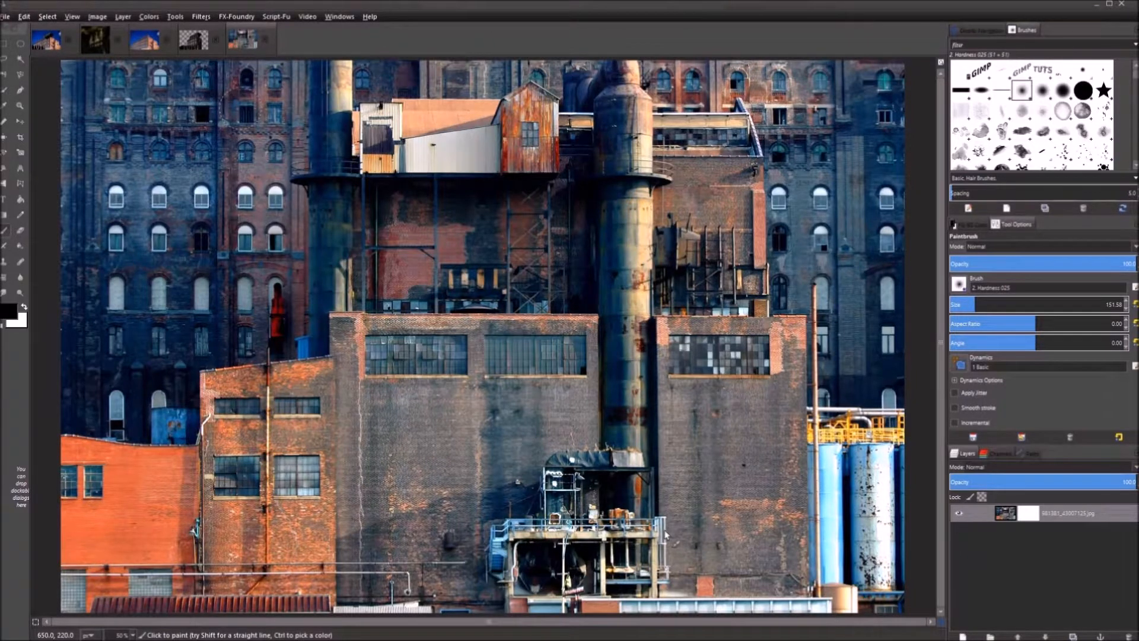
{"action": "mouse_move", "coordinate": [158, 192]}
{"action": "left_mouse_down"}
{"action": "mouse_move", "coordinate": [195, 139]}
{"action": "mouse_move", "coordinate": [155, 196]}
{"action": "mouse_move", "coordinate": [230, 223]}
{"action": "mouse_move", "coordinate": [264, 310]}
{"action": "mouse_move", "coordinate": [280, 312]}
{"action": "mouse_move", "coordinate": [292, 245]}
{"action": "left_mouse_up"}
{"action": "key", "text": "ctrl+z"}
Start a path with the Paths tool, placing anchors along the roof edge of the orange brick building from the image border
{"action": "left_click", "coordinate": [19, 90]}
{"action": "scroll", "coordinate": [84, 469], "scroll_direction": "up", "scroll_amount": 4}
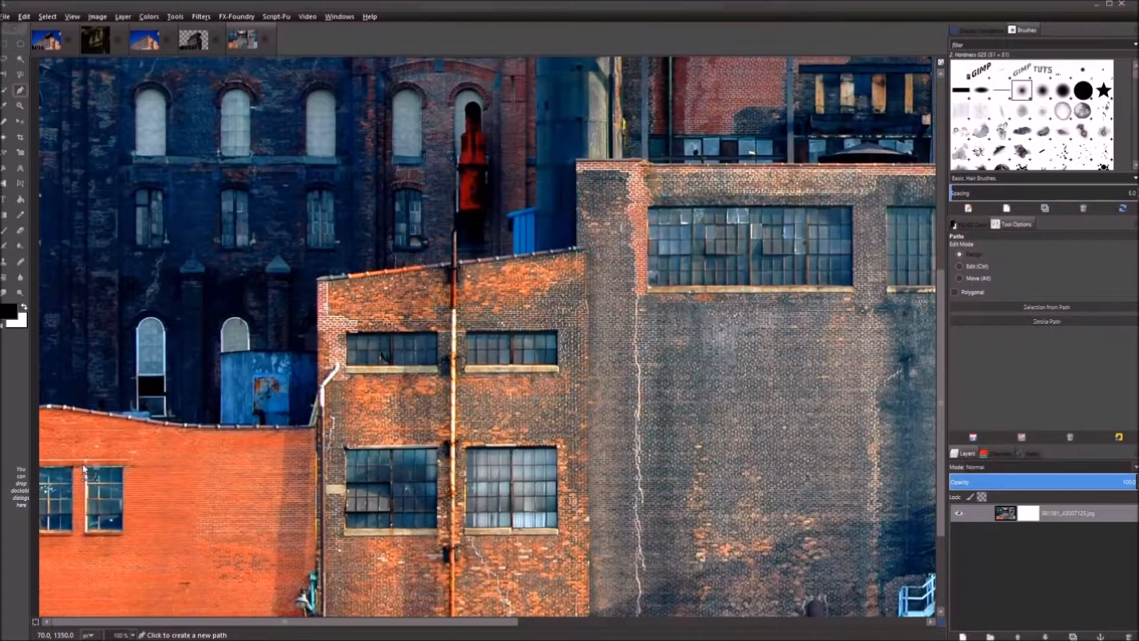
{"action": "left_click_drag", "start_coordinate": [84, 468], "coordinate": [315, 507]}
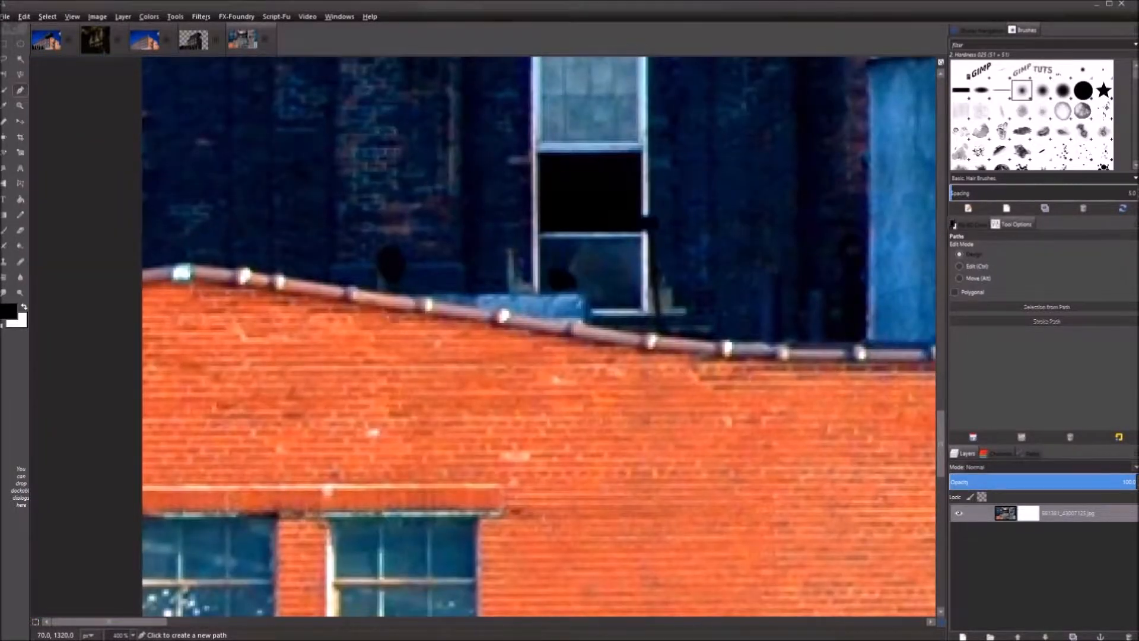
{"action": "left_click", "coordinate": [142, 272]}
{"action": "left_click", "coordinate": [166, 264]}
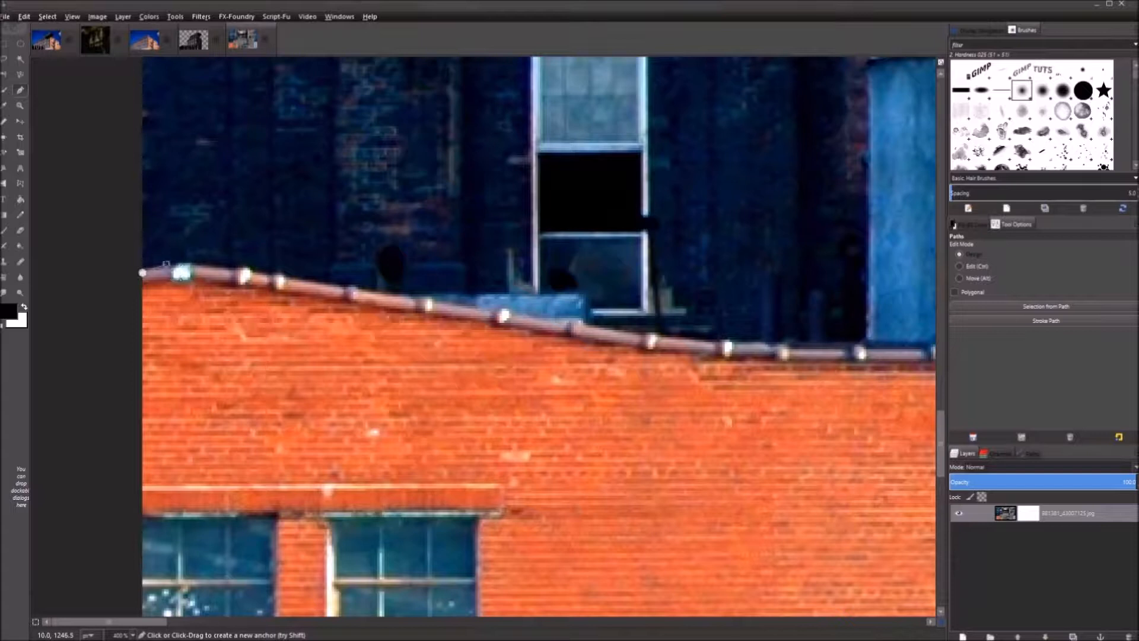
{"action": "left_click", "coordinate": [185, 263]}
{"action": "left_click", "coordinate": [225, 267]}
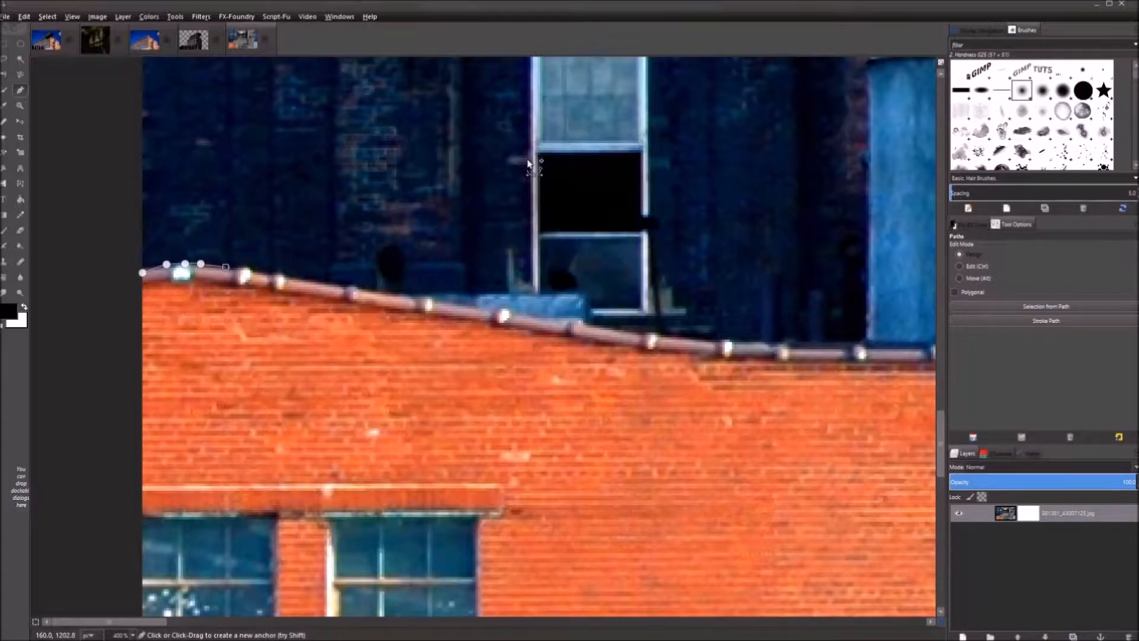
Add a path anchor over the dark building above the roofline and try curving and moving the path there
{"action": "left_click", "coordinate": [701, 201]}
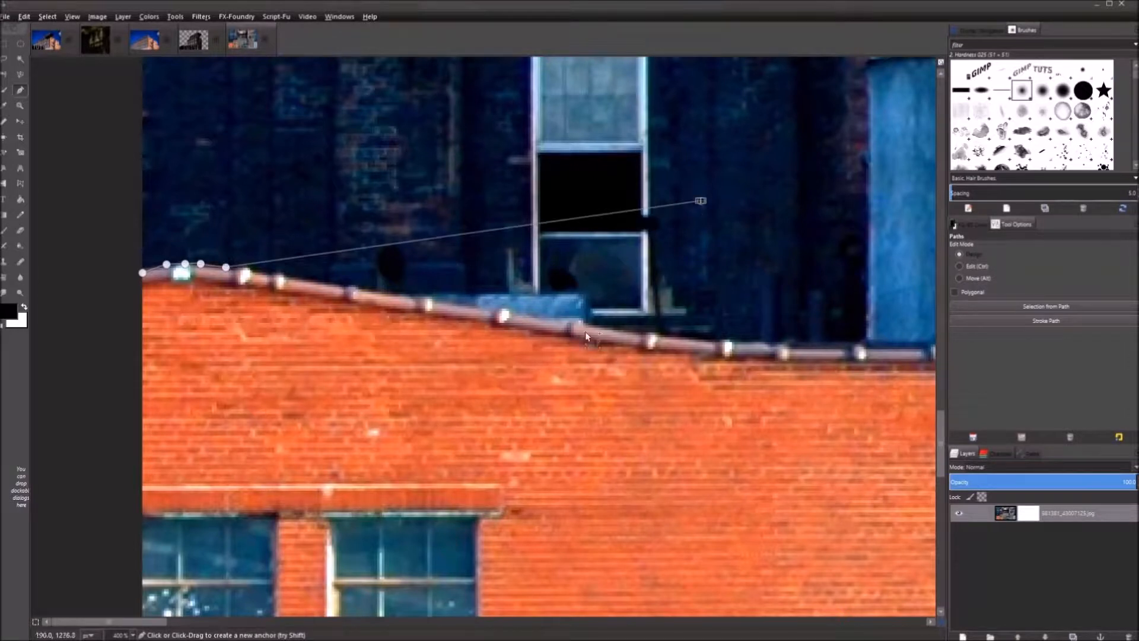
{"action": "left_click_drag", "start_coordinate": [701, 200], "coordinate": [789, 201]}
{"action": "left_click_drag", "start_coordinate": [700, 201], "coordinate": [721, 153]}
{"action": "left_click_drag", "start_coordinate": [665, 248], "coordinate": [667, 244]}
{"action": "left_click_drag", "start_coordinate": [701, 201], "coordinate": [799, 218]}
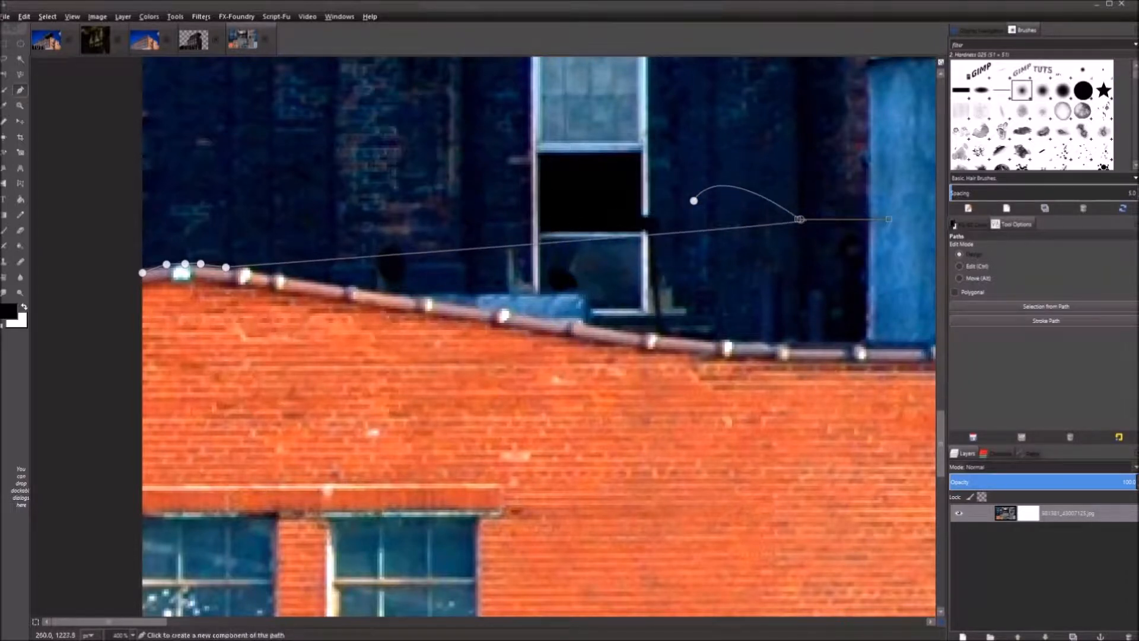
Insert an anchor midway on the long path segment, bend the curve with its handles and move it down onto the orange wall
{"action": "key", "text": "ctrl"}
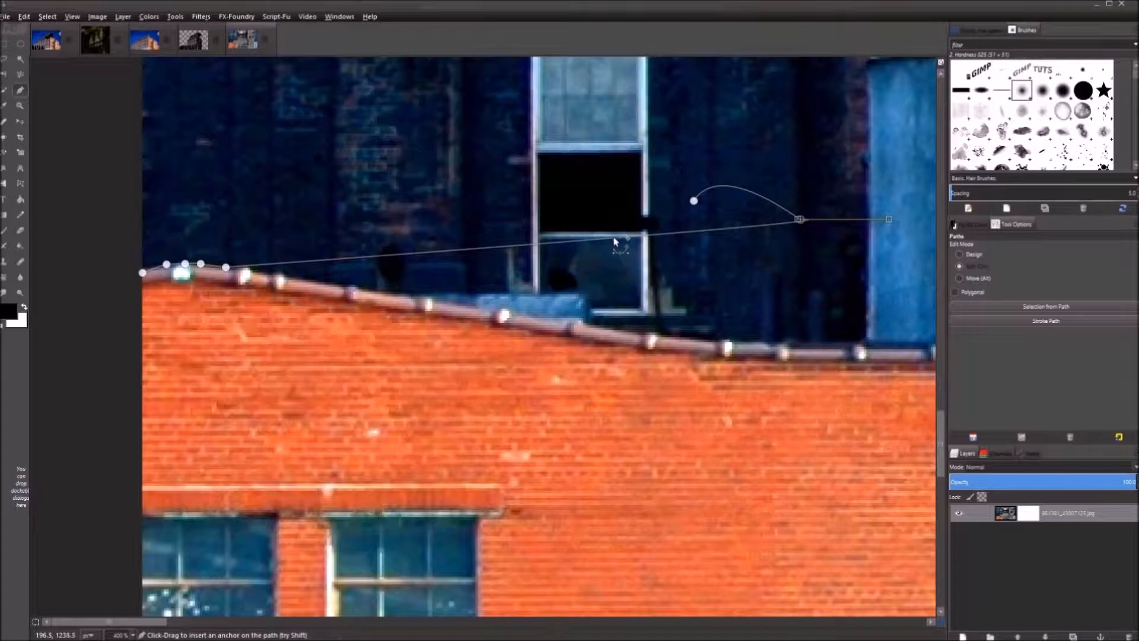
{"action": "left_click", "coordinate": [614, 239], "text": "ctrl"}
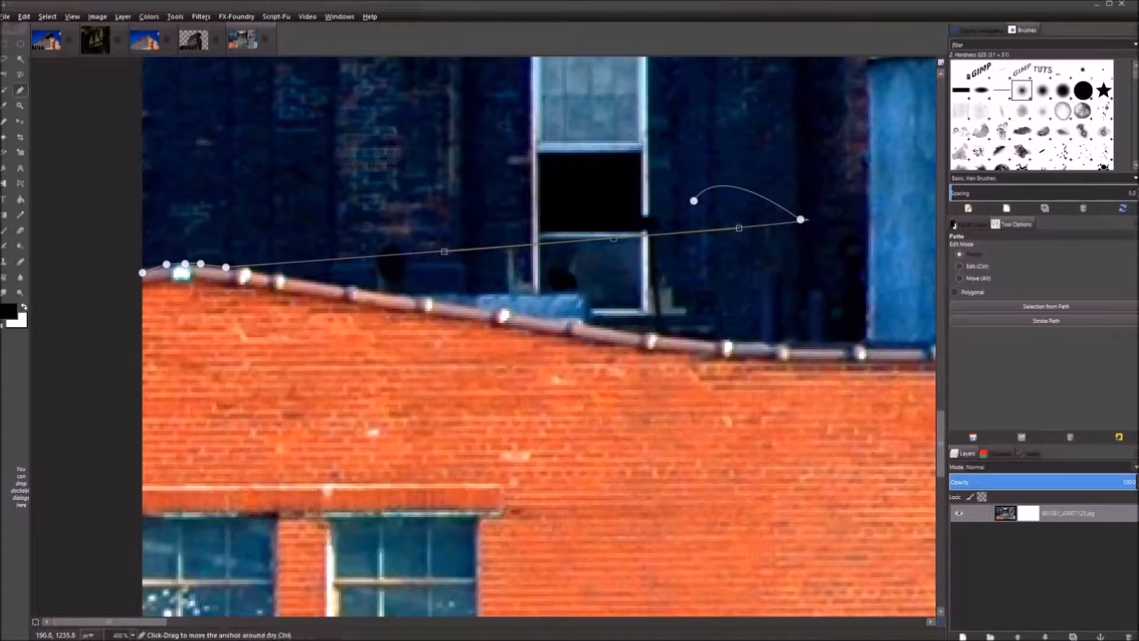
{"action": "left_click_drag", "start_coordinate": [613, 238], "coordinate": [613, 248]}
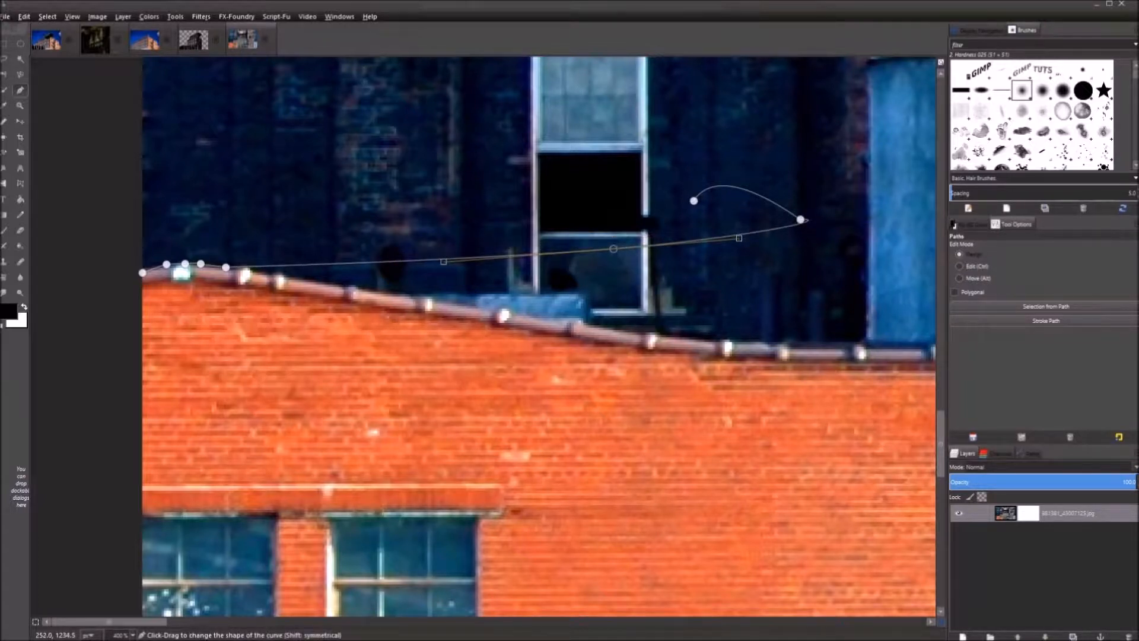
{"action": "left_click_drag", "start_coordinate": [742, 250], "coordinate": [745, 298]}
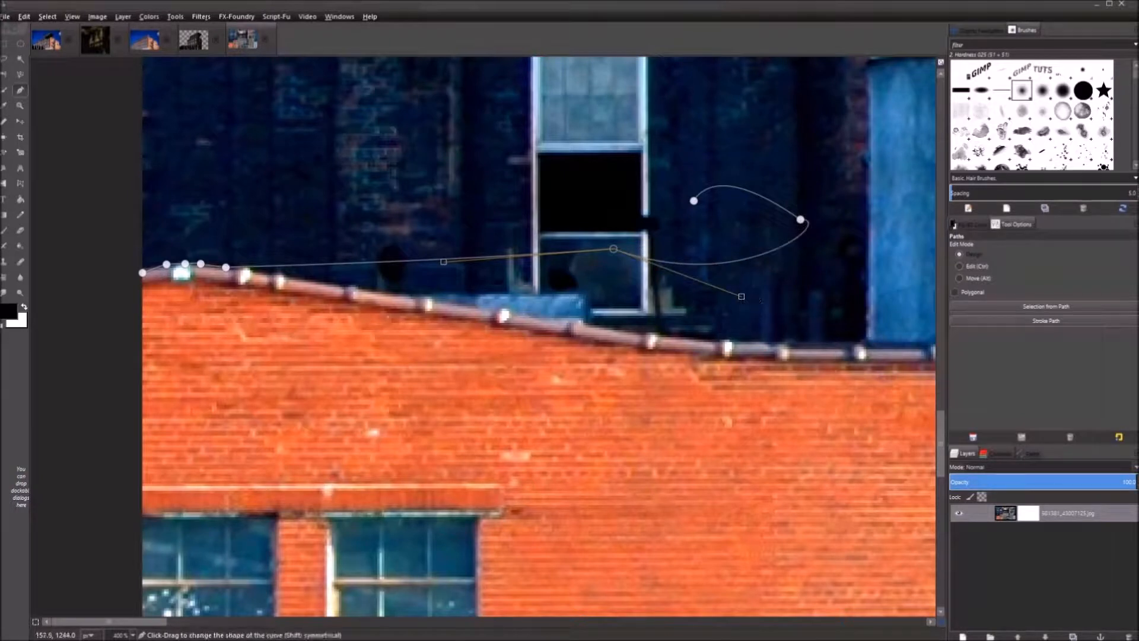
{"action": "left_click_drag", "start_coordinate": [444, 262], "coordinate": [526, 344]}
{"action": "left_click_drag", "start_coordinate": [613, 248], "coordinate": [638, 408]}
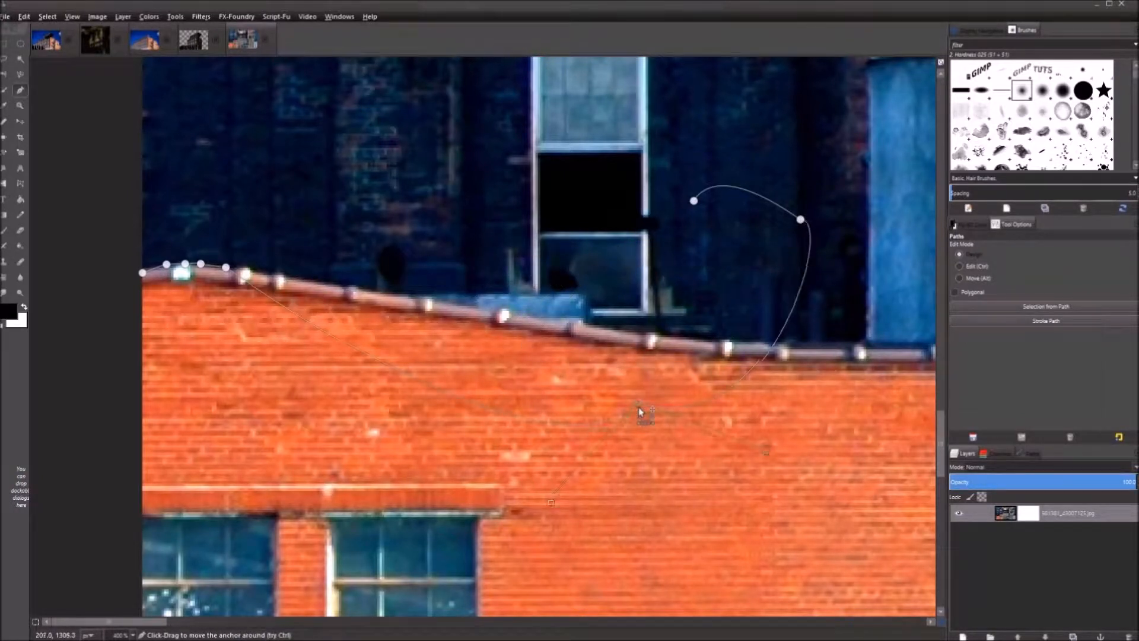
Try reshaping the curve at the path's end anchor over the dark building by pulling its handles
{"action": "left_click", "coordinate": [693, 200]}
{"action": "left_click_drag", "start_coordinate": [664, 239], "coordinate": [587, 255]}
{"action": "left_click_drag", "start_coordinate": [740, 224], "coordinate": [772, 320]}
{"action": "left_click_drag", "start_coordinate": [321, 118], "coordinate": [334, 119]}
Undo the trial path anchors and curve changes made beyond the roofline anchors
{"action": "key", "text": "ctrl+z"}
{"action": "key", "text": "ctrl+z"}
{"action": "key", "text": "ctrl+z"}
{"action": "key", "text": "ctrl+z"}
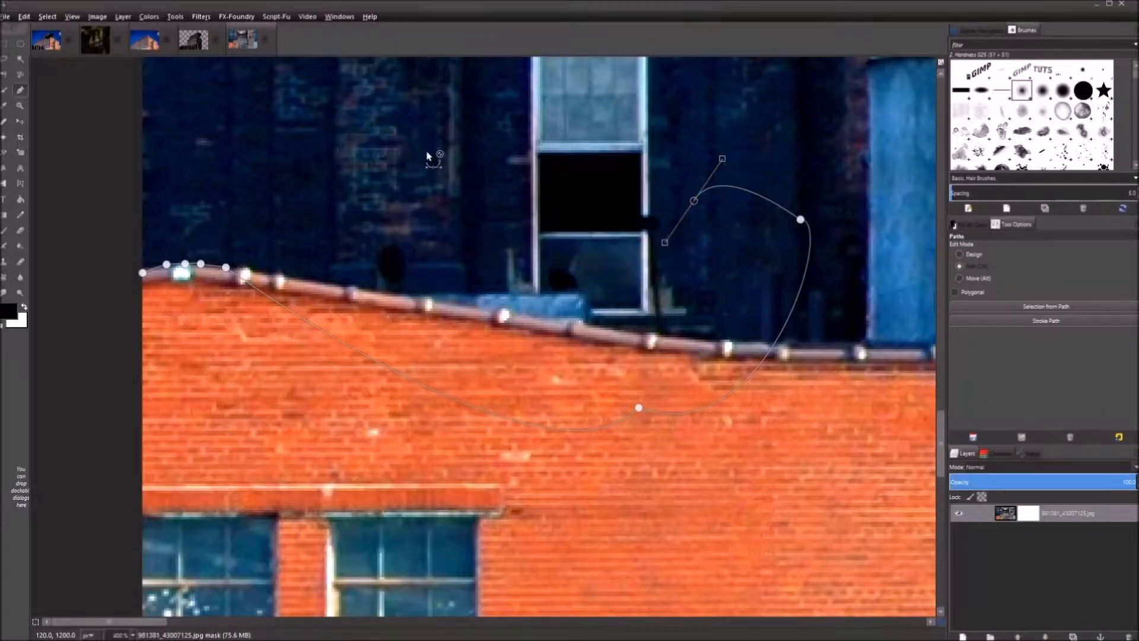
{"action": "key", "text": "ctrl+z"}
{"action": "key", "text": "ctrl+z"}
{"action": "key", "text": "ctrl+z"}
{"action": "key", "text": "ctrl+z"}
{"action": "key", "text": "ctrl+z"}
{"action": "key", "text": "ctrl+z"}
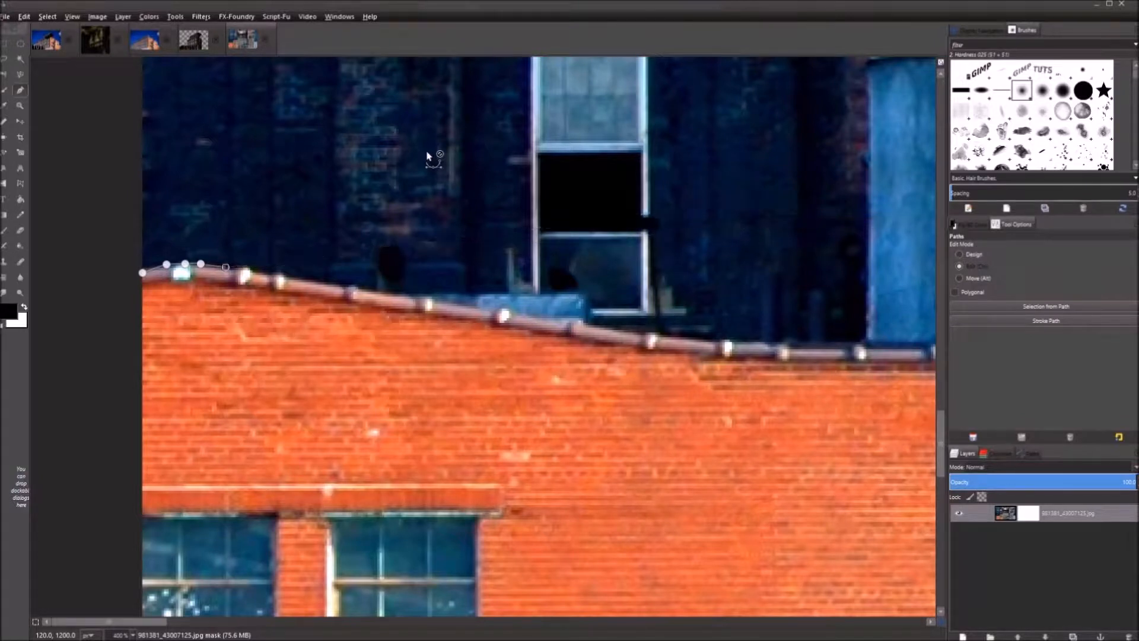
Draw a closed path with four straight-edged anchors spanning the dark building and the orange brick wall
{"action": "left_click", "coordinate": [382, 122]}
{"action": "left_click", "coordinate": [579, 200]}
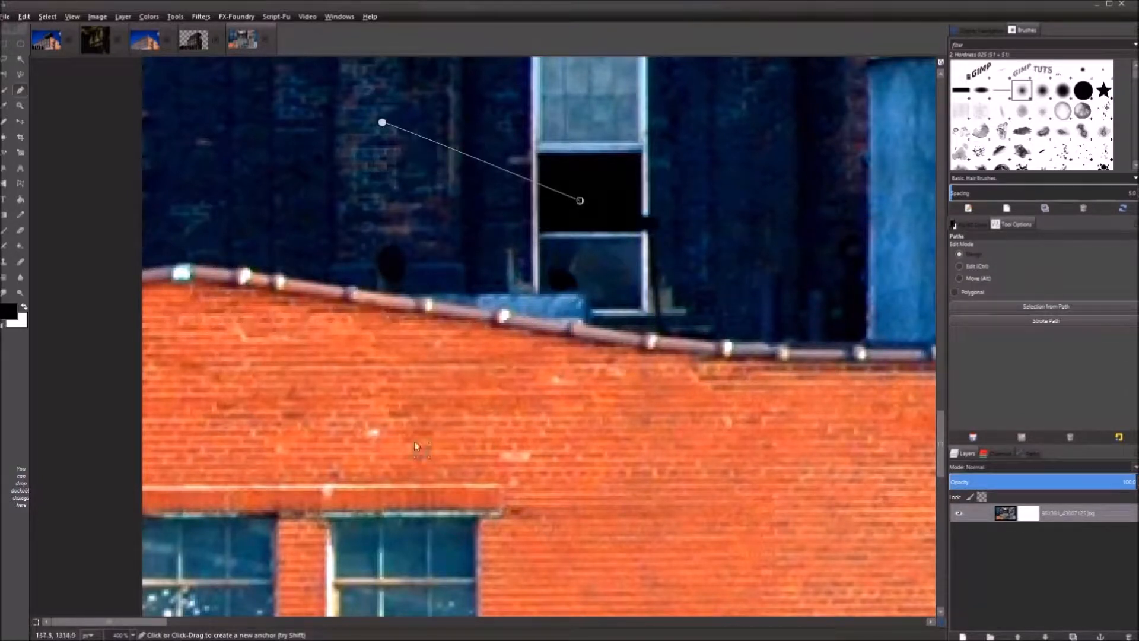
{"action": "left_click", "coordinate": [436, 373]}
{"action": "left_click", "coordinate": [302, 235]}
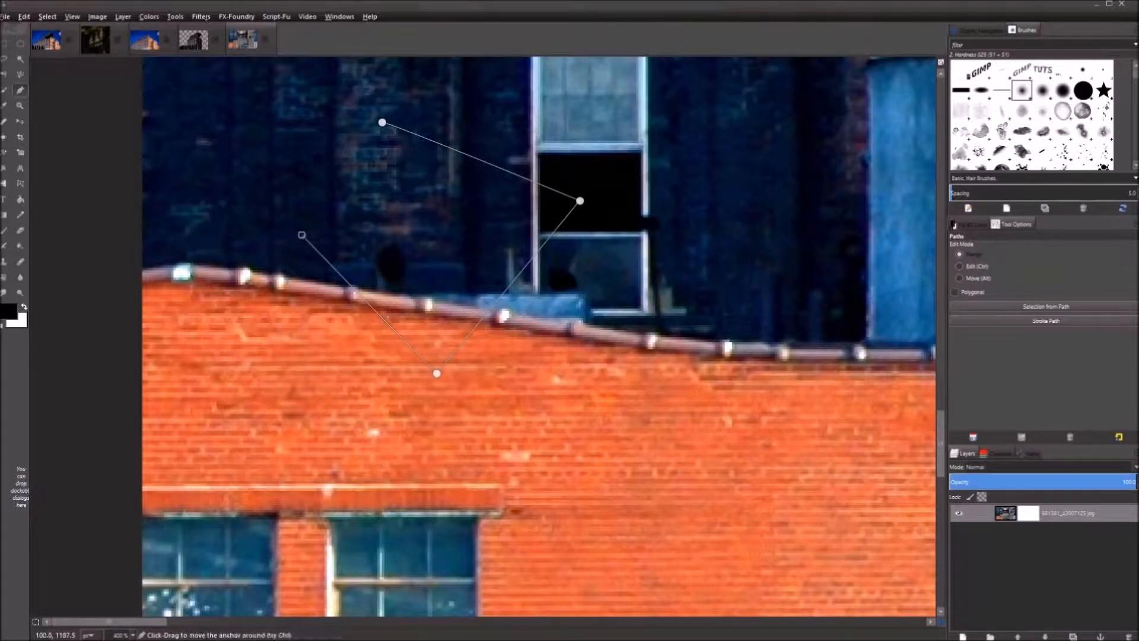
{"action": "left_click", "coordinate": [382, 123], "text": "ctrl"}
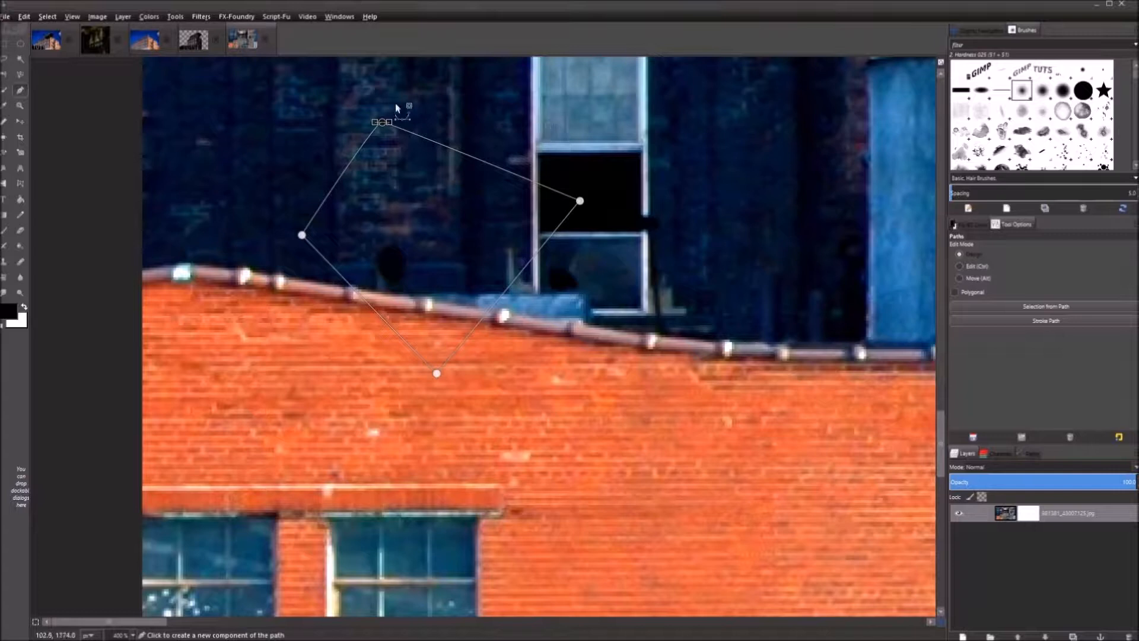
Bow the path segment between the top and right anchors outward using the top anchor's handle
{"action": "left_click_drag", "start_coordinate": [389, 122], "coordinate": [502, 54]}
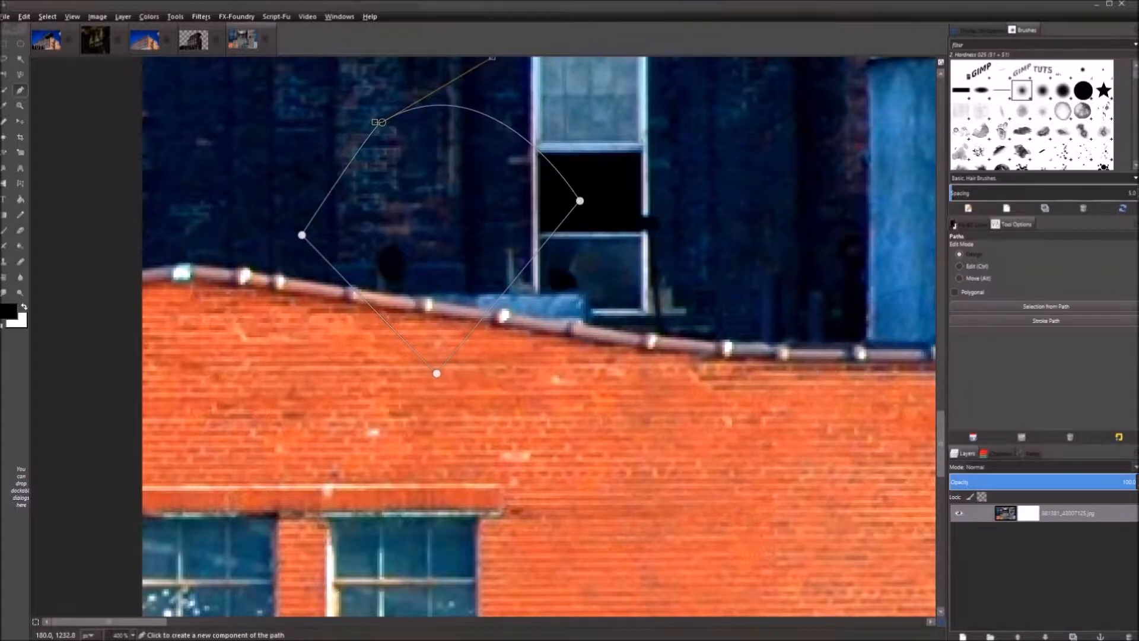
{"action": "left_click", "coordinate": [579, 201]}
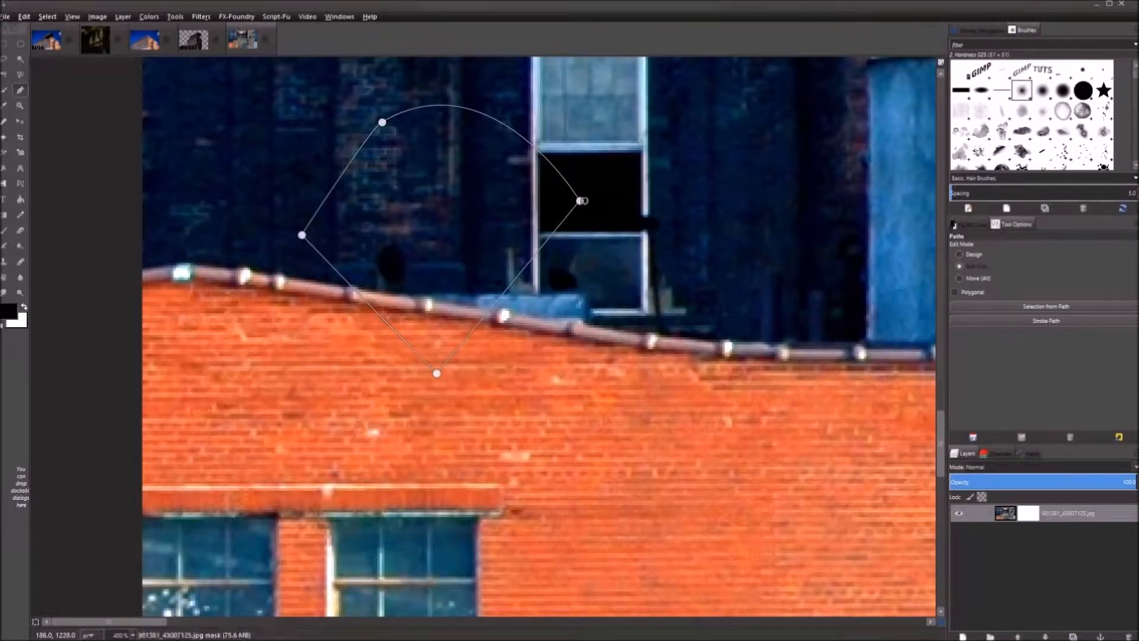
{"action": "key", "text": "ctrl"}
{"action": "key", "text": "ctrl+z"}
{"action": "left_click", "coordinate": [581, 201]}
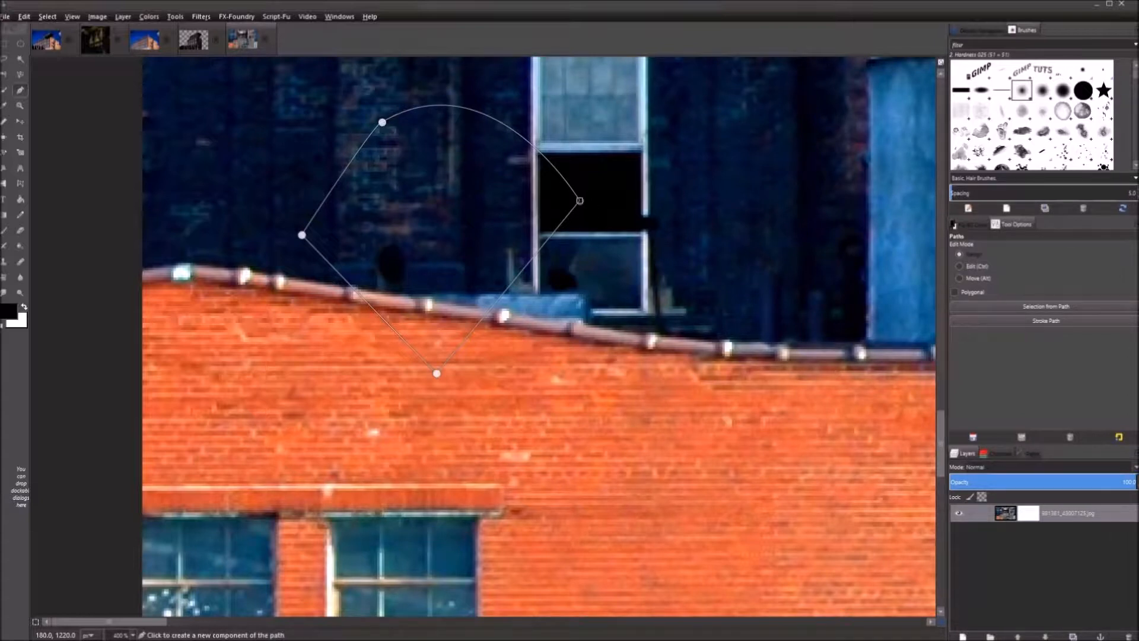
Shift the whole path slightly down, and curve the segments at the right anchor over the dark window with its two handles
{"action": "key", "text": "ctrl"}
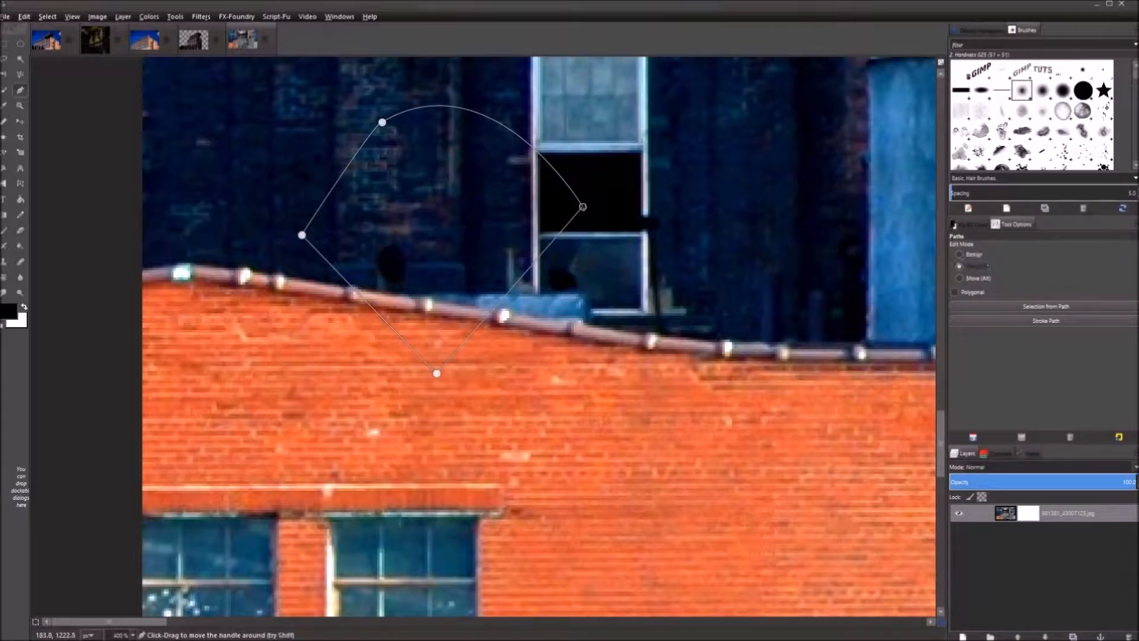
{"action": "left_click_drag", "start_coordinate": [583, 206], "coordinate": [598, 178]}
{"action": "key", "text": "ctrl+z"}
{"action": "key", "text": "alt"}
{"action": "left_click_drag", "start_coordinate": [582, 207], "coordinate": [583, 212]}
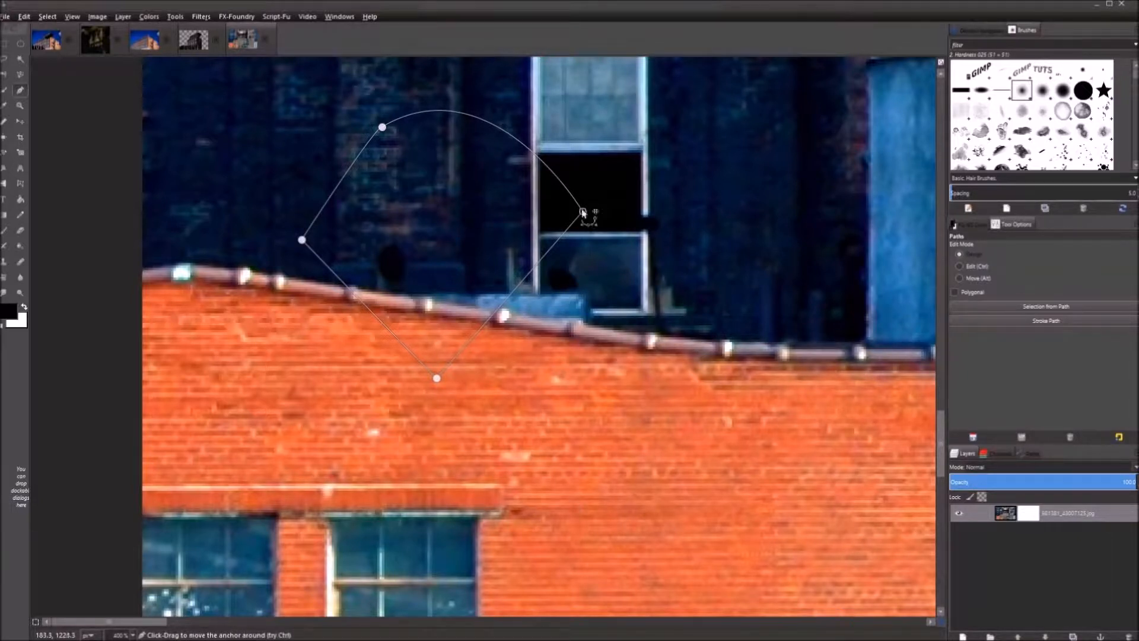
{"action": "left_click_drag", "start_coordinate": [582, 212], "coordinate": [620, 167]}
{"action": "key", "text": "ctrl"}
{"action": "left_click_drag", "start_coordinate": [593, 205], "coordinate": [693, 301]}
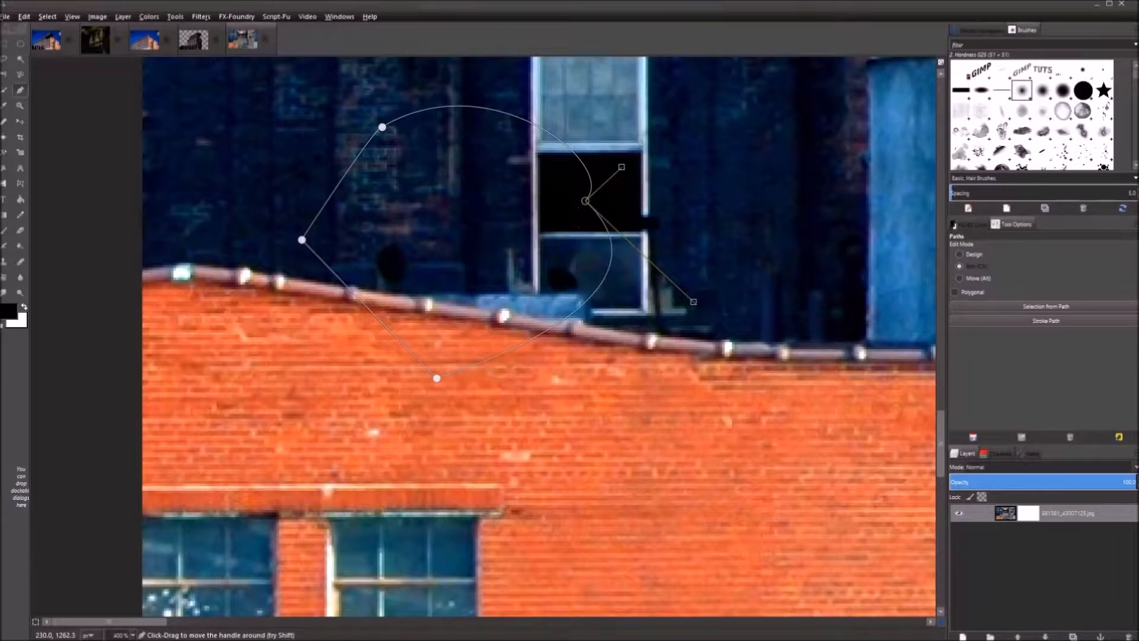
Pull curve handles out of the lower anchor on the orange wall to round both adjoining segments
{"action": "left_click", "coordinate": [437, 378]}
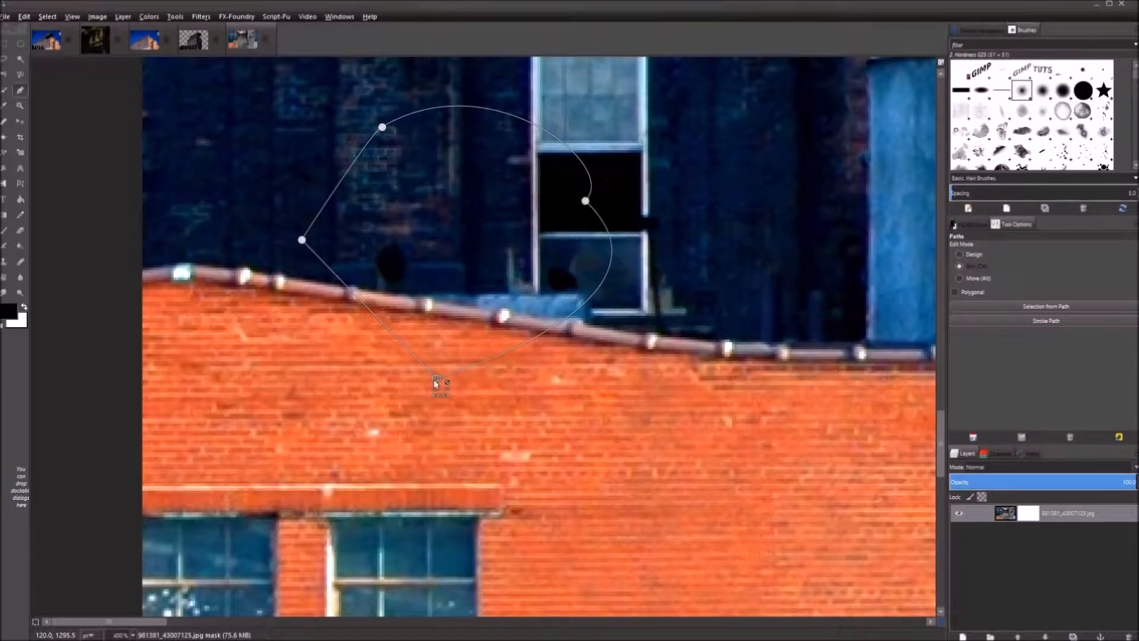
{"action": "left_click_drag", "start_coordinate": [437, 380], "coordinate": [493, 434]}
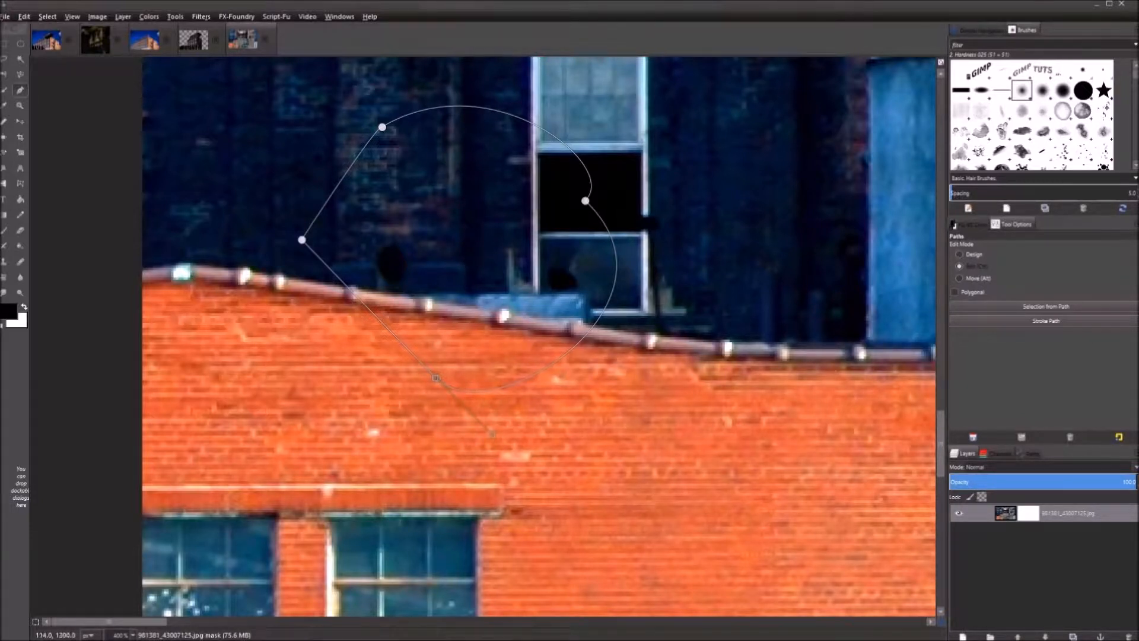
{"action": "left_click_drag", "start_coordinate": [437, 381], "coordinate": [245, 411]}
Round the path's remaining segments with the left and top anchors' handles, and move the left anchor outward
{"action": "left_click", "coordinate": [302, 240]}
{"action": "left_click_drag", "start_coordinate": [302, 239], "coordinate": [278, 129]}
{"action": "left_click_drag", "start_coordinate": [303, 242], "coordinate": [246, 270]}
{"action": "left_click", "coordinate": [382, 125]}
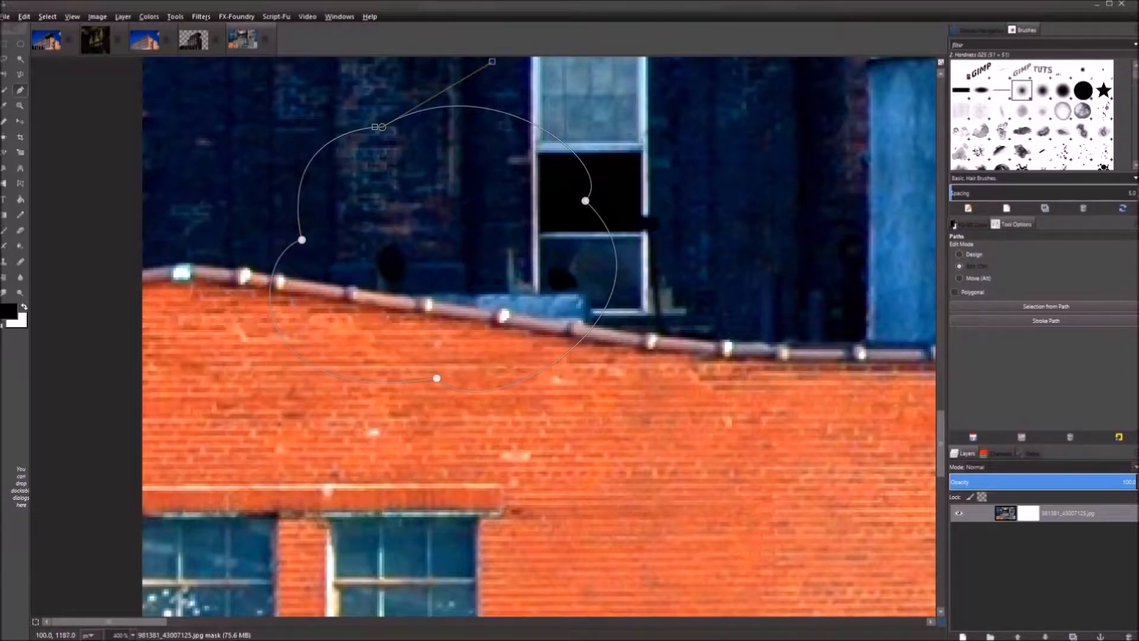
{"action": "left_click_drag", "start_coordinate": [375, 127], "coordinate": [324, 86]}
{"action": "left_click_drag", "start_coordinate": [302, 240], "coordinate": [257, 235]}
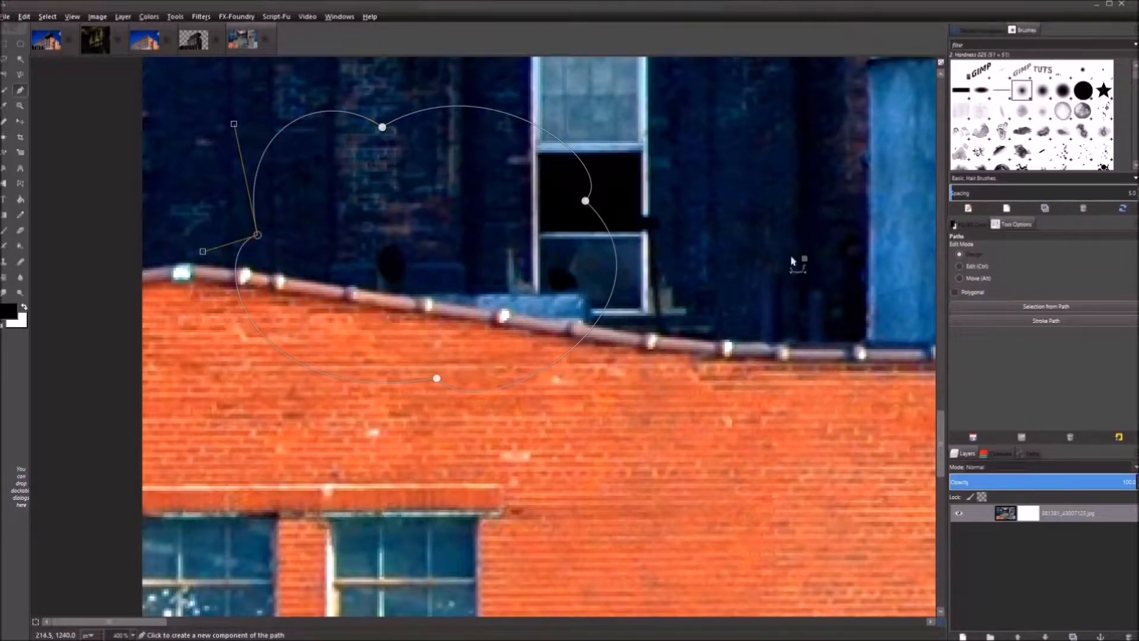
Stroke the closed path on the layer mask as a solid line
{"action": "left_click", "coordinate": [1029, 321]}
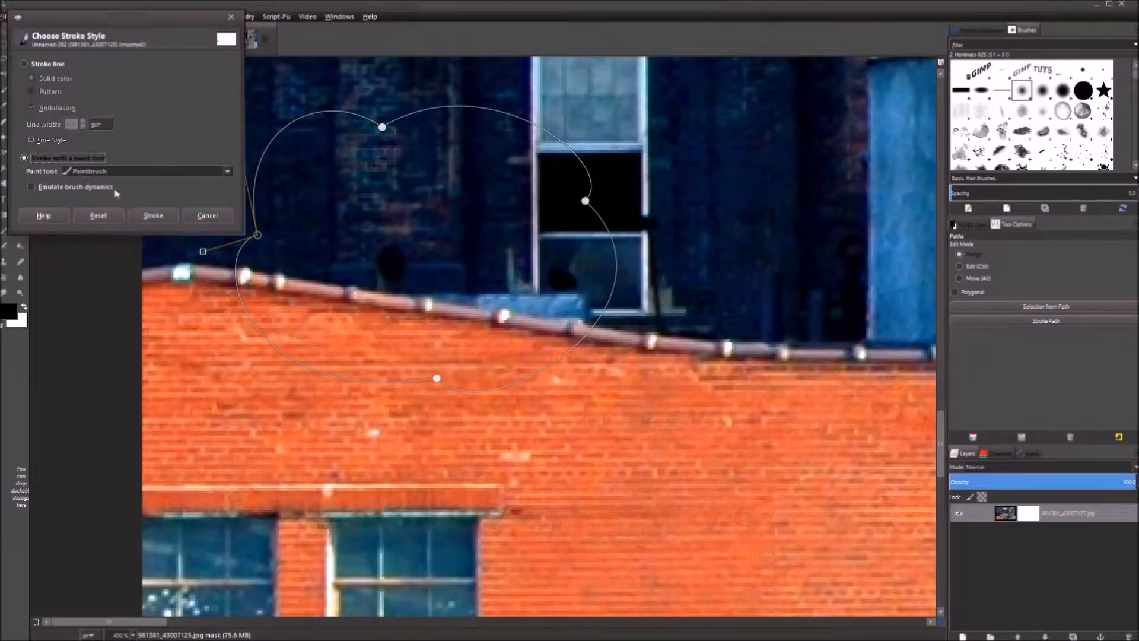
{"action": "left_click", "coordinate": [24, 63]}
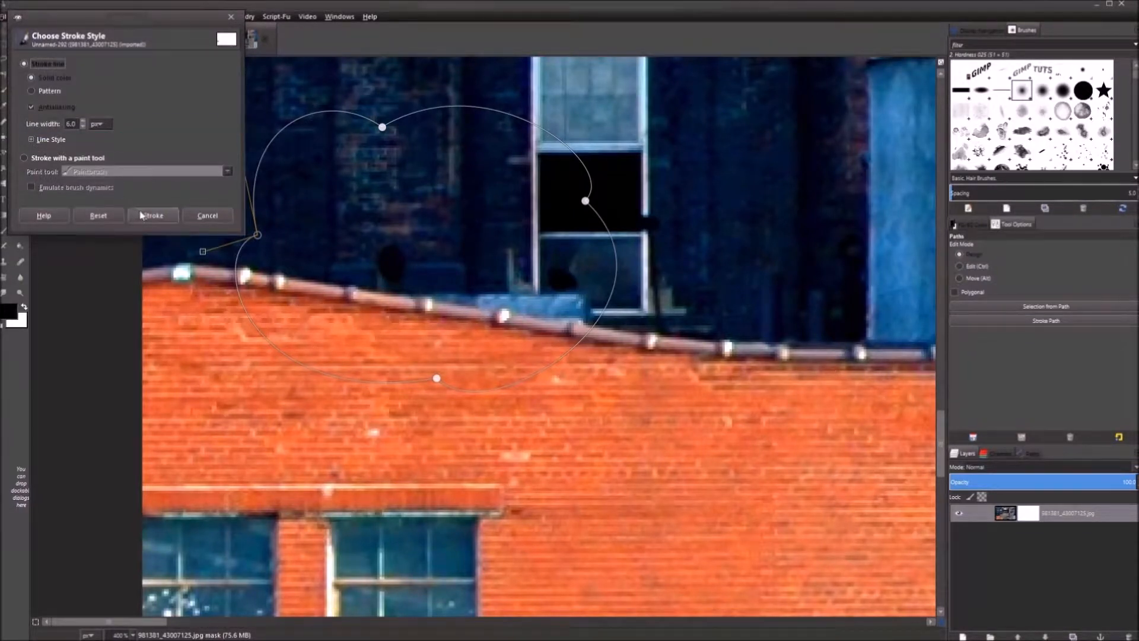
{"action": "left_click", "coordinate": [142, 215]}
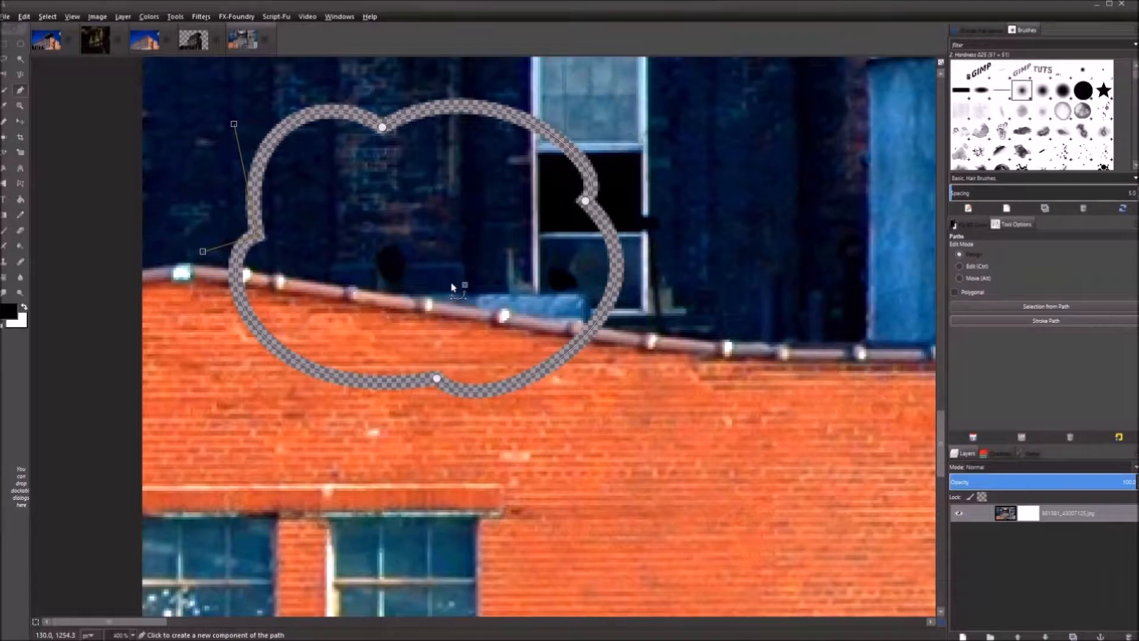
Undo the path stroke, the curve edits and the closing of the practice path
{"action": "key", "text": "ctrl+z"}
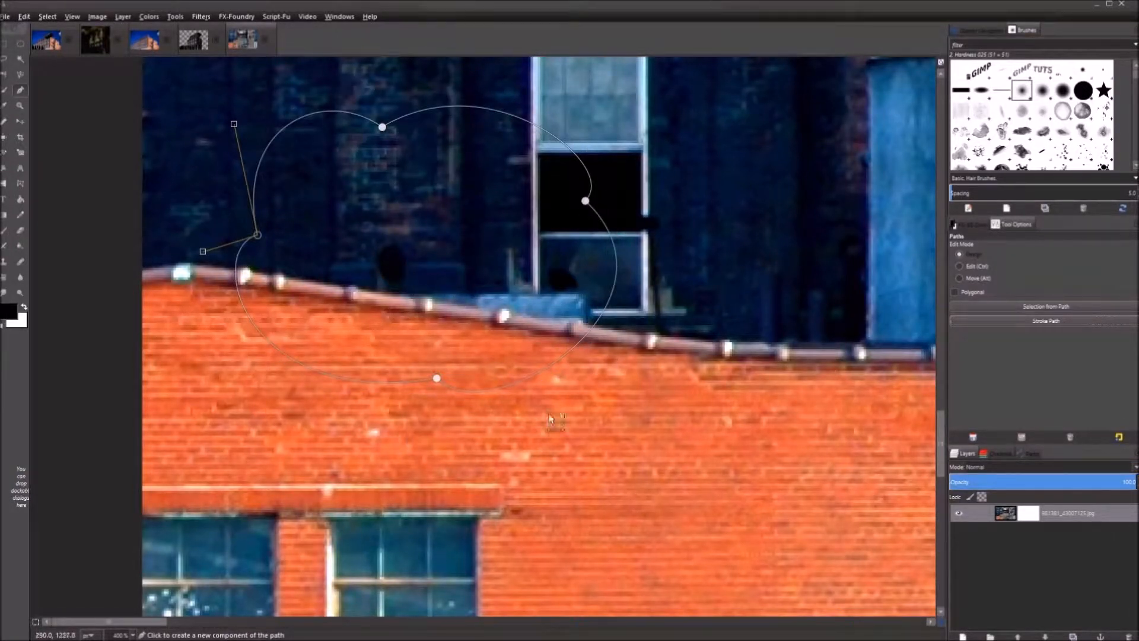
{"action": "key", "text": "ctrl+z"}
{"action": "key", "text": "ctrl+z"}
{"action": "key", "text": "ctrl+z"}
{"action": "key", "text": "ctrl+z"}
{"action": "key", "text": "ctrl+z"}
{"action": "key", "text": "ctrl+z"}
{"action": "key", "text": "ctrl+z"}
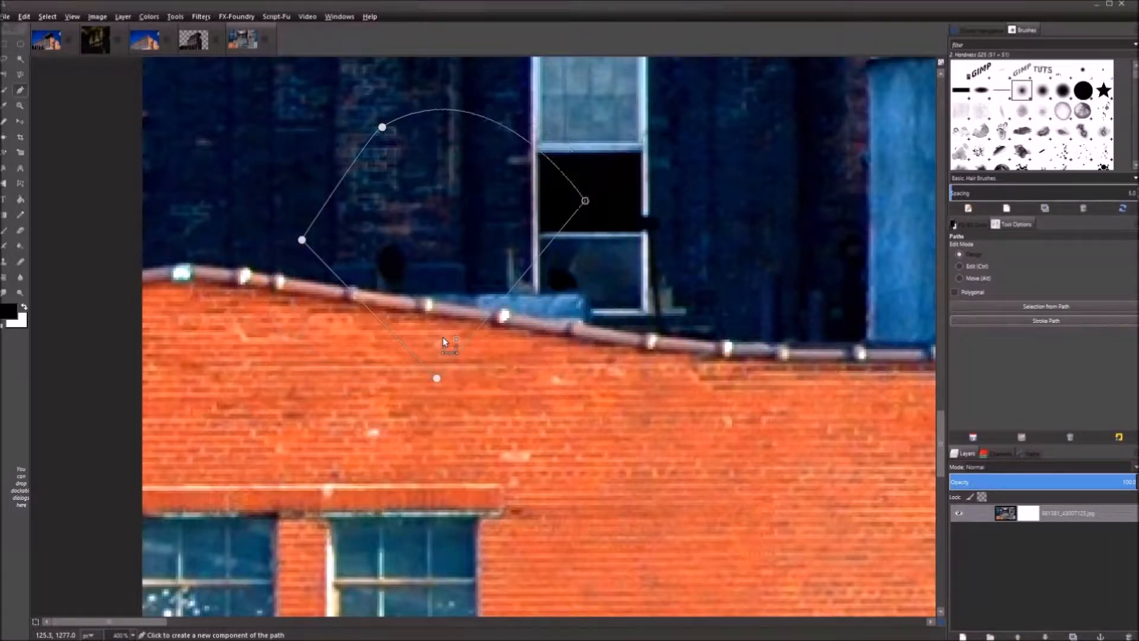
{"action": "key", "text": "ctrl+z"}
{"action": "key", "text": "ctrl+z"}
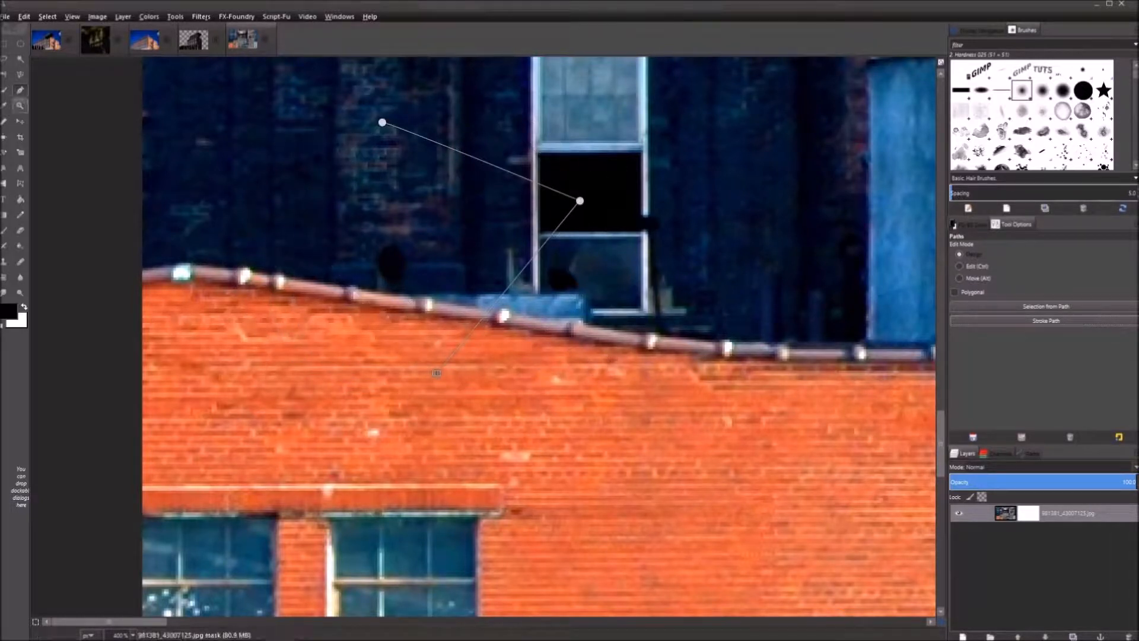
Drop the practice path and start a new one on the layer mask, placing anchors along the orange wall's roofline from the image's left edge
{"action": "left_click", "coordinate": [19, 121]}
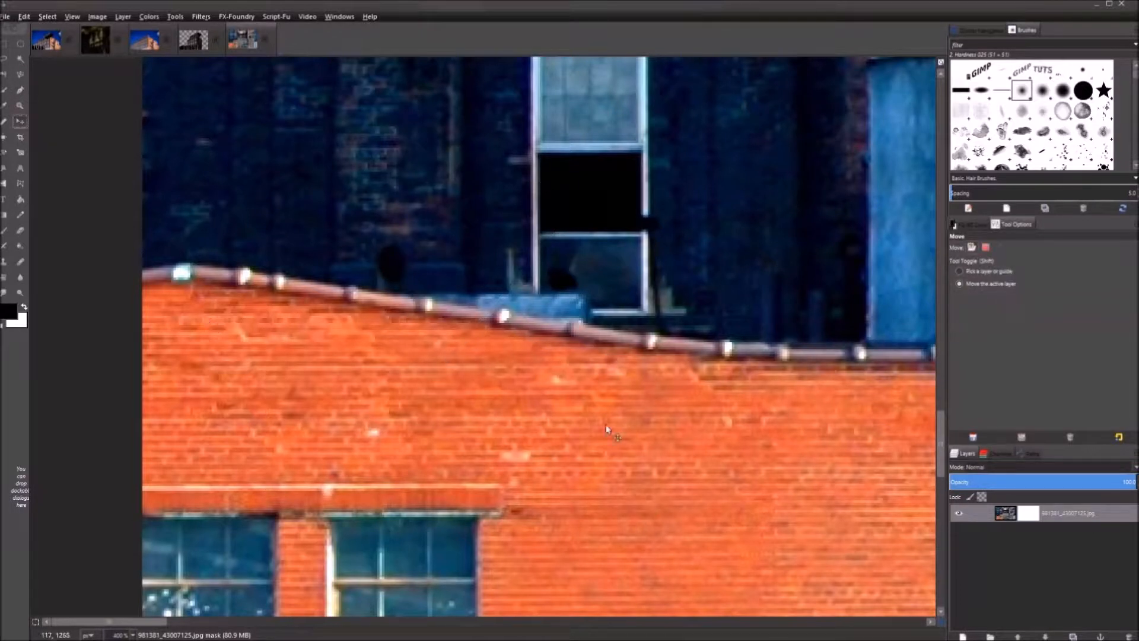
{"action": "left_click", "coordinate": [1024, 515]}
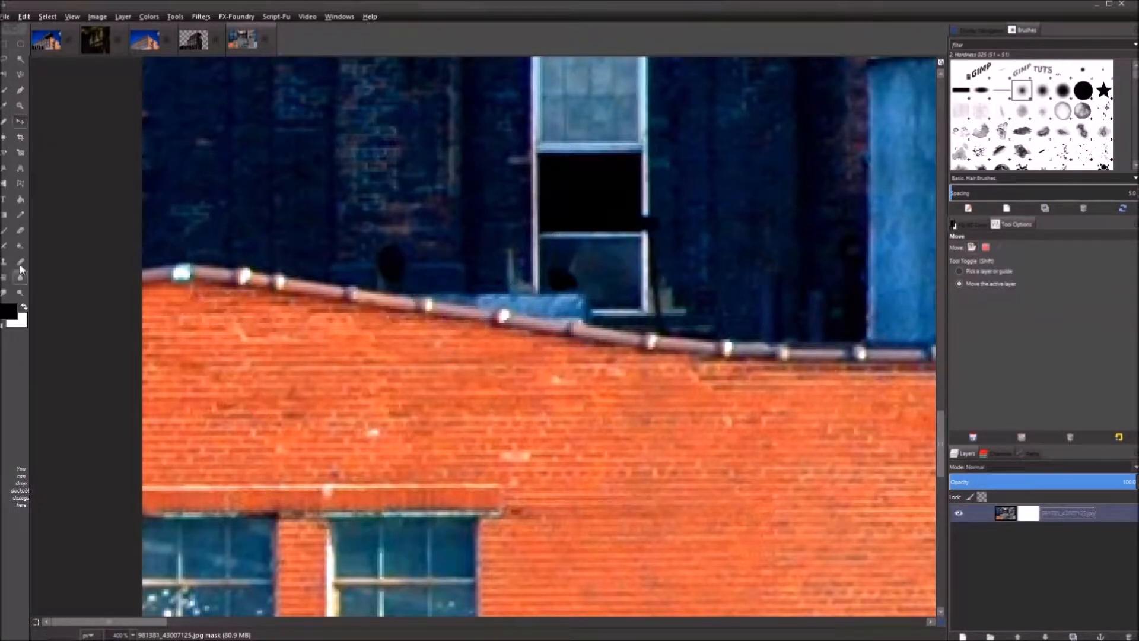
{"action": "left_click", "coordinate": [20, 91]}
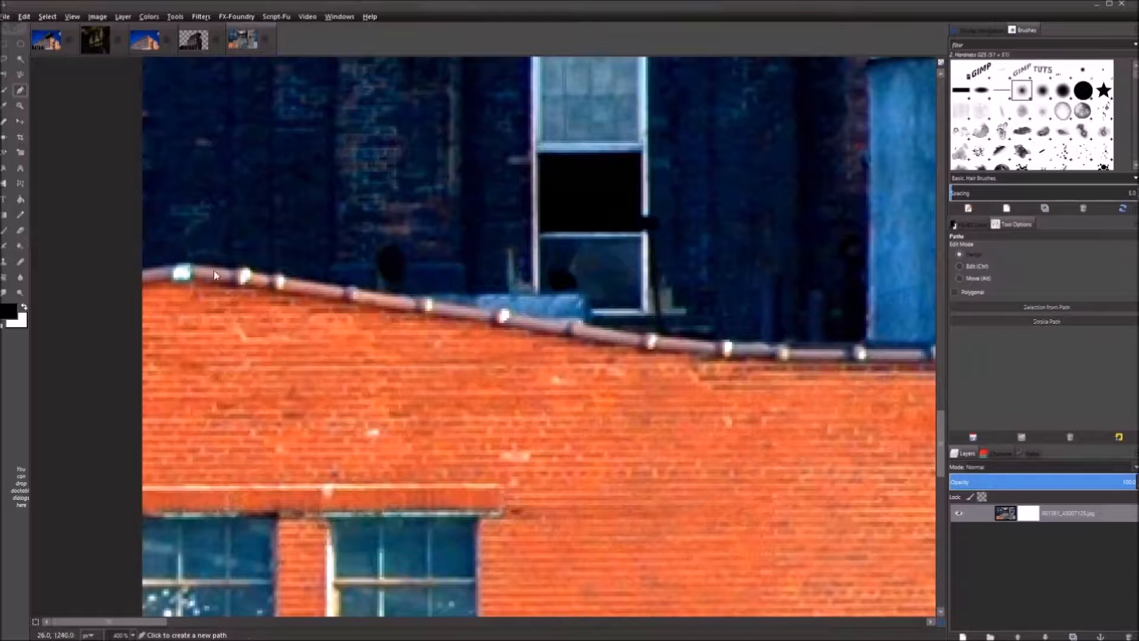
{"action": "left_click", "coordinate": [143, 273]}
{"action": "left_click", "coordinate": [167, 264]}
{"action": "left_click", "coordinate": [183, 264]}
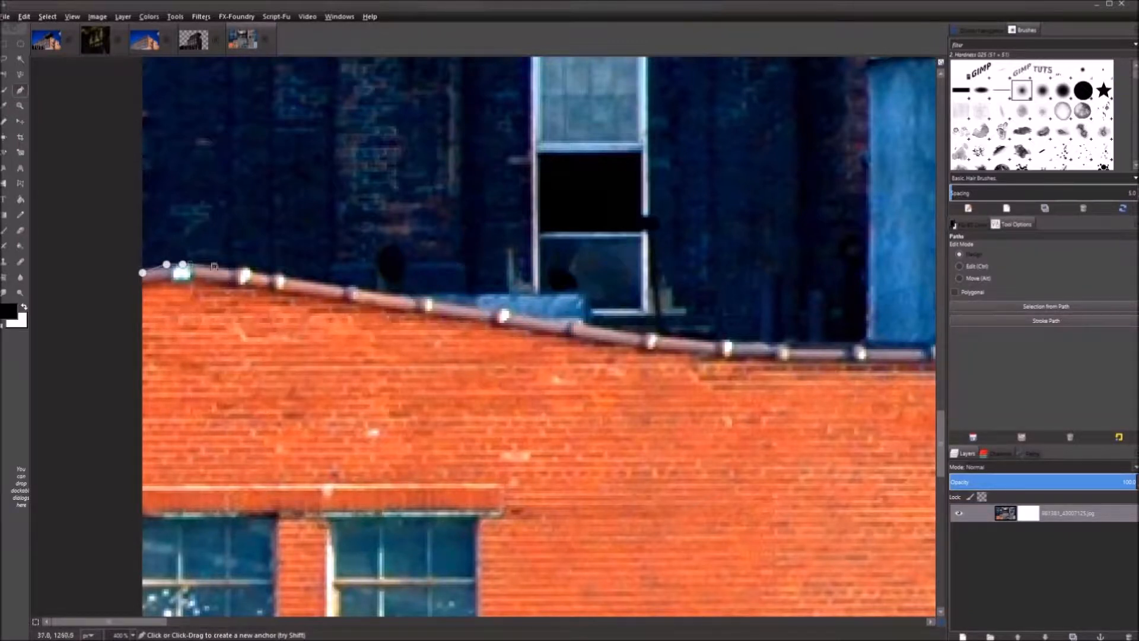
{"action": "left_click", "coordinate": [238, 268]}
{"action": "left_click", "coordinate": [262, 272]}
{"action": "left_click", "coordinate": [369, 295]}
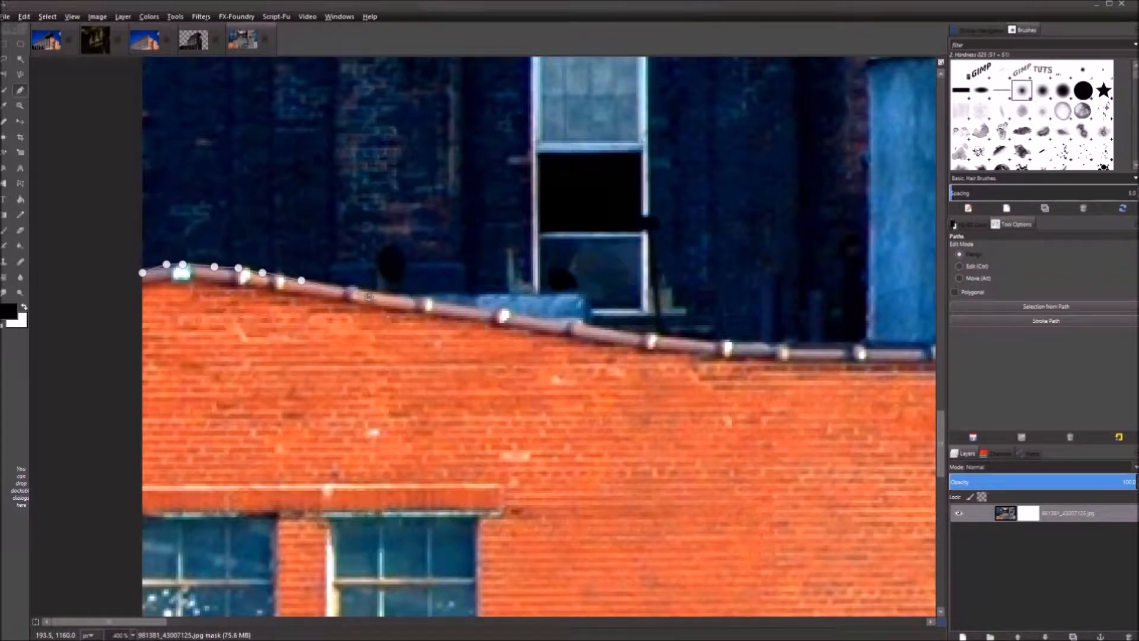
{"action": "left_click_drag", "start_coordinate": [602, 367], "coordinate": [298, 437]}
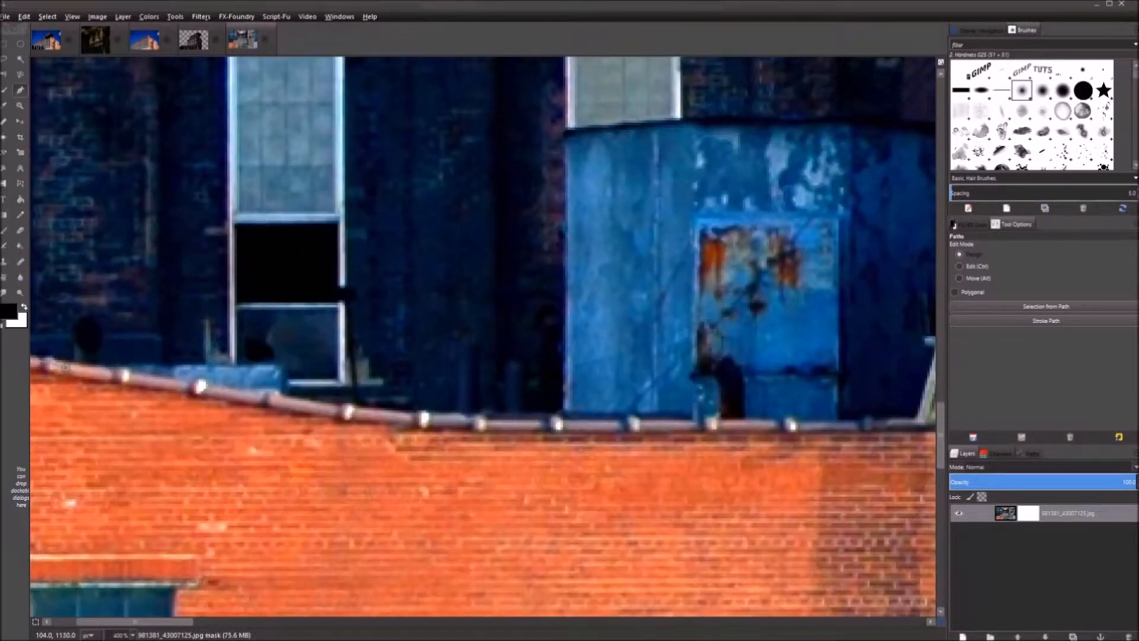
Preview the project files and open buildingsOP.xcf from the 3D tutorial folder
{"action": "left_click", "coordinate": [5, 16]}
{"action": "left_click", "coordinate": [40, 52]}
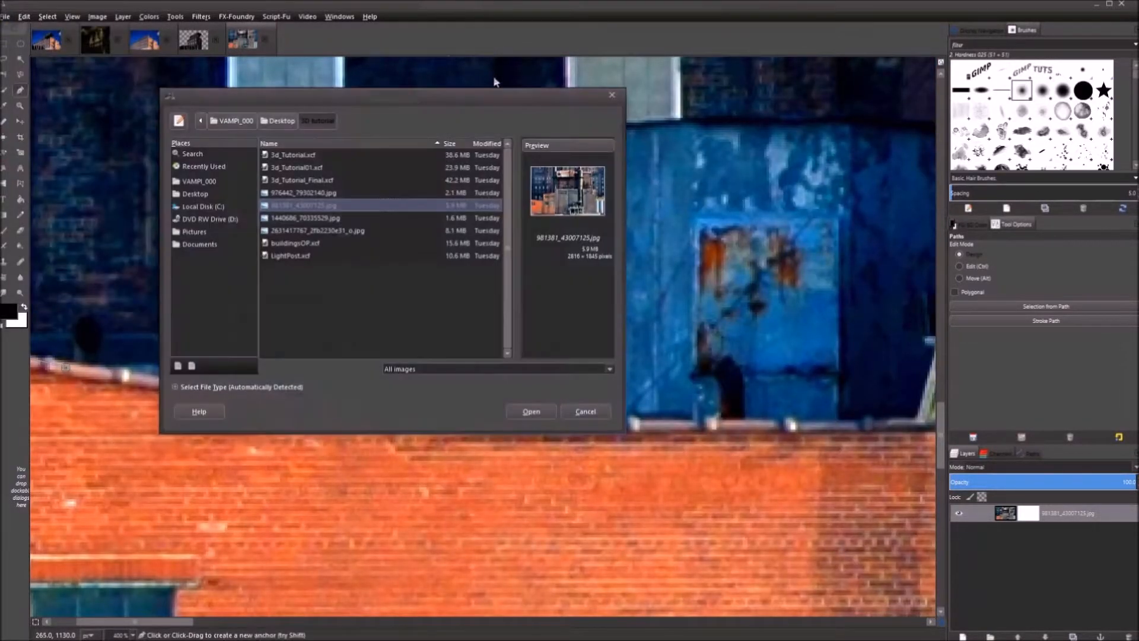
{"action": "left_click", "coordinate": [323, 181]}
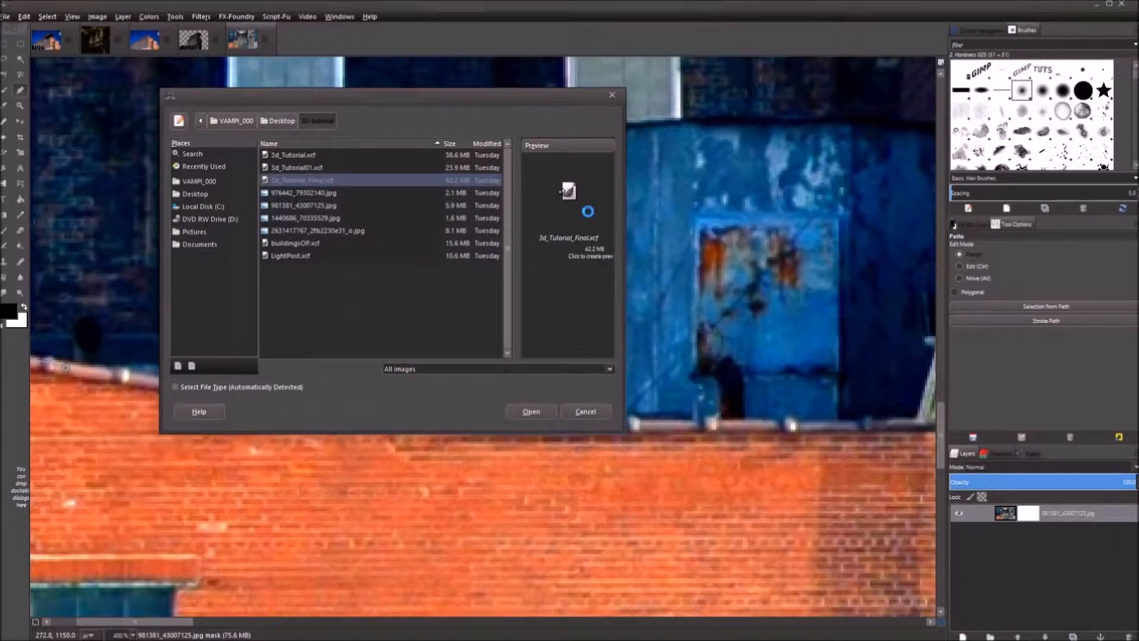
{"action": "left_click", "coordinate": [560, 191]}
{"action": "left_click", "coordinate": [309, 244]}
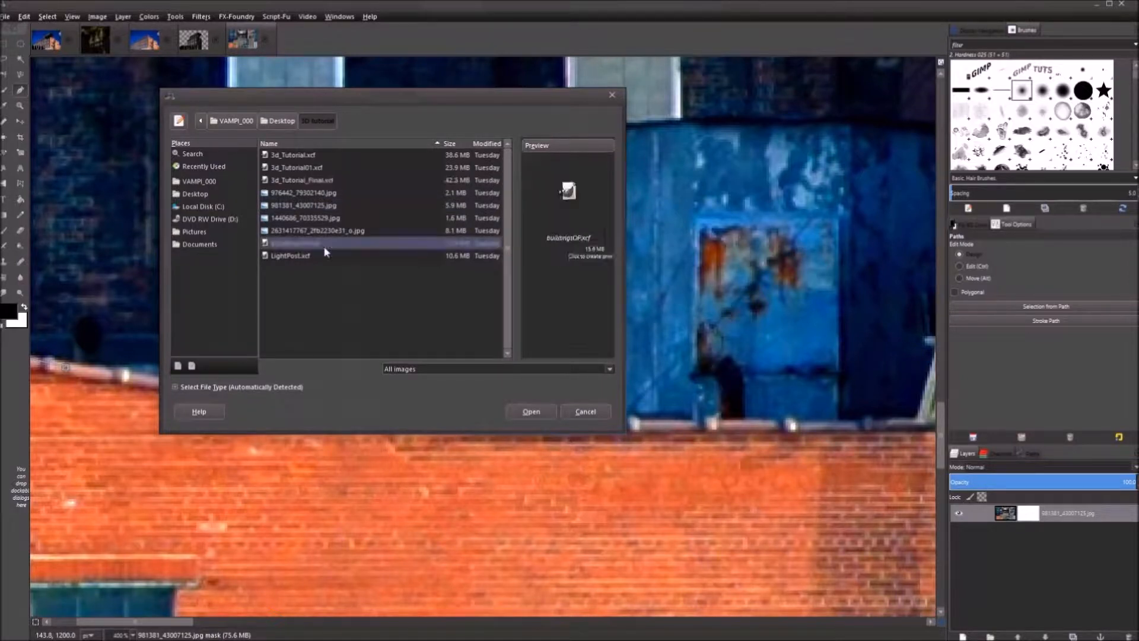
{"action": "left_click", "coordinate": [565, 197]}
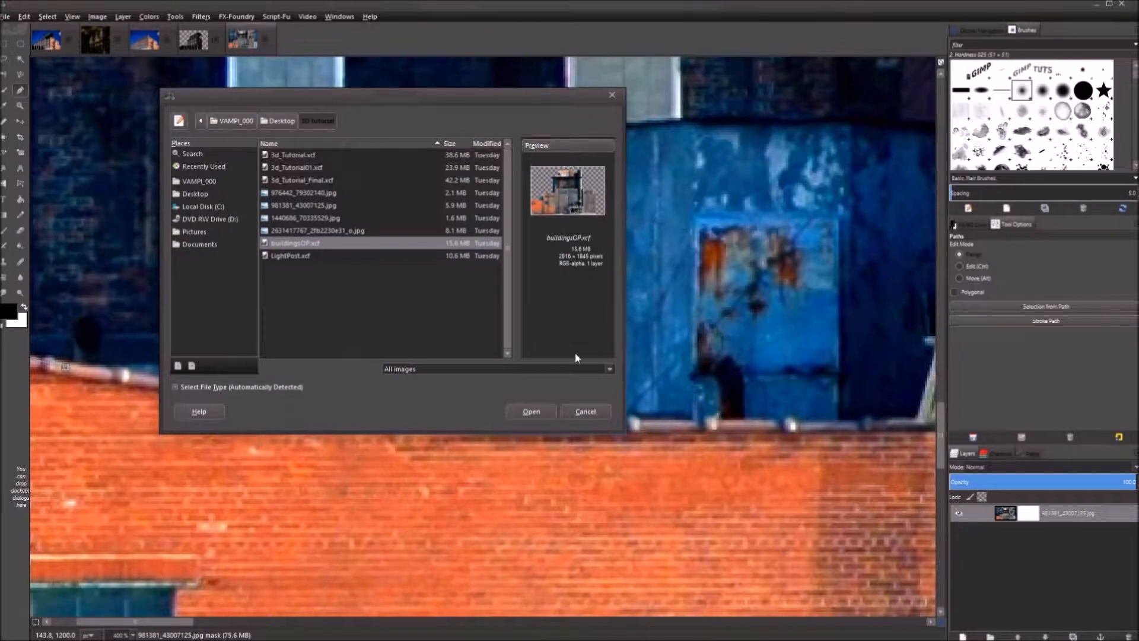
{"action": "left_click", "coordinate": [531, 411]}
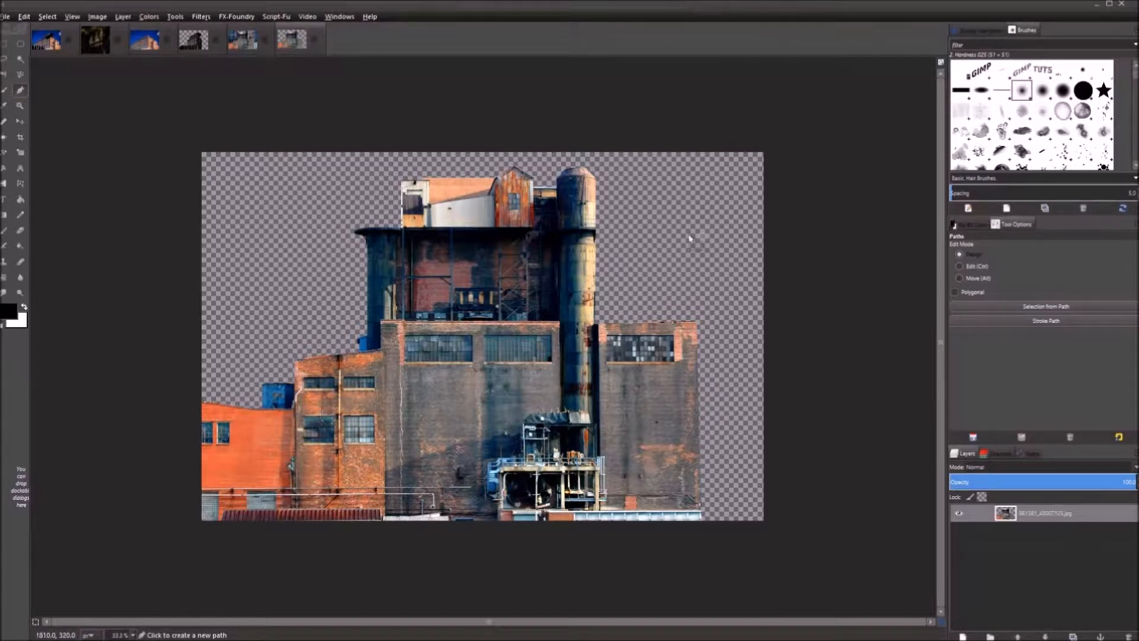
Examine the factory cutout in buildingsOP.xcf up close and compare it with the original factory photo
{"action": "key", "text": "ctrl"}
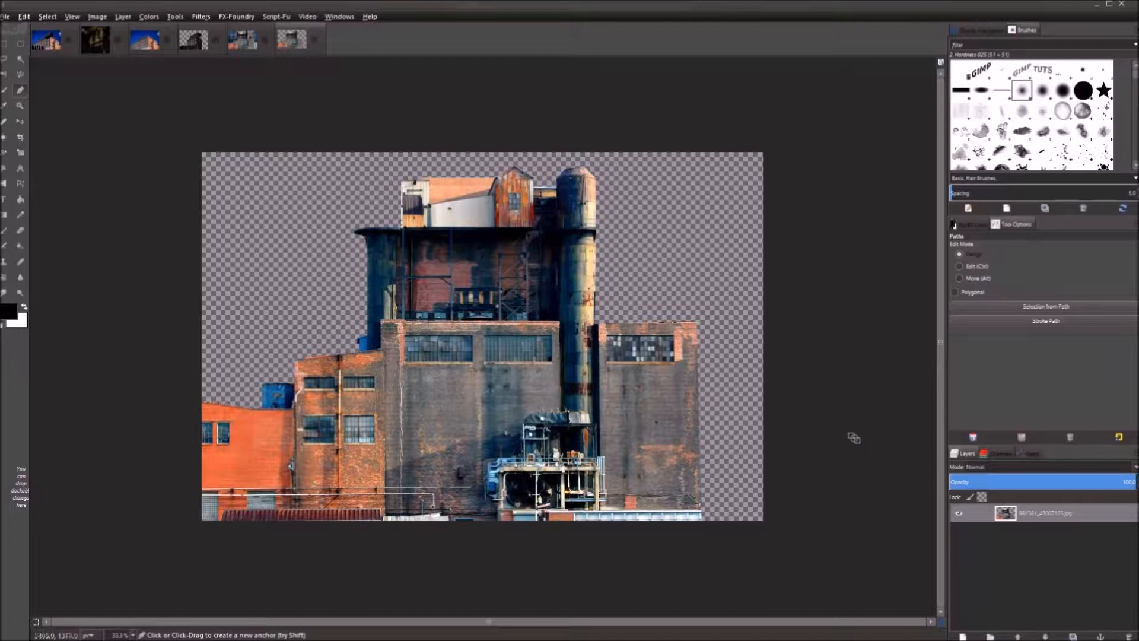
{"action": "key", "text": "m"}
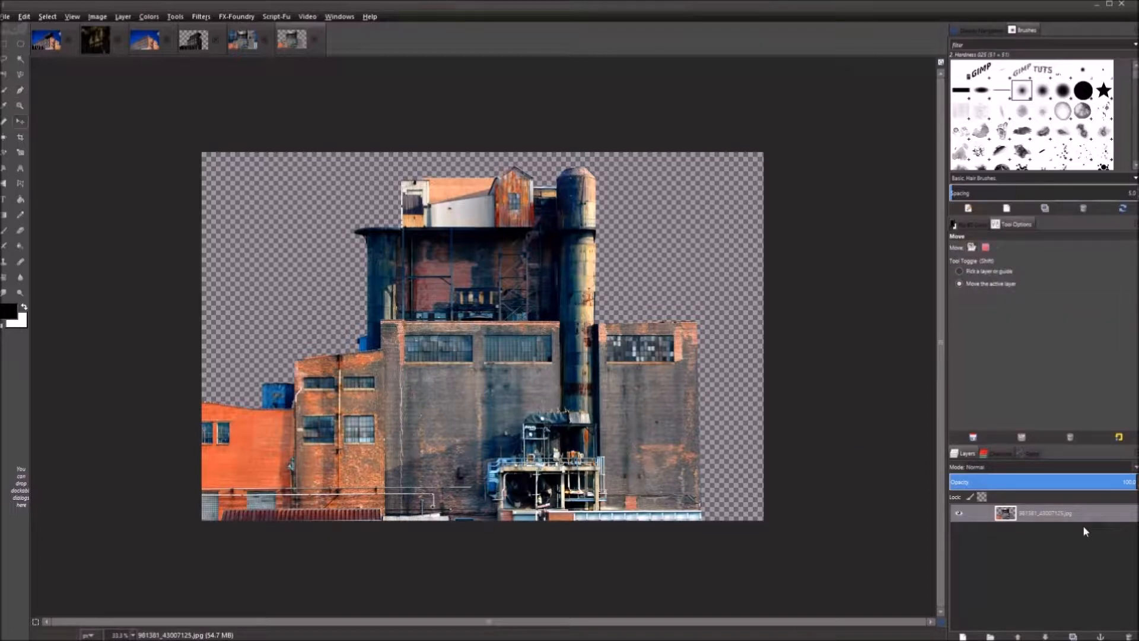
{"action": "left_click", "coordinate": [1078, 519]}
{"action": "scroll", "coordinate": [408, 418], "scroll_direction": "up", "scroll_amount": 4}
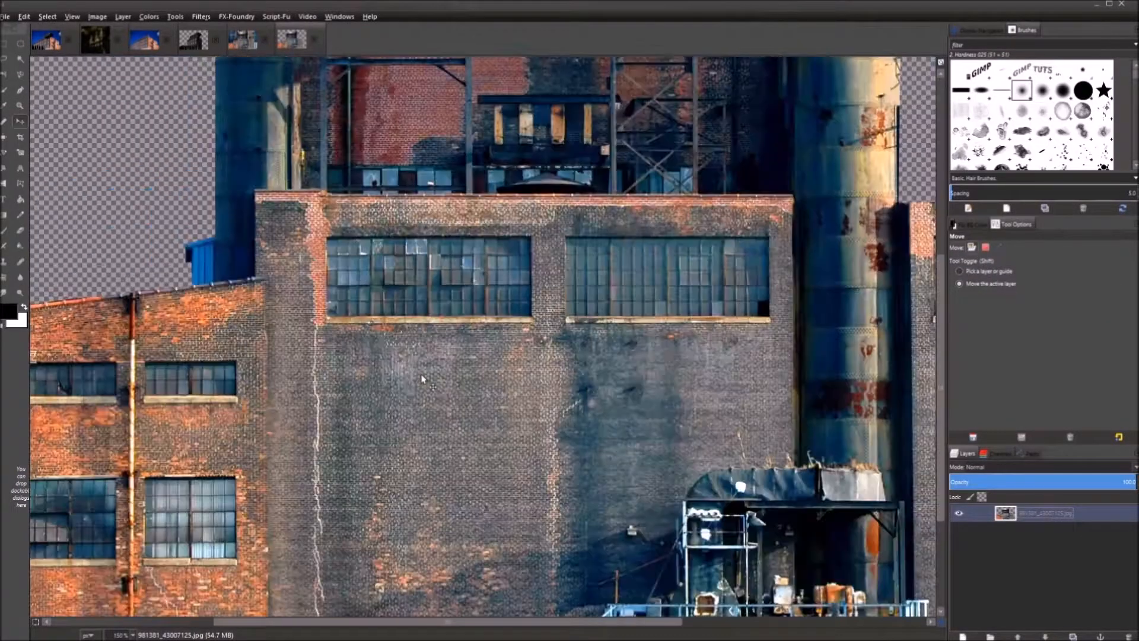
{"action": "scroll", "coordinate": [421, 374], "scroll_direction": "down", "scroll_amount": 2}
{"action": "left_click_drag", "start_coordinate": [452, 327], "coordinate": [519, 441]}
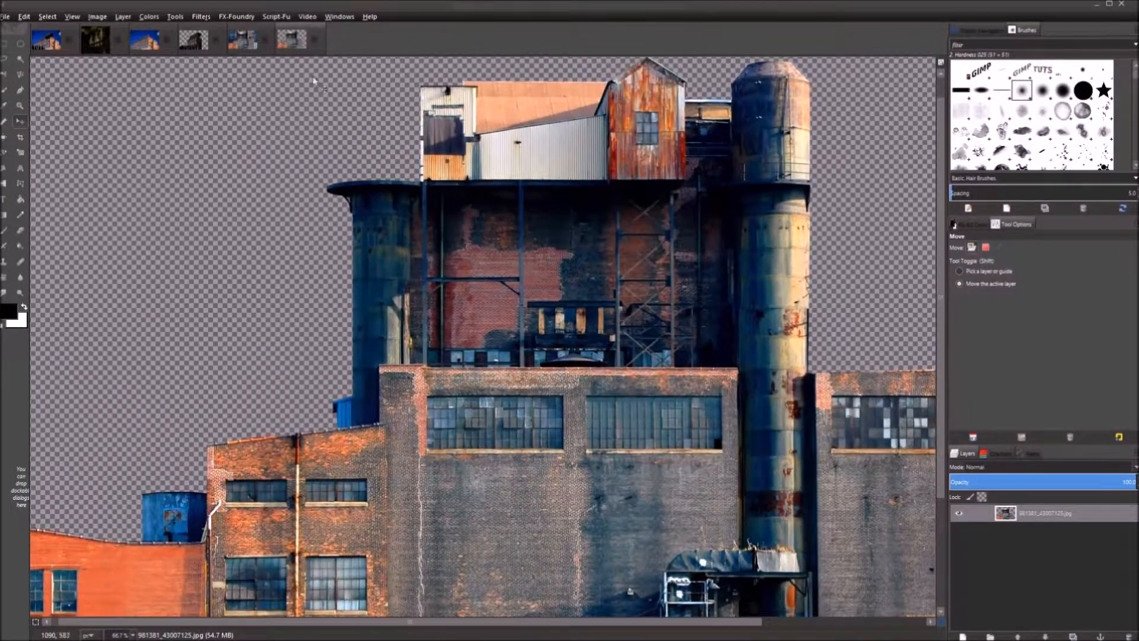
{"action": "left_click", "coordinate": [245, 35]}
{"action": "scroll", "coordinate": [550, 189], "scroll_direction": "down", "scroll_amount": 3}
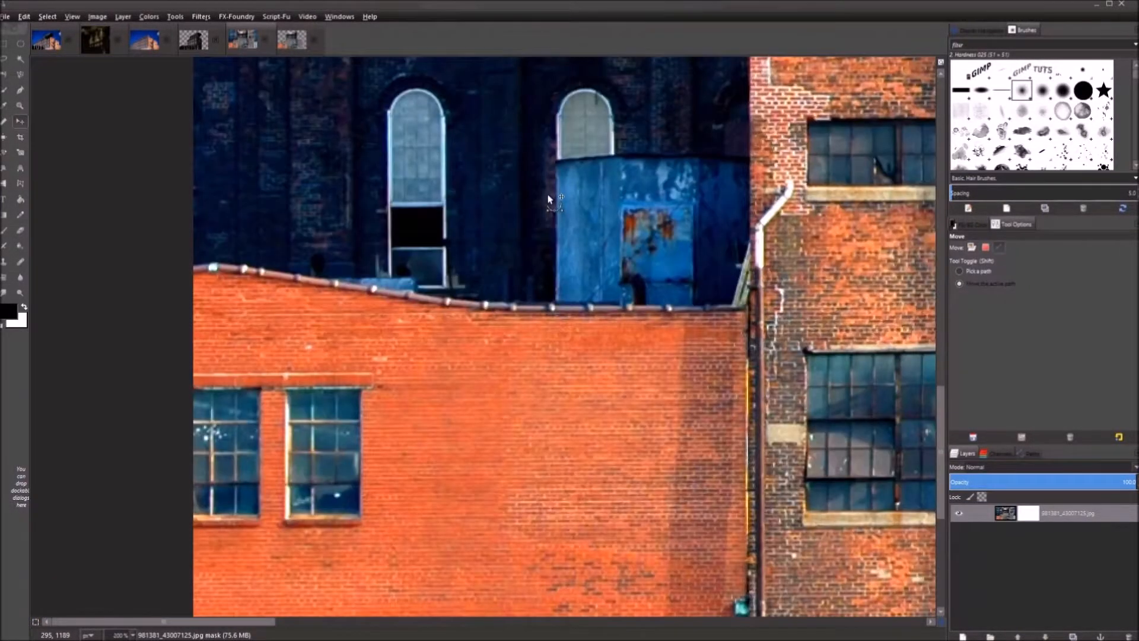
{"action": "scroll", "coordinate": [574, 227], "scroll_direction": "down", "scroll_amount": 1}
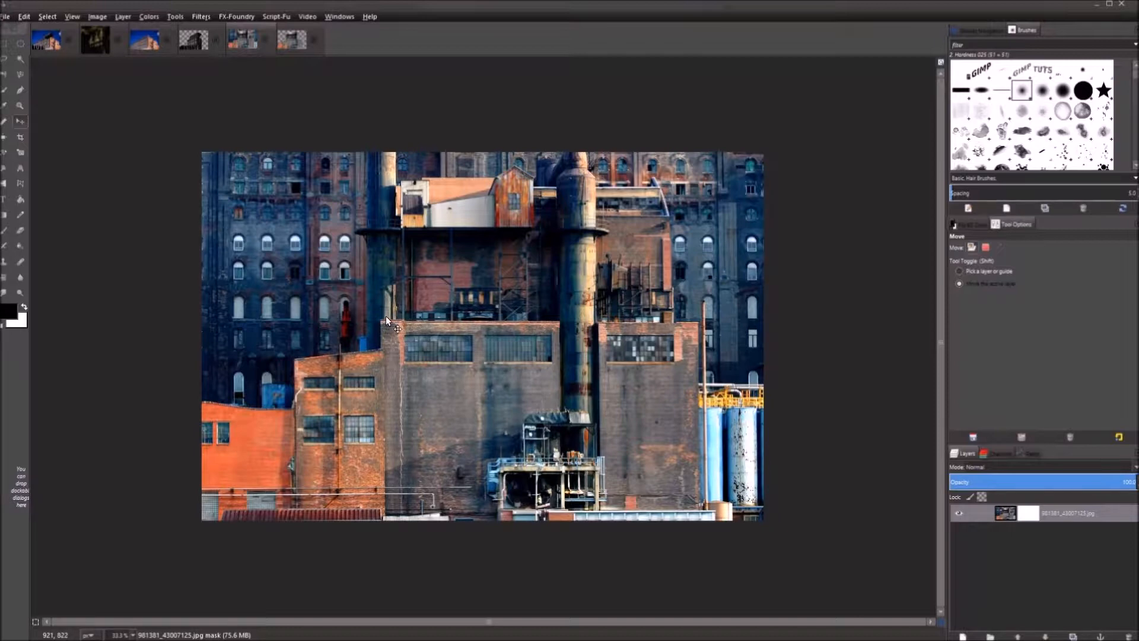
{"action": "left_click", "coordinate": [293, 40]}
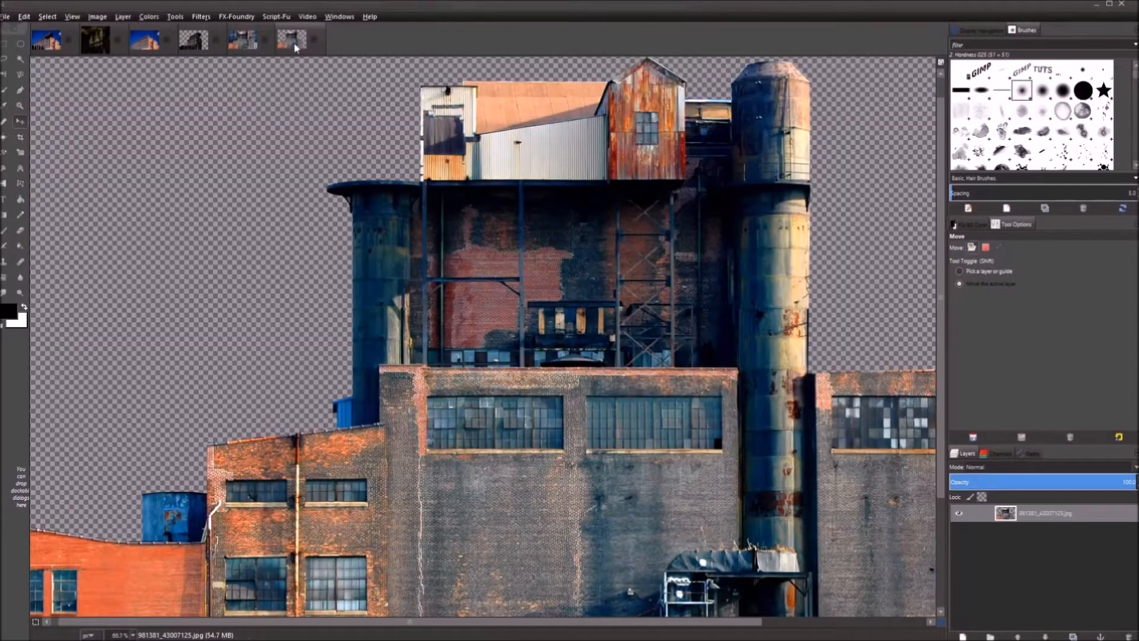
{"action": "left_click", "coordinate": [240, 43]}
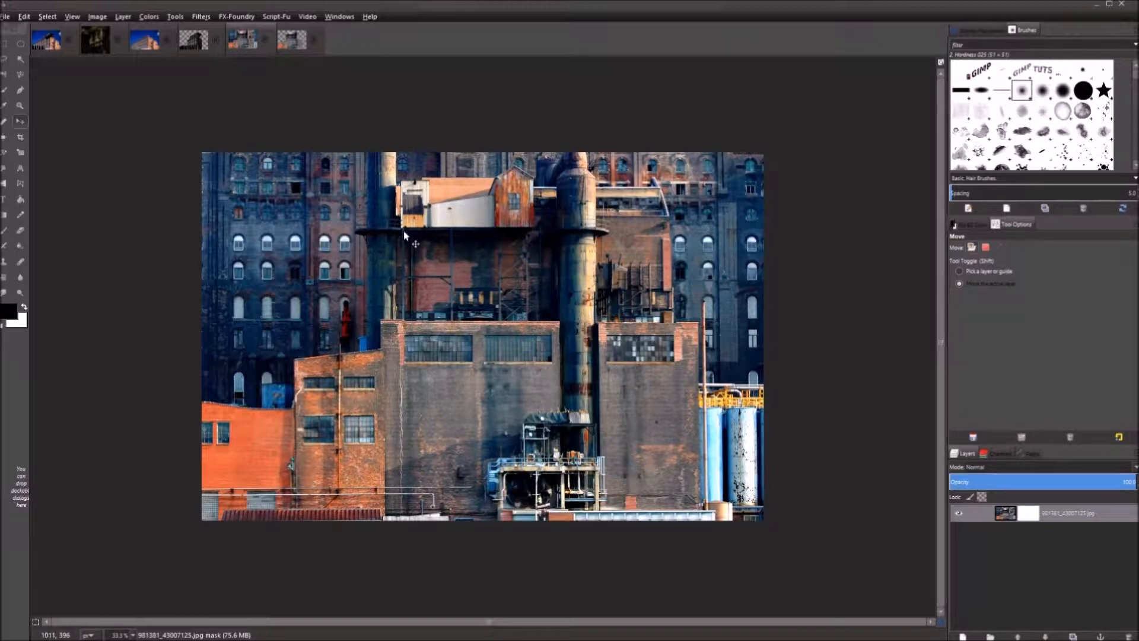
Compare the left smokestack, rooftop sheds and right smokestack's top in the original factory photo with the finished cutout
{"action": "left_click", "coordinate": [290, 48]}
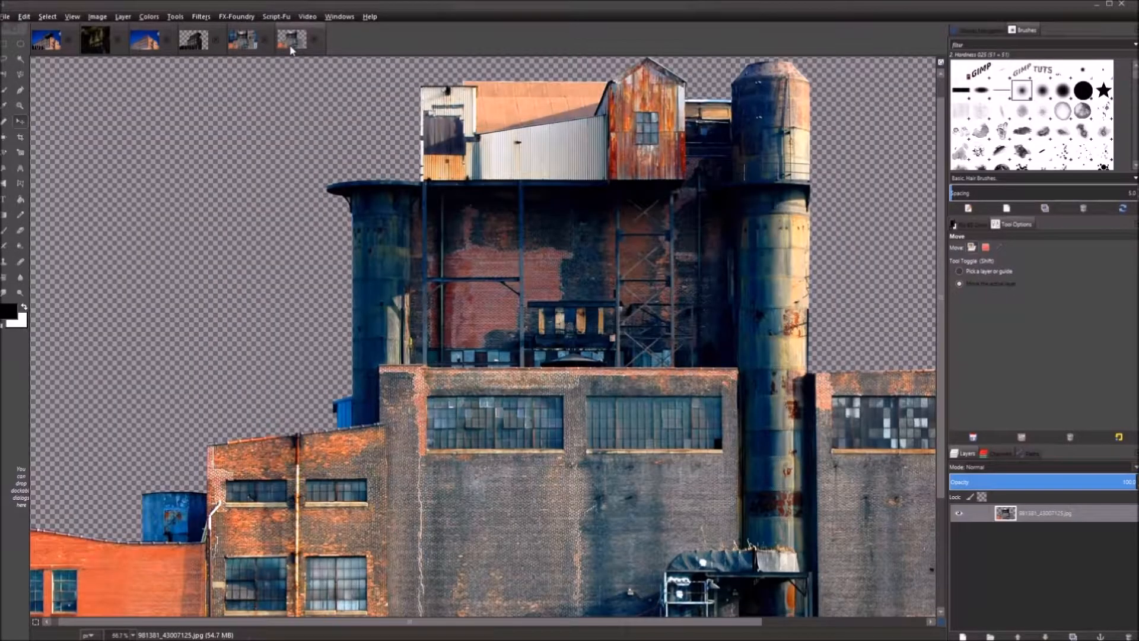
{"action": "left_click", "coordinate": [243, 41]}
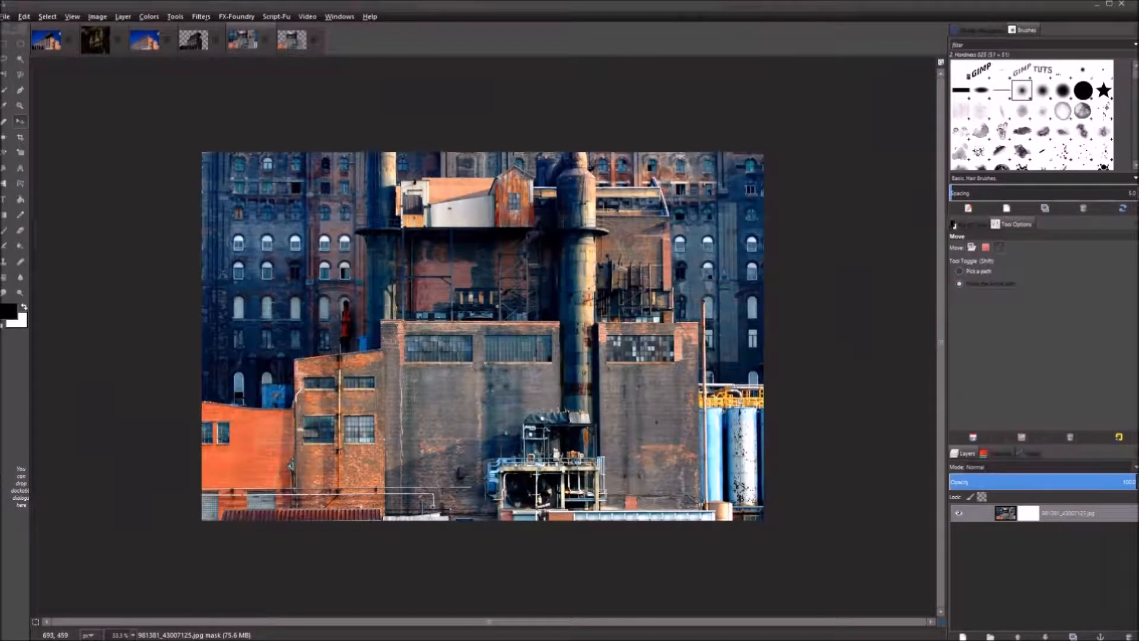
{"action": "scroll", "coordinate": [361, 231], "scroll_direction": "up", "scroll_amount": 4}
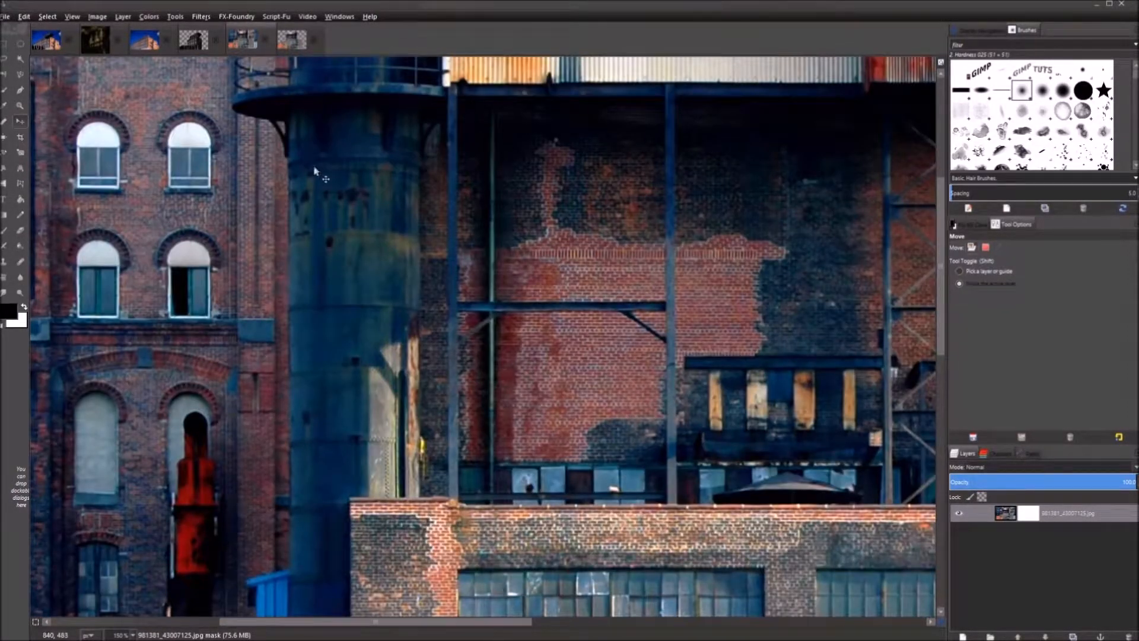
{"action": "scroll", "coordinate": [314, 171], "scroll_direction": "up", "scroll_amount": 5}
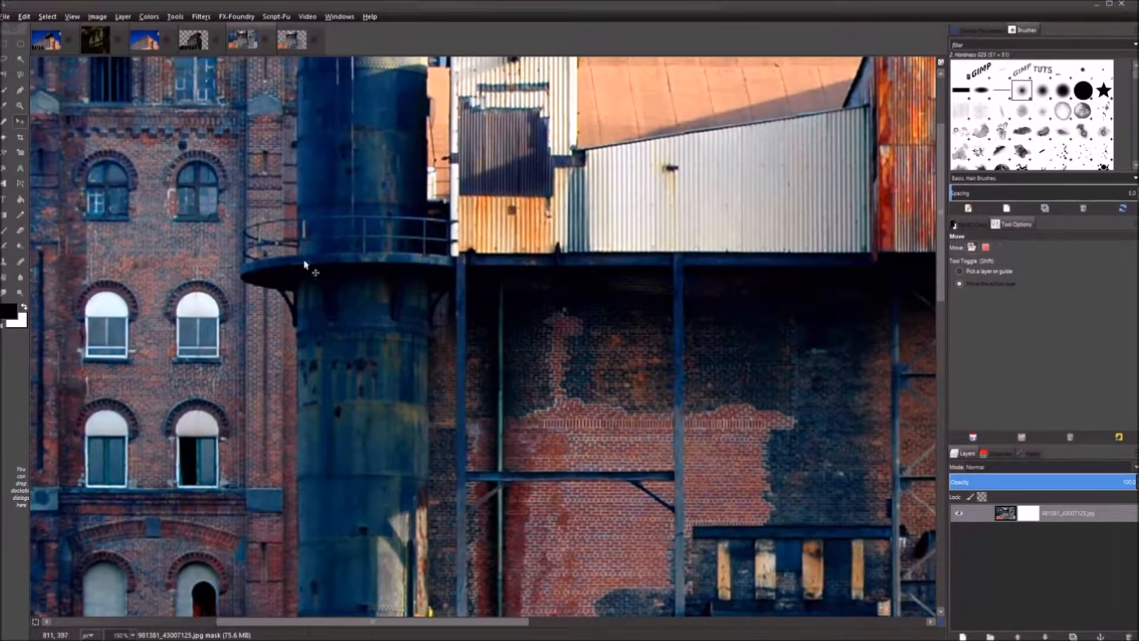
{"action": "left_click_drag", "start_coordinate": [453, 260], "coordinate": [329, 523]}
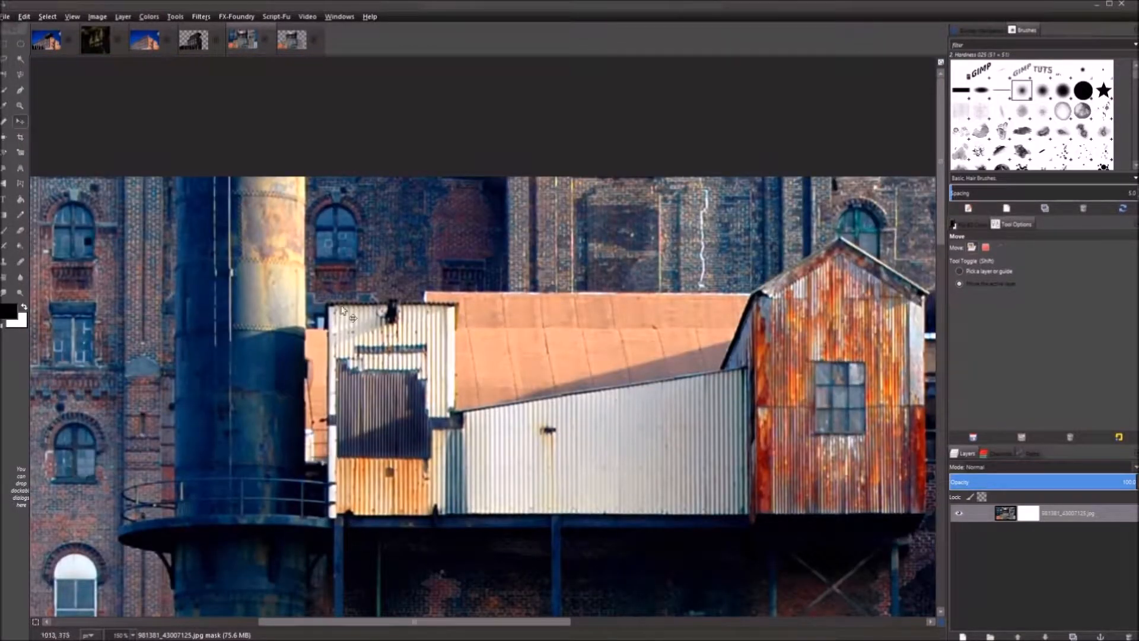
{"action": "left_click_drag", "start_coordinate": [813, 320], "coordinate": [199, 384]}
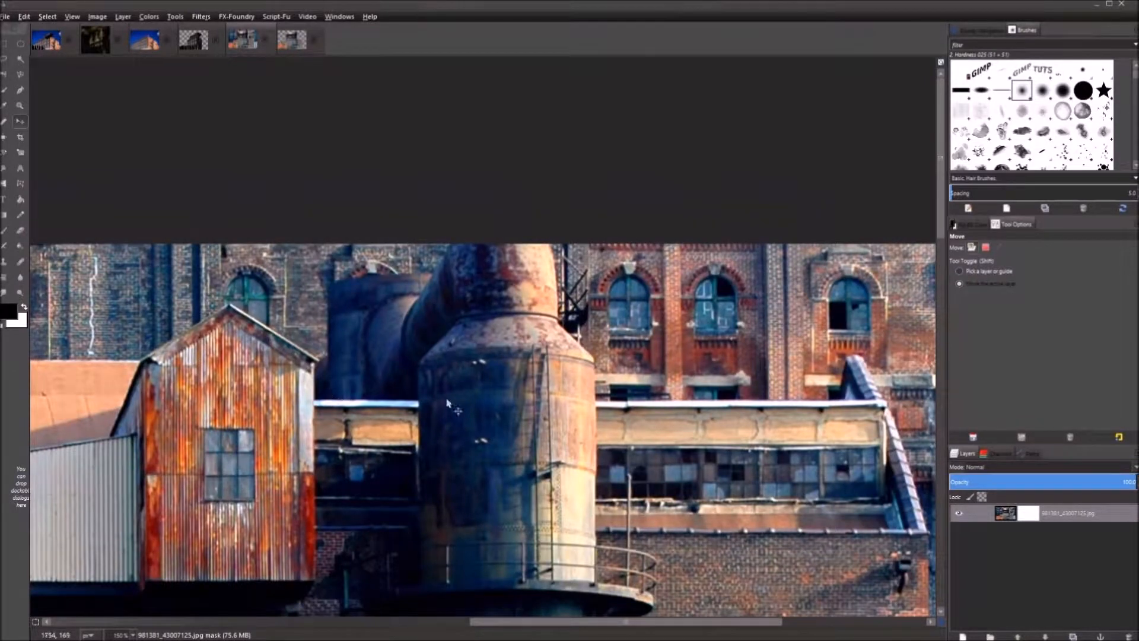
{"action": "left_click", "coordinate": [306, 48]}
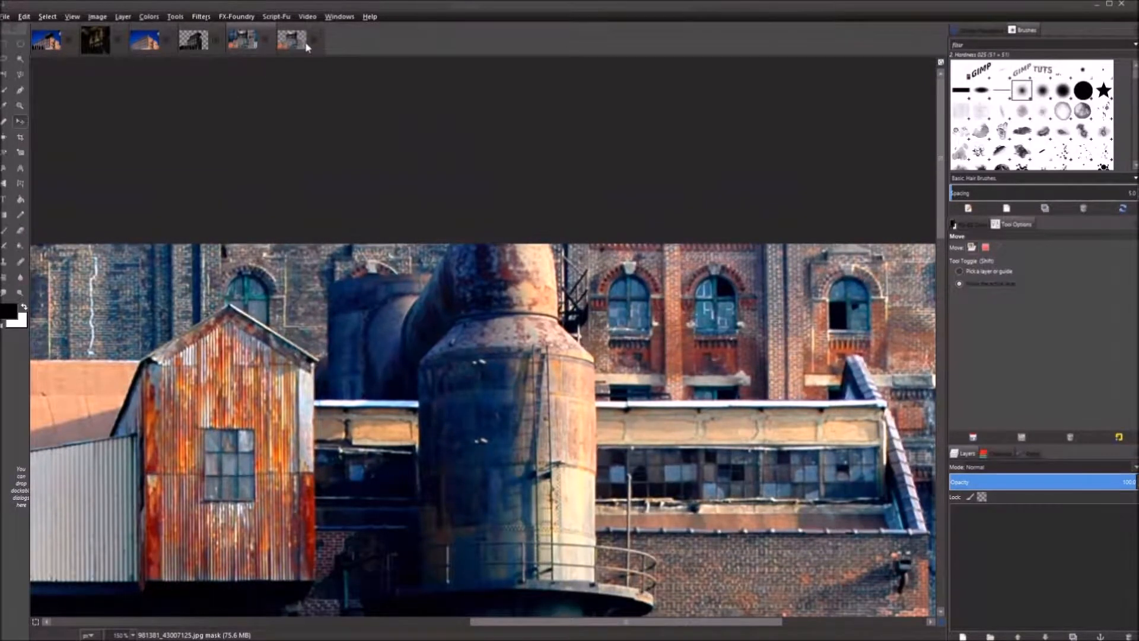
{"action": "left_click", "coordinate": [252, 41]}
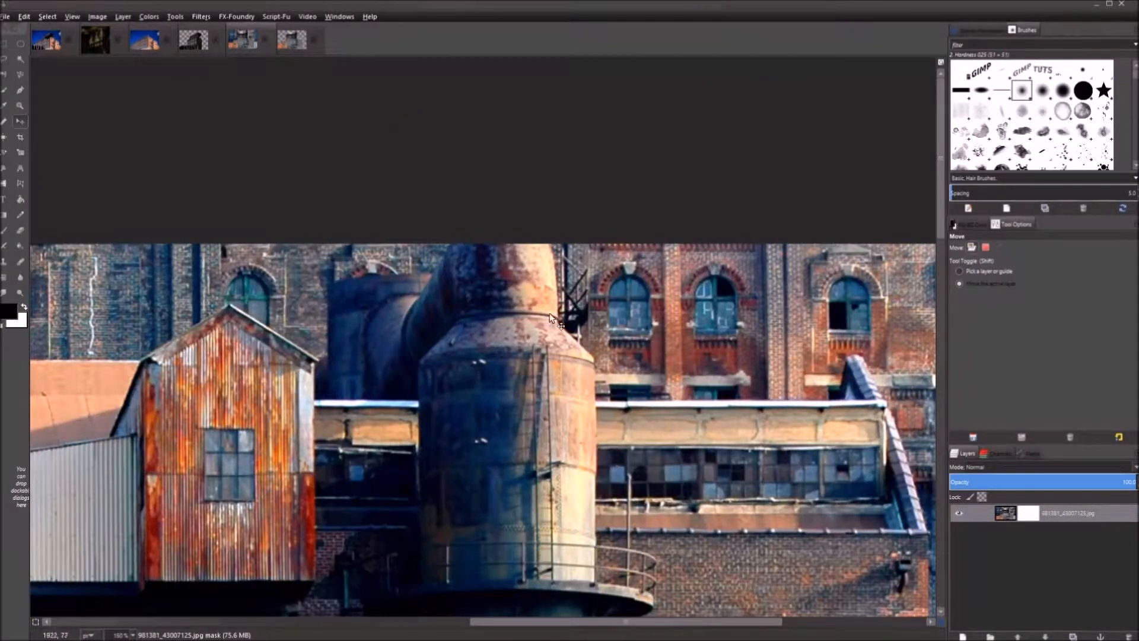
{"action": "left_click_drag", "start_coordinate": [568, 380], "coordinate": [420, 202]}
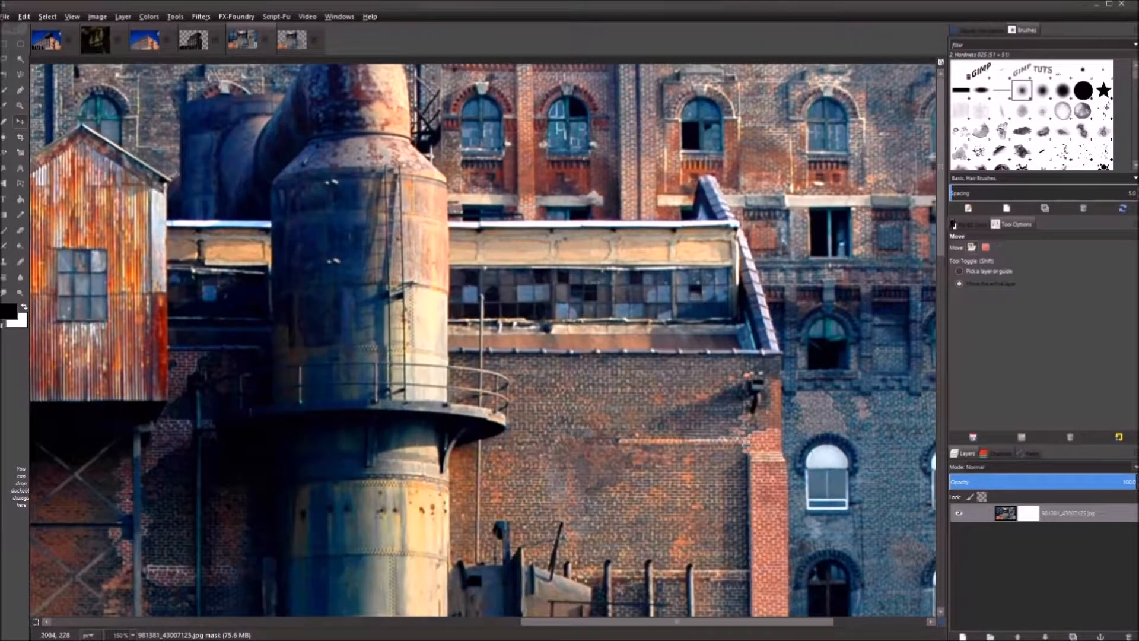
Compare the area beside the right smokestack and the right brick block's outer edge between the cutout and the original photo
{"action": "left_click", "coordinate": [302, 49]}
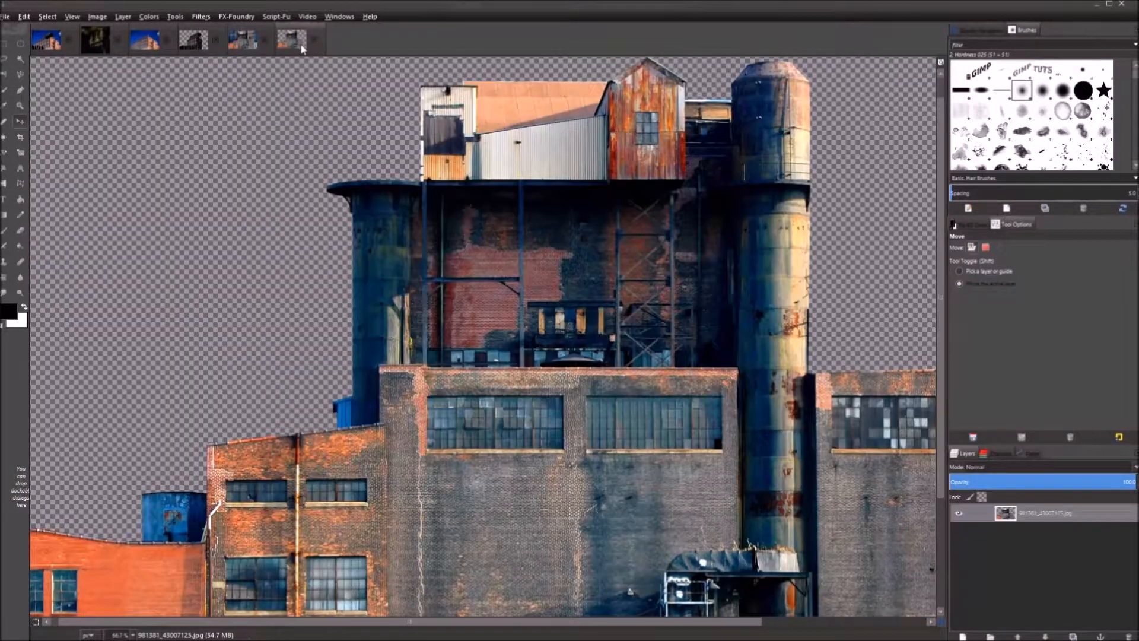
{"action": "left_click", "coordinate": [237, 42]}
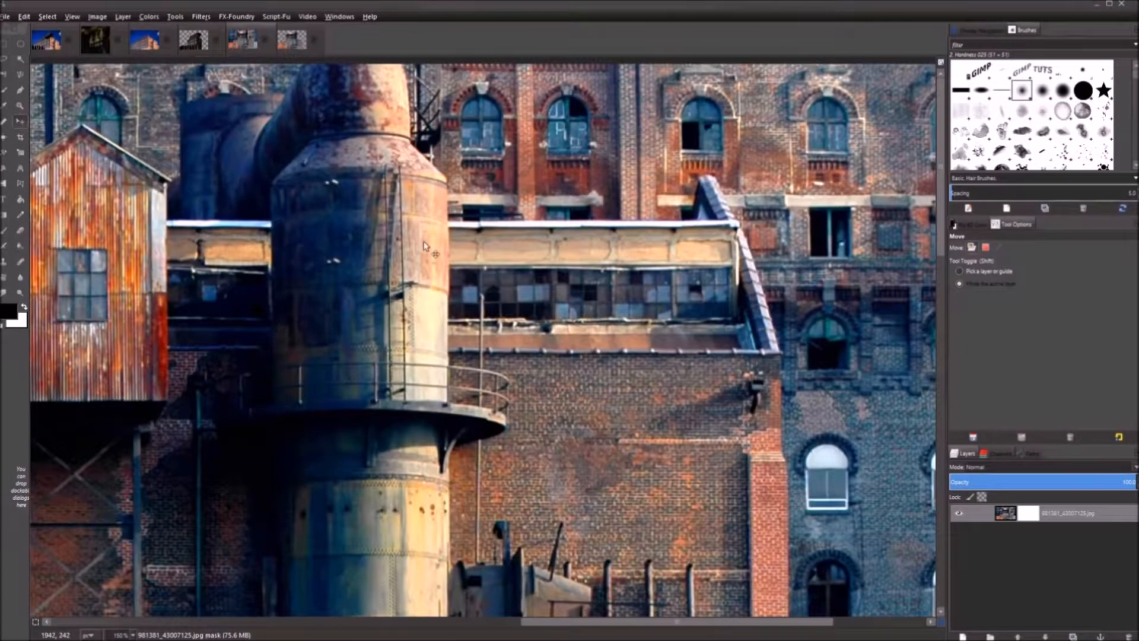
{"action": "left_click_drag", "start_coordinate": [454, 436], "coordinate": [435, 227]}
{"action": "left_click_drag", "start_coordinate": [419, 498], "coordinate": [425, 227]}
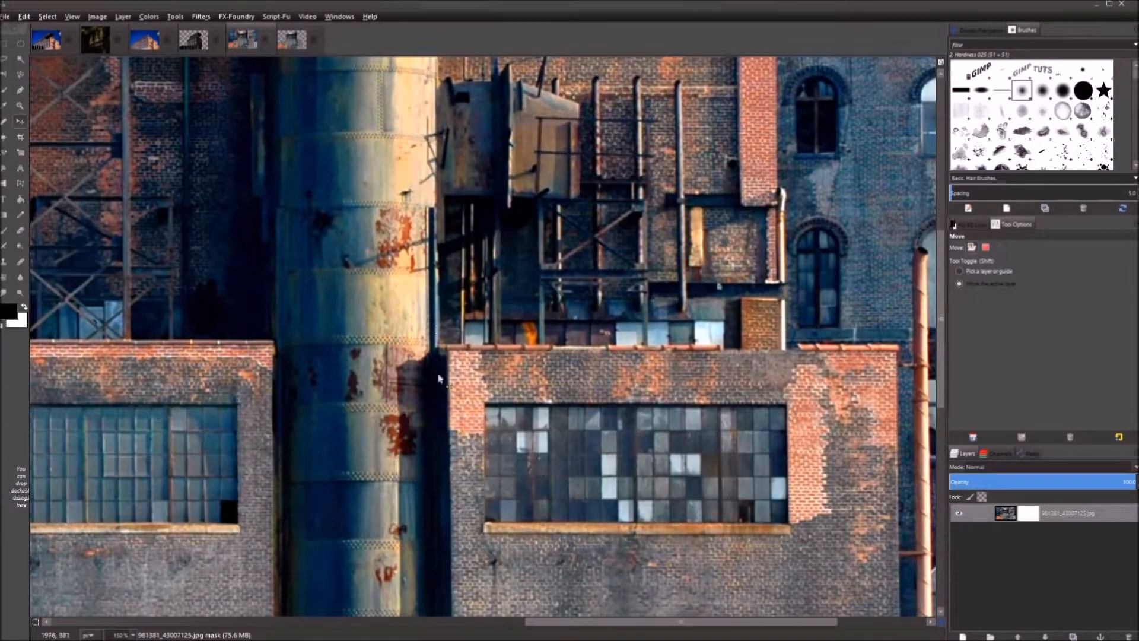
{"action": "left_click_drag", "start_coordinate": [656, 371], "coordinate": [550, 310]}
{"action": "left_click", "coordinate": [300, 41]}
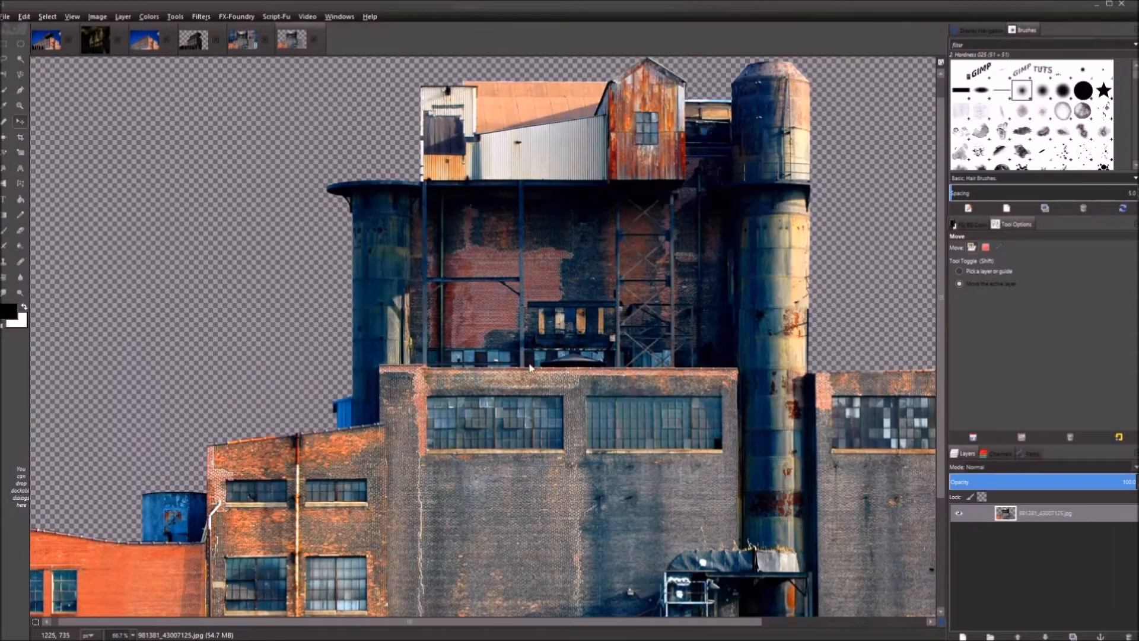
{"action": "left_click_drag", "start_coordinate": [884, 398], "coordinate": [463, 300]}
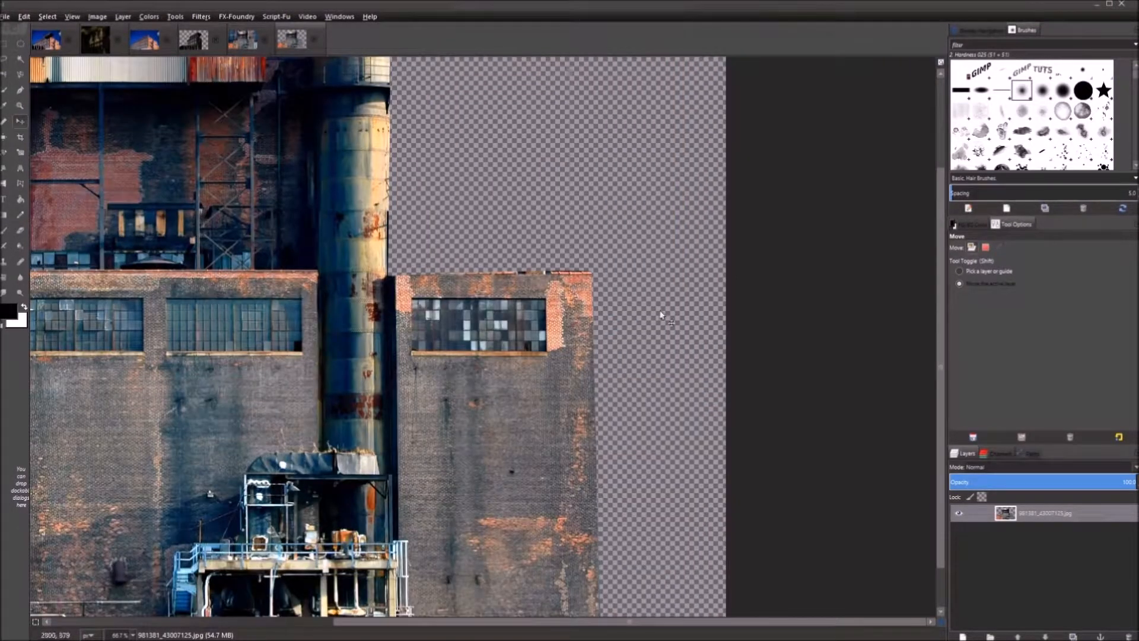
{"action": "left_click_drag", "start_coordinate": [307, 256], "coordinate": [289, 135]}
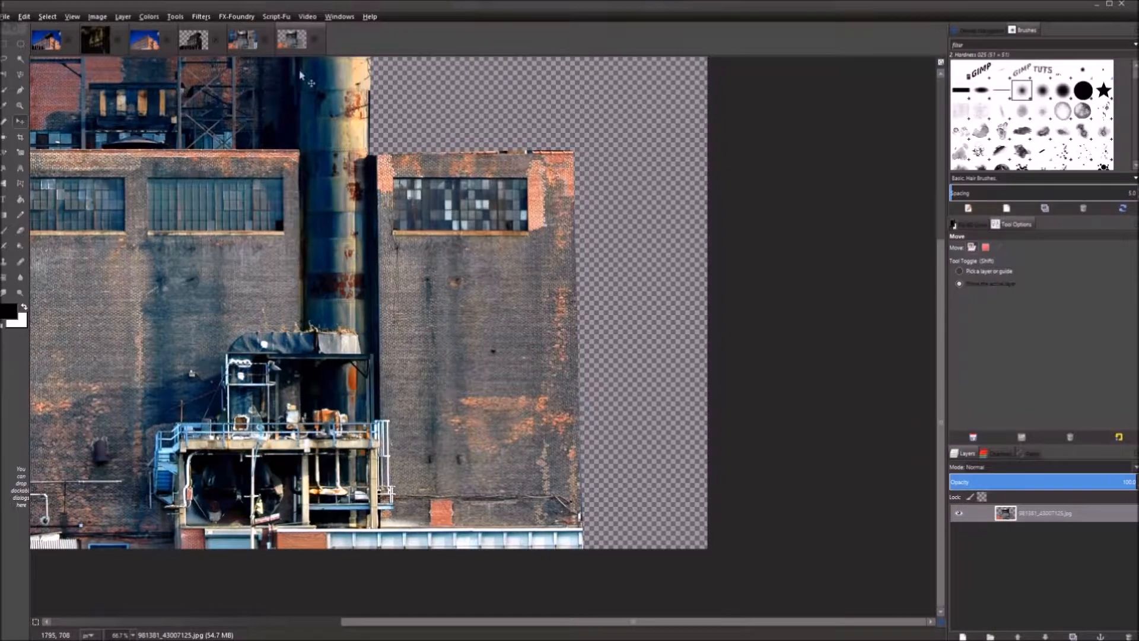
{"action": "left_click", "coordinate": [245, 41]}
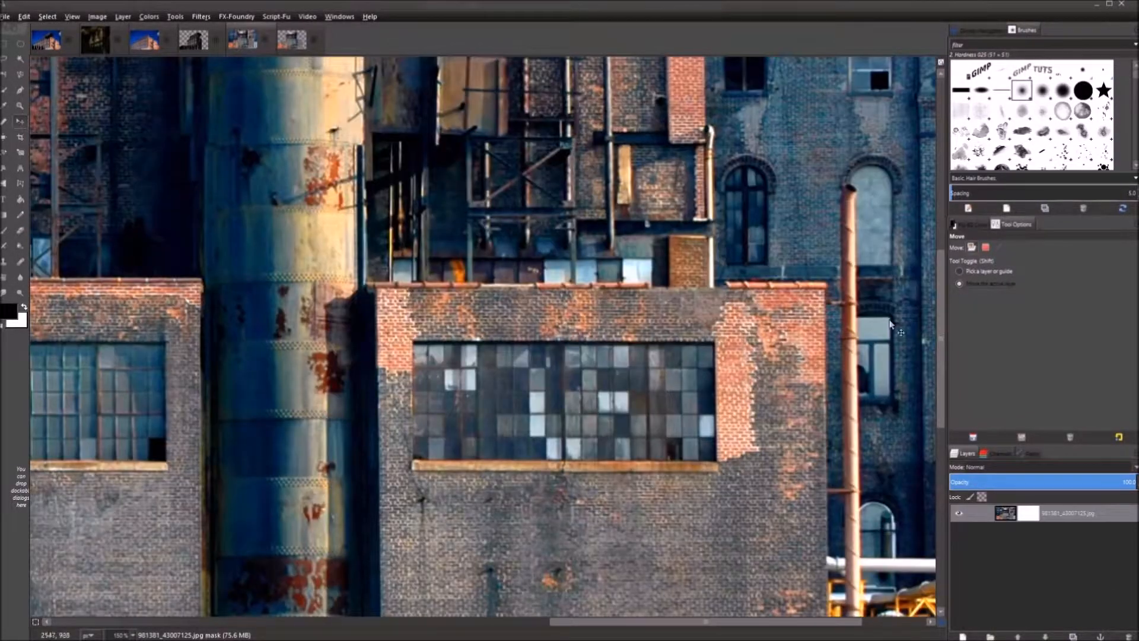
{"action": "left_click_drag", "start_coordinate": [835, 506], "coordinate": [694, 257]}
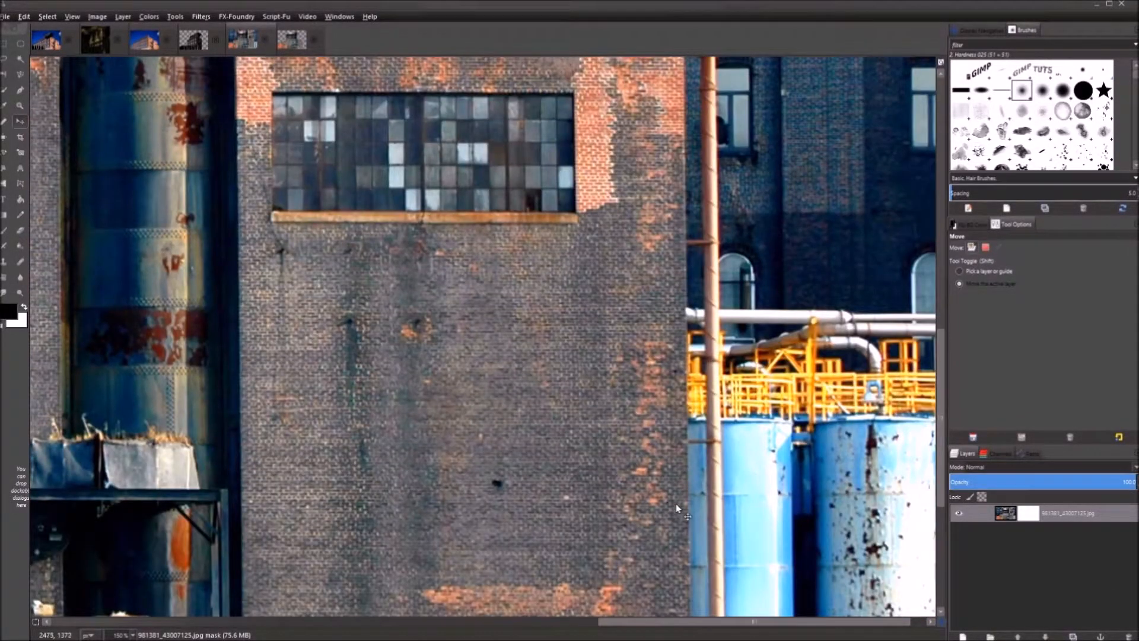
{"action": "scroll", "coordinate": [676, 508], "scroll_direction": "down", "scroll_amount": 3}
{"action": "scroll", "coordinate": [678, 509], "scroll_direction": "down", "scroll_amount": 1}
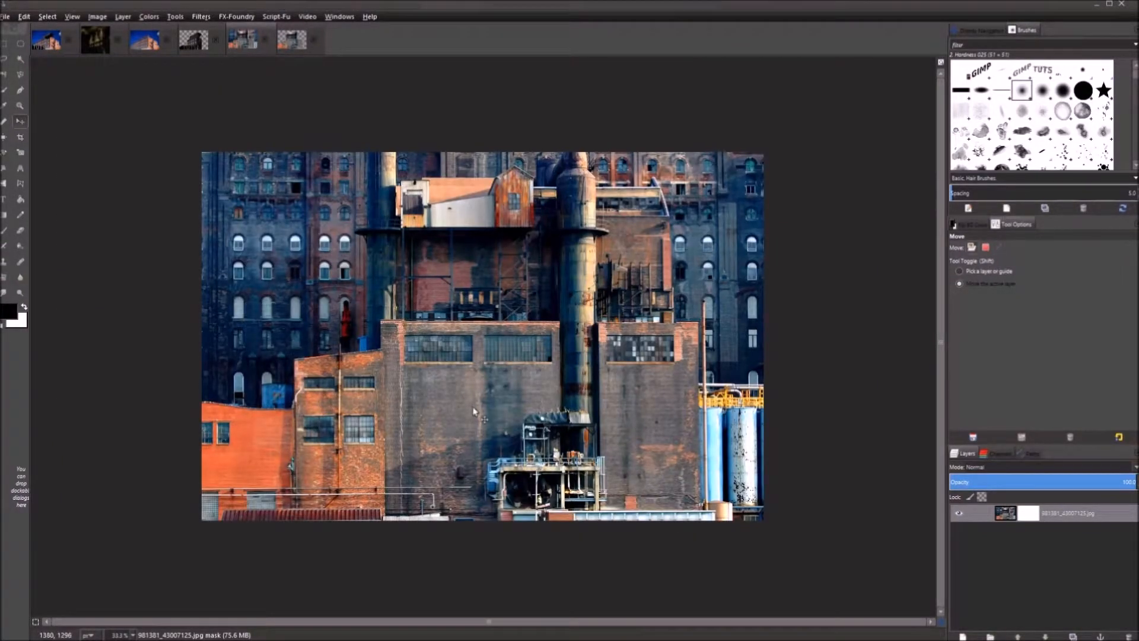
{"action": "scroll", "coordinate": [282, 420], "scroll_direction": "up", "scroll_amount": 2}
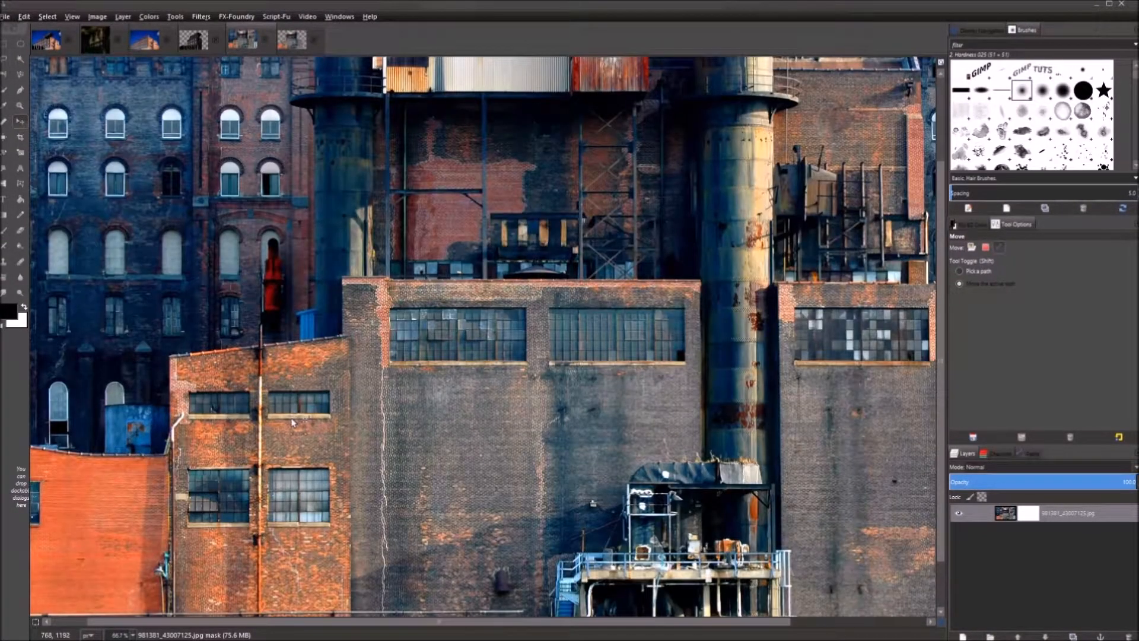
{"action": "scroll", "coordinate": [283, 426], "scroll_direction": "down", "scroll_amount": 2}
{"action": "left_click_drag", "start_coordinate": [282, 426], "coordinate": [307, 410]}
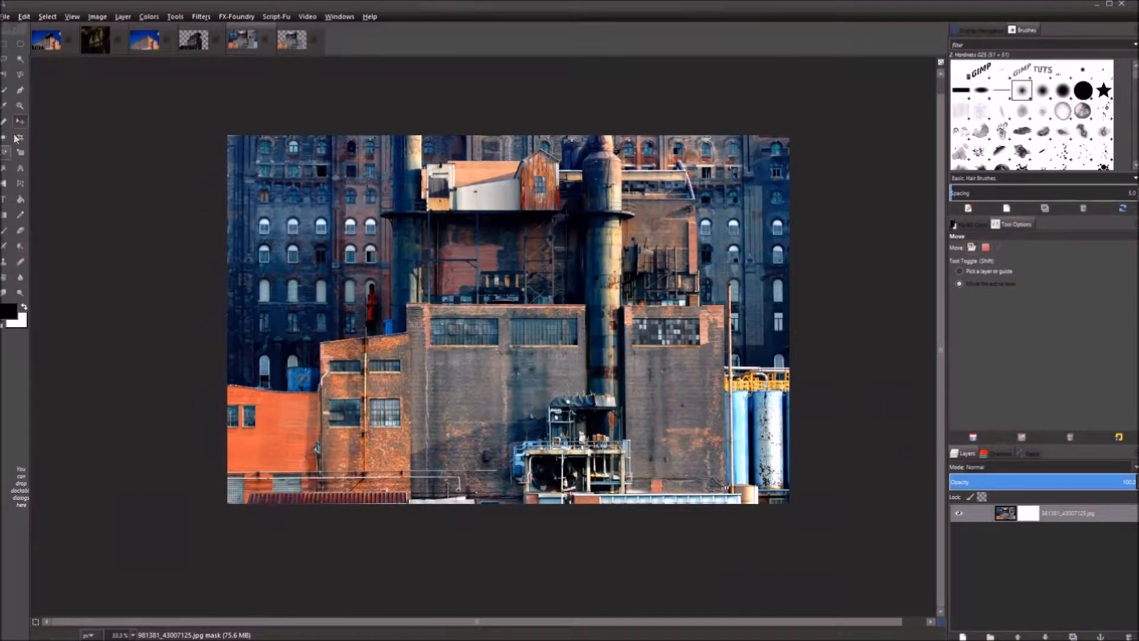
Start a new path with the Paths tool at the photo's left edge, placing anchors along the first stretch of the orange wall's roofline
{"action": "left_click", "coordinate": [26, 86]}
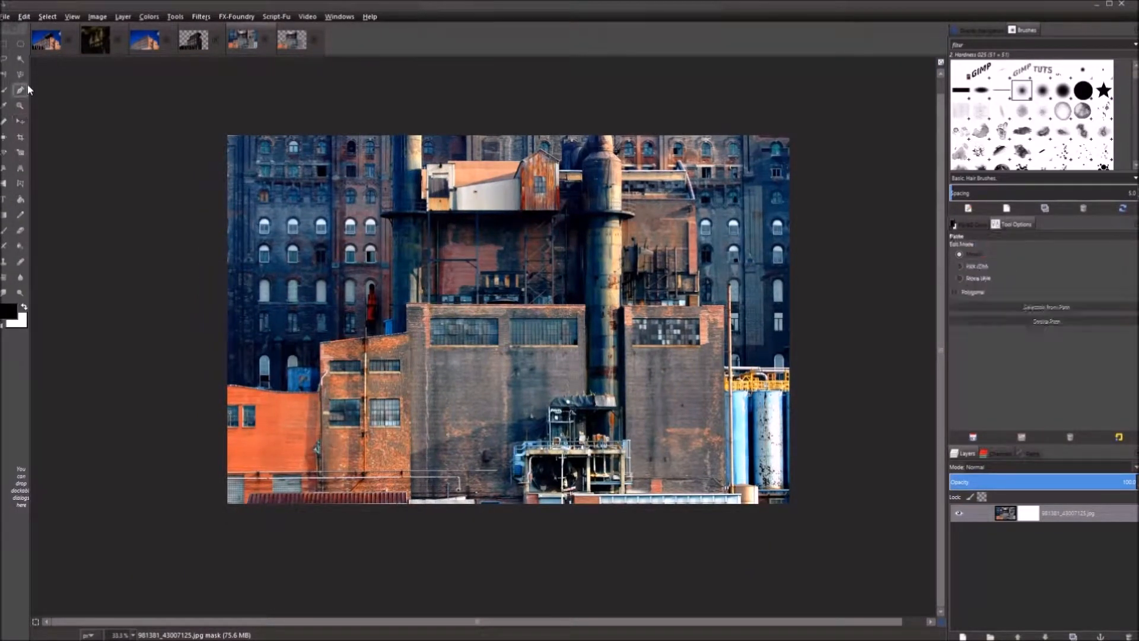
{"action": "scroll", "coordinate": [209, 388], "scroll_direction": "up", "scroll_amount": 4}
{"action": "left_click_drag", "start_coordinate": [313, 391], "coordinate": [551, 321]}
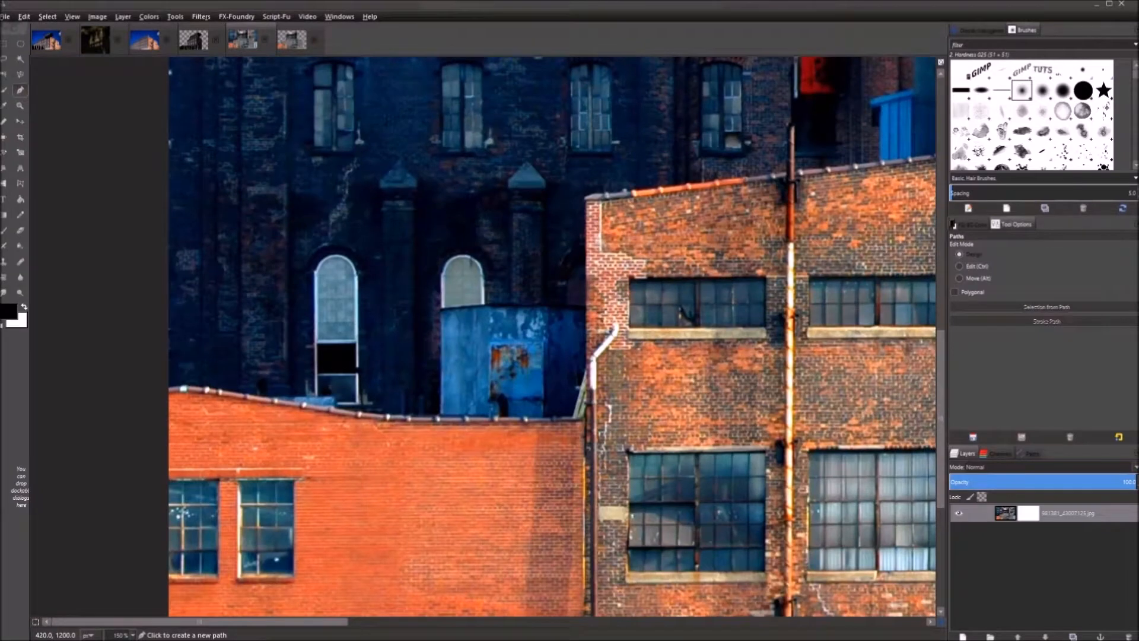
{"action": "scroll", "coordinate": [223, 395], "scroll_direction": "up", "scroll_amount": 3}
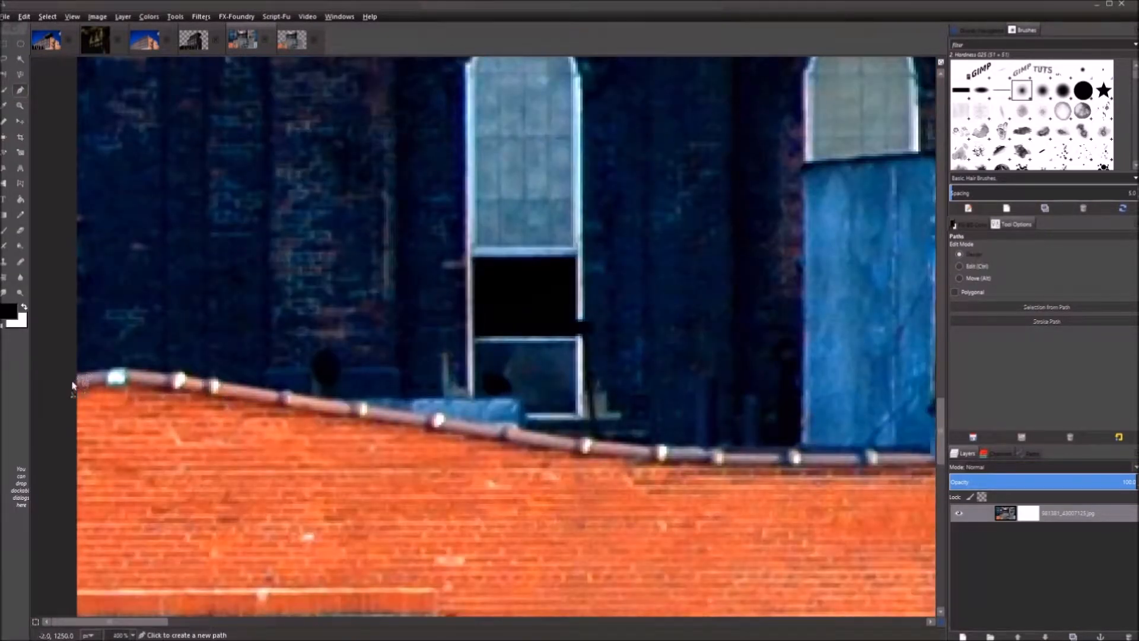
{"action": "left_click_drag", "start_coordinate": [89, 371], "coordinate": [140, 371]}
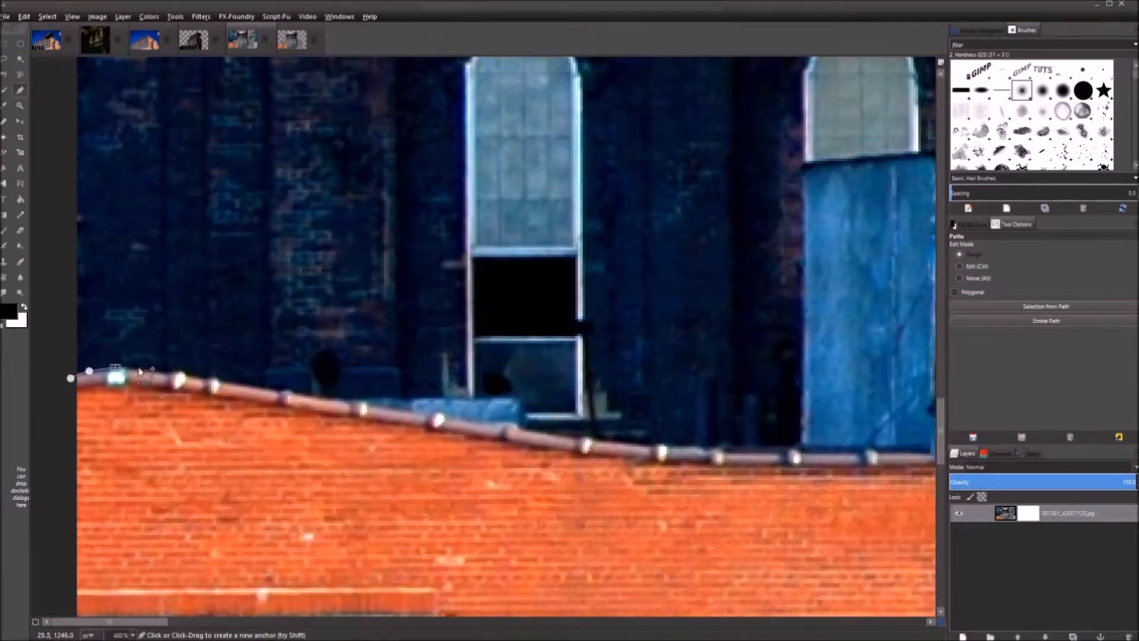
{"action": "left_click", "coordinate": [149, 371]}
{"action": "left_click", "coordinate": [178, 377]}
{"action": "key", "text": "ctrl+z"}
{"action": "left_click", "coordinate": [177, 378]}
{"action": "left_click", "coordinate": [268, 388]}
{"action": "left_click", "coordinate": [308, 396]}
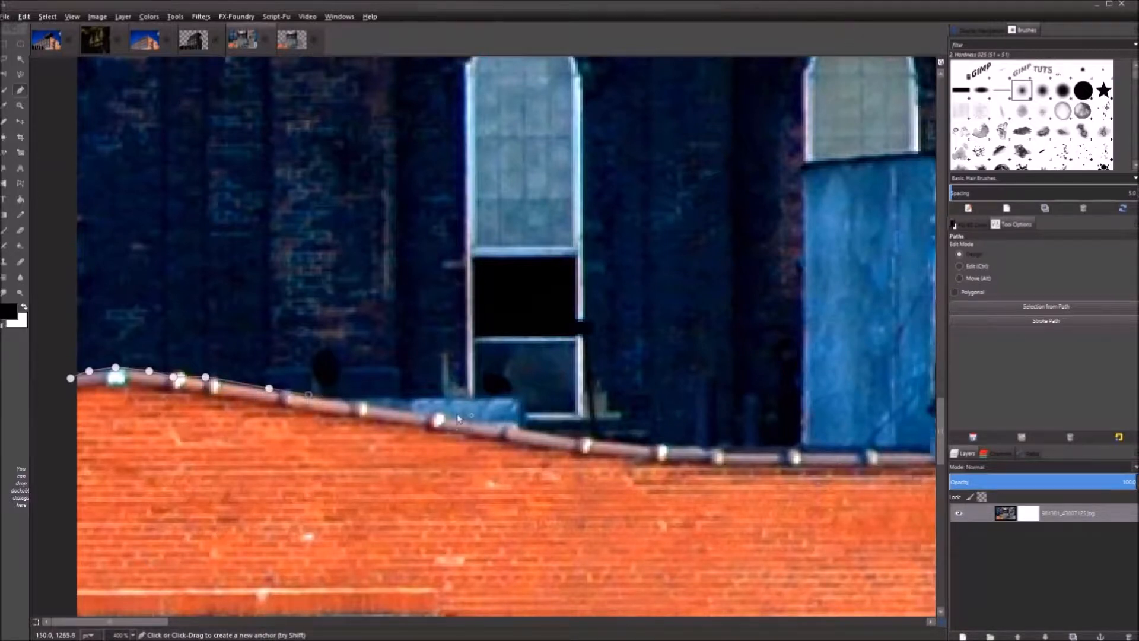
Continue the path with anchors down the sloping orange roofline to the base of the blue tank
{"action": "left_click_drag", "start_coordinate": [457, 415], "coordinate": [291, 360]}
{"action": "left_click", "coordinate": [182, 346]}
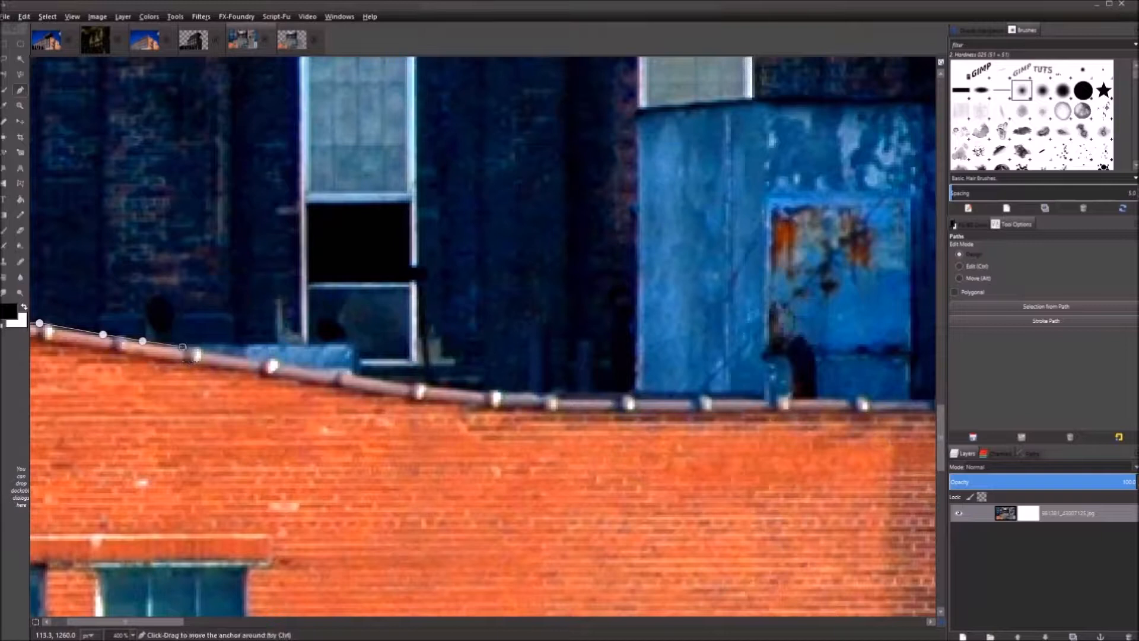
{"action": "left_click", "coordinate": [239, 356]}
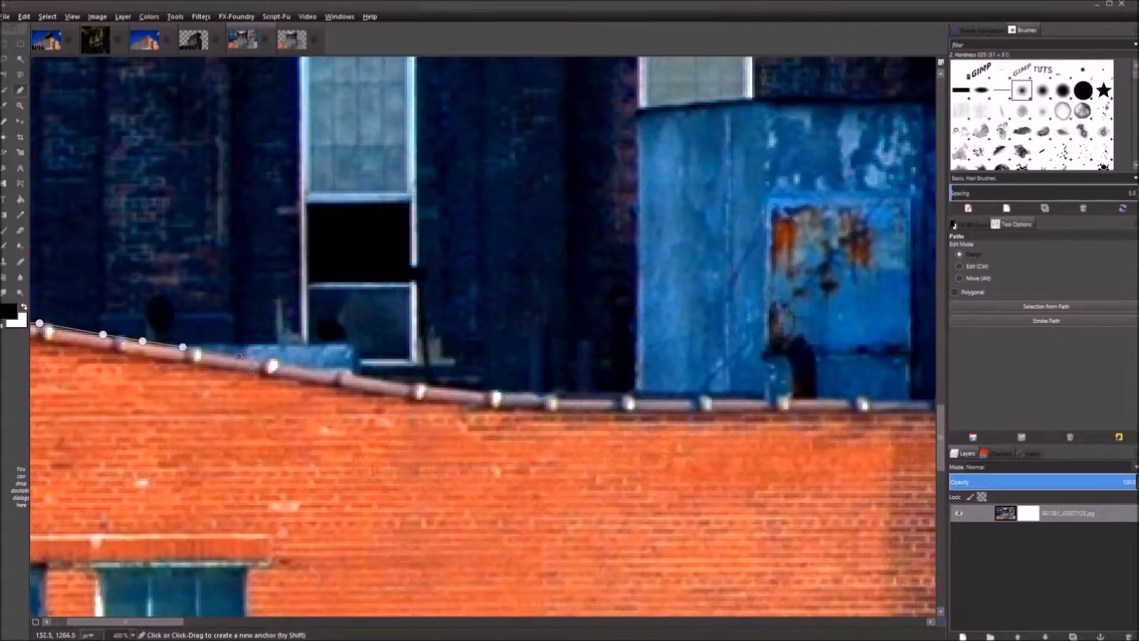
{"action": "left_click", "coordinate": [301, 366]}
{"action": "left_click_drag", "start_coordinate": [362, 370], "coordinate": [271, 340]}
{"action": "left_click", "coordinate": [308, 350]}
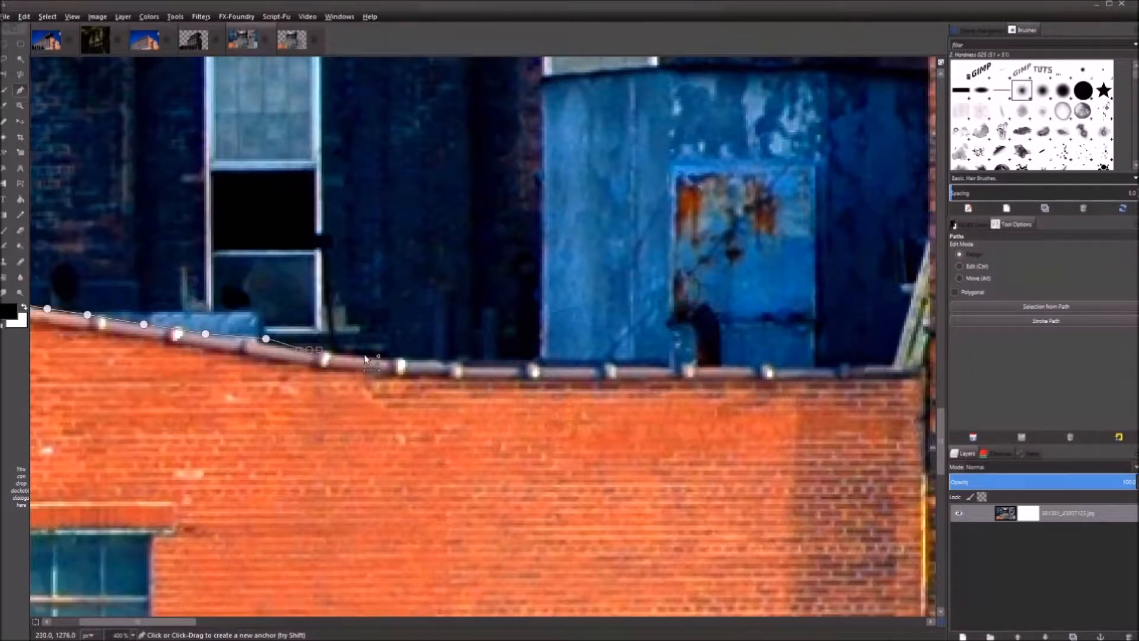
{"action": "left_click", "coordinate": [378, 363]}
{"action": "left_click", "coordinate": [509, 363]}
Continue the path along the orange wall's coping to the blue tank's base and up the tank's left edge to its upper corner
{"action": "scroll", "coordinate": [569, 368], "scroll_direction": "up", "scroll_amount": 5}
{"action": "scroll", "coordinate": [456, 426], "scroll_direction": "down", "scroll_amount": 3}
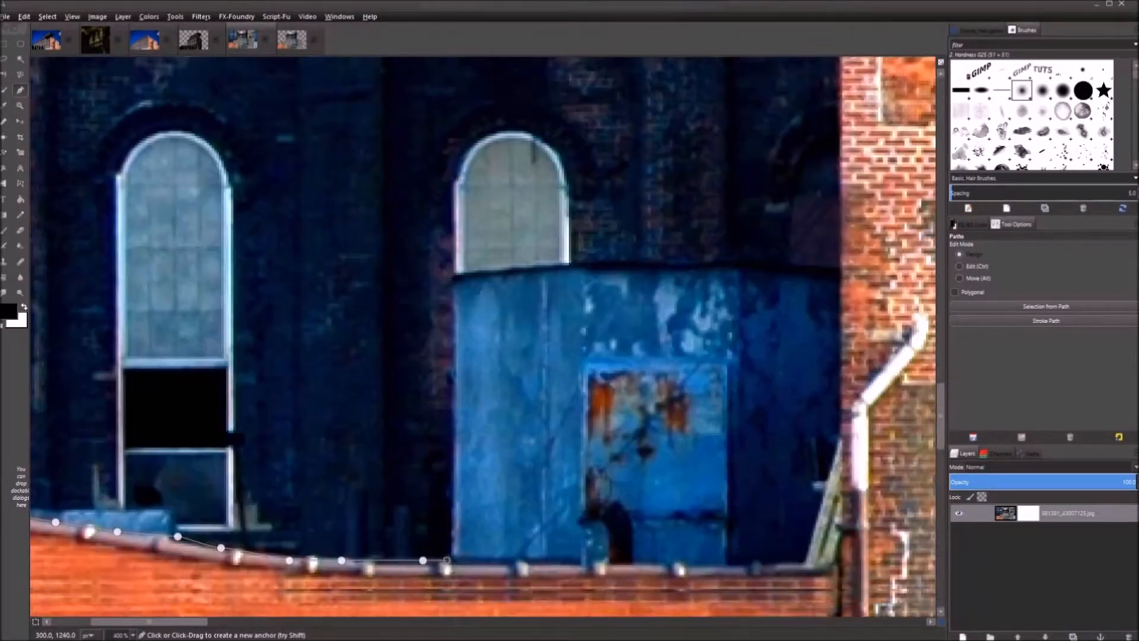
{"action": "scroll", "coordinate": [455, 454], "scroll_direction": "up", "scroll_amount": 2}
{"action": "scroll", "coordinate": [456, 454], "scroll_direction": "up", "scroll_amount": 3}
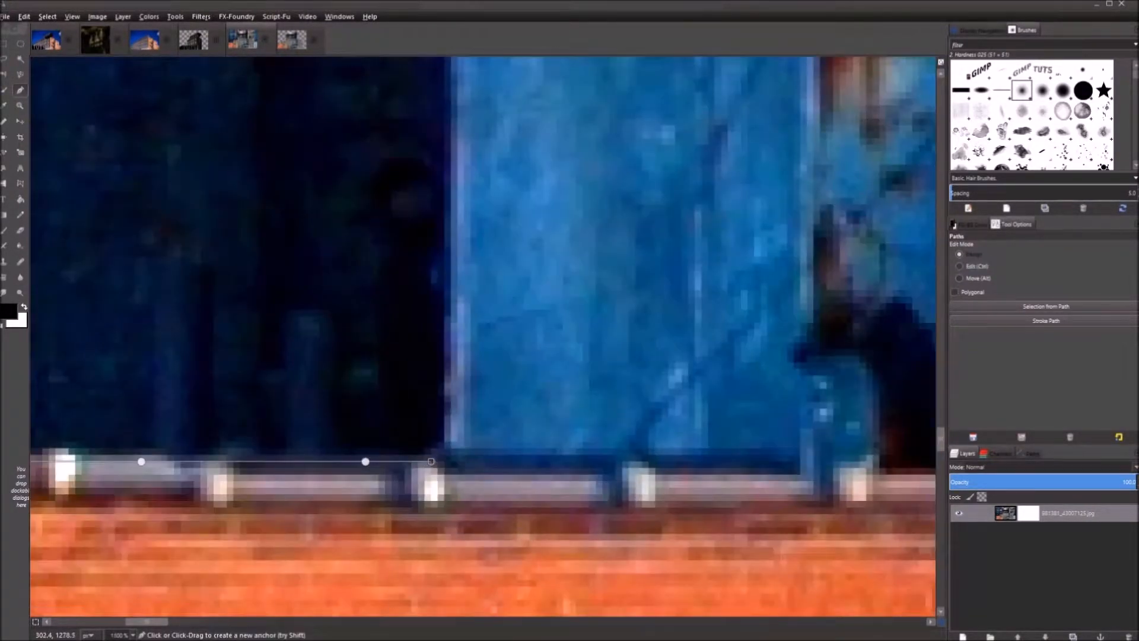
{"action": "scroll", "coordinate": [451, 402], "scroll_direction": "up", "scroll_amount": 3}
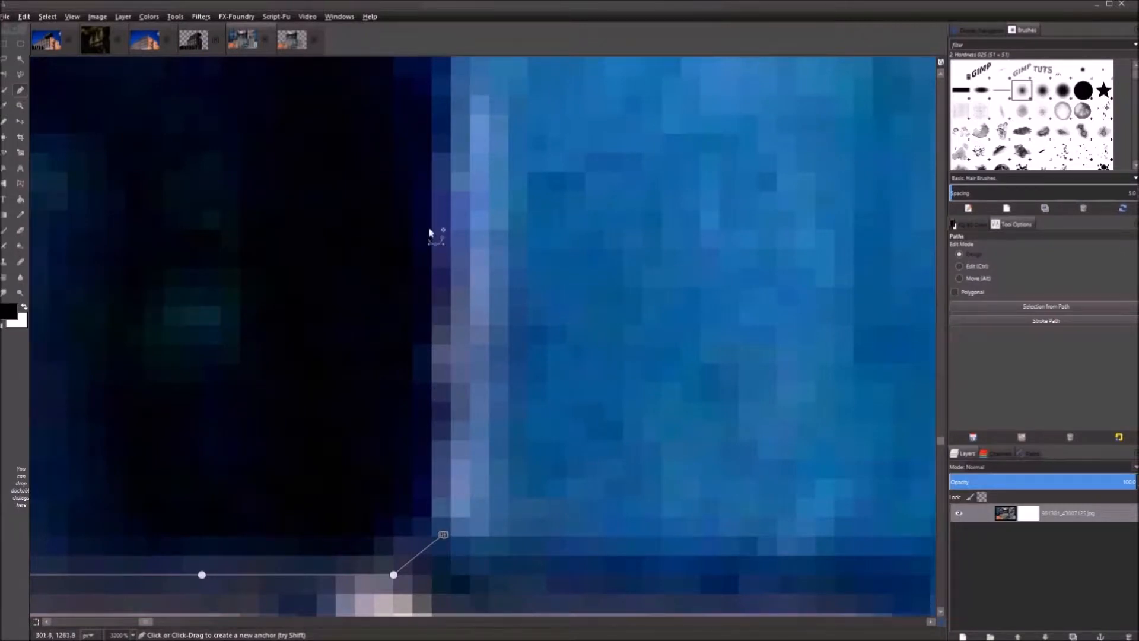
{"action": "scroll", "coordinate": [460, 236], "scroll_direction": "up", "scroll_amount": 1}
{"action": "scroll", "coordinate": [466, 396], "scroll_direction": "down", "scroll_amount": 4}
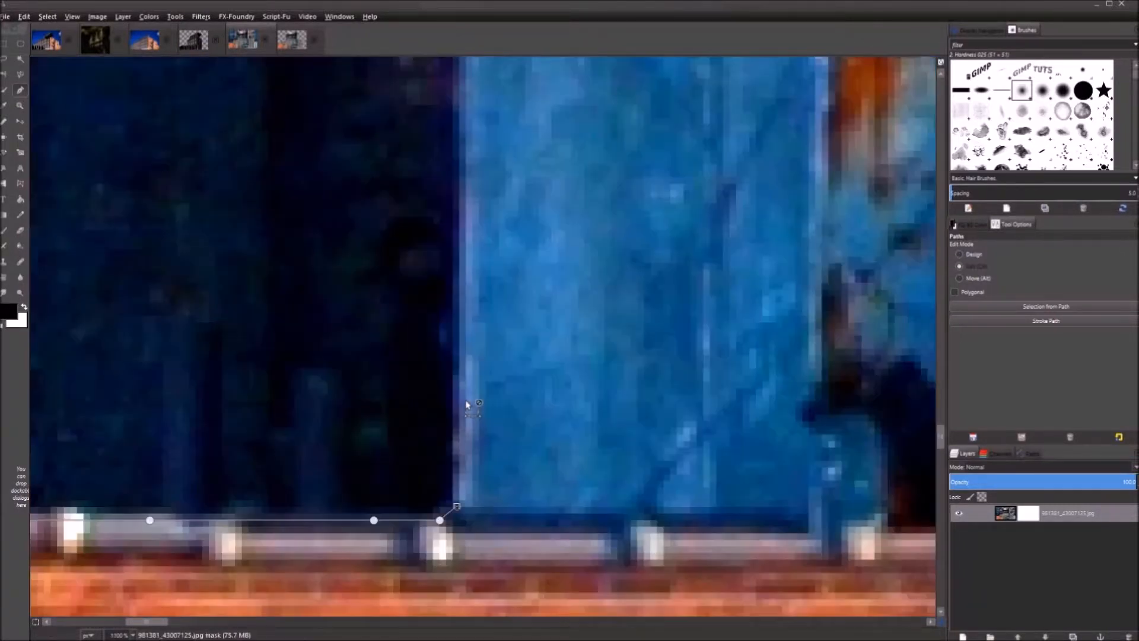
{"action": "scroll", "coordinate": [465, 396], "scroll_direction": "down", "scroll_amount": 2}
{"action": "scroll", "coordinate": [465, 395], "scroll_direction": "up", "scroll_amount": 3}
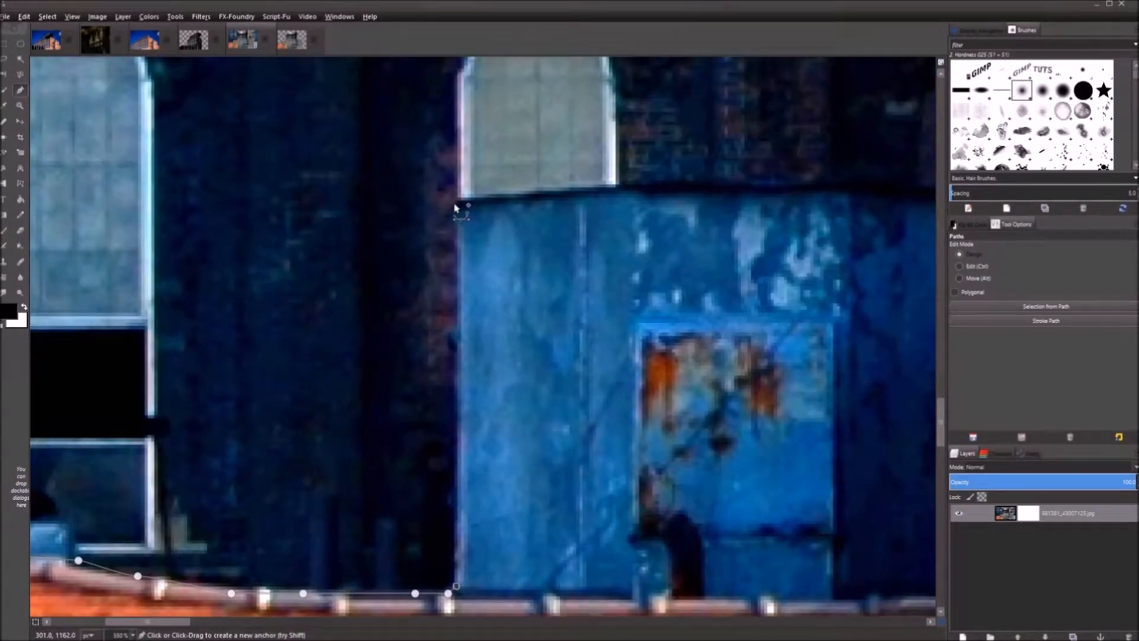
{"action": "left_click", "coordinate": [458, 197]}
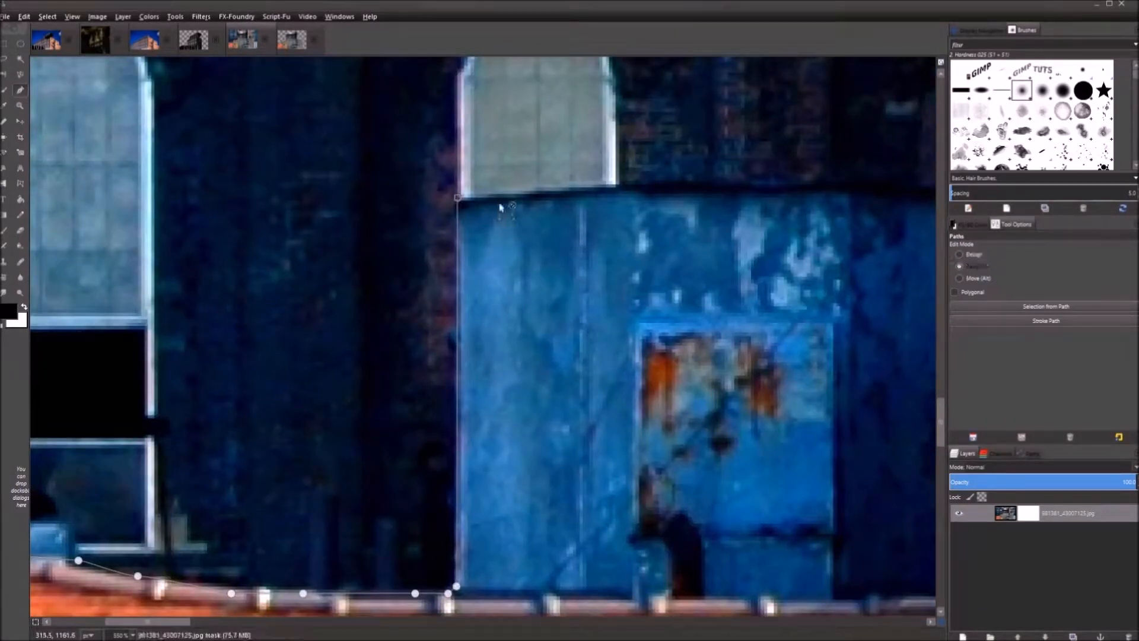
Trace the blue tank's curved top edge with anchors across to the adjoining brick wall
{"action": "left_click", "coordinate": [596, 185]}
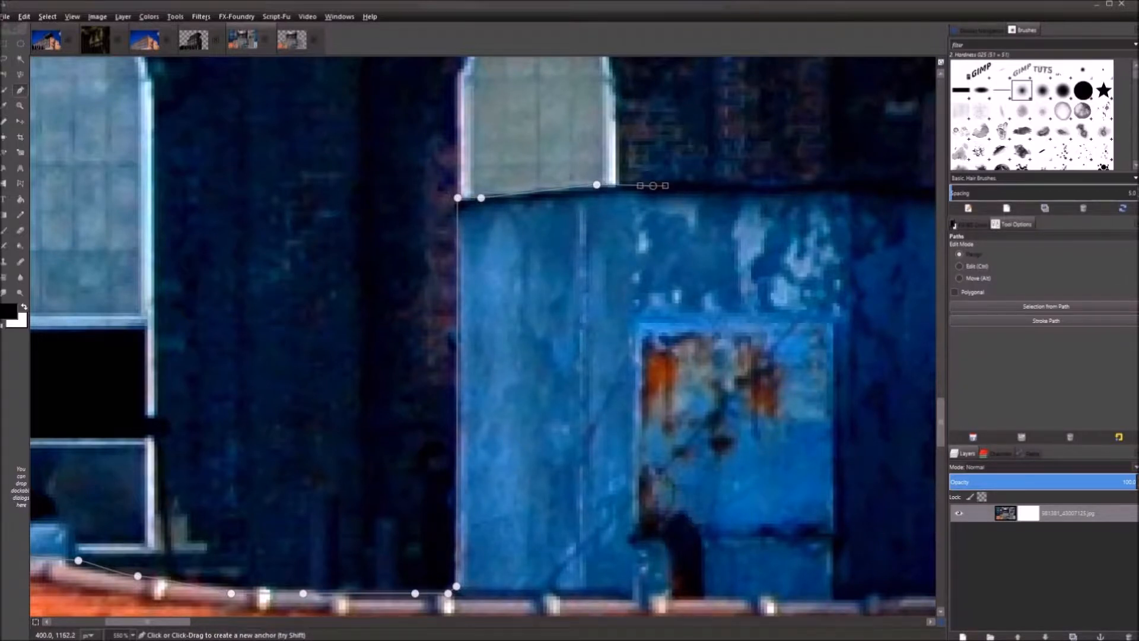
{"action": "scroll", "coordinate": [482, 335], "scroll_direction": "right", "scroll_amount": 5}
{"action": "left_click", "coordinate": [349, 199]}
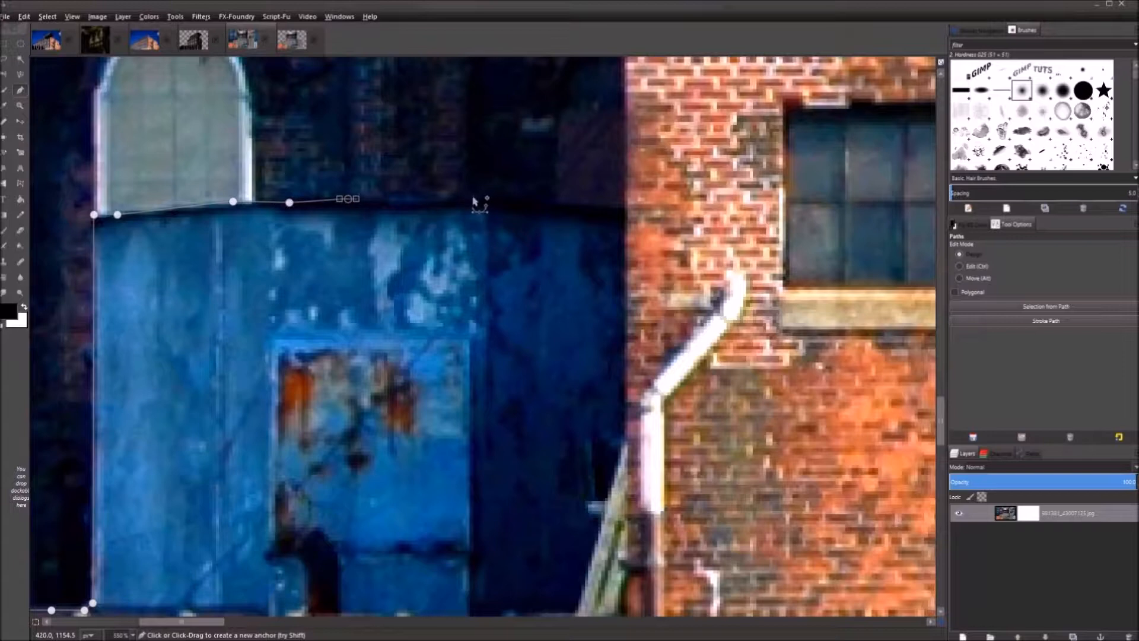
{"action": "left_click", "coordinate": [466, 200]}
{"action": "left_click", "coordinate": [505, 199]}
{"action": "left_click", "coordinate": [572, 209]}
{"action": "left_click", "coordinate": [620, 213]}
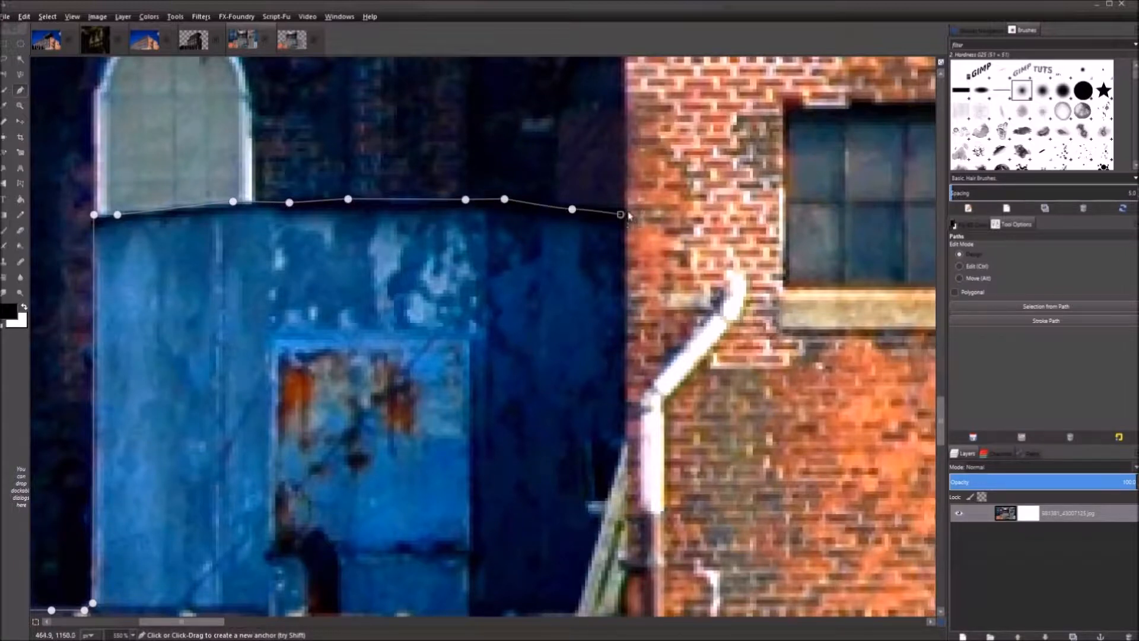
Run the path up the brick wall's vertical edge and around its top corner onto the sloping coping
{"action": "scroll", "coordinate": [549, 432], "scroll_direction": "up", "scroll_amount": 6}
{"action": "scroll", "coordinate": [549, 432], "scroll_direction": "right", "scroll_amount": 2}
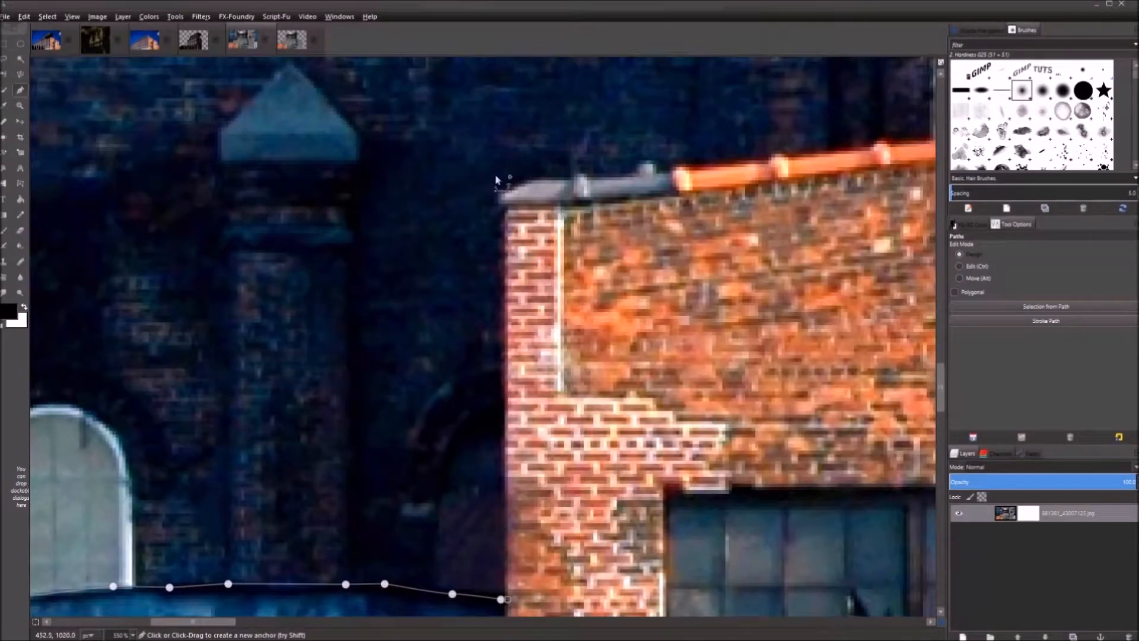
{"action": "left_click", "coordinate": [500, 196]}
{"action": "left_click", "coordinate": [523, 183]}
{"action": "left_click_drag", "start_coordinate": [605, 205], "coordinate": [155, 292]}
{"action": "left_click", "coordinate": [73, 269]}
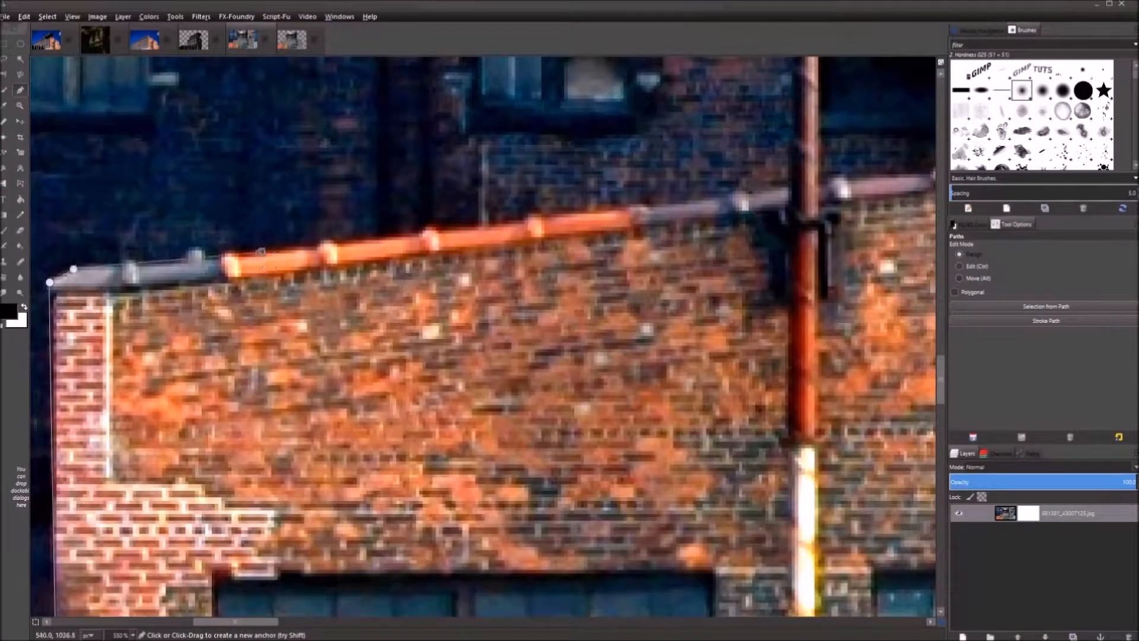
Extend the path with anchors along the brick wall's rising coping, cutting straight across the thin vertical pipe
{"action": "left_click_drag", "start_coordinate": [370, 245], "coordinate": [29, 270]}
{"action": "left_click", "coordinate": [278, 240]}
{"action": "left_click_drag", "start_coordinate": [279, 240], "coordinate": [135, 272]}
{"action": "left_click", "coordinate": [304, 255]}
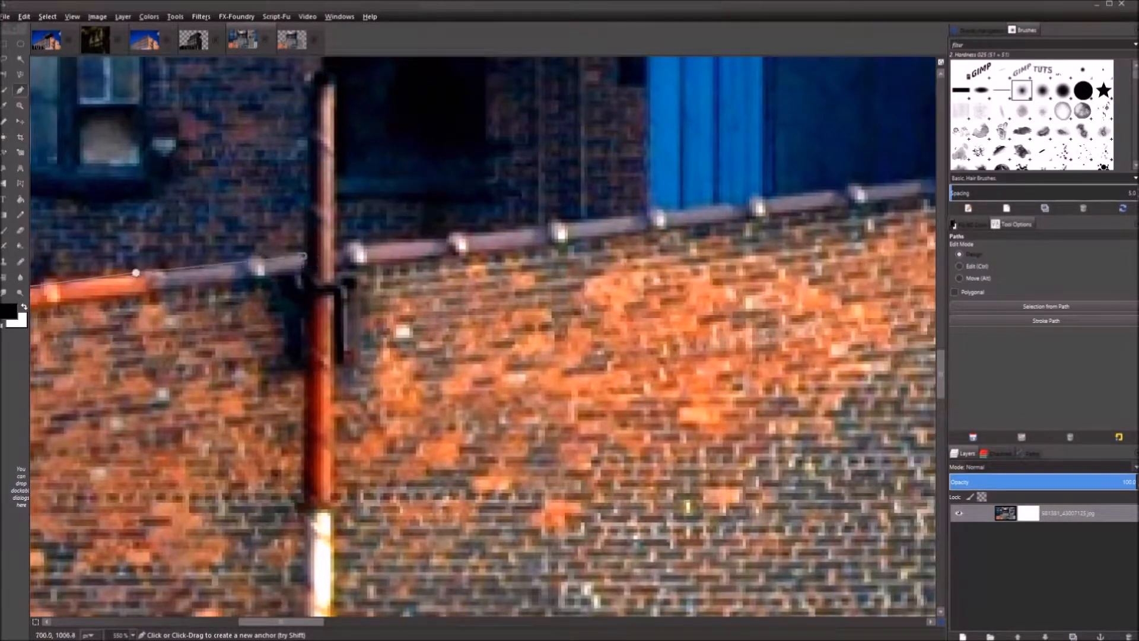
{"action": "left_click", "coordinate": [420, 239]}
{"action": "left_click_drag", "start_coordinate": [420, 239], "coordinate": [151, 400]}
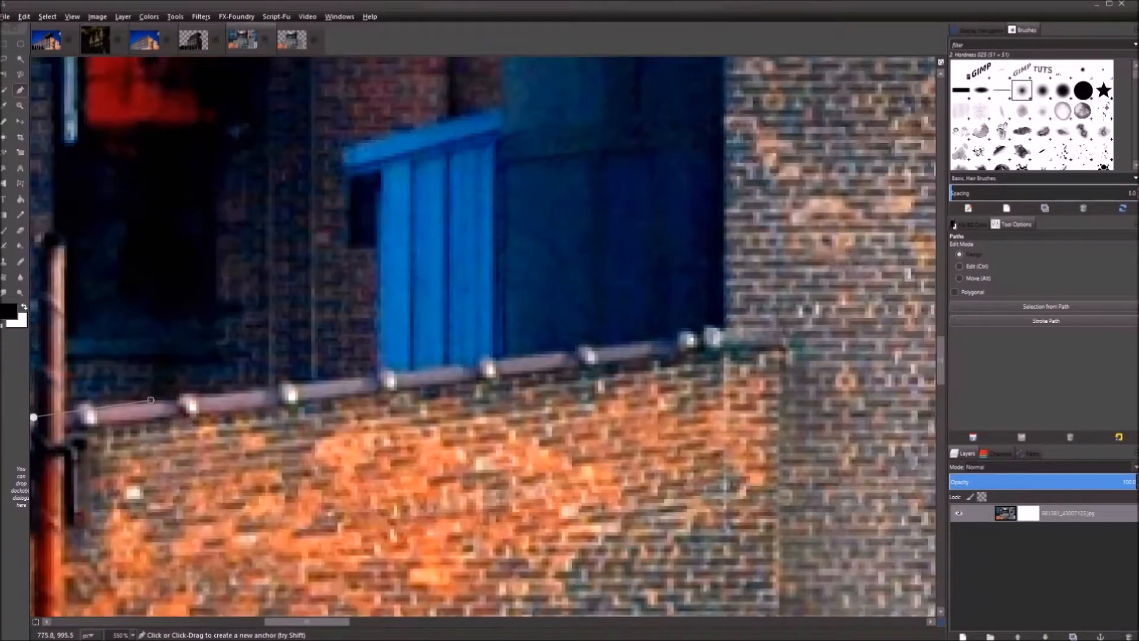
Outline the small blue shed from the coping up its side and along its slanted roof to the large smokestack
{"action": "left_click", "coordinate": [374, 371]}
{"action": "left_click", "coordinate": [379, 171]}
{"action": "left_click", "coordinate": [341, 153]}
{"action": "left_click", "coordinate": [501, 105]}
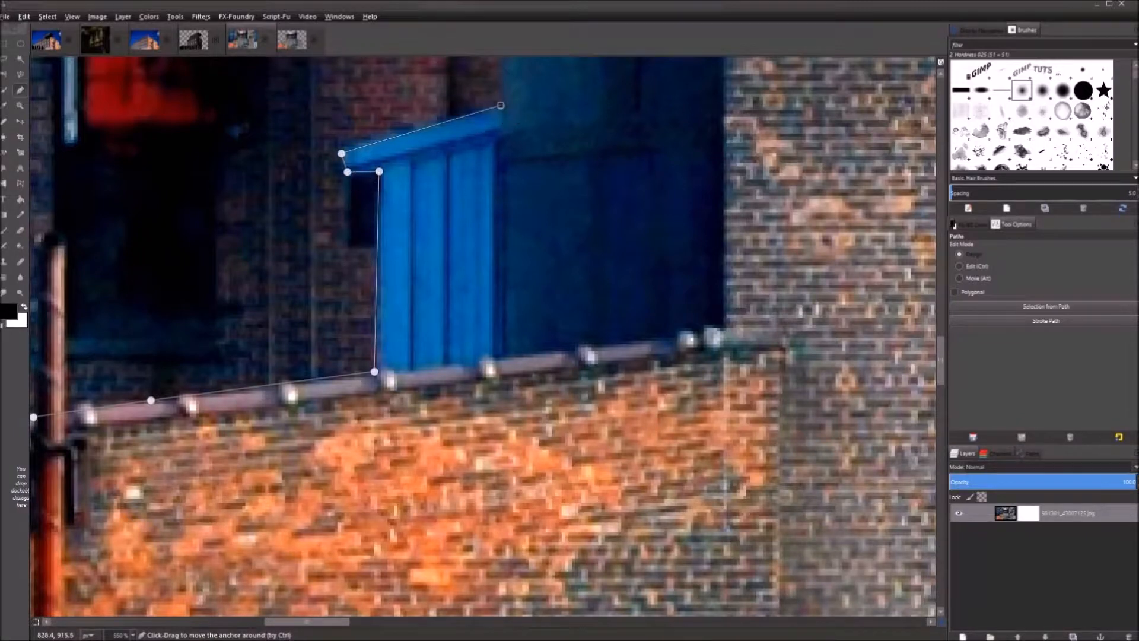
Carry the path up the left smokestack's side to the platform bracket and onto the round platform's underside
{"action": "scroll", "coordinate": [501, 105], "scroll_direction": "up", "scroll_amount": 10}
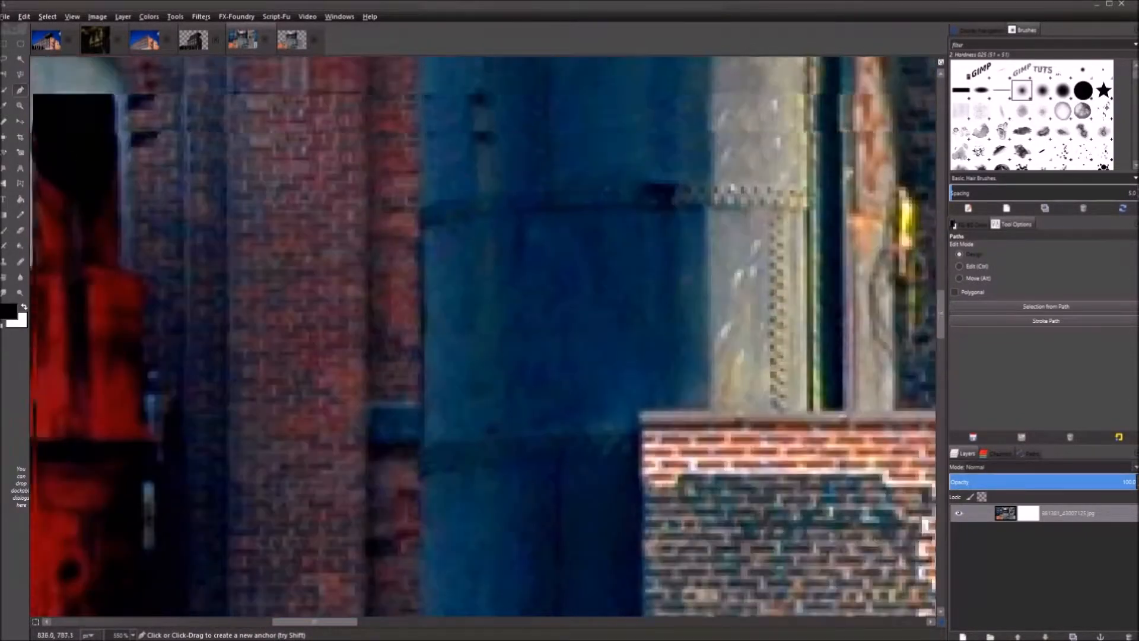
{"action": "scroll", "coordinate": [500, 105], "scroll_direction": "up", "scroll_amount": 10}
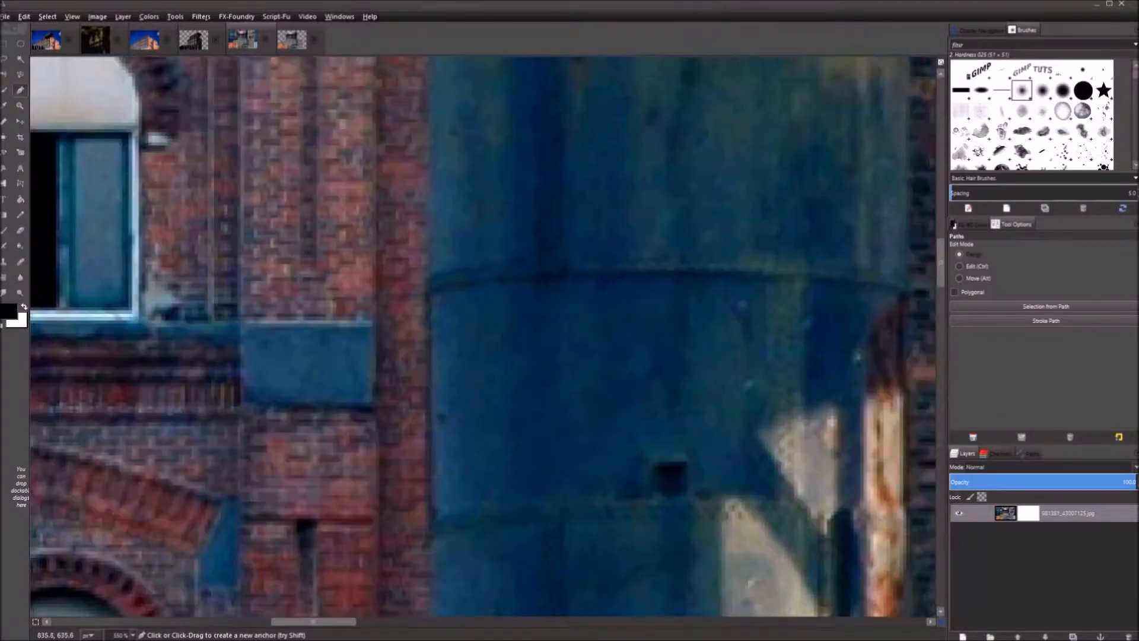
{"action": "scroll", "coordinate": [481, 225], "scroll_direction": "up", "scroll_amount": 10}
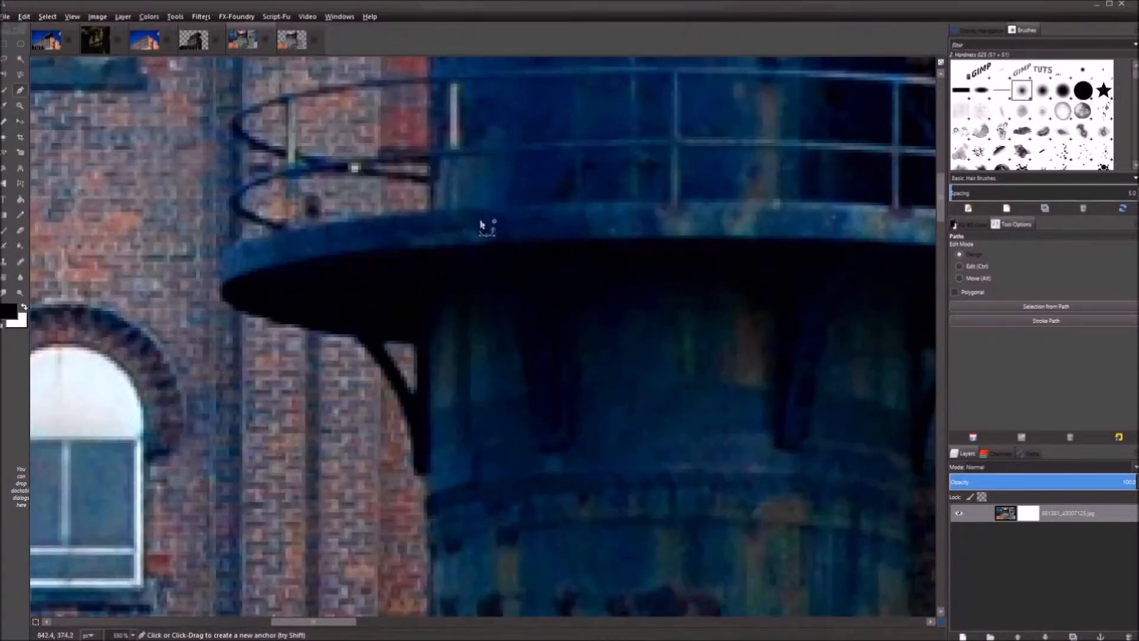
{"action": "left_click", "coordinate": [428, 479]}
{"action": "left_click", "coordinate": [430, 335]}
{"action": "left_click", "coordinate": [385, 340]}
{"action": "left_click", "coordinate": [358, 335]}
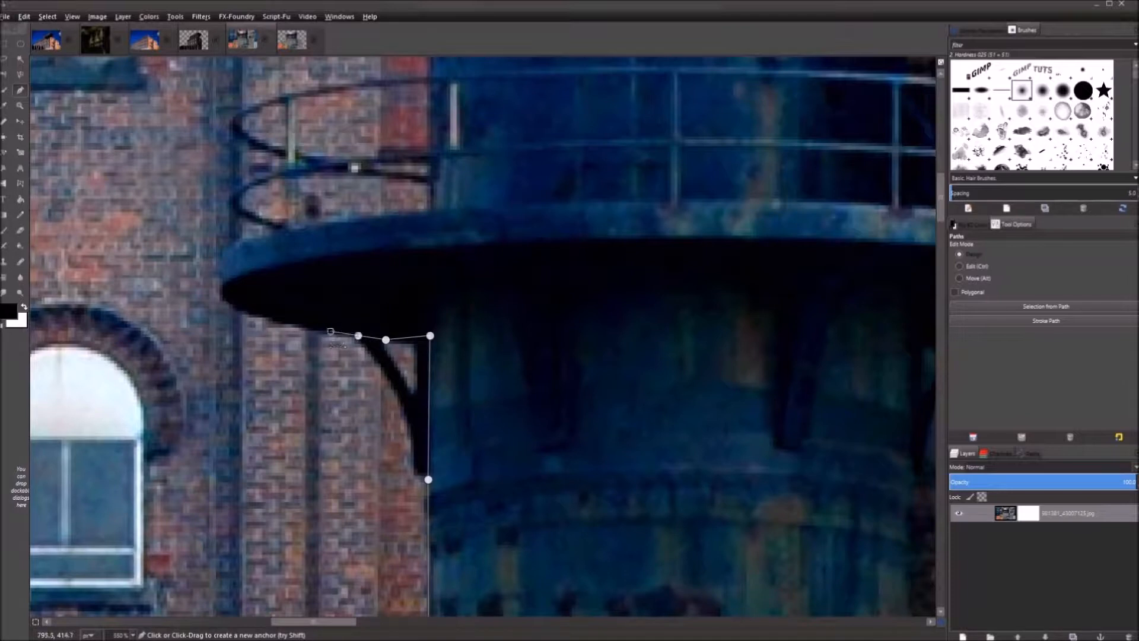
Place anchors along the rest of the smokestack platform's underside and around its outer left rim
{"action": "left_click", "coordinate": [295, 323]}
{"action": "left_click", "coordinate": [247, 314]}
{"action": "left_click", "coordinate": [229, 301]}
{"action": "left_click", "coordinate": [223, 249]}
{"action": "left_click_drag", "start_coordinate": [532, 259], "coordinate": [562, 343]}
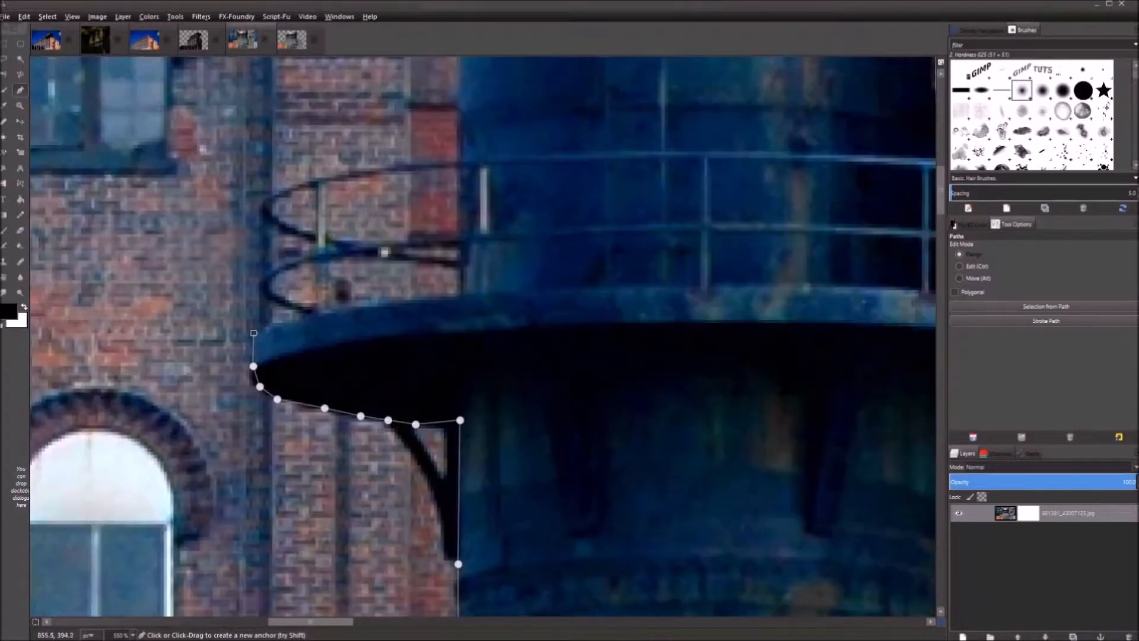
Trace the platform's upper edge below the railing across to the foot of the corrugated building's white post
{"action": "left_click", "coordinate": [270, 325]}
{"action": "left_click", "coordinate": [311, 319]}
{"action": "left_click", "coordinate": [360, 307]}
{"action": "left_click", "coordinate": [425, 300]}
{"action": "left_click_drag", "start_coordinate": [500, 321], "coordinate": [96, 329]}
{"action": "left_click", "coordinate": [123, 301]}
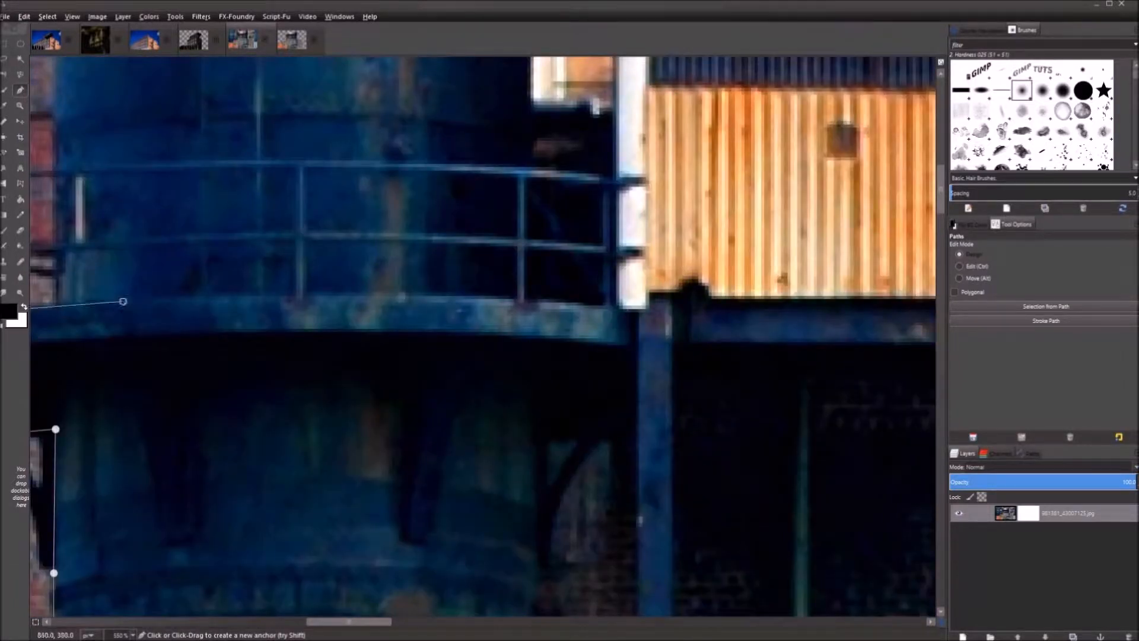
{"action": "left_click", "coordinate": [328, 301]}
{"action": "scroll", "coordinate": [403, 320], "scroll_direction": "right", "scroll_amount": 3}
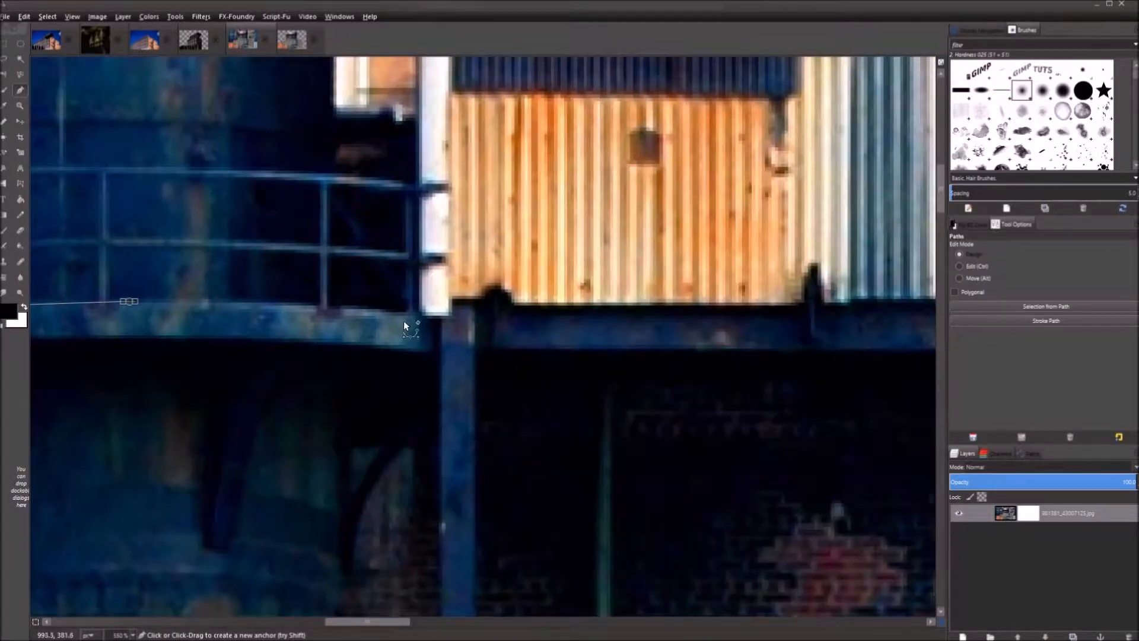
{"action": "left_click", "coordinate": [405, 315]}
{"action": "left_click_drag", "start_coordinate": [415, 321], "coordinate": [301, 437]}
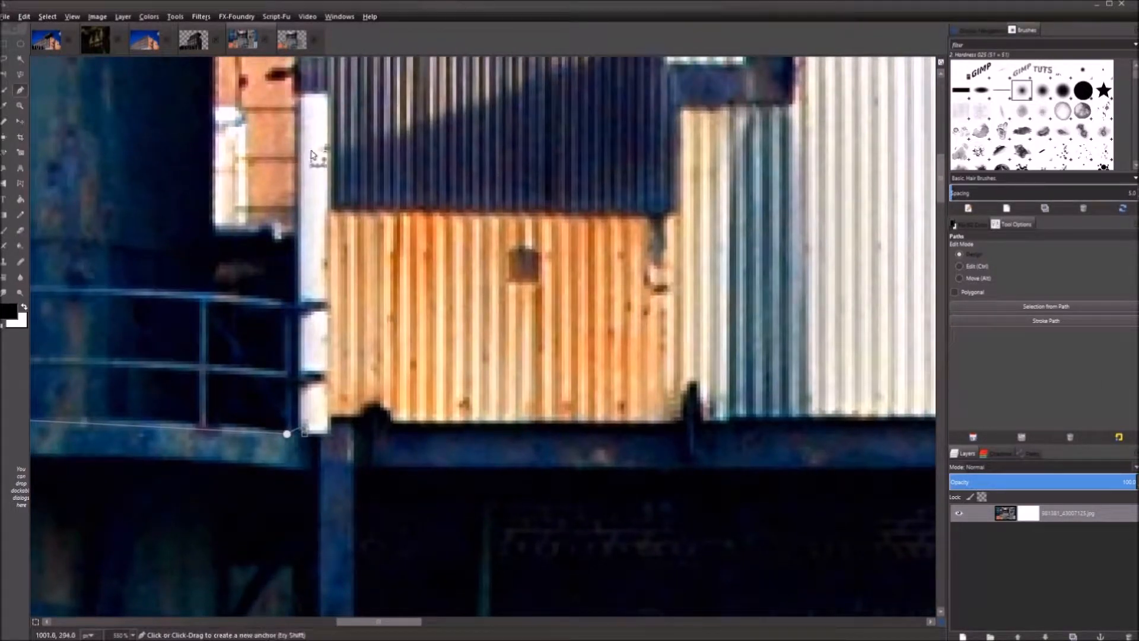
Take the path up the white post, across the corrugated building's roof and up the peach roof's short end
{"action": "scroll", "coordinate": [315, 158], "scroll_direction": "up", "scroll_amount": 3}
{"action": "scroll", "coordinate": [326, 208], "scroll_direction": "up", "scroll_amount": 2}
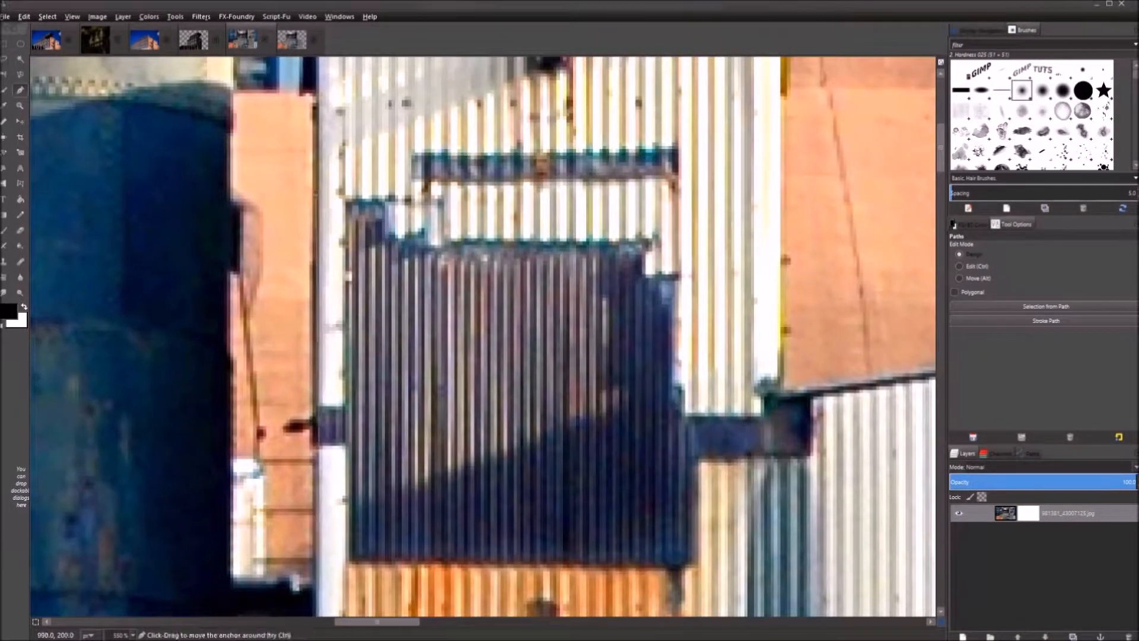
{"action": "scroll", "coordinate": [320, 265], "scroll_direction": "up", "scroll_amount": 1}
{"action": "scroll", "coordinate": [321, 265], "scroll_direction": "up", "scroll_amount": 5}
{"action": "left_click", "coordinate": [354, 362]}
{"action": "scroll", "coordinate": [354, 363], "scroll_direction": "right", "scroll_amount": 4}
{"action": "left_click", "coordinate": [476, 354]}
{"action": "left_click", "coordinate": [476, 322]}
Trace the peach roof's straight top edge over to the eave of the rusty gabled shed
{"action": "scroll", "coordinate": [487, 341], "scroll_direction": "right", "scroll_amount": 6}
{"action": "scroll", "coordinate": [487, 341], "scroll_direction": "up", "scroll_amount": 1}
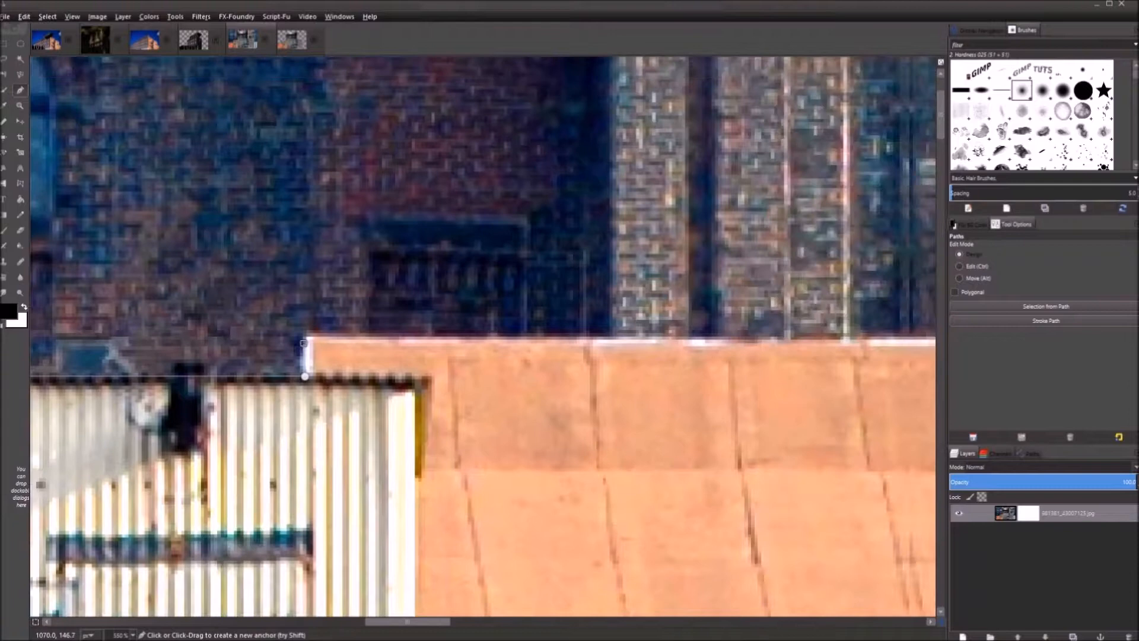
{"action": "left_click", "coordinate": [522, 384]}
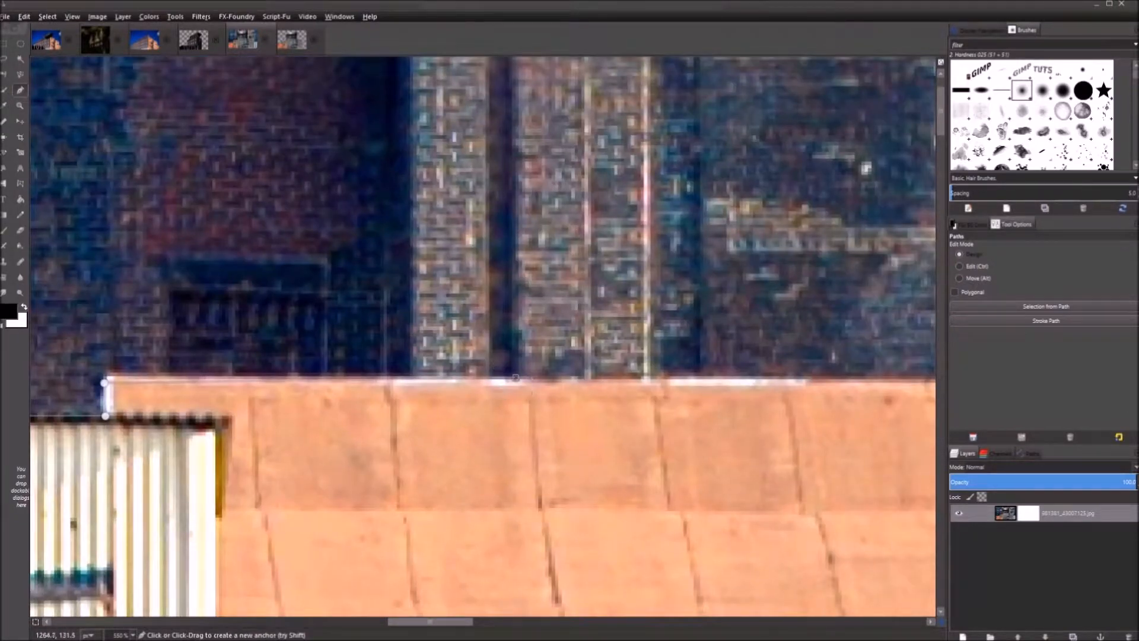
{"action": "scroll", "coordinate": [534, 386], "scroll_direction": "right", "scroll_amount": 10}
{"action": "left_click", "coordinate": [651, 374]}
{"action": "left_click_drag", "start_coordinate": [680, 379], "coordinate": [427, 496]}
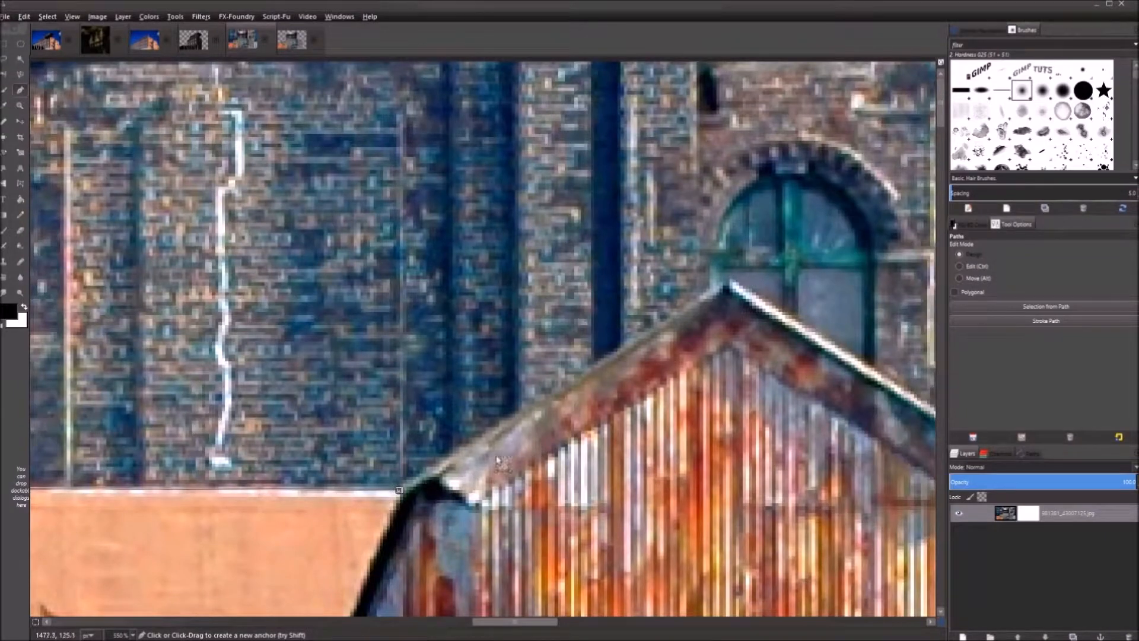
Trace the rusty shed's gable up to its peak and down the other slope to just under the eave
{"action": "left_click", "coordinate": [726, 281]}
{"action": "left_click_drag", "start_coordinate": [727, 282], "coordinate": [442, 344]}
{"action": "left_click_drag", "start_coordinate": [331, 416], "coordinate": [97, 251]}
{"action": "left_click", "coordinate": [537, 385]}
{"action": "left_click_drag", "start_coordinate": [580, 466], "coordinate": [303, 175]}
{"action": "left_click_drag", "start_coordinate": [218, 415], "coordinate": [264, 382]}
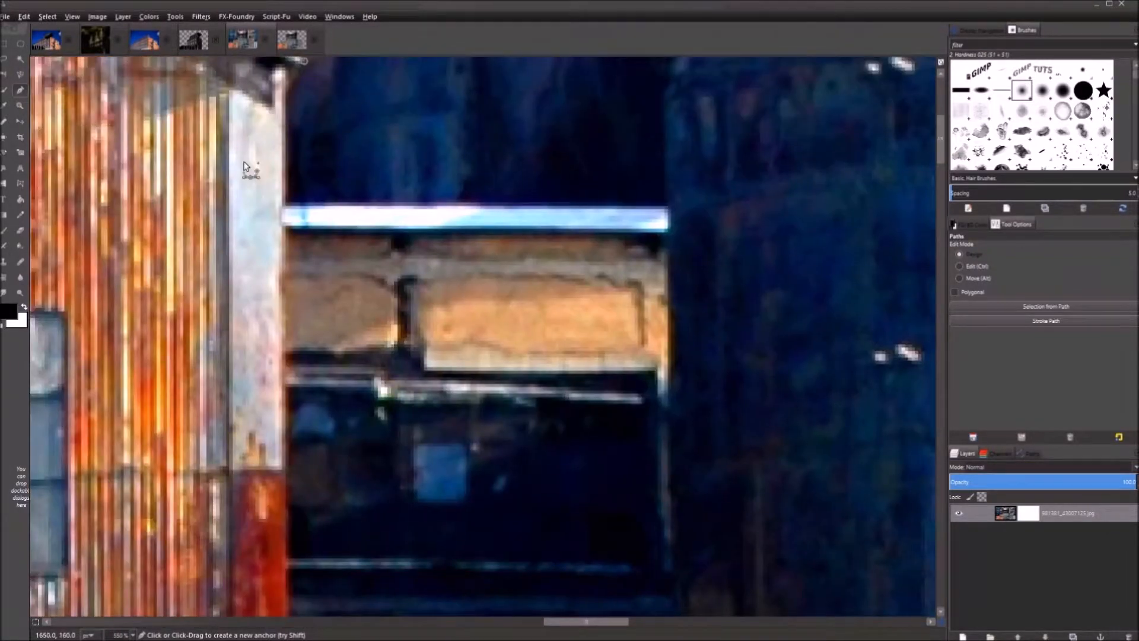
{"action": "left_click_drag", "start_coordinate": [246, 167], "coordinate": [271, 269]}
{"action": "left_click", "coordinate": [322, 173]}
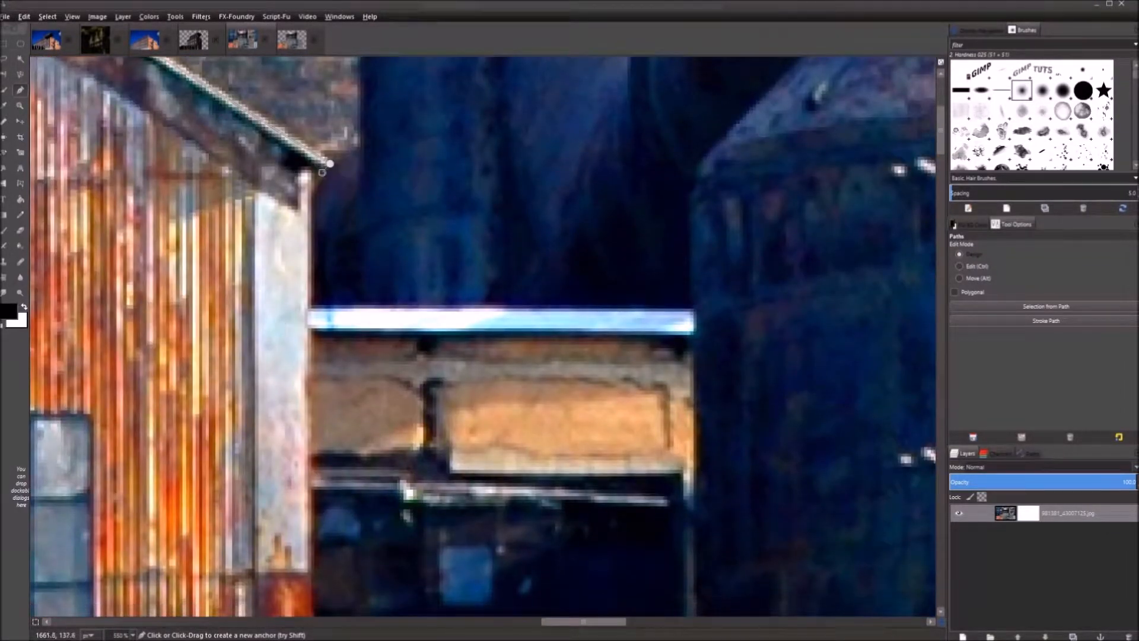
Continue the path down the rusty shed's side, across the white-edged roof and up the right smokestack to its shoulder
{"action": "scroll", "coordinate": [402, 318], "scroll_direction": "down", "scroll_amount": 5}
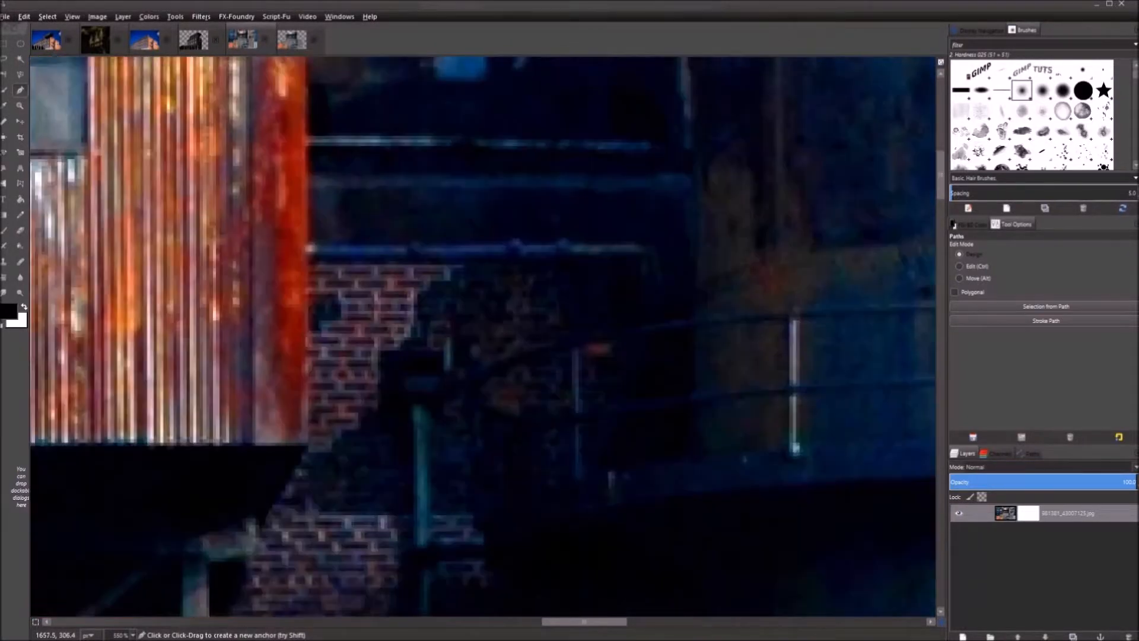
{"action": "left_click_drag", "start_coordinate": [277, 372], "coordinate": [205, 576]}
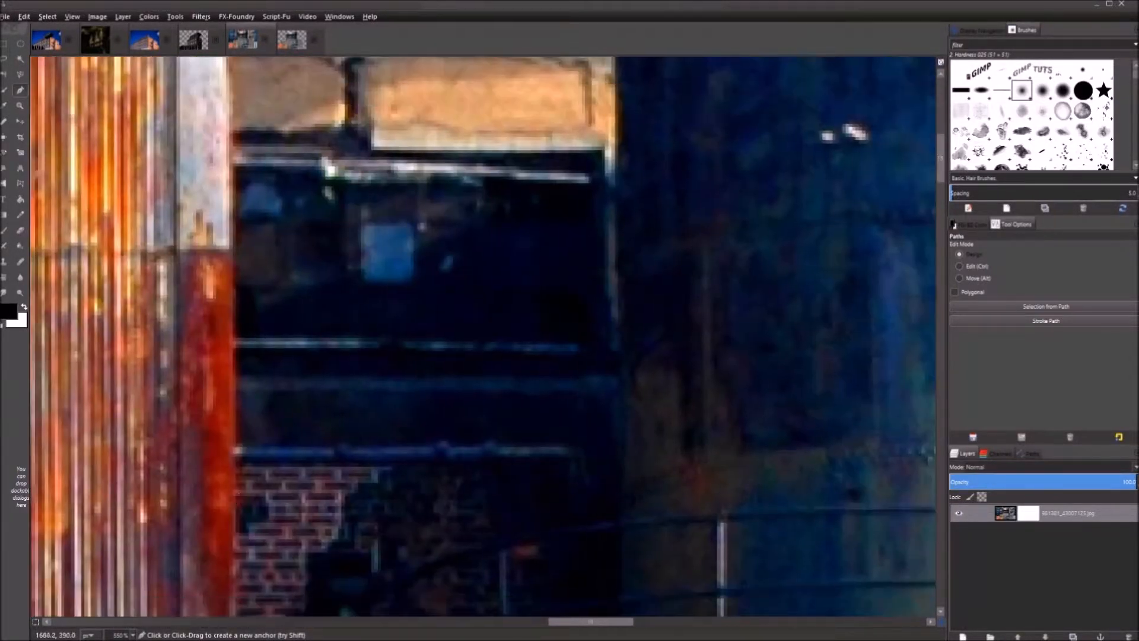
{"action": "scroll", "coordinate": [370, 318], "scroll_direction": "down", "scroll_amount": 3}
{"action": "scroll", "coordinate": [370, 321], "scroll_direction": "down", "scroll_amount": 4}
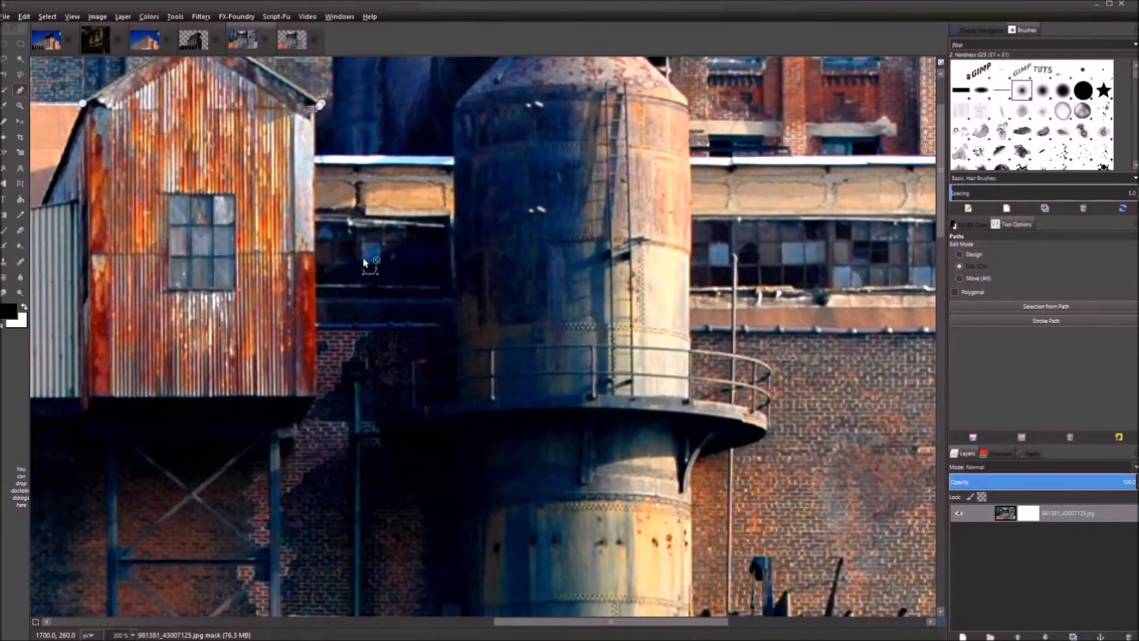
{"action": "scroll", "coordinate": [364, 261], "scroll_direction": "down", "scroll_amount": 1}
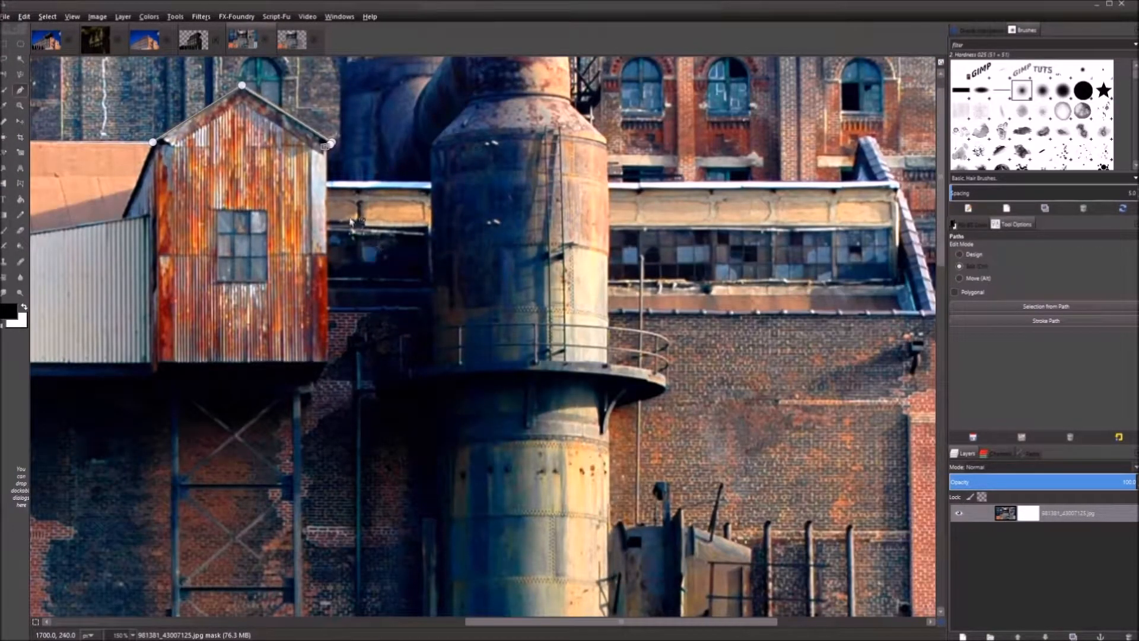
{"action": "scroll", "coordinate": [347, 205], "scroll_direction": "up", "scroll_amount": 2}
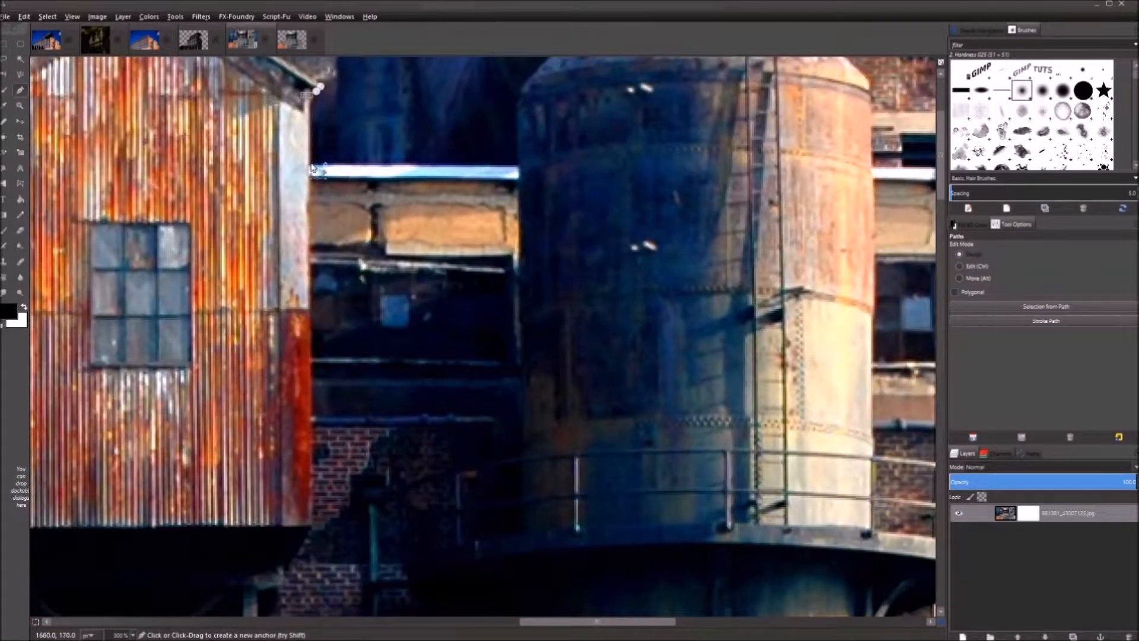
{"action": "left_click", "coordinate": [308, 165]}
{"action": "left_click", "coordinate": [523, 165]}
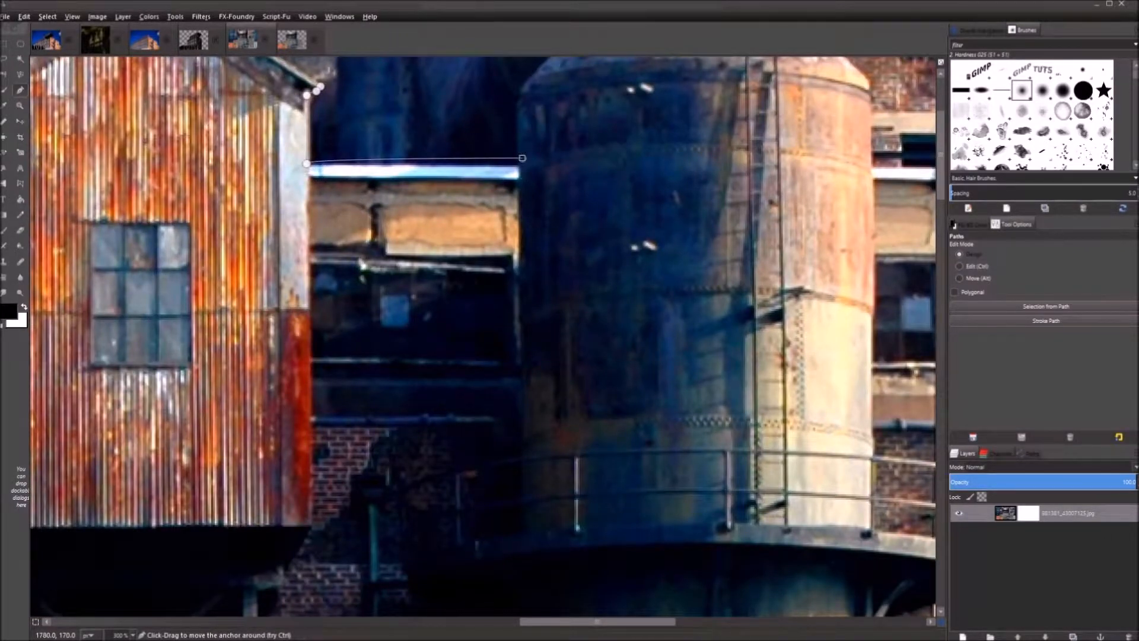
{"action": "left_click", "coordinate": [523, 93]}
{"action": "scroll", "coordinate": [523, 94], "scroll_direction": "up", "scroll_amount": 5}
{"action": "left_click_drag", "start_coordinate": [493, 275], "coordinate": [427, 382]}
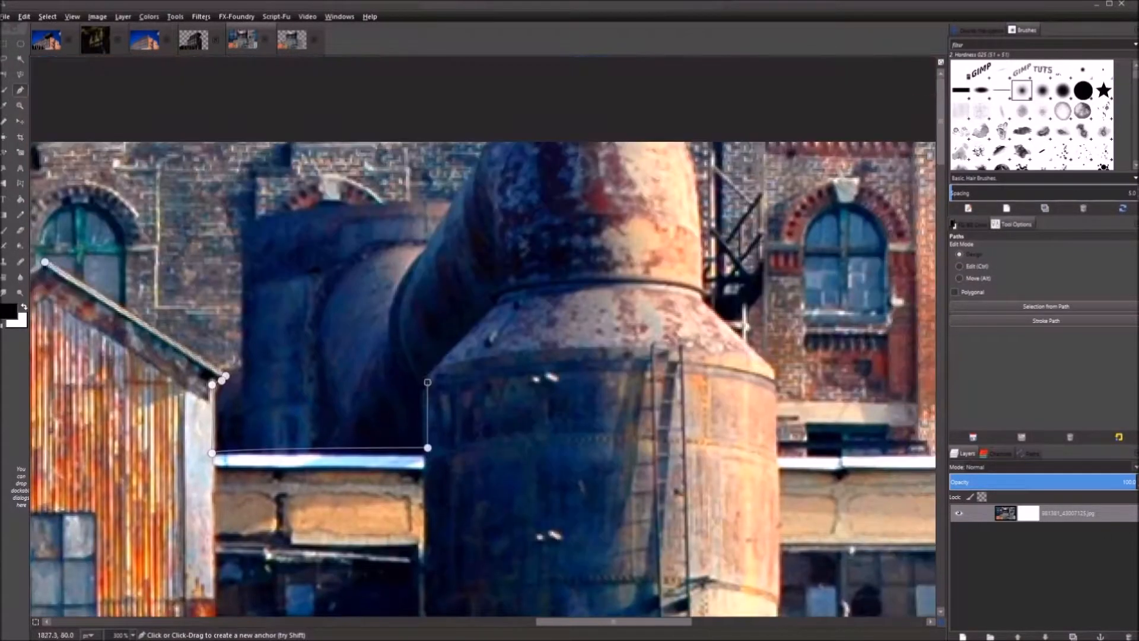
Continue the path over the right smokestack's sloping shoulder and across to its far edge
{"action": "left_click", "coordinate": [498, 304]}
{"action": "left_click_drag", "start_coordinate": [498, 303], "coordinate": [225, 393]}
{"action": "left_click", "coordinate": [425, 383]}
{"action": "left_click_drag", "start_coordinate": [493, 448], "coordinate": [264, 266]}
{"action": "left_click", "coordinate": [270, 277]}
Take the path down the smokestack's far side past the railed platform to the edge of the brick roof
{"action": "left_click_drag", "start_coordinate": [303, 580], "coordinate": [340, 207]}
{"action": "left_click", "coordinate": [310, 350]}
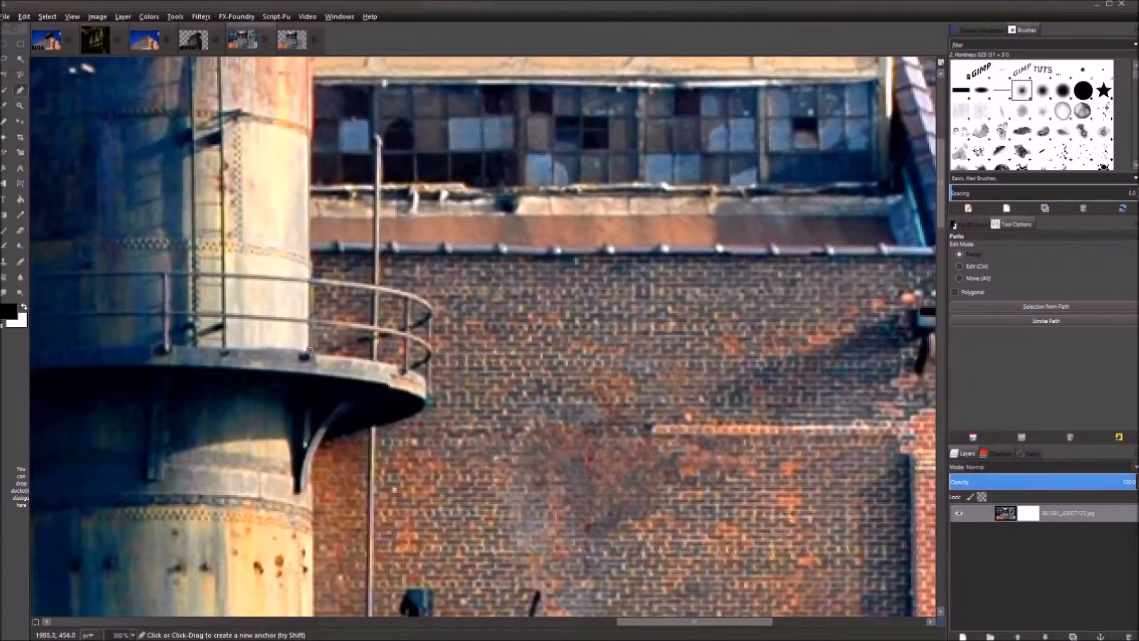
{"action": "scroll", "coordinate": [917, 356], "scroll_direction": "down", "scroll_amount": 10}
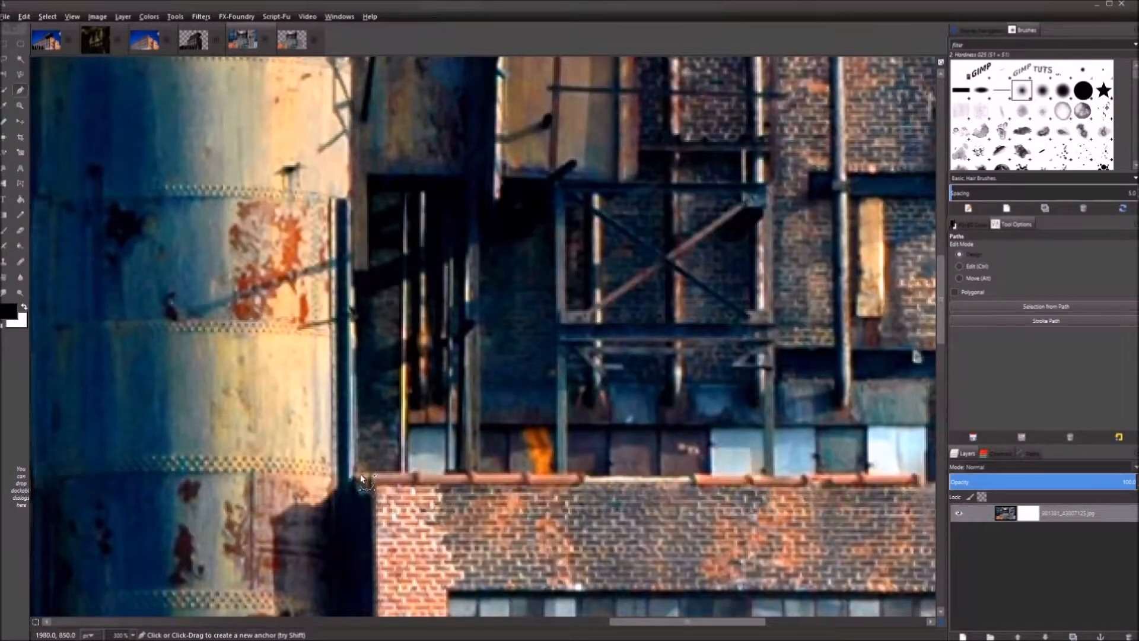
{"action": "left_click", "coordinate": [361, 478]}
Run the path along the brick roof to its outer corner and straight down the wall to the pale blue structure's top edge
{"action": "scroll", "coordinate": [738, 397], "scroll_direction": "right", "scroll_amount": 8}
{"action": "scroll", "coordinate": [738, 397], "scroll_direction": "down", "scroll_amount": 2}
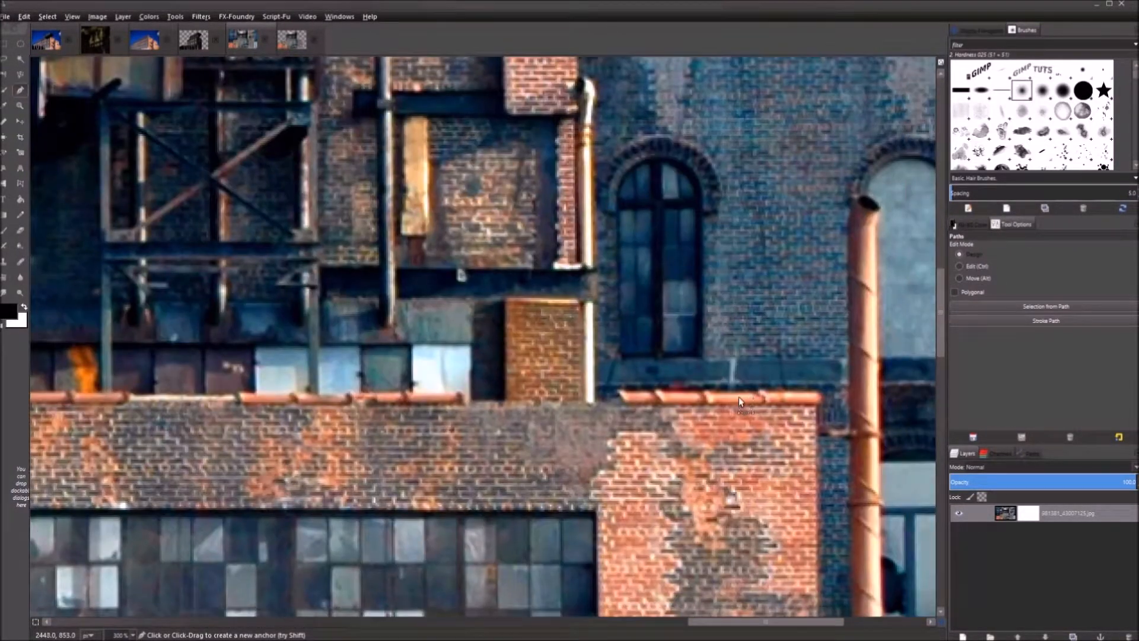
{"action": "left_click", "coordinate": [821, 392]}
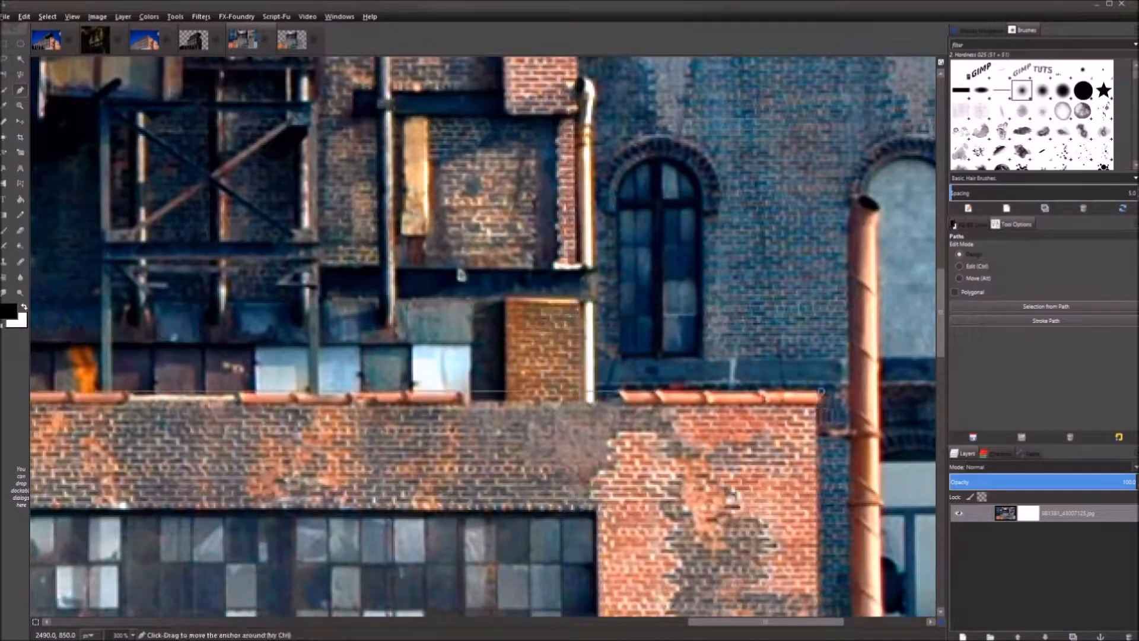
{"action": "scroll", "coordinate": [460, 274], "scroll_direction": "down", "scroll_amount": 13}
{"action": "scroll", "coordinate": [460, 274], "scroll_direction": "right", "scroll_amount": 4}
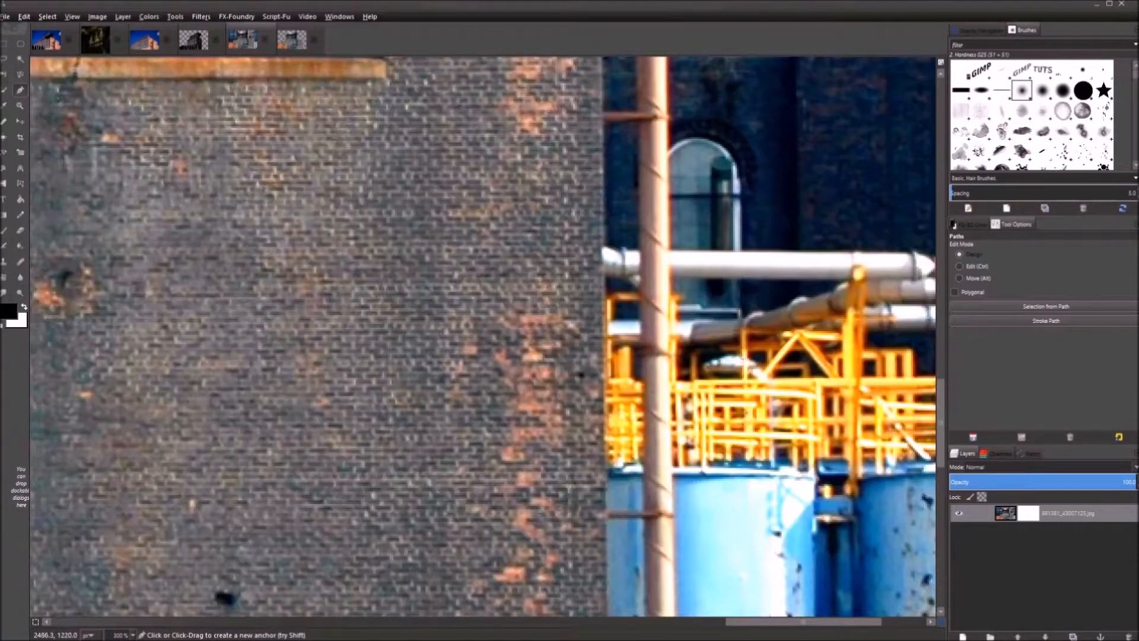
{"action": "scroll", "coordinate": [536, 234], "scroll_direction": "down", "scroll_amount": 15}
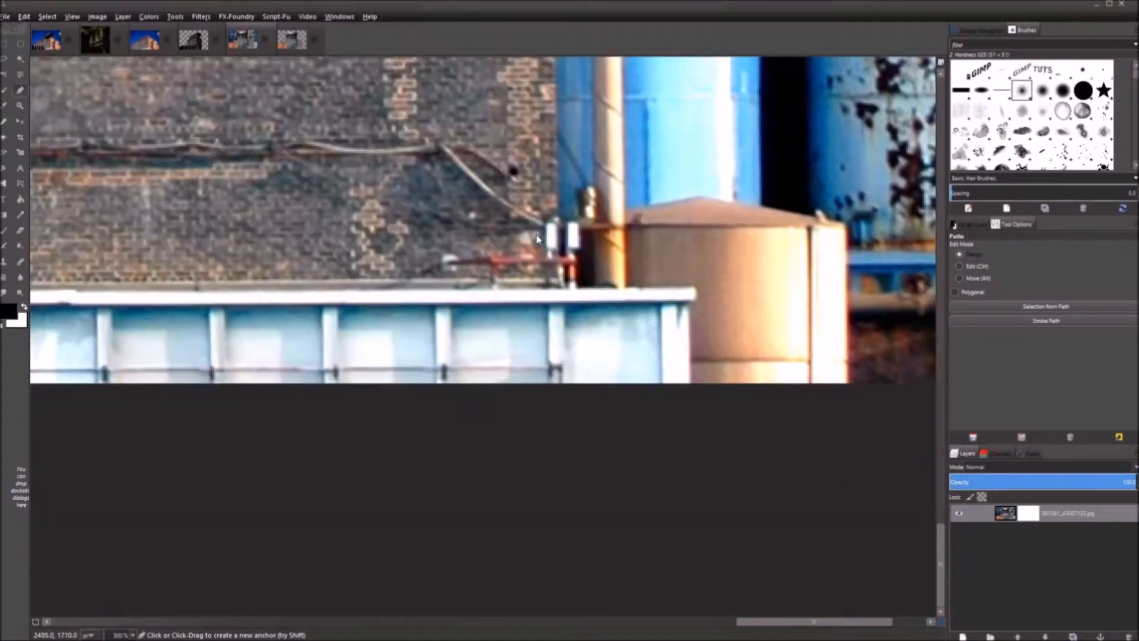
{"action": "left_click", "coordinate": [559, 285]}
Trace the path around the end of the pale blue structure and down to the photo's lower edge
{"action": "left_click", "coordinate": [694, 287]}
{"action": "left_click", "coordinate": [692, 303]}
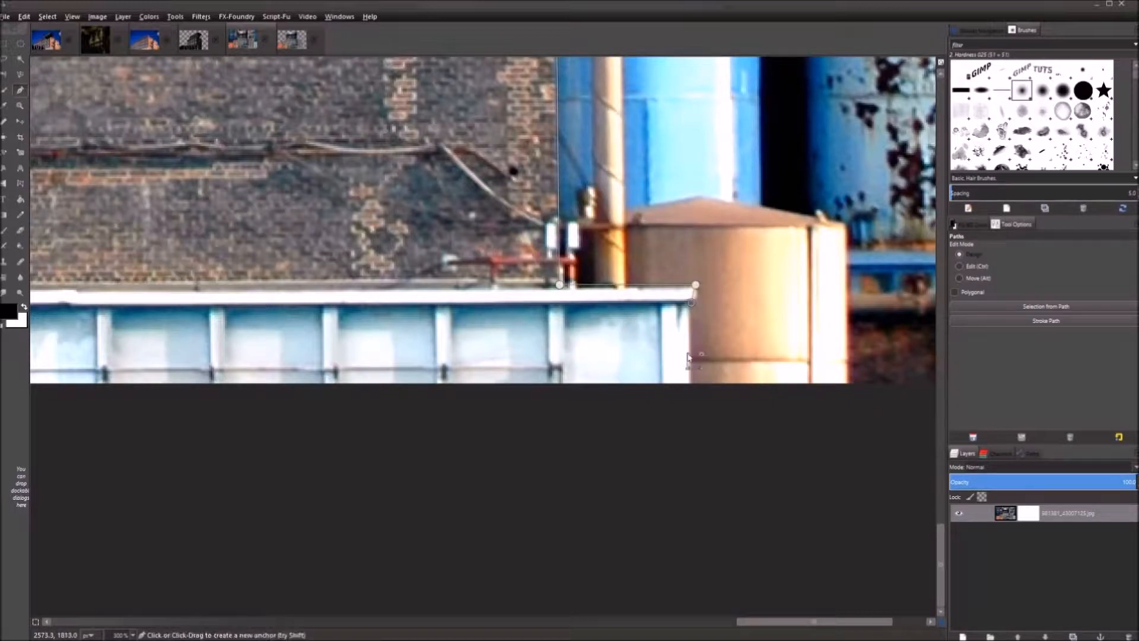
{"action": "left_click", "coordinate": [532, 528]}
Route the path outside the canvas, beneath the whole photo and up beside the red brick building
{"action": "scroll", "coordinate": [284, 476], "scroll_direction": "down", "scroll_amount": 3}
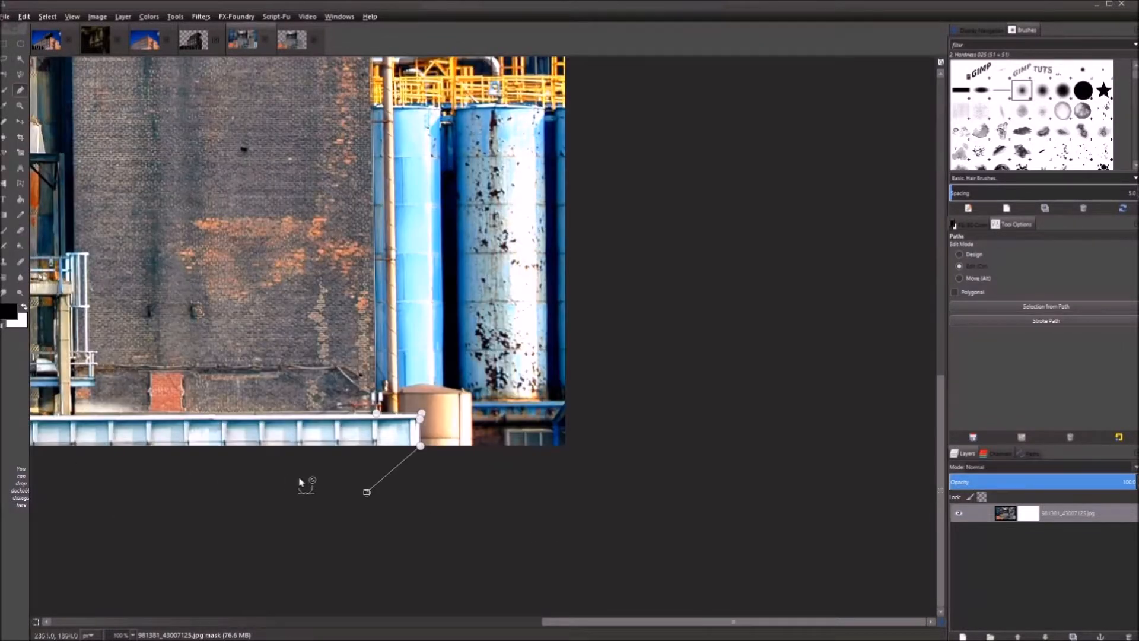
{"action": "scroll", "coordinate": [299, 481], "scroll_direction": "down", "scroll_amount": 2}
{"action": "left_click_drag", "start_coordinate": [281, 483], "coordinate": [414, 204]}
{"action": "left_click", "coordinate": [186, 387]}
{"action": "left_click", "coordinate": [122, 203]}
{"action": "left_click", "coordinate": [168, 167]}
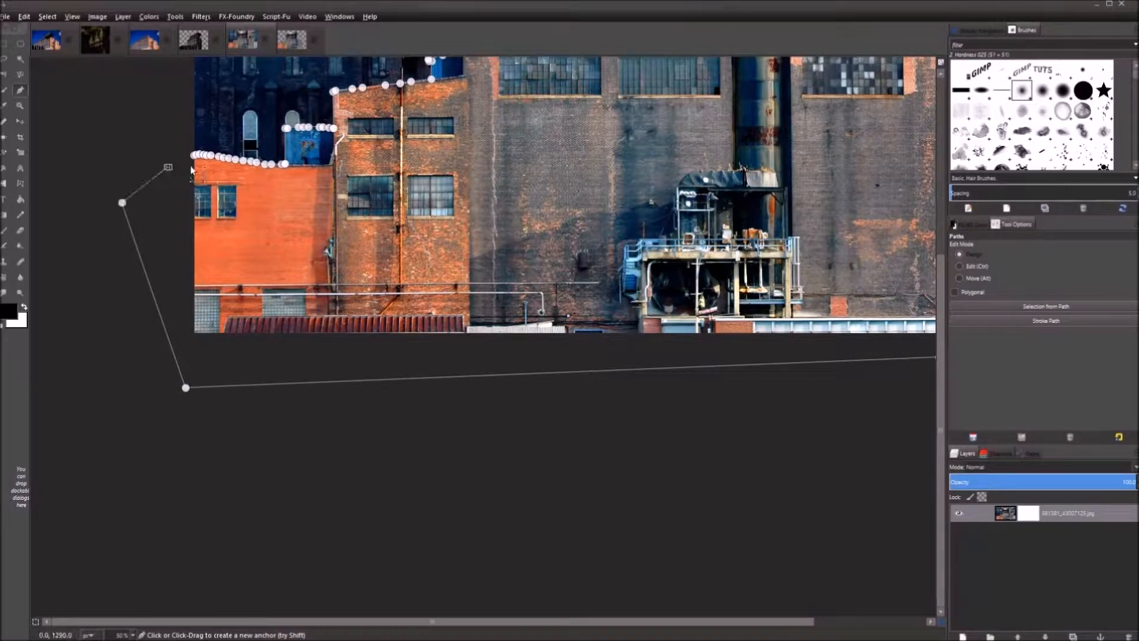
Close the path at its starting anchor on the red brick building's roof edge
{"action": "scroll", "coordinate": [192, 158], "scroll_direction": "up", "scroll_amount": 4}
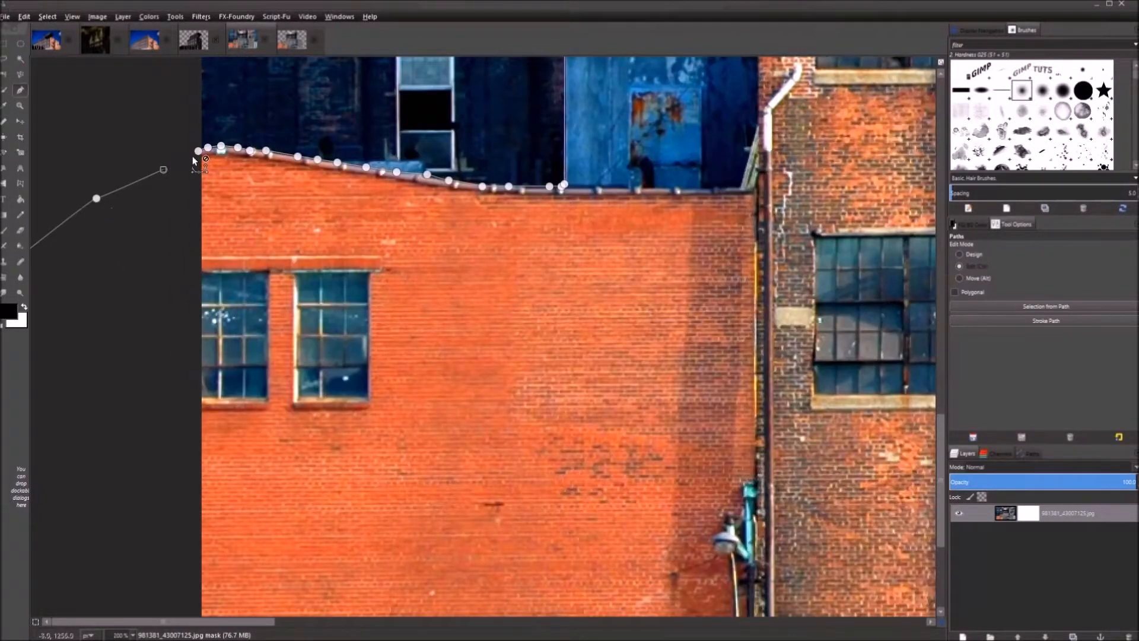
{"action": "scroll", "coordinate": [192, 158], "scroll_direction": "up", "scroll_amount": 2}
{"action": "left_click", "coordinate": [205, 145], "text": "ctrl"}
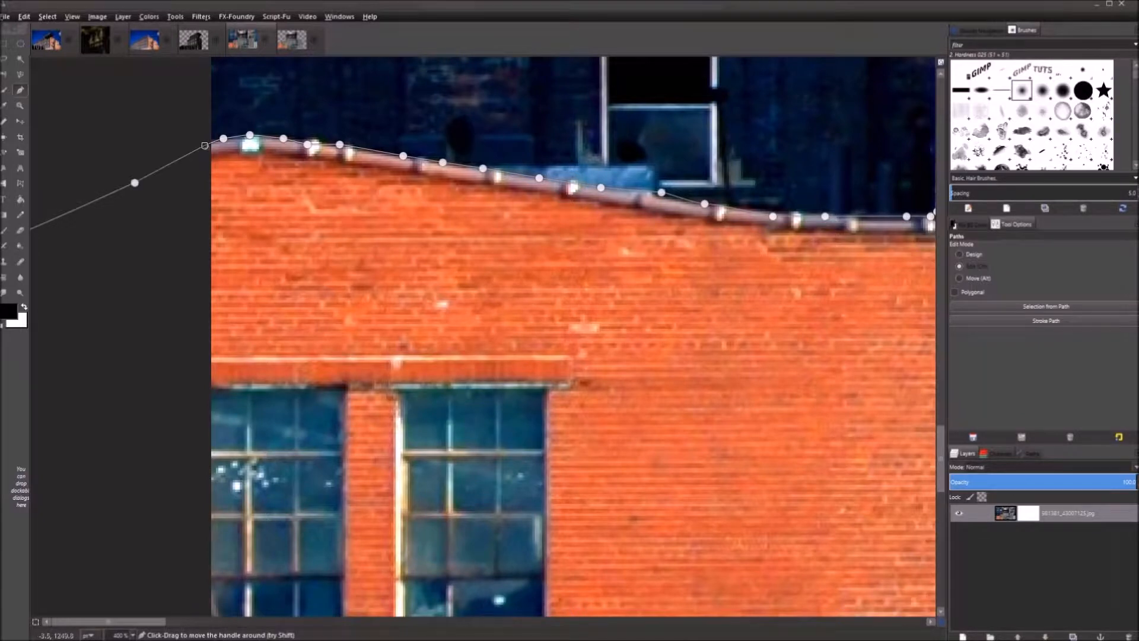
Create a selection from the closed path and invert it to cover the background
{"action": "left_click", "coordinate": [1046, 306]}
{"action": "scroll", "coordinate": [541, 254], "scroll_direction": "down", "scroll_amount": 5}
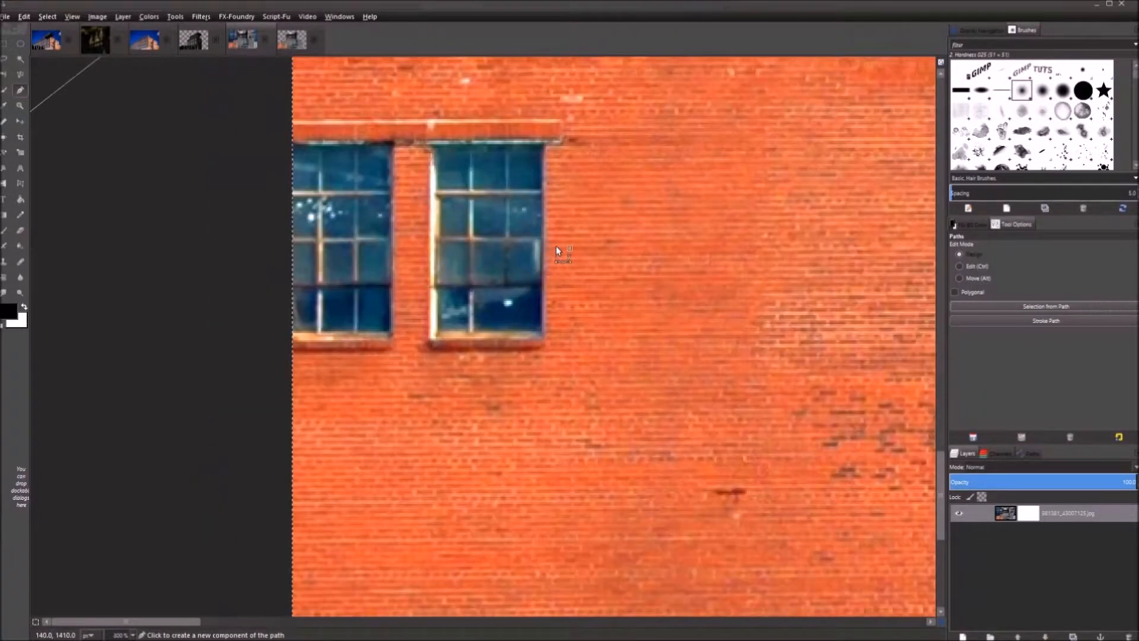
{"action": "scroll", "coordinate": [559, 247], "scroll_direction": "down", "scroll_amount": 4}
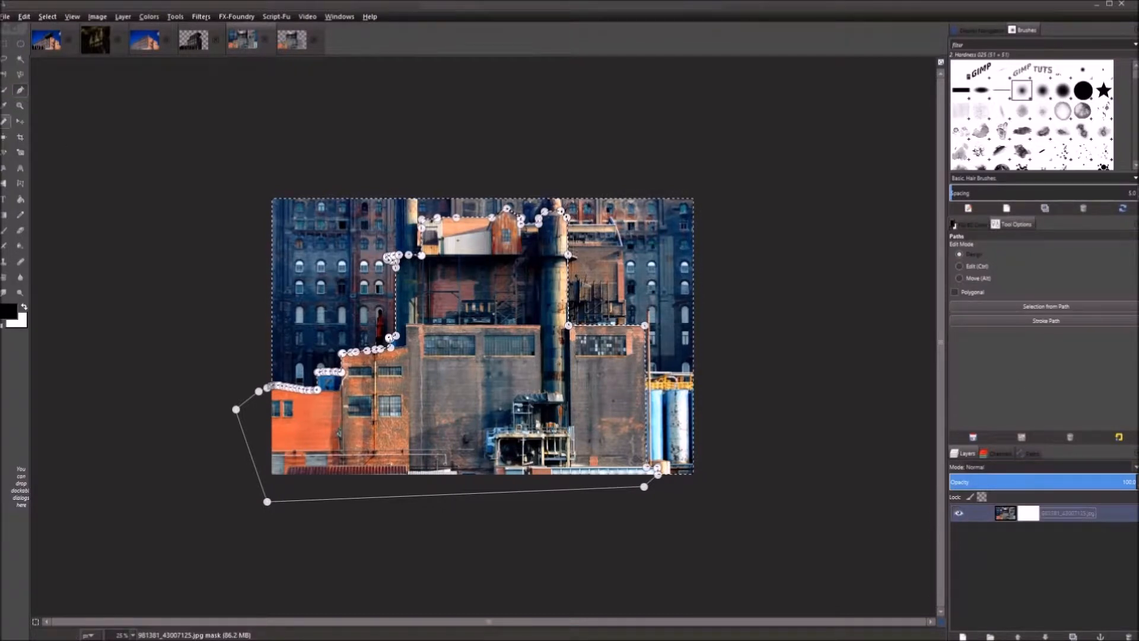
Fill the background selection on the layer mask with black using Bucket Fill, and clear the selection
{"action": "left_click", "coordinate": [20, 199]}
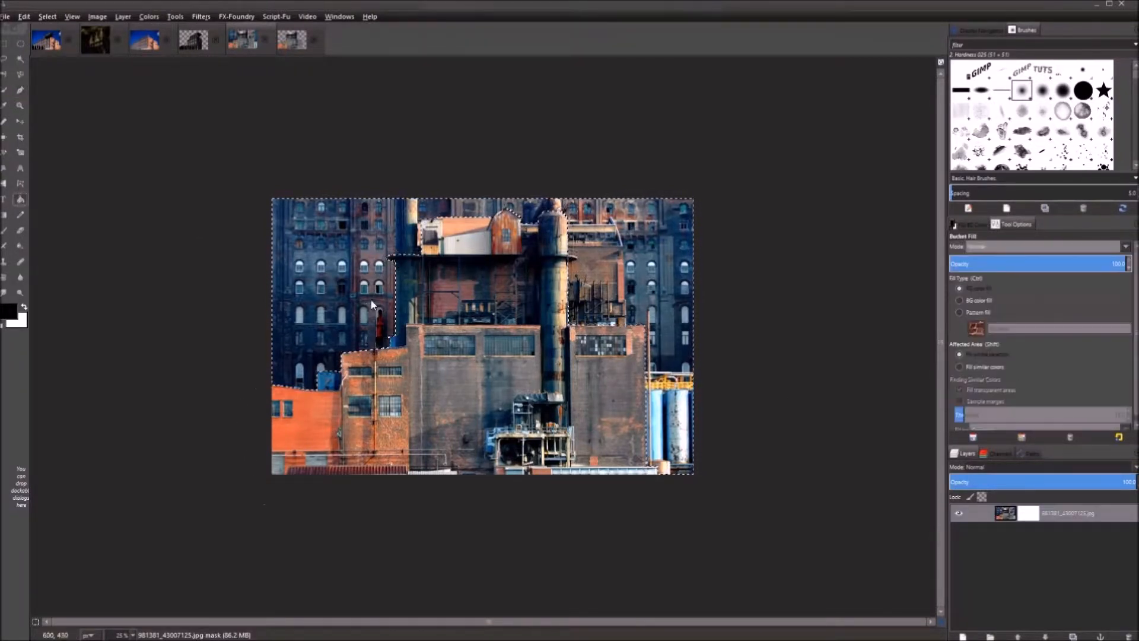
{"action": "left_click", "coordinate": [579, 245]}
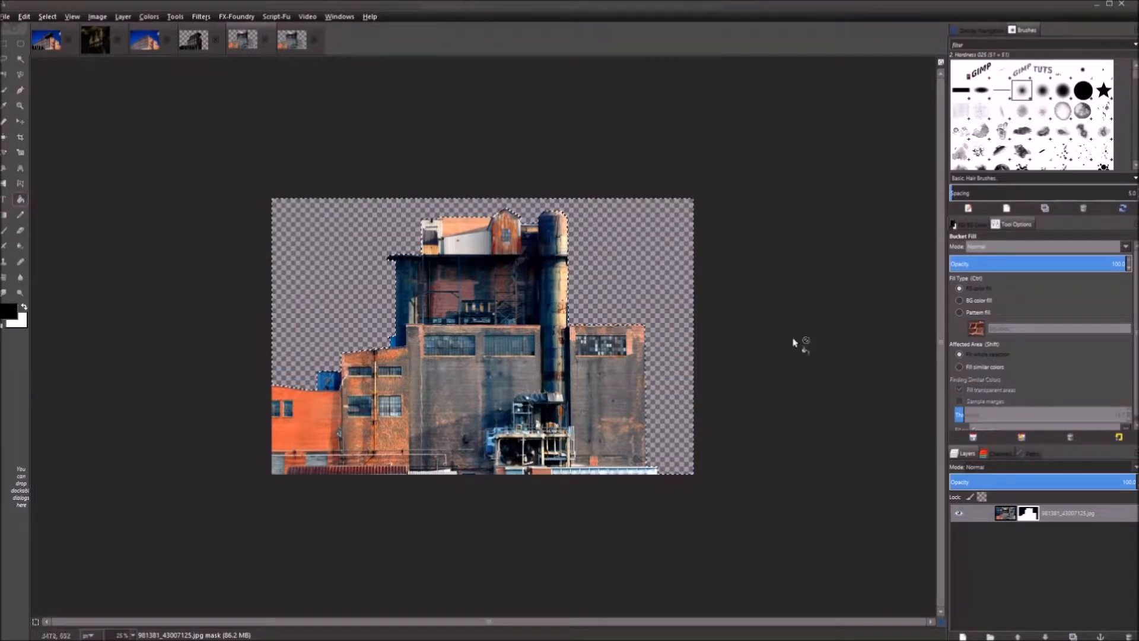
{"action": "key", "text": "ctrl+shift+a"}
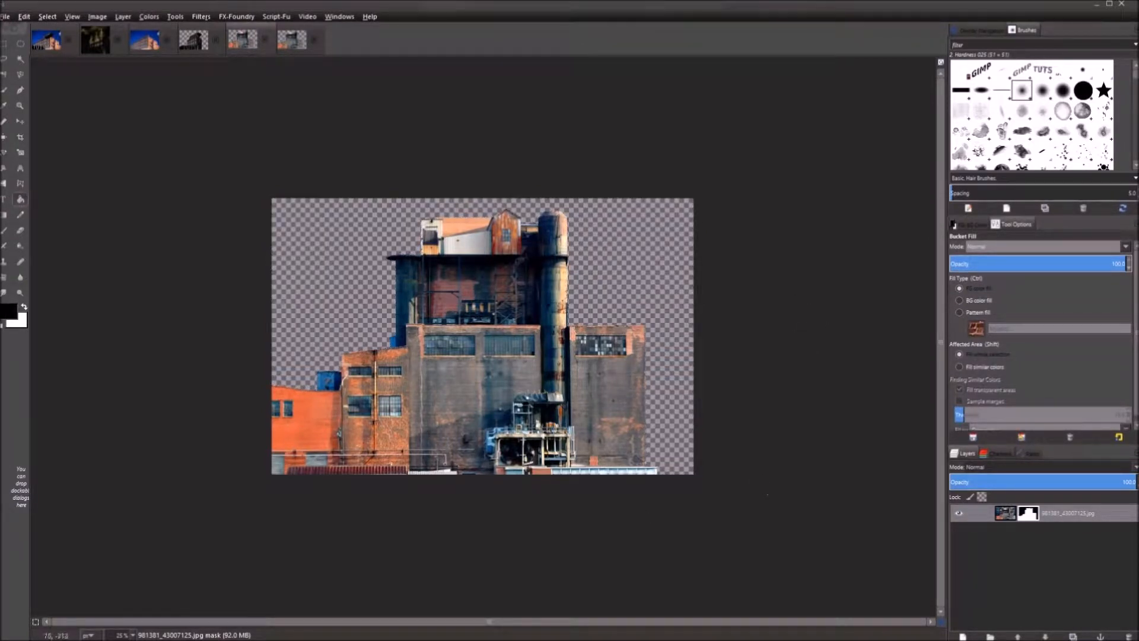
Compare the masked factory image with the separate cutout copy that has no layer mask
{"action": "left_click", "coordinate": [293, 38]}
{"action": "key", "text": "minus"}
{"action": "key", "text": "minus"}
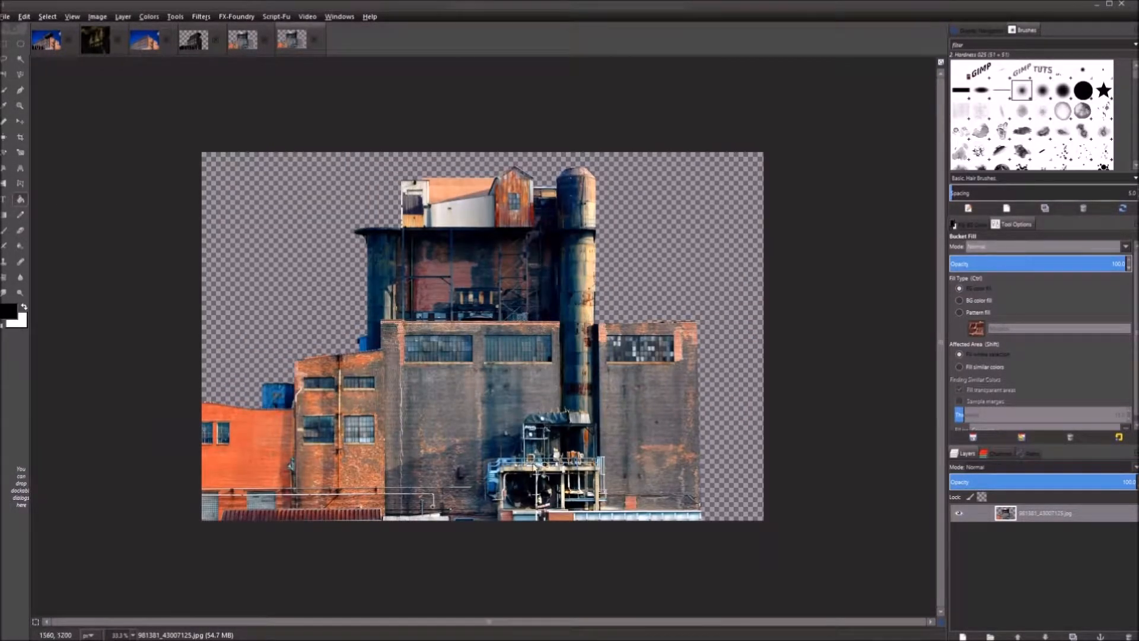
{"action": "left_click", "coordinate": [241, 41]}
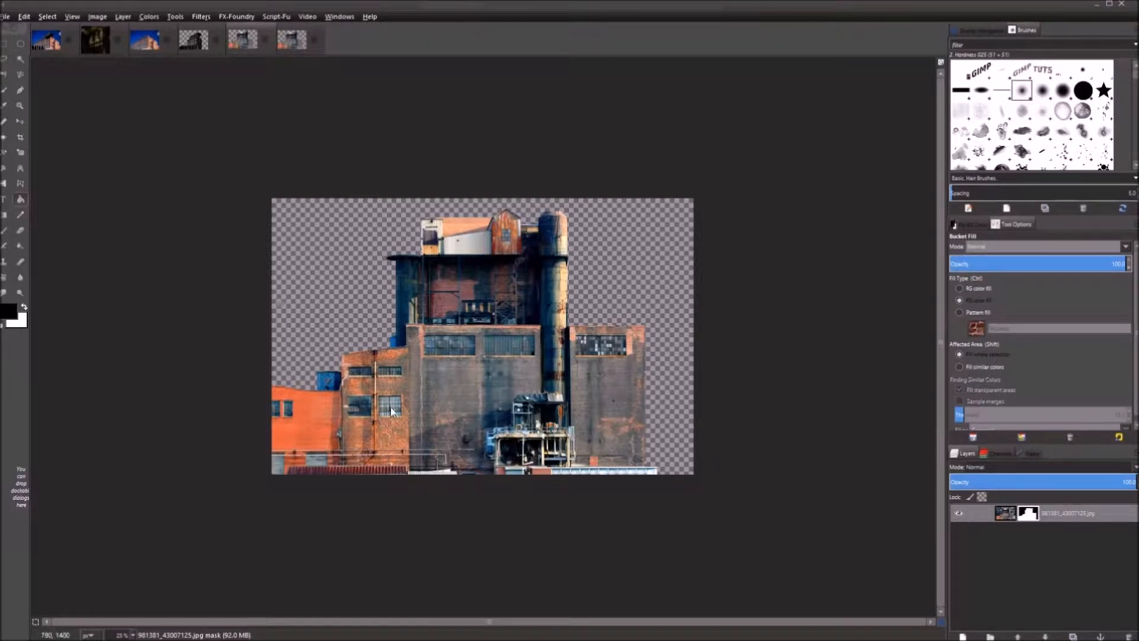
{"action": "scroll", "coordinate": [713, 461], "scroll_direction": "up", "scroll_amount": 2}
{"action": "scroll", "coordinate": [713, 461], "scroll_direction": "down", "scroll_amount": 1}
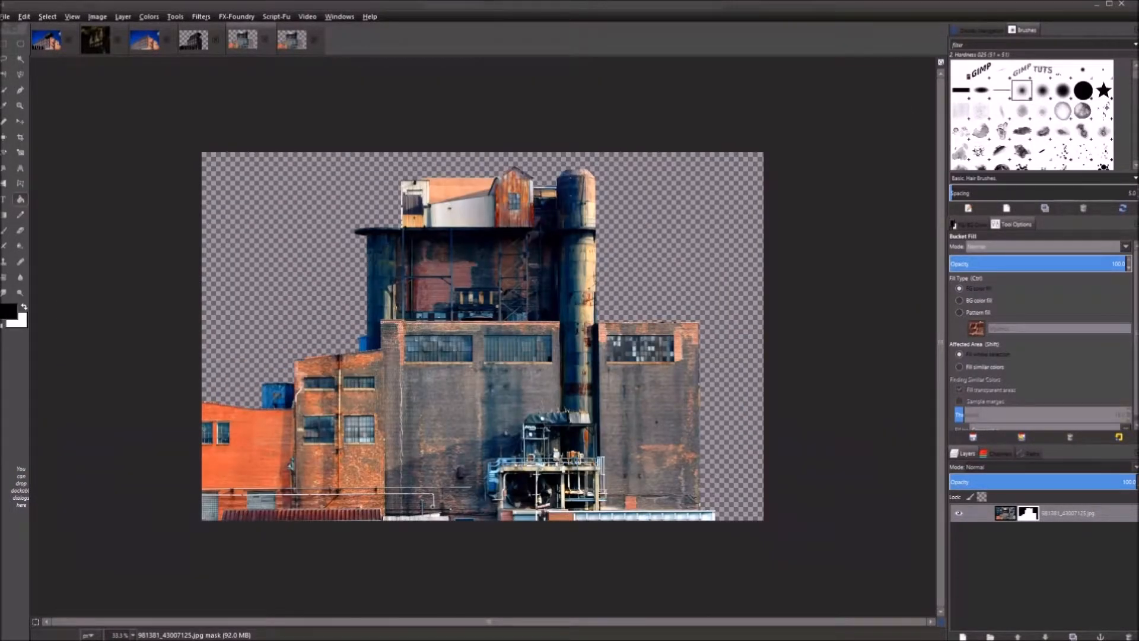
{"action": "scroll", "coordinate": [364, 414], "scroll_direction": "up", "scroll_amount": 2}
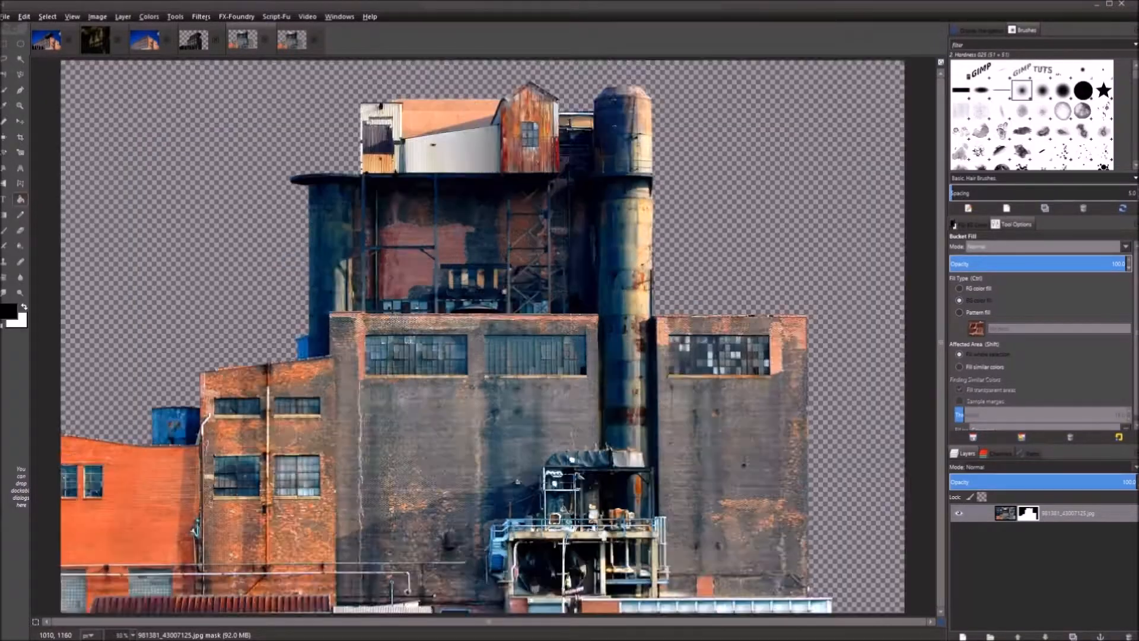
{"action": "scroll", "coordinate": [364, 413], "scroll_direction": "down", "scroll_amount": 2}
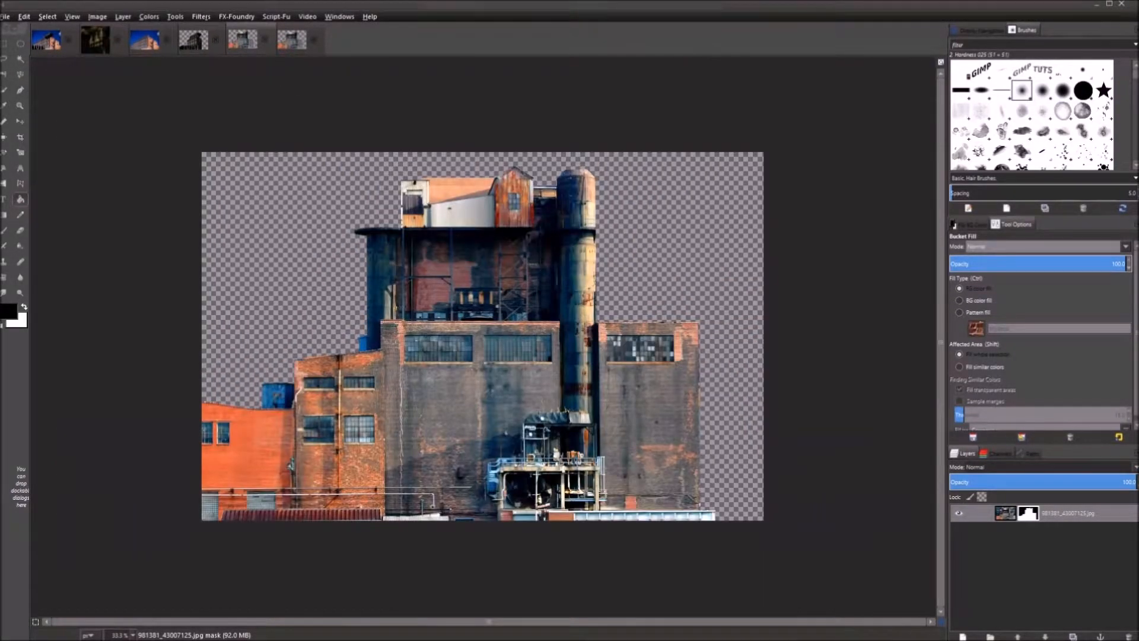
Select everything in the factory cutout image that has no layer mask and copy it
{"action": "left_click", "coordinate": [291, 40]}
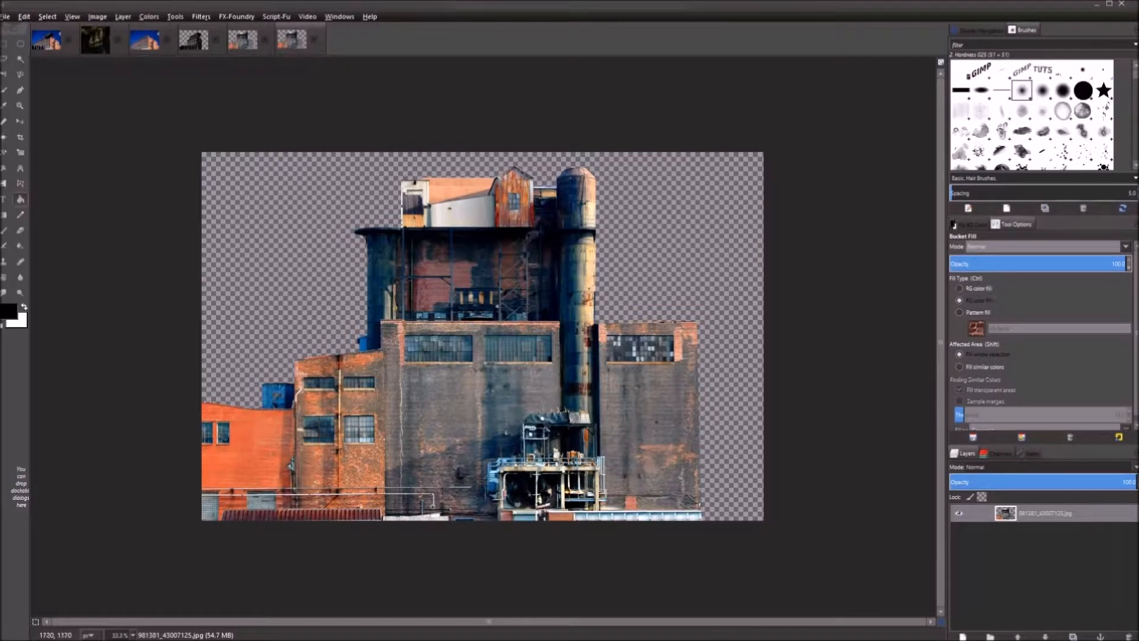
{"action": "key", "text": "ctrl+shift+e"}
{"action": "key", "text": "ctrl+a"}
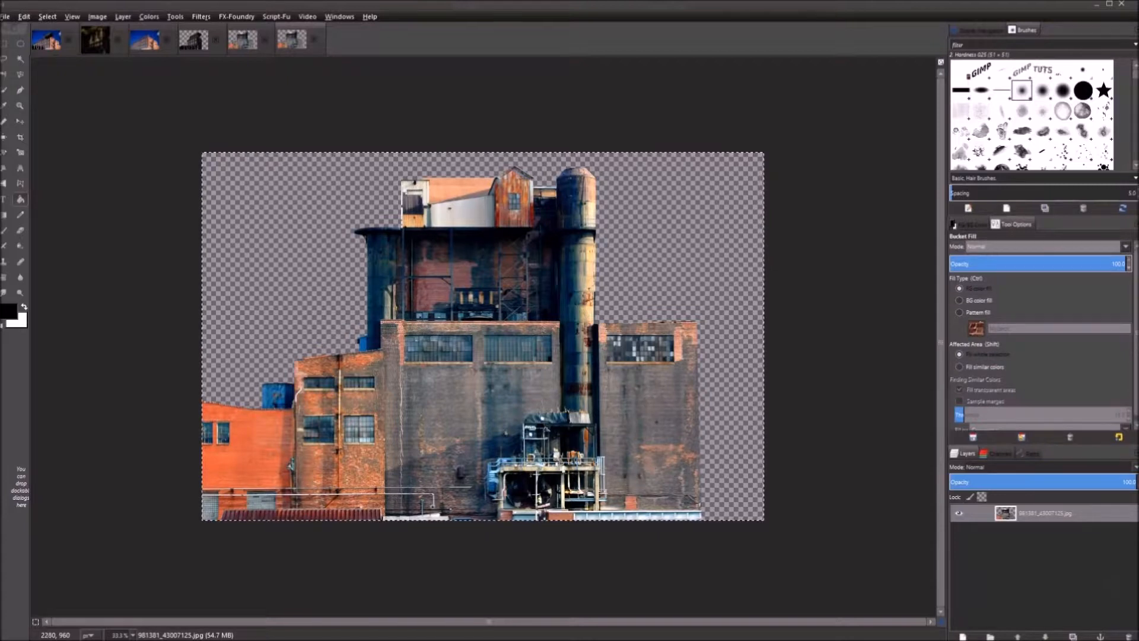
{"action": "right_click", "coordinate": [513, 293]}
{"action": "mouse_move", "coordinate": [553, 313]}
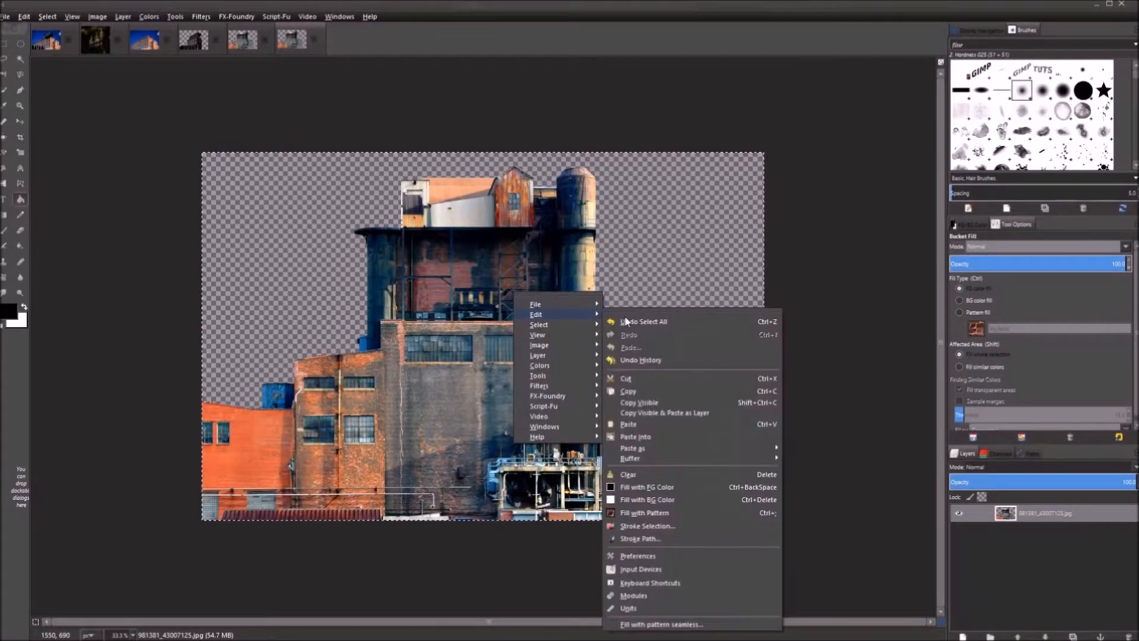
{"action": "left_click", "coordinate": [627, 391]}
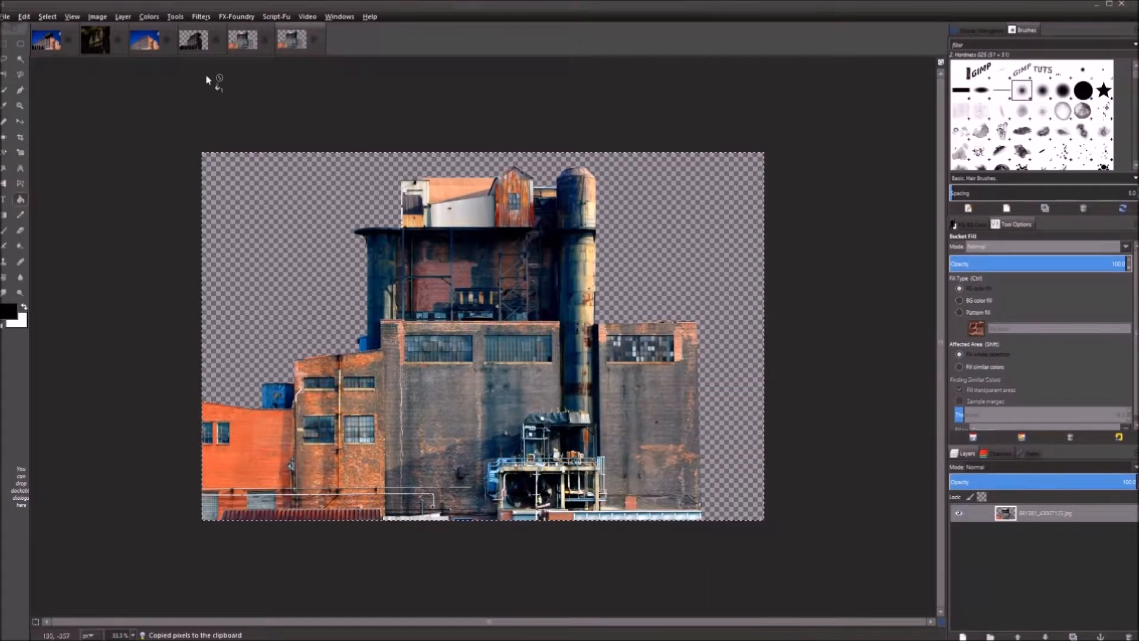
Paste the factory cutout into the GIMP TUTS composite and turn the floating selection into a new layer
{"action": "left_click", "coordinate": [200, 42]}
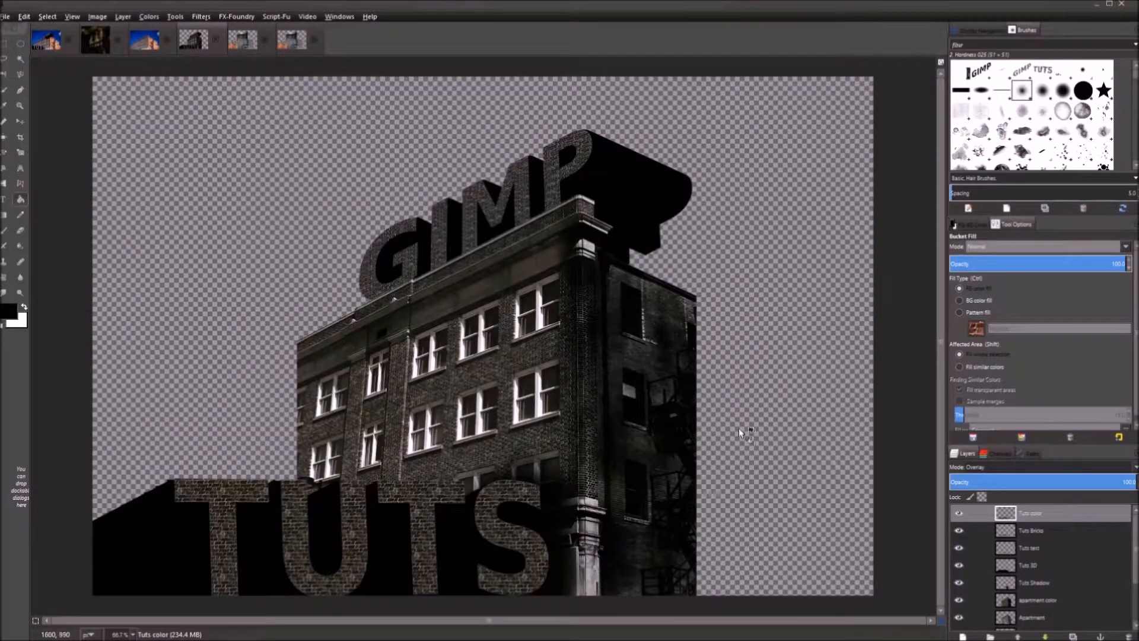
{"action": "key", "text": "ctrl+v"}
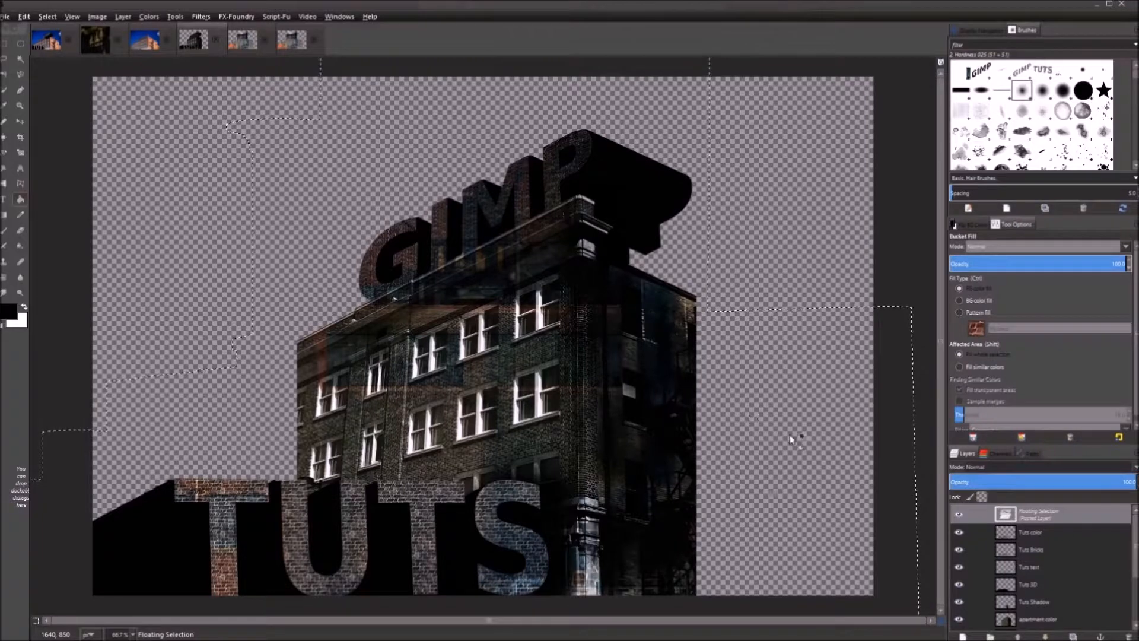
{"action": "left_click", "coordinate": [962, 636]}
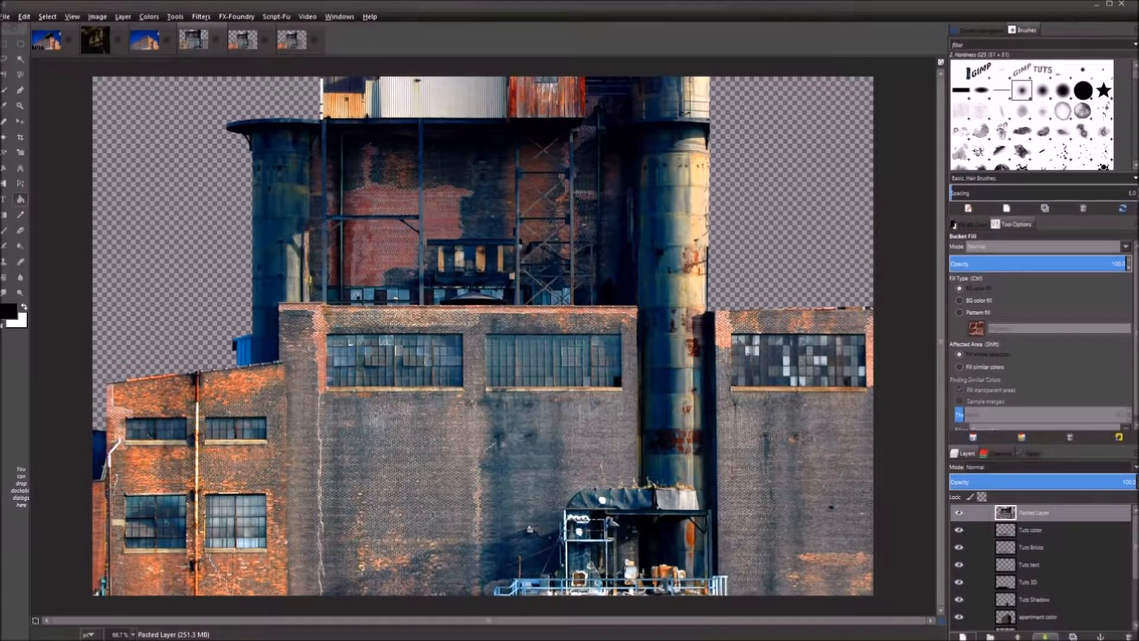
Lower the pasted factory layer through the stack to just beneath the Gimp 3D layer
{"action": "left_click", "coordinate": [1045, 636]}
{"action": "left_click", "coordinate": [1046, 637]}
{"action": "left_click", "coordinate": [1046, 636]}
{"action": "left_click", "coordinate": [1045, 636]}
{"action": "left_click", "coordinate": [1046, 636]}
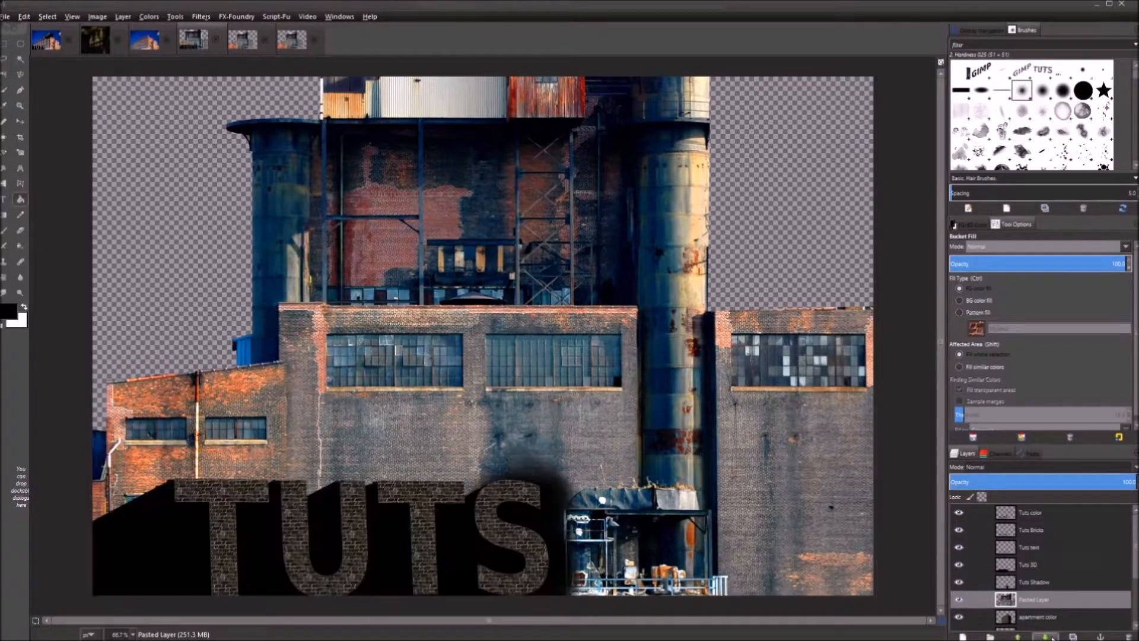
{"action": "left_click", "coordinate": [1045, 636]}
{"action": "left_click", "coordinate": [1045, 637]}
{"action": "left_click", "coordinate": [1046, 636]}
{"action": "left_click", "coordinate": [1046, 636]}
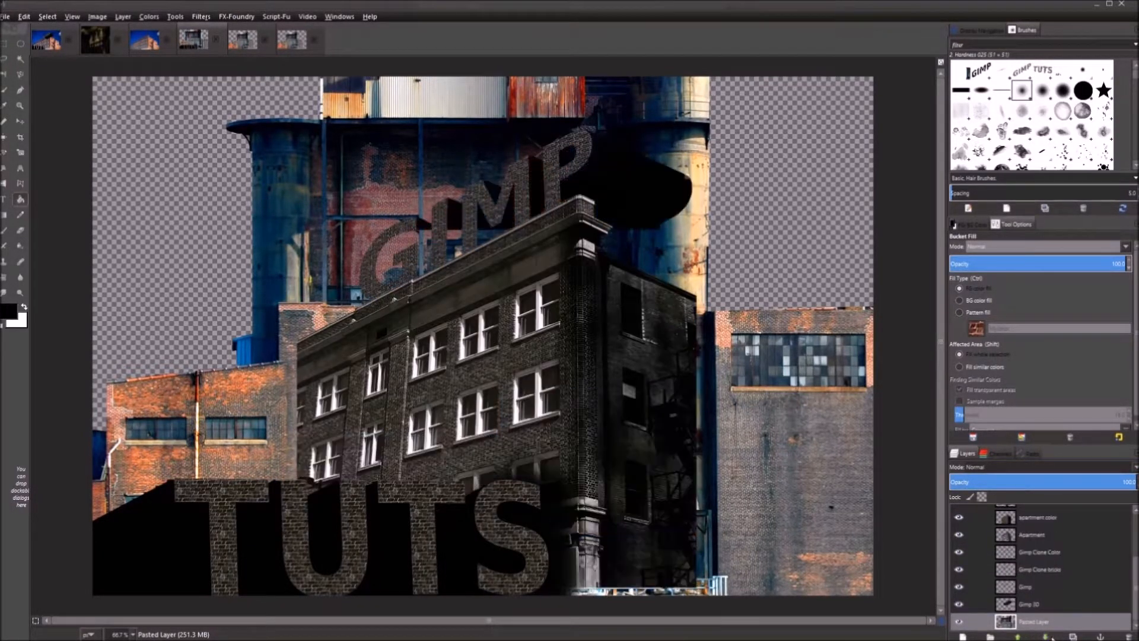
{"action": "left_click", "coordinate": [1049, 637]}
{"action": "left_click", "coordinate": [1052, 638]}
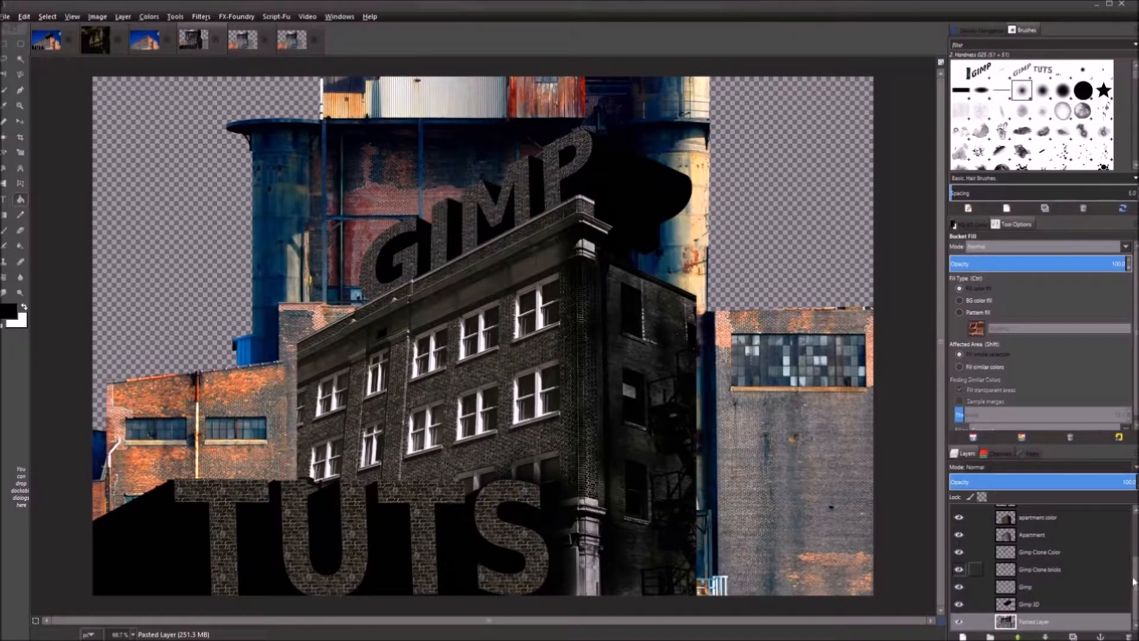
Scale the pasted factory layer down behind the apartment building and GIMP lettering
{"action": "scroll", "coordinate": [558, 349], "scroll_direction": "down", "scroll_amount": 3}
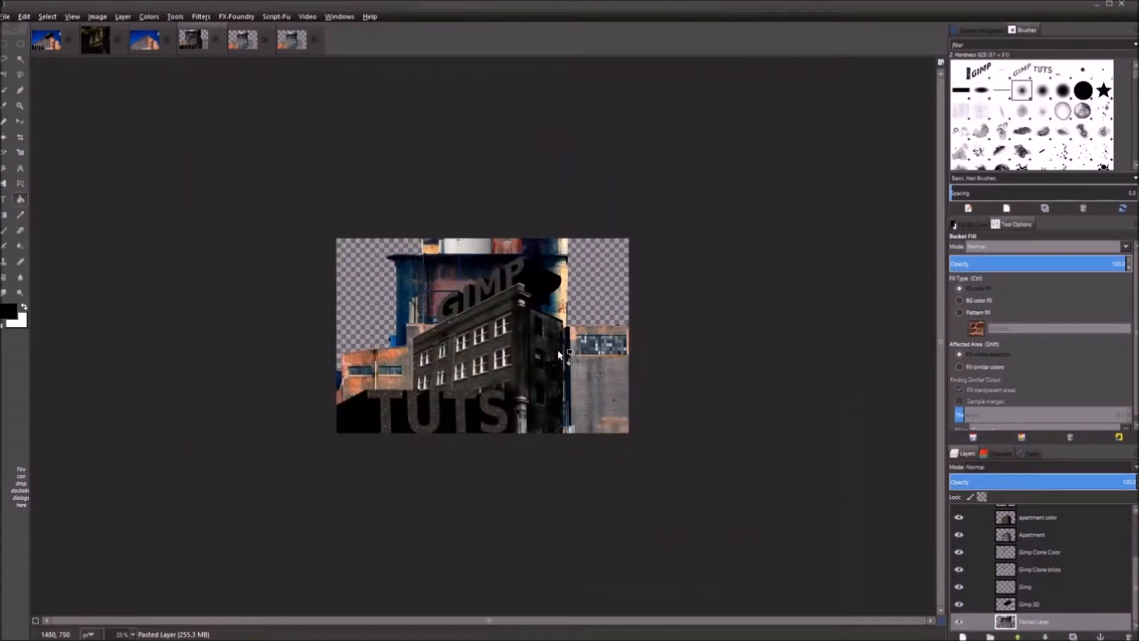
{"action": "scroll", "coordinate": [558, 349], "scroll_direction": "up", "scroll_amount": 1}
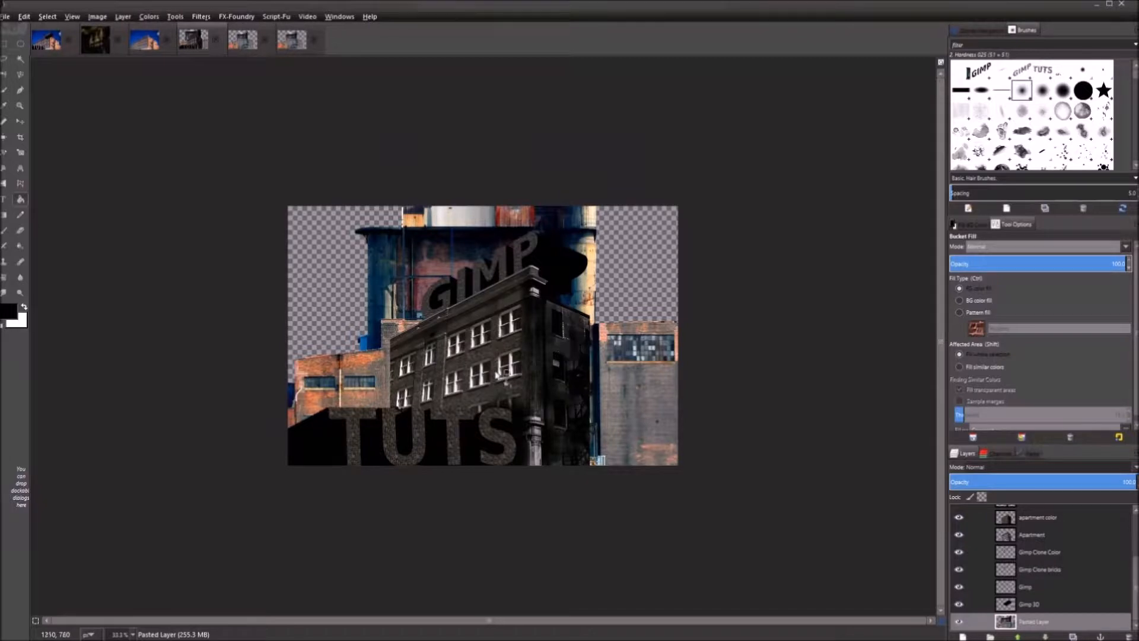
{"action": "key", "text": "shift+s"}
{"action": "left_click", "coordinate": [500, 374]}
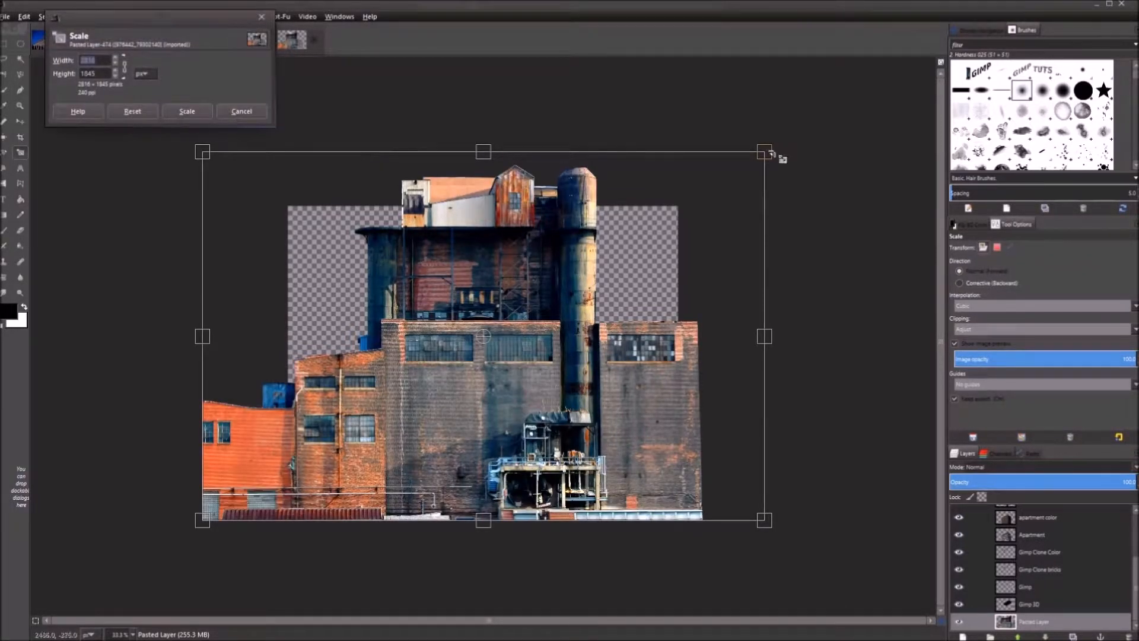
{"action": "left_click_drag", "start_coordinate": [715, 202], "coordinate": [589, 282]}
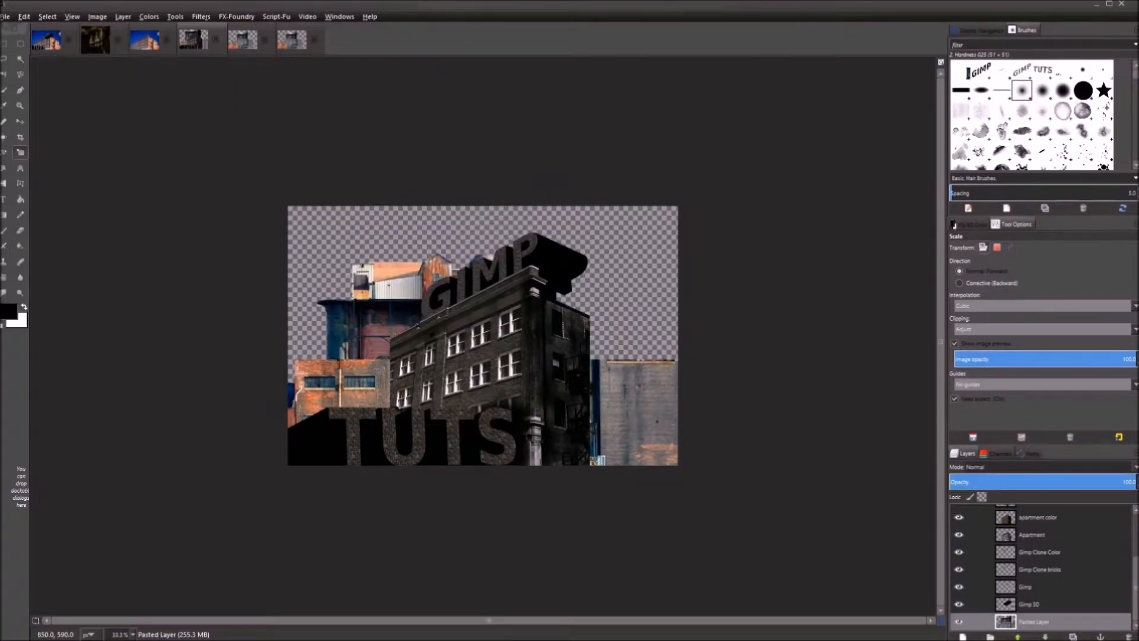
Try to reposition the scaled factory layer behind the GIMP lettering, comparing it with the finished night scene and the cutout image
{"action": "key", "text": "m"}
{"action": "left_click_drag", "start_coordinate": [392, 389], "coordinate": [475, 337]}
{"action": "left_click", "coordinate": [96, 43]}
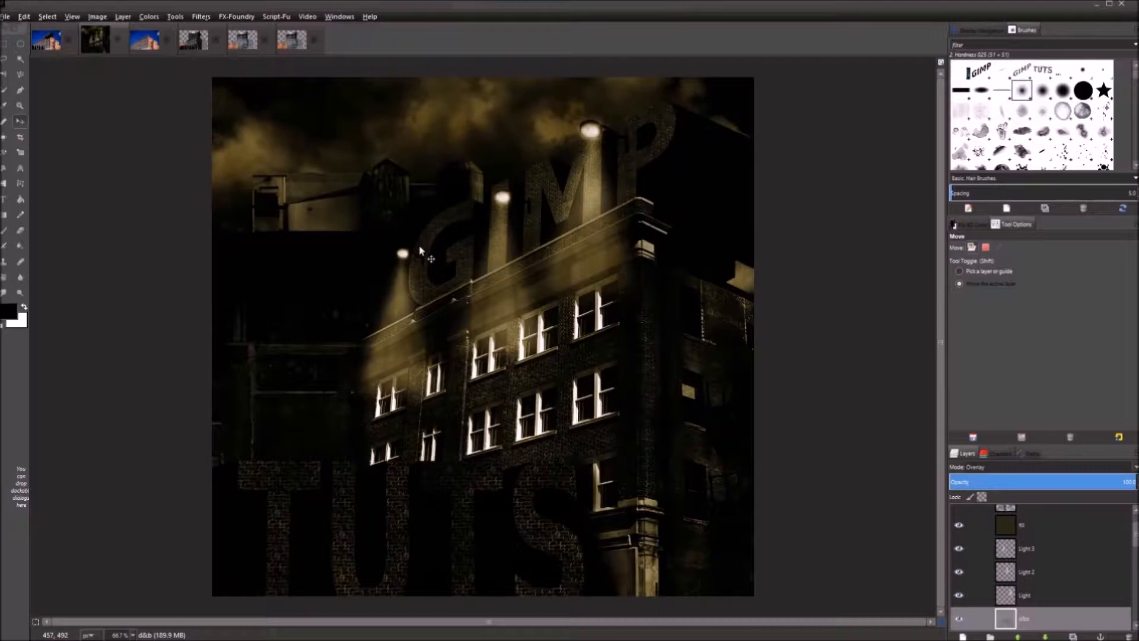
{"action": "left_click", "coordinate": [303, 43]}
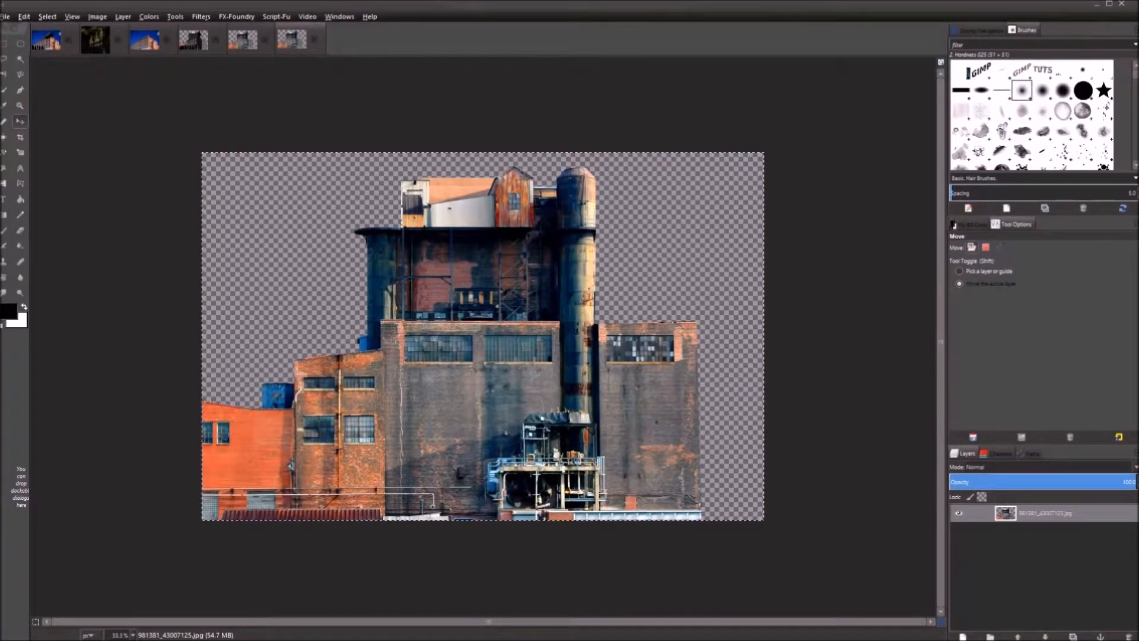
{"action": "left_click", "coordinate": [195, 40]}
{"action": "left_click_drag", "start_coordinate": [456, 263], "coordinate": [421, 275]}
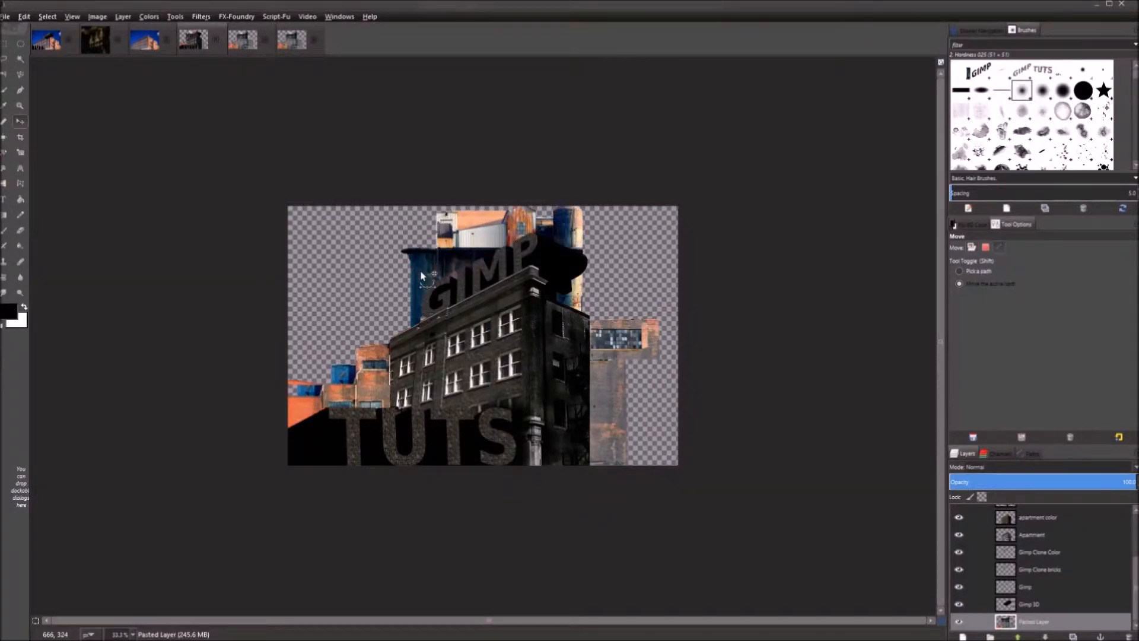
{"action": "left_click_drag", "start_coordinate": [428, 267], "coordinate": [423, 300]}
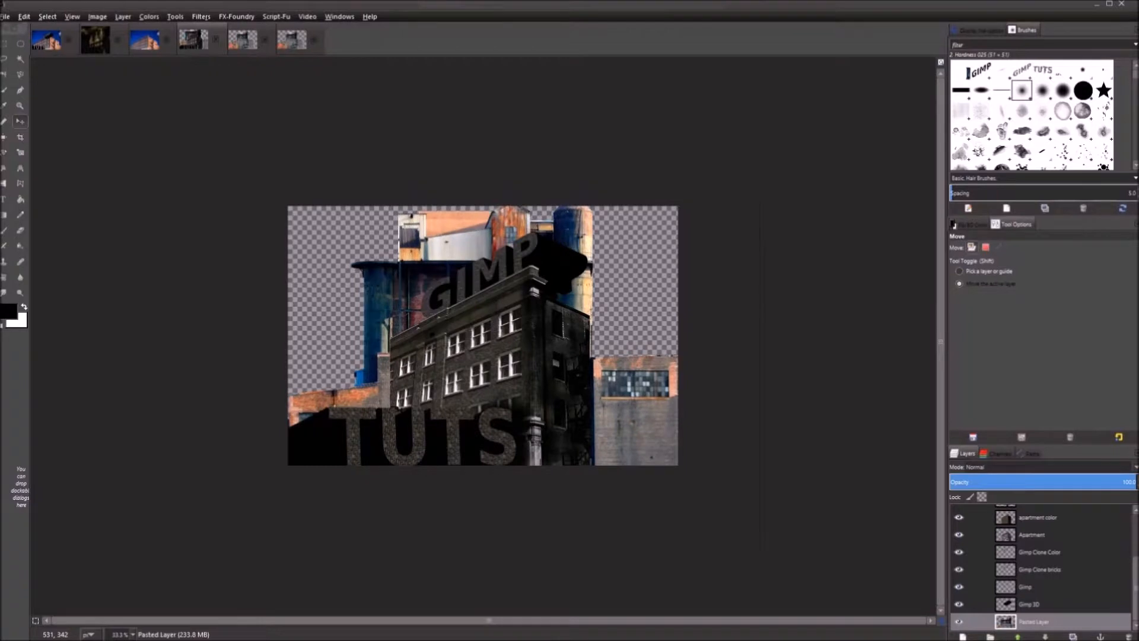
{"action": "left_click", "coordinate": [90, 43]}
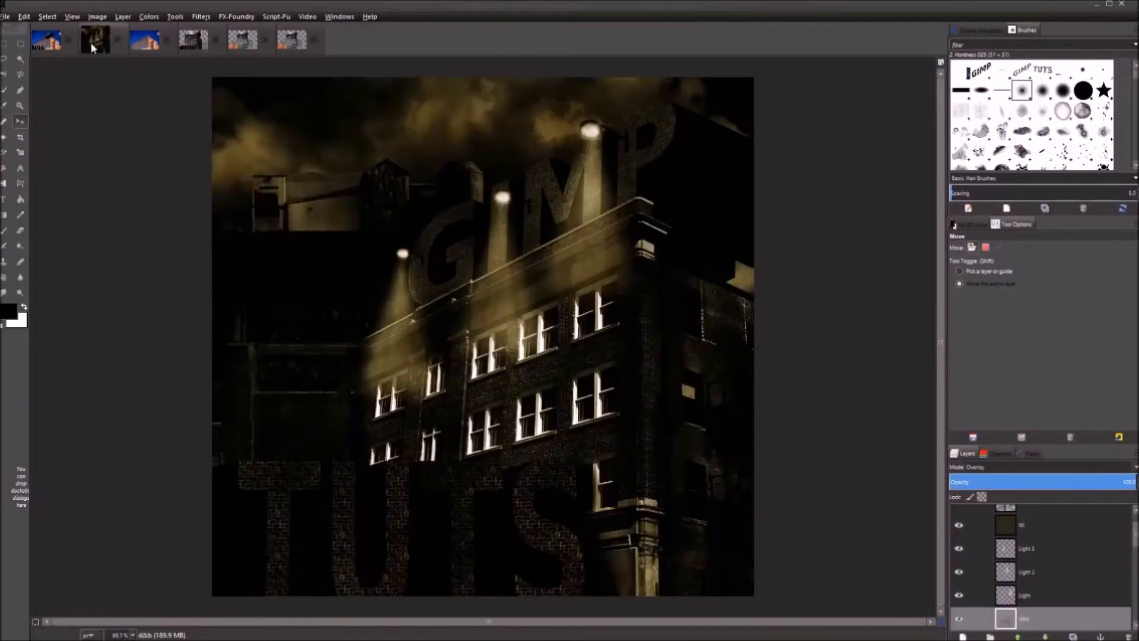
{"action": "left_click", "coordinate": [303, 48]}
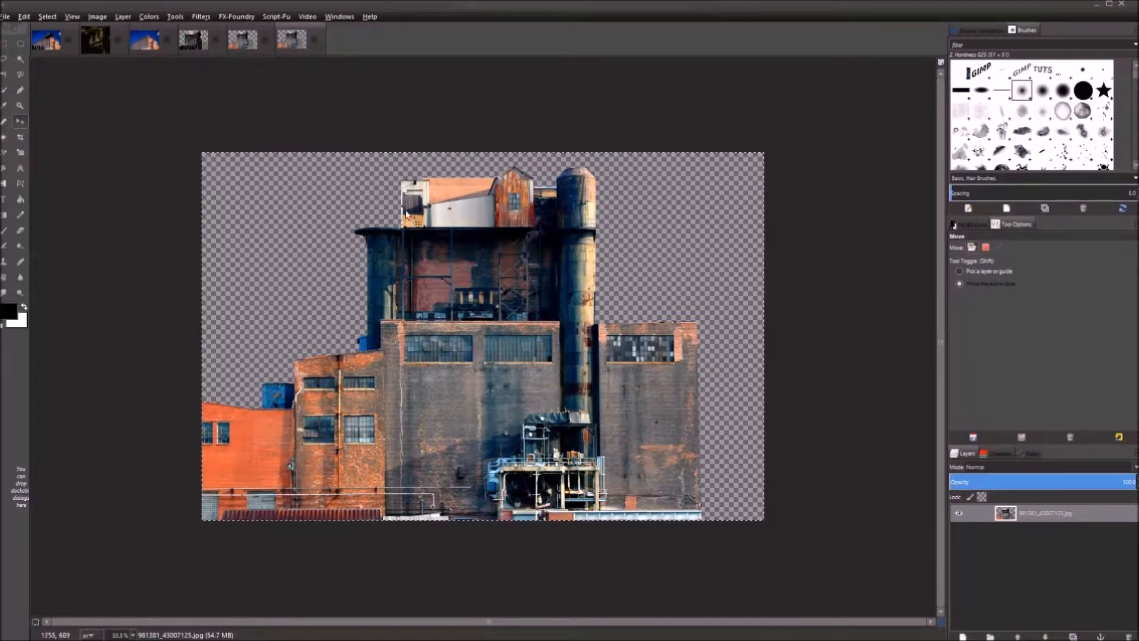
Try to scale the pasted factory layer down again in the composite
{"action": "left_click", "coordinate": [199, 43]}
{"action": "key", "text": "shift+s"}
{"action": "left_click", "coordinate": [606, 265]}
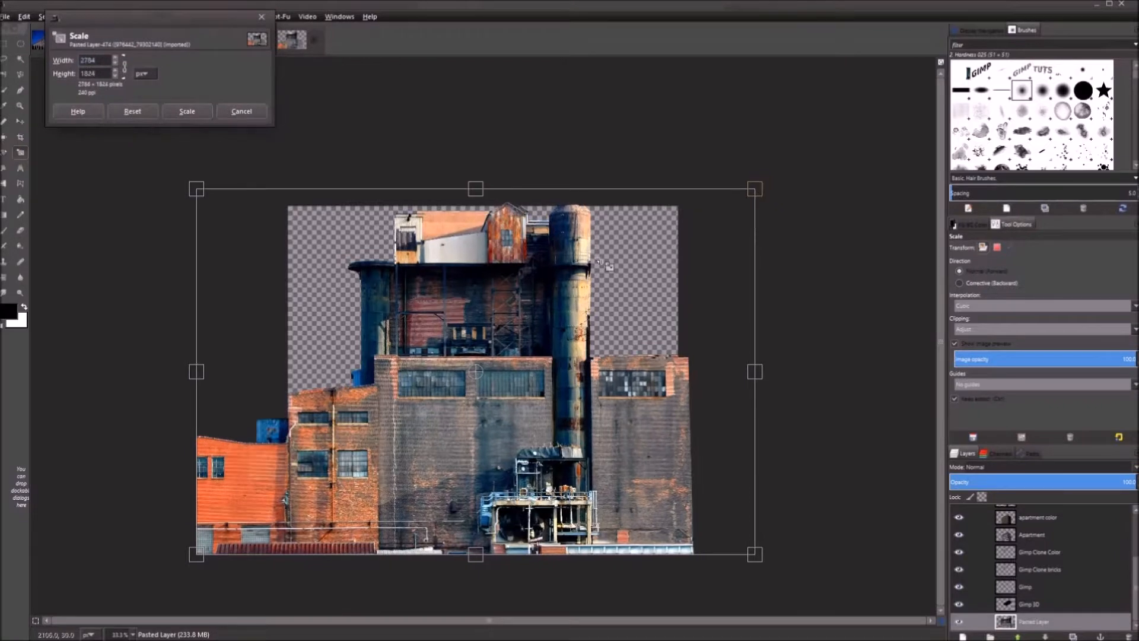
{"action": "left_click_drag", "start_coordinate": [606, 265], "coordinate": [469, 344]}
{"action": "left_click", "coordinate": [187, 111]}
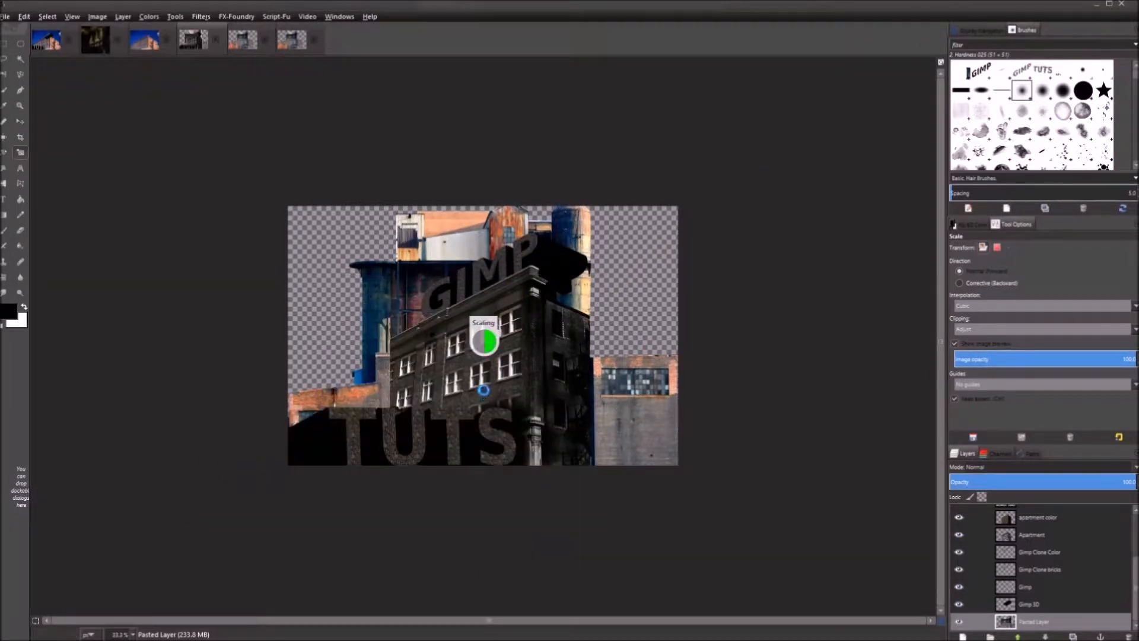
Try to place the reduced factory layer beside and behind the left edge of the apartment building
{"action": "key", "text": "m"}
{"action": "left_click_drag", "start_coordinate": [474, 444], "coordinate": [488, 393]}
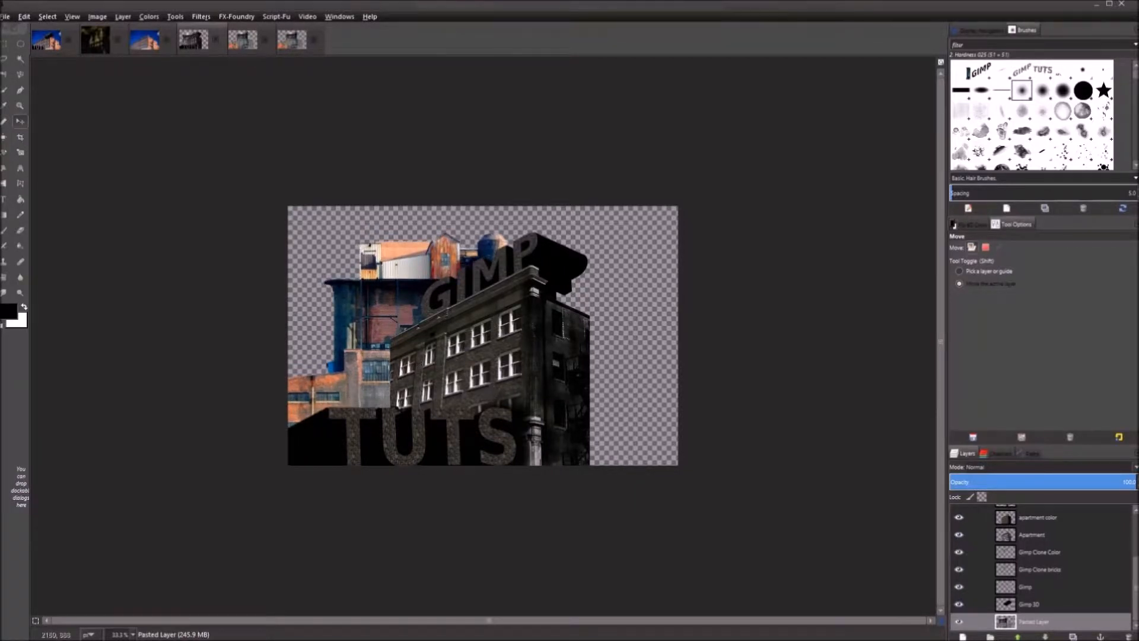
{"action": "left_click_drag", "start_coordinate": [387, 311], "coordinate": [356, 356]}
{"action": "scroll", "coordinate": [373, 382], "scroll_direction": "up", "scroll_amount": 3}
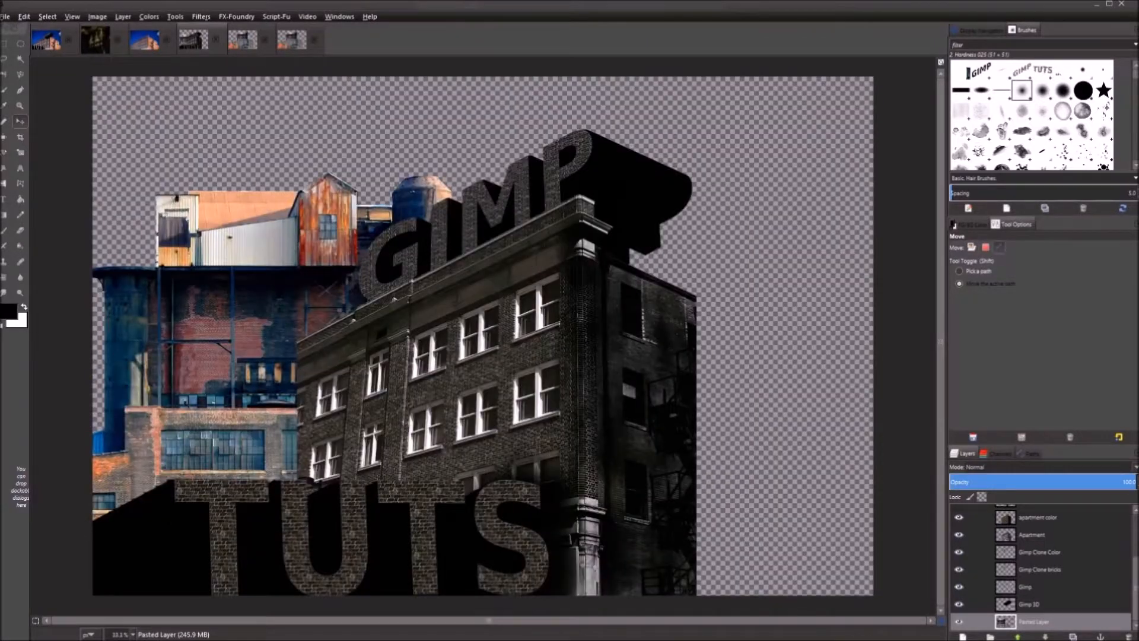
{"action": "scroll", "coordinate": [384, 370], "scroll_direction": "down", "scroll_amount": 1}
Close both factory cutout images and discard their changes
{"action": "left_click", "coordinate": [292, 41]}
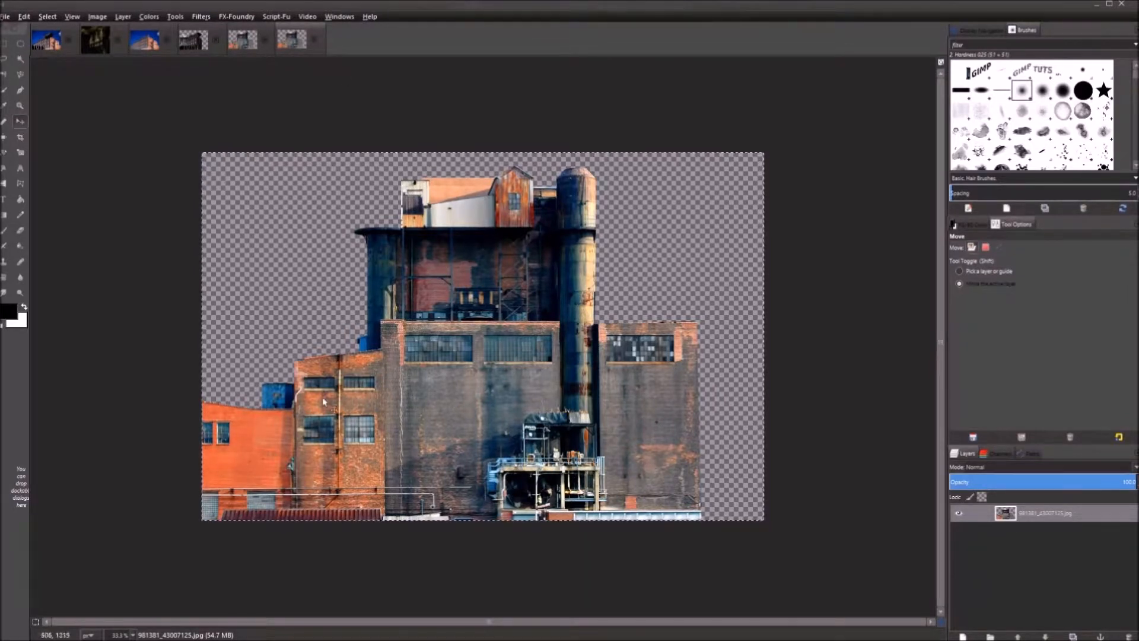
{"action": "left_click", "coordinate": [315, 40]}
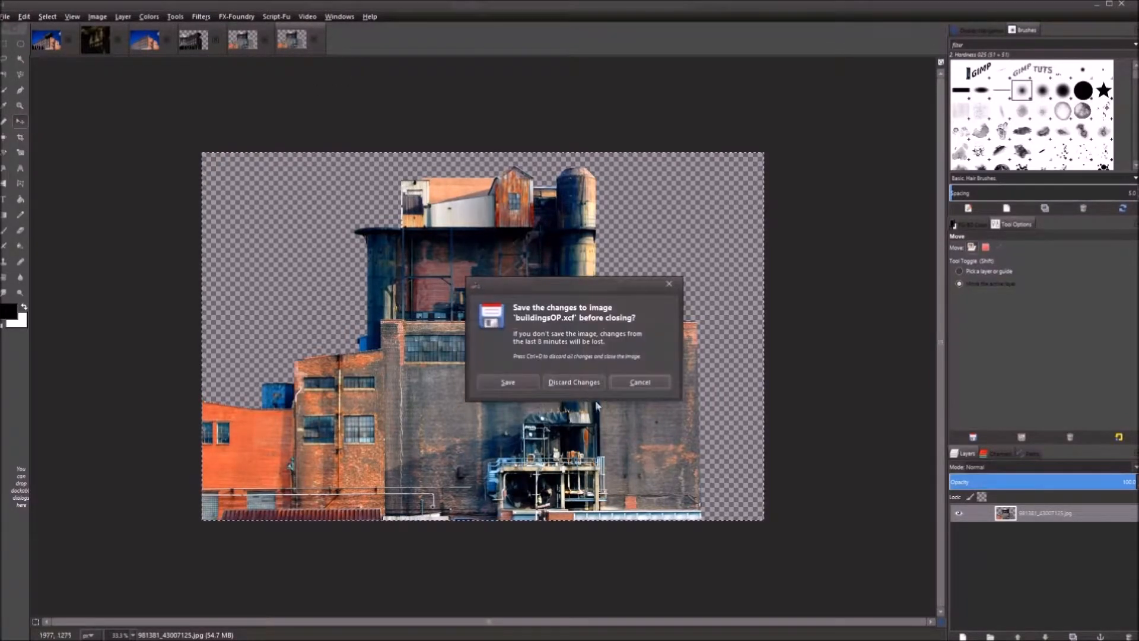
{"action": "left_click", "coordinate": [583, 384]}
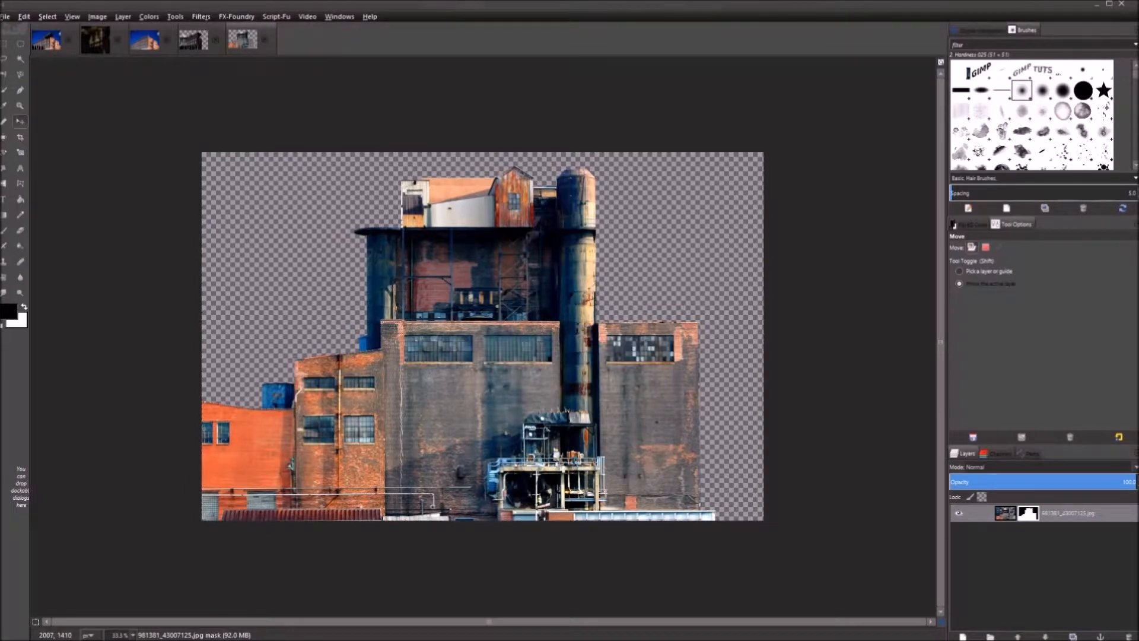
{"action": "left_click", "coordinate": [266, 40]}
{"action": "left_click", "coordinate": [587, 386]}
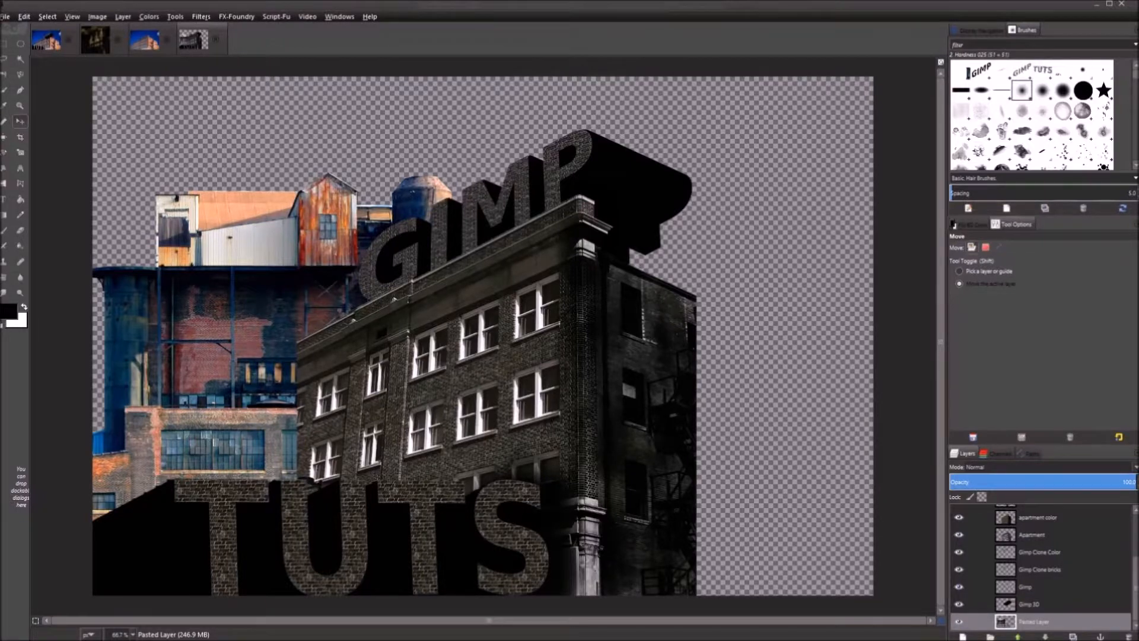
Restore the factory layer's full size, check it against the finished night scene and scale it to half its width, 1408 × 923 px
{"action": "left_click_drag", "start_coordinate": [356, 405], "coordinate": [396, 365]}
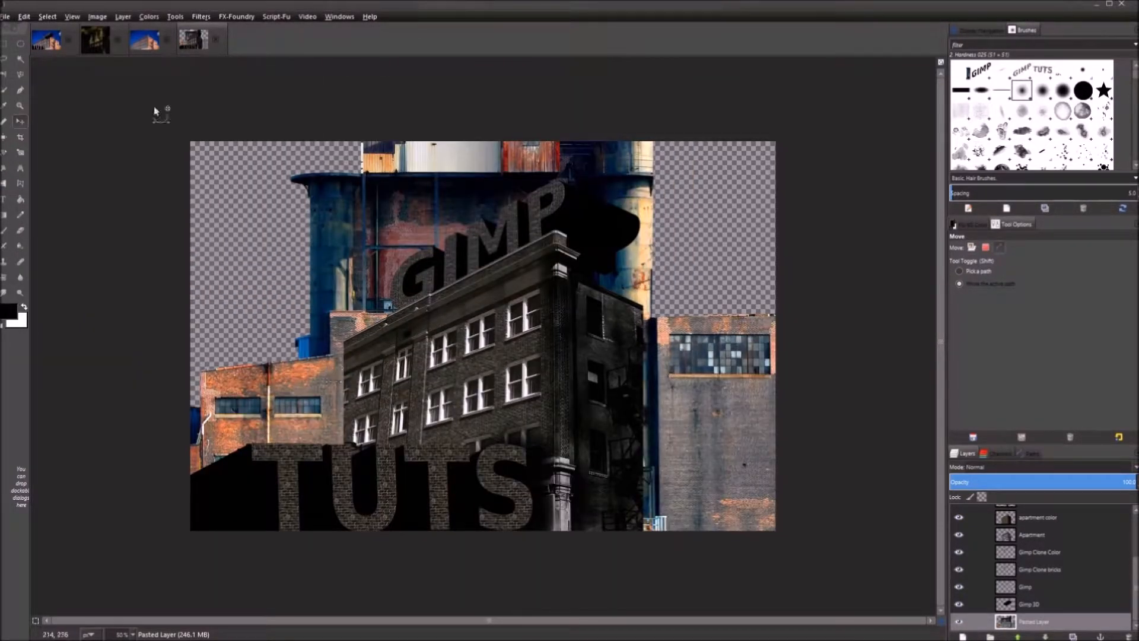
{"action": "left_click", "coordinate": [94, 42]}
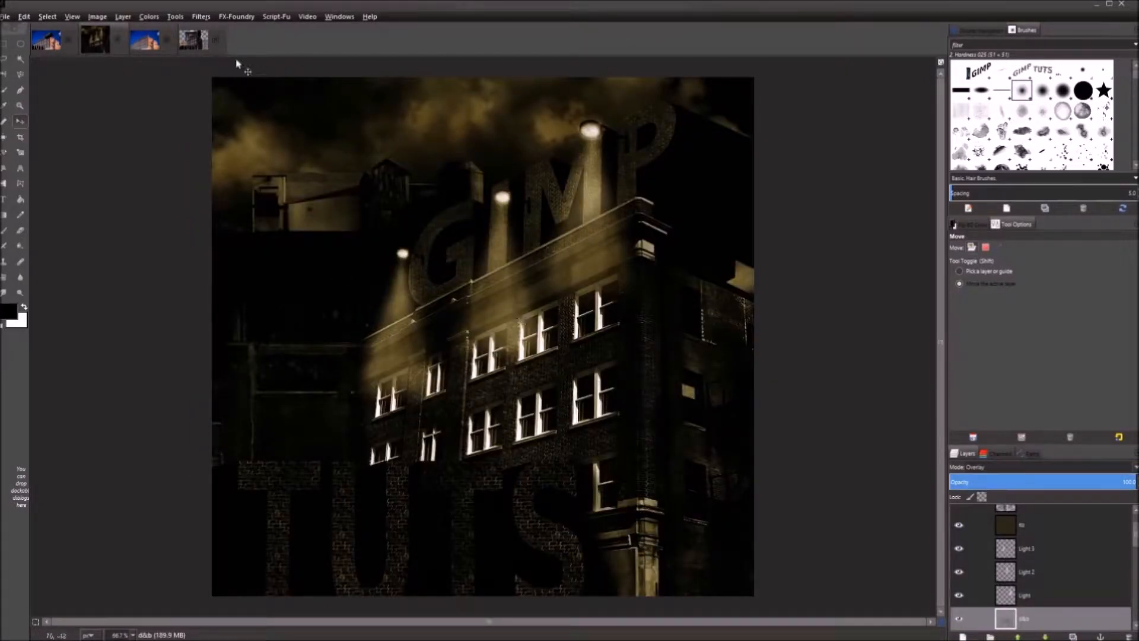
{"action": "left_click", "coordinate": [193, 41]}
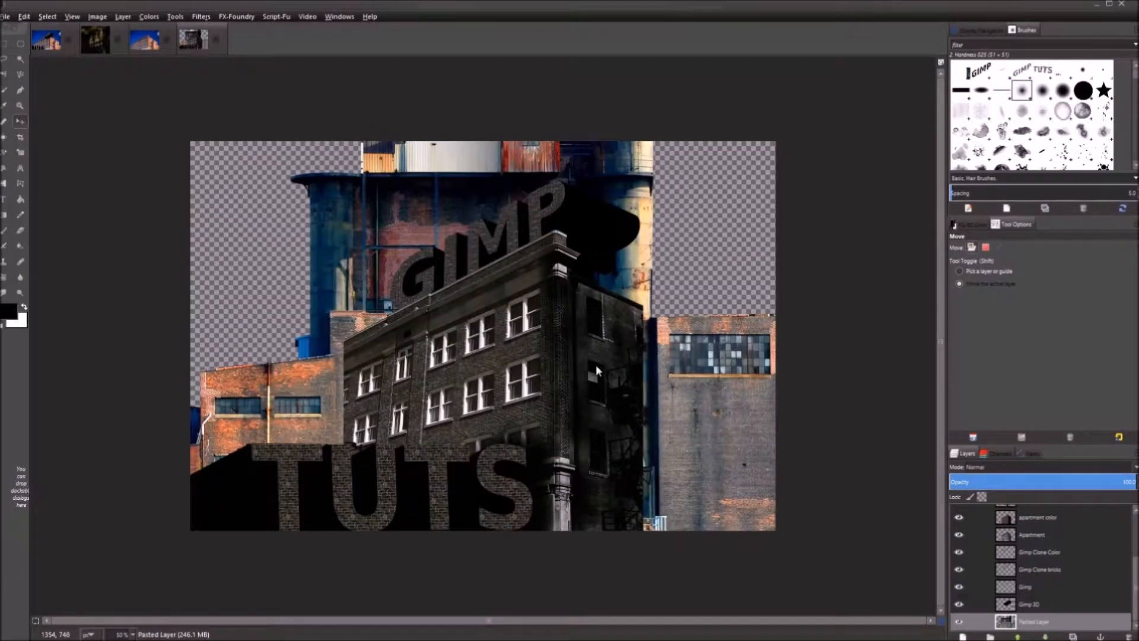
{"action": "key", "text": "shift"}
{"action": "key", "text": "shift+t"}
{"action": "left_click", "coordinate": [593, 366]}
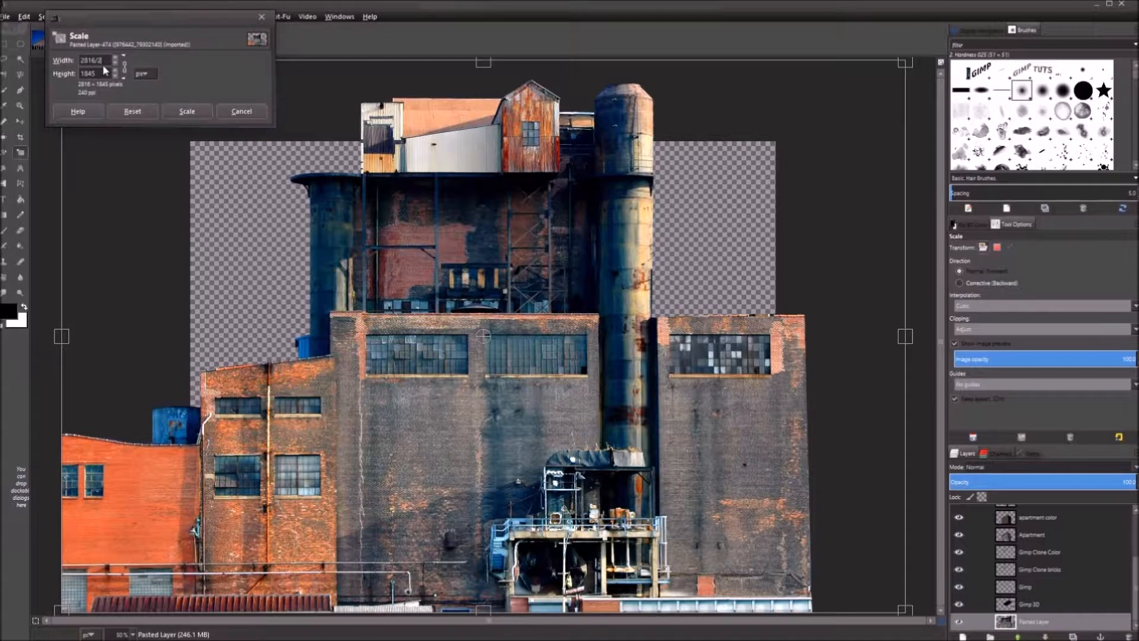
{"action": "key", "text": "Return"}
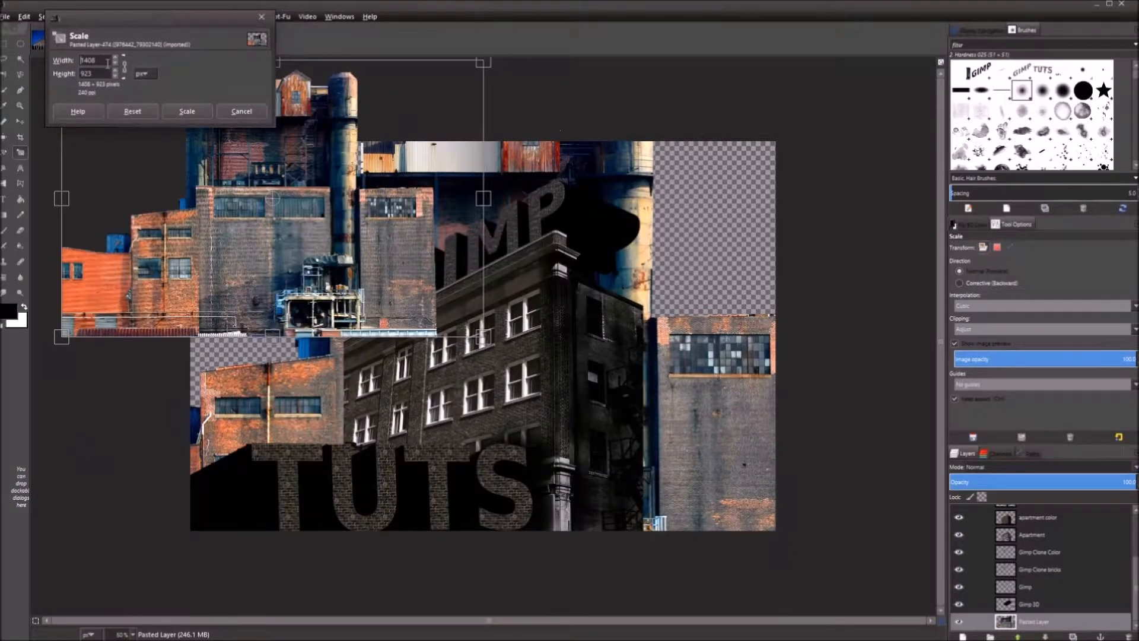
{"action": "left_click", "coordinate": [186, 111]}
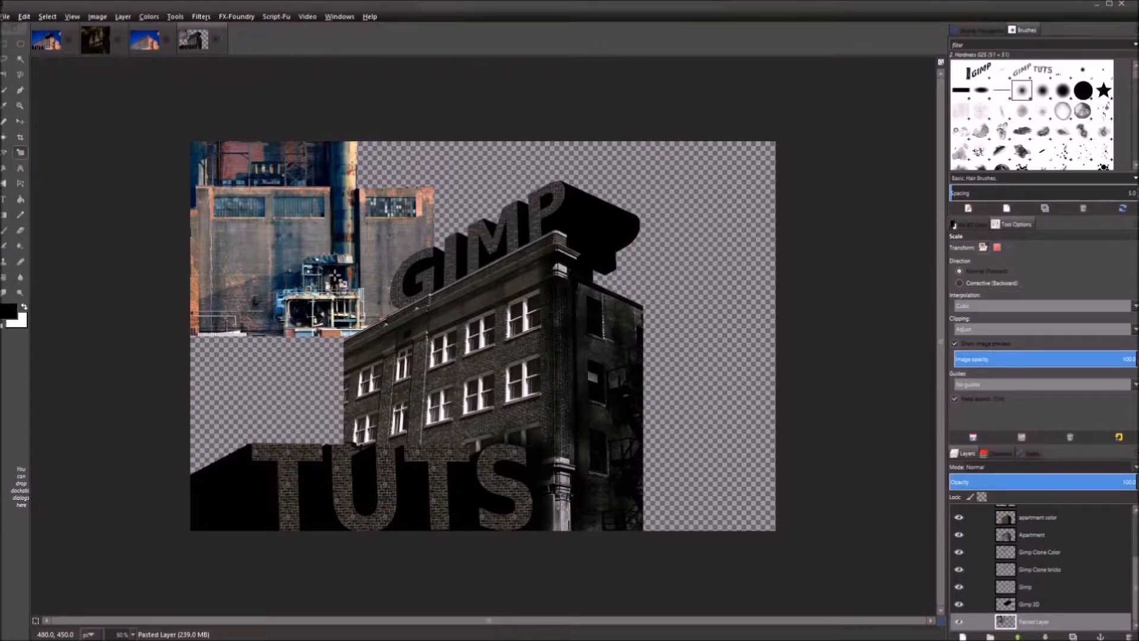
Move the half-size factory layer down behind the left side of the apartment building and the TUTS lettering
{"action": "key", "text": "m"}
{"action": "left_click_drag", "start_coordinate": [336, 275], "coordinate": [396, 408]}
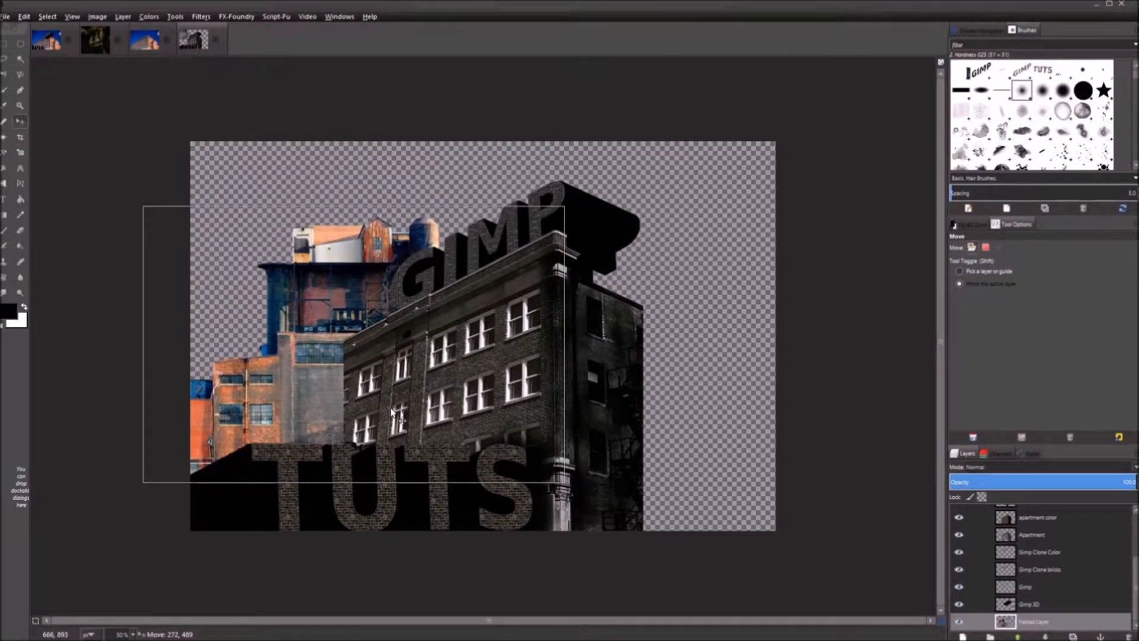
{"action": "left_click_drag", "start_coordinate": [391, 410], "coordinate": [393, 412]}
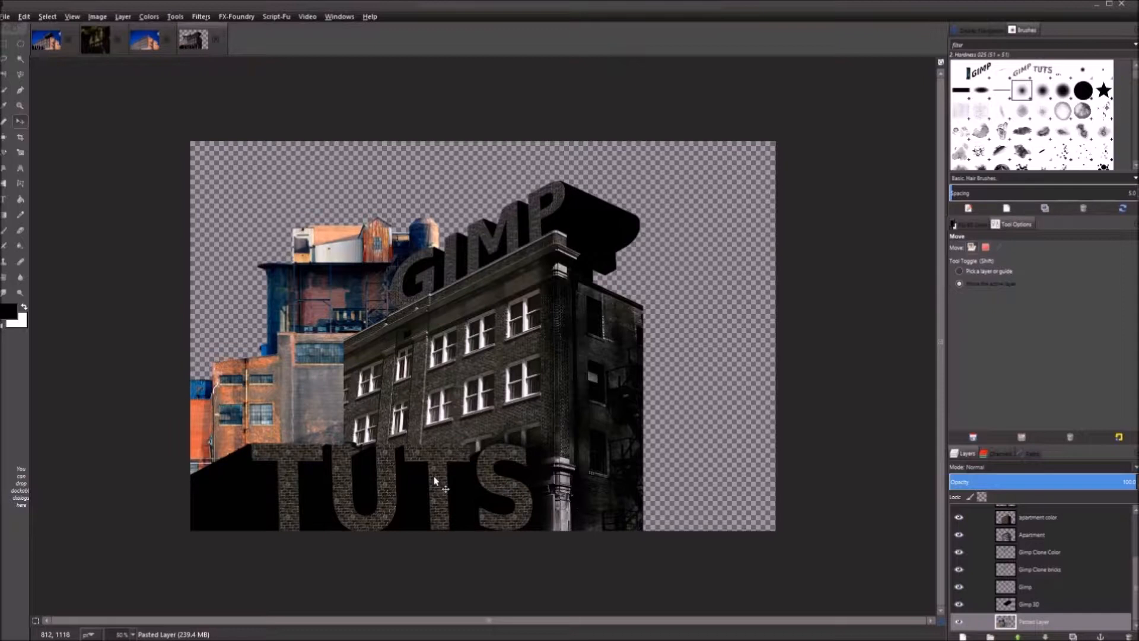
{"action": "left_click", "coordinate": [148, 17]}
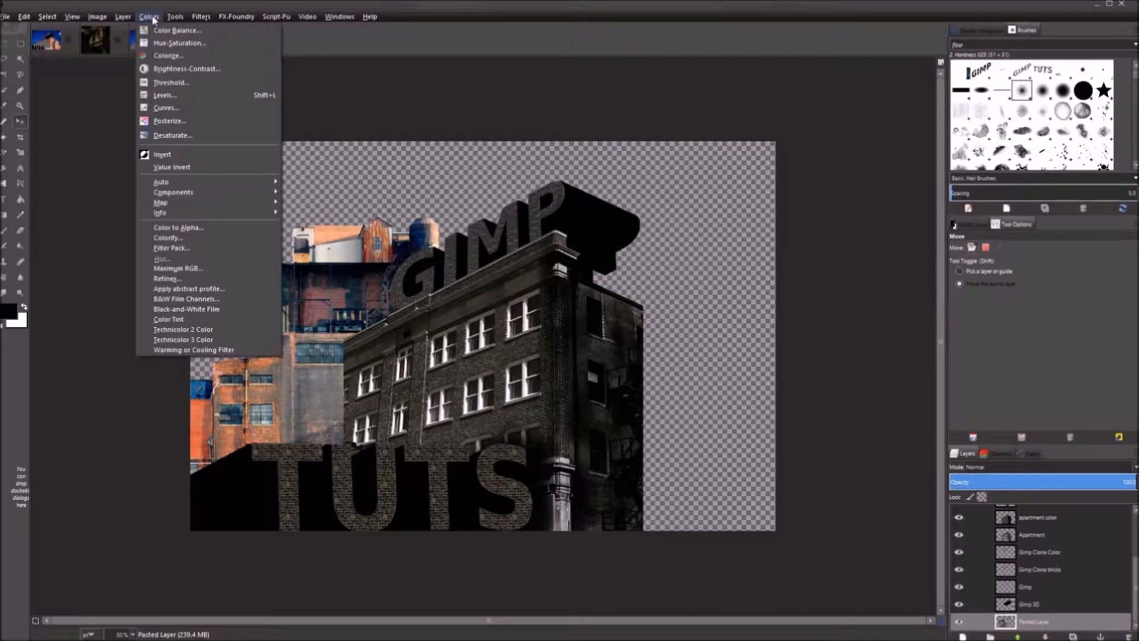
{"action": "left_click", "coordinate": [198, 69]}
{"action": "left_click_drag", "start_coordinate": [217, 19], "coordinate": [318, 119]}
{"action": "left_click", "coordinate": [366, 170]}
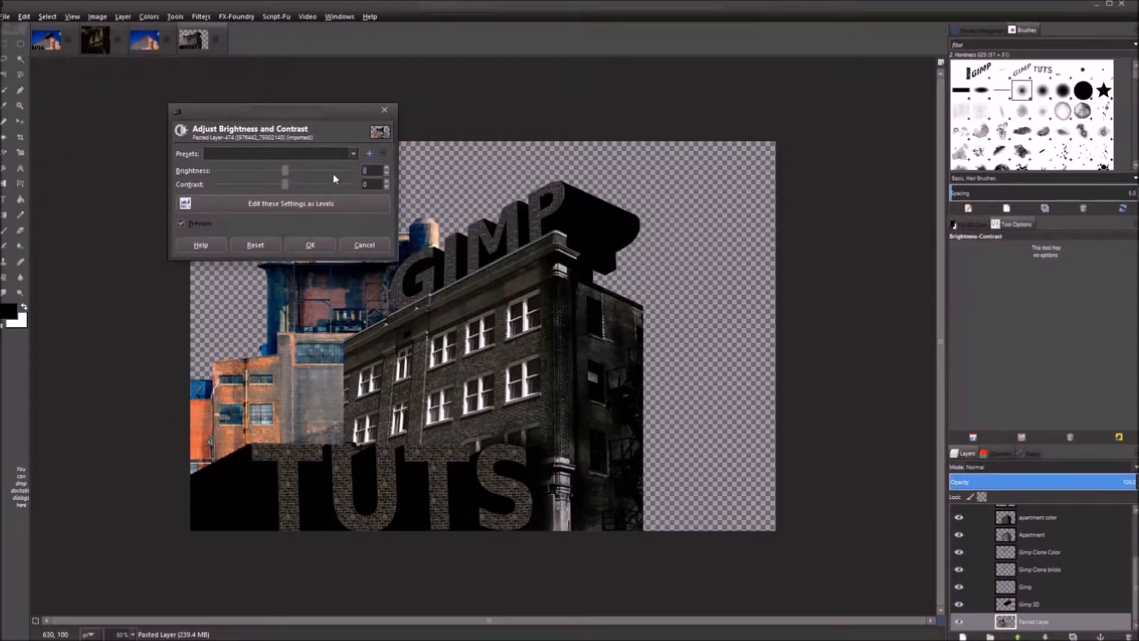
{"action": "type", "text": "-127"}
{"action": "left_click", "coordinate": [373, 184]}
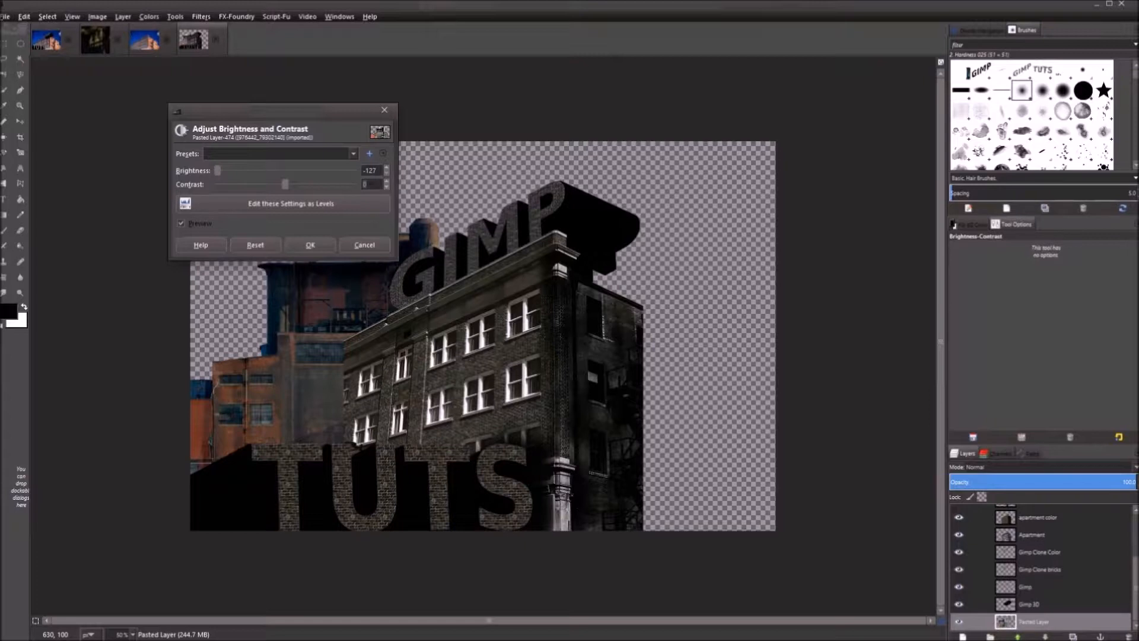
{"action": "type", "text": "28"}
{"action": "key", "text": "shift+Tab"}
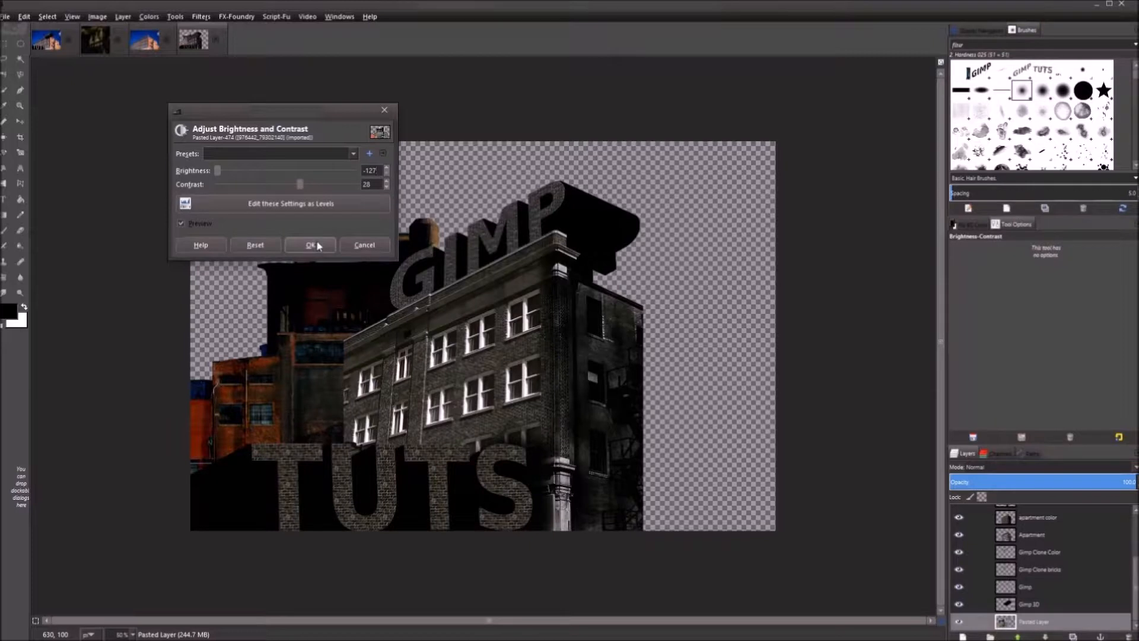
{"action": "left_click", "coordinate": [364, 244]}
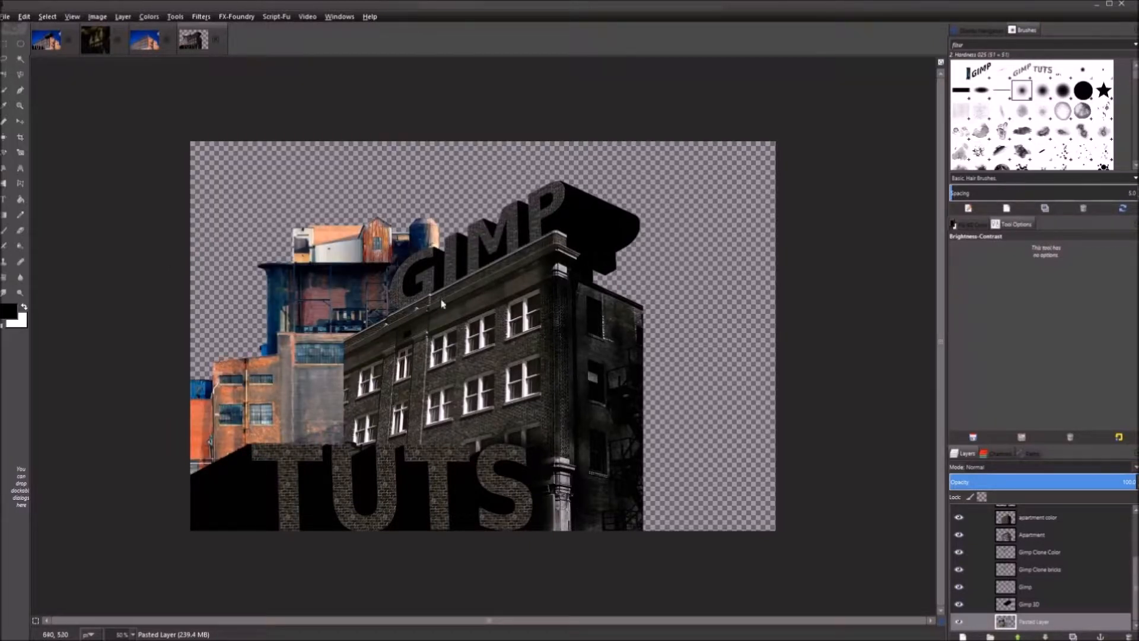
Desaturate the factory layer using the Luminosity shade of gray
{"action": "left_click", "coordinate": [149, 16]}
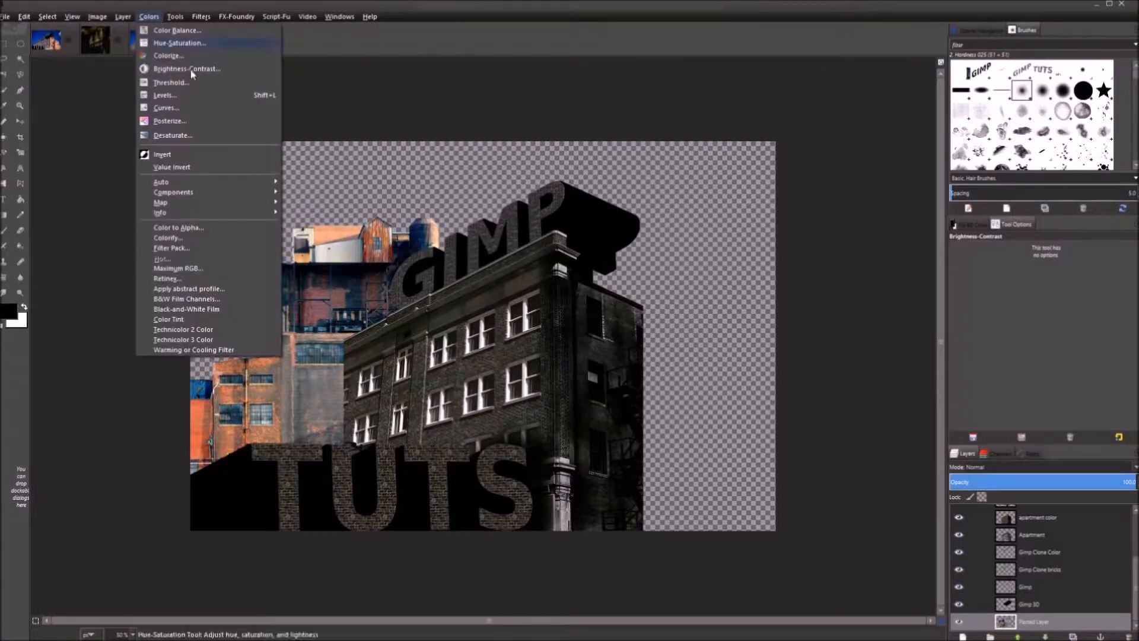
{"action": "left_click", "coordinate": [202, 130]}
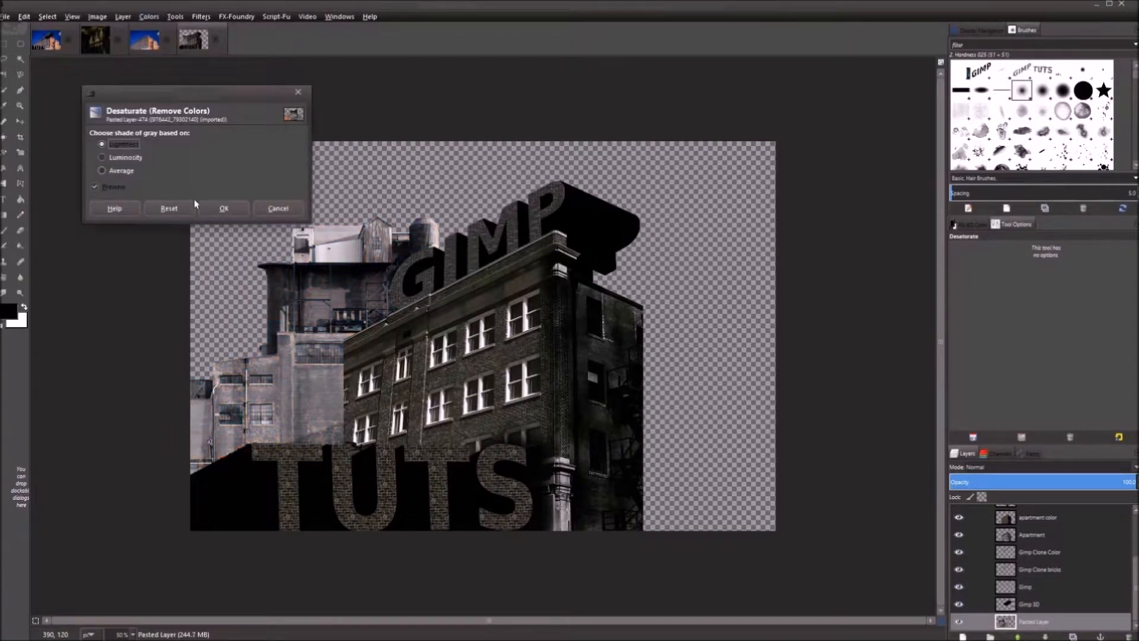
{"action": "left_click", "coordinate": [143, 159]}
{"action": "left_click", "coordinate": [236, 212]}
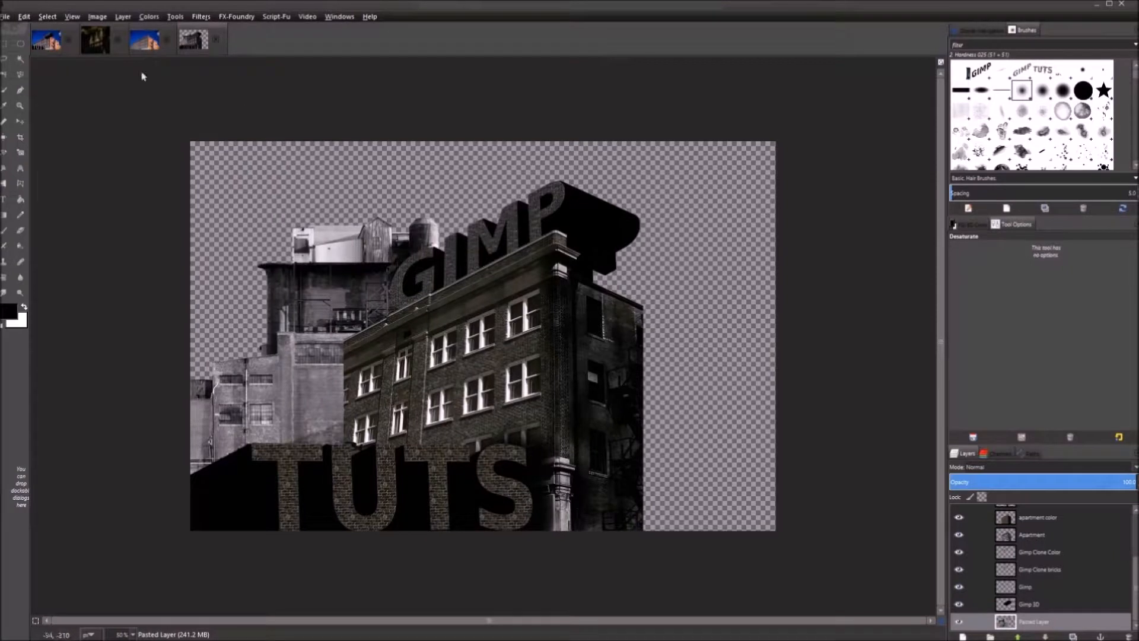
Darken the factory layer with Brightness-Contrast at brightness -127 and contrast 28, and return to the Move tool
{"action": "left_click", "coordinate": [149, 16]}
{"action": "left_click", "coordinate": [182, 72]}
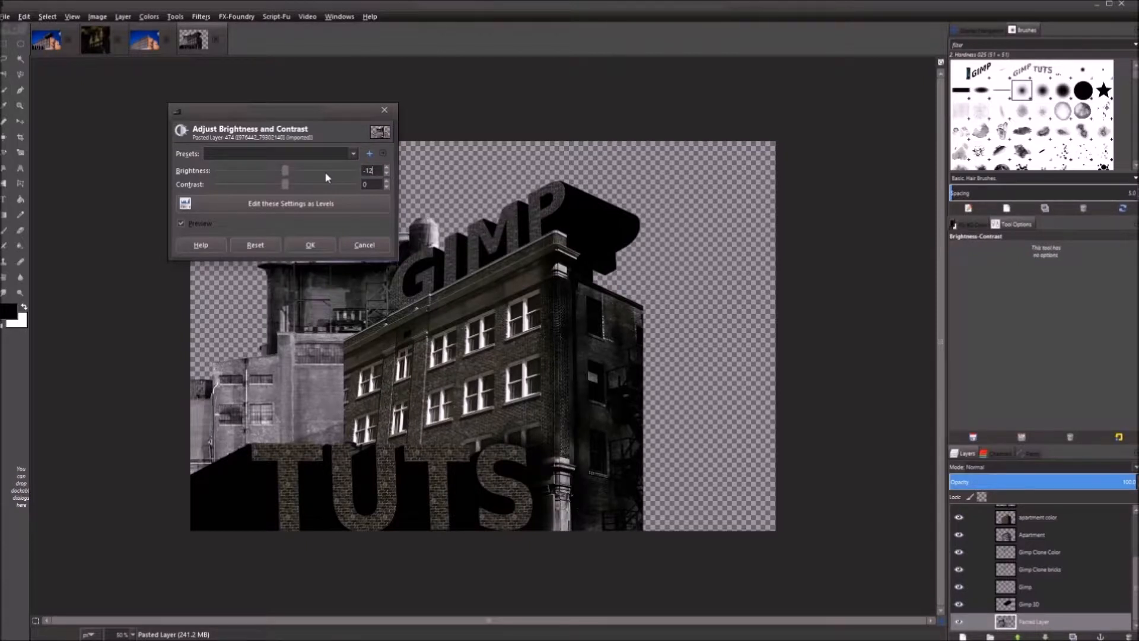
{"action": "key", "text": "Tab"}
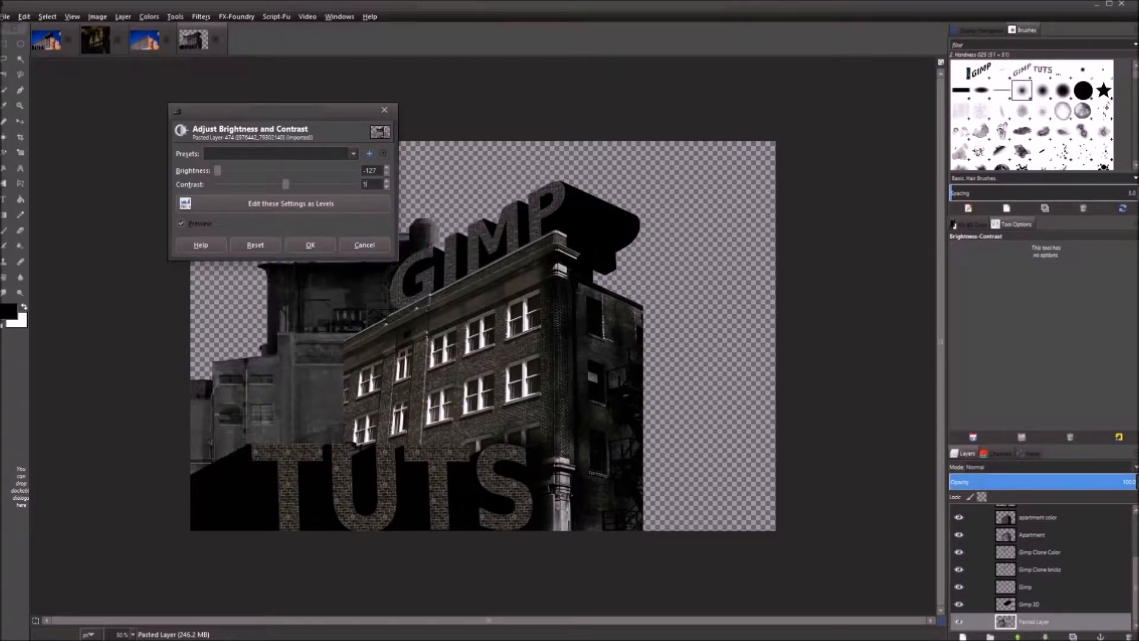
{"action": "type", "text": "28"}
{"action": "key", "text": "shift+Tab"}
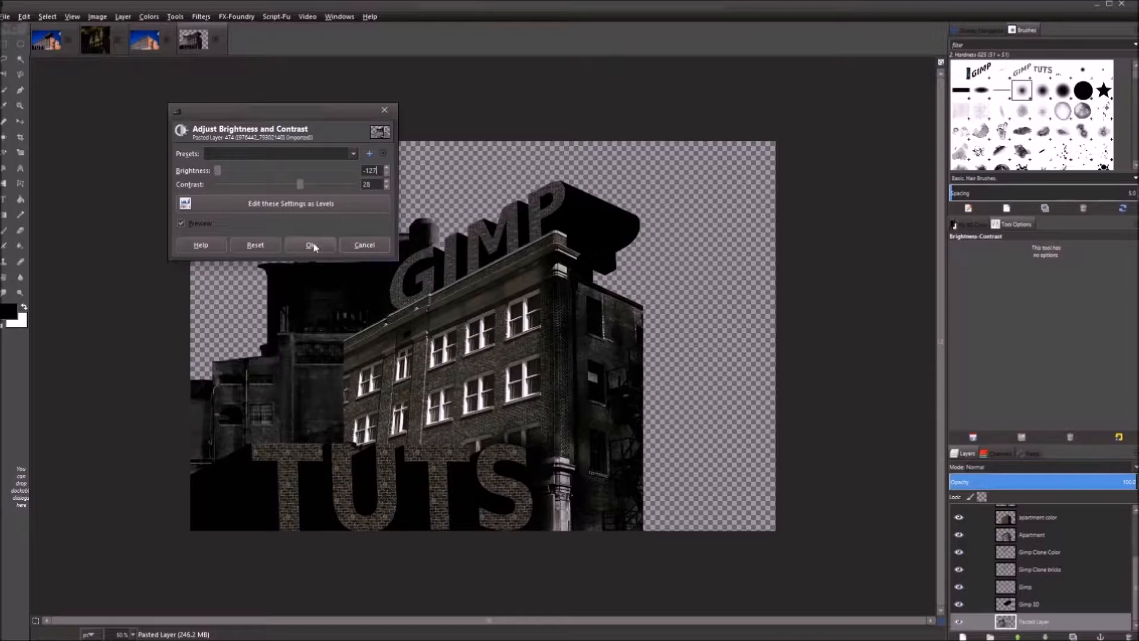
{"action": "left_click", "coordinate": [312, 245]}
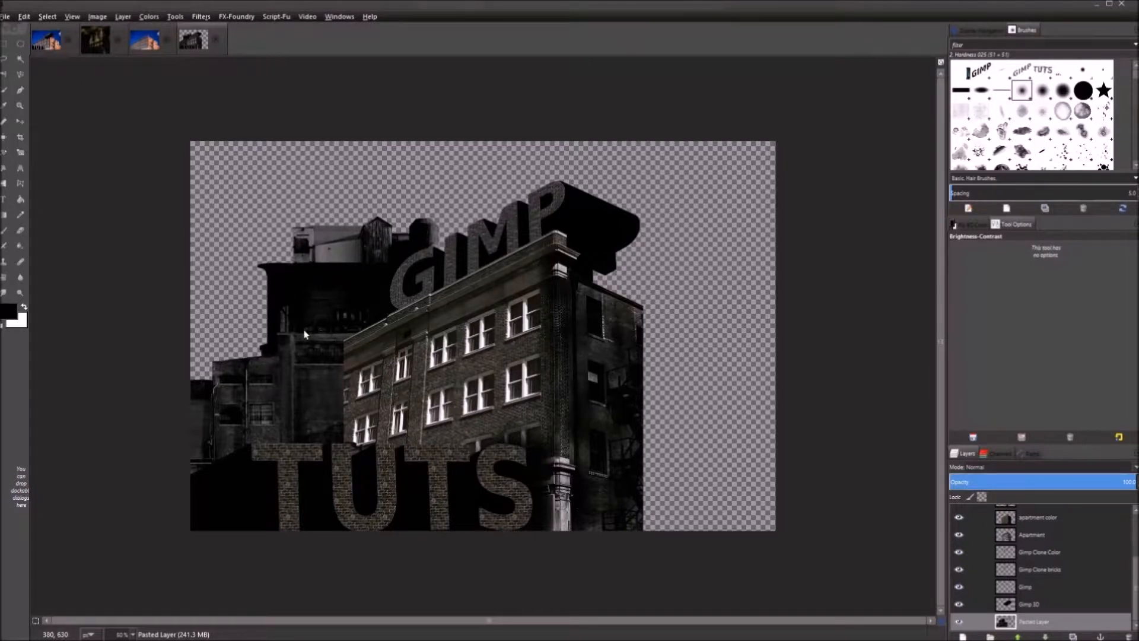
{"action": "left_click", "coordinate": [537, 337]}
{"action": "left_click", "coordinate": [364, 244]}
{"action": "left_click", "coordinate": [20, 121]}
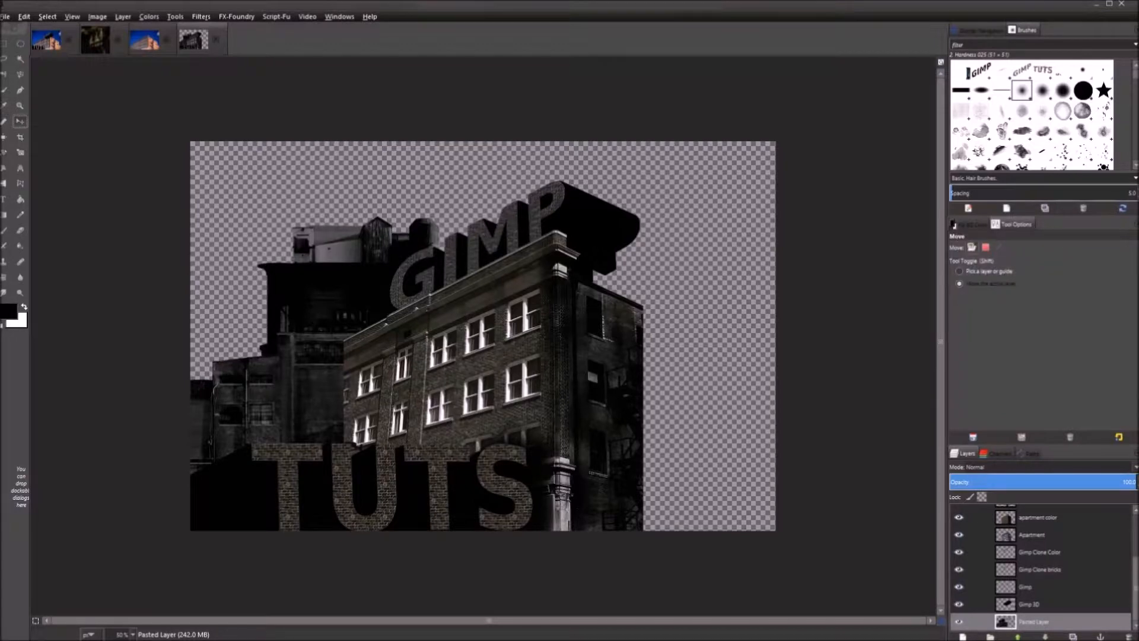
{"action": "left_click", "coordinate": [1094, 619]}
{"action": "scroll", "coordinate": [614, 470], "scroll_direction": "up", "scroll_amount": 2}
{"action": "scroll", "coordinate": [613, 472], "scroll_direction": "down", "scroll_amount": 1}
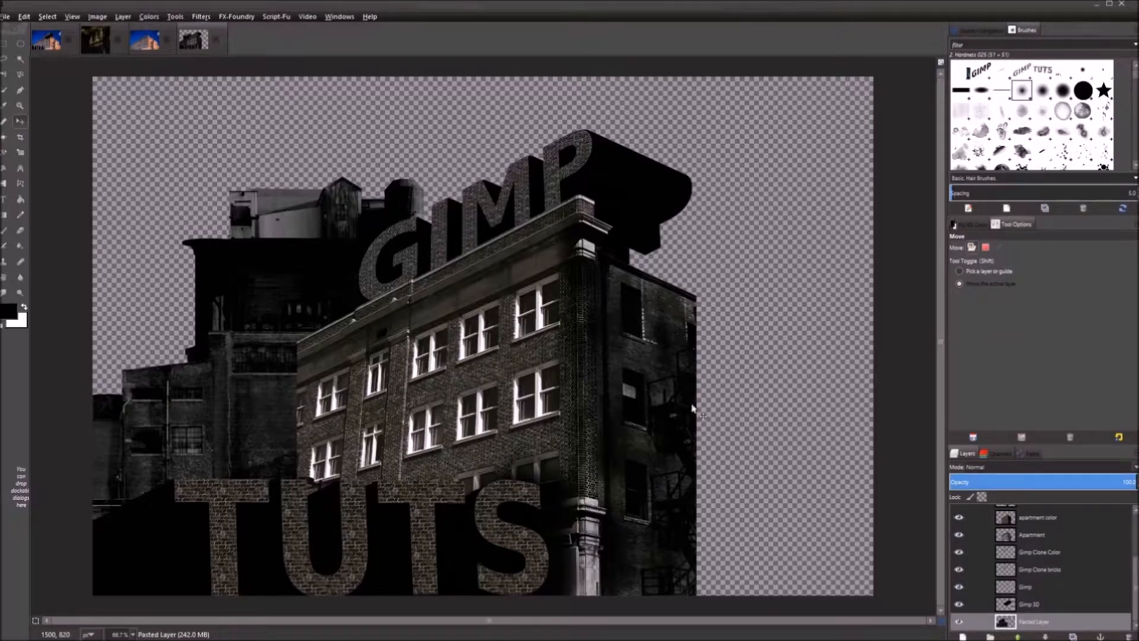
{"action": "left_click", "coordinate": [6, 16]}
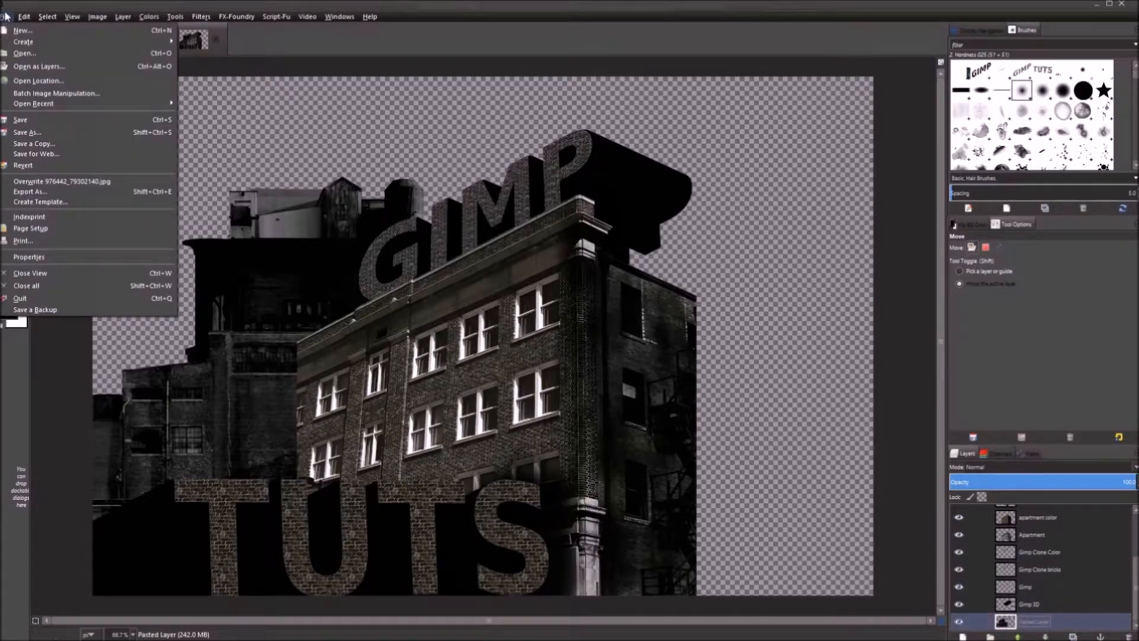
{"action": "left_click", "coordinate": [37, 70]}
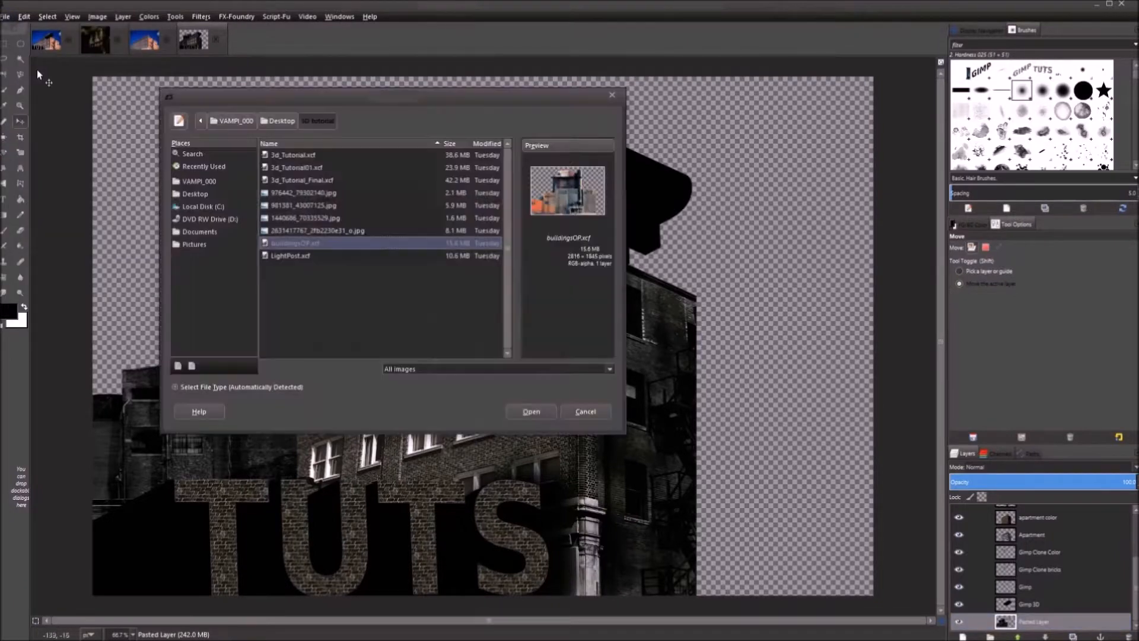
{"action": "left_click", "coordinate": [326, 218]}
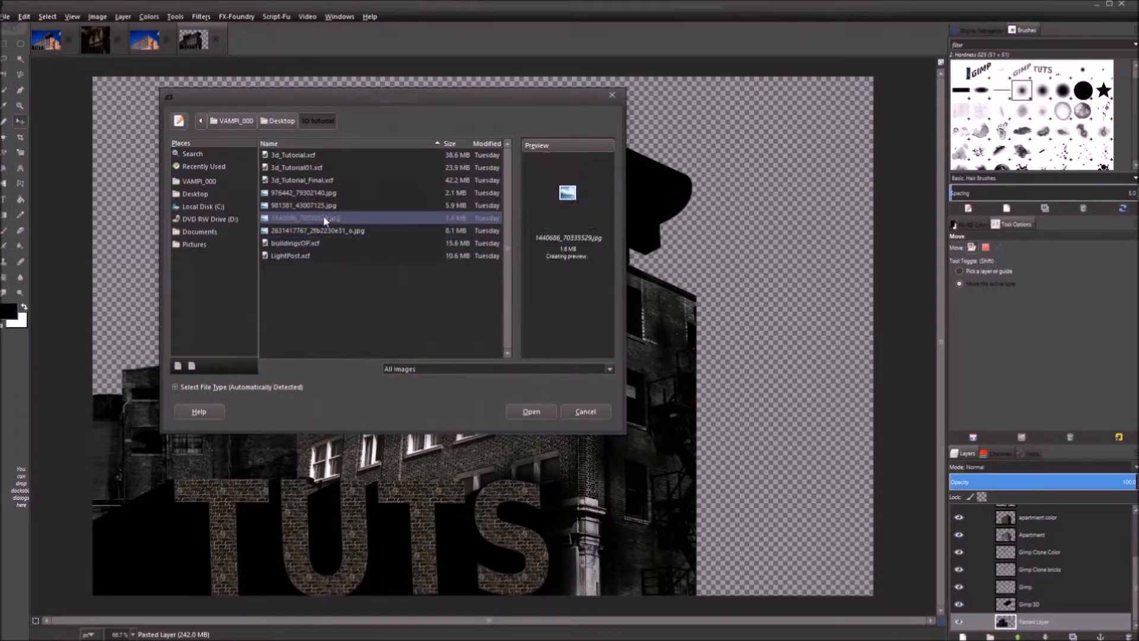
{"action": "left_click", "coordinate": [322, 206]}
{"action": "left_click", "coordinate": [321, 192]}
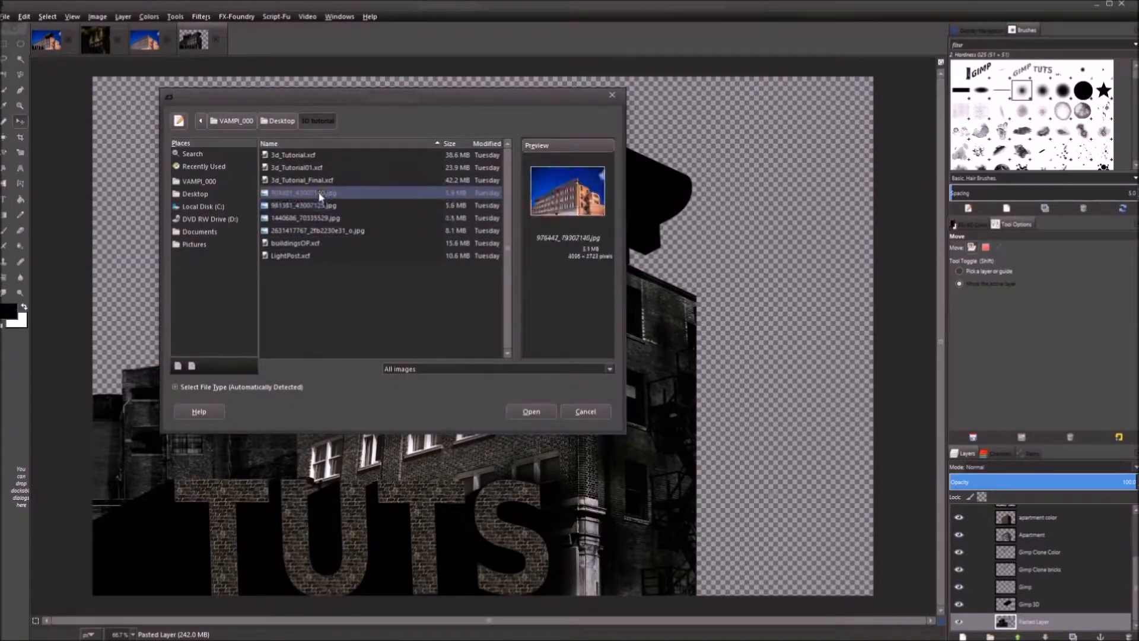
{"action": "left_click", "coordinate": [343, 230]}
{"action": "left_click", "coordinate": [582, 209]}
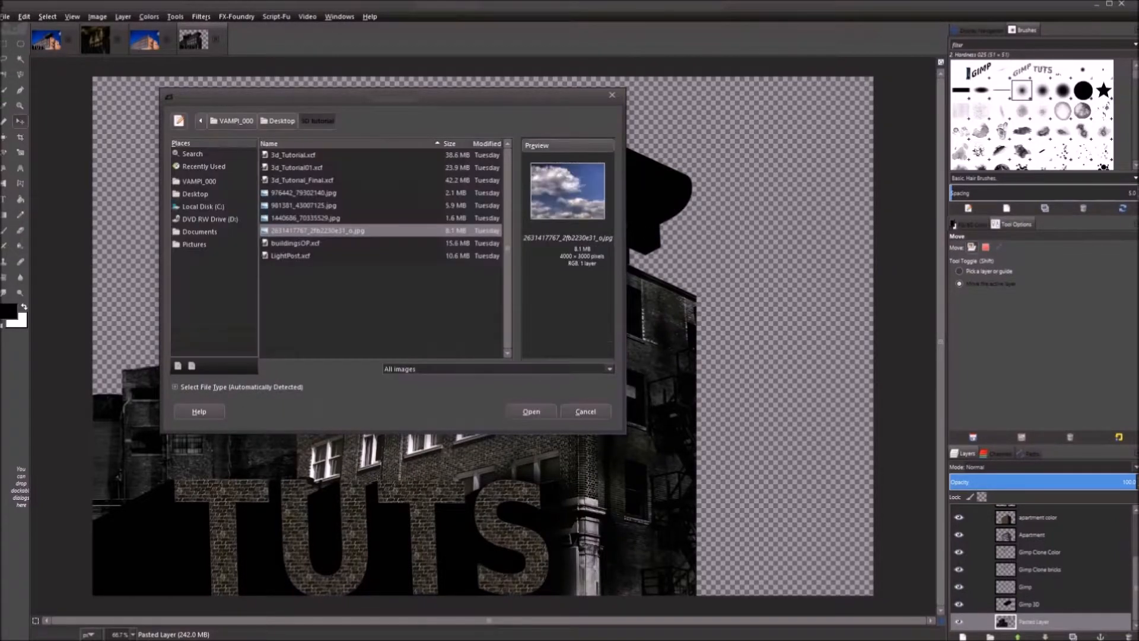
{"action": "left_click", "coordinate": [531, 411]}
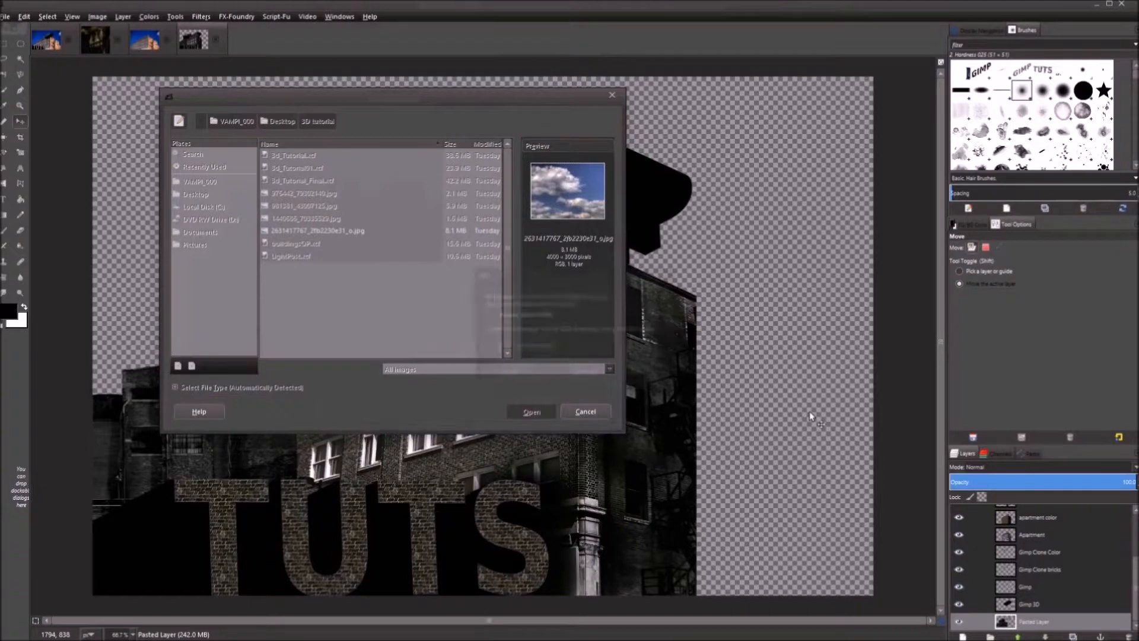
{"action": "left_click", "coordinate": [587, 377]}
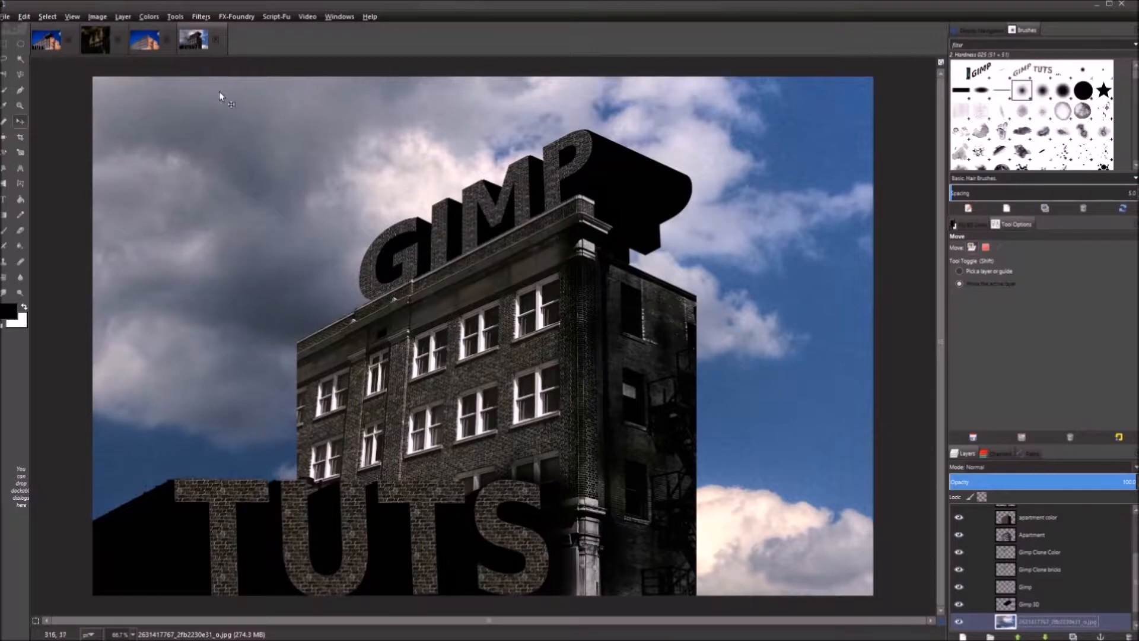
Desaturate the sky photo layer using the Luminosity shade of gray and lower it beneath the factory layer
{"action": "left_click", "coordinate": [148, 18]}
{"action": "left_click", "coordinate": [217, 135]}
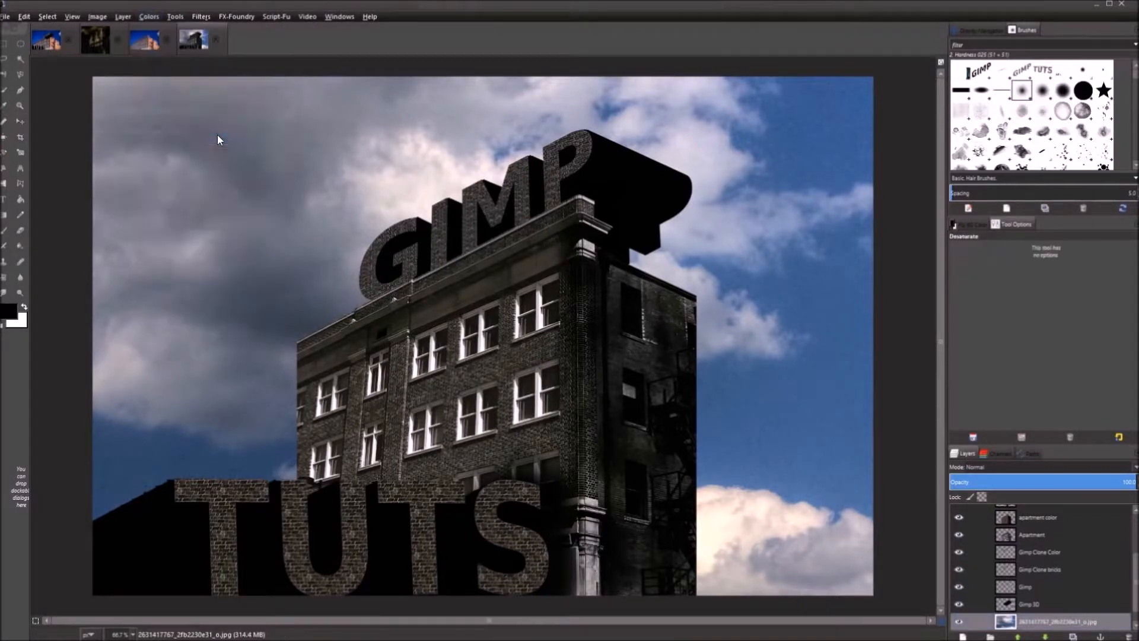
{"action": "left_click", "coordinate": [123, 159]}
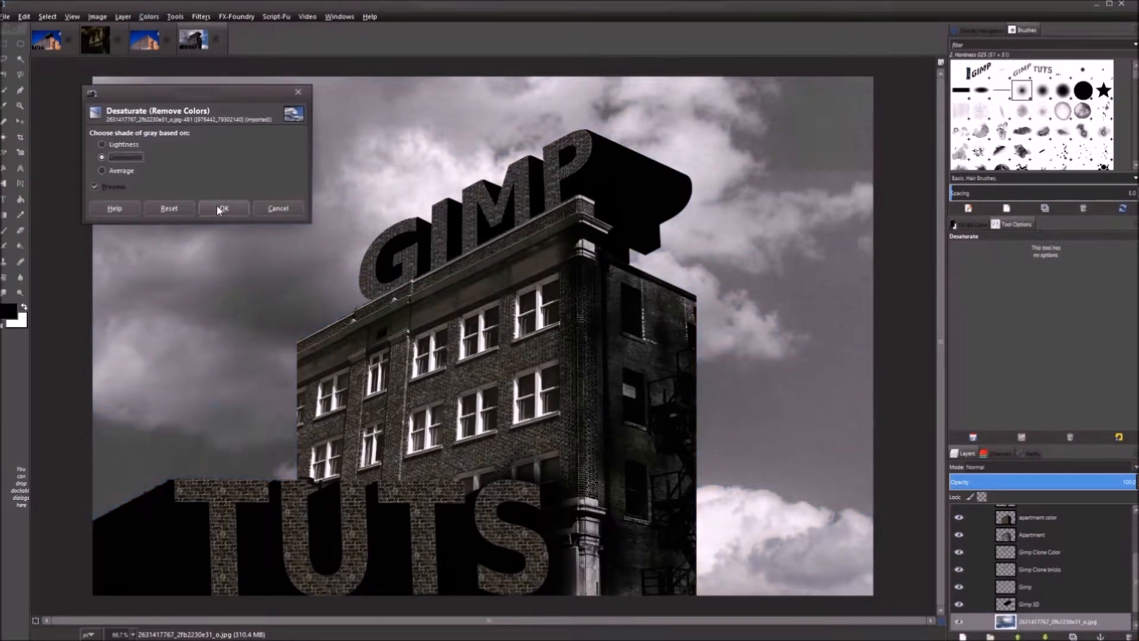
{"action": "left_click", "coordinate": [223, 209]}
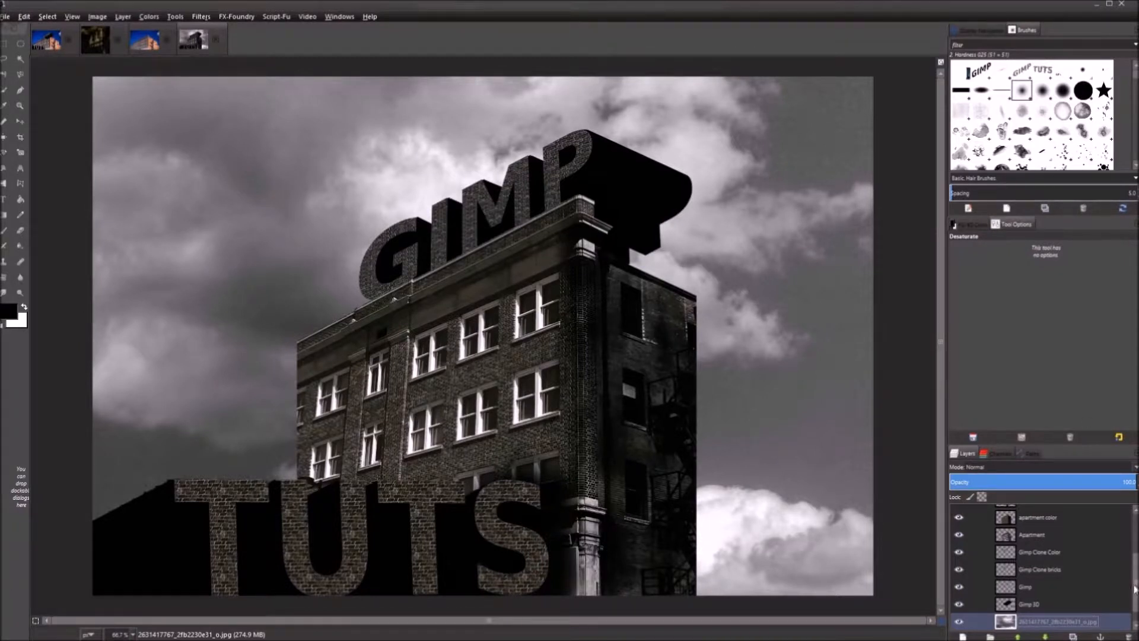
{"action": "left_click", "coordinate": [1048, 636]}
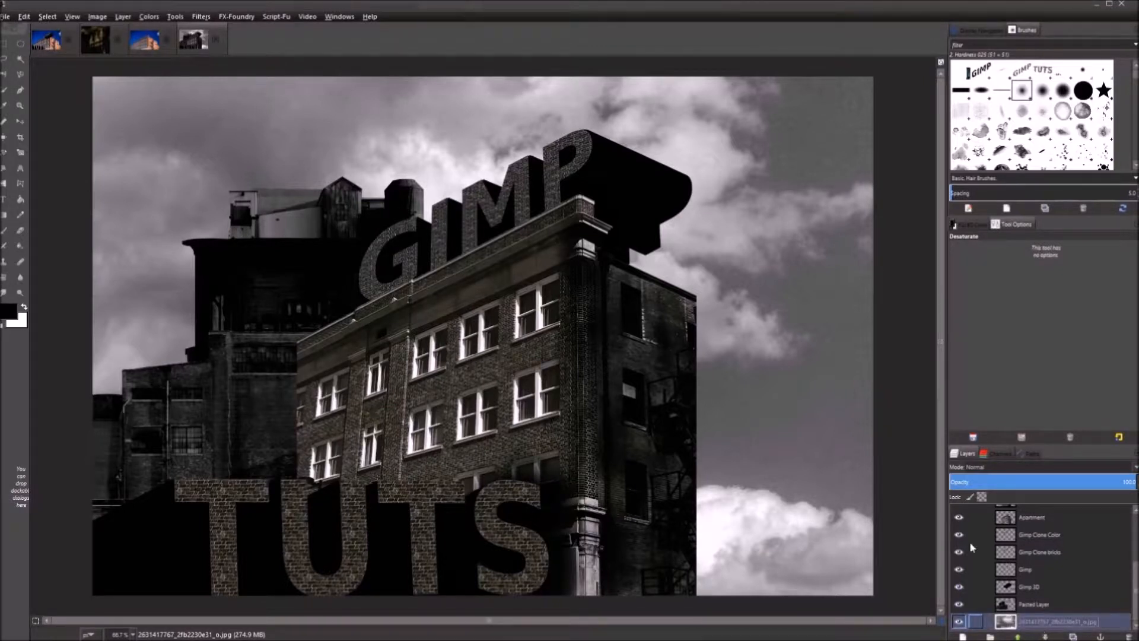
Create a transparent layer named "cloud color" directly above the sky photo layer
{"action": "left_click", "coordinate": [962, 636]}
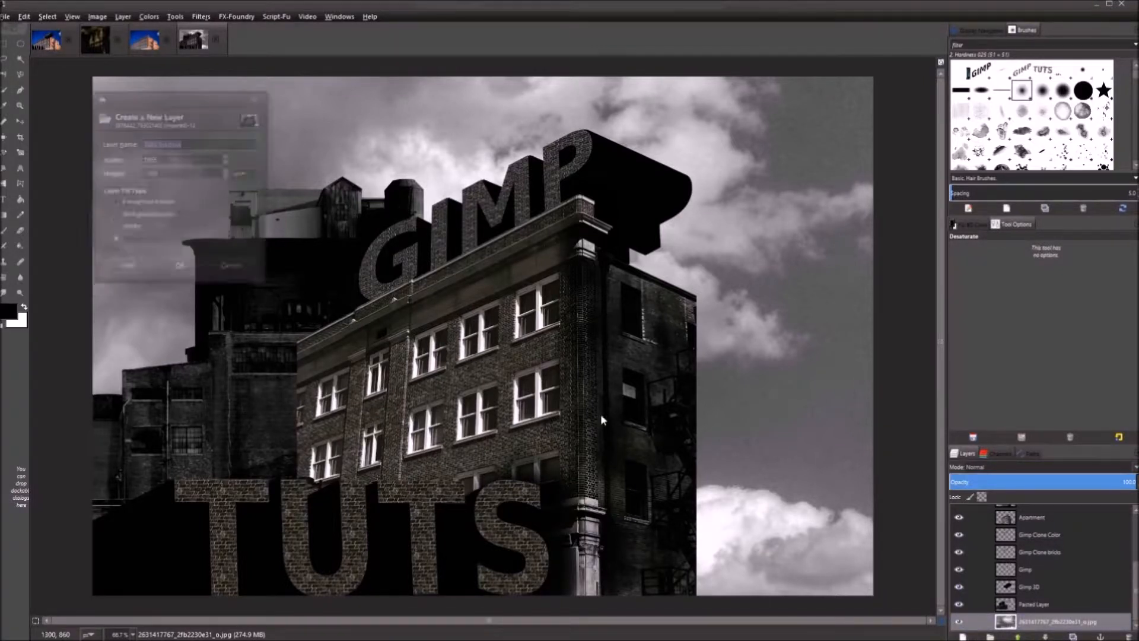
{"action": "type", "text": "G"}
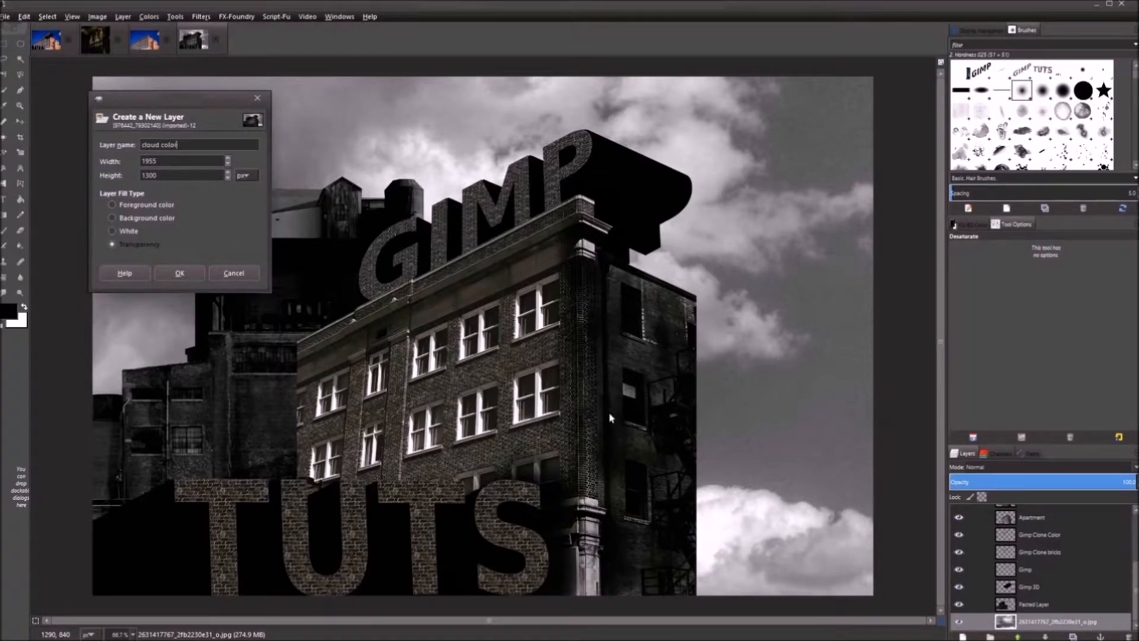
{"action": "key", "text": "Return"}
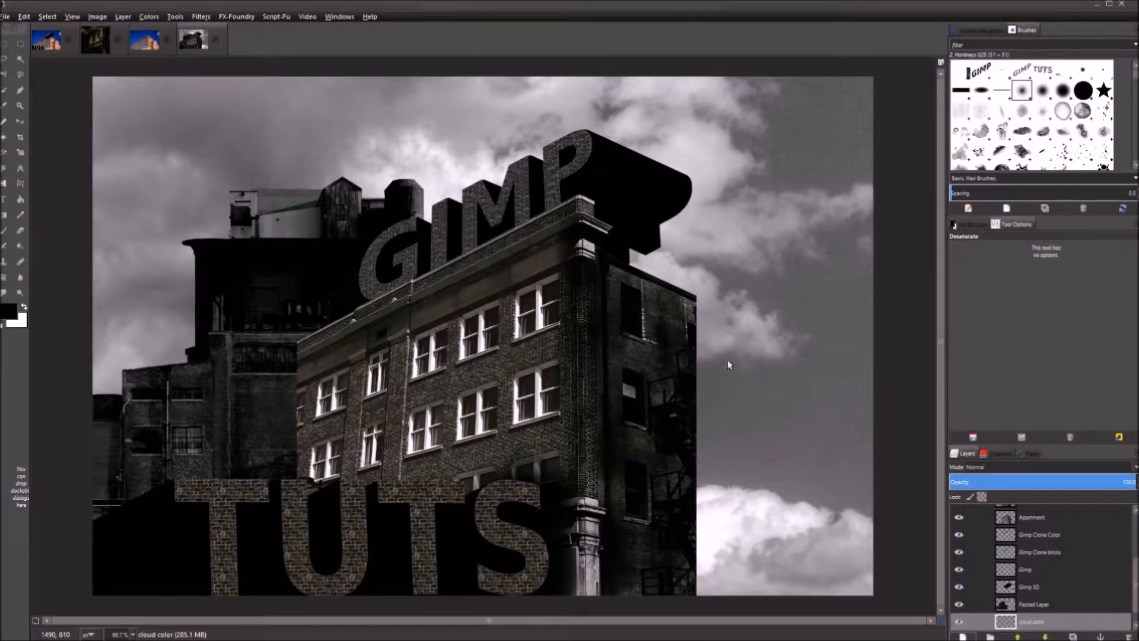
Set the foreground color to 0f0d08 and bucket-fill the whole cloud color layer with it
{"action": "left_click", "coordinate": [12, 312]}
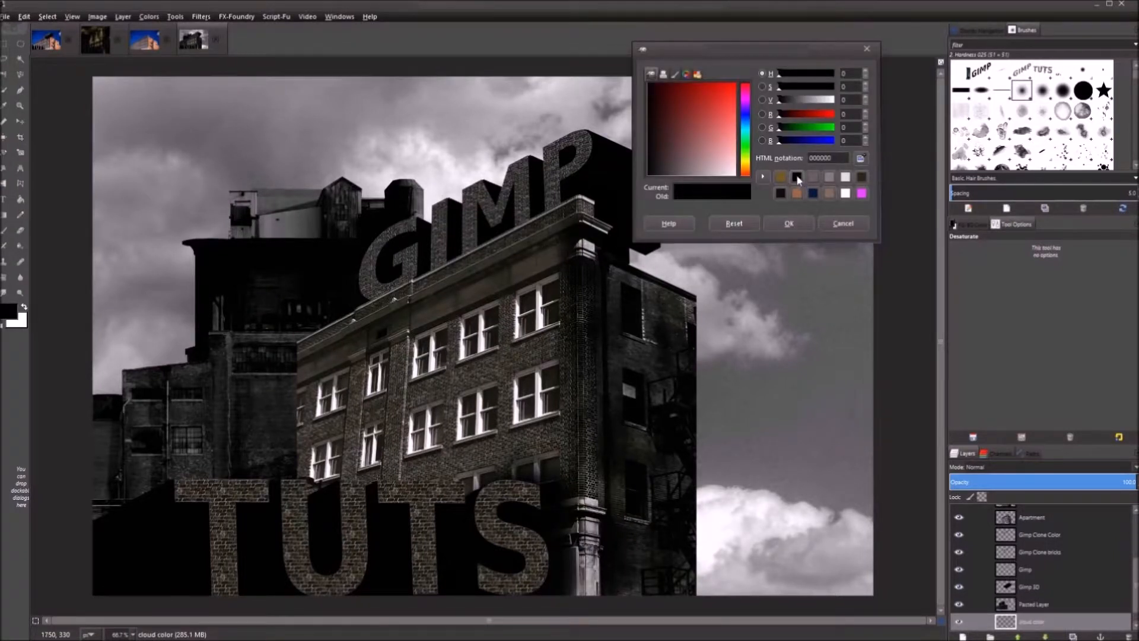
{"action": "left_click", "coordinate": [781, 193]}
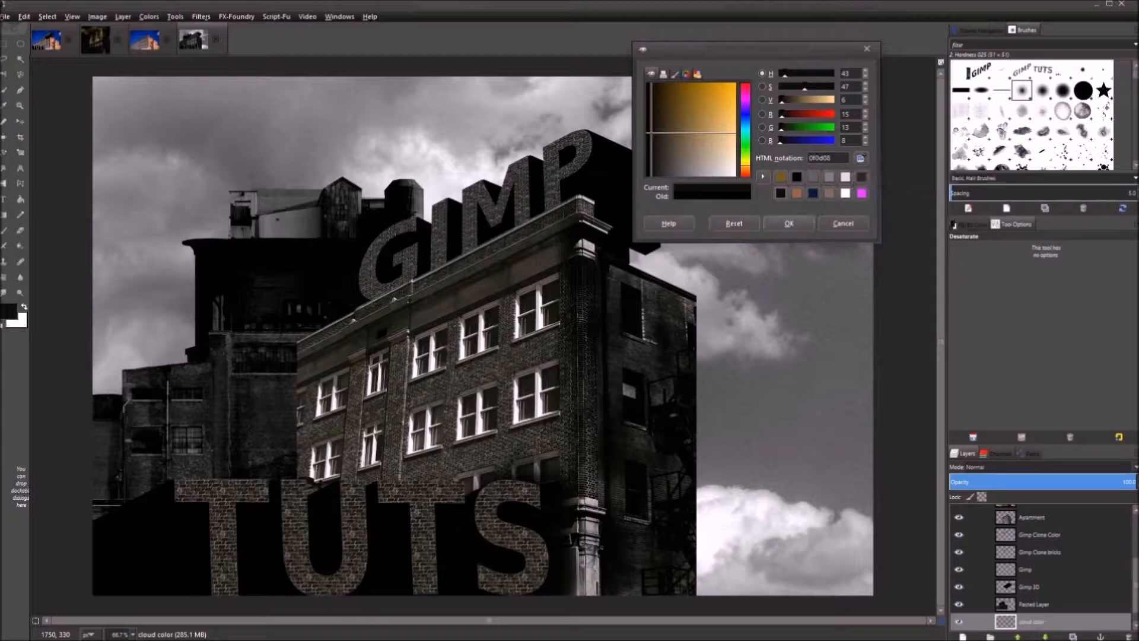
{"action": "left_click", "coordinate": [789, 223]}
{"action": "left_click", "coordinate": [20, 198]}
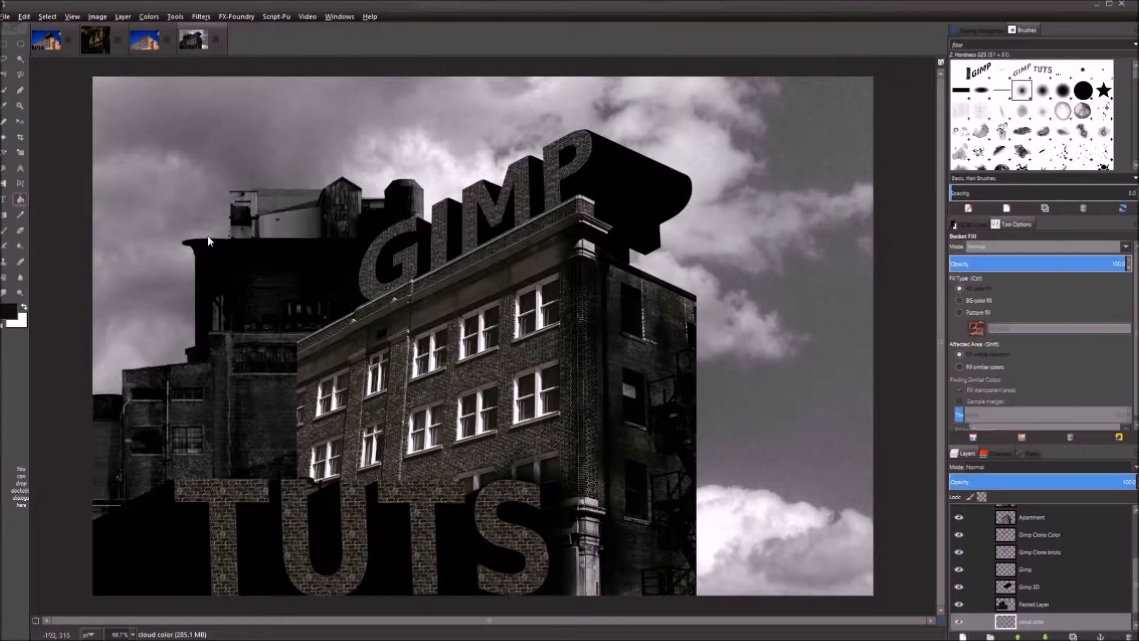
{"action": "left_click", "coordinate": [793, 342]}
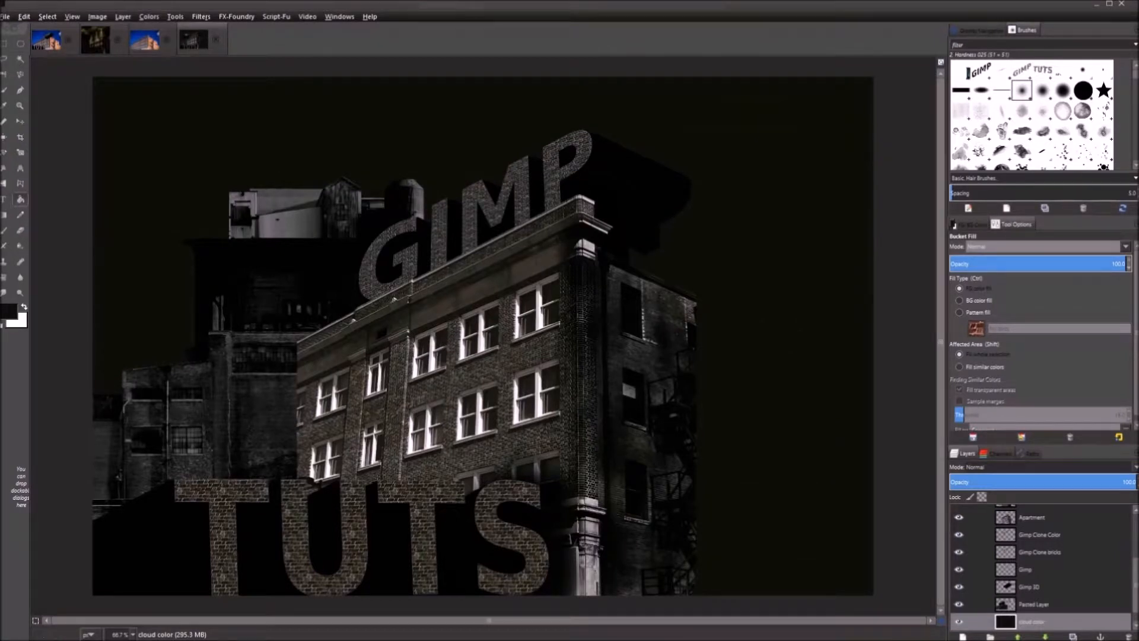
Set the cloud color layer's blend mode to Color and its opacity to 50
{"action": "left_click", "coordinate": [1047, 467]}
{"action": "left_click", "coordinate": [1004, 442]}
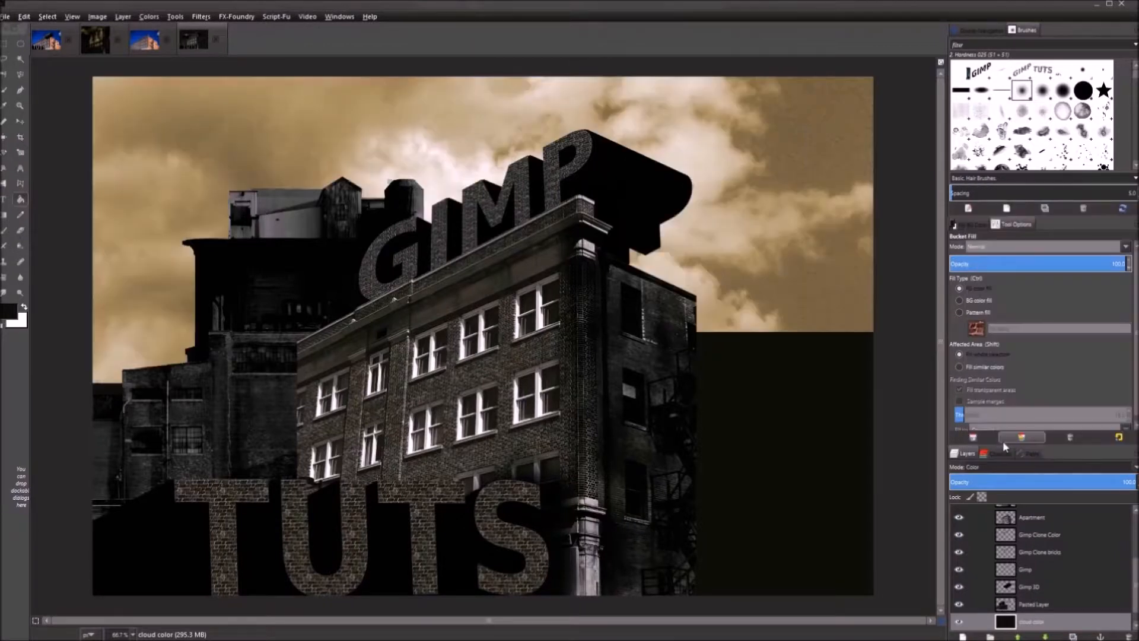
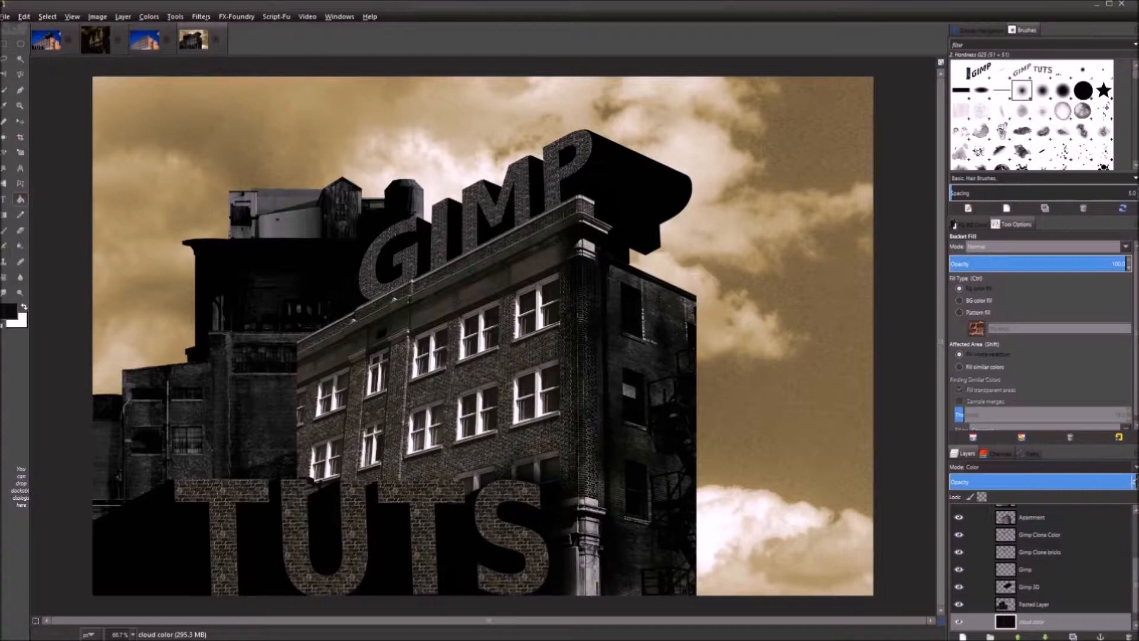
{"action": "left_click_drag", "start_coordinate": [1130, 482], "coordinate": [1042, 481]}
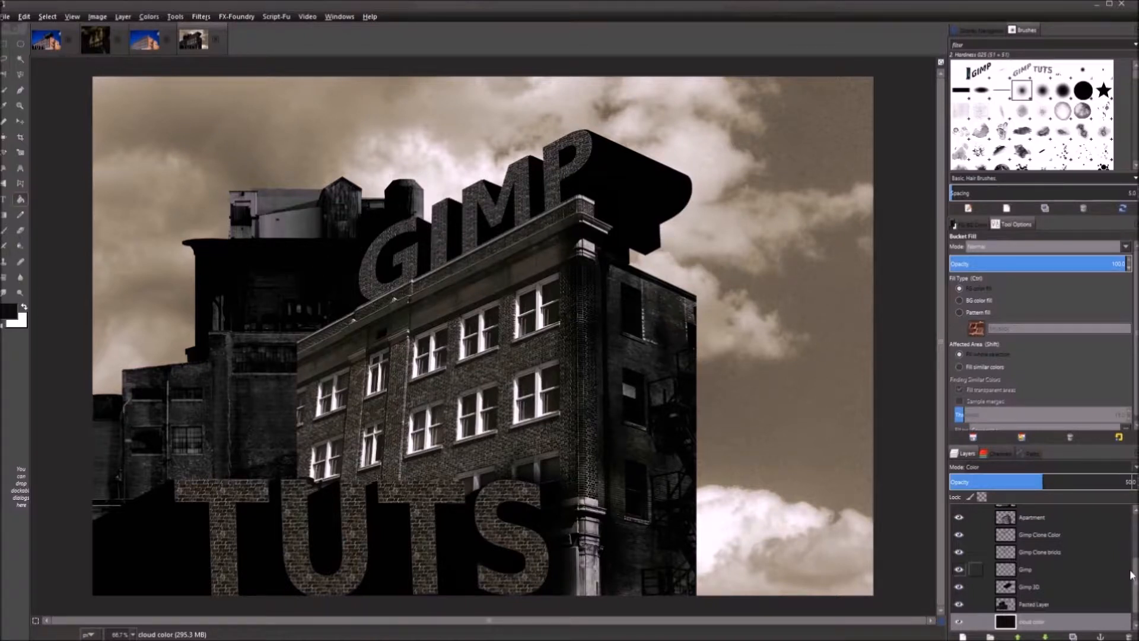
Rename the sky photo layer at the base of the layer stack as "clouds"
{"action": "scroll", "coordinate": [973, 567], "scroll_direction": "down", "scroll_amount": 1}
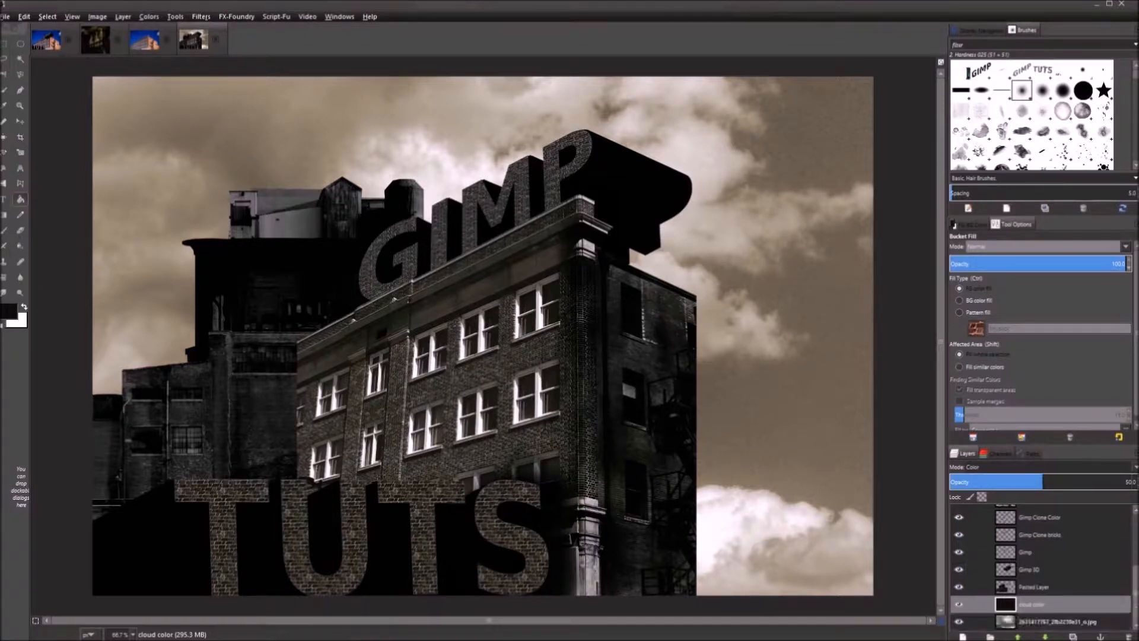
{"action": "left_click", "coordinate": [1034, 624]}
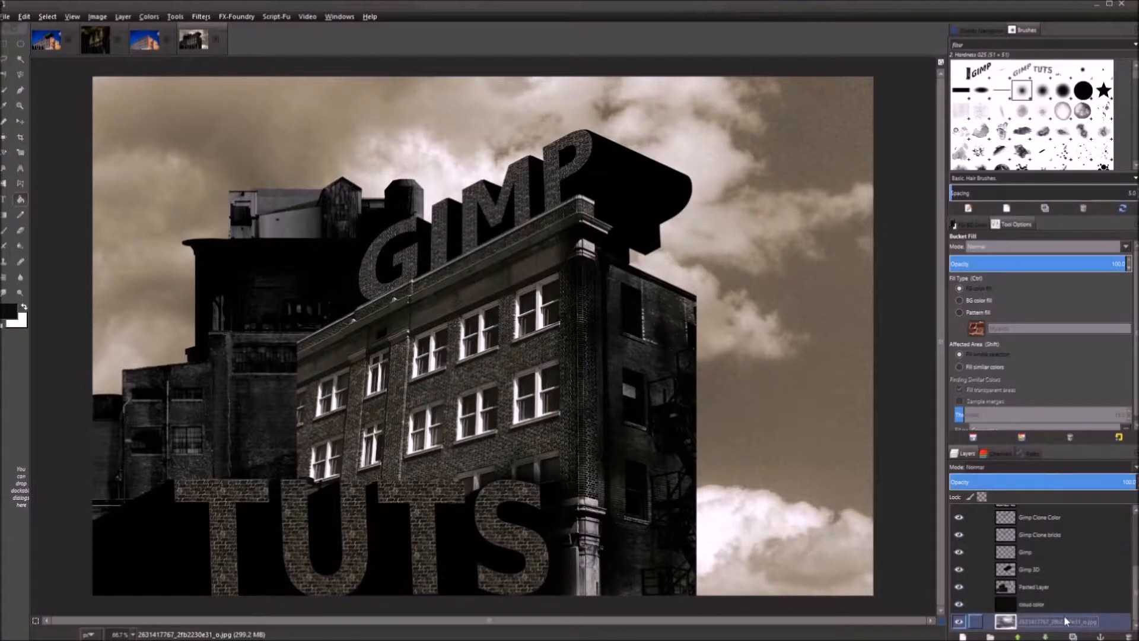
{"action": "double_click", "coordinate": [1035, 622]}
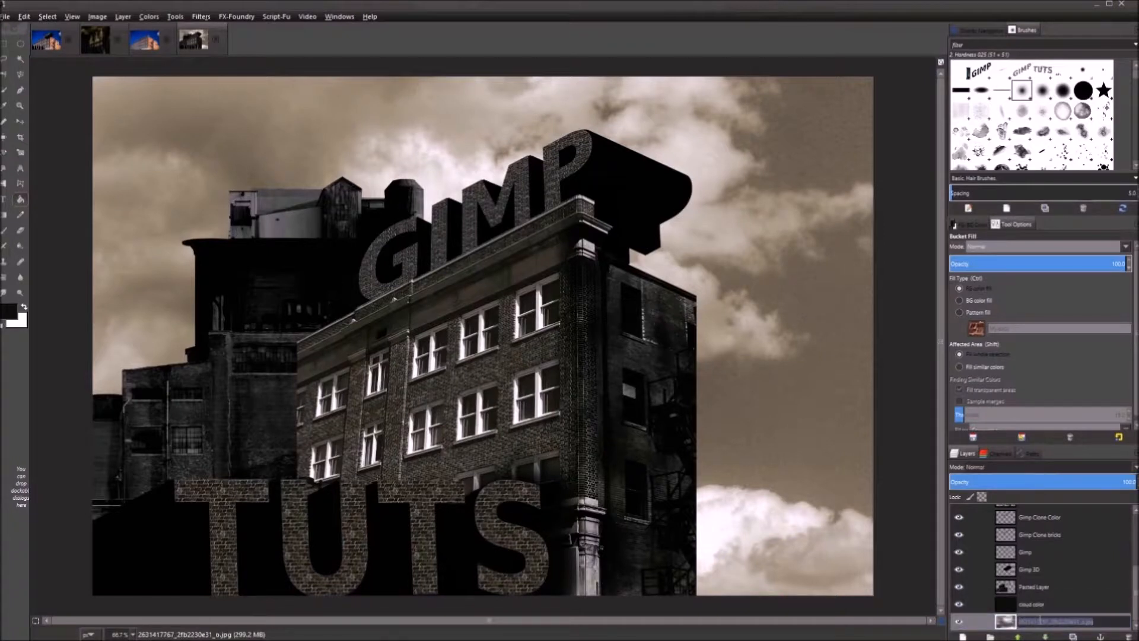
{"action": "type", "text": "blouds"}
{"action": "key", "text": "Return"}
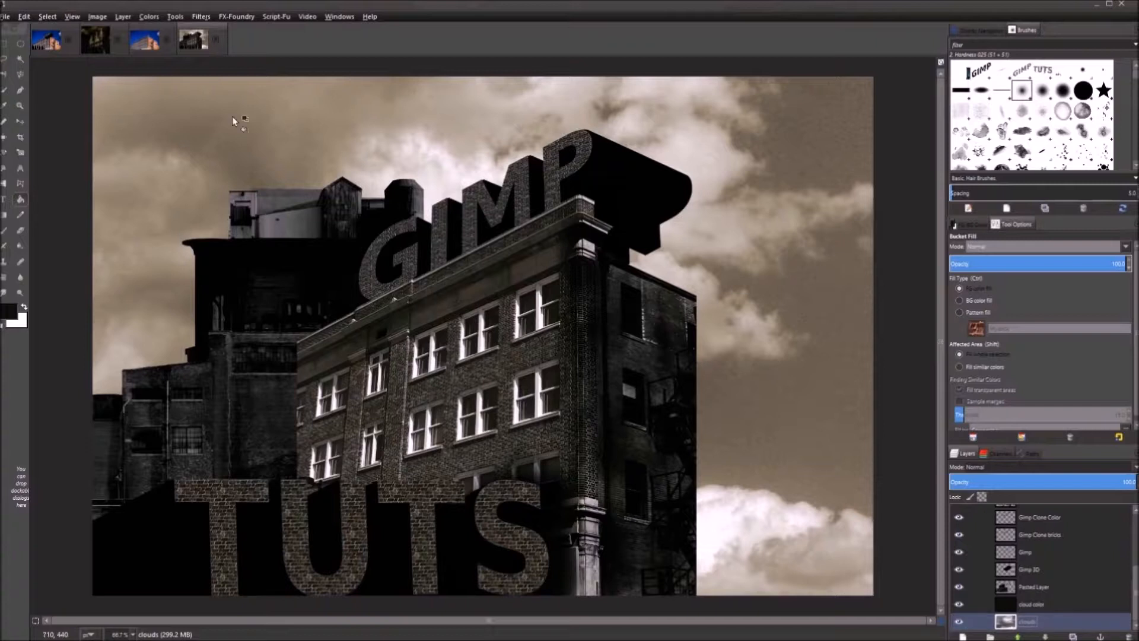
Darken the clouds layer with Brightness-Contrast at brightness -127 and contrast 40
{"action": "left_click", "coordinate": [149, 17]}
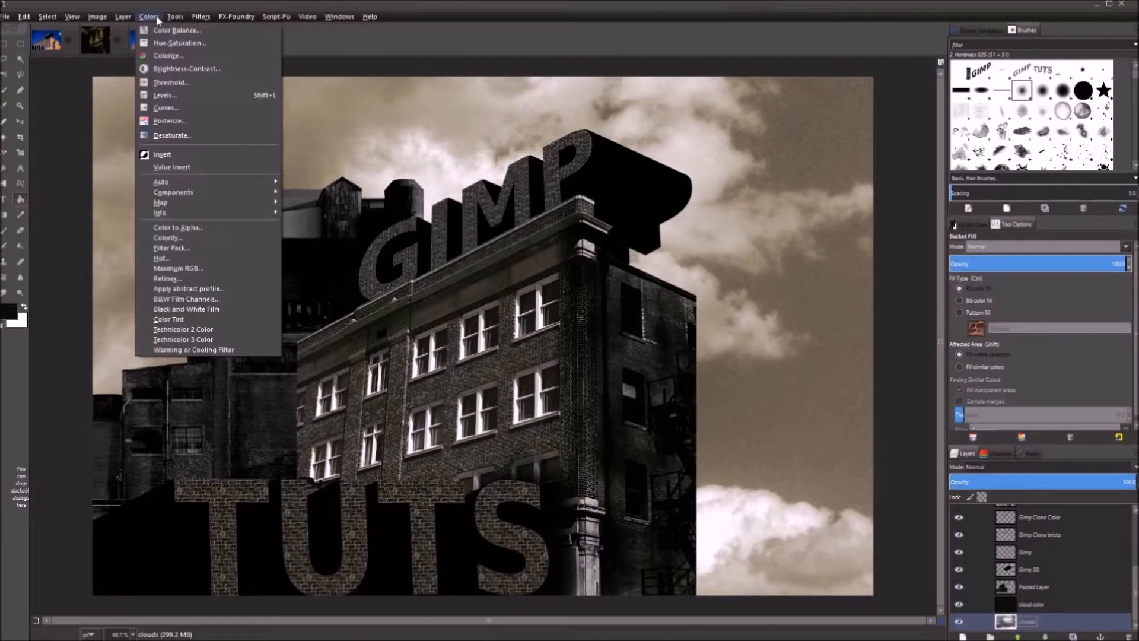
{"action": "left_click", "coordinate": [194, 70]}
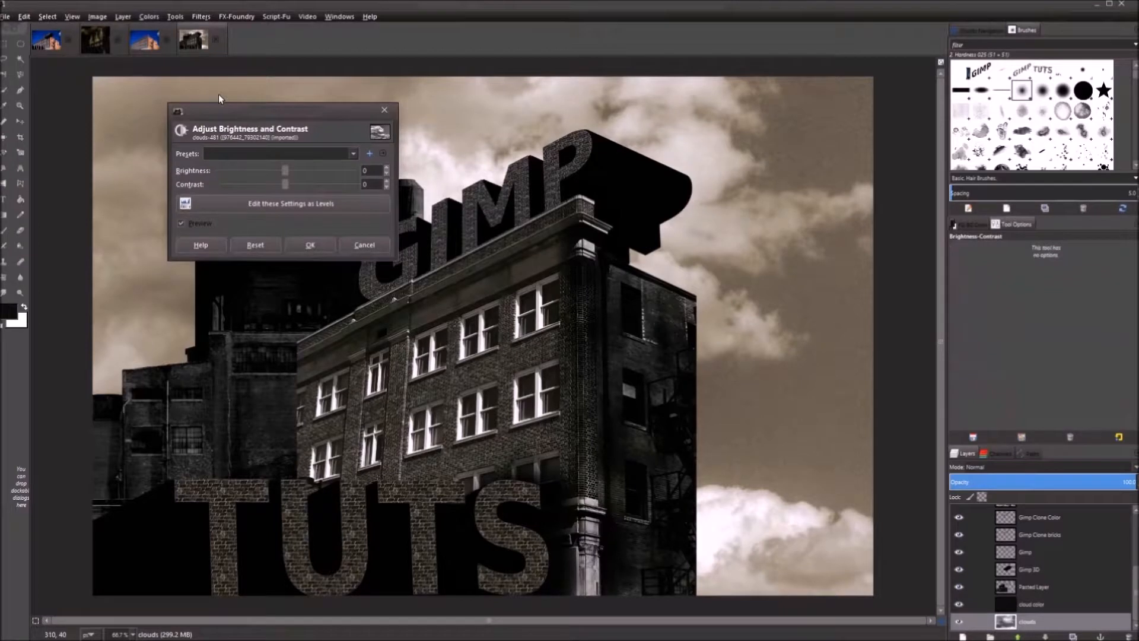
{"action": "left_click_drag", "start_coordinate": [293, 108], "coordinate": [300, 106]}
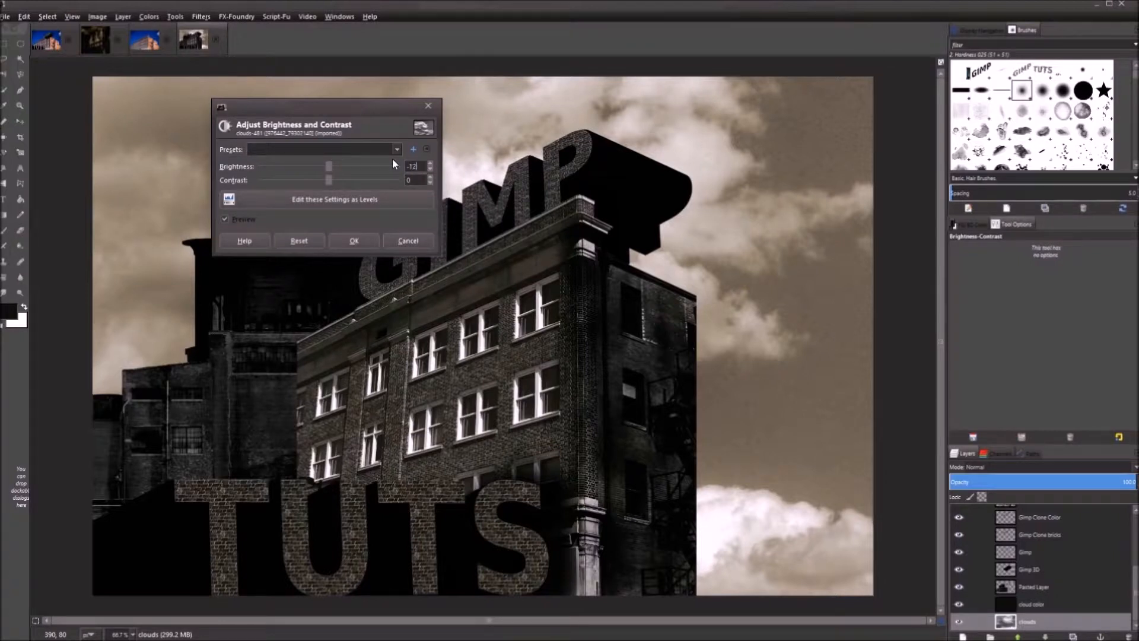
{"action": "left_click", "coordinate": [417, 177]}
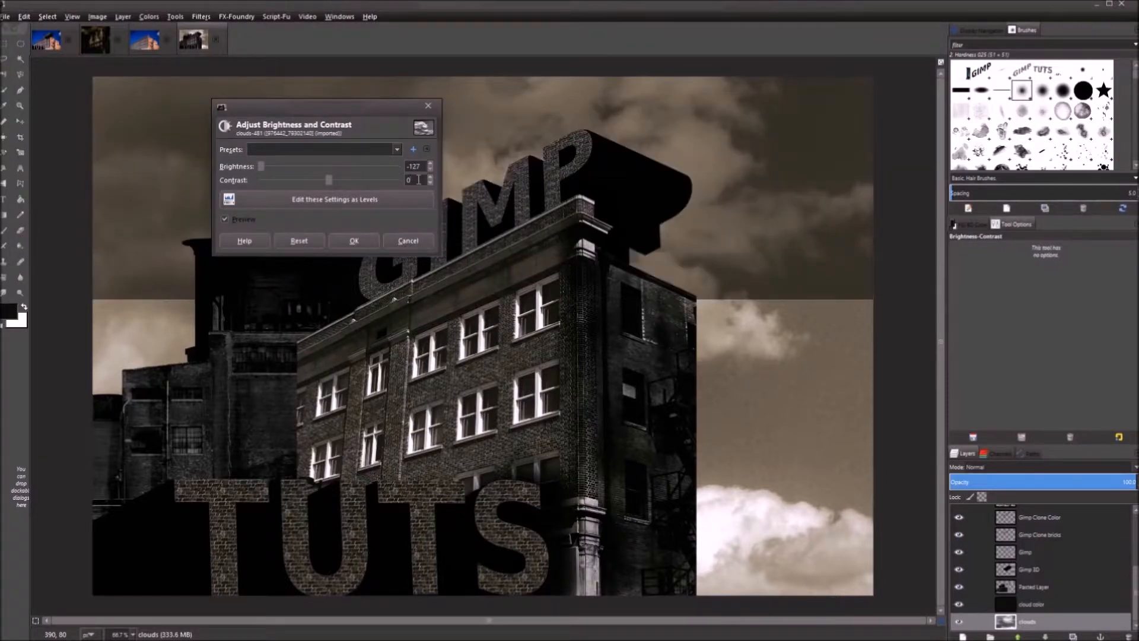
{"action": "type", "text": "40"}
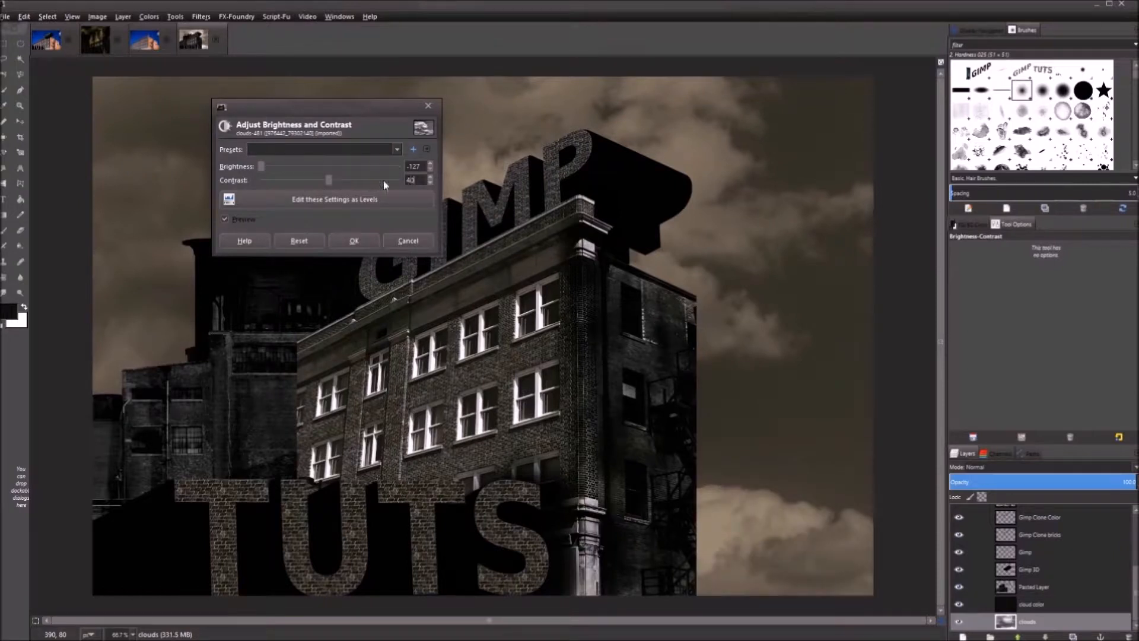
{"action": "left_click", "coordinate": [422, 163]}
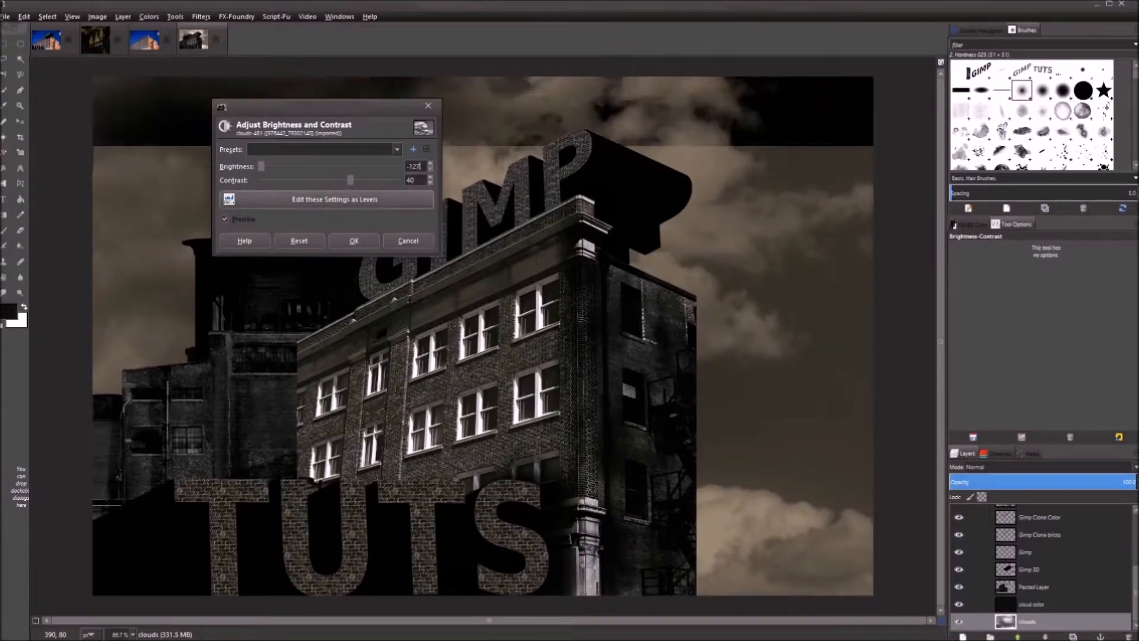
{"action": "left_click", "coordinate": [354, 241]}
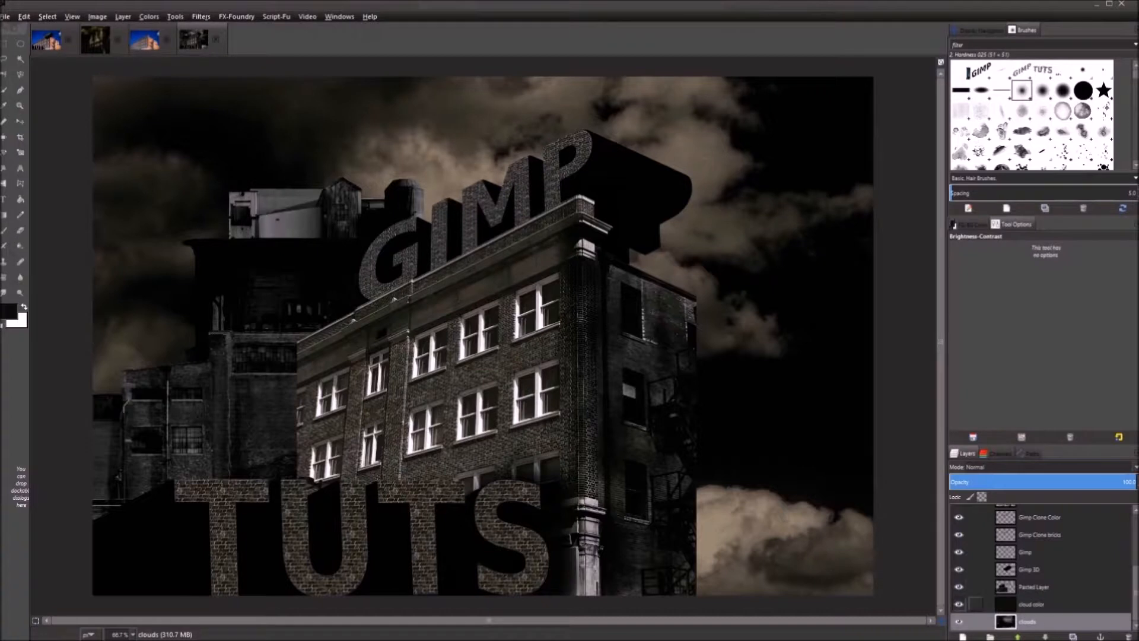
Move the clouds layer upward and slightly left behind the buildings
{"action": "left_click", "coordinate": [1029, 621]}
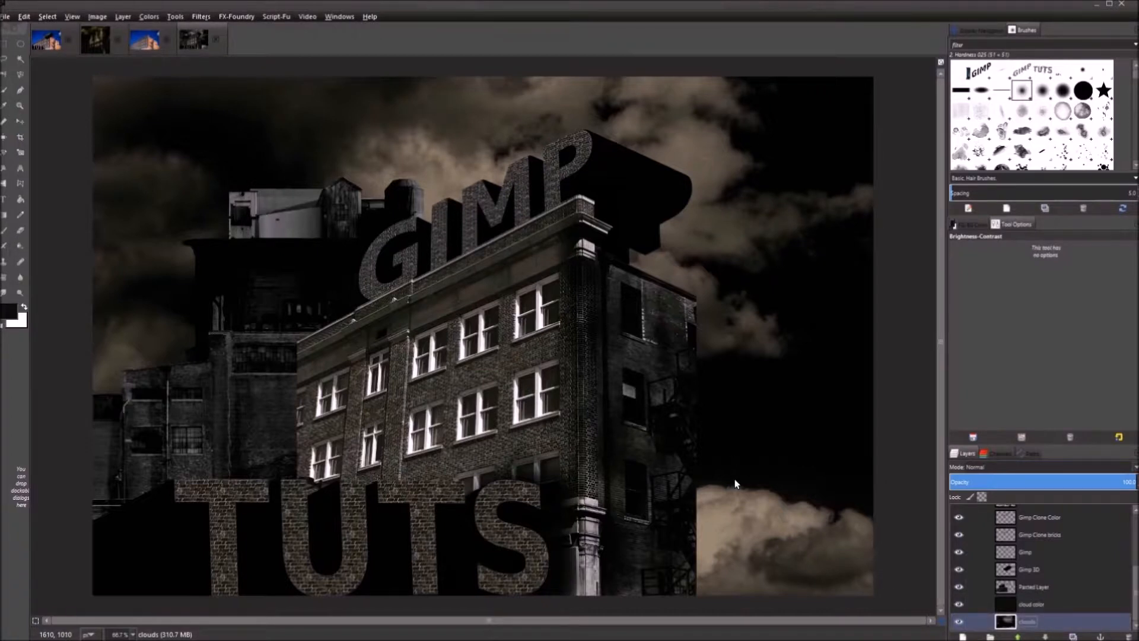
{"action": "key", "text": "m"}
{"action": "left_click_drag", "start_coordinate": [760, 449], "coordinate": [748, 405]}
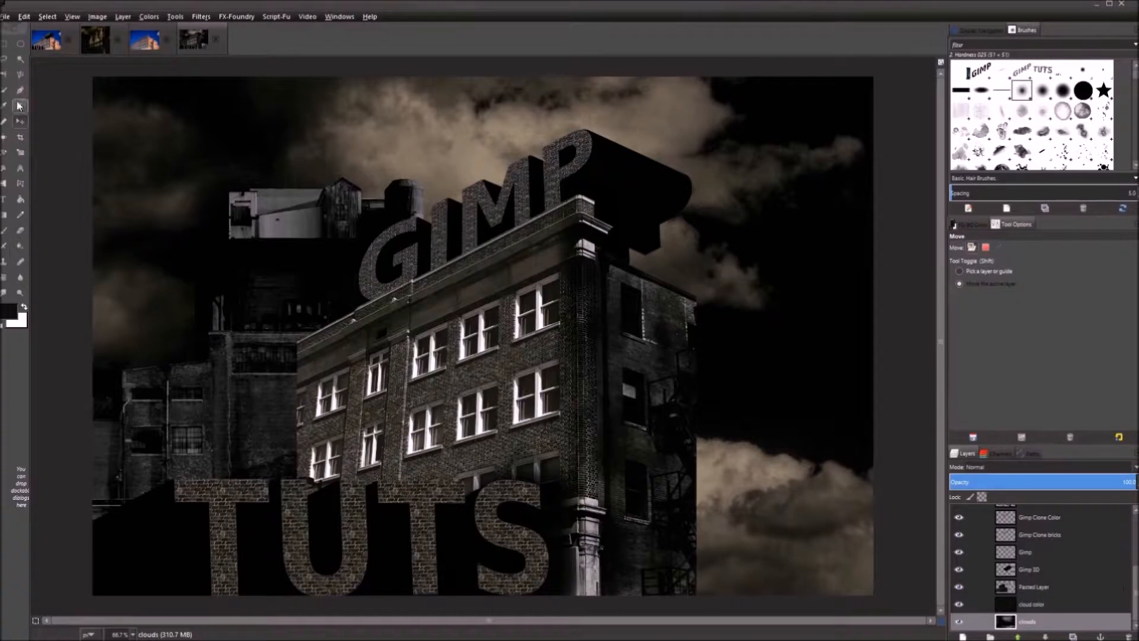
Crop the composite to 1508 × 1300 px from its upper-left corner, cutting off the sky strip beyond the apartment building
{"action": "left_click", "coordinate": [21, 137]}
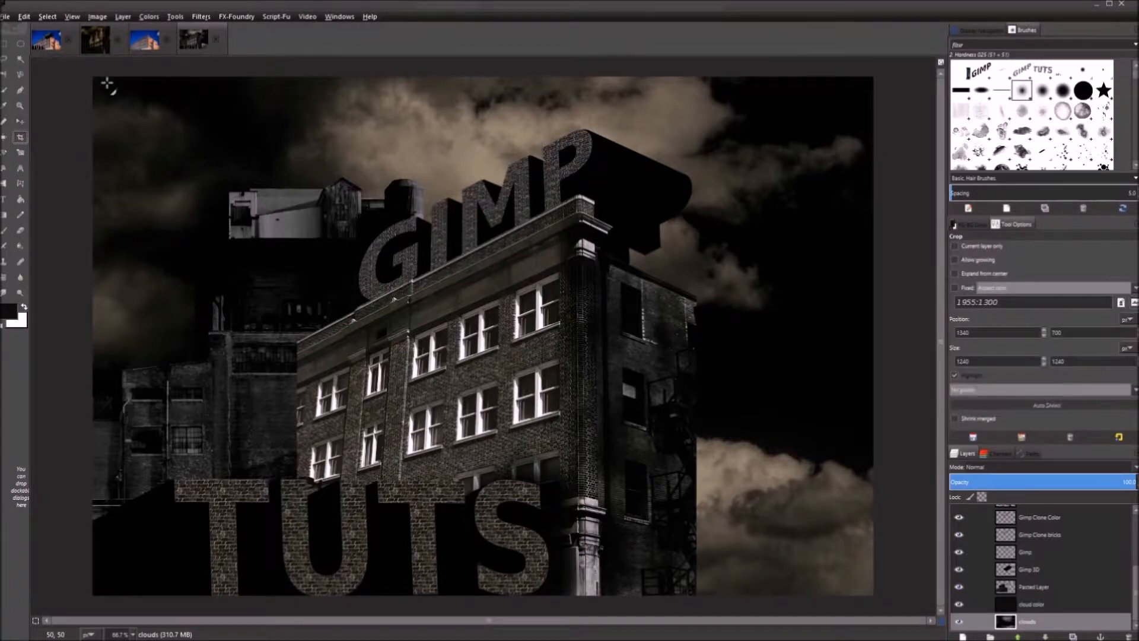
{"action": "left_click_drag", "start_coordinate": [87, 73], "coordinate": [694, 637]}
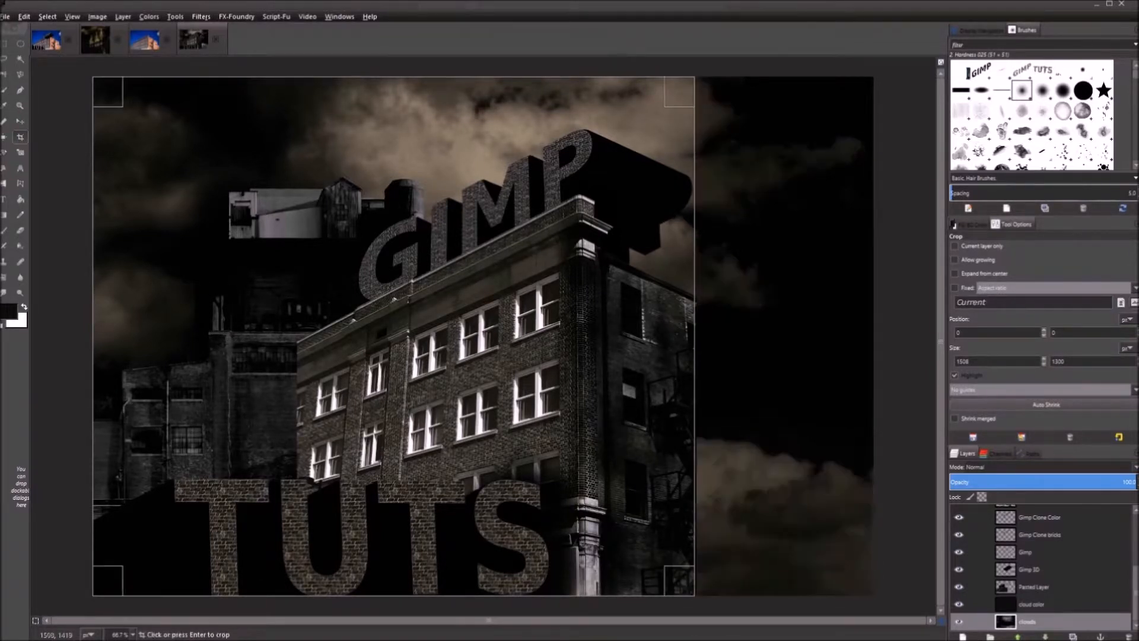
{"action": "key", "text": "Return"}
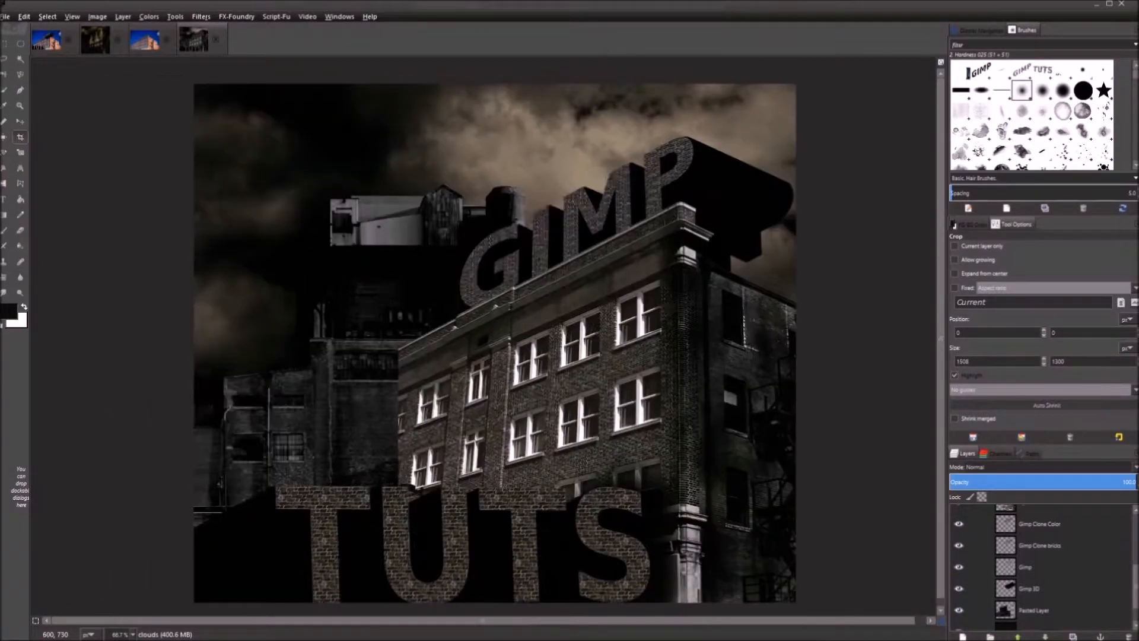
{"action": "left_click_drag", "start_coordinate": [430, 374], "coordinate": [450, 358]}
{"action": "key", "text": "1"}
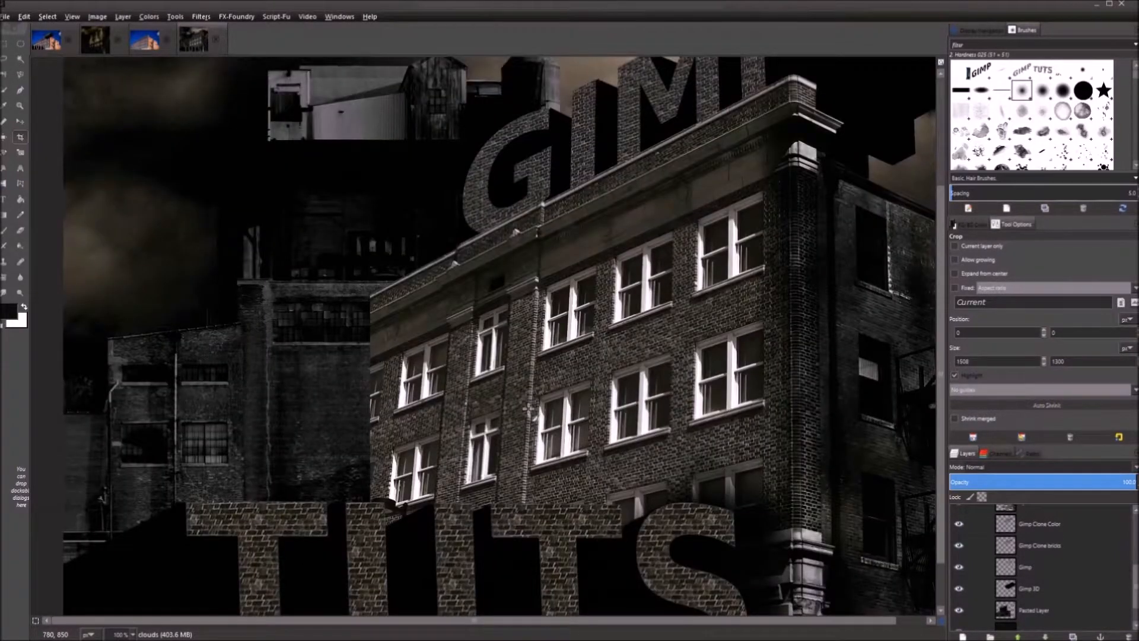
{"action": "key", "text": "minus"}
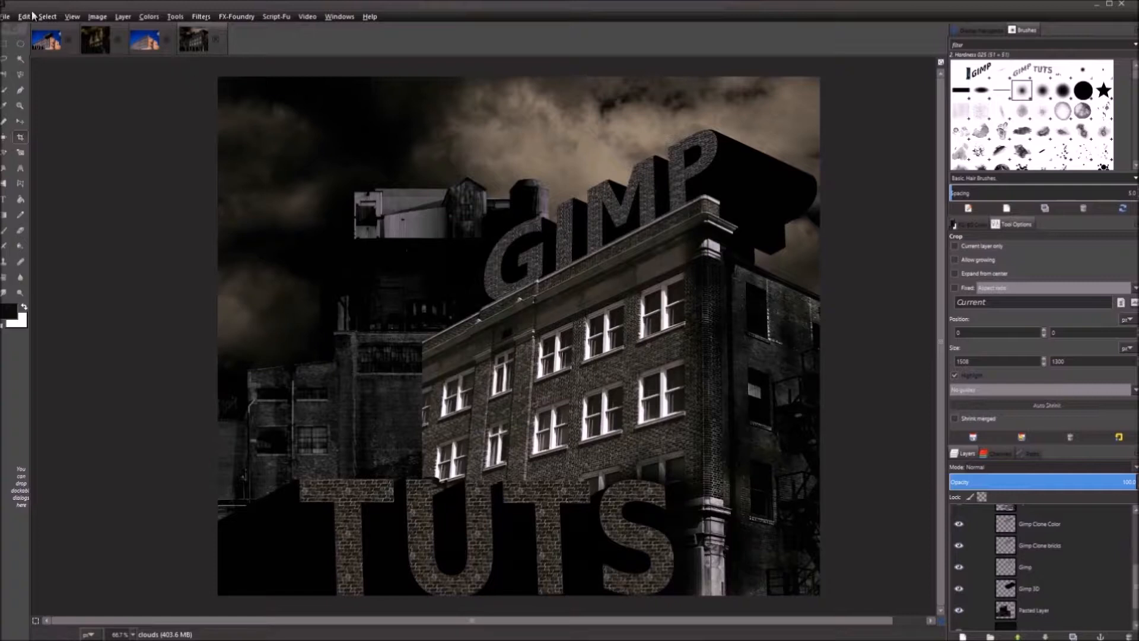
Open the image LightPost.xcf from the 3D tutorial folder
{"action": "left_click", "coordinate": [6, 17]}
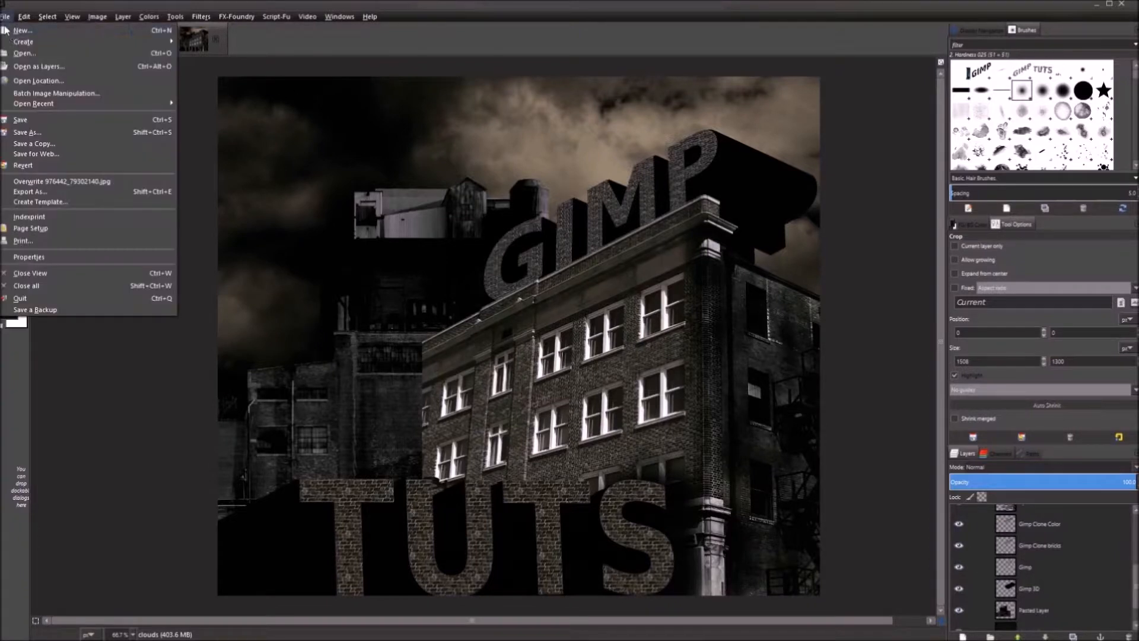
{"action": "left_click", "coordinate": [29, 56]}
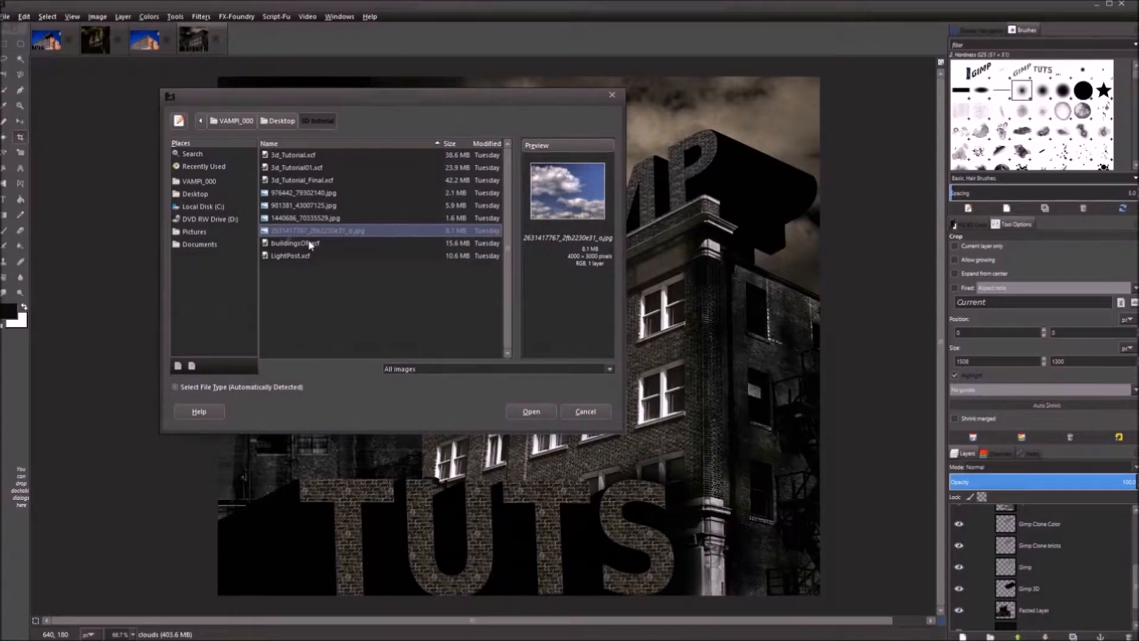
{"action": "left_click", "coordinate": [315, 257]}
{"action": "left_click", "coordinate": [602, 245]}
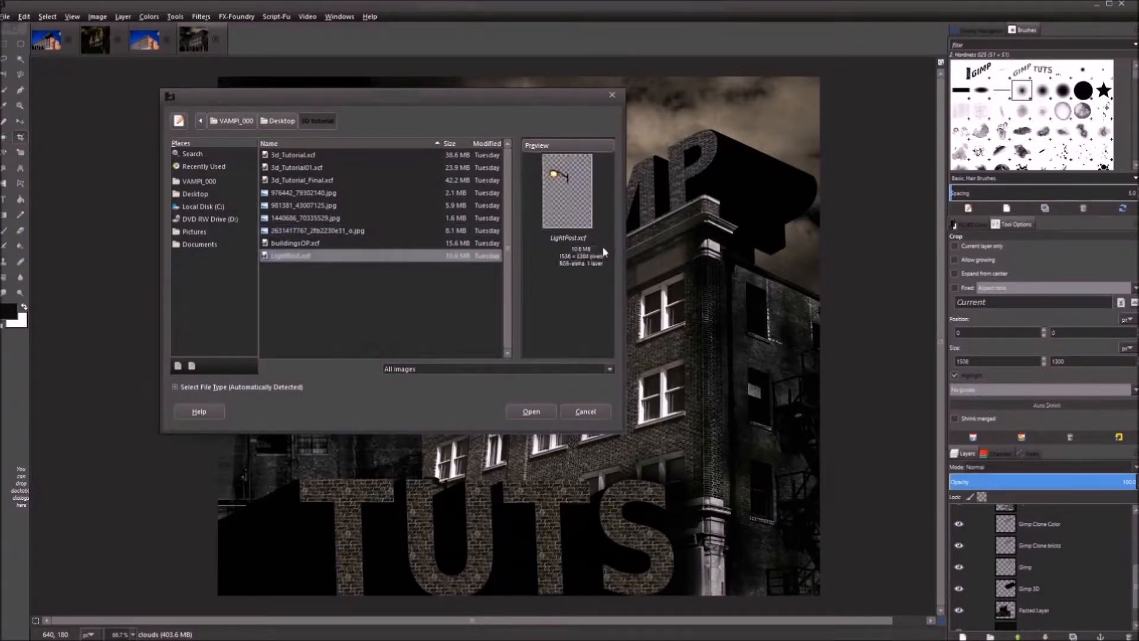
{"action": "left_click", "coordinate": [532, 411]}
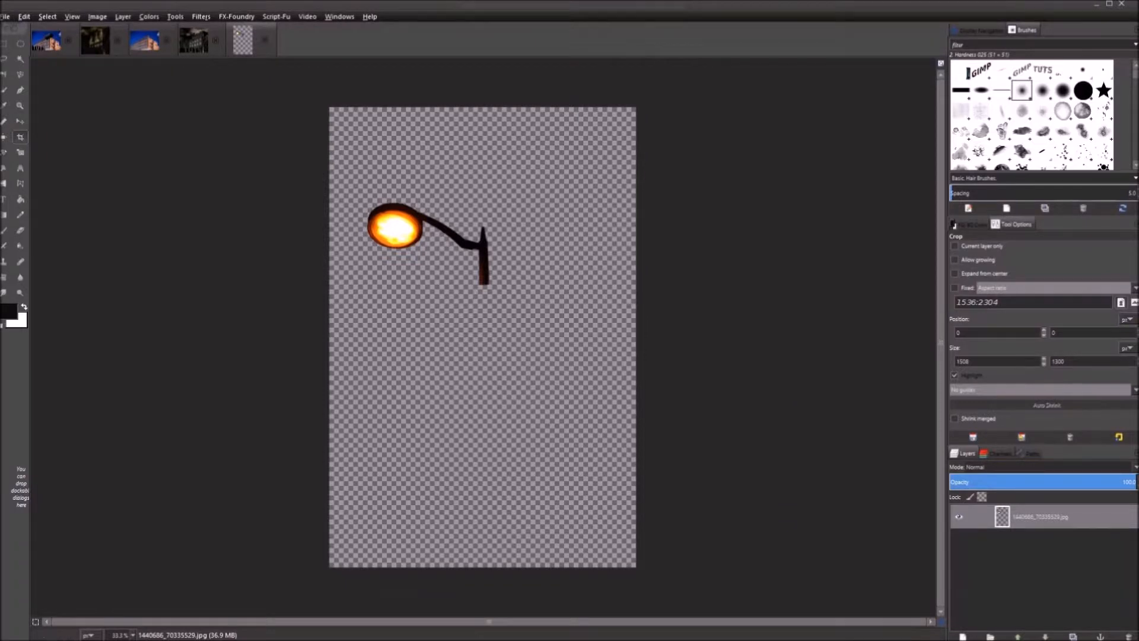
Open the street lamp photo 1440686_70335529.jpg from the 3D tutorial folder
{"action": "left_click", "coordinate": [5, 16]}
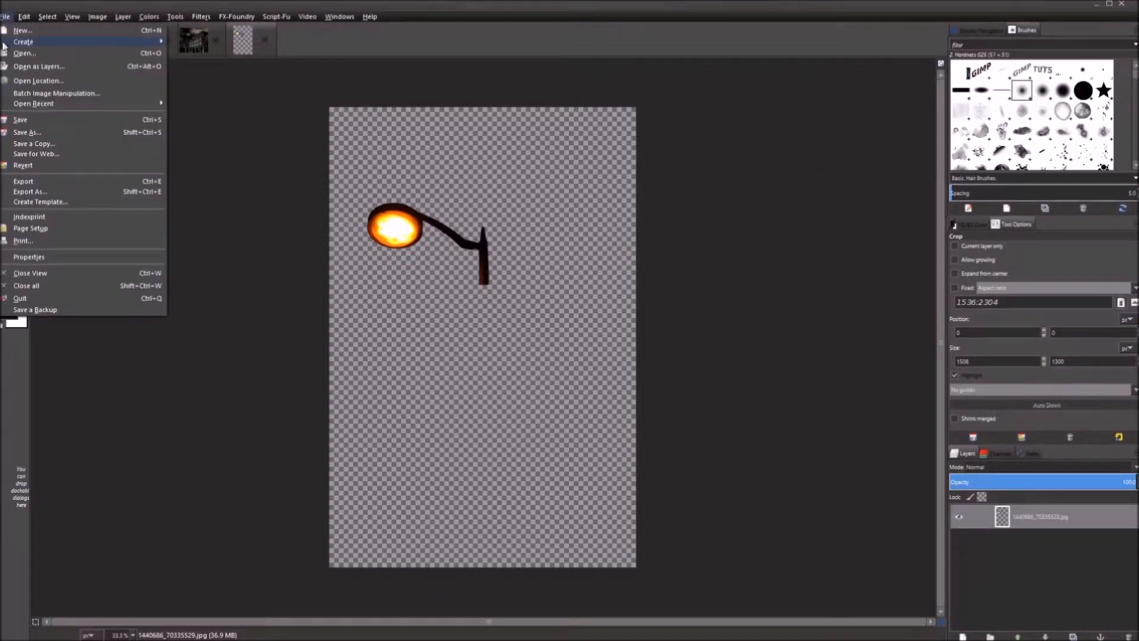
{"action": "left_click", "coordinate": [24, 53]}
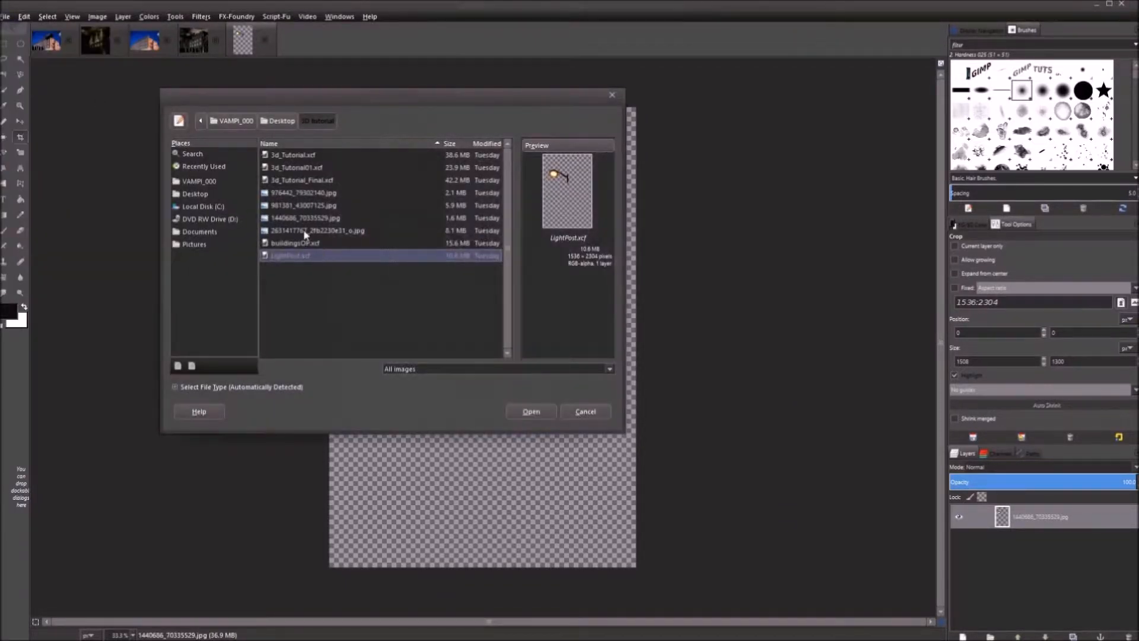
{"action": "left_click", "coordinate": [303, 231]}
{"action": "left_click", "coordinate": [306, 217]}
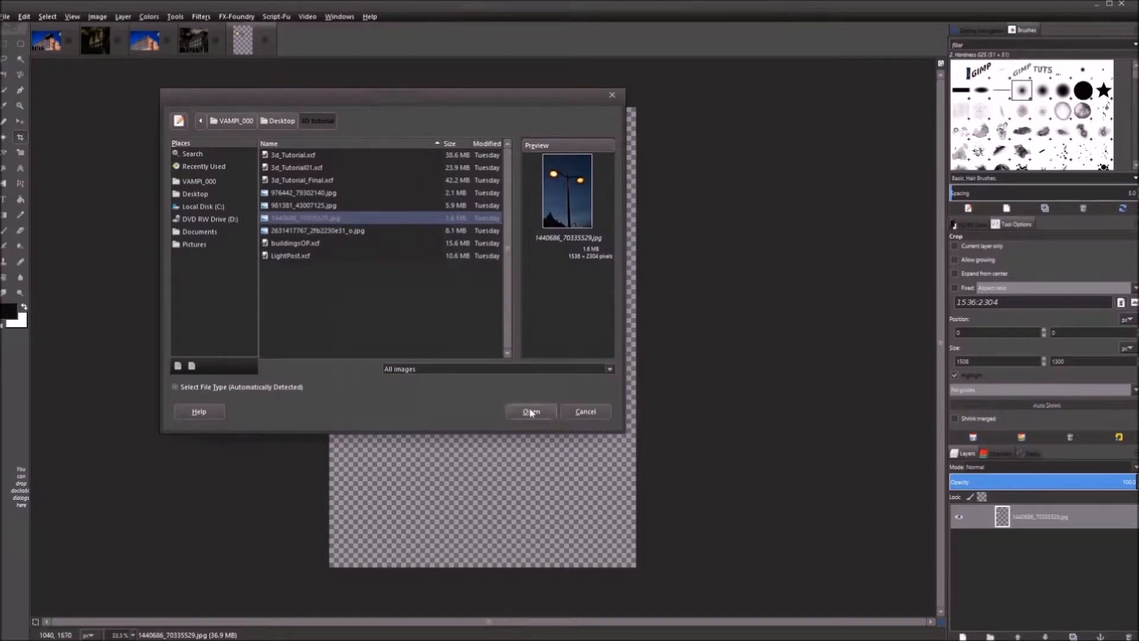
{"action": "left_click", "coordinate": [531, 411]}
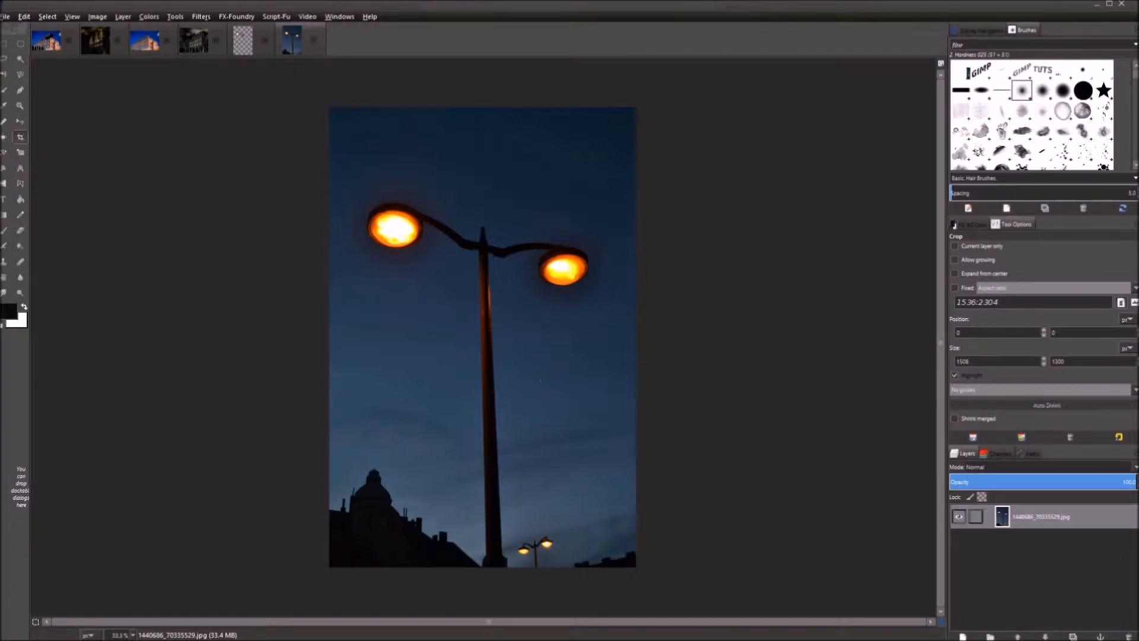
Start a path with the Paths tool across the lamp pole, placing one anchor on its right edge and one on its left edge
{"action": "left_click", "coordinate": [1041, 517]}
{"action": "scroll", "coordinate": [419, 253], "scroll_direction": "up", "scroll_amount": 2}
{"action": "scroll", "coordinate": [419, 254], "scroll_direction": "up", "scroll_amount": 1}
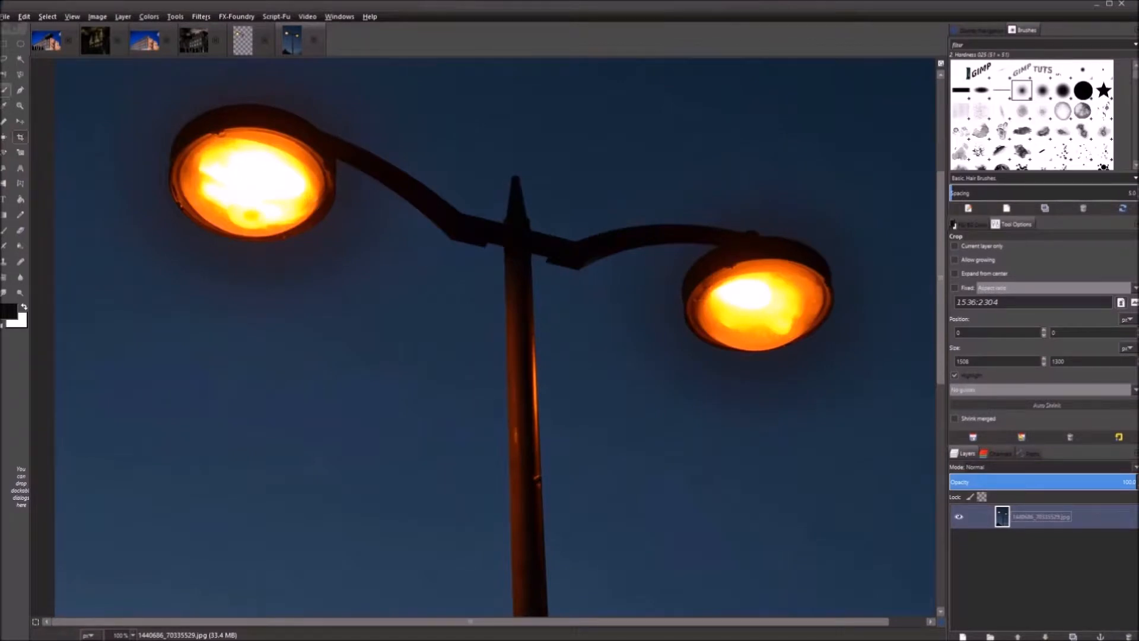
{"action": "left_click", "coordinate": [19, 90]}
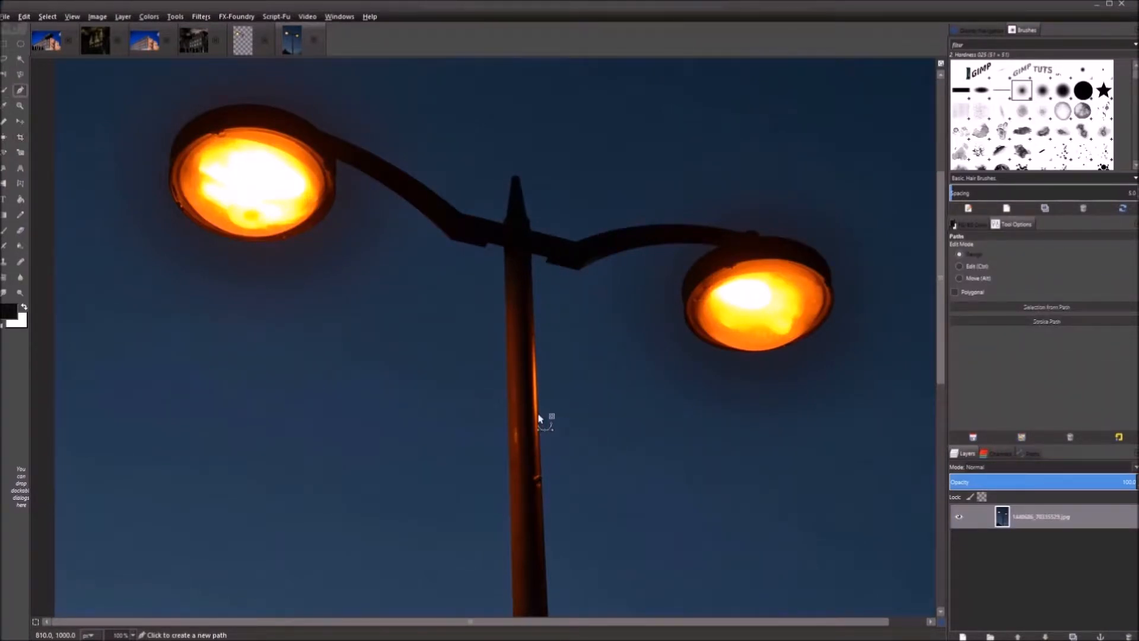
{"action": "scroll", "coordinate": [539, 418], "scroll_direction": "up", "scroll_amount": 2}
{"action": "scroll", "coordinate": [540, 422], "scroll_direction": "up", "scroll_amount": 2}
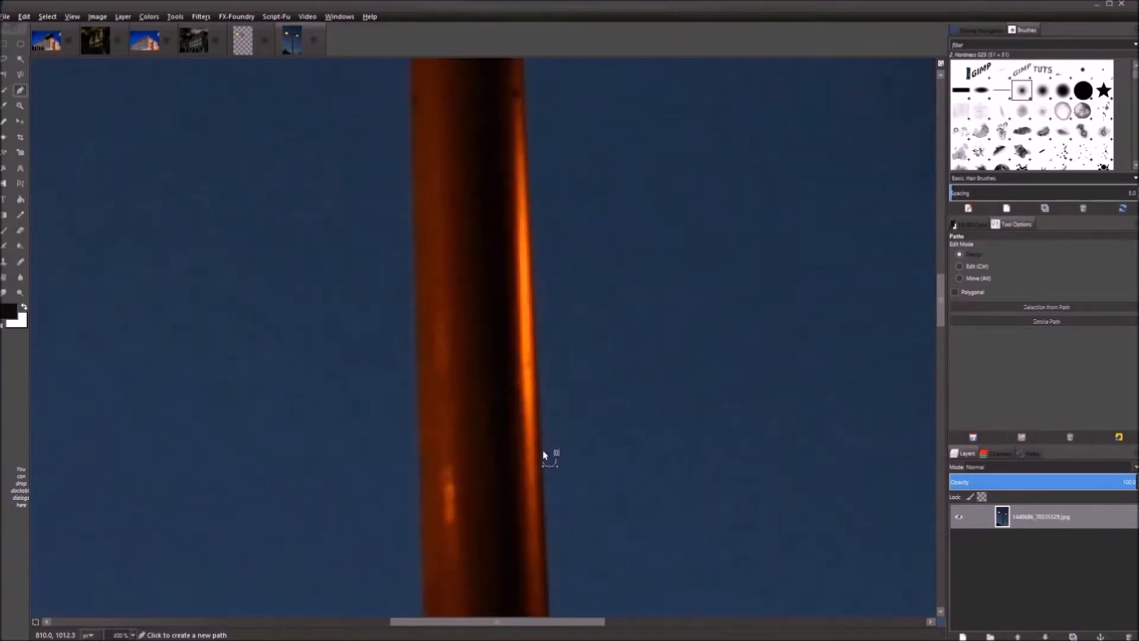
{"action": "scroll", "coordinate": [563, 420], "scroll_direction": "down", "scroll_amount": 2}
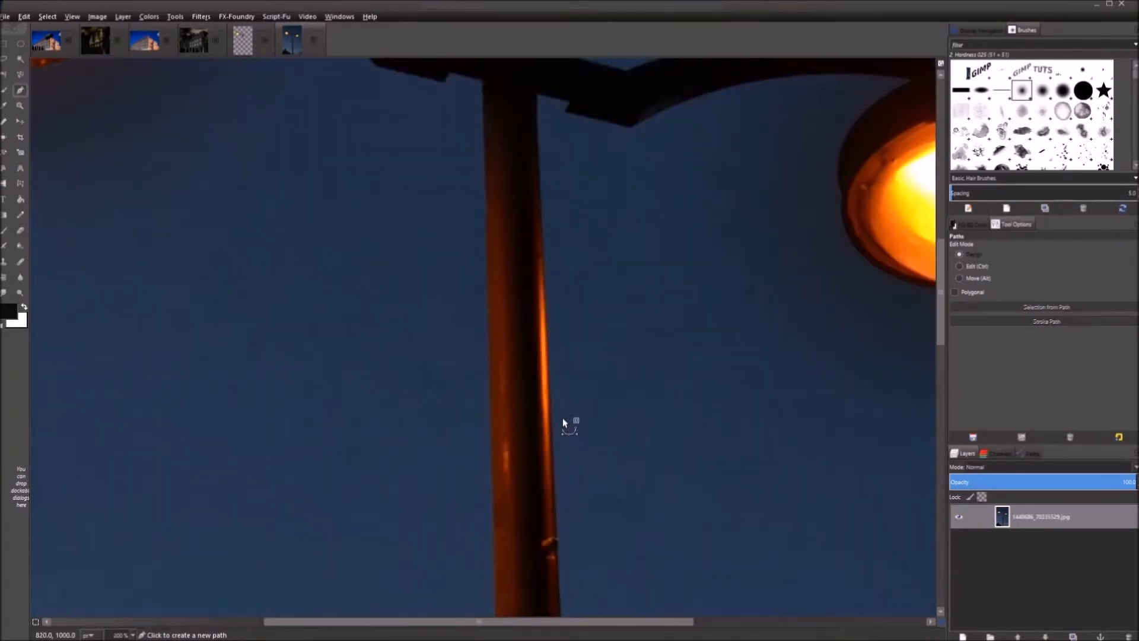
{"action": "scroll", "coordinate": [564, 420], "scroll_direction": "down", "scroll_amount": 1}
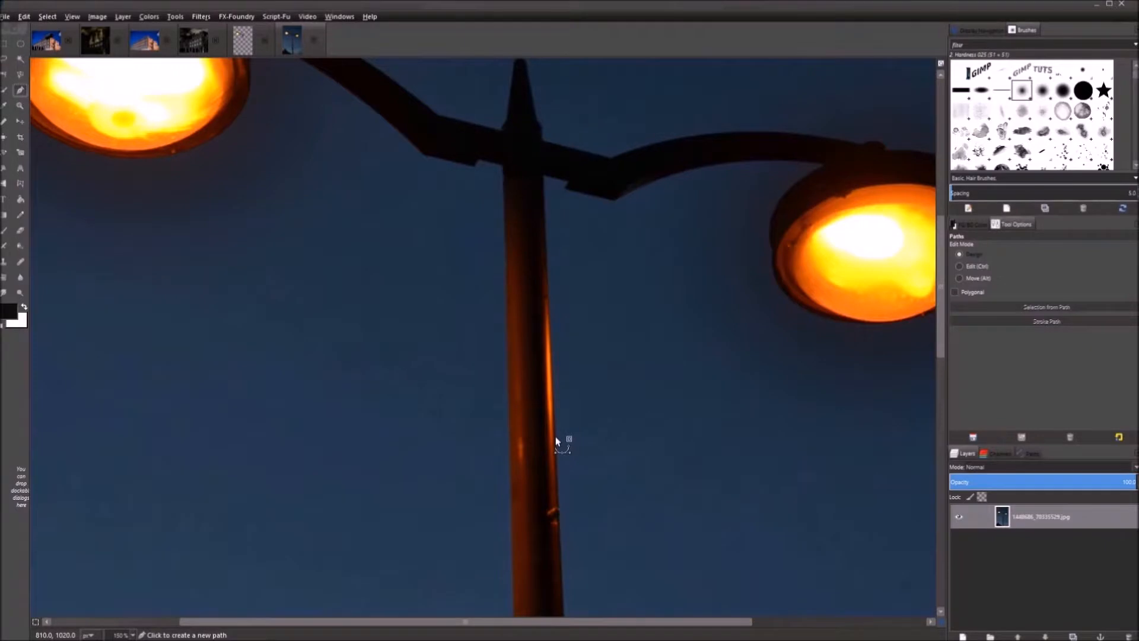
{"action": "scroll", "coordinate": [537, 442], "scroll_direction": "up", "scroll_amount": 2}
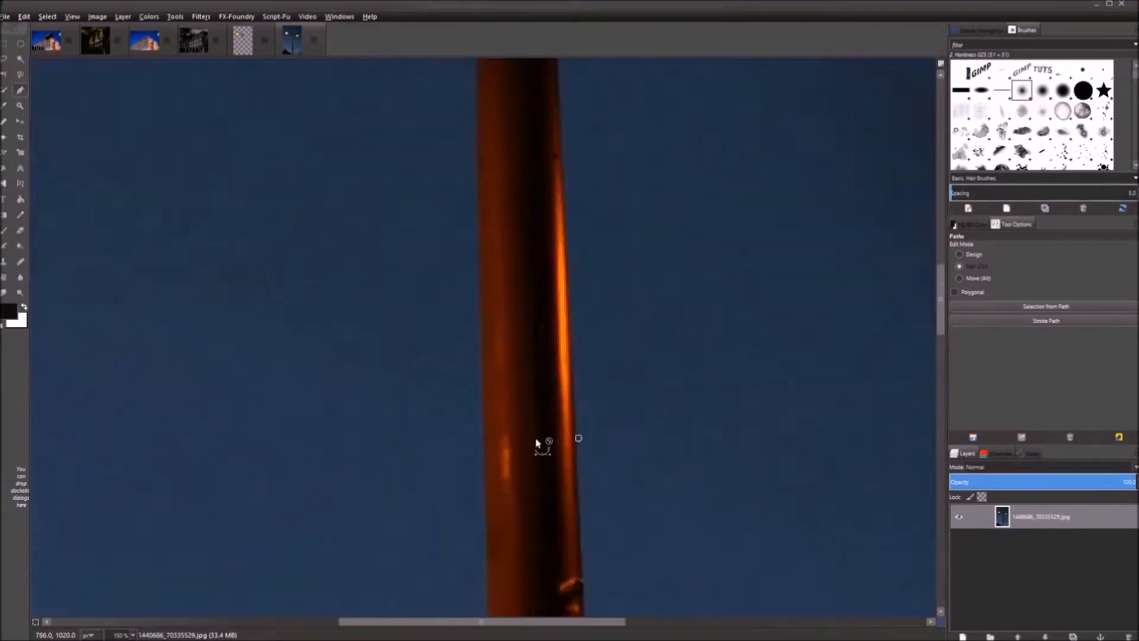
{"action": "scroll", "coordinate": [536, 442], "scroll_direction": "up", "scroll_amount": 1}
{"action": "scroll", "coordinate": [548, 441], "scroll_direction": "up", "scroll_amount": 1}
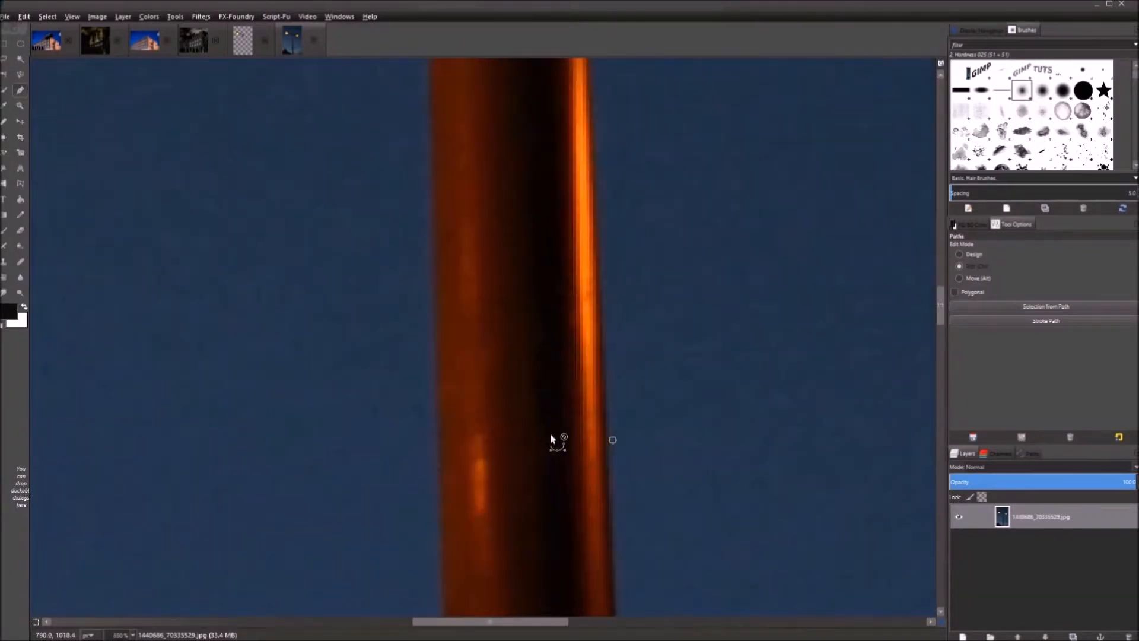
{"action": "left_click", "coordinate": [613, 440]}
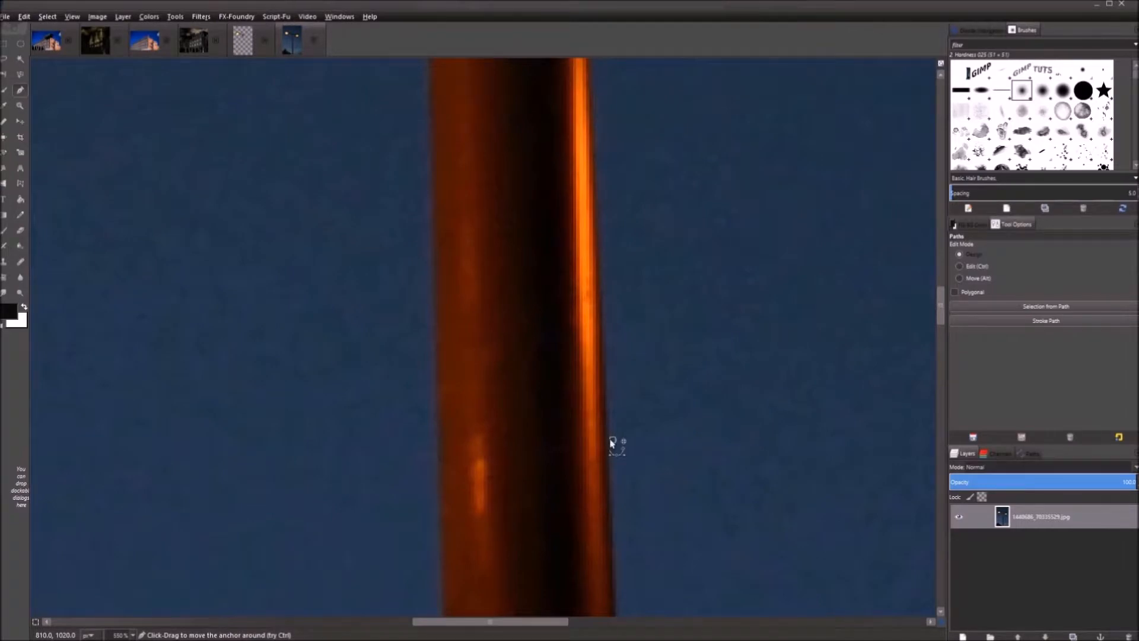
{"action": "left_click_drag", "start_coordinate": [611, 439], "coordinate": [606, 441]}
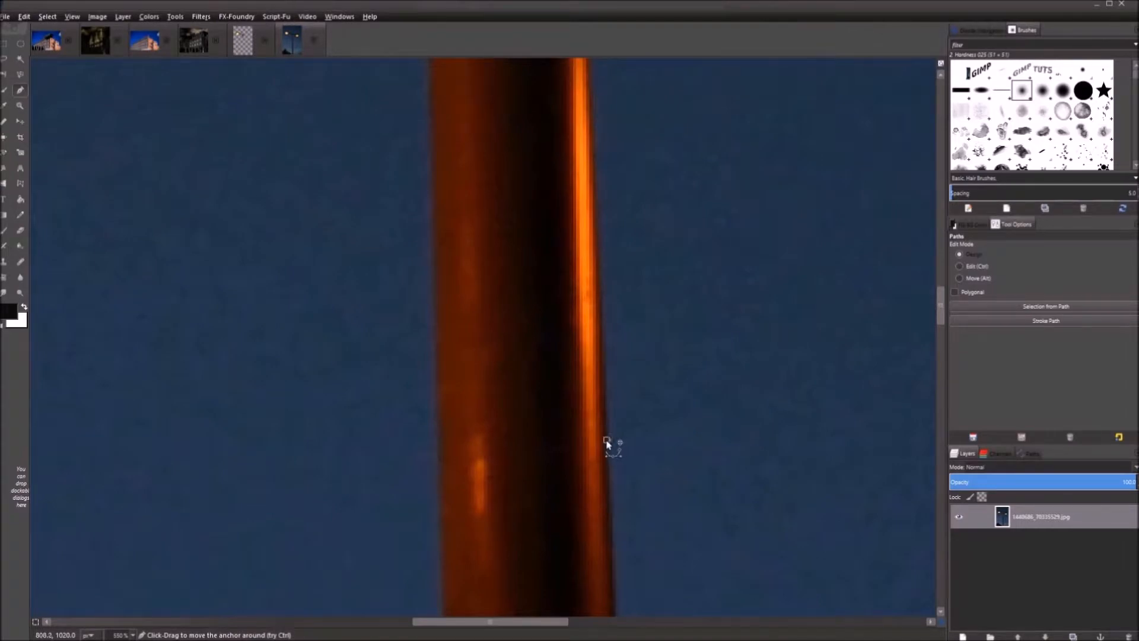
{"action": "left_click", "coordinate": [439, 440]}
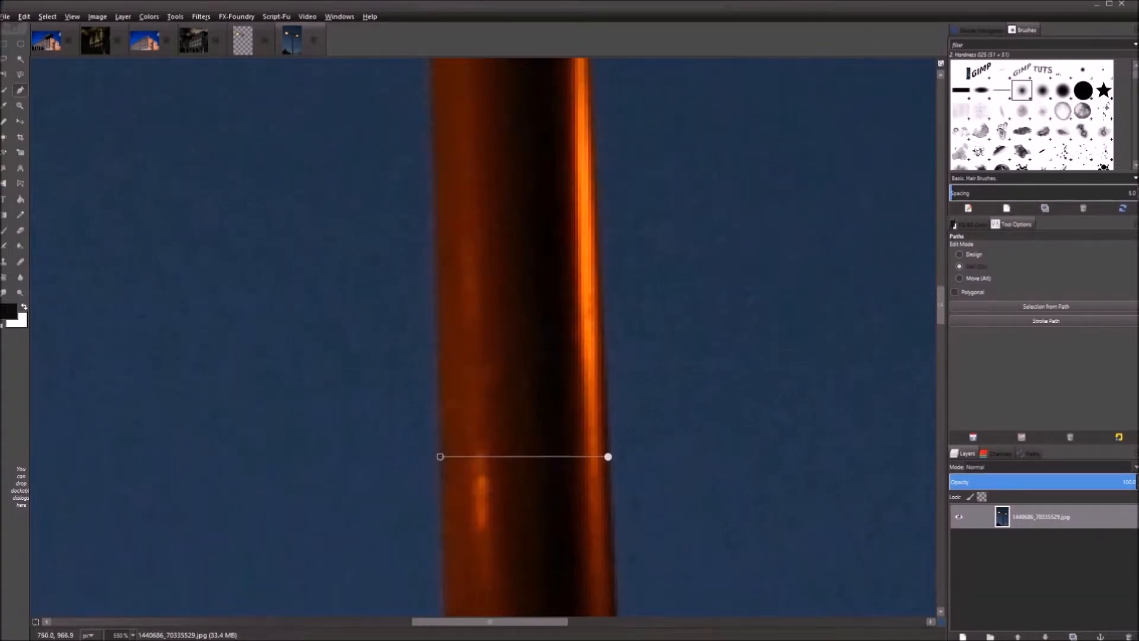
Extend the path up the pole's left edge to just below the crossarm joint
{"action": "scroll", "coordinate": [439, 440], "scroll_direction": "up", "scroll_amount": 5}
{"action": "left_click", "coordinate": [432, 303]}
{"action": "scroll", "coordinate": [432, 303], "scroll_direction": "up", "scroll_amount": 4}
{"action": "left_click", "coordinate": [457, 307]}
{"action": "scroll", "coordinate": [462, 341], "scroll_direction": "up", "scroll_amount": 4}
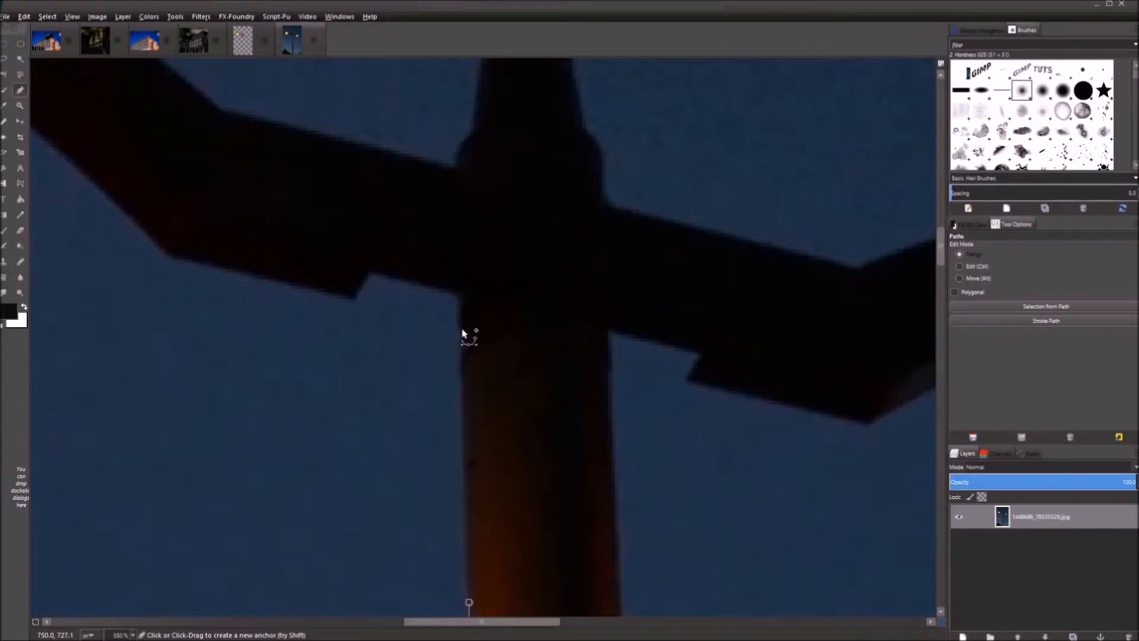
{"action": "left_click", "coordinate": [460, 331]}
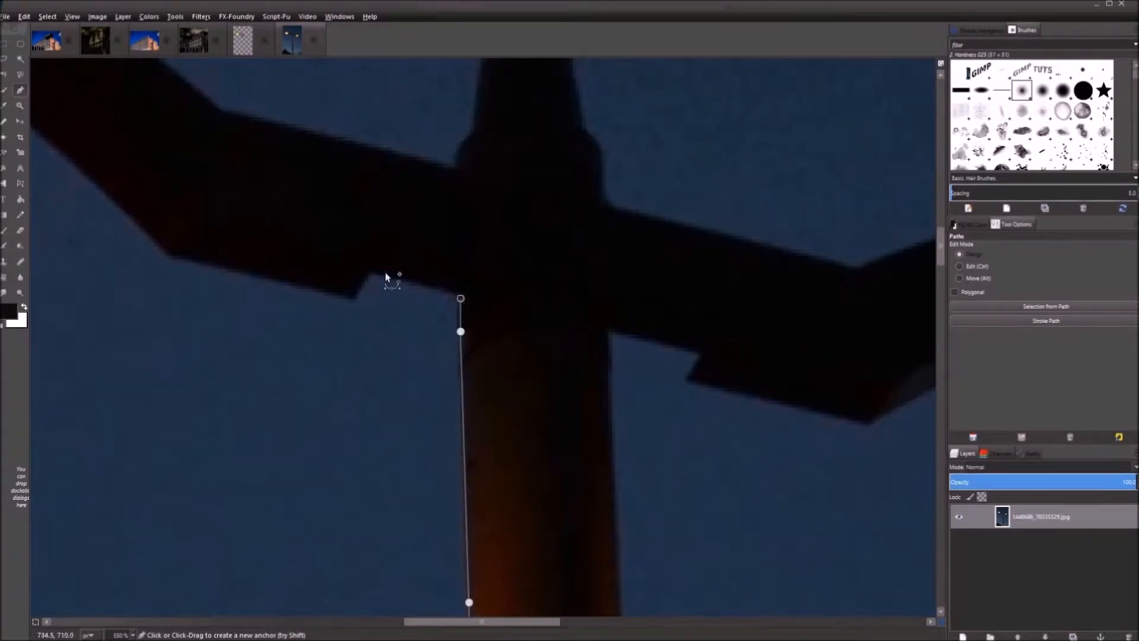
Trace the path around the joint and the small notch beneath the left arm to the arm's lower bend
{"action": "left_click", "coordinate": [369, 273]}
{"action": "key", "text": "ctrl+z"}
{"action": "left_click", "coordinate": [460, 289]}
{"action": "left_click", "coordinate": [369, 272]}
{"action": "left_click", "coordinate": [350, 295]}
{"action": "left_click", "coordinate": [164, 251]}
Trace the curved underside of the left arm from its lower bend to about its middle with closely spaced anchors
{"action": "left_click_drag", "start_coordinate": [130, 273], "coordinate": [519, 525]}
{"action": "left_click", "coordinate": [525, 475]}
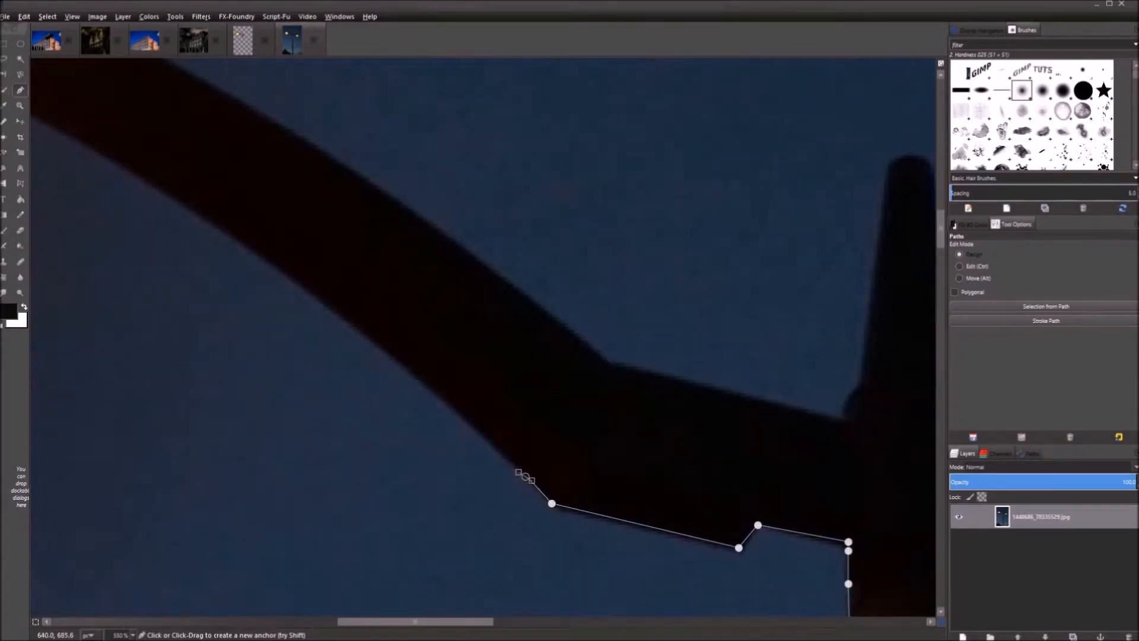
{"action": "left_click", "coordinate": [475, 426]}
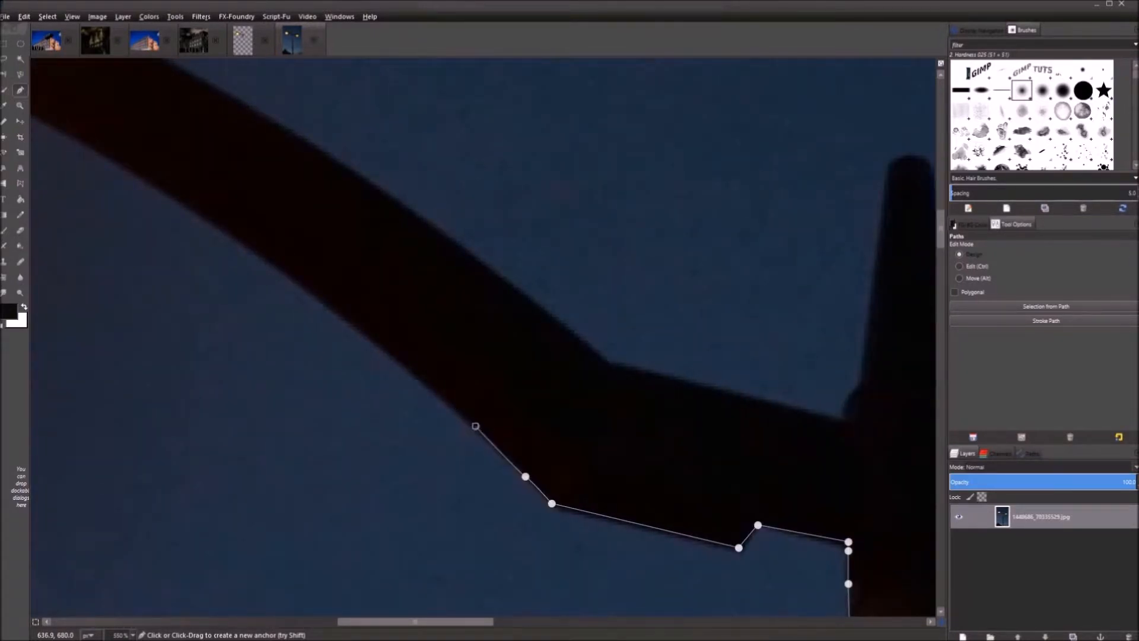
{"action": "left_click", "coordinate": [439, 392]}
{"action": "left_click", "coordinate": [382, 343]}
{"action": "left_click", "coordinate": [321, 294]}
{"action": "left_click", "coordinate": [288, 270]}
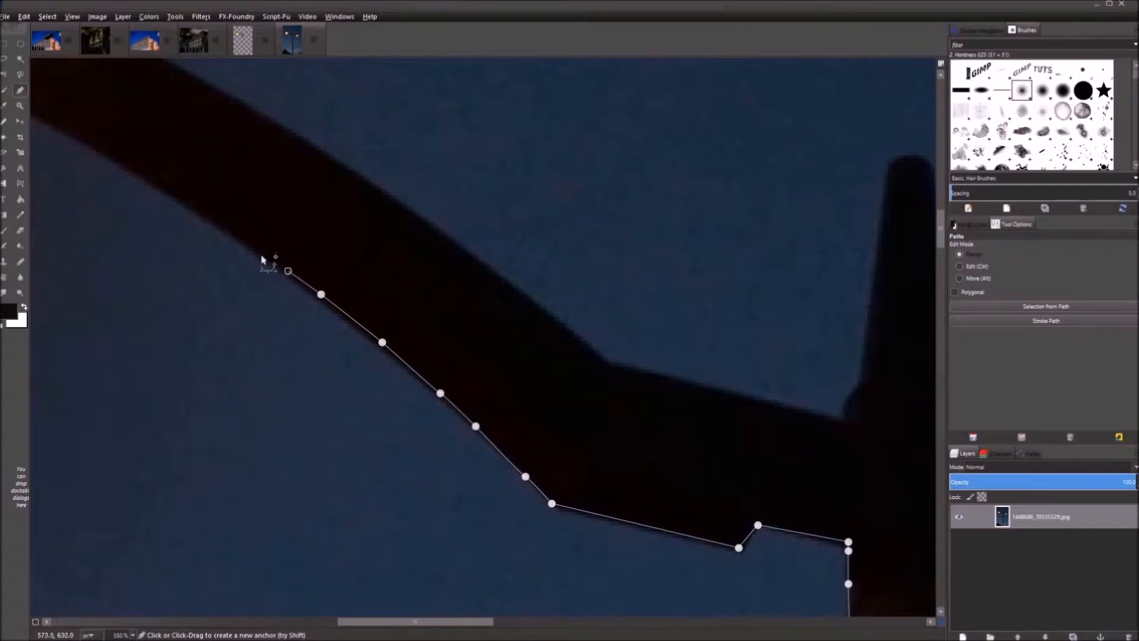
{"action": "left_click", "coordinate": [246, 241]}
Continue the path along the rest of the left arm's underside to where it meets the lamp head
{"action": "left_click_drag", "start_coordinate": [245, 241], "coordinate": [549, 443]}
{"action": "left_click", "coordinate": [493, 403]}
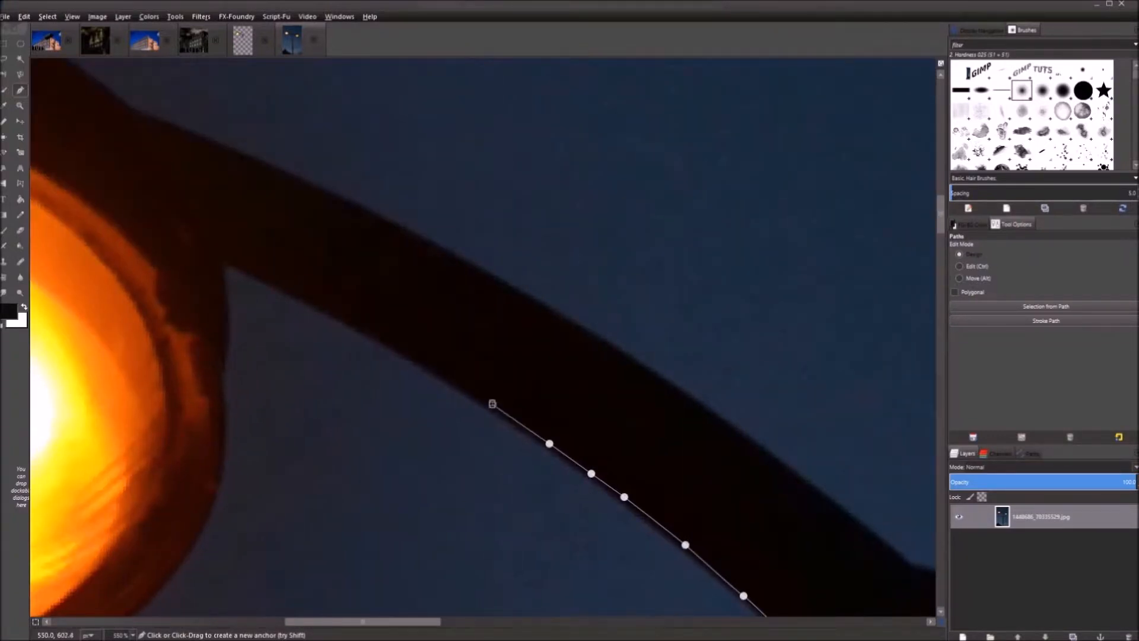
{"action": "left_click", "coordinate": [410, 356]}
{"action": "left_click", "coordinate": [306, 298]}
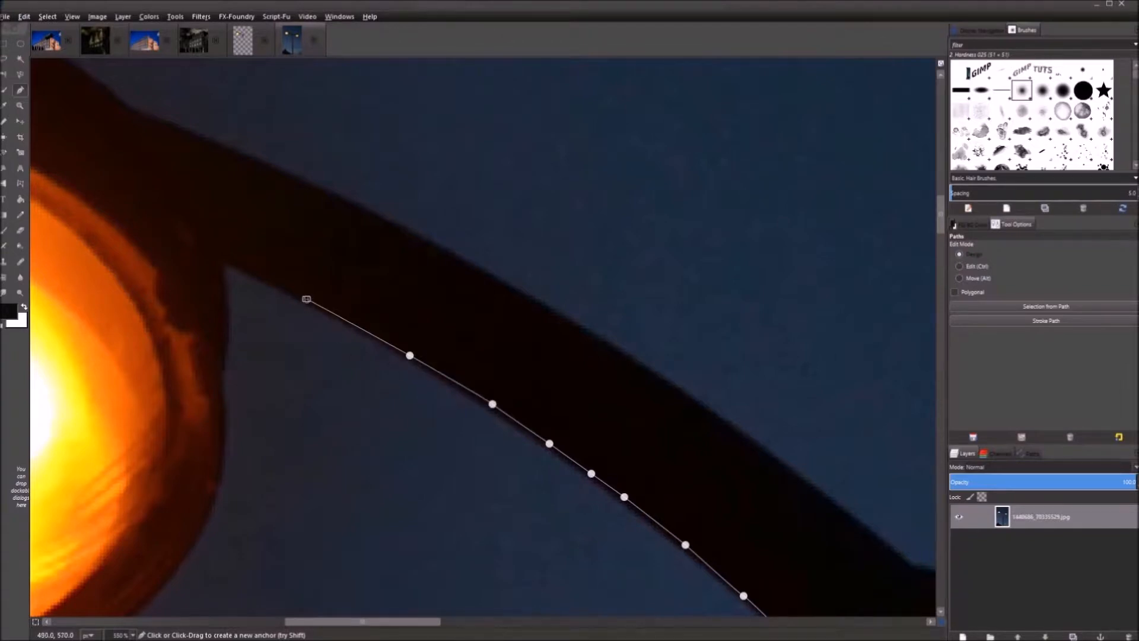
{"action": "left_click", "coordinate": [262, 278]}
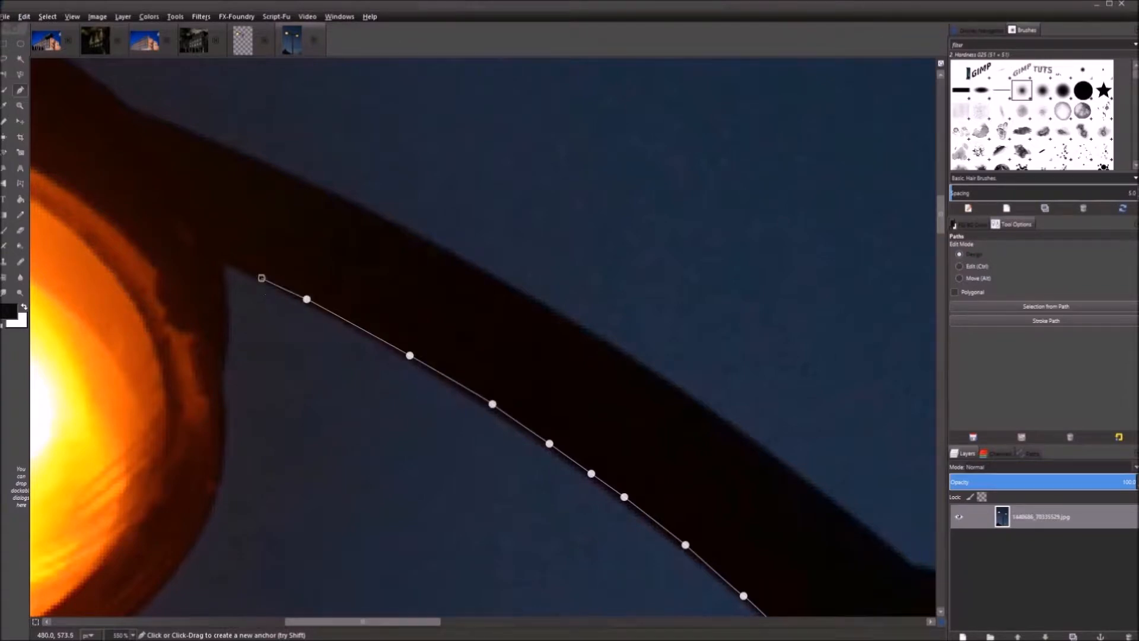
{"action": "left_click", "coordinate": [229, 265]}
{"action": "key", "text": "ctrl+z"}
Trace the path down the right side of the left lamp head's rim
{"action": "left_click", "coordinate": [226, 365]}
{"action": "left_click", "coordinate": [222, 453]}
{"action": "left_click", "coordinate": [212, 496]}
{"action": "left_click_drag", "start_coordinate": [245, 517], "coordinate": [514, 252]}
{"action": "left_click", "coordinate": [466, 277]}
{"action": "left_click", "coordinate": [419, 329]}
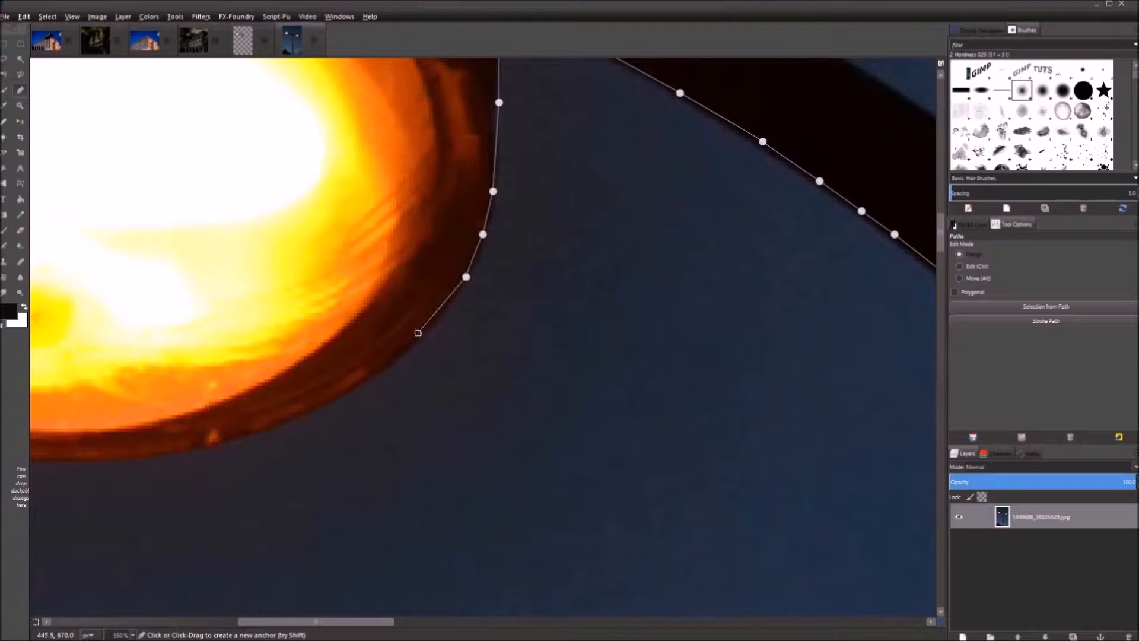
Trace the path around the lower right of the left lamp head's rim and along its underside
{"action": "left_click", "coordinate": [367, 377]}
{"action": "left_click", "coordinate": [274, 425]}
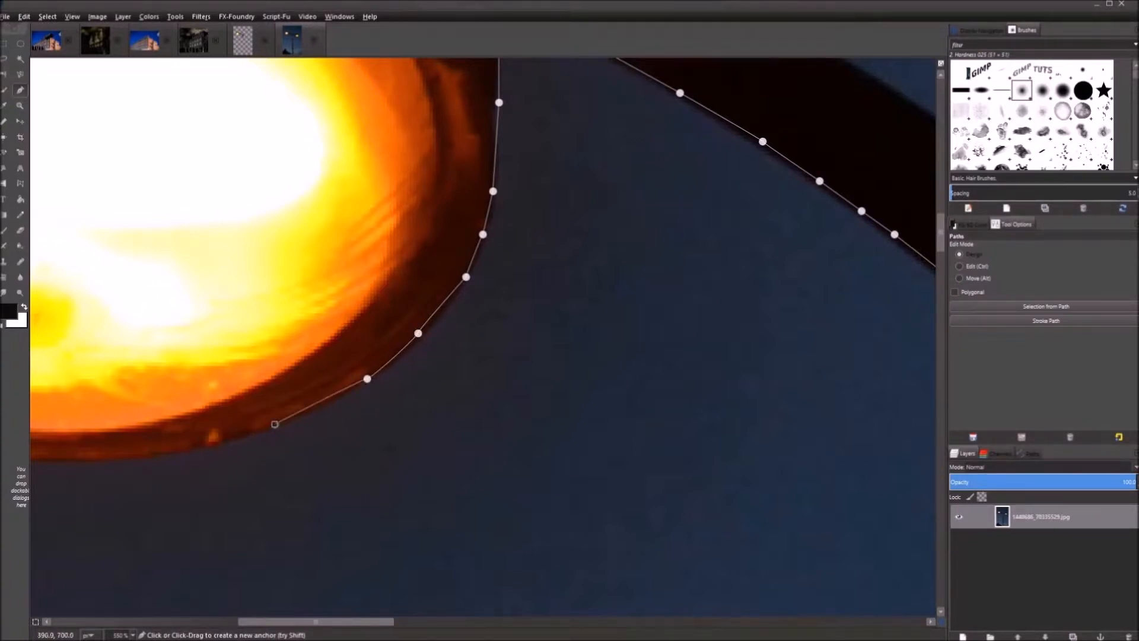
{"action": "left_click", "coordinate": [202, 446]}
{"action": "left_click_drag", "start_coordinate": [141, 475], "coordinate": [522, 439]}
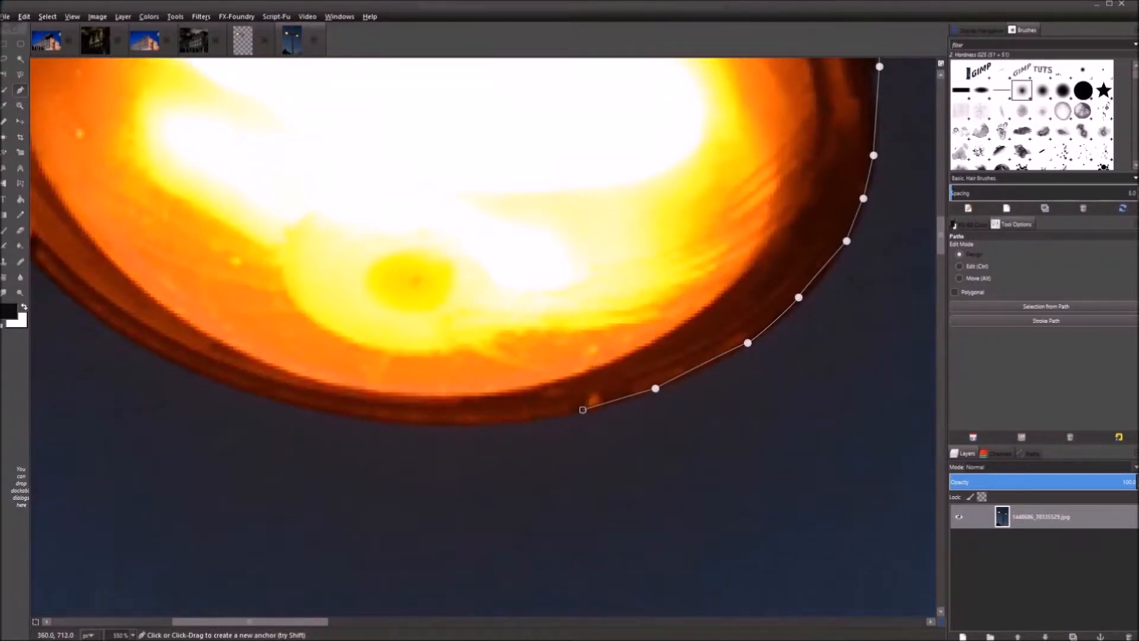
{"action": "left_click", "coordinate": [522, 418]}
{"action": "left_click", "coordinate": [451, 422]}
{"action": "left_click", "coordinate": [385, 419]}
{"action": "left_click", "coordinate": [341, 413]}
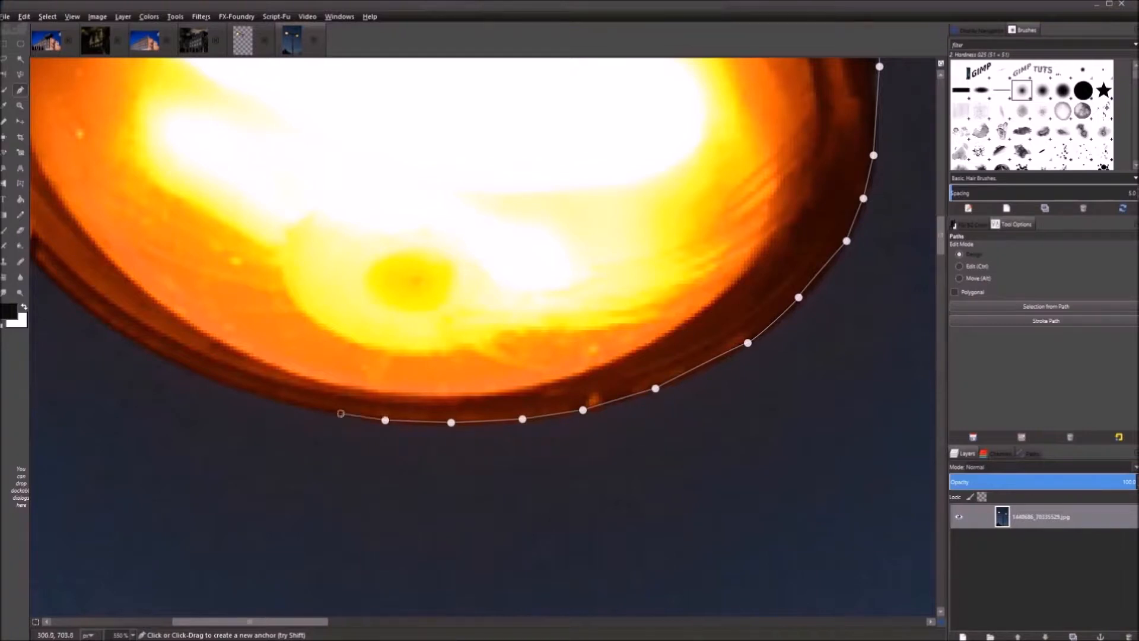
{"action": "left_click", "coordinate": [301, 405]}
Trace the path up the lower-left curve of the left lamp head's rim with closely spaced anchors
{"action": "left_click_drag", "start_coordinate": [188, 370], "coordinate": [415, 438]}
{"action": "left_click", "coordinate": [485, 464]}
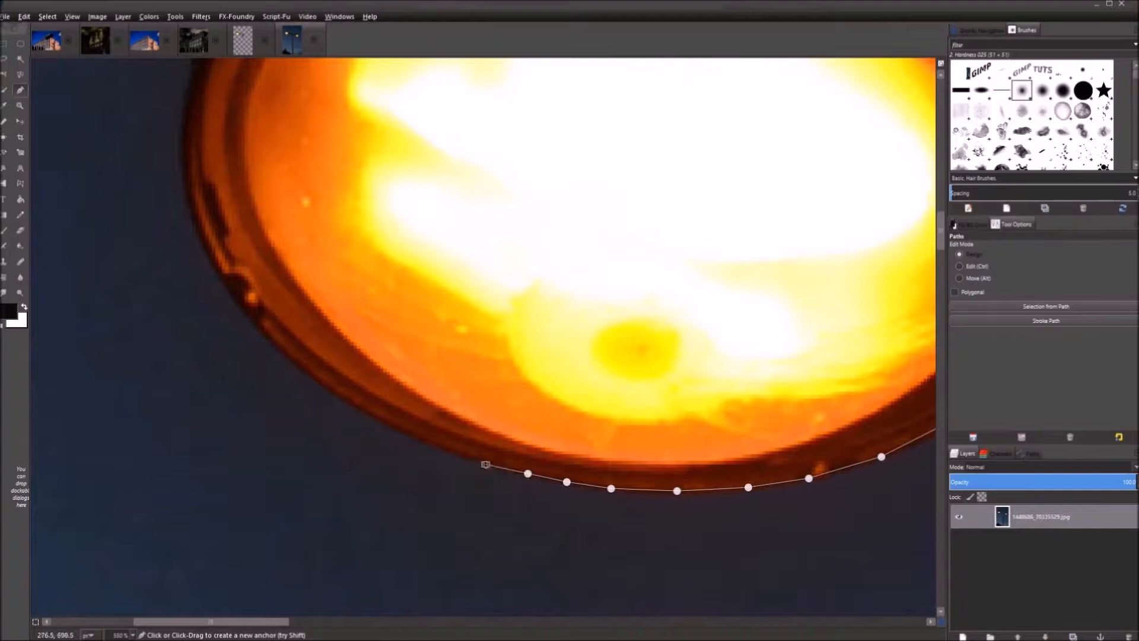
{"action": "left_click", "coordinate": [425, 441]}
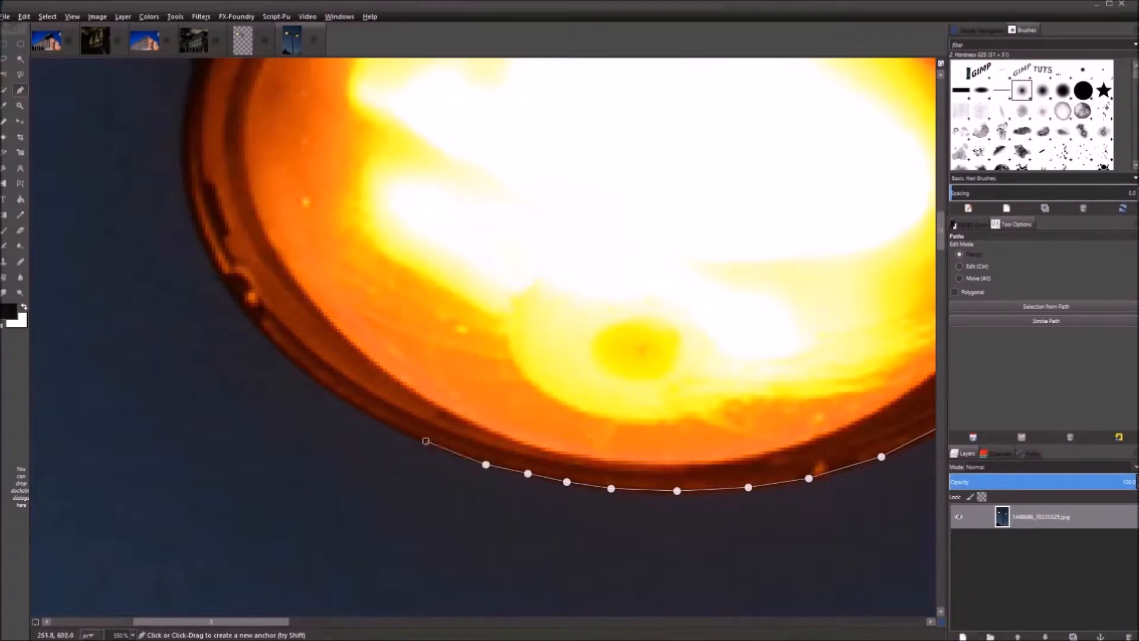
{"action": "left_click", "coordinate": [380, 420]}
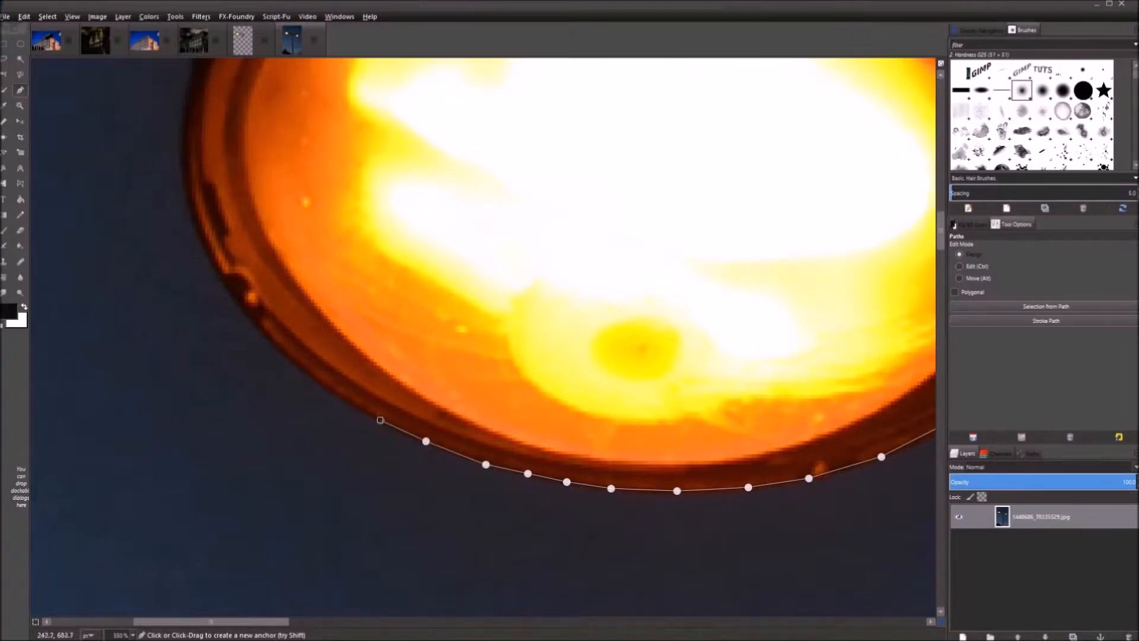
{"action": "left_click", "coordinate": [346, 399]}
{"action": "left_click", "coordinate": [302, 366]}
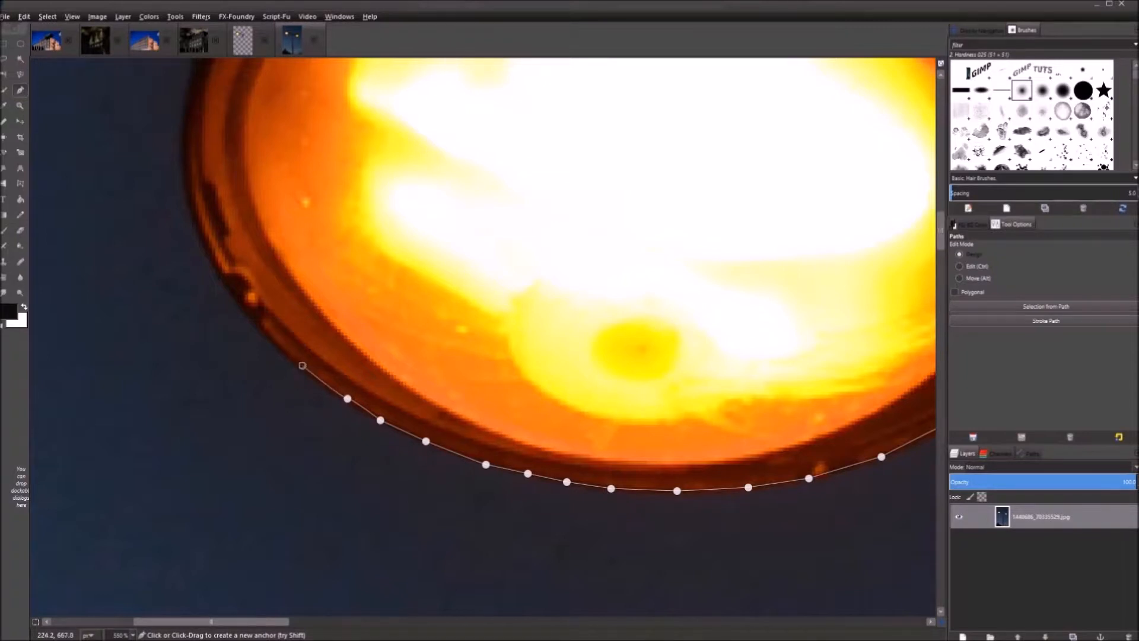
{"action": "left_click", "coordinate": [271, 341]}
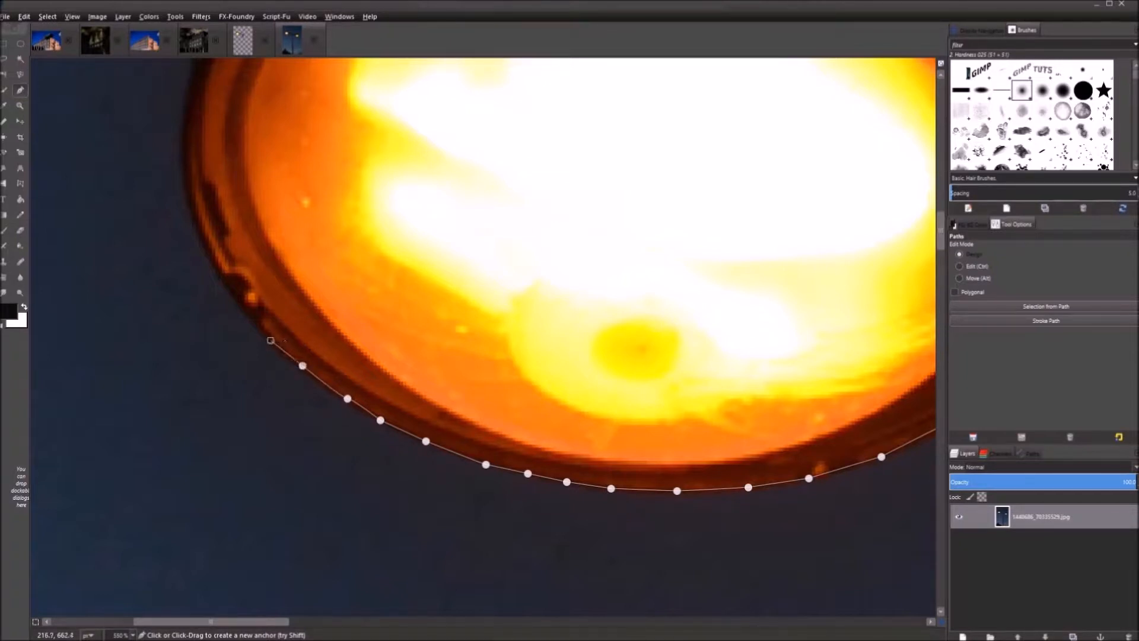
{"action": "left_click", "coordinate": [240, 305]}
Trace the path up the left side of the lamp rim, following the small notch where the dark housing begins
{"action": "left_click_drag", "start_coordinate": [158, 308], "coordinate": [319, 495]}
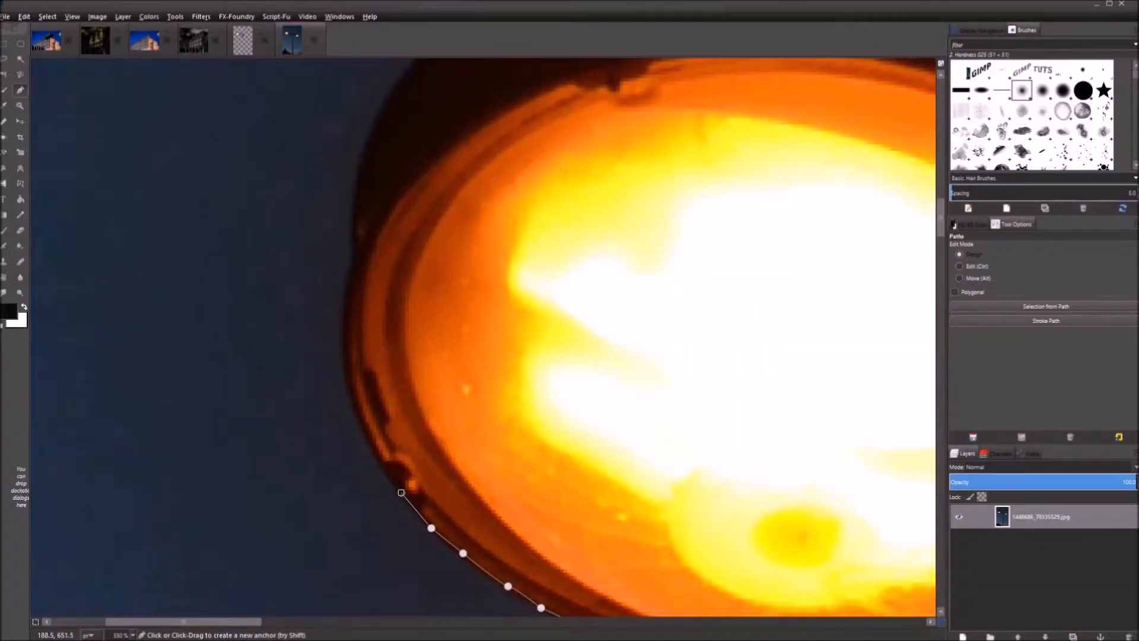
{"action": "left_click", "coordinate": [376, 454]}
{"action": "left_click", "coordinate": [359, 422]}
{"action": "left_click", "coordinate": [343, 354]}
{"action": "left_click", "coordinate": [343, 283]}
{"action": "left_click", "coordinate": [354, 264]}
{"action": "left_click", "coordinate": [352, 223]}
{"action": "left_click", "coordinate": [356, 173]}
Continue the path around the upper-left shoulder of the left lamp's dark housing
{"action": "scroll", "coordinate": [319, 337], "scroll_direction": "up", "scroll_amount": 2}
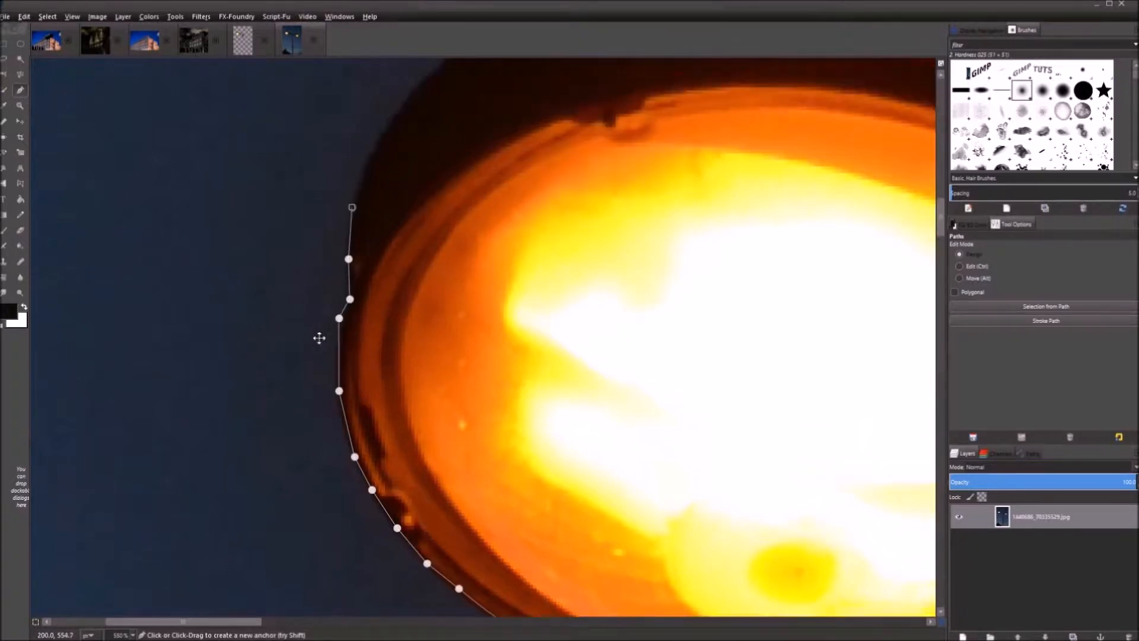
{"action": "left_click", "coordinate": [272, 440]}
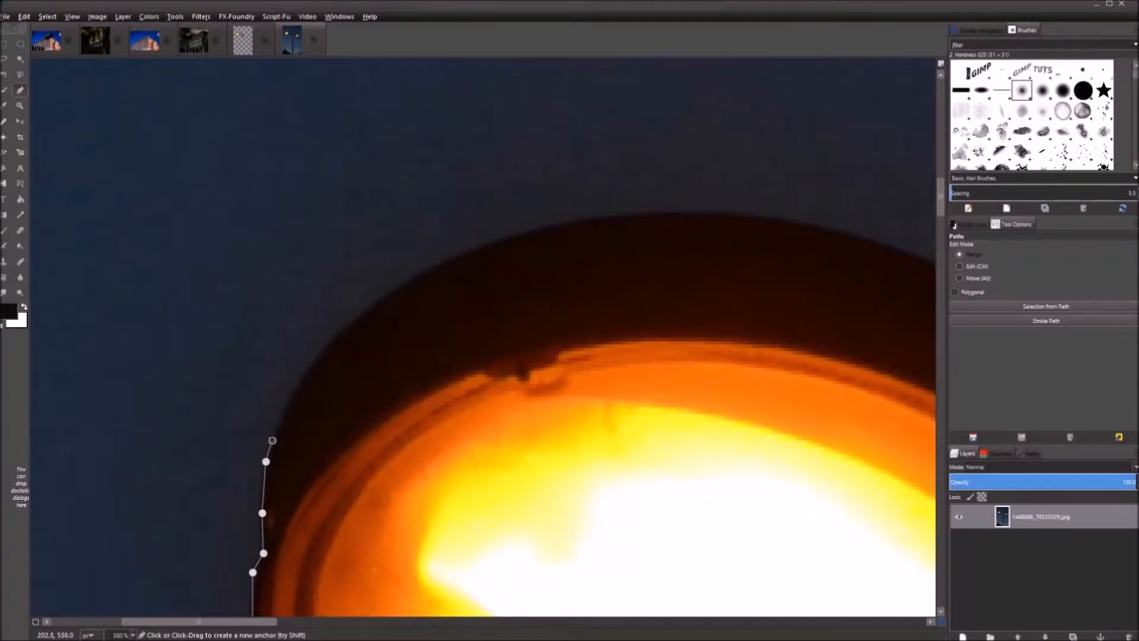
{"action": "left_click", "coordinate": [294, 390]}
{"action": "left_click", "coordinate": [318, 357]}
{"action": "left_click_drag", "start_coordinate": [535, 341], "coordinate": [327, 507]}
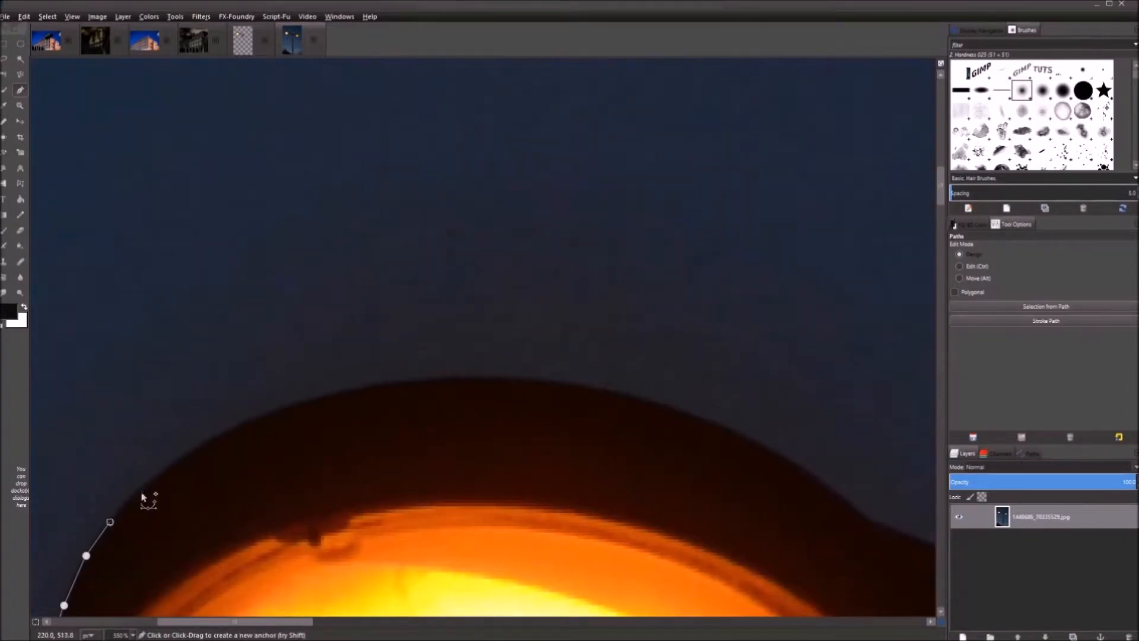
{"action": "left_click", "coordinate": [143, 489]}
{"action": "left_click", "coordinate": [184, 455]}
{"action": "left_click", "coordinate": [224, 433]}
{"action": "left_click", "coordinate": [275, 413]}
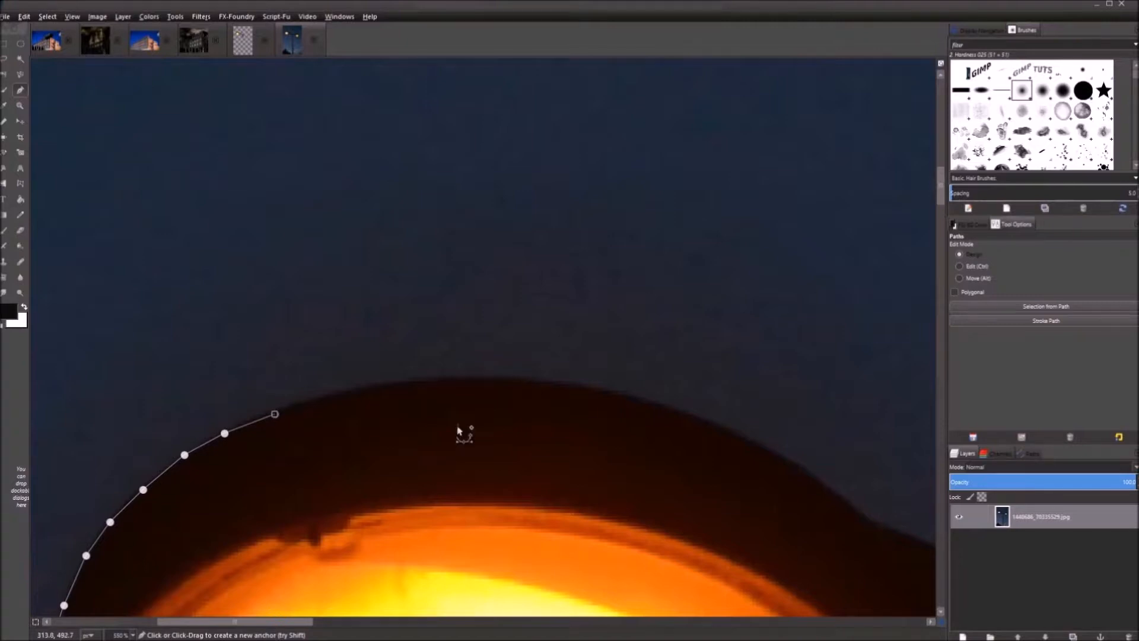
Trace the path across the crown of the left lamp's housing
{"action": "left_click_drag", "start_coordinate": [457, 430], "coordinate": [319, 510]}
{"action": "left_click", "coordinate": [194, 472]}
{"action": "left_click", "coordinate": [247, 460]}
{"action": "left_click", "coordinate": [311, 459]}
{"action": "left_click_drag", "start_coordinate": [448, 519], "coordinate": [260, 508]}
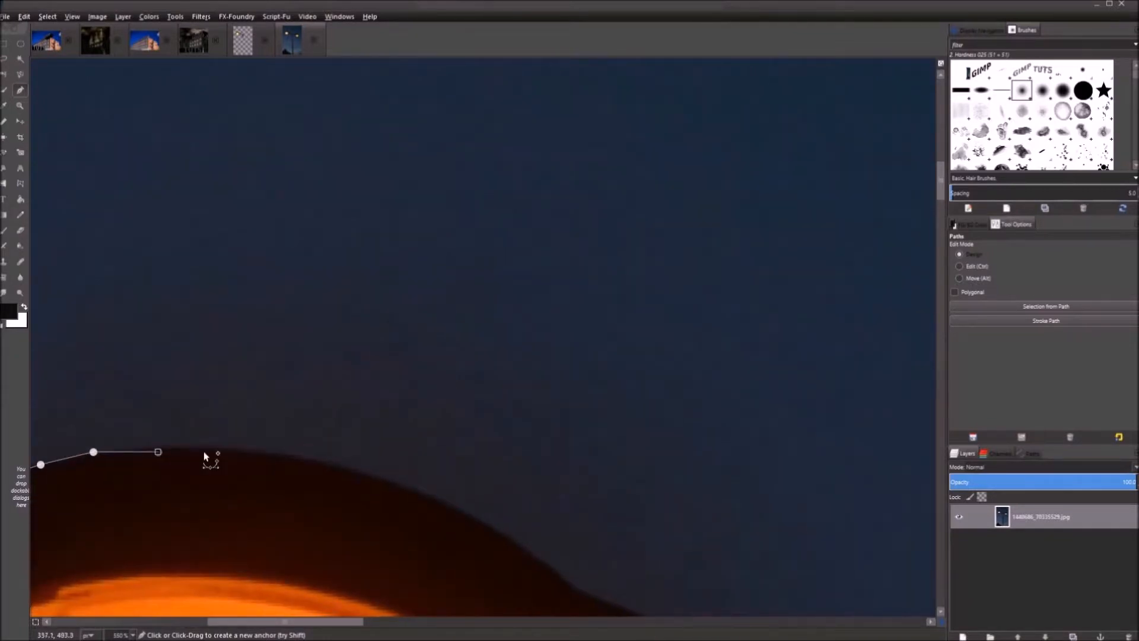
{"action": "left_click", "coordinate": [203, 452]}
{"action": "left_click", "coordinate": [278, 456]}
Trace the path down the right slope of the lamp housing to where the left arm begins
{"action": "scroll", "coordinate": [284, 474], "scroll_direction": "right", "scroll_amount": 3}
{"action": "scroll", "coordinate": [283, 474], "scroll_direction": "down", "scroll_amount": 1}
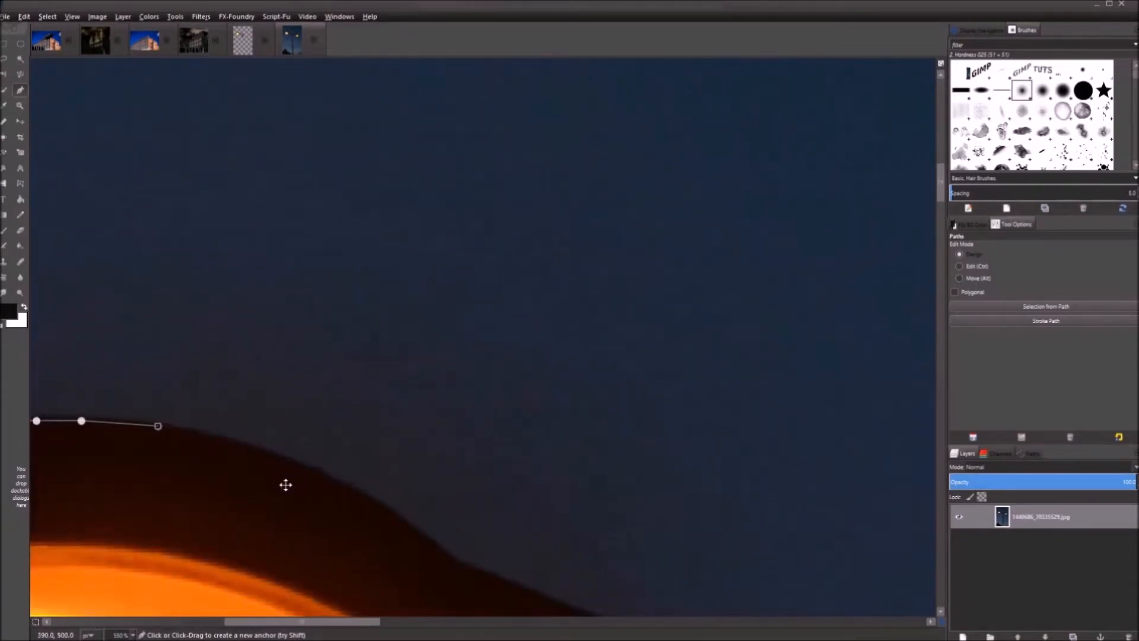
{"action": "left_click", "coordinate": [162, 425]}
{"action": "left_click", "coordinate": [238, 445]}
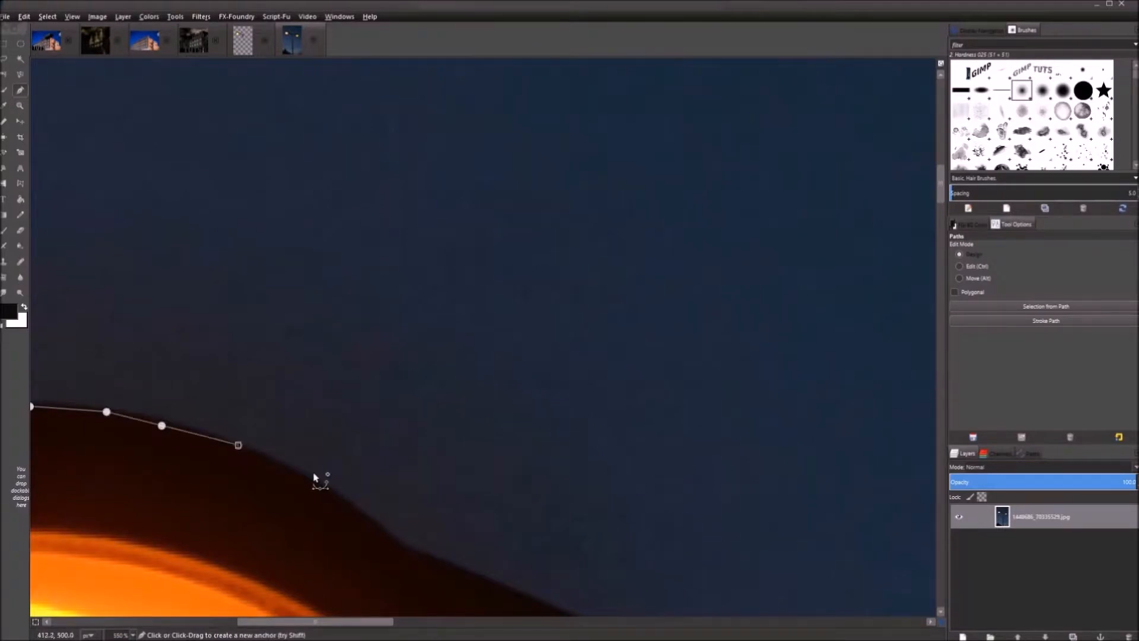
{"action": "left_click", "coordinate": [318, 486]}
{"action": "scroll", "coordinate": [185, 491], "scroll_direction": "right", "scroll_amount": 3}
{"action": "scroll", "coordinate": [185, 490], "scroll_direction": "down", "scroll_amount": 1}
{"action": "scroll", "coordinate": [196, 353], "scroll_direction": "down", "scroll_amount": 3}
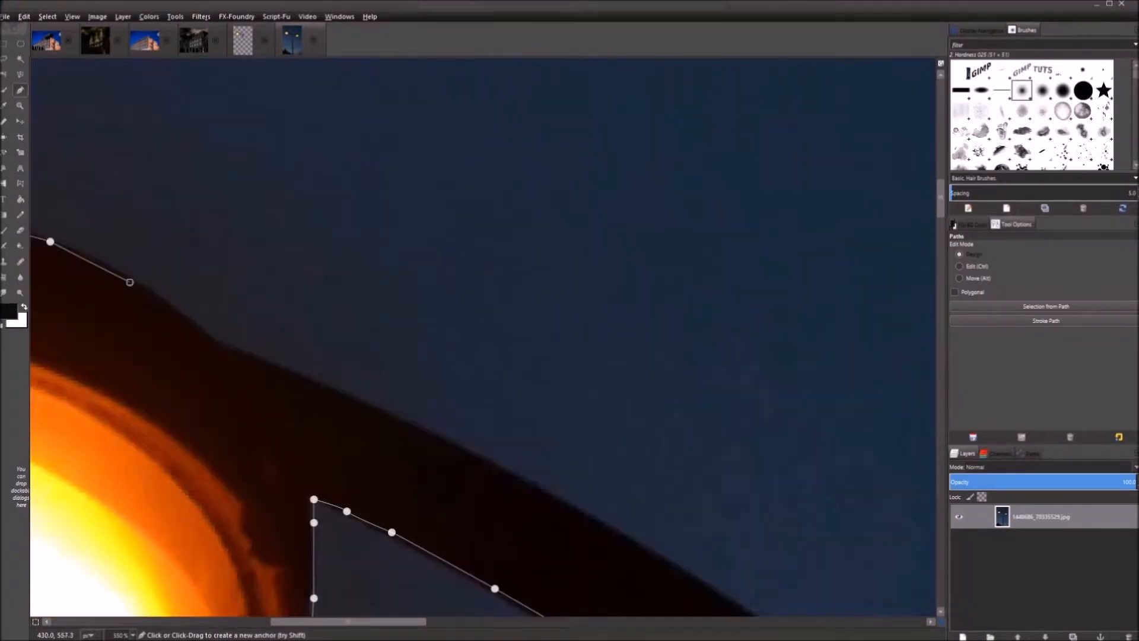
{"action": "left_click", "coordinate": [171, 302]}
{"action": "left_click_drag", "start_coordinate": [209, 334], "coordinate": [214, 339]}
{"action": "left_click", "coordinate": [230, 350]}
Trace the upper edge of the left arm from the lamp housing to about its middle
{"action": "left_click_drag", "start_coordinate": [416, 420], "coordinate": [310, 405]}
{"action": "left_click", "coordinate": [162, 344]}
{"action": "left_click", "coordinate": [240, 379]}
{"action": "left_click_drag", "start_coordinate": [261, 399], "coordinate": [50, 324]}
{"action": "left_click", "coordinate": [61, 316]}
{"action": "left_click", "coordinate": [122, 342]}
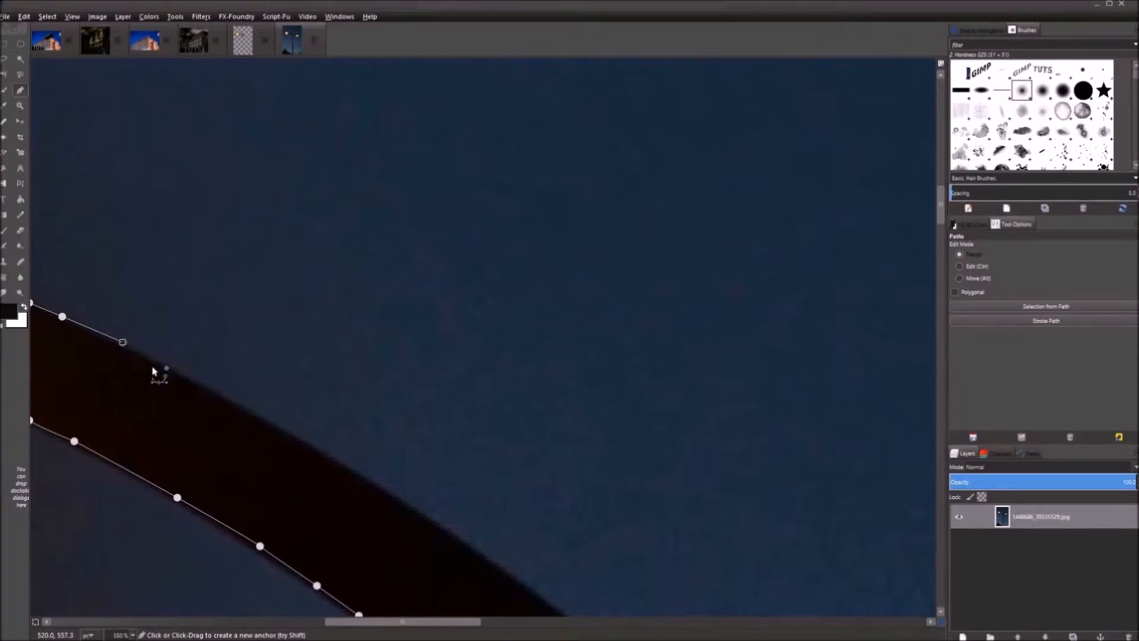
{"action": "left_click", "coordinate": [193, 381]}
{"action": "left_click", "coordinate": [248, 408]}
Continue the path along the rest of the left arm's upper edge down to its bend near the pole
{"action": "left_click_drag", "start_coordinate": [248, 408], "coordinate": [109, 318]}
{"action": "left_click", "coordinate": [172, 351]}
{"action": "left_click", "coordinate": [264, 410]}
{"action": "left_click_drag", "start_coordinate": [344, 489], "coordinate": [180, 378]}
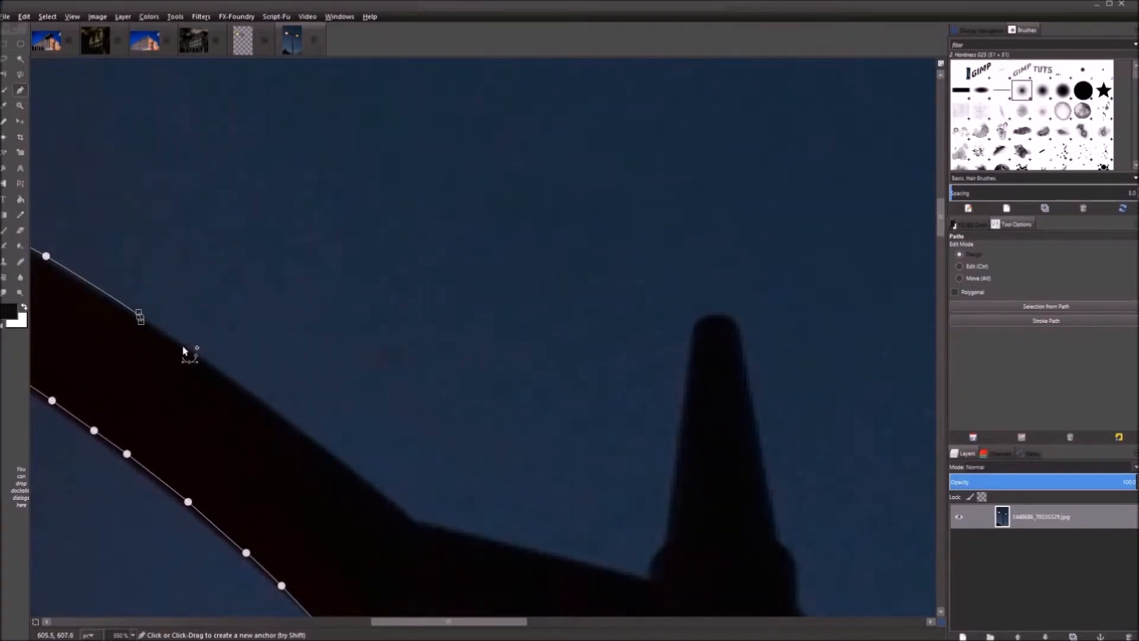
{"action": "left_click", "coordinate": [201, 354]}
{"action": "left_click", "coordinate": [253, 393]}
{"action": "left_click", "coordinate": [330, 454]}
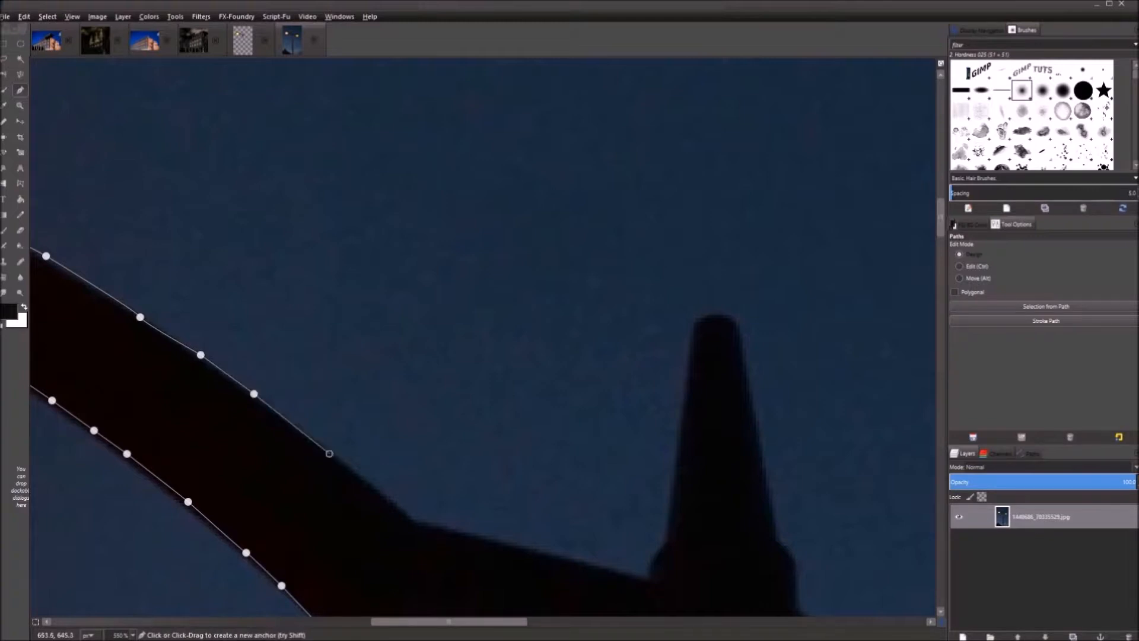
{"action": "left_click", "coordinate": [390, 498]}
{"action": "left_click", "coordinate": [415, 526]}
Trace the path from the arm's bend to the pole and around the left side of the collar below the spike
{"action": "left_click_drag", "start_coordinate": [417, 525], "coordinate": [233, 410]}
{"action": "left_click", "coordinate": [311, 427]}
{"action": "left_click", "coordinate": [411, 451]}
{"action": "left_click", "coordinate": [462, 470]}
{"action": "left_click_drag", "start_coordinate": [471, 463], "coordinate": [471, 447]}
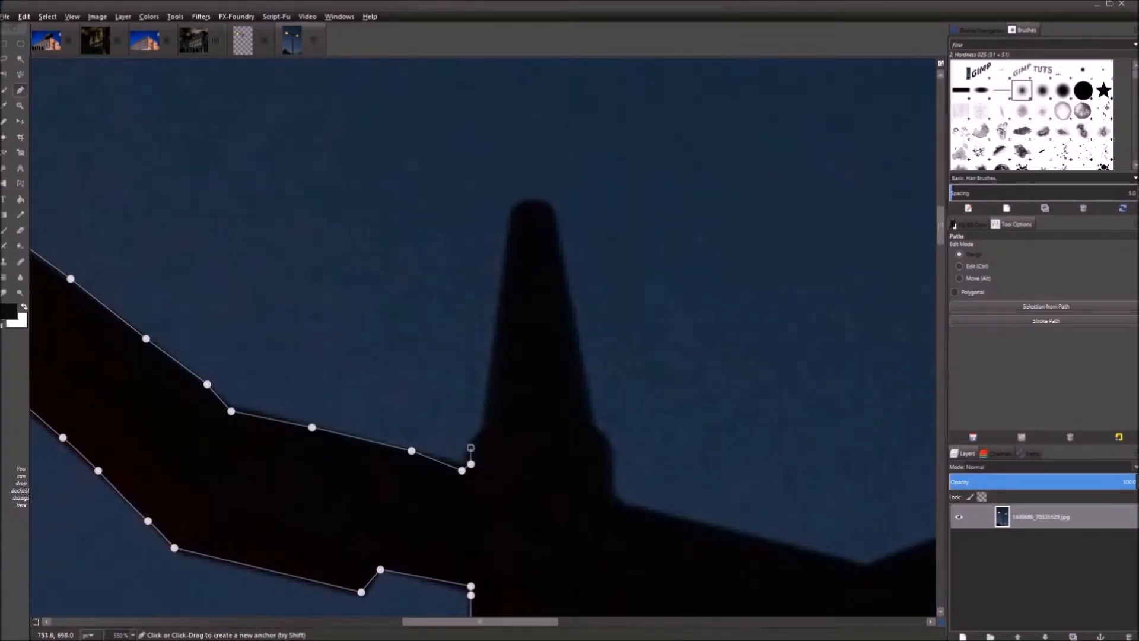
{"action": "left_click", "coordinate": [481, 430]}
Trace the path up the left side of the pole's spike and over its rounded tip
{"action": "scroll", "coordinate": [469, 463], "scroll_direction": "up", "scroll_amount": 5}
{"action": "scroll", "coordinate": [469, 463], "scroll_direction": "right", "scroll_amount": 2}
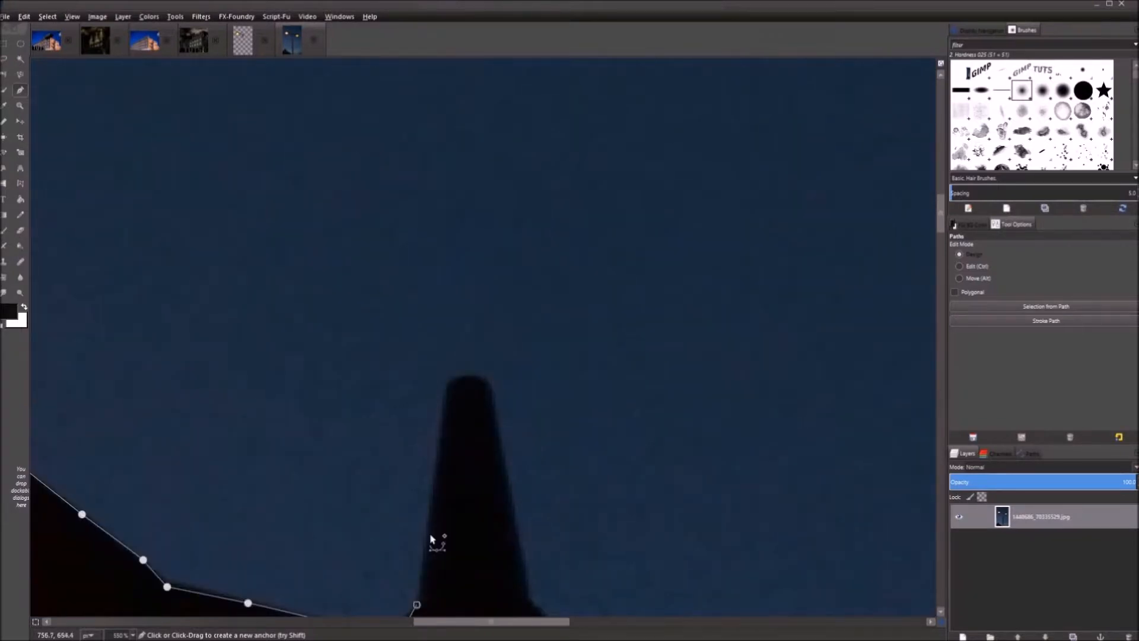
{"action": "left_click", "coordinate": [433, 489]}
{"action": "left_click", "coordinate": [439, 433]}
{"action": "left_click", "coordinate": [446, 387]}
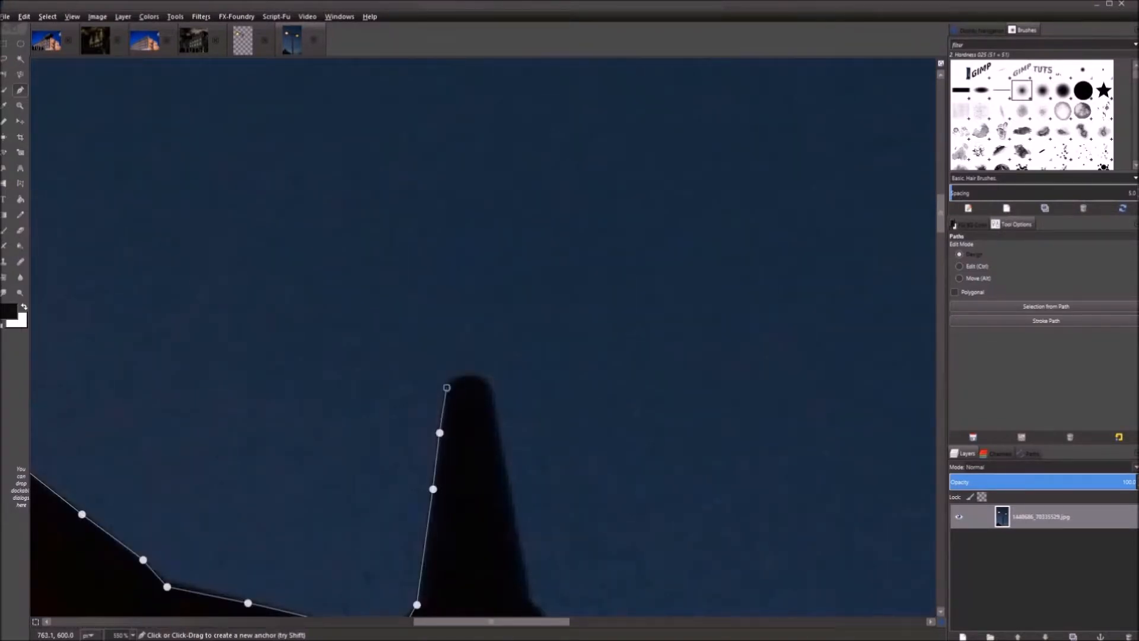
{"action": "left_click", "coordinate": [457, 382]}
{"action": "left_click", "coordinate": [480, 382]}
{"action": "left_click", "coordinate": [494, 388]}
Trace the path down the right side of the spike and around the right side of the collar
{"action": "left_click_drag", "start_coordinate": [493, 526], "coordinate": [375, 374]}
{"action": "left_click", "coordinate": [411, 447]}
{"action": "left_click", "coordinate": [421, 460]}
{"action": "left_click", "coordinate": [429, 460]}
{"action": "left_click", "coordinate": [430, 493]}
{"action": "left_click", "coordinate": [428, 526]}
Trace the path down the pole's right edge, close it at its starting anchor and convert it to a selection
{"action": "left_click_drag", "start_coordinate": [389, 533], "coordinate": [320, 264]}
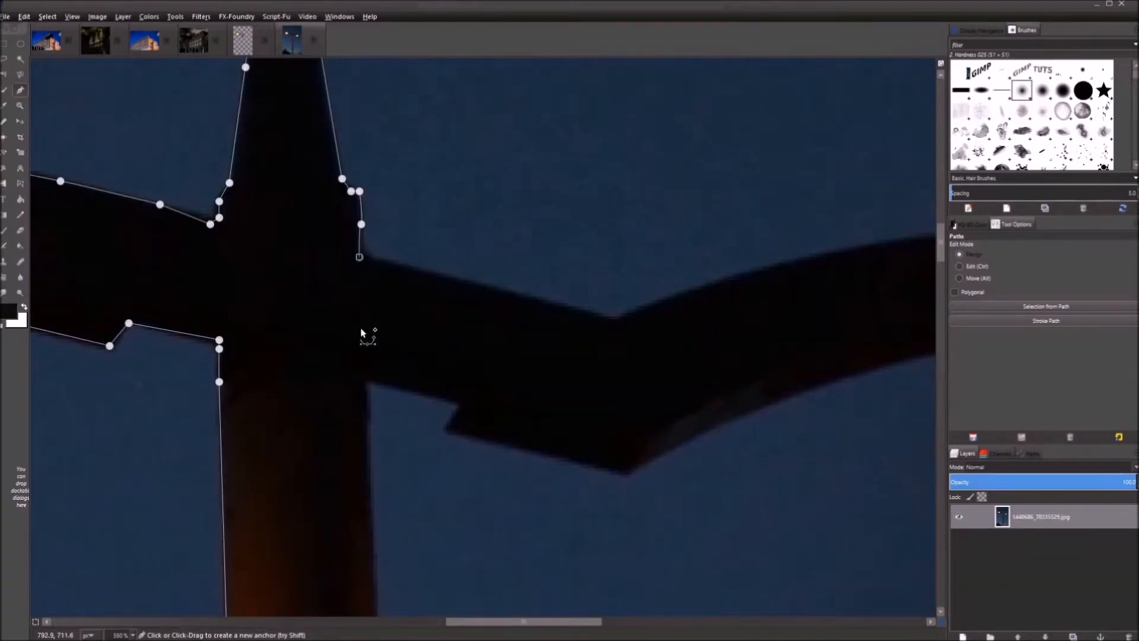
{"action": "left_click", "coordinate": [369, 380]}
{"action": "left_click_drag", "start_coordinate": [394, 447], "coordinate": [385, 225]}
{"action": "left_click_drag", "start_coordinate": [360, 354], "coordinate": [374, 125]}
{"action": "left_click_drag", "start_coordinate": [344, 420], "coordinate": [349, 309]}
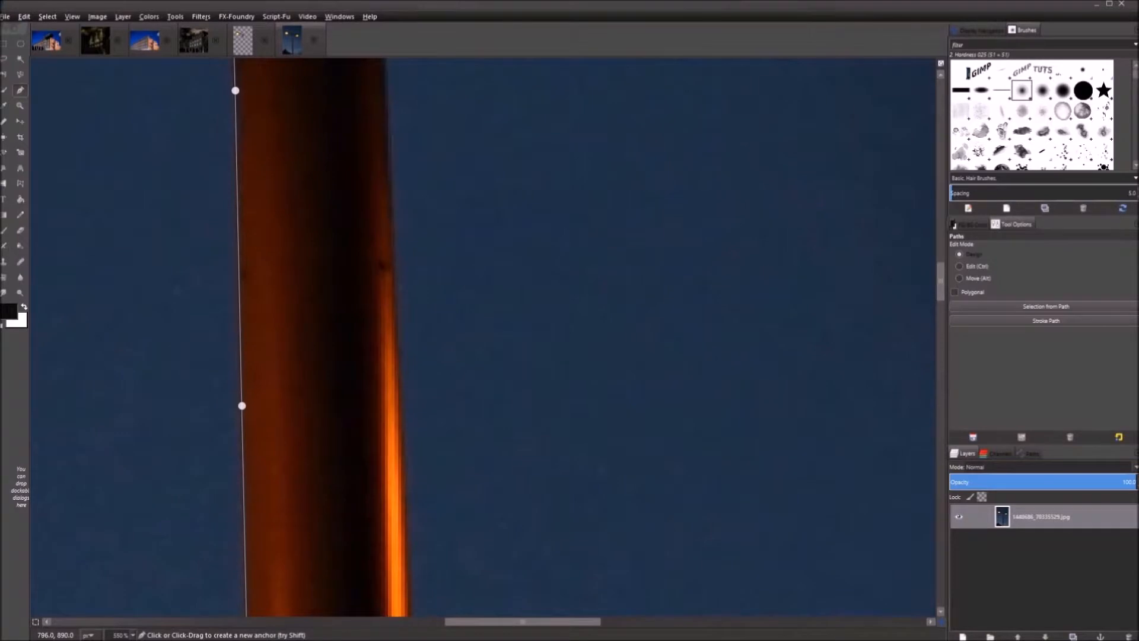
{"action": "left_click", "coordinate": [393, 368]}
{"action": "left_click_drag", "start_coordinate": [366, 541], "coordinate": [345, 194]}
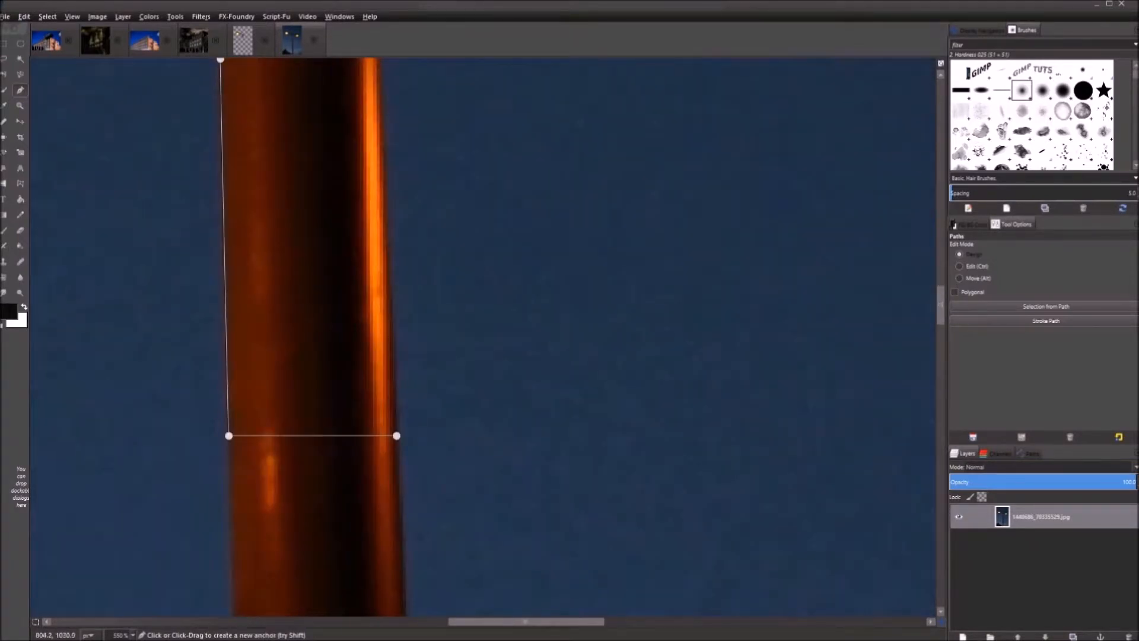
{"action": "left_click", "coordinate": [393, 409]}
{"action": "left_click", "coordinate": [397, 436], "text": "ctrl"}
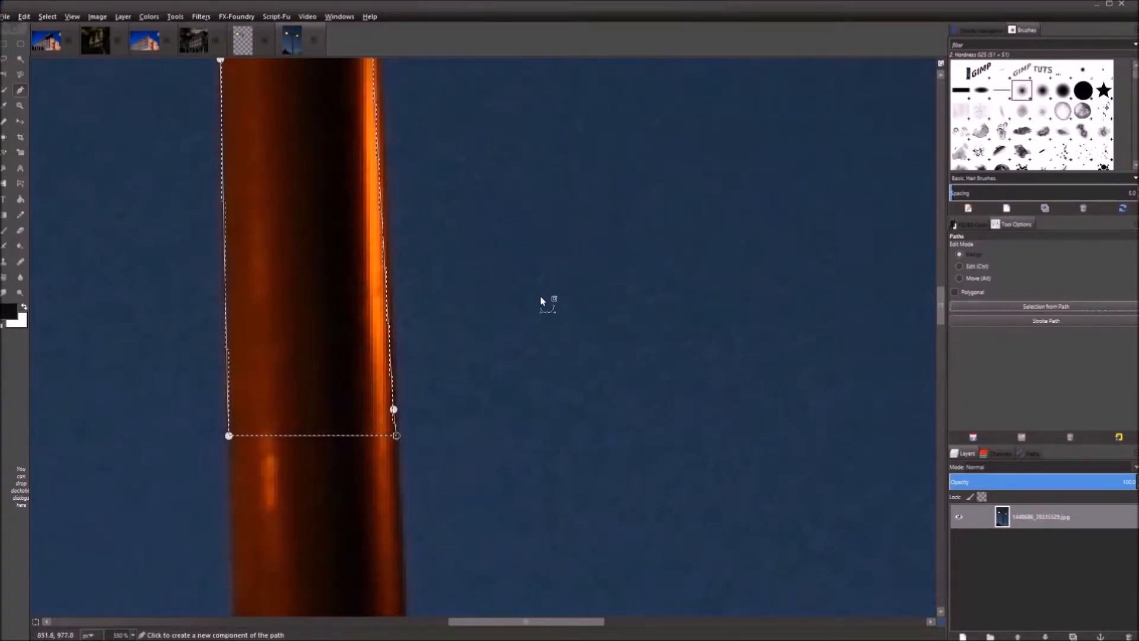
Add an alpha channel to the street lamp photo layer and delete everything outside the traced left lamp
{"action": "scroll", "coordinate": [541, 307], "scroll_direction": "down", "scroll_amount": 1}
{"action": "scroll", "coordinate": [541, 309], "scroll_direction": "down", "scroll_amount": 3}
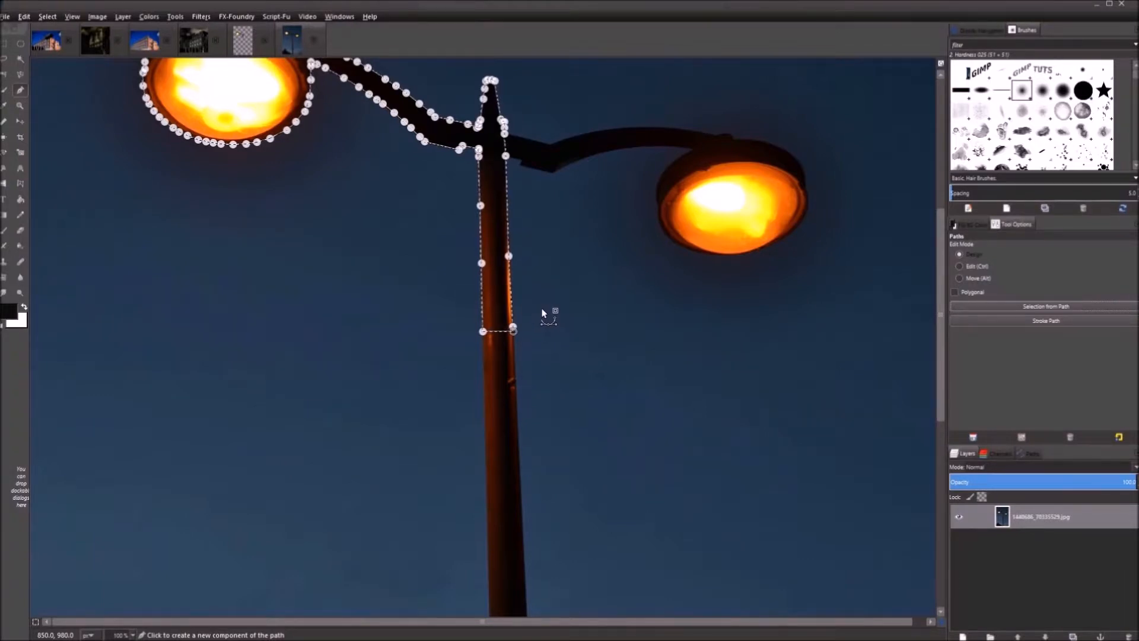
{"action": "left_click", "coordinate": [1087, 516]}
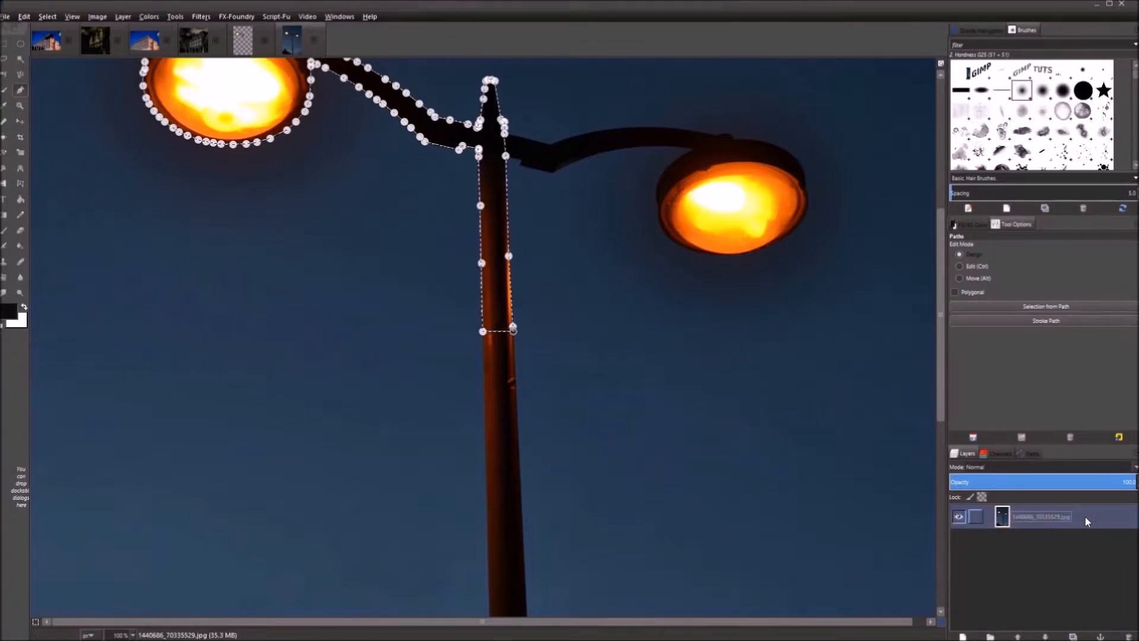
{"action": "right_click", "coordinate": [1084, 517]}
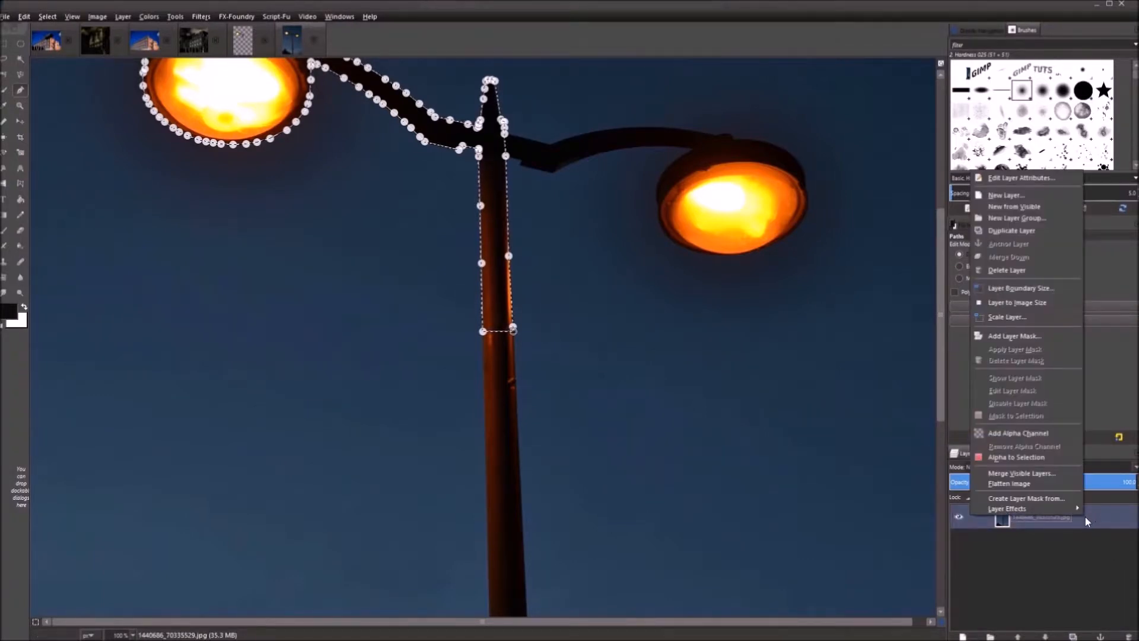
{"action": "left_click", "coordinate": [1016, 433]}
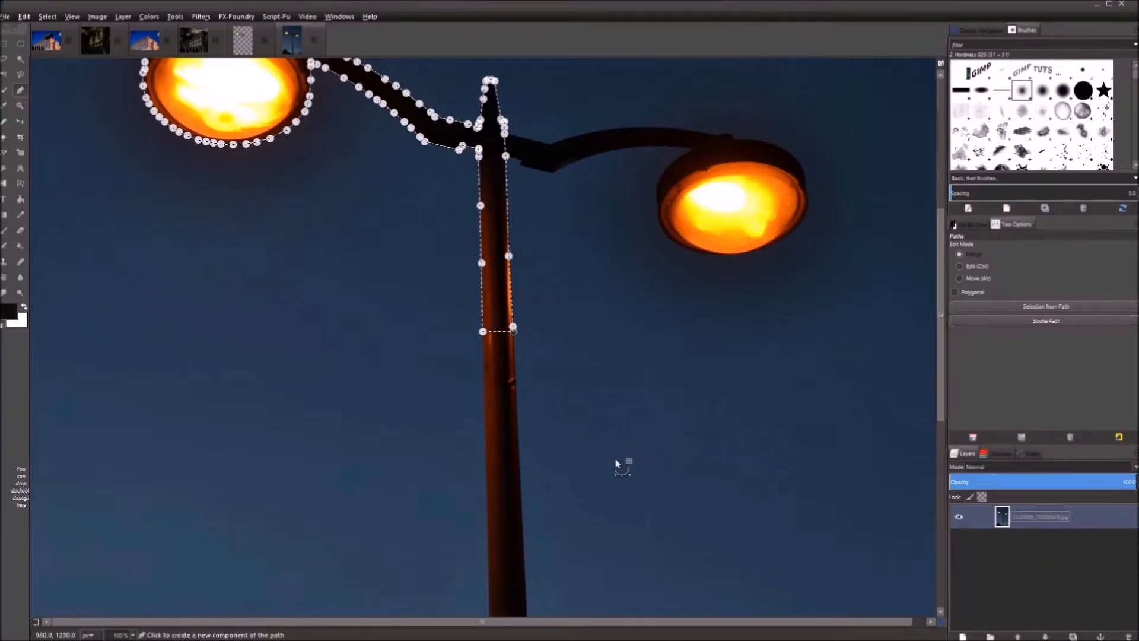
{"action": "scroll", "coordinate": [618, 462], "scroll_direction": "down", "scroll_amount": 2}
{"action": "key", "text": "Delete"}
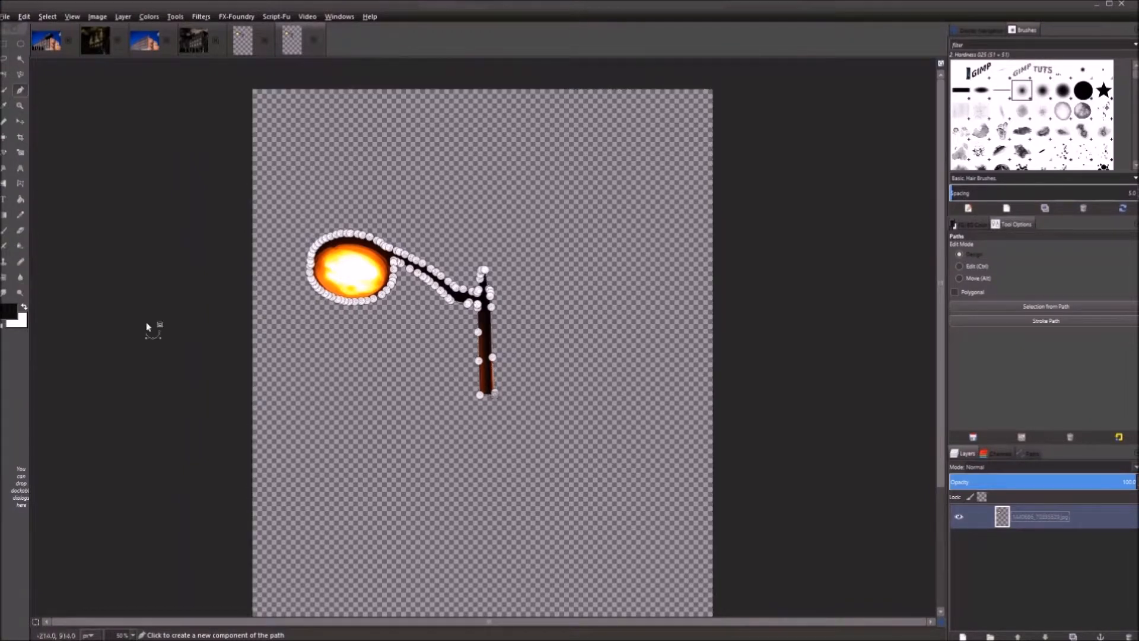
Activate the Move tool and switch to the other open image with the street lamp cutout
{"action": "key", "text": "m"}
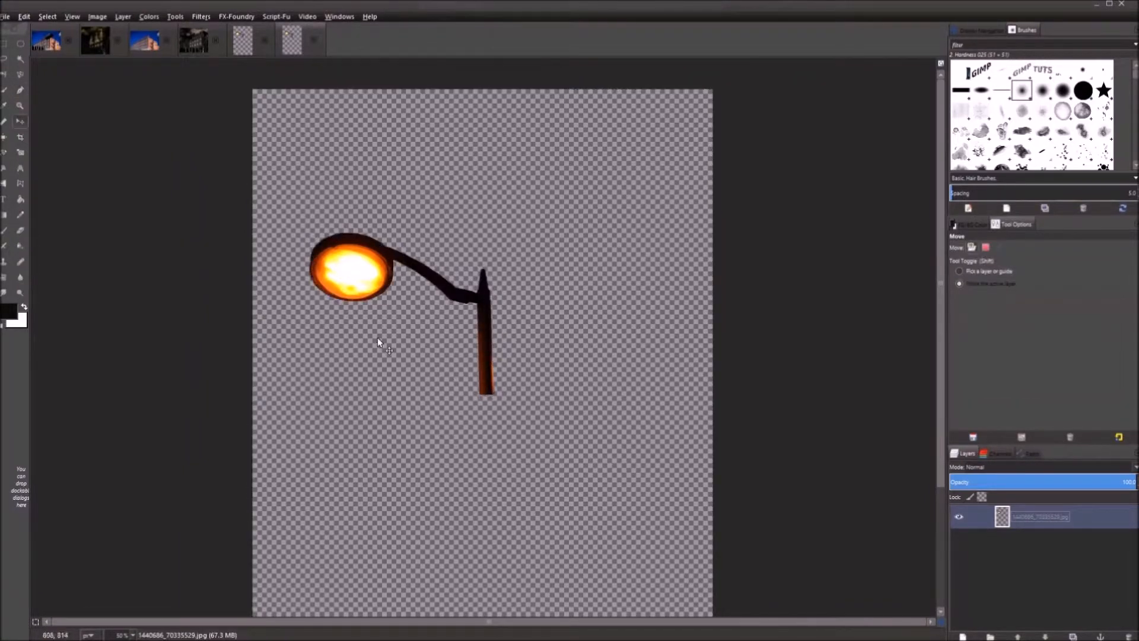
{"action": "scroll", "coordinate": [369, 350], "scroll_direction": "down", "scroll_amount": 5}
{"action": "scroll", "coordinate": [397, 341], "scroll_direction": "up", "scroll_amount": 4}
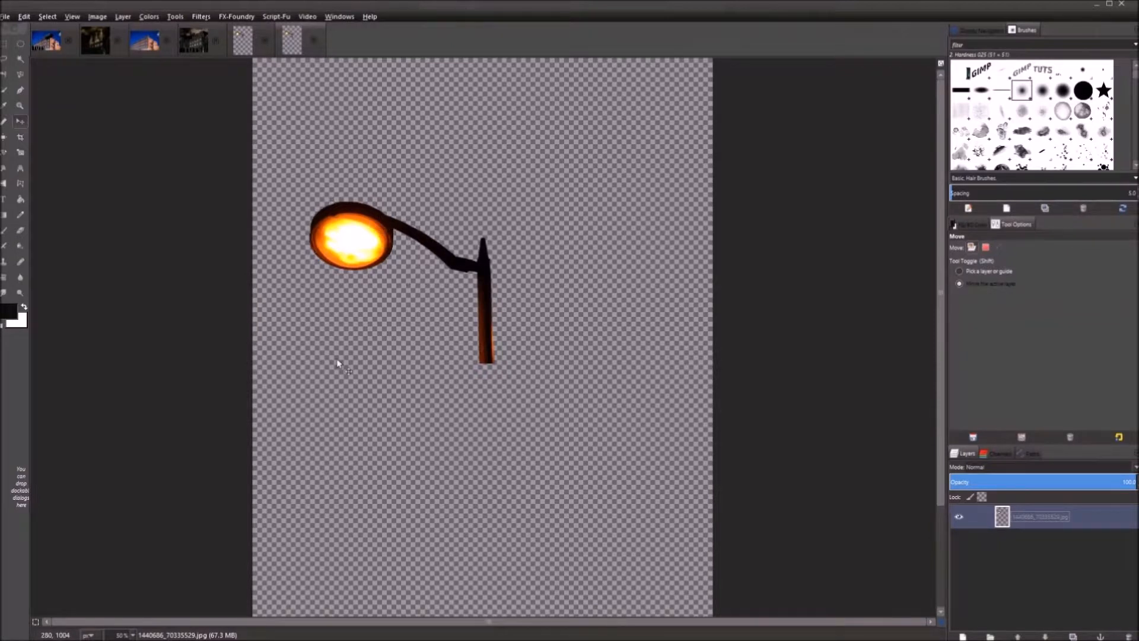
{"action": "left_click", "coordinate": [297, 43]}
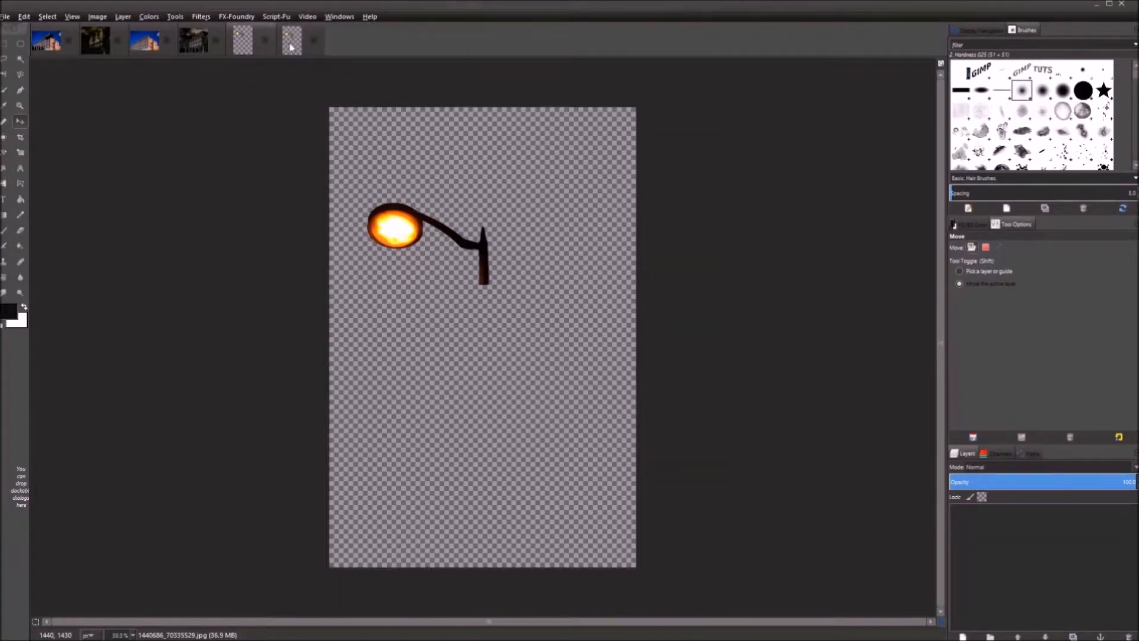
Delete the lower end of the lamp cutout's pole using a rectangular selection, and clear the selection
{"action": "left_click", "coordinate": [249, 44]}
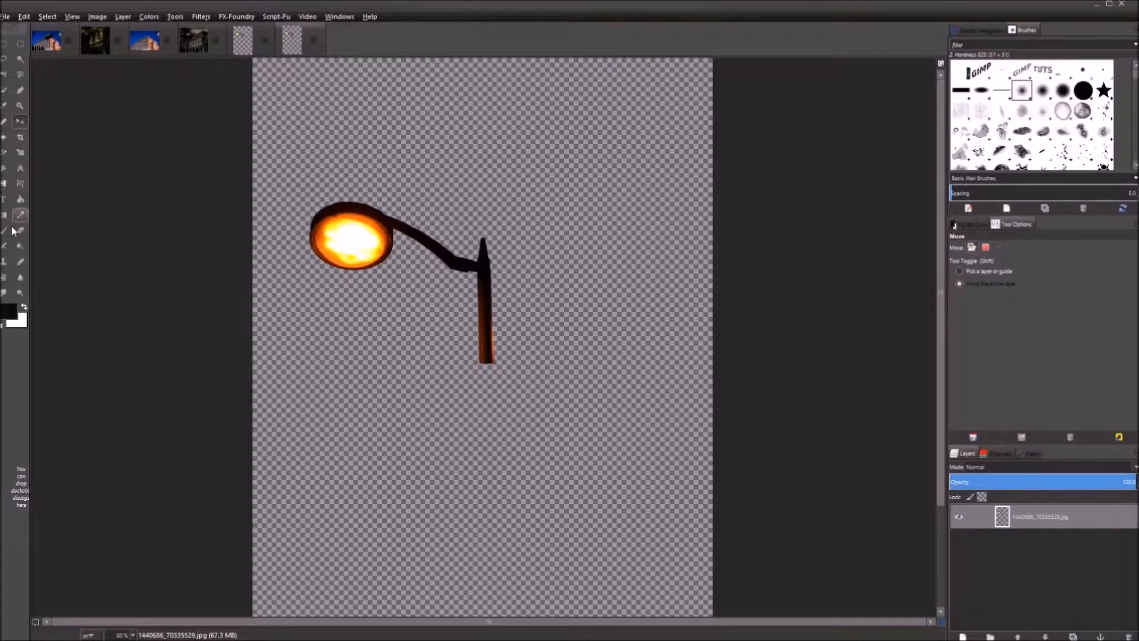
{"action": "left_click", "coordinate": [24, 235]}
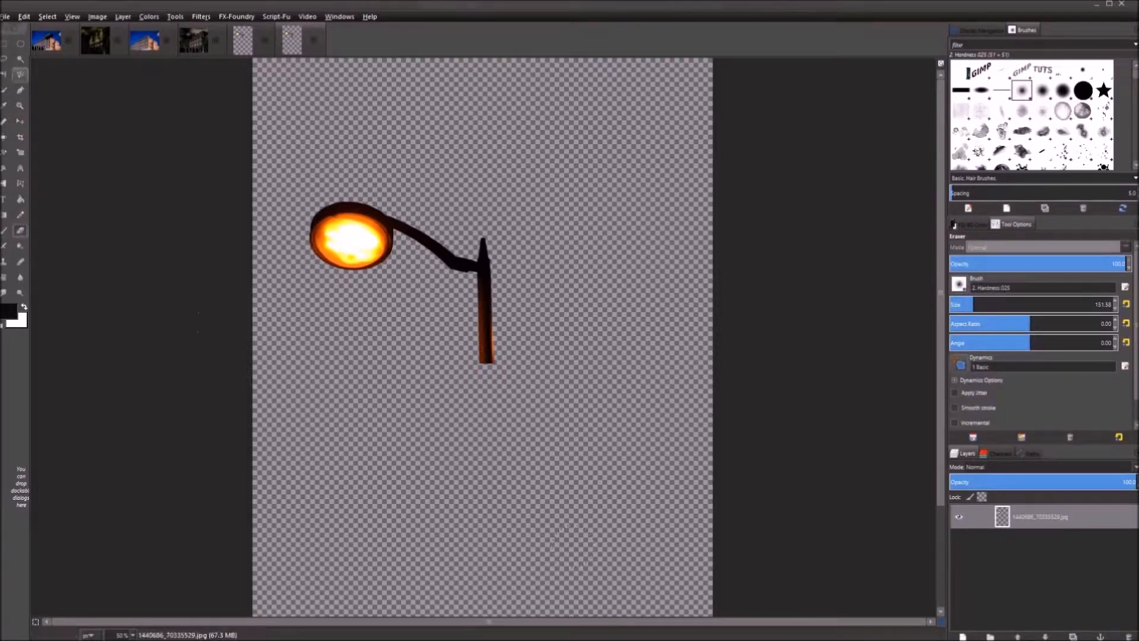
{"action": "left_click", "coordinate": [3, 45]}
{"action": "mouse_move", "coordinate": [412, 339]}
{"action": "left_mouse_down"}
{"action": "mouse_move", "coordinate": [534, 366]}
{"action": "mouse_move", "coordinate": [564, 438]}
{"action": "left_mouse_up"}
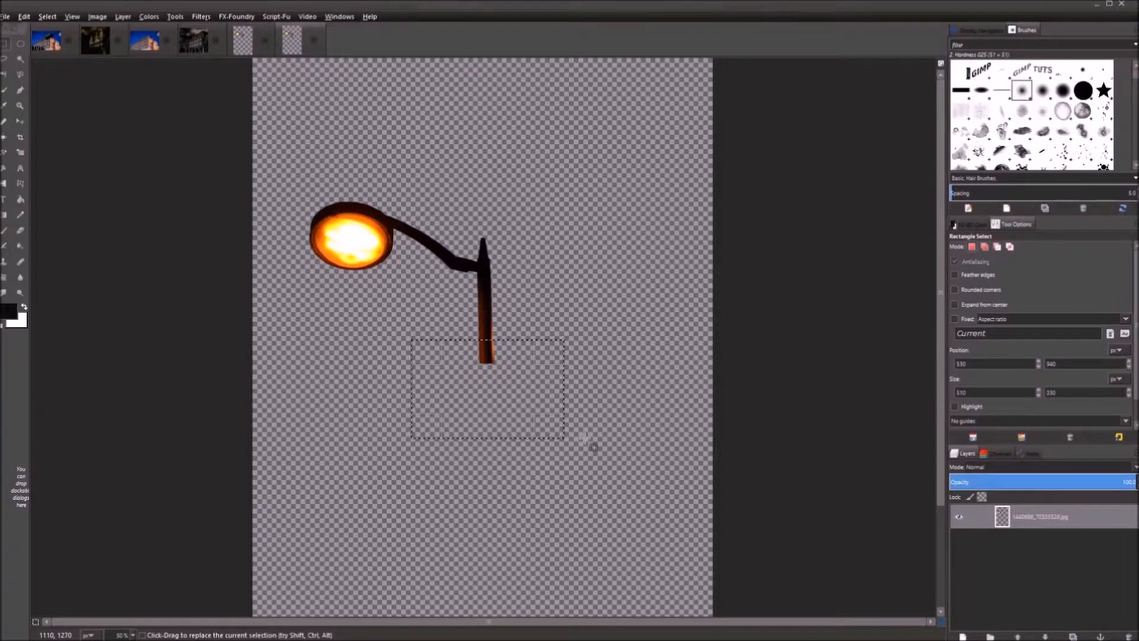
{"action": "key", "text": "ctrl+shift+a"}
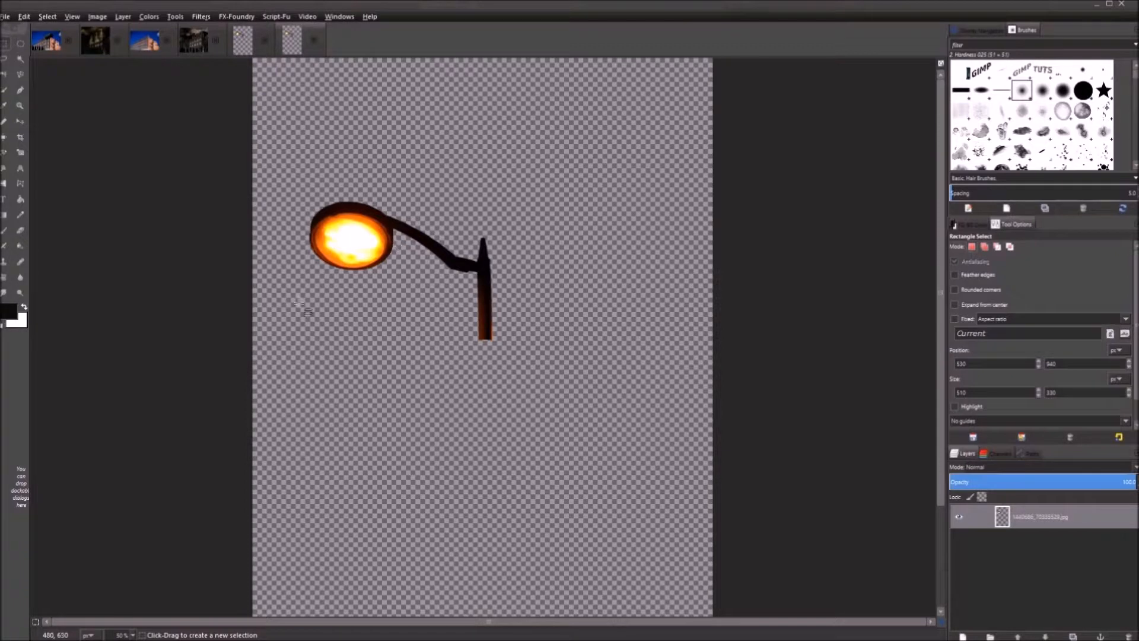
Copy the lamp cutout and paste it into the GIMP TUTS composite as a new top layer
{"action": "key", "text": "minus"}
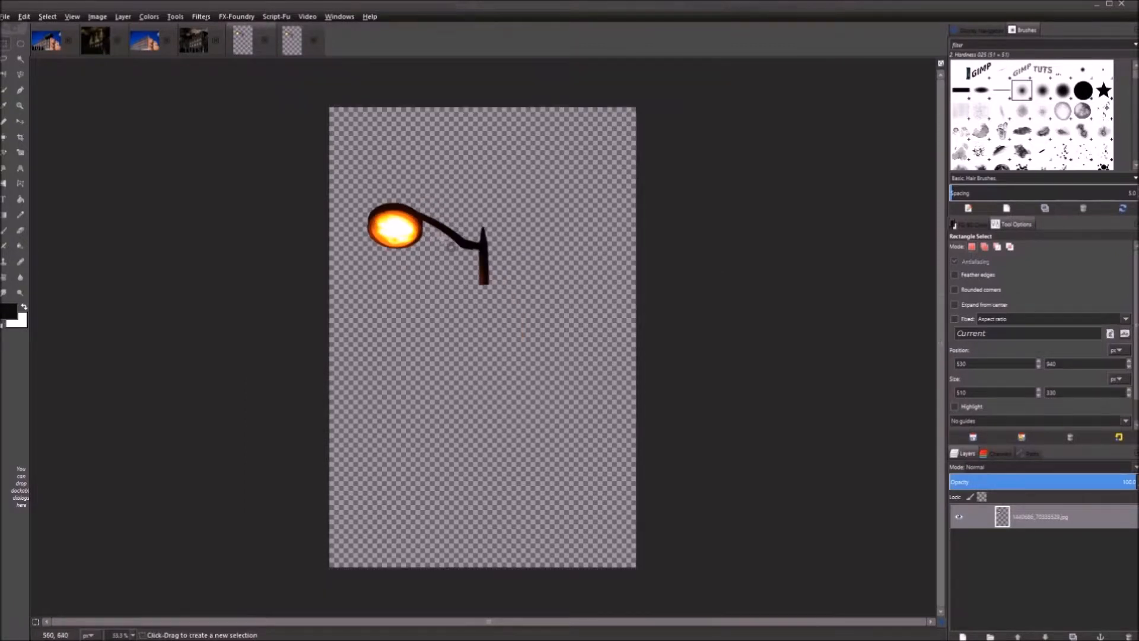
{"action": "right_click", "coordinate": [463, 243]}
{"action": "mouse_move", "coordinate": [492, 262]}
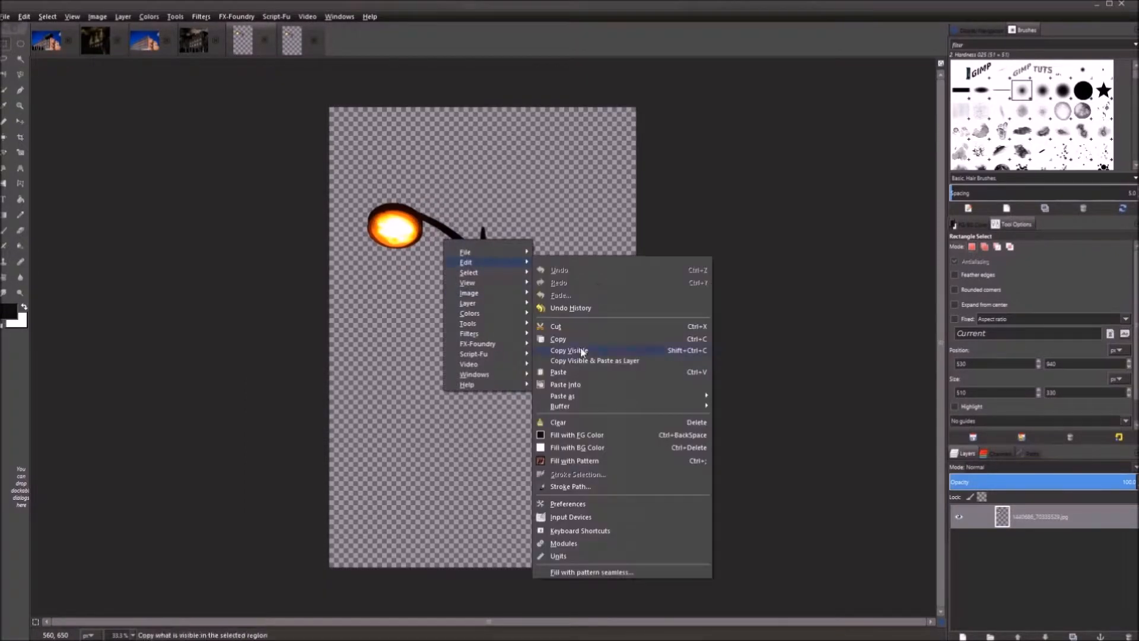
{"action": "key", "text": "Escape"}
{"action": "key", "text": "Escape"}
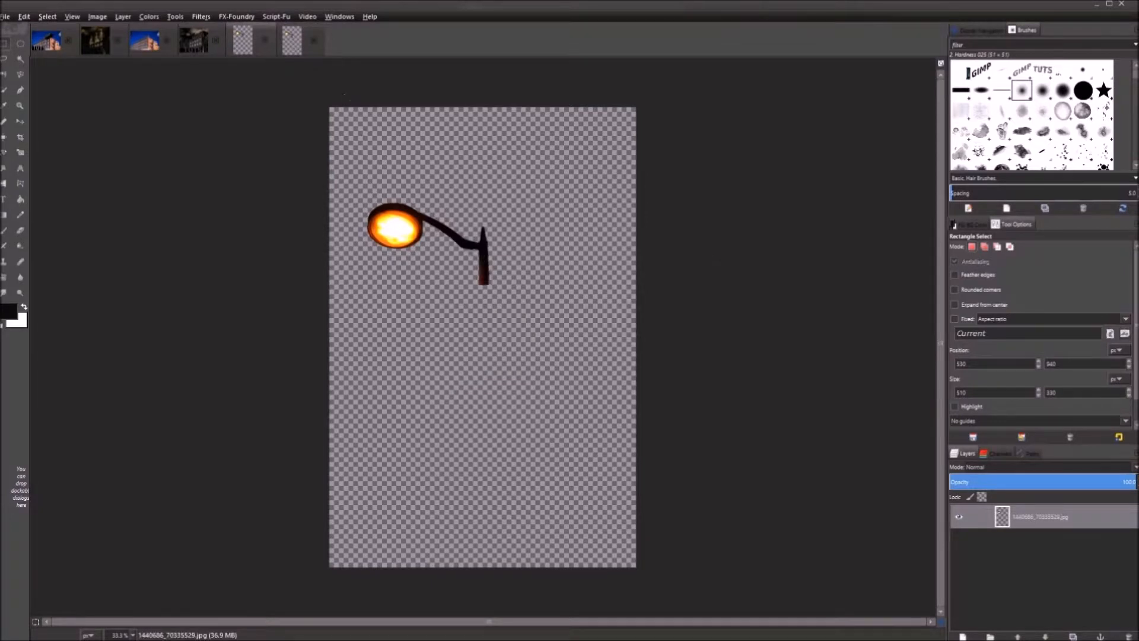
{"action": "key", "text": "plus"}
{"action": "right_click", "coordinate": [458, 276]}
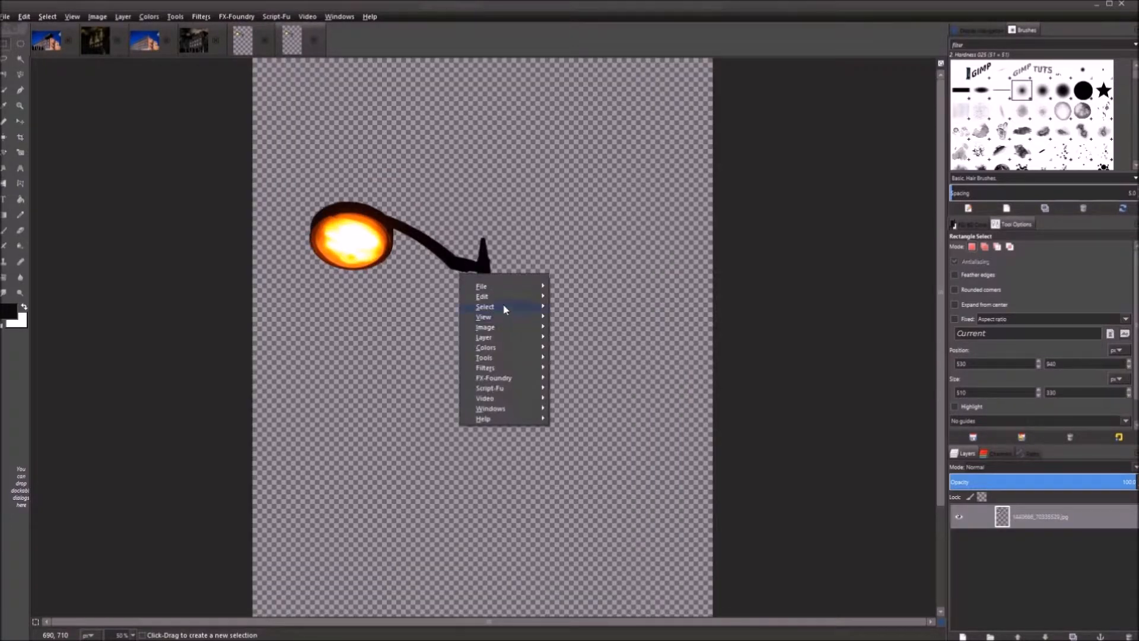
{"action": "mouse_move", "coordinate": [503, 298]}
{"action": "left_click", "coordinate": [592, 368]}
{"action": "left_click", "coordinate": [190, 48]}
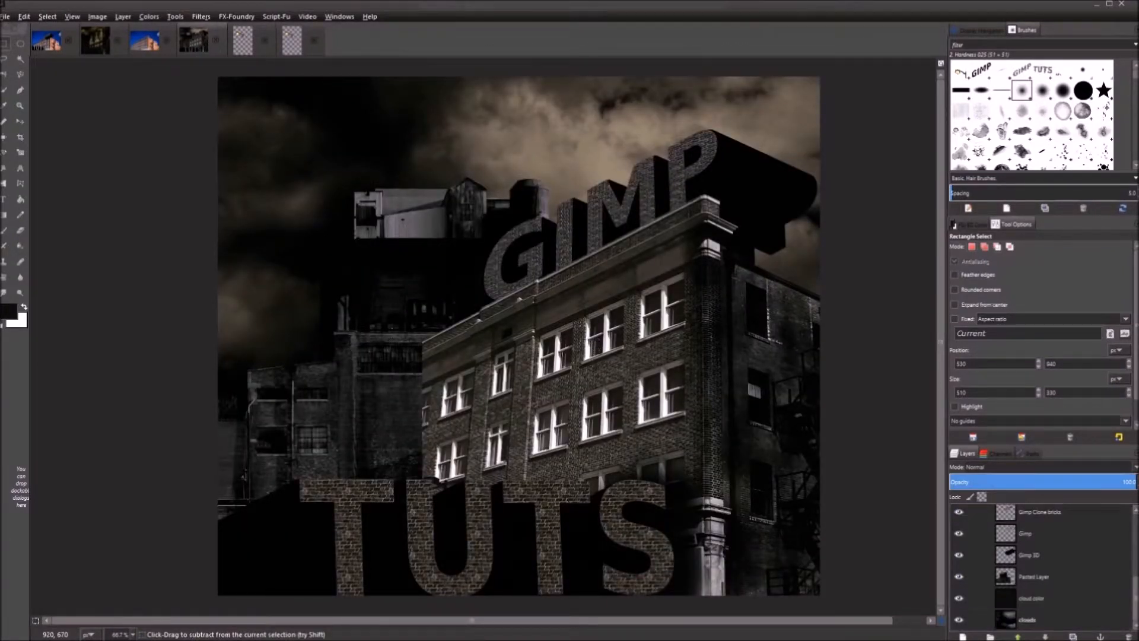
{"action": "key", "text": "ctrl+v"}
{"action": "left_click", "coordinate": [964, 637]}
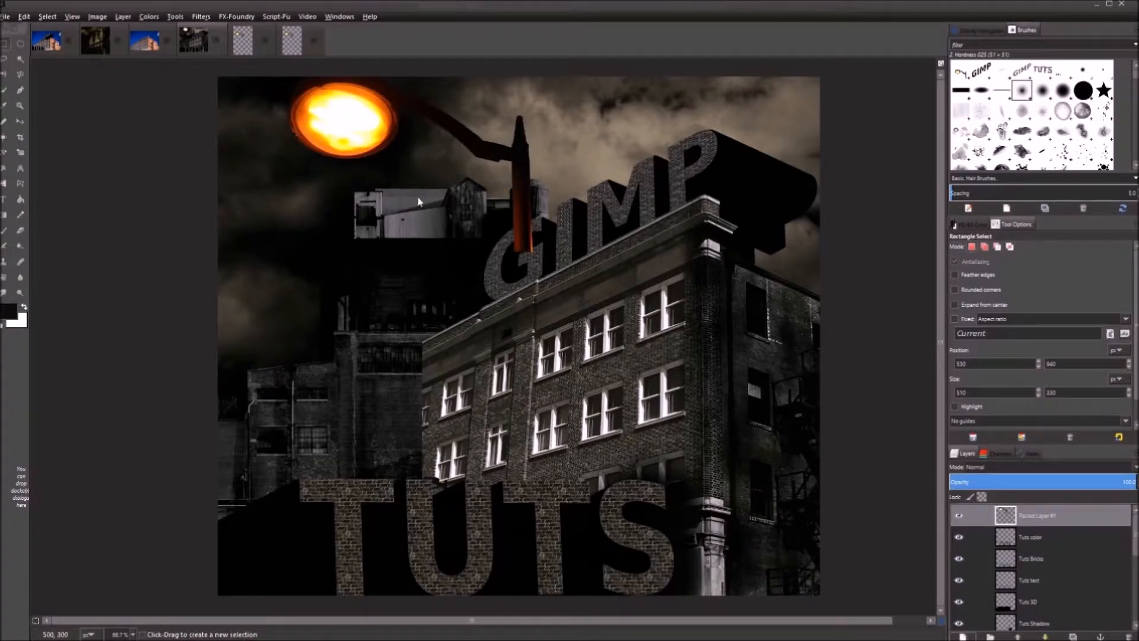
Shift the pasted lamp to the right and scale its layer down proportionally to about 540 px wide
{"action": "key", "text": "minus"}
{"action": "key", "text": "minus"}
{"action": "key", "text": "m"}
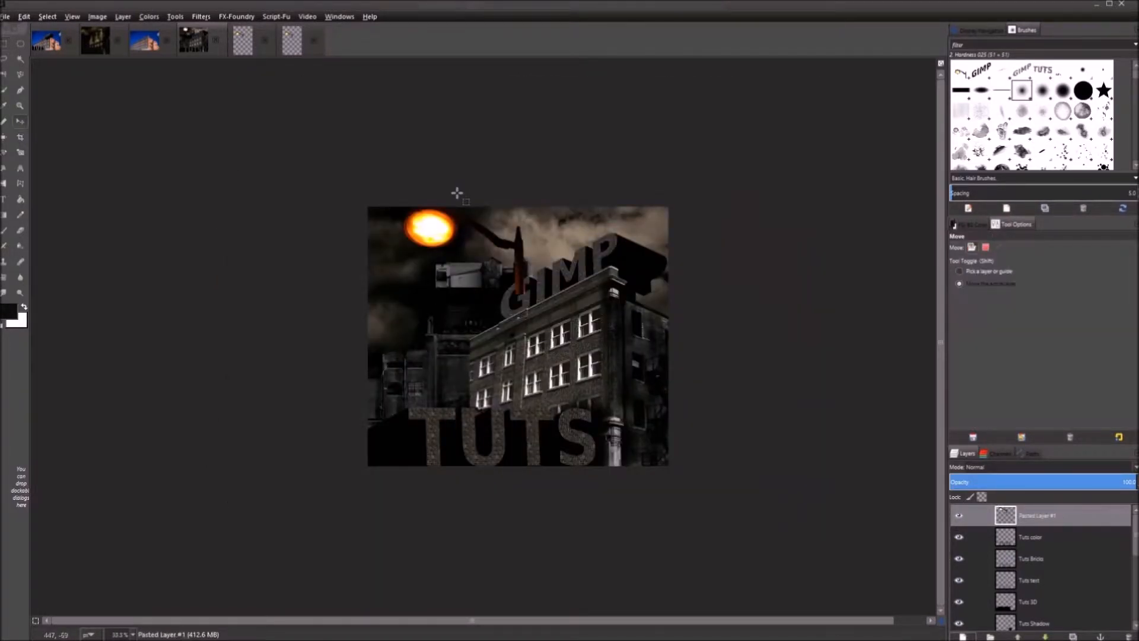
{"action": "left_click_drag", "start_coordinate": [516, 264], "coordinate": [587, 261]}
{"action": "key", "text": "shift+s"}
{"action": "left_click", "coordinate": [588, 261]}
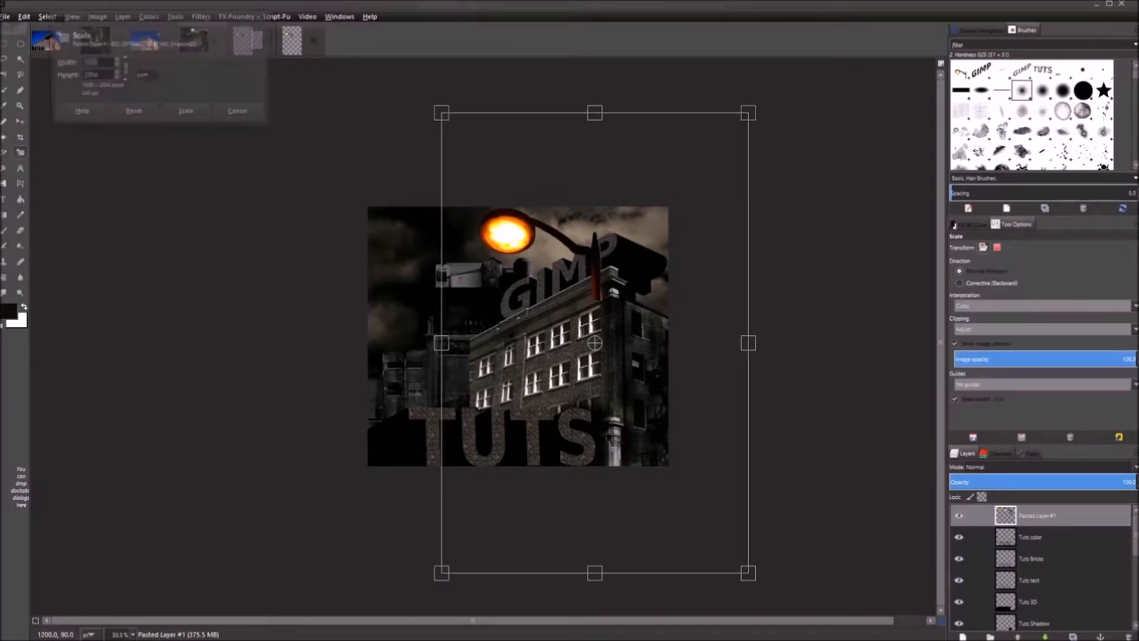
{"action": "left_click_drag", "start_coordinate": [750, 110], "coordinate": [694, 194]}
{"action": "left_click_drag", "start_coordinate": [653, 270], "coordinate": [580, 413]}
{"action": "left_click", "coordinate": [185, 110]}
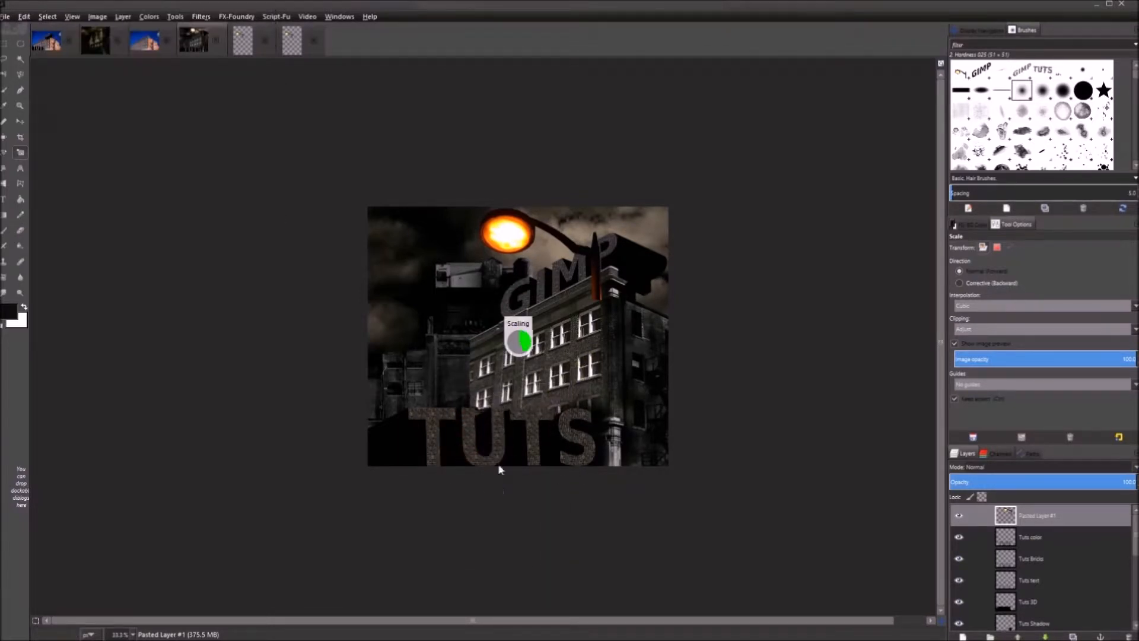
Move the lamp up to the rooftop so its pole stands in front of the letter P of GIMP
{"action": "key", "text": "m"}
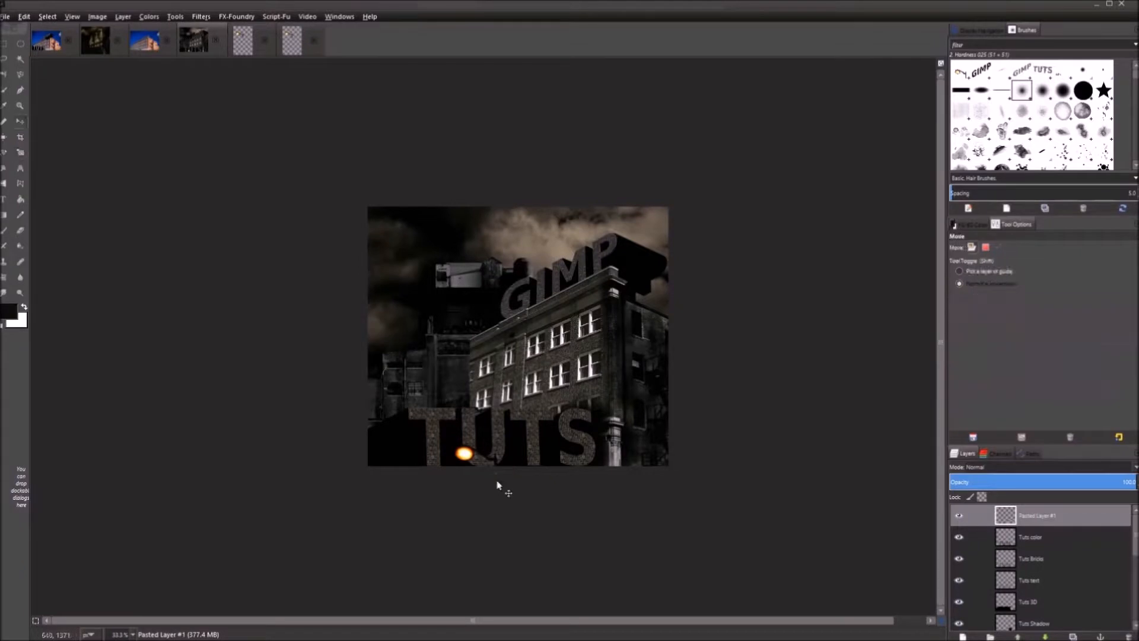
{"action": "left_click_drag", "start_coordinate": [497, 483], "coordinate": [598, 271]}
{"action": "scroll", "coordinate": [597, 271], "scroll_direction": "up", "scroll_amount": 4}
{"action": "left_click_drag", "start_coordinate": [721, 187], "coordinate": [533, 457]}
Scale the lamp layer down proportionally to about 464 px wide and reposition its pole against the letter P
{"action": "key", "text": "shift+s"}
{"action": "left_click", "coordinate": [652, 339]}
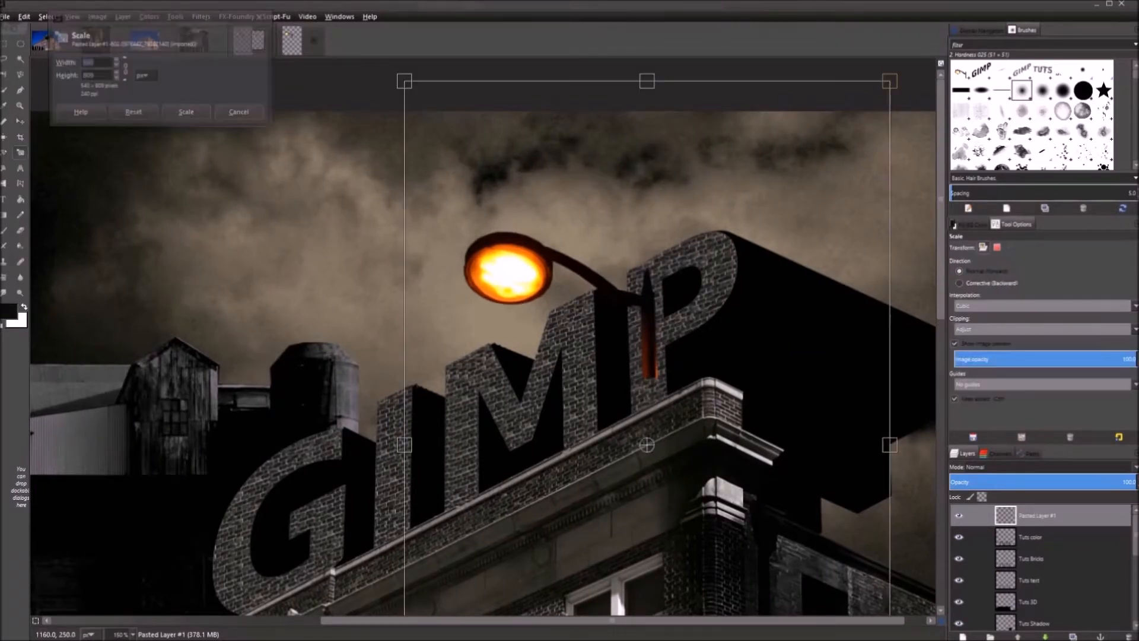
{"action": "left_click_drag", "start_coordinate": [891, 89], "coordinate": [825, 185]}
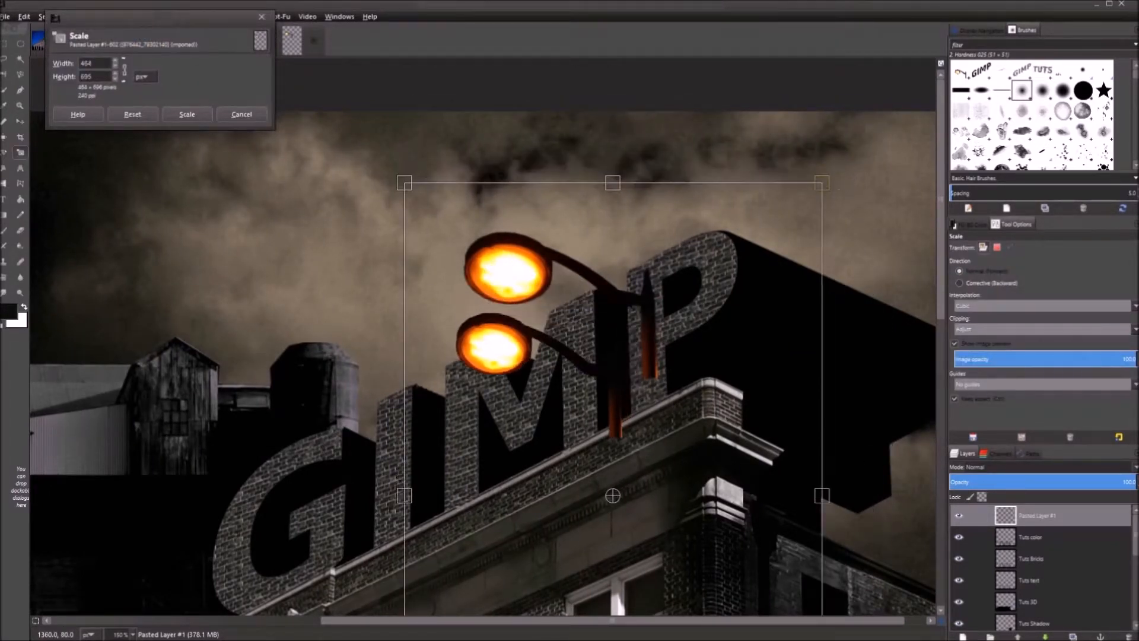
{"action": "left_click", "coordinate": [187, 115]}
{"action": "key", "text": "m"}
{"action": "left_click_drag", "start_coordinate": [611, 404], "coordinate": [638, 332]}
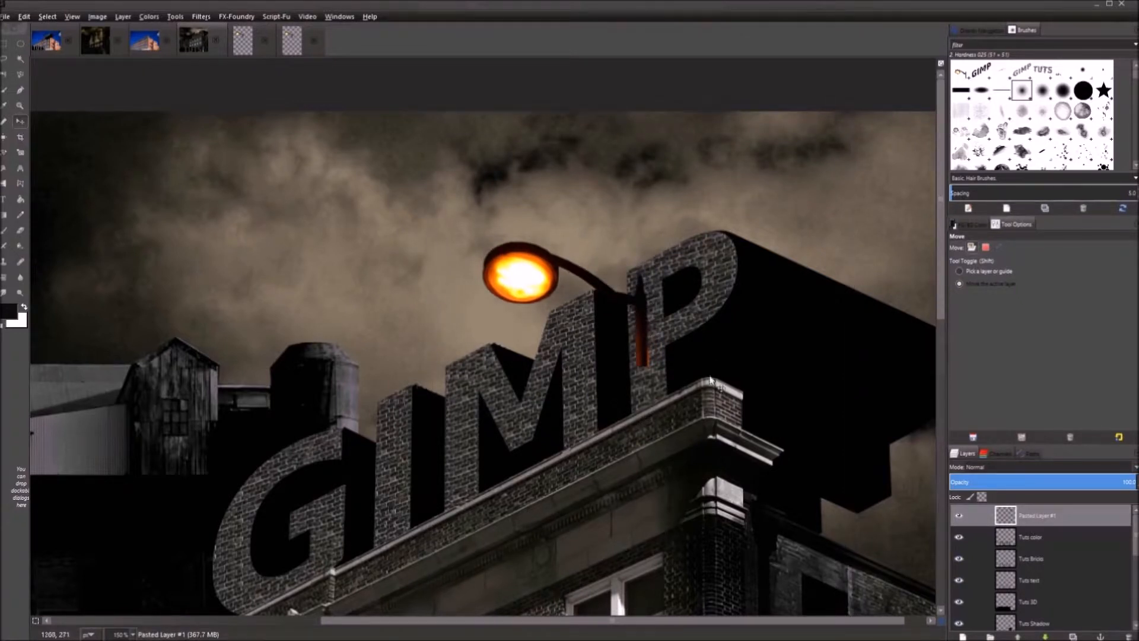
Convert the lamp layer's alpha to a selection and set up a black Paintbrush with size 73.34 and low opacity
{"action": "right_click", "coordinate": [1067, 511]}
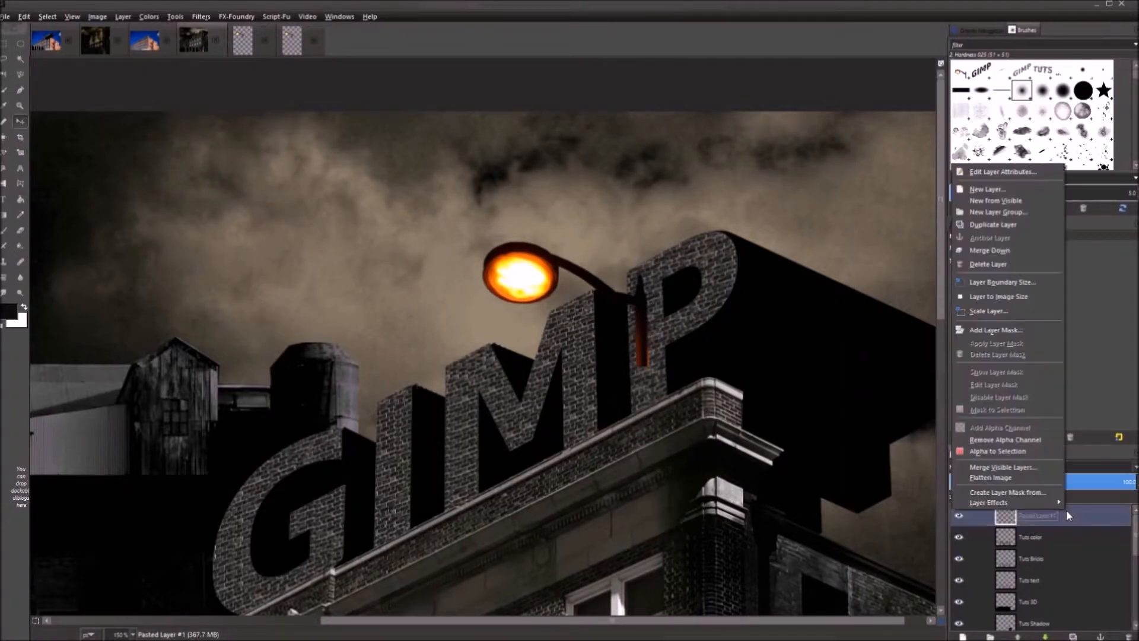
{"action": "left_click", "coordinate": [998, 451]}
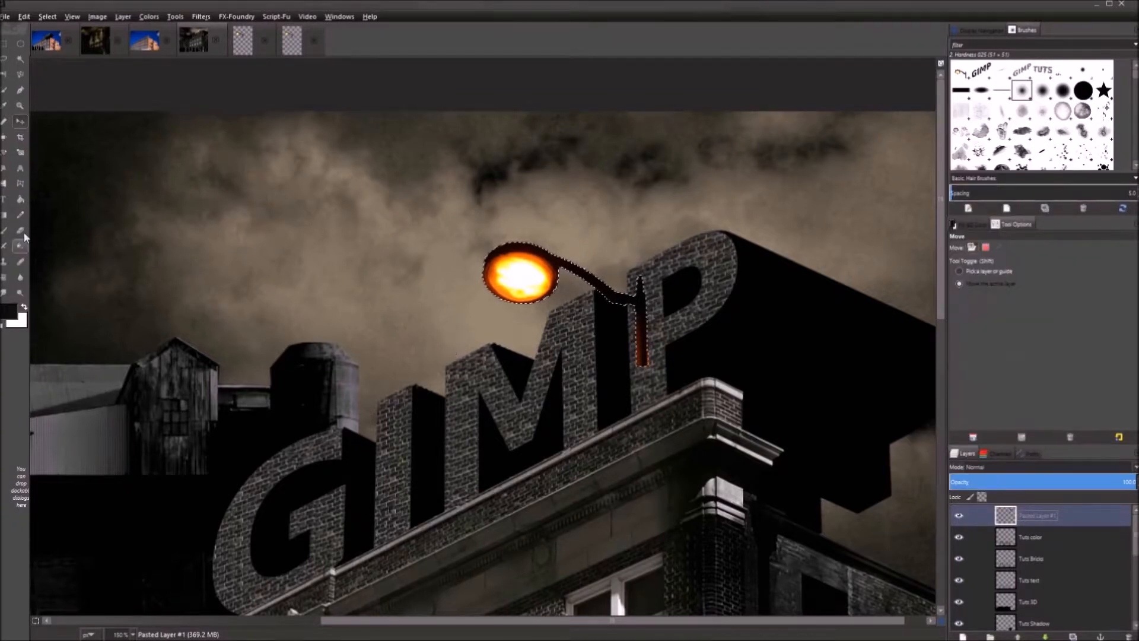
{"action": "left_click", "coordinate": [5, 230]}
{"action": "left_click", "coordinate": [10, 310]}
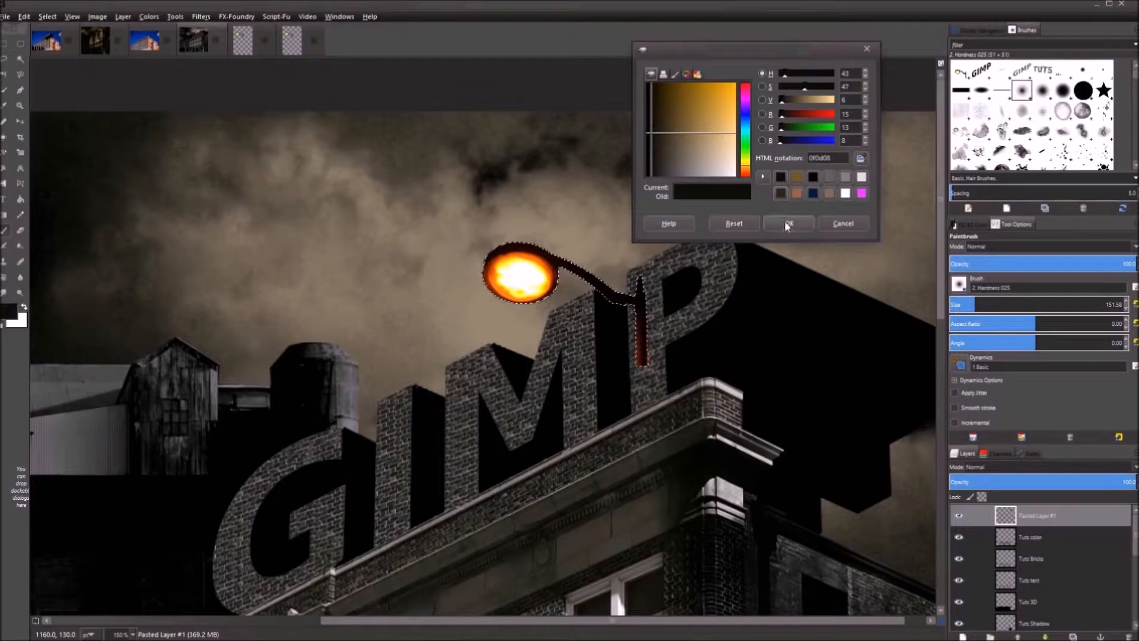
{"action": "left_click", "coordinate": [788, 224]}
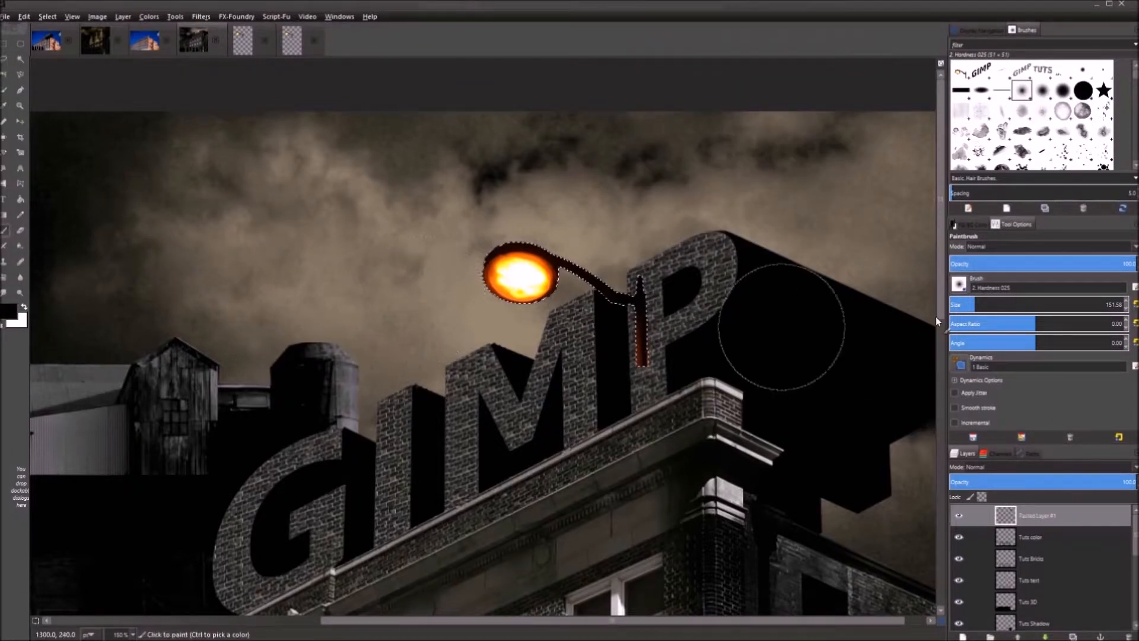
{"action": "left_click_drag", "start_coordinate": [1124, 307], "coordinate": [1115, 305]}
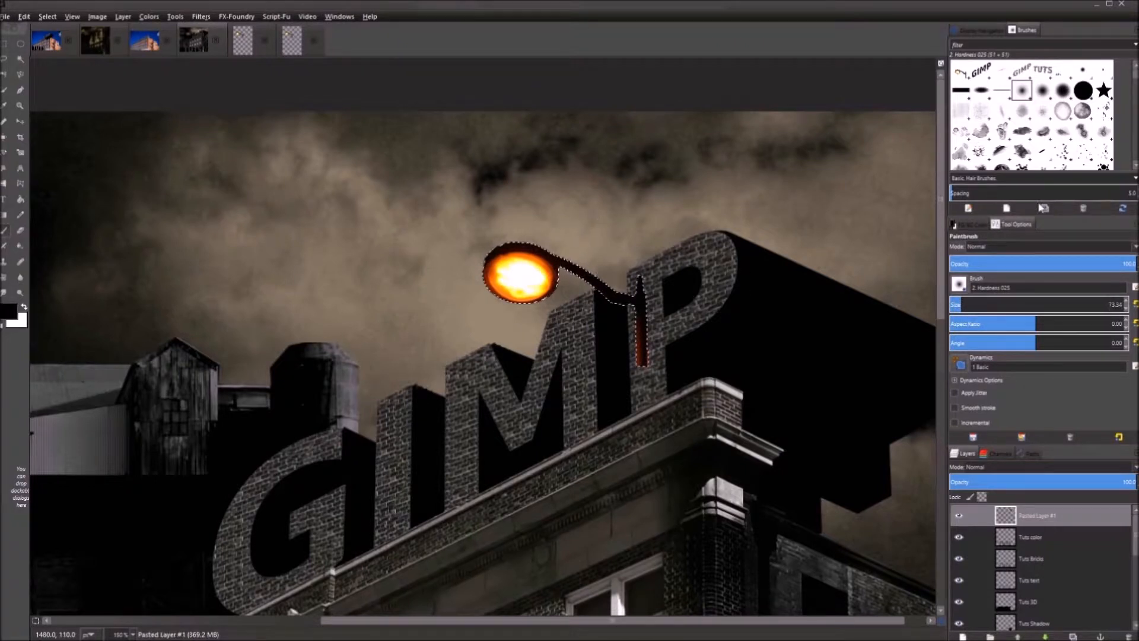
{"action": "left_click_drag", "start_coordinate": [987, 263], "coordinate": [965, 265]}
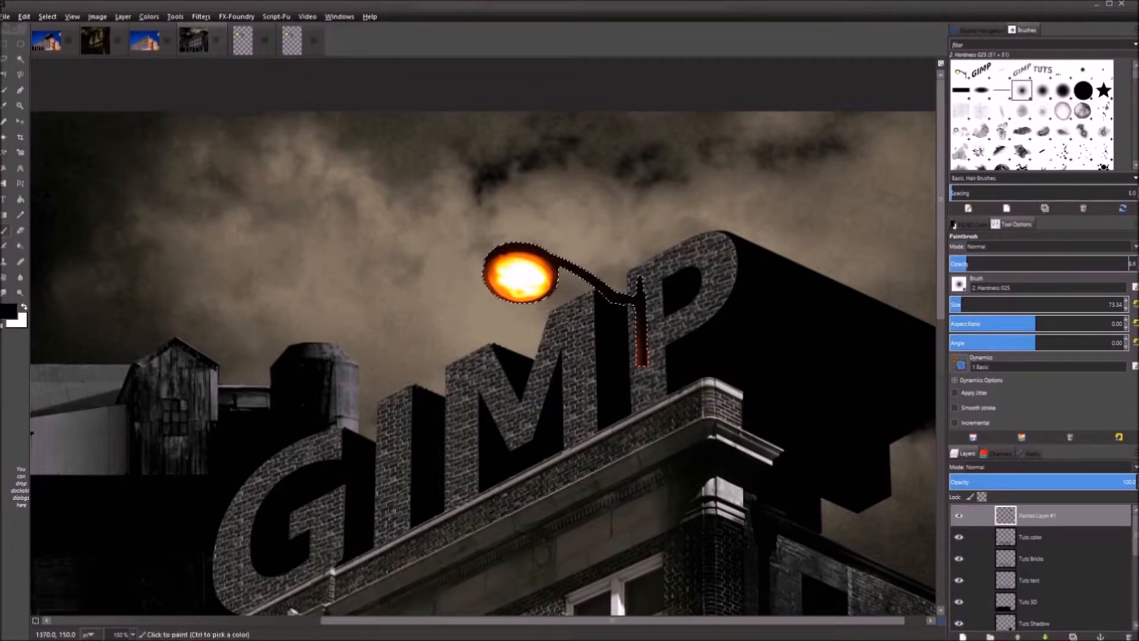
Paint over the lamp's pole, arm and bulb to darken them, and clear the selection
{"action": "mouse_move", "coordinate": [635, 330]}
{"action": "left_mouse_down"}
{"action": "mouse_move", "coordinate": [638, 297]}
{"action": "mouse_move", "coordinate": [647, 336]}
{"action": "mouse_move", "coordinate": [637, 363]}
{"action": "mouse_move", "coordinate": [646, 327]}
{"action": "mouse_move", "coordinate": [647, 344]}
{"action": "mouse_move", "coordinate": [637, 345]}
{"action": "mouse_move", "coordinate": [637, 372]}
{"action": "mouse_move", "coordinate": [656, 345]}
{"action": "mouse_move", "coordinate": [646, 325]}
{"action": "mouse_move", "coordinate": [646, 385]}
{"action": "left_mouse_up"}
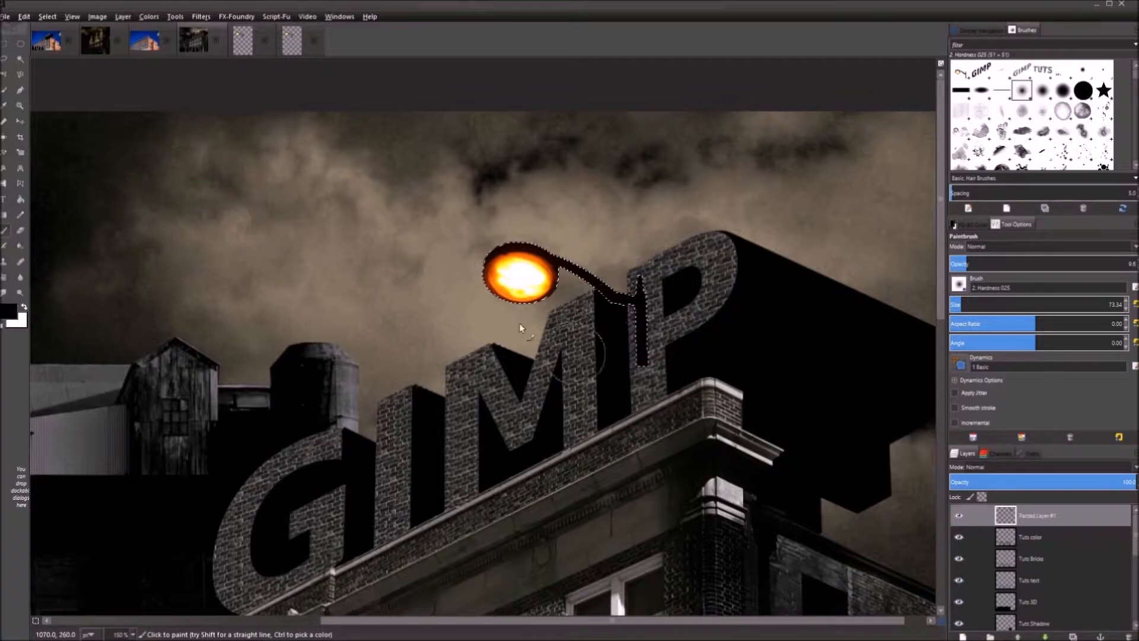
{"action": "mouse_move", "coordinate": [585, 276]}
{"action": "left_mouse_down"}
{"action": "mouse_move", "coordinate": [622, 285]}
{"action": "mouse_move", "coordinate": [523, 227]}
{"action": "mouse_move", "coordinate": [623, 274]}
{"action": "mouse_move", "coordinate": [548, 255]}
{"action": "mouse_move", "coordinate": [521, 229]}
{"action": "mouse_move", "coordinate": [483, 241]}
{"action": "mouse_move", "coordinate": [493, 282]}
{"action": "mouse_move", "coordinate": [510, 289]}
{"action": "mouse_move", "coordinate": [538, 268]}
{"action": "mouse_move", "coordinate": [511, 290]}
{"action": "left_mouse_up"}
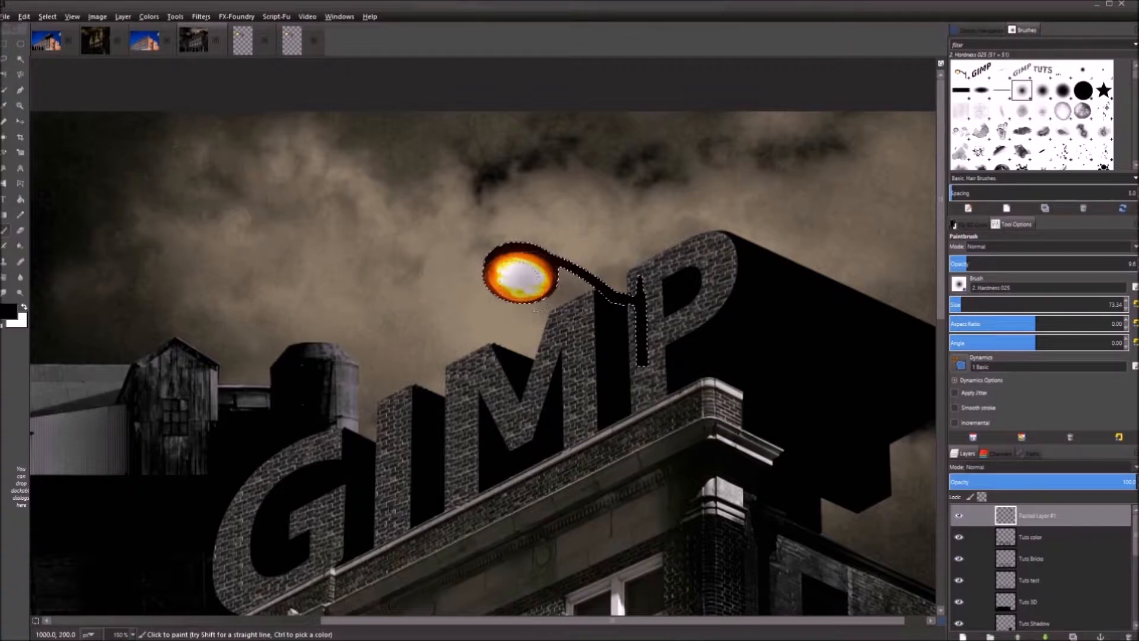
{"action": "key", "text": "ctrl+shift+j"}
{"action": "key", "text": "ctrl+shift+a"}
Scale the darkened lamp layer down to about 405 px wide and move it back beside the letter P
{"action": "scroll", "coordinate": [636, 278], "scroll_direction": "down", "scroll_amount": 2}
{"action": "scroll", "coordinate": [636, 279], "scroll_direction": "up", "scroll_amount": 1}
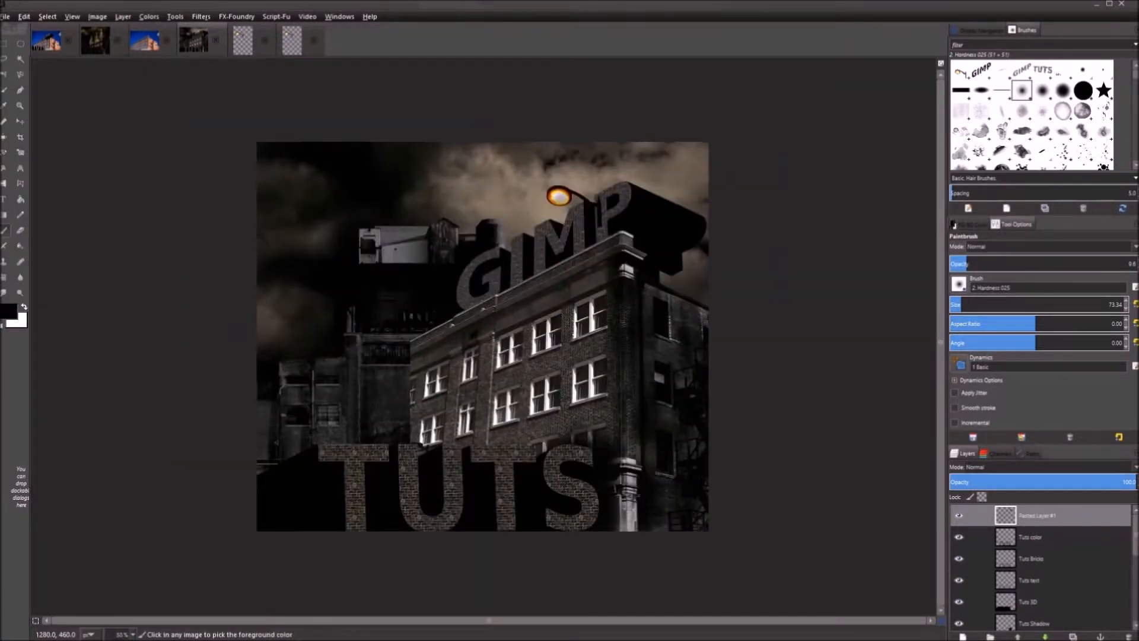
{"action": "key", "text": "shift+t"}
{"action": "left_click", "coordinate": [637, 280]}
{"action": "left_click_drag", "start_coordinate": [670, 351], "coordinate": [653, 324]}
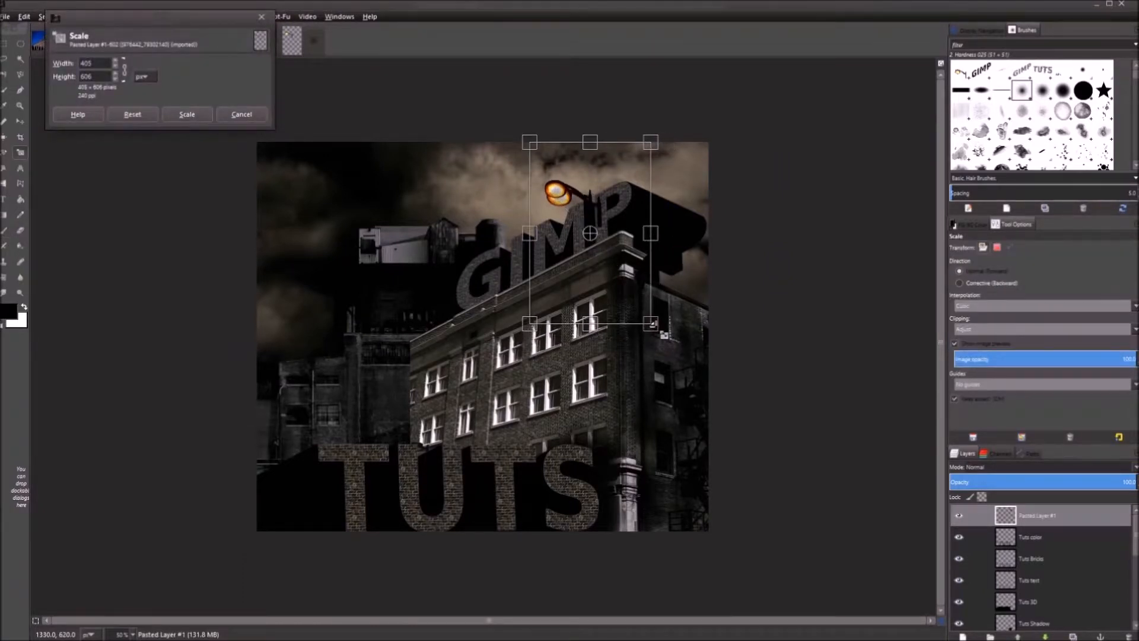
{"action": "left_click", "coordinate": [483, 337]}
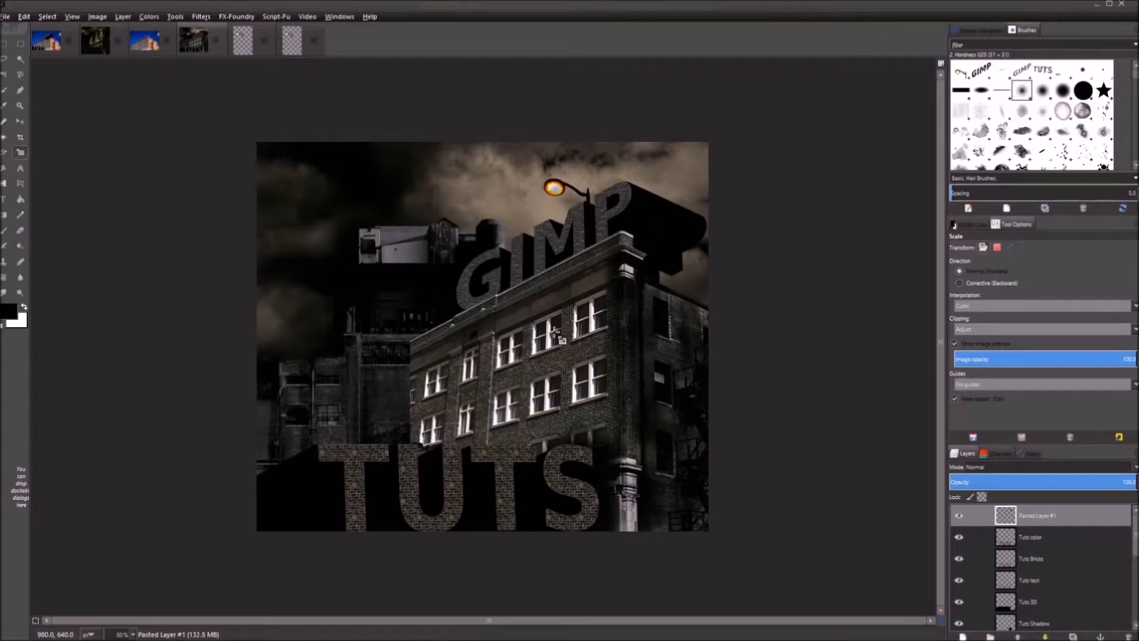
{"action": "key", "text": "m"}
{"action": "left_click_drag", "start_coordinate": [578, 204], "coordinate": [588, 216]}
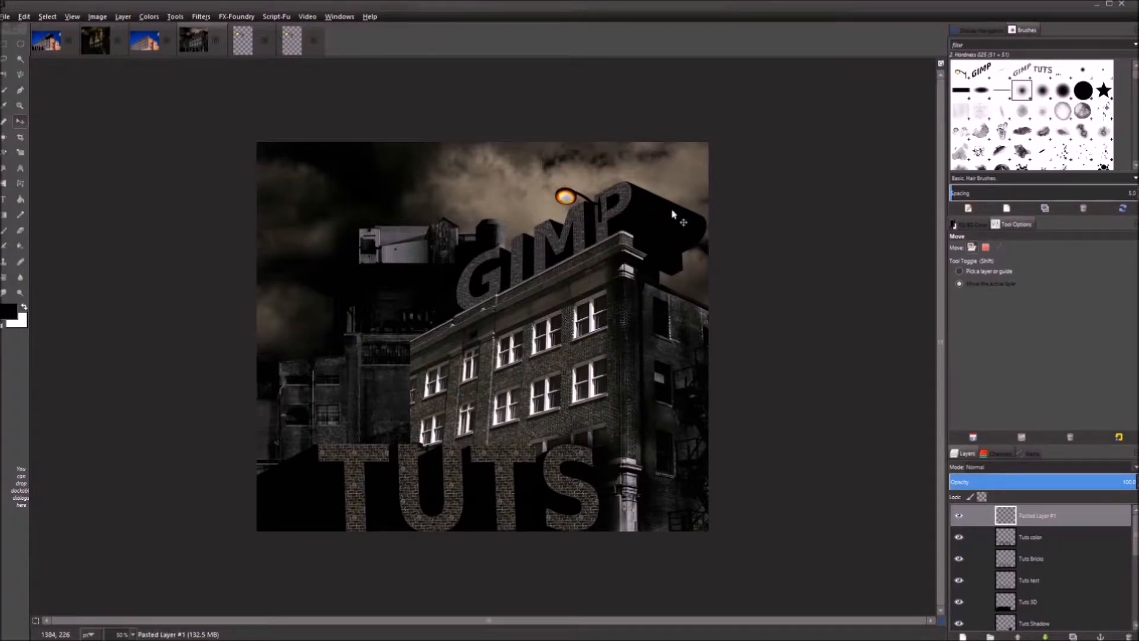
{"action": "scroll", "coordinate": [536, 270], "scroll_direction": "up", "scroll_amount": 1}
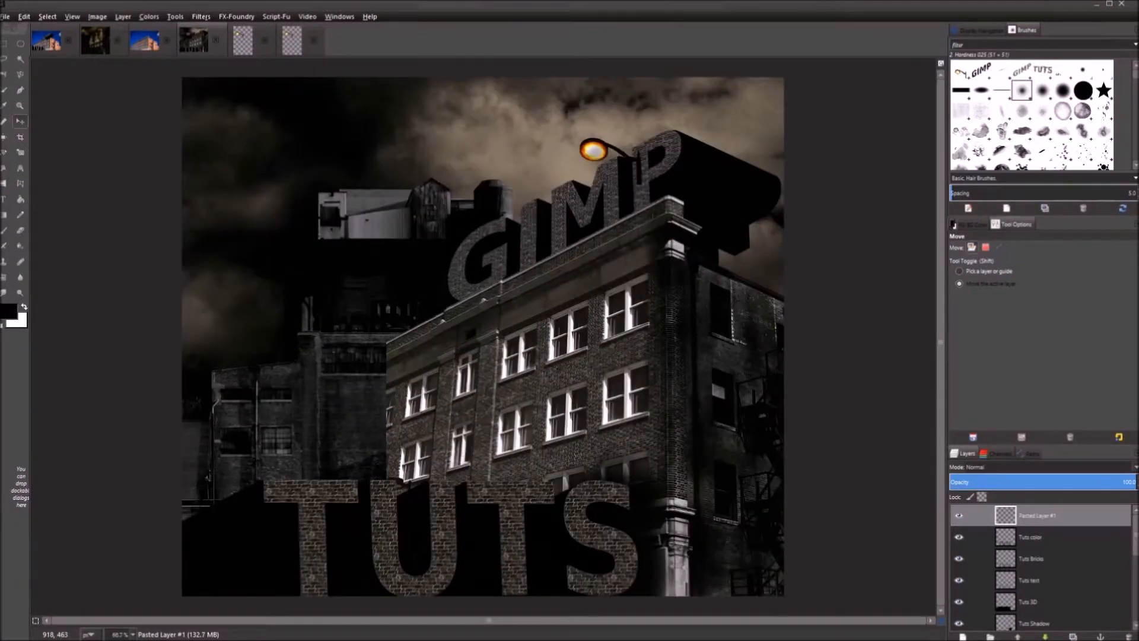
Rename the pasted lamp layer to "Light 1"
{"action": "left_click", "coordinate": [1063, 518]}
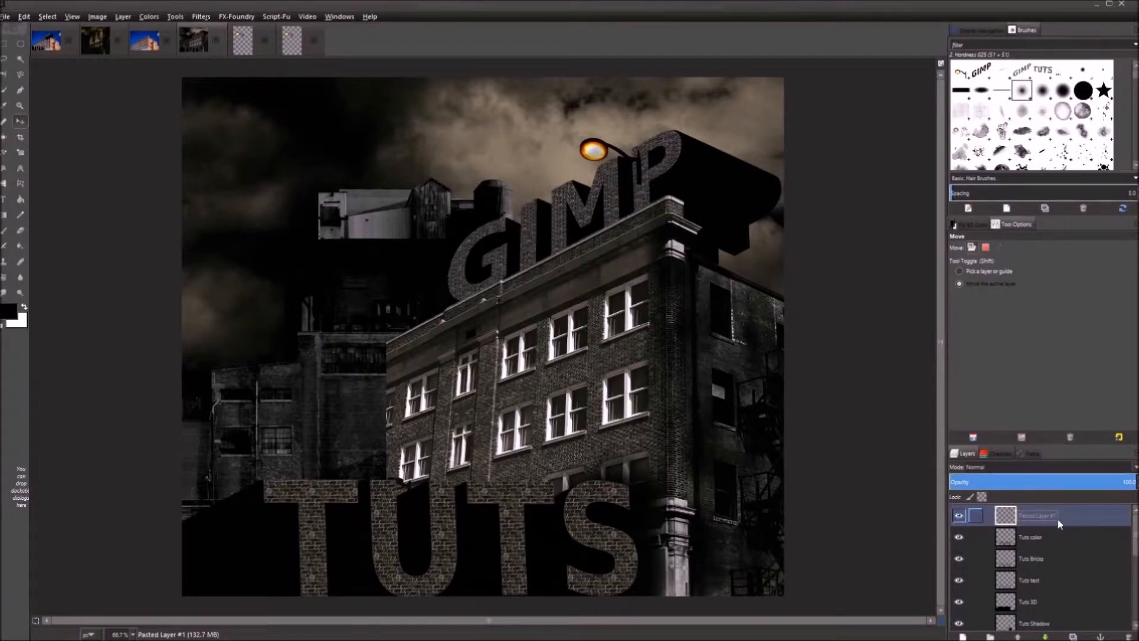
{"action": "double_click", "coordinate": [1037, 516]}
{"action": "key", "text": "BackSpace"}
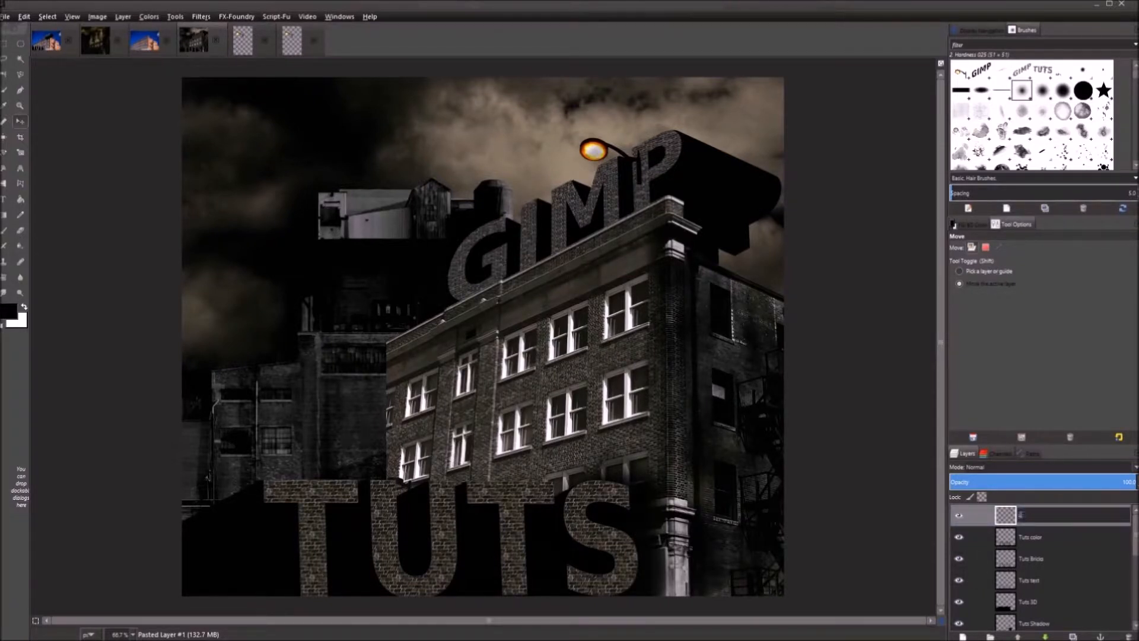
{"action": "key", "text": "Return"}
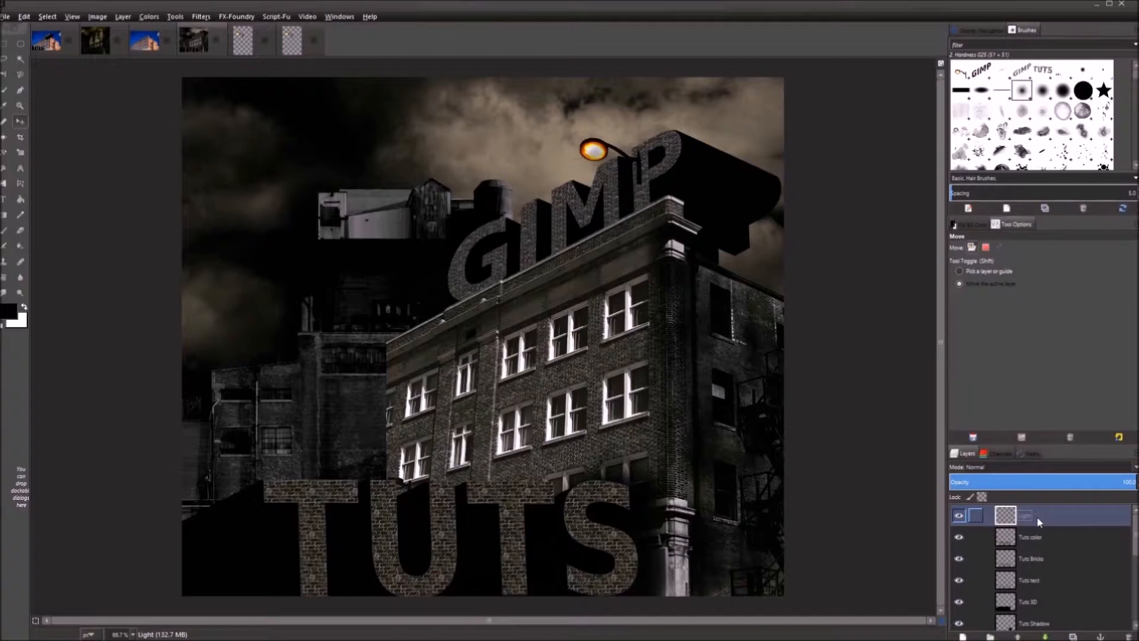
{"action": "double_click", "coordinate": [1032, 516]}
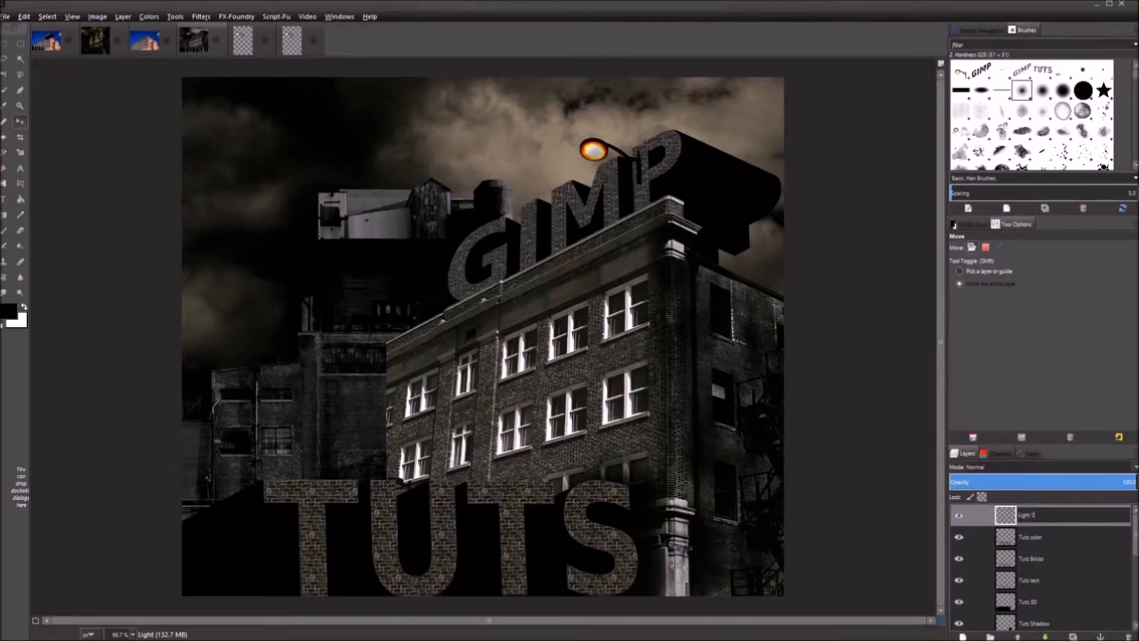
{"action": "type", "text": "Light 1"}
{"action": "key", "text": "Return"}
Create a transparent 1508 × 1300 px layer named "Light" above the lamp layer
{"action": "left_click", "coordinate": [963, 636]}
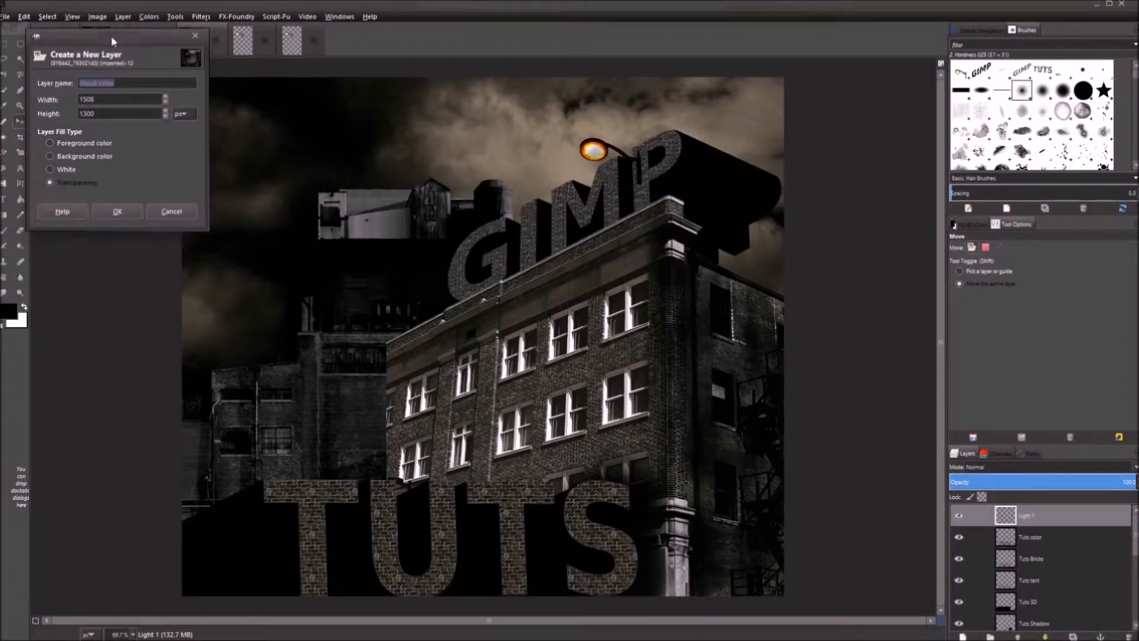
{"action": "left_click_drag", "start_coordinate": [112, 35], "coordinate": [369, 81]}
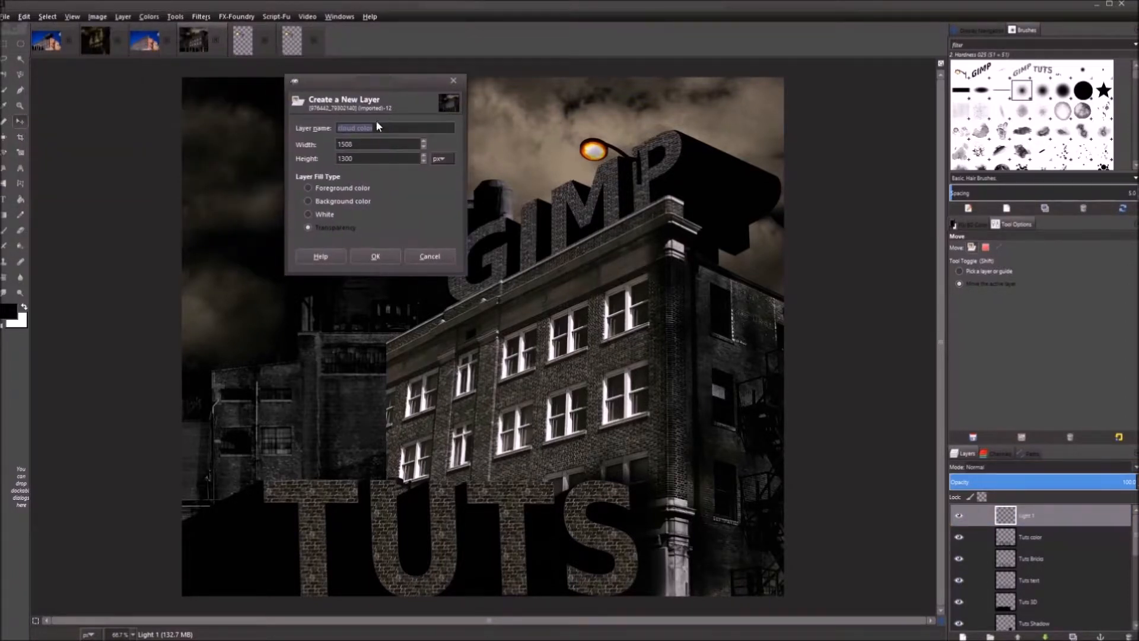
{"action": "type", "text": "Light"}
{"action": "key", "text": "Return"}
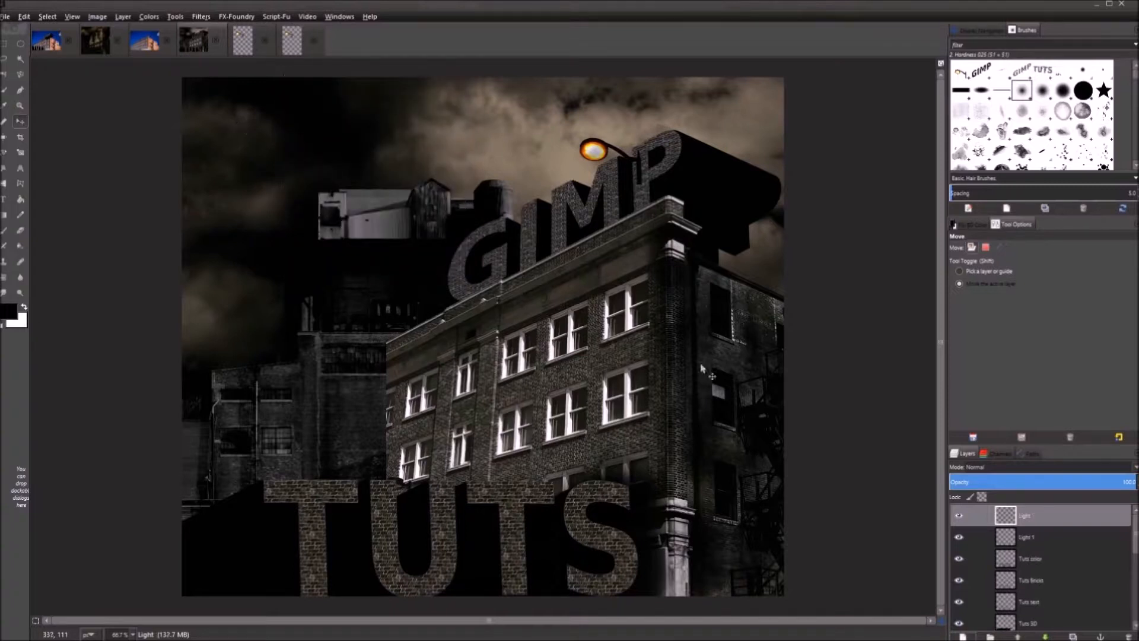
Rename the lamp layer as "Light Post" and make the Light layer active
{"action": "double_click", "coordinate": [1030, 544]}
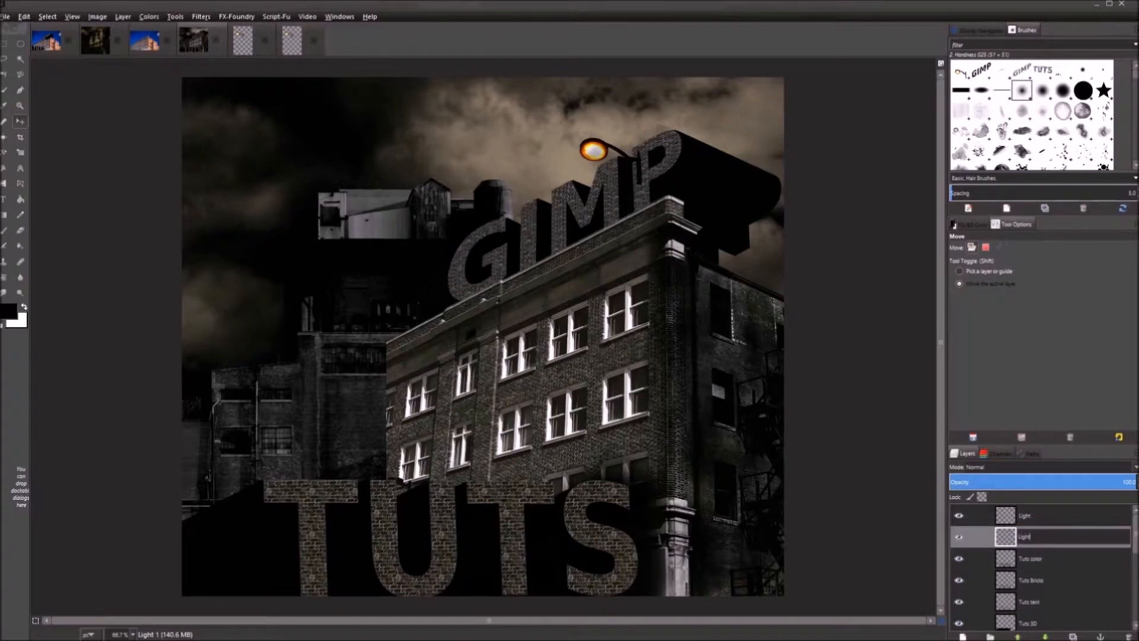
{"action": "type", "text": "Light Post"}
{"action": "key", "text": "Return"}
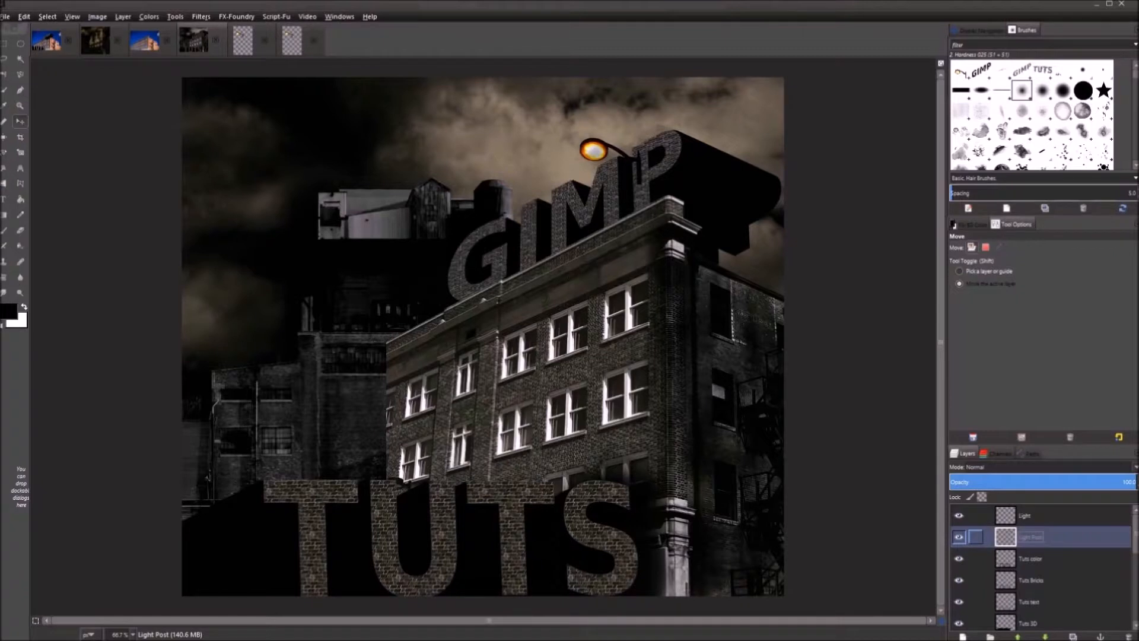
{"action": "left_click", "coordinate": [1043, 516]}
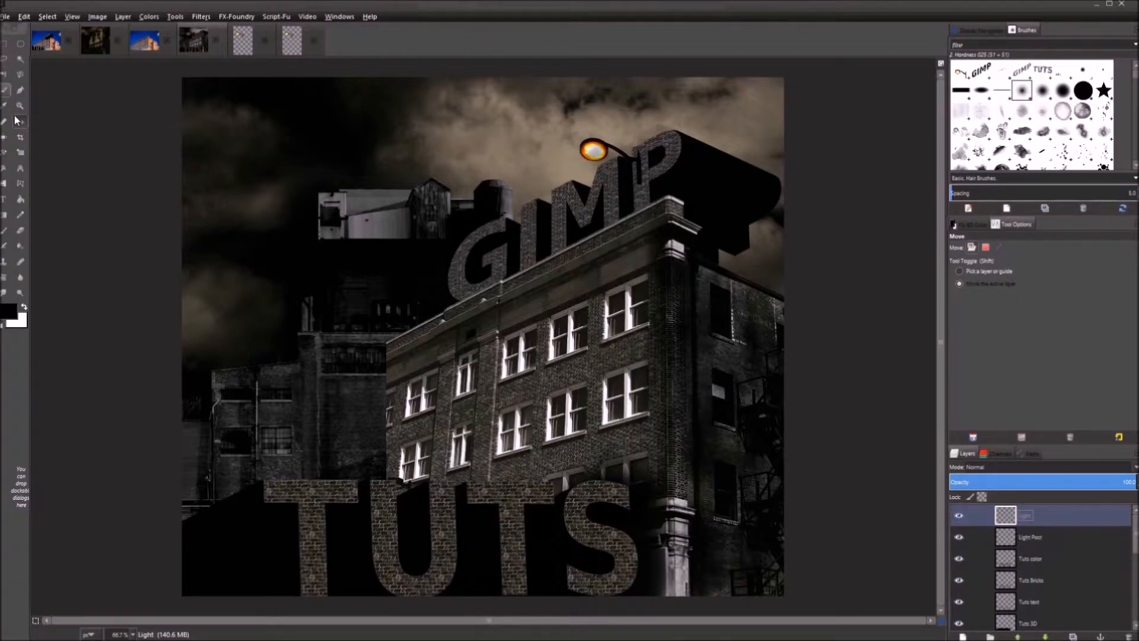
Try to outline a wide triangular light beam from the lamp bulb down the facade with a closed path and convert it to a selection
{"action": "left_click", "coordinate": [19, 90]}
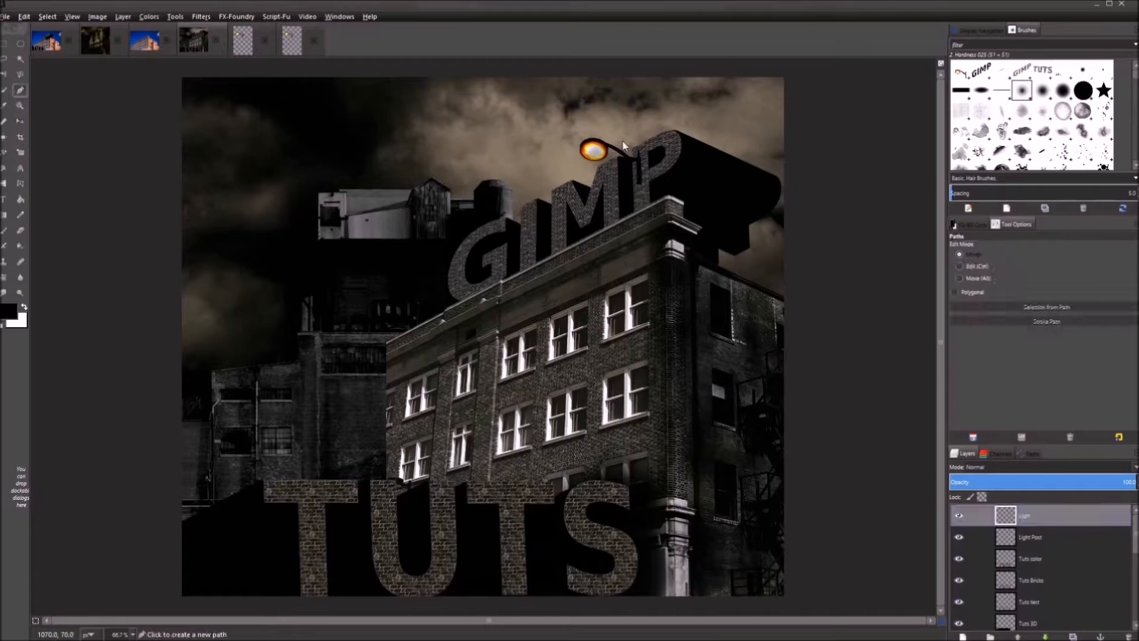
{"action": "left_click", "coordinate": [590, 149]}
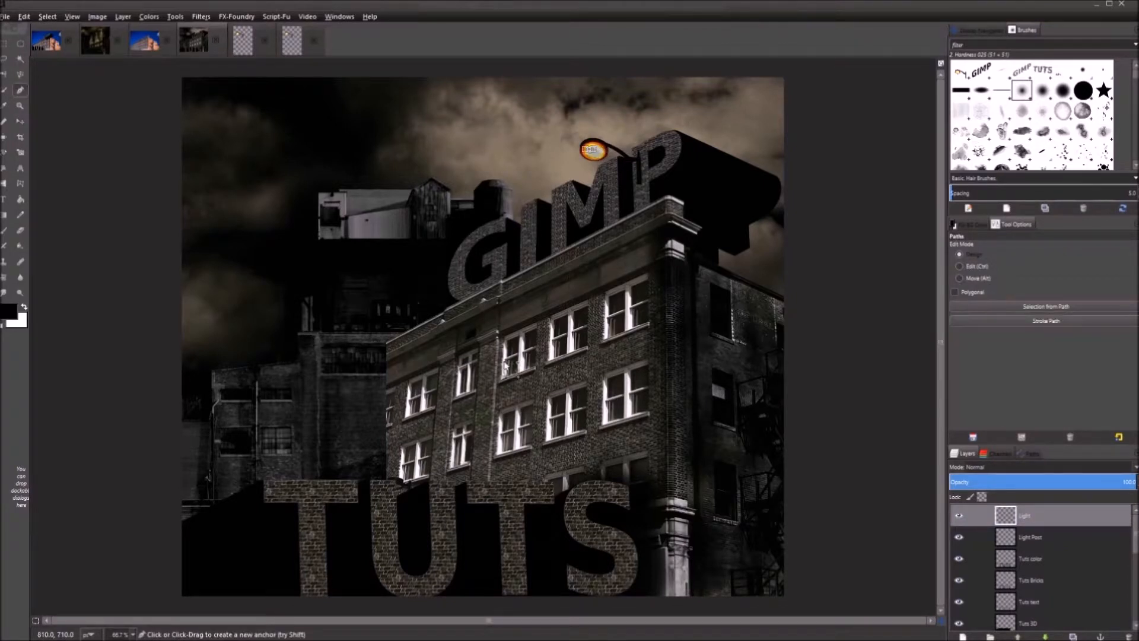
{"action": "left_click", "coordinate": [529, 349]}
{"action": "left_click", "coordinate": [674, 346]}
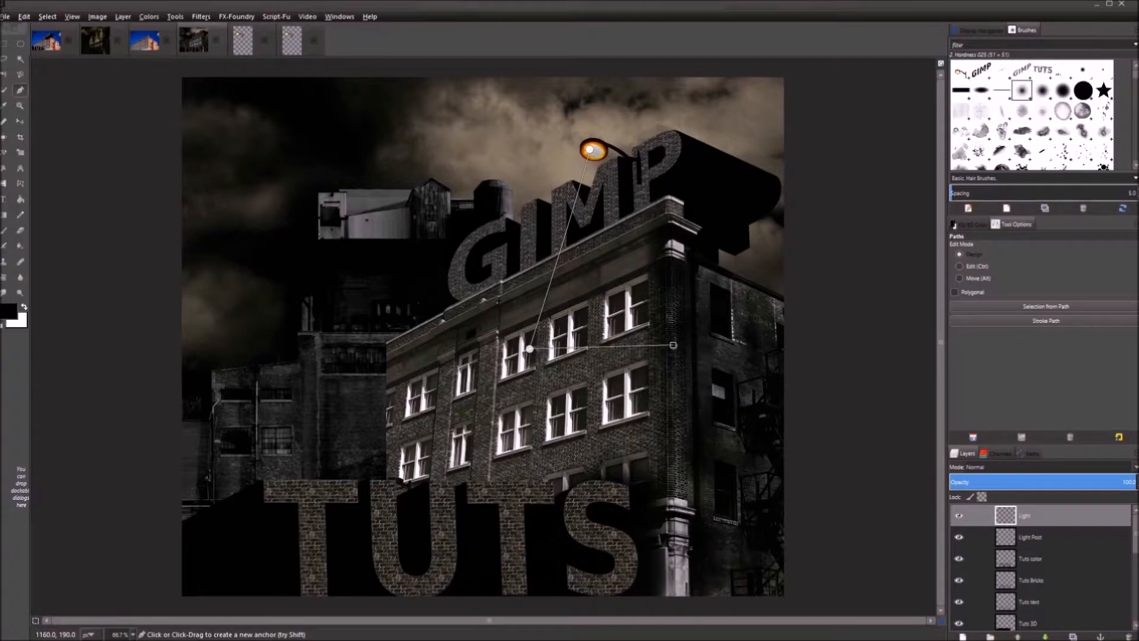
{"action": "key", "text": "ctrl"}
{"action": "left_click", "coordinate": [590, 152], "text": "ctrl"}
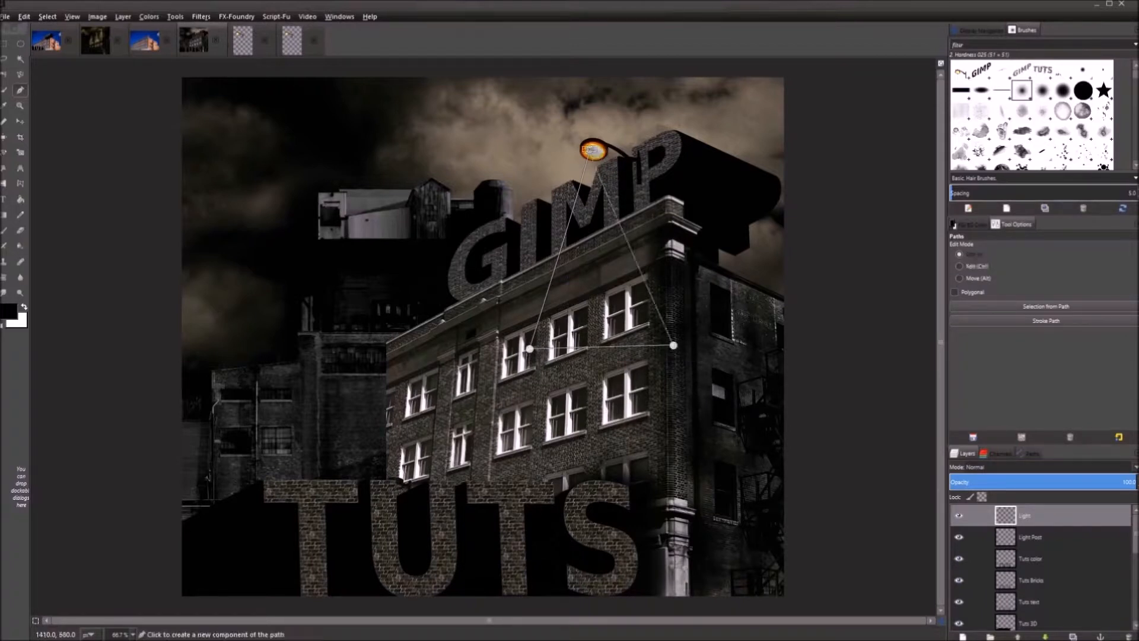
{"action": "left_click", "coordinate": [959, 309]}
Swap the colours so the foreground is white, and undo the triangular path and its selection
{"action": "left_click", "coordinate": [24, 306]}
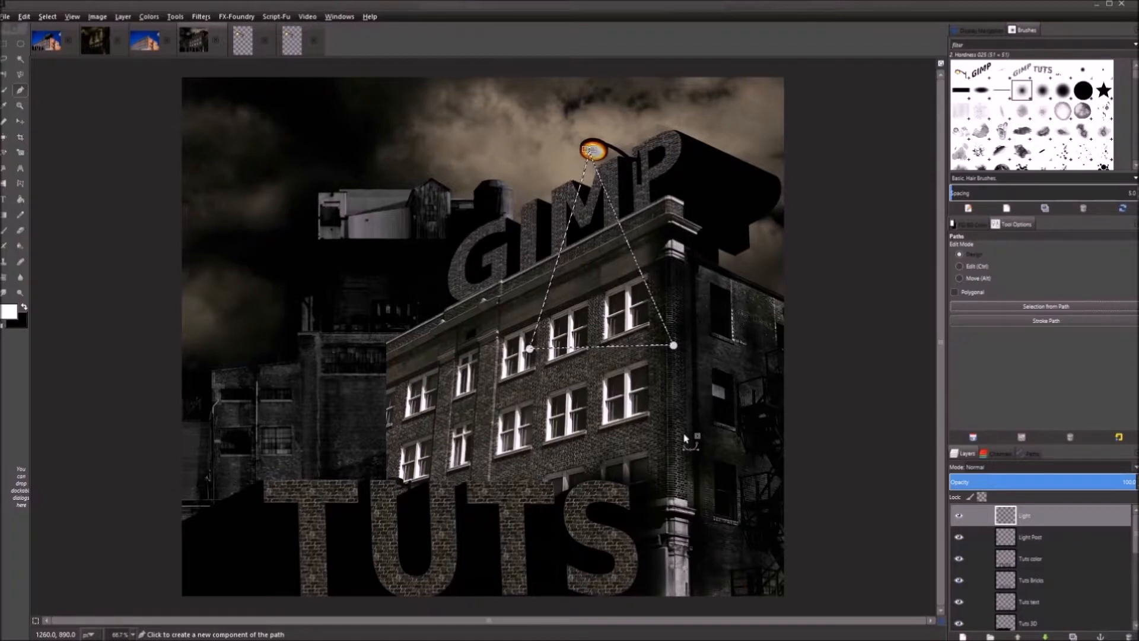
{"action": "key", "text": "ctrl+z"}
{"action": "key", "text": "ctrl+z"}
{"action": "key", "text": "ctrl+z"}
{"action": "key", "text": "ctrl+z"}
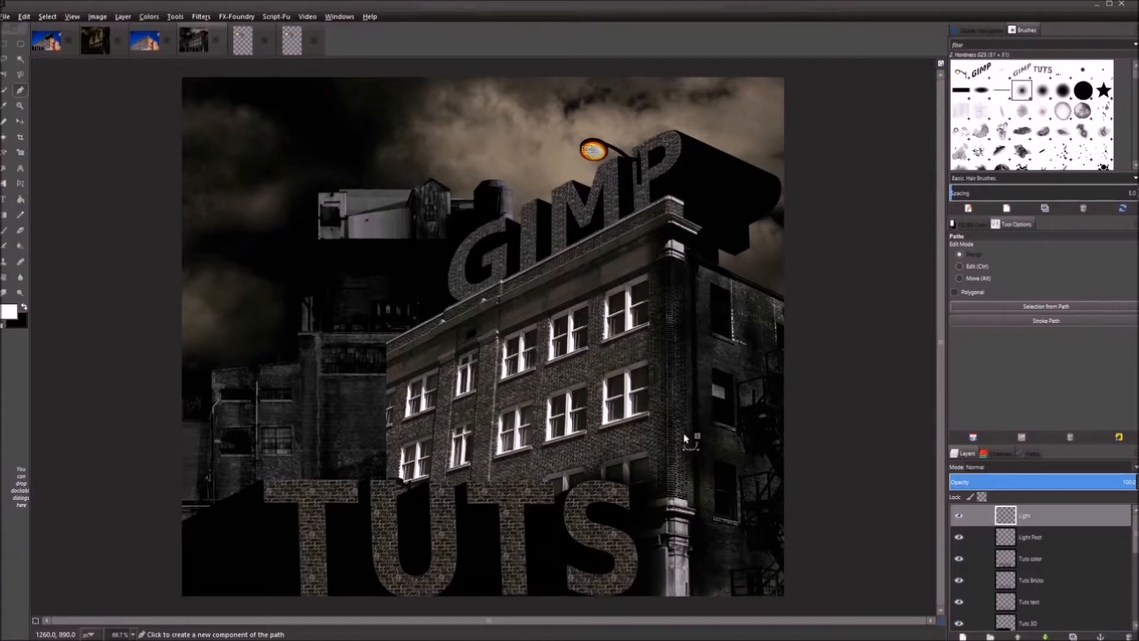
{"action": "key", "text": "ctrl+z"}
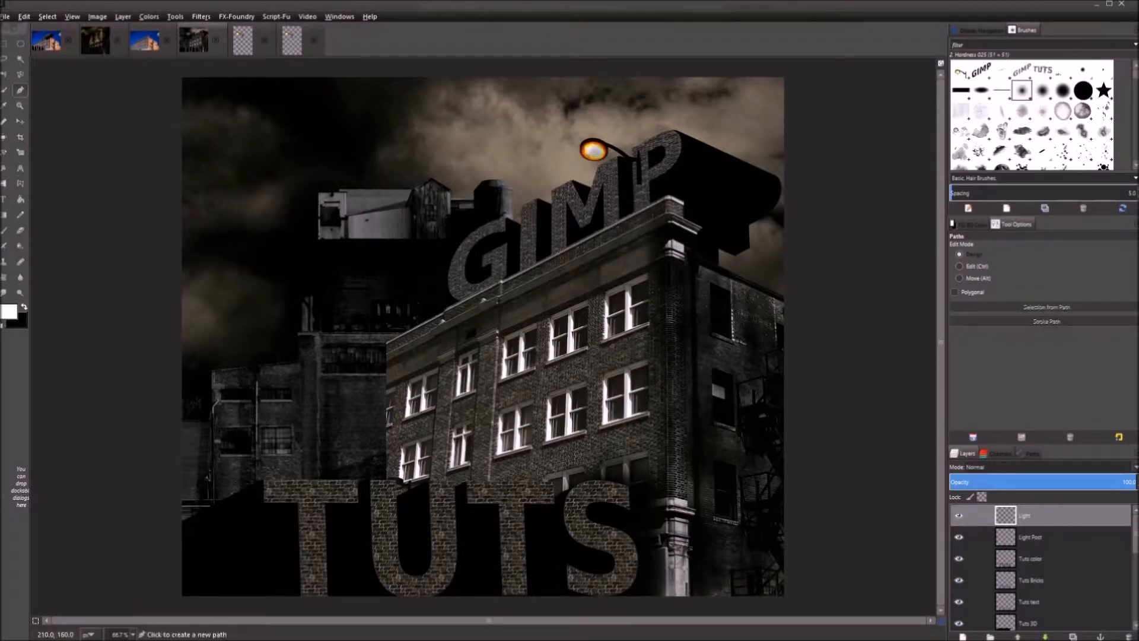
Select a narrow triangular beam from the lamp bulb down to the lower row of windows with Free Select
{"action": "left_click", "coordinate": [4, 59]}
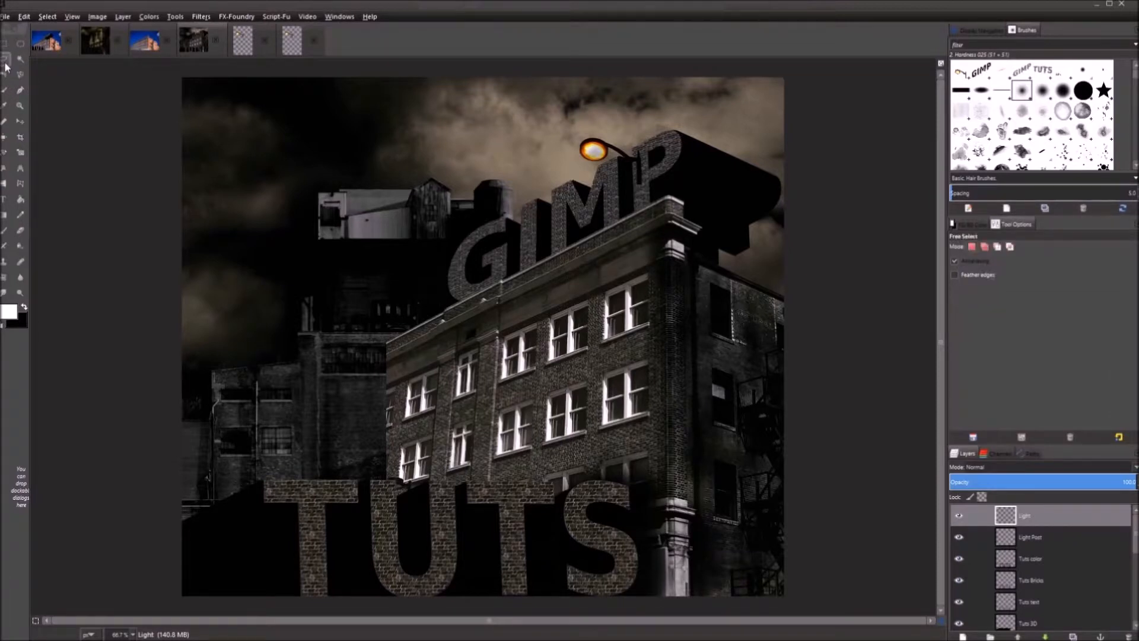
{"action": "key", "text": "1"}
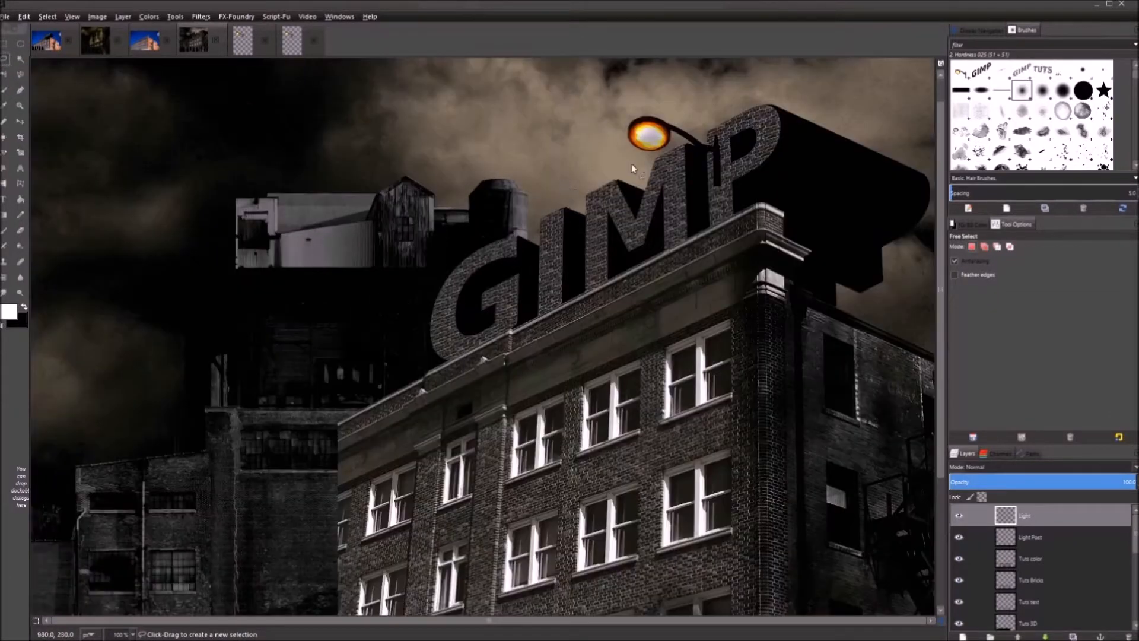
{"action": "left_click", "coordinate": [645, 133]}
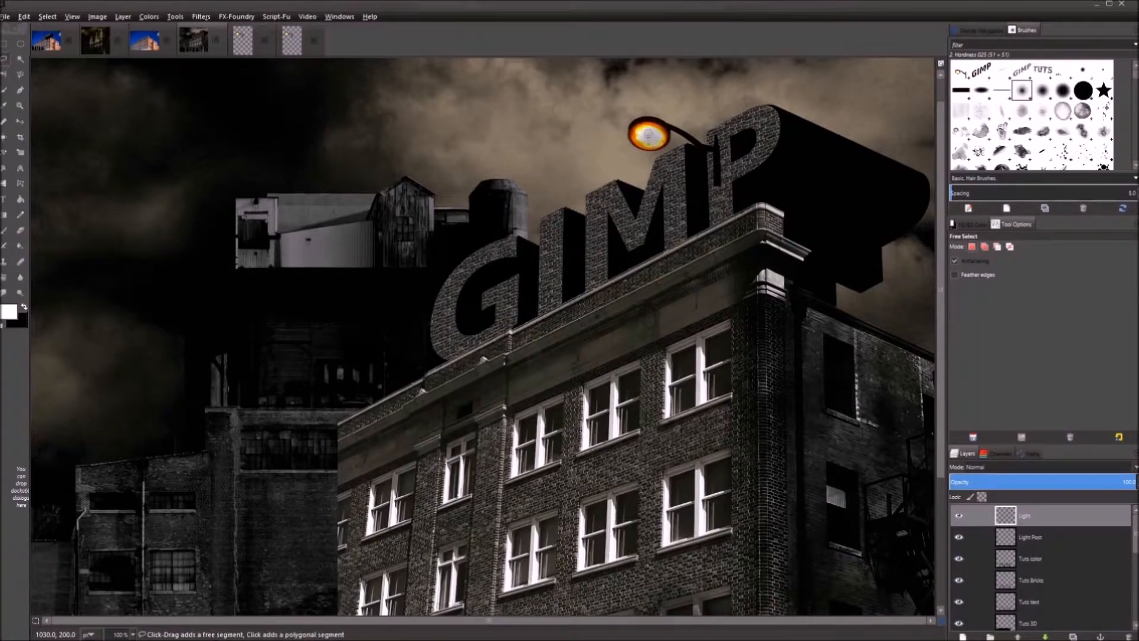
{"action": "left_click", "coordinate": [588, 486]}
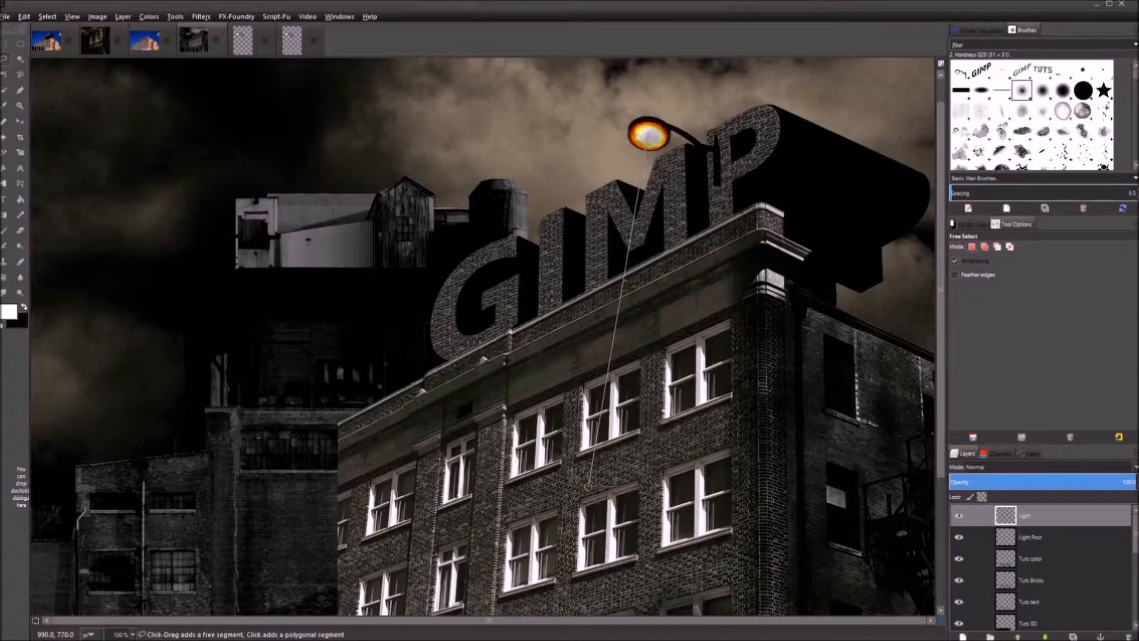
{"action": "left_click", "coordinate": [665, 486]}
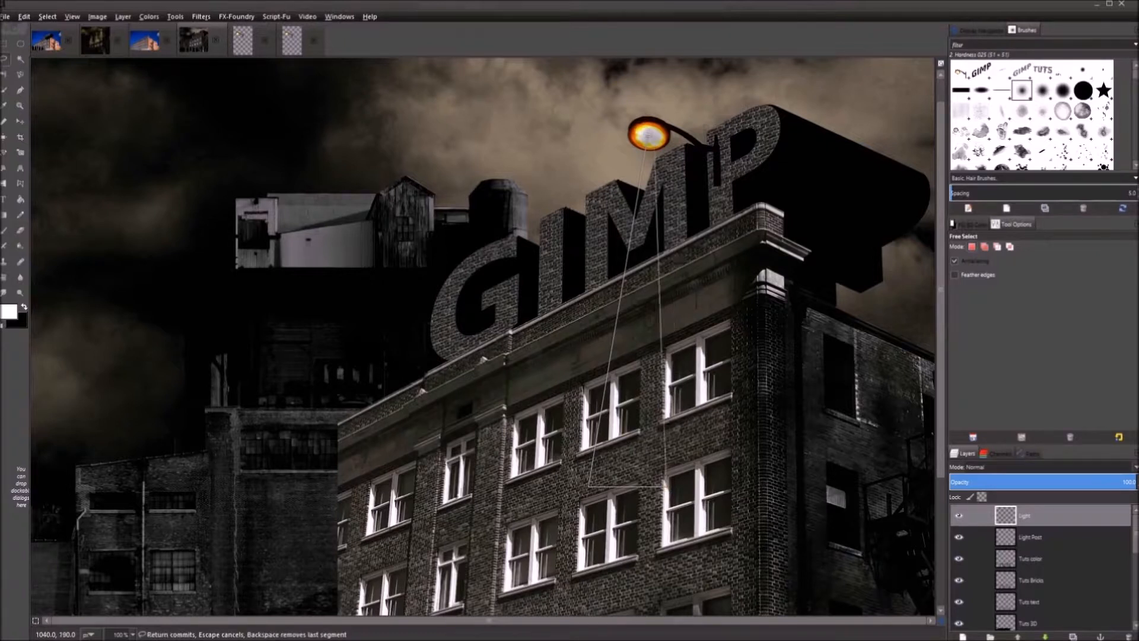
{"action": "left_click", "coordinate": [648, 139]}
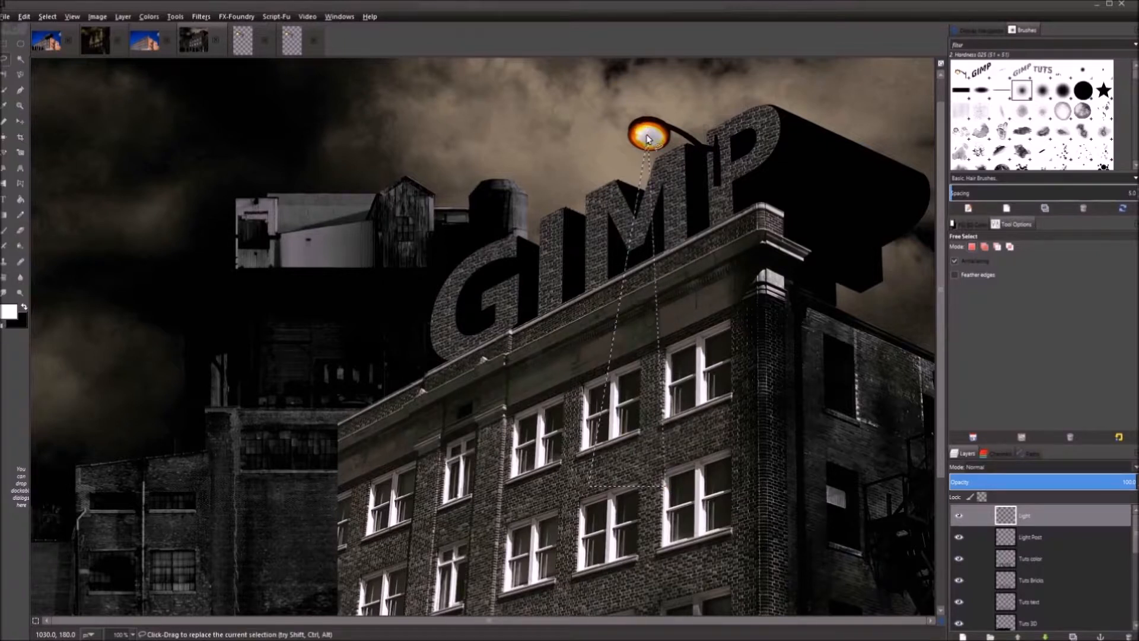
Fill the triangular beam selection with white on the Light layer and clear the selection
{"action": "left_click", "coordinate": [20, 200]}
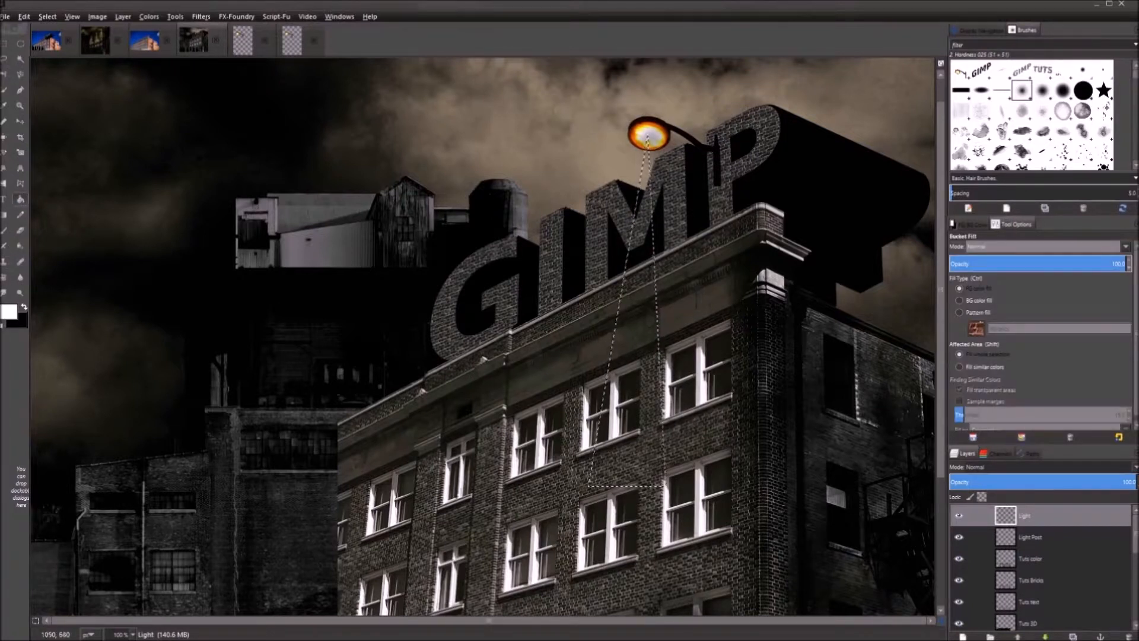
{"action": "left_click", "coordinate": [628, 415]}
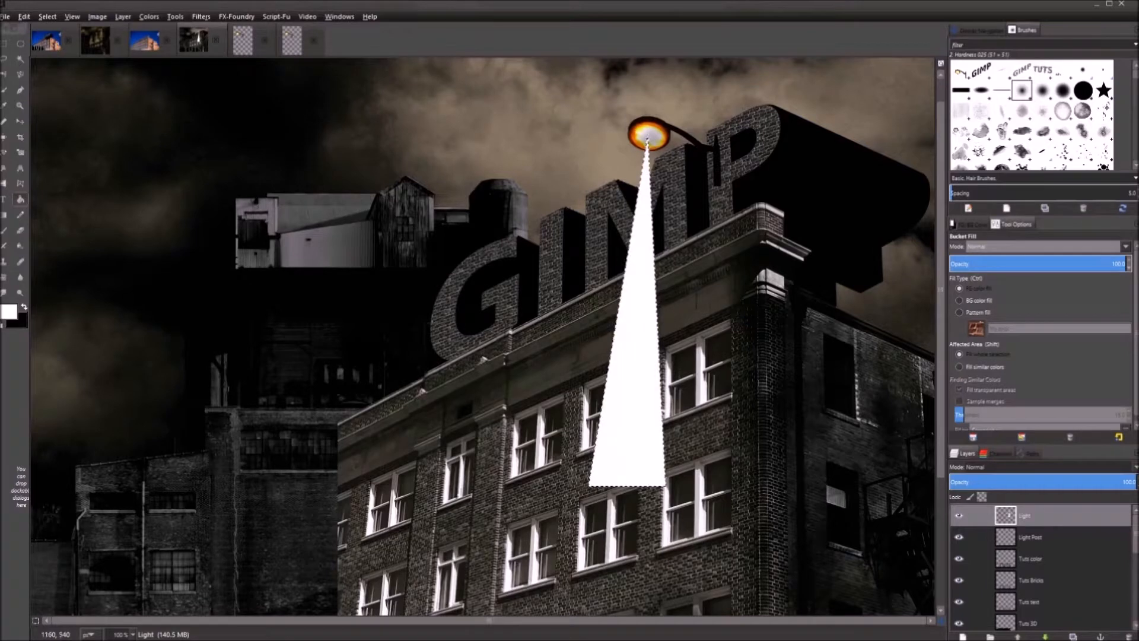
{"action": "key", "text": "ctrl+shift+a"}
{"action": "scroll", "coordinate": [687, 282], "scroll_direction": "down", "scroll_amount": 2}
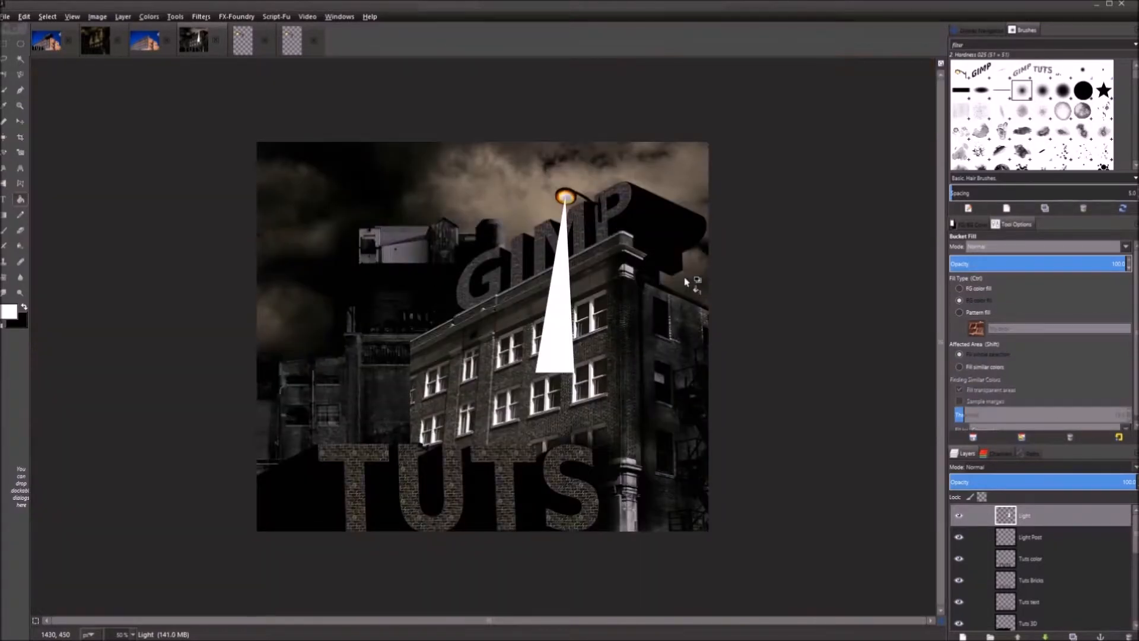
{"action": "scroll", "coordinate": [663, 281], "scroll_direction": "up", "scroll_amount": 1}
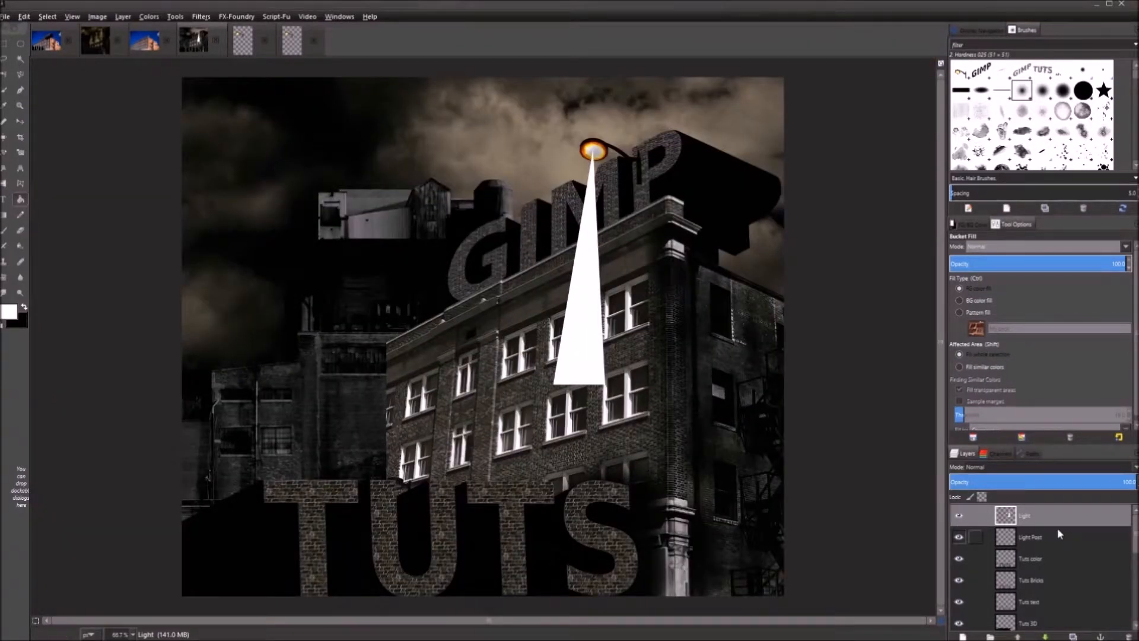
Soften the white beam on the Light layer with a Gaussian Blur of 10 px radius
{"action": "left_click", "coordinate": [200, 16]}
{"action": "mouse_move", "coordinate": [236, 83]}
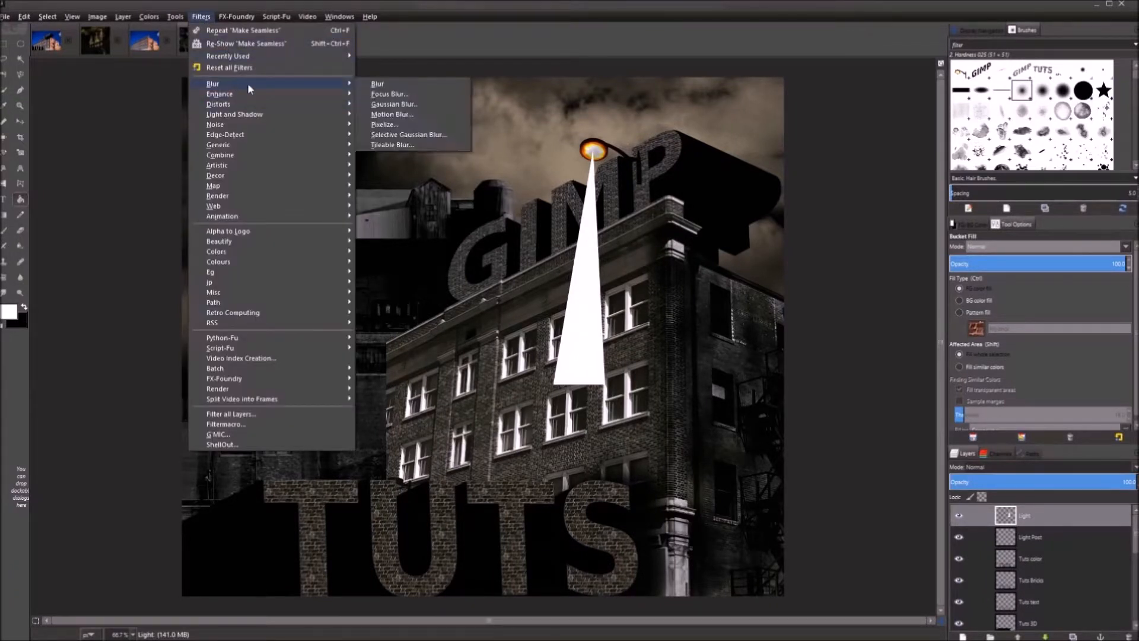
{"action": "left_click", "coordinate": [410, 102]}
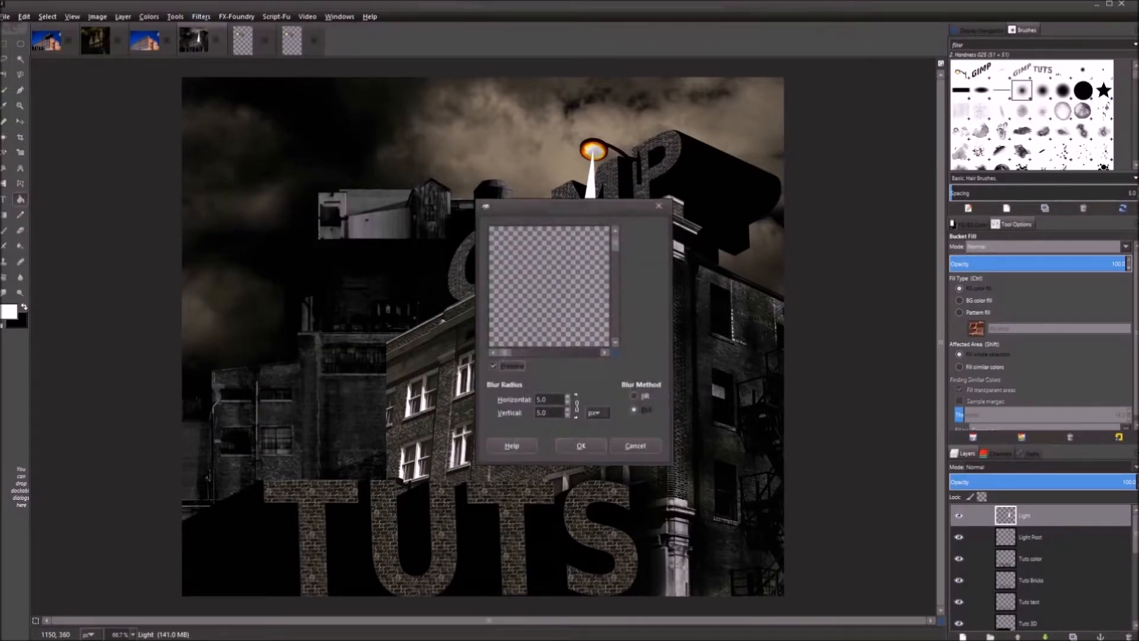
{"action": "left_click_drag", "start_coordinate": [590, 207], "coordinate": [294, 67]}
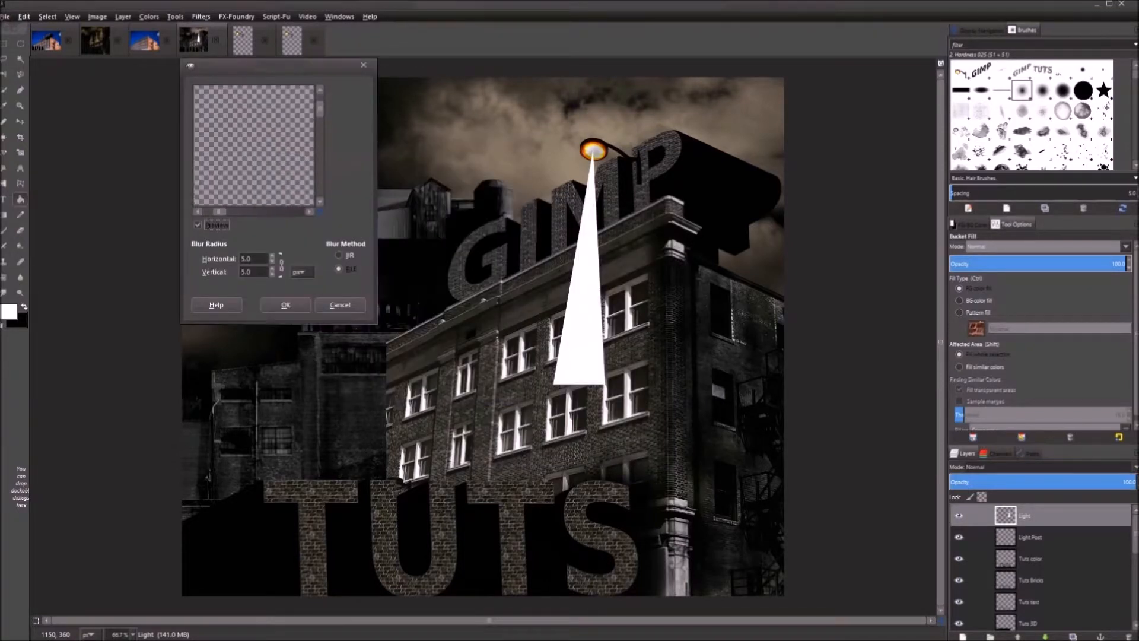
{"action": "left_click_drag", "start_coordinate": [285, 171], "coordinate": [2, 72]}
{"action": "left_click_drag", "start_coordinate": [282, 183], "coordinate": [218, 139]}
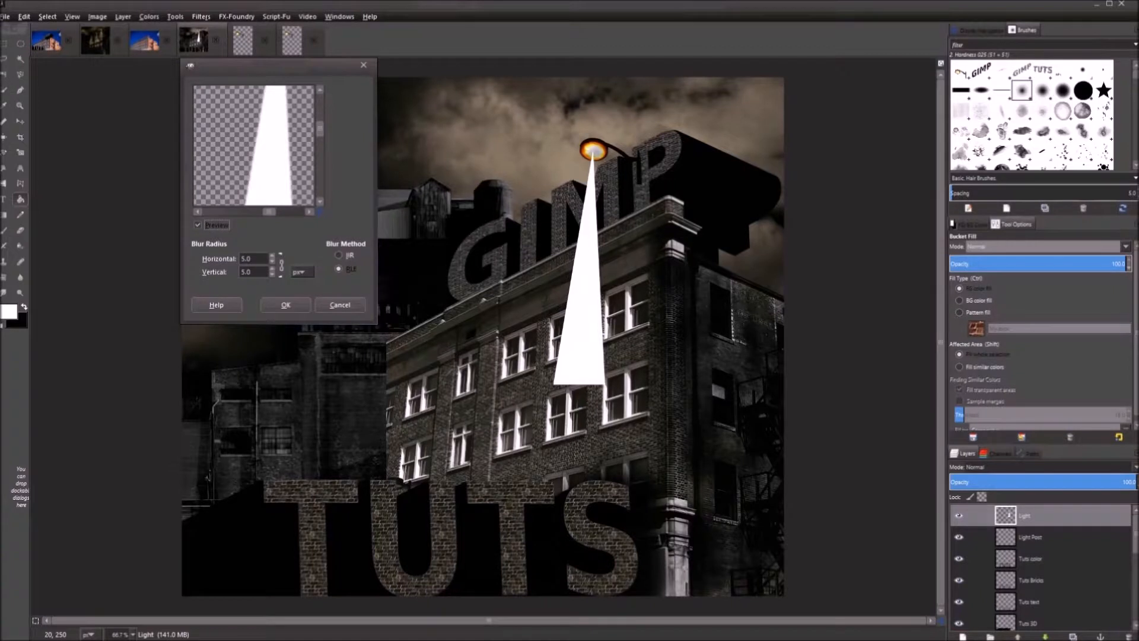
{"action": "left_click", "coordinate": [274, 259]}
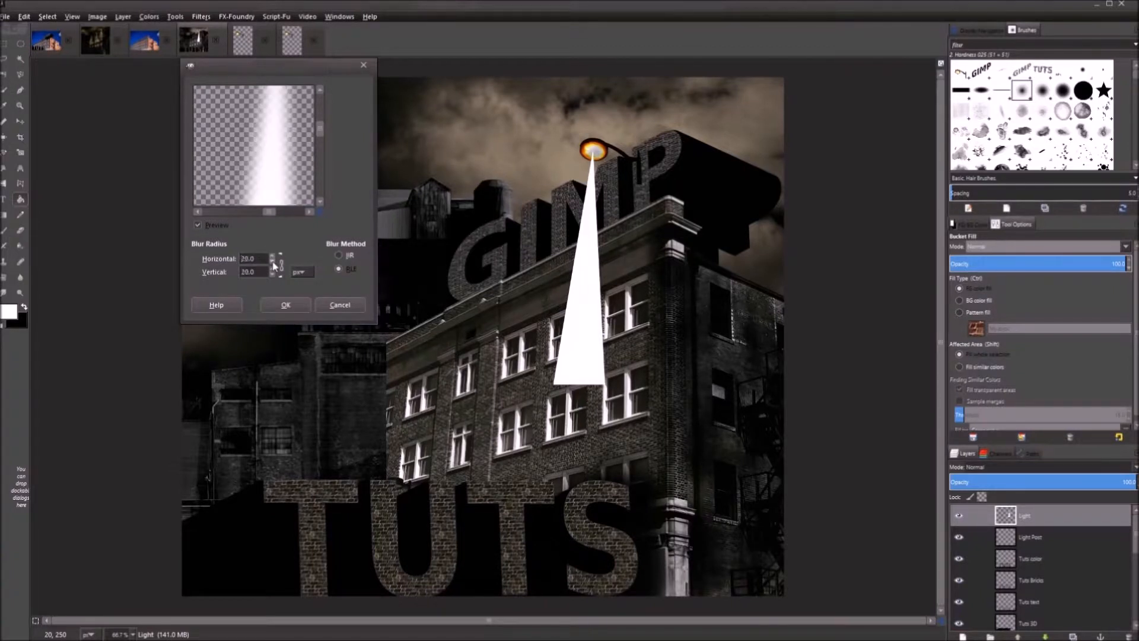
{"action": "left_click", "coordinate": [273, 261]}
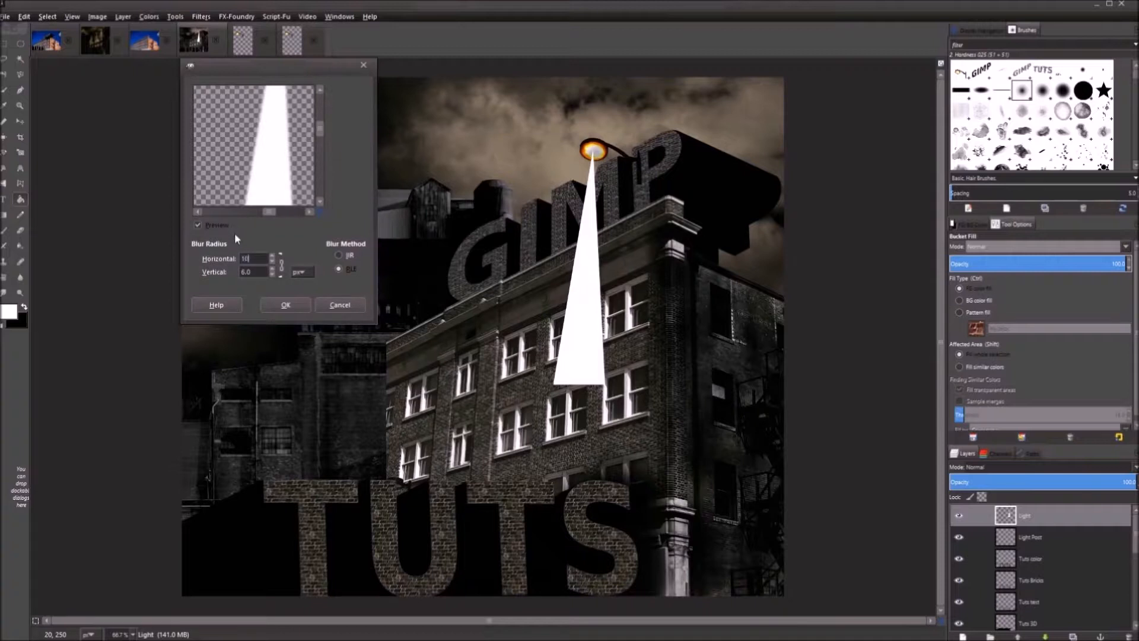
{"action": "left_click", "coordinate": [288, 305]}
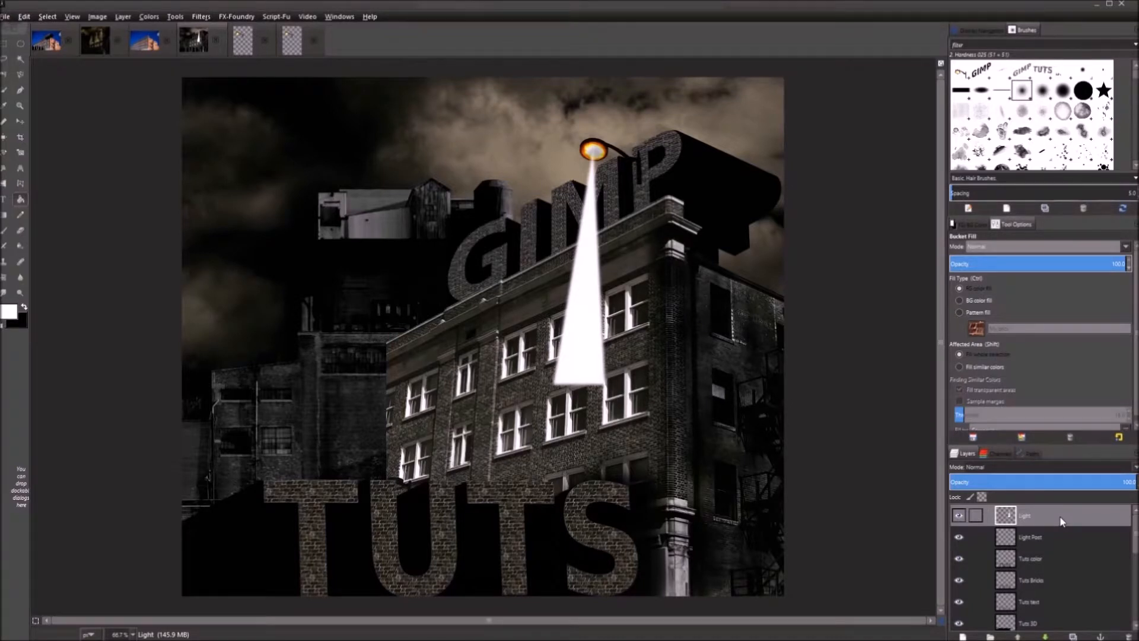
Duplicate the blurred Light layer and reopen the Gaussian Blur settings for the copy
{"action": "key", "text": "shift+ctrl+d"}
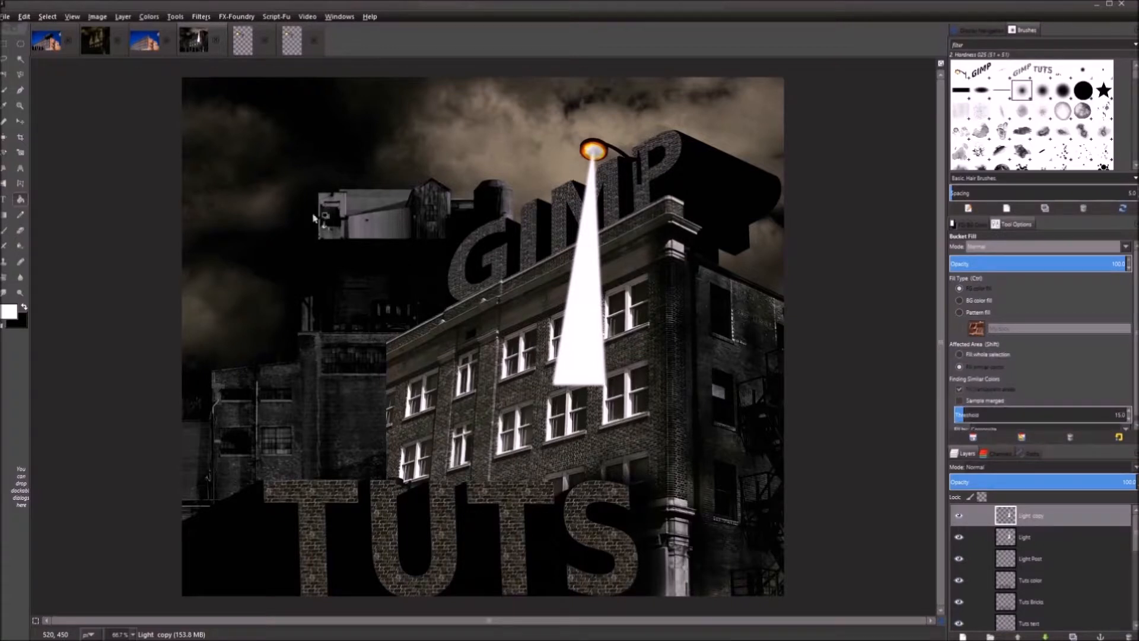
{"action": "left_click", "coordinate": [200, 18]}
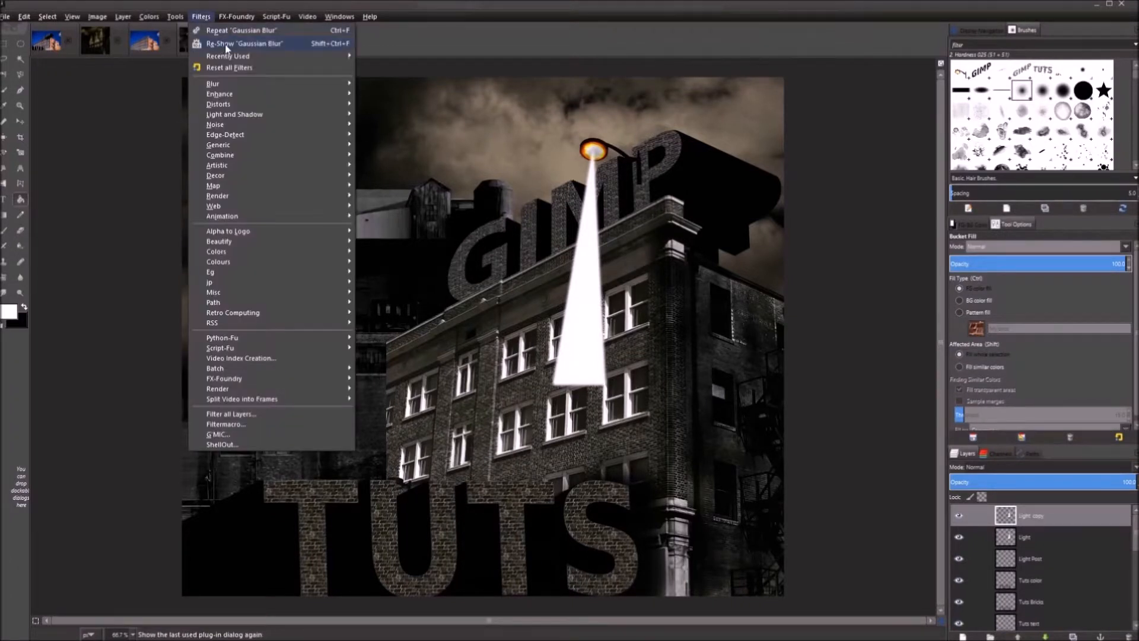
{"action": "left_click", "coordinate": [240, 45]}
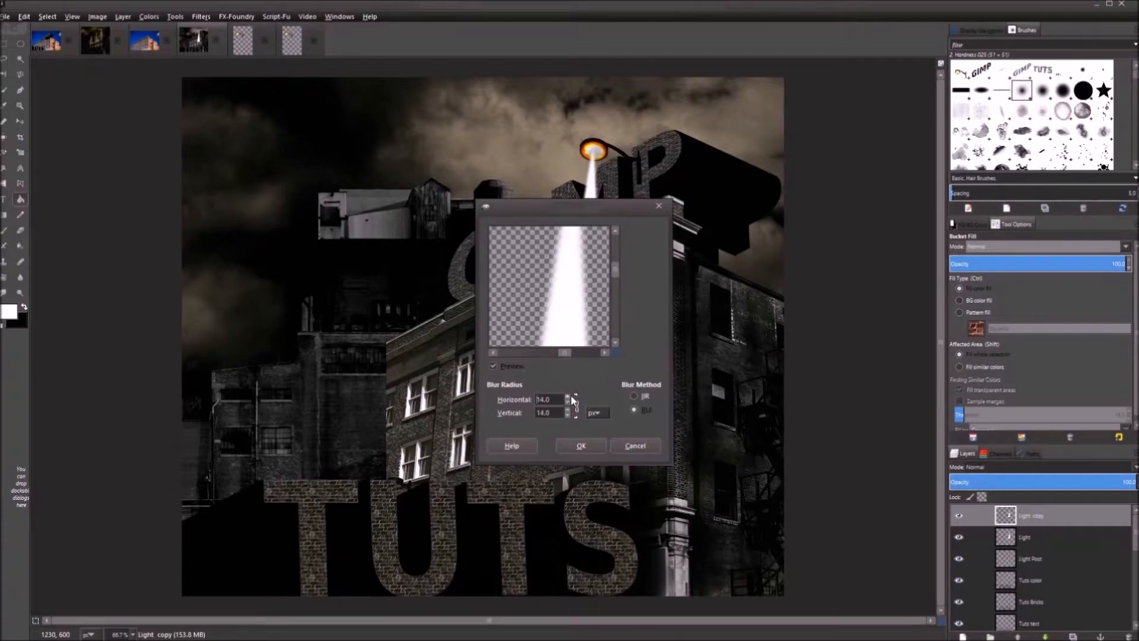
Apply a 14 px Gaussian blur to the Light copy layer, and duplicate it with a further 30 px Gaussian blur
{"action": "left_click", "coordinate": [568, 445]}
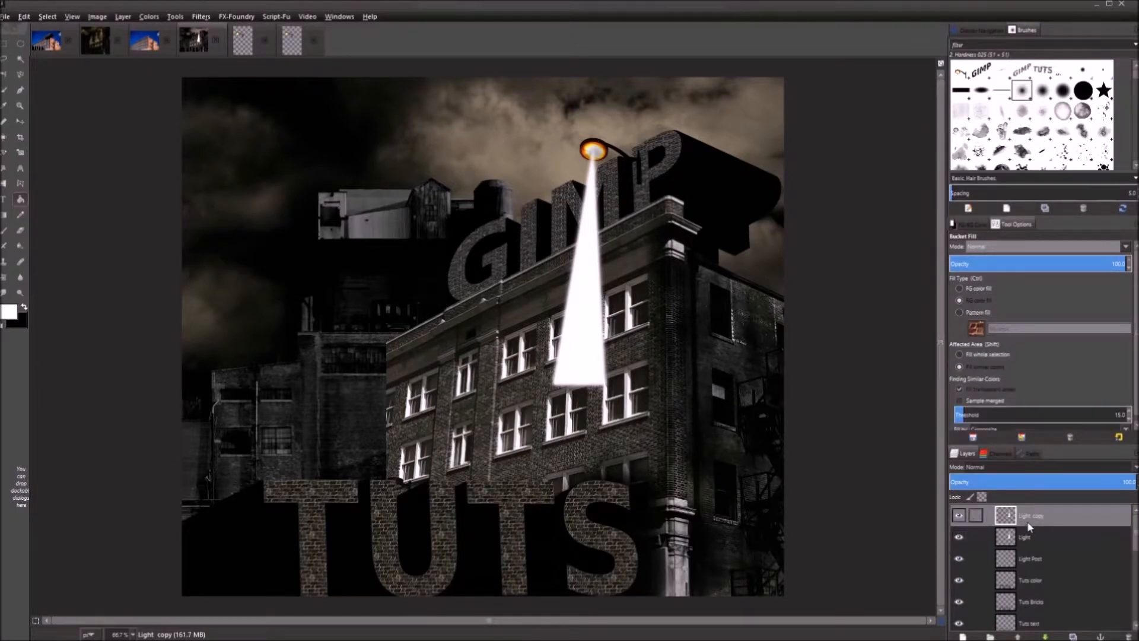
{"action": "key", "text": "shift+ctrl+d"}
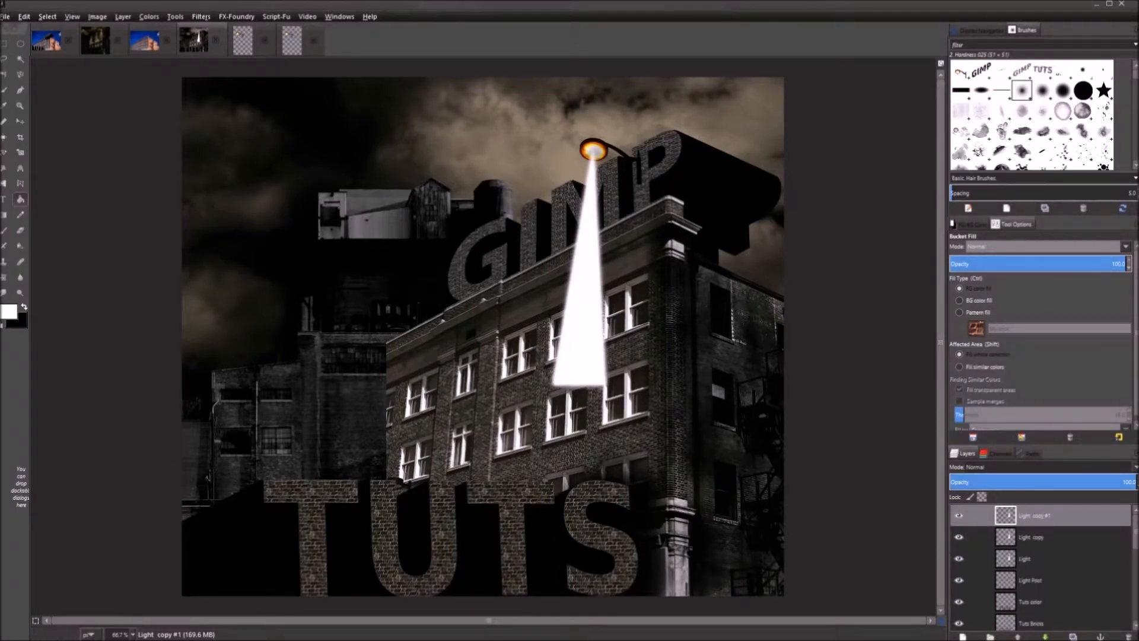
{"action": "left_click", "coordinate": [205, 16]}
{"action": "left_click", "coordinate": [222, 41]}
{"action": "left_click", "coordinate": [570, 393]}
{"action": "left_click", "coordinate": [581, 446]}
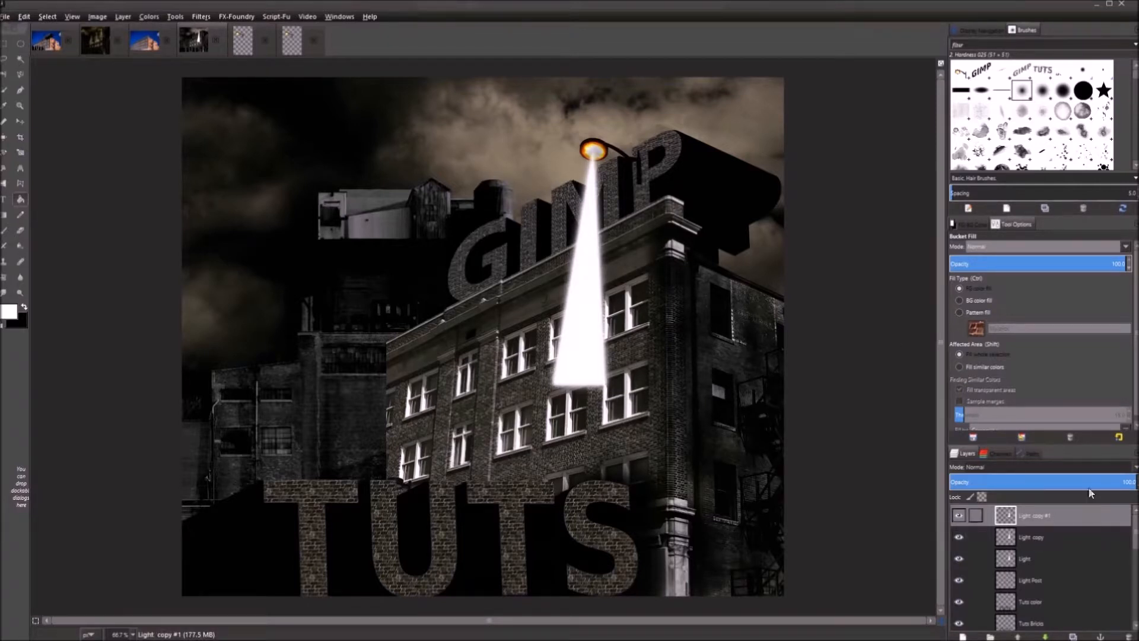
Lower the opacity of the beam layers to about 16% for Light, 9% for Light copy and 12% for Light copy #1
{"action": "left_click", "coordinate": [1045, 550]}
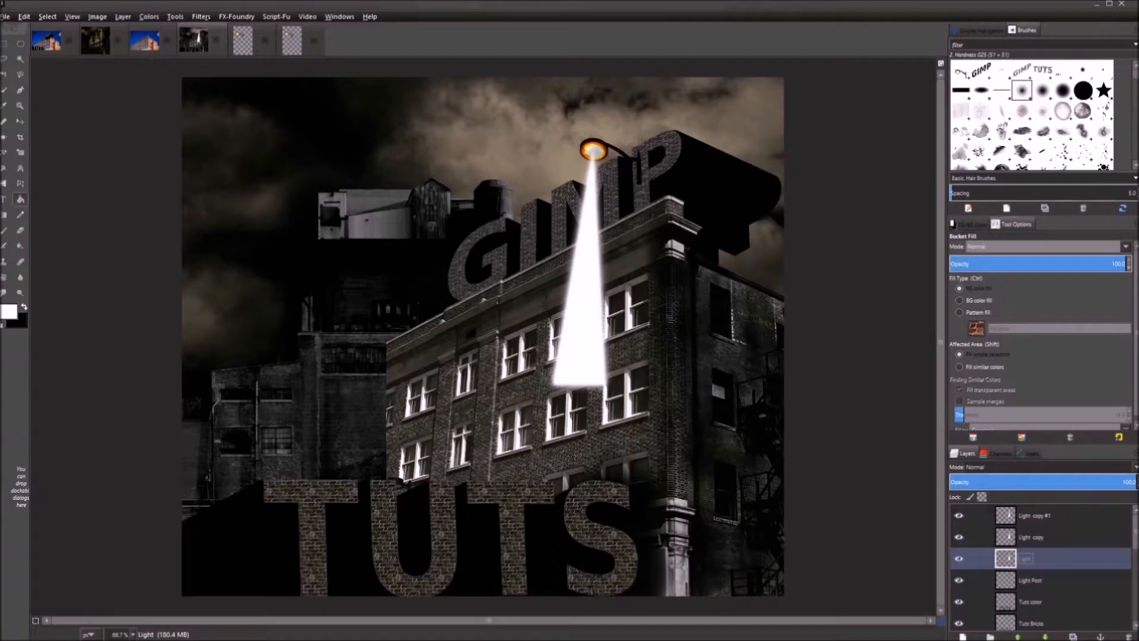
{"action": "left_click_drag", "start_coordinate": [1127, 485], "coordinate": [1071, 486]}
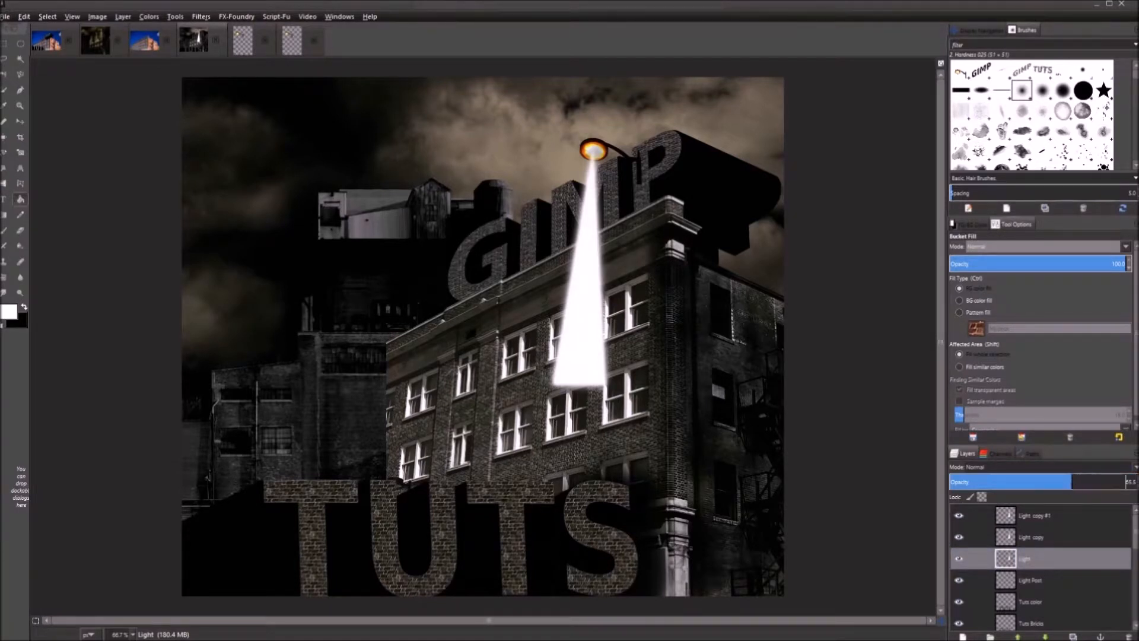
{"action": "left_click", "coordinate": [1065, 536]}
{"action": "left_click_drag", "start_coordinate": [1119, 482], "coordinate": [971, 487]}
{"action": "left_click", "coordinate": [1045, 516]}
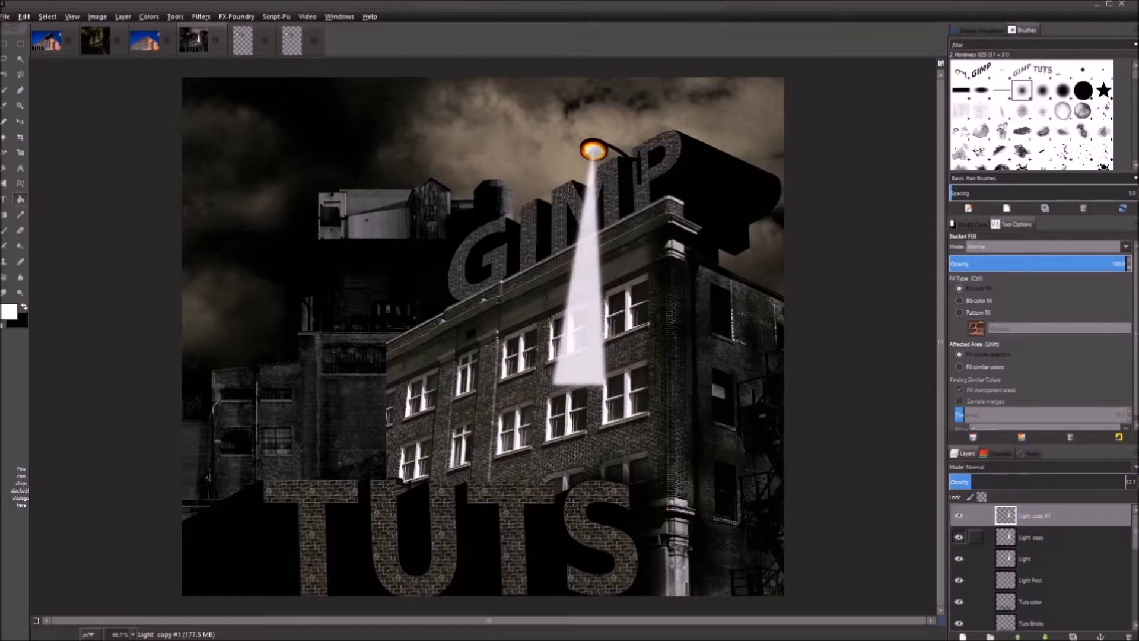
{"action": "left_click", "coordinate": [1033, 538]}
{"action": "left_click_drag", "start_coordinate": [1032, 482], "coordinate": [968, 488]}
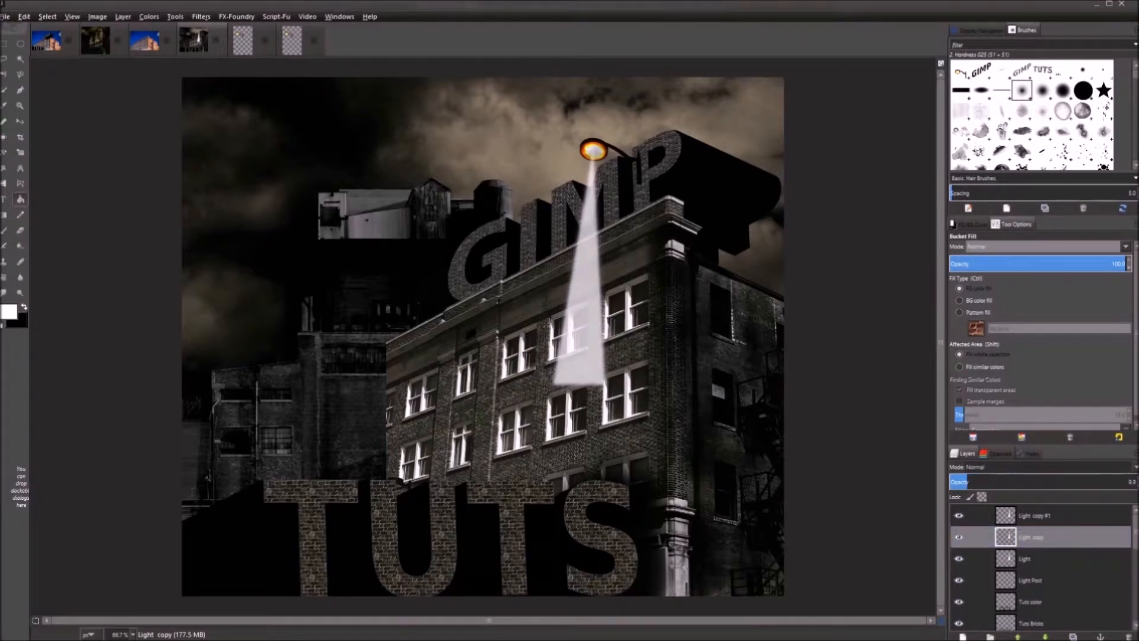
{"action": "left_click", "coordinate": [973, 558]}
{"action": "left_click_drag", "start_coordinate": [1079, 487], "coordinate": [980, 490]}
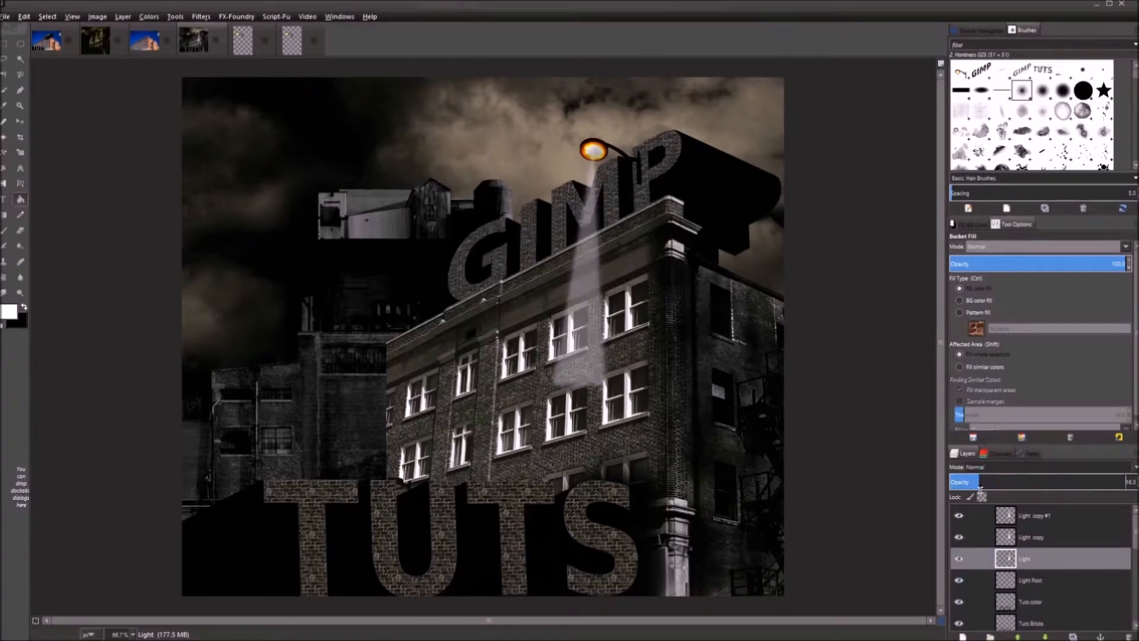
Merge Light copy #1 and Light copy down into the Light layer
{"action": "left_click", "coordinate": [1046, 516]}
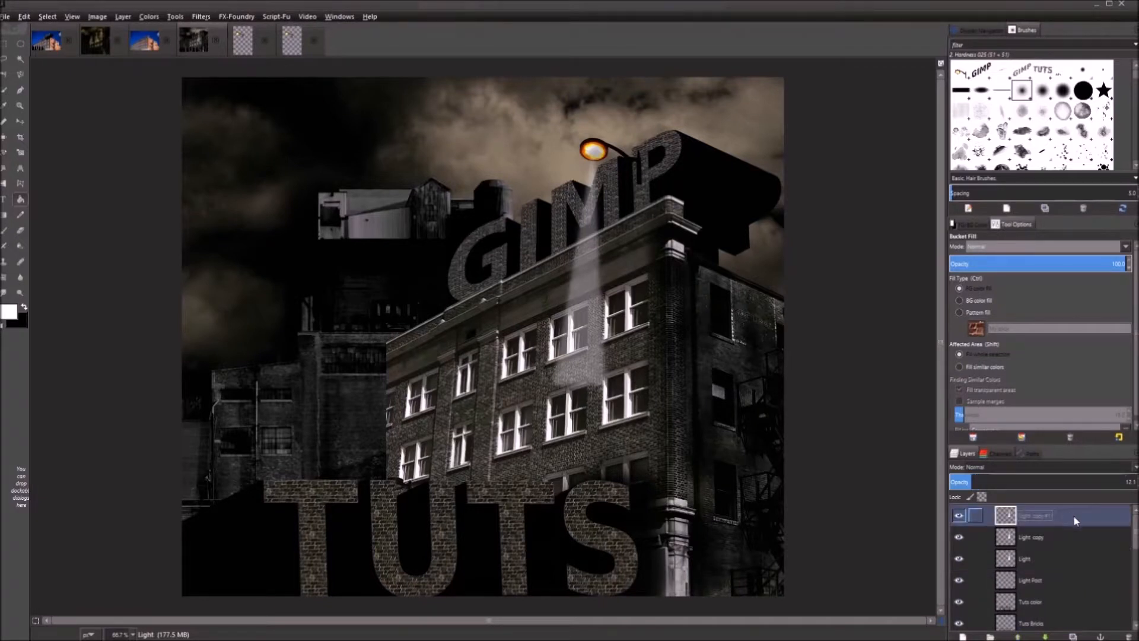
{"action": "right_click", "coordinate": [1074, 520]}
{"action": "left_click", "coordinate": [1035, 256]}
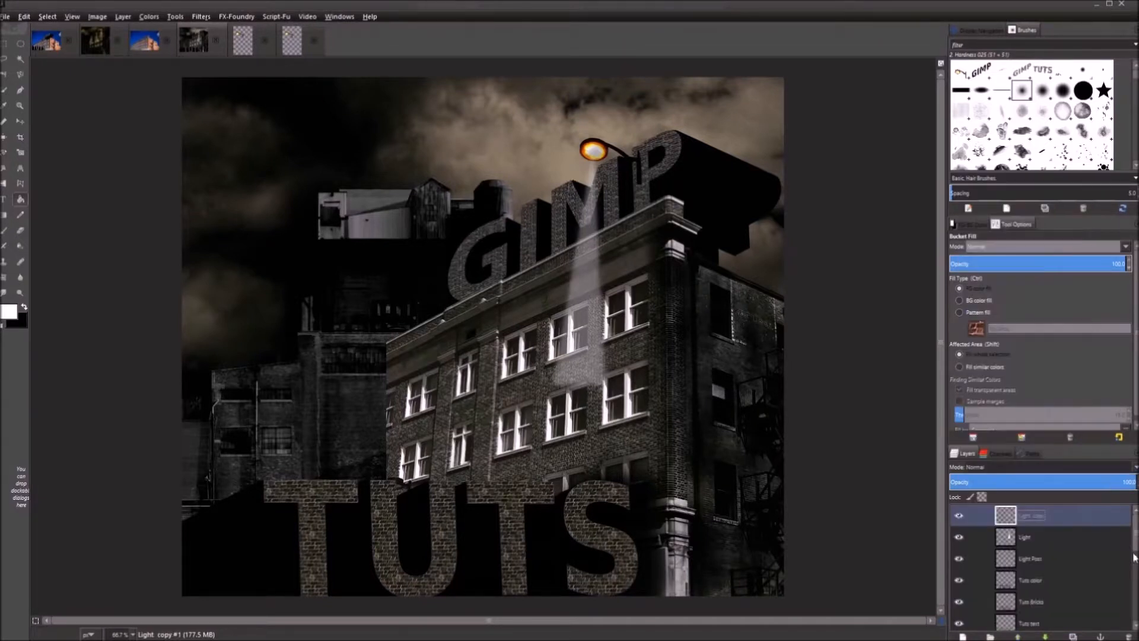
{"action": "right_click", "coordinate": [1062, 513]}
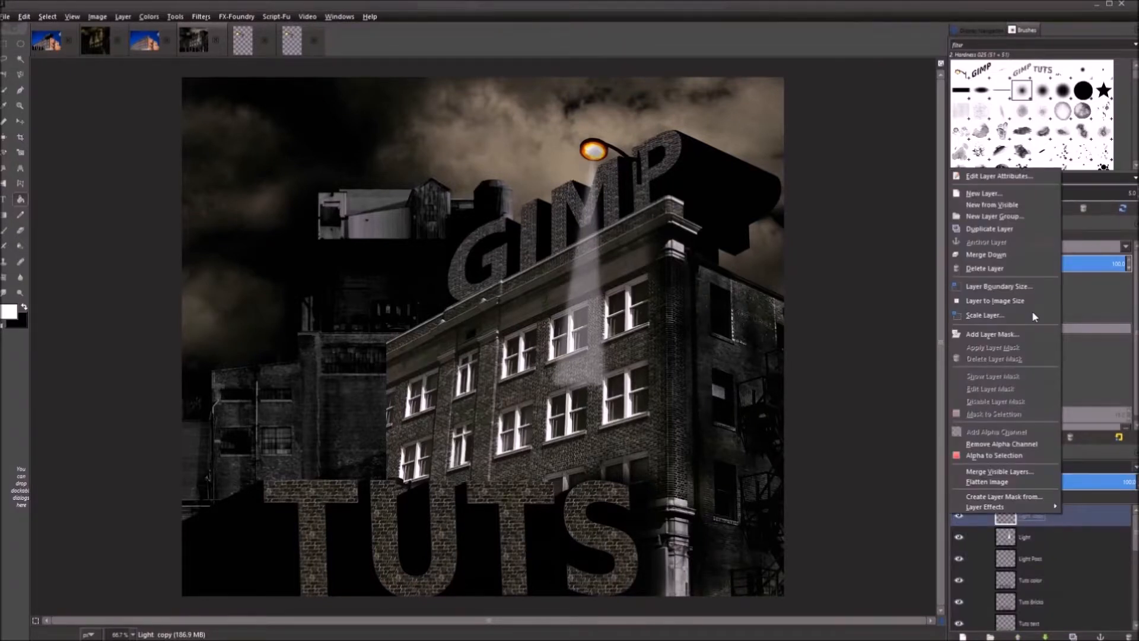
{"action": "left_click", "coordinate": [987, 255]}
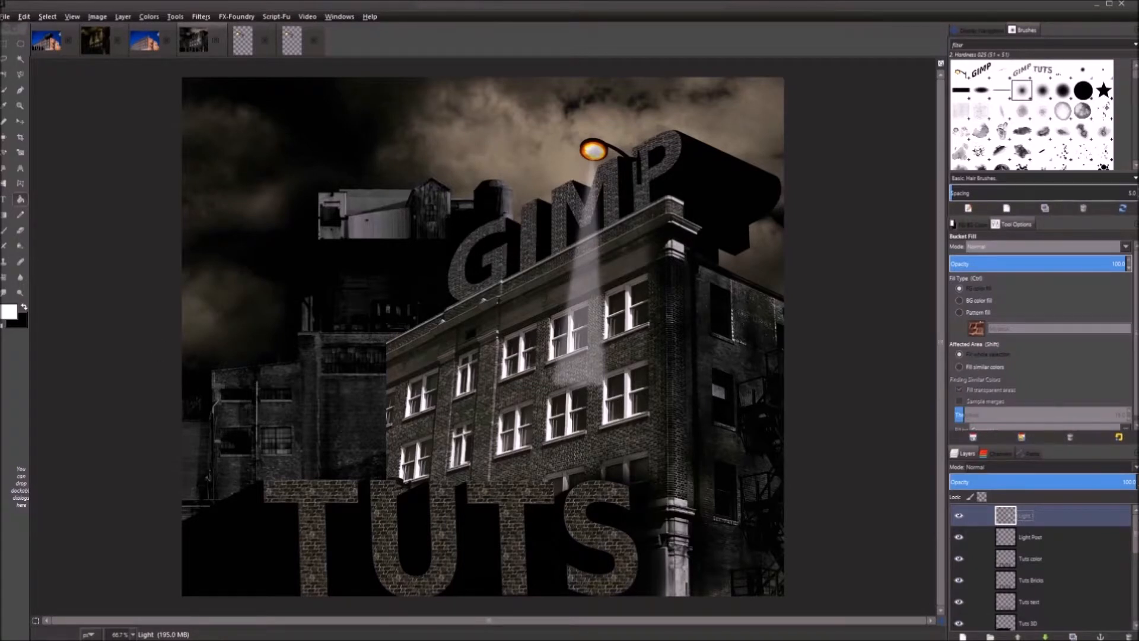
Apply a Gaussian blur with a 30 px radius to the merged Light layer
{"action": "left_click", "coordinate": [200, 16]}
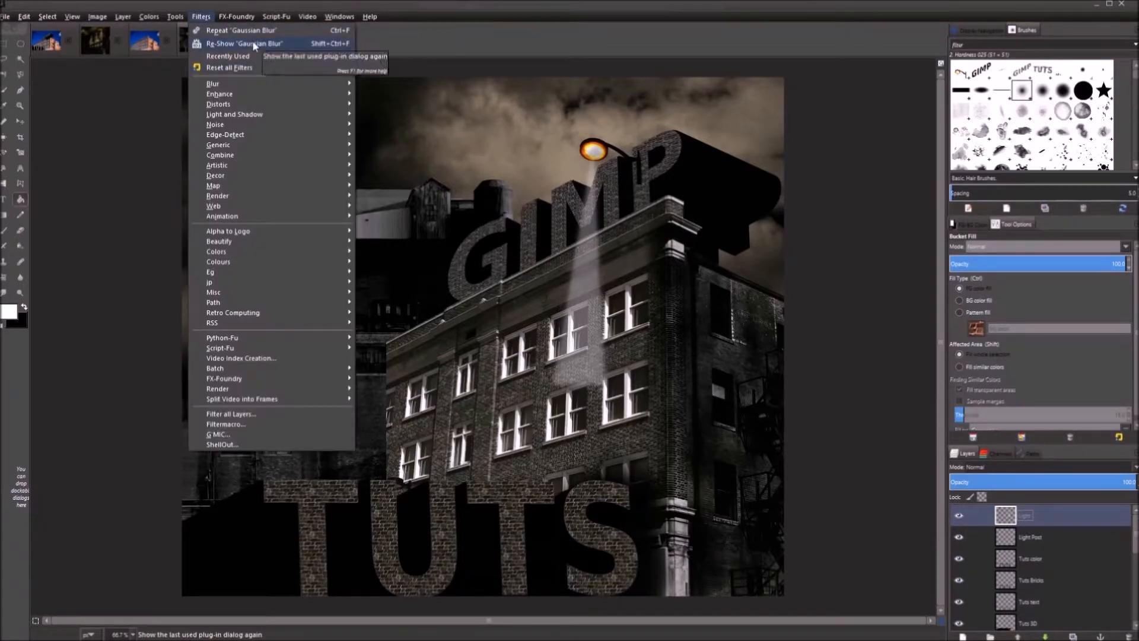
{"action": "left_click", "coordinate": [258, 43]}
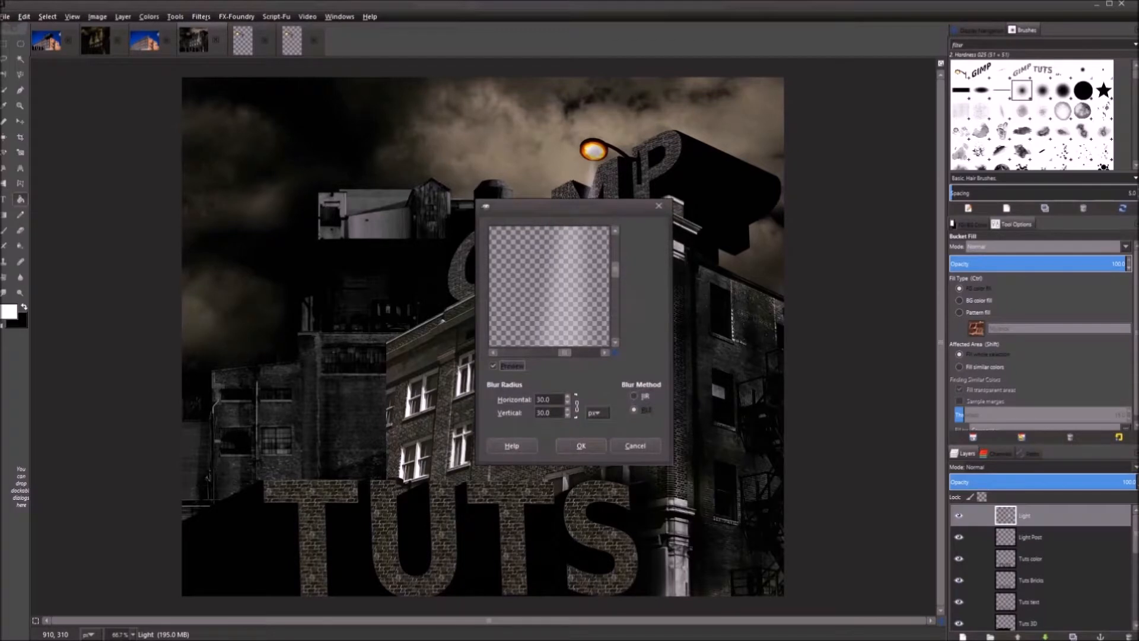
{"action": "left_click", "coordinate": [580, 446]}
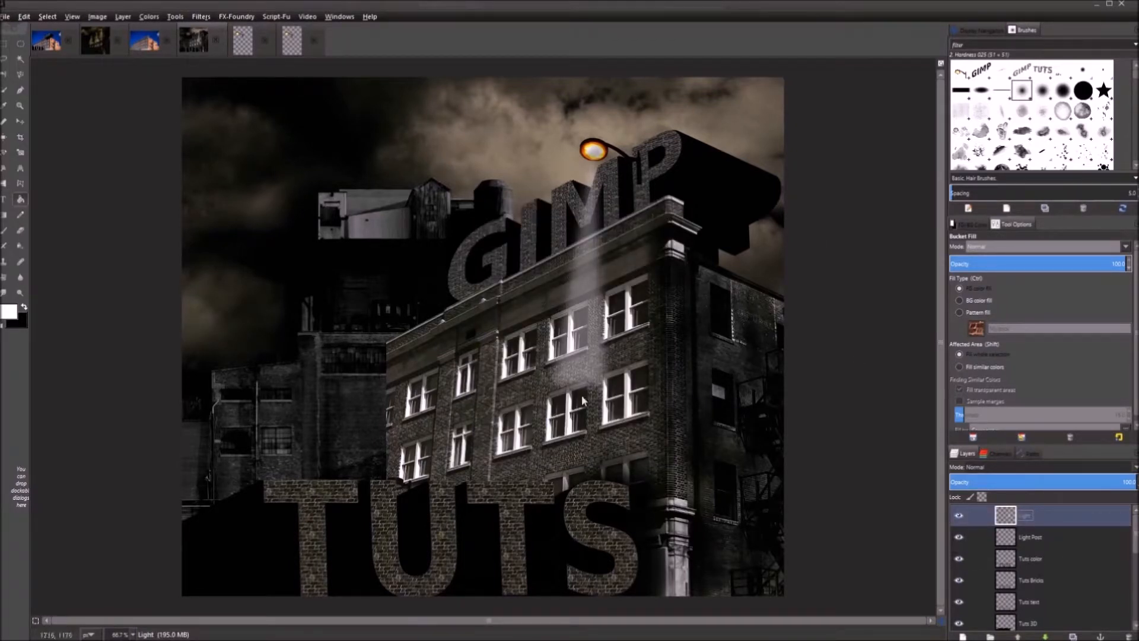
Draw a wider triangular free selection from the street lamp down to the building's windows, enclosing the existing light beam
{"action": "left_click", "coordinate": [7, 59]}
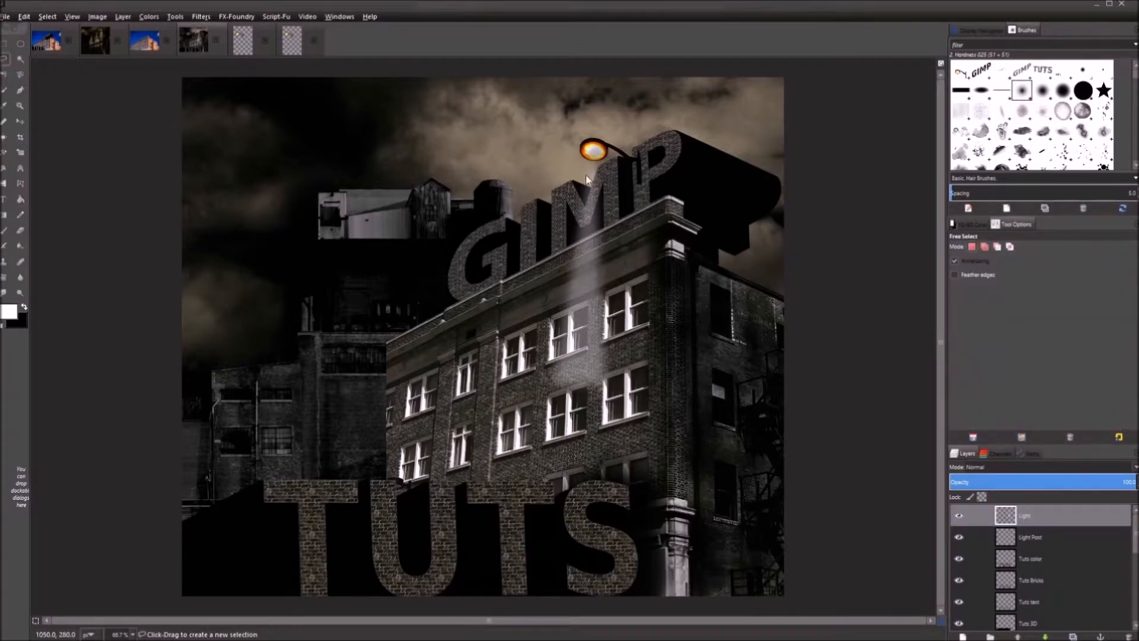
{"action": "left_click", "coordinate": [588, 151]}
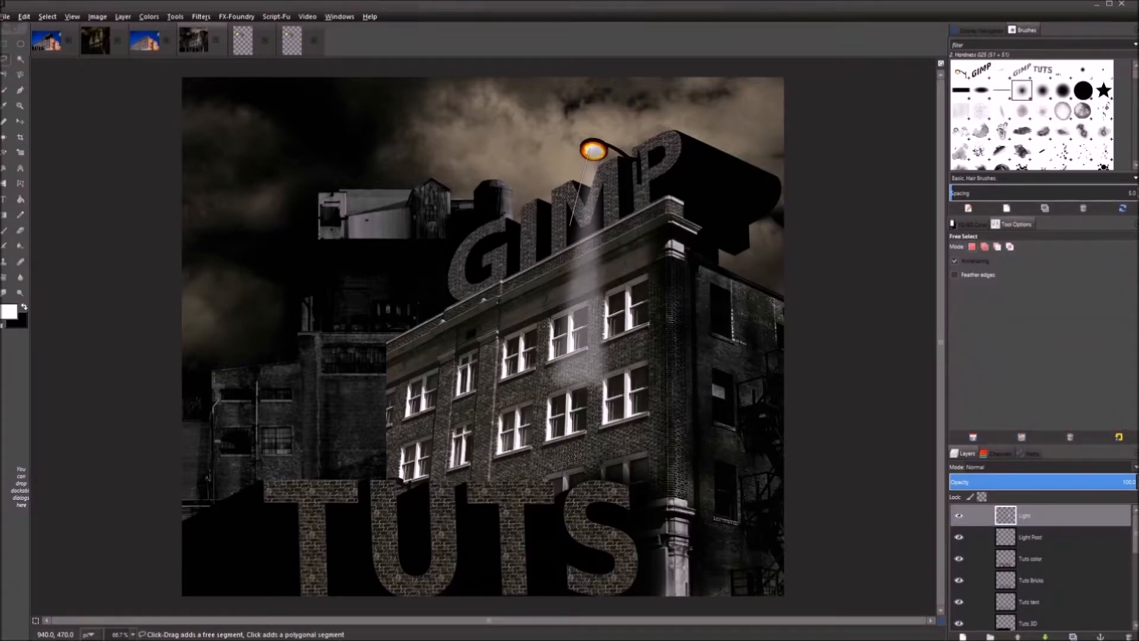
{"action": "left_click", "coordinate": [531, 390]}
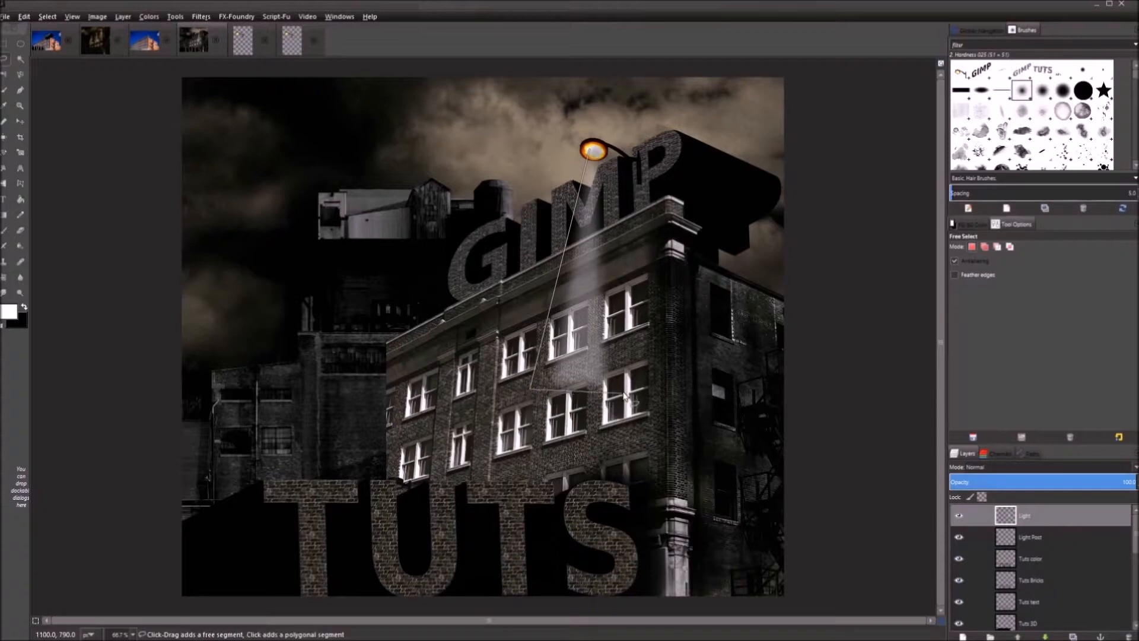
{"action": "left_click", "coordinate": [629, 389]}
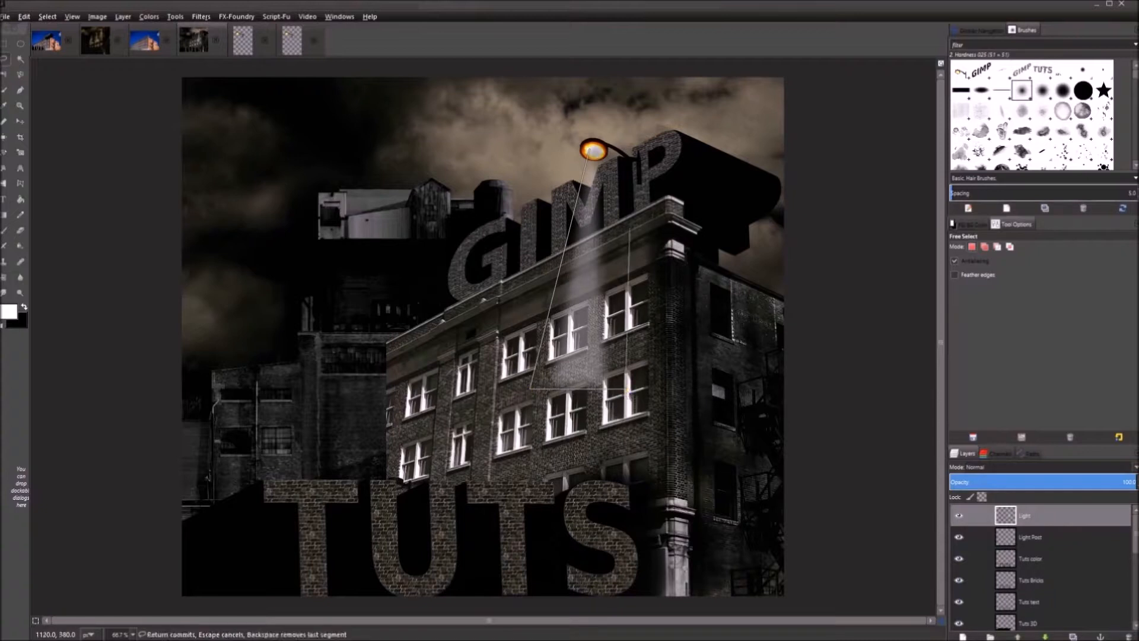
{"action": "left_click", "coordinate": [591, 152]}
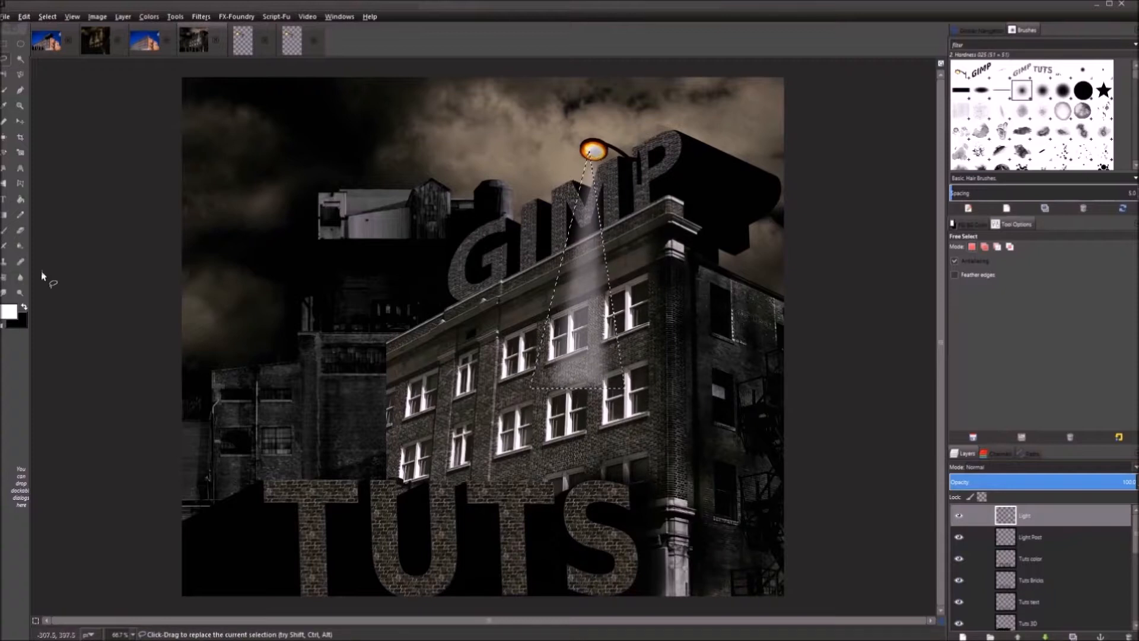
Fill the triangular selection with the white foreground colour on the Light layer and clear the selection
{"action": "left_click", "coordinate": [20, 199]}
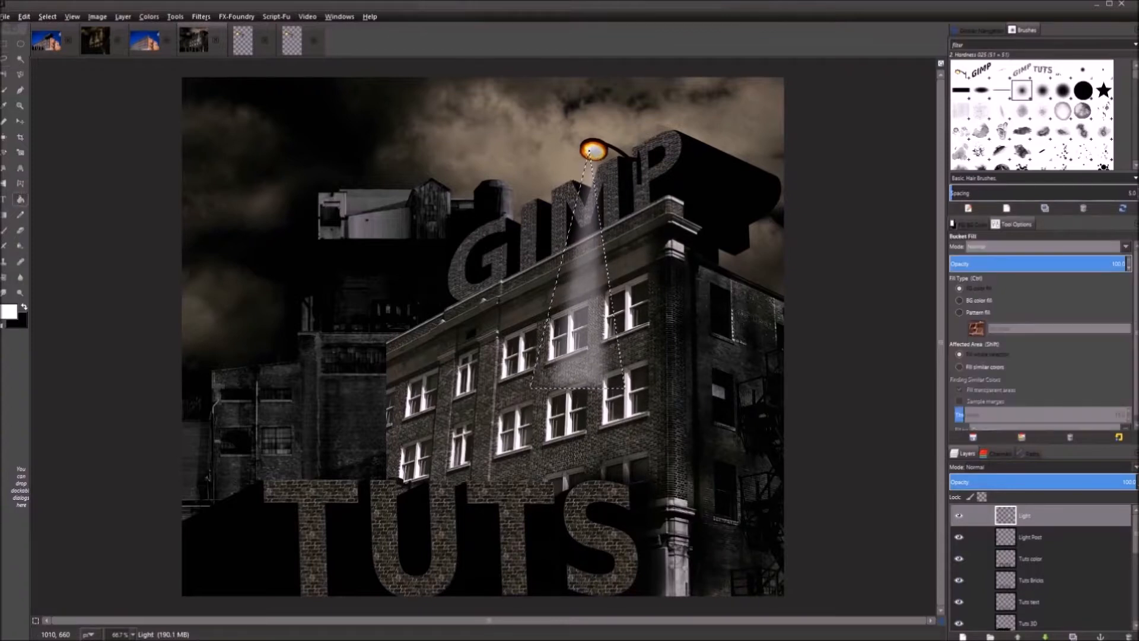
{"action": "left_click", "coordinate": [617, 353]}
{"action": "key", "text": "ctrl+shift+a"}
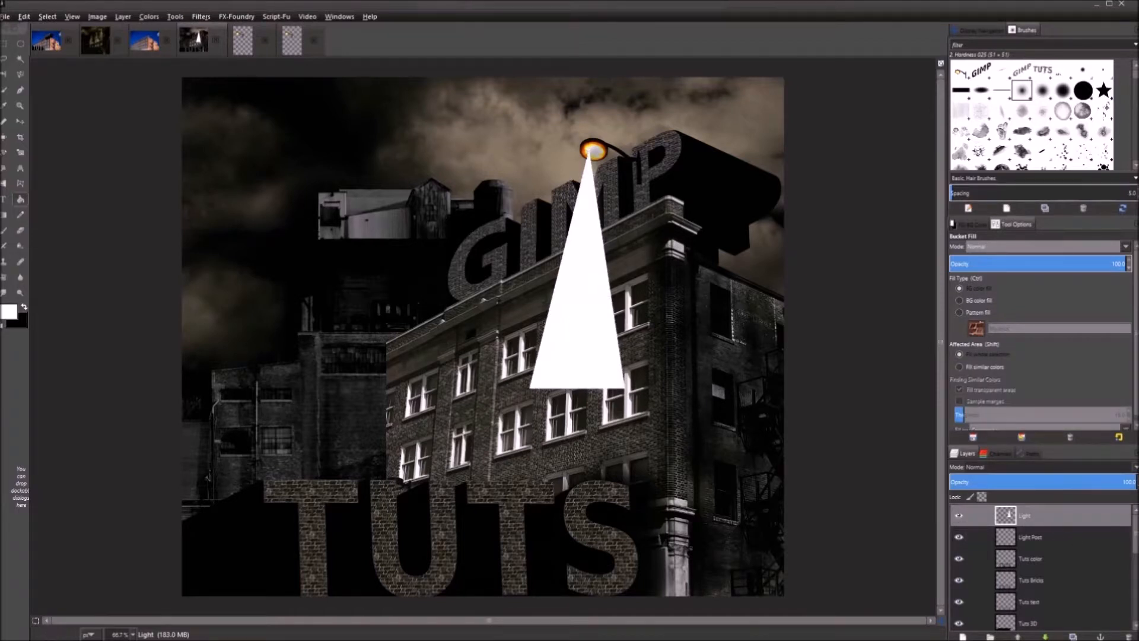
Apply a Gaussian blur to the Light layer with horizontal and vertical radii of 10 px
{"action": "left_click", "coordinate": [201, 17]}
{"action": "left_click", "coordinate": [213, 47]}
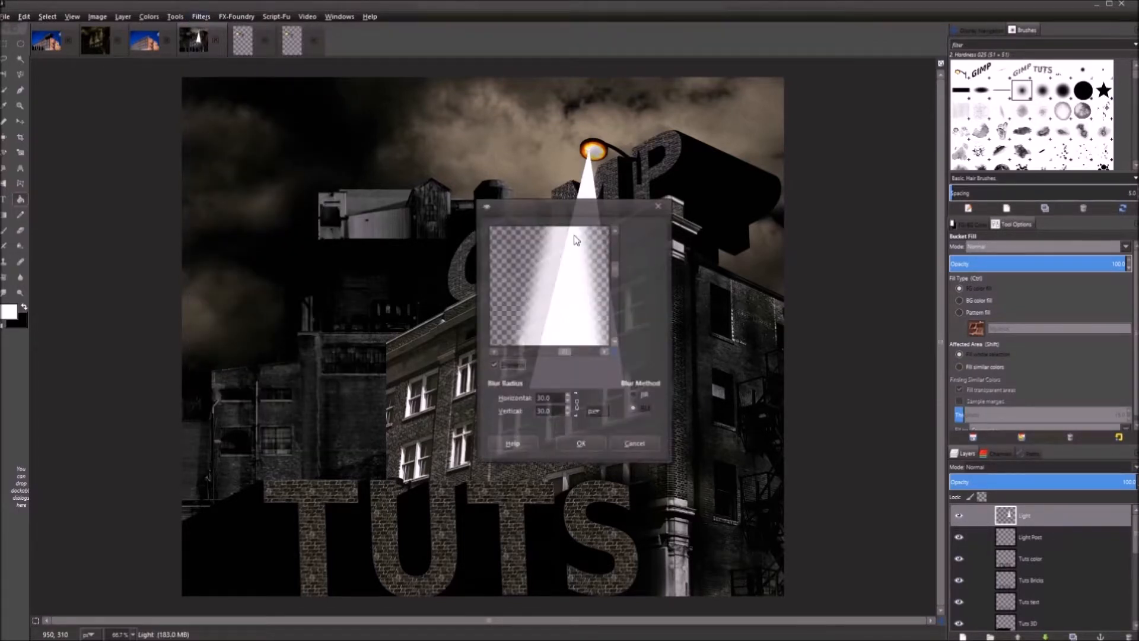
{"action": "key", "text": "Tab"}
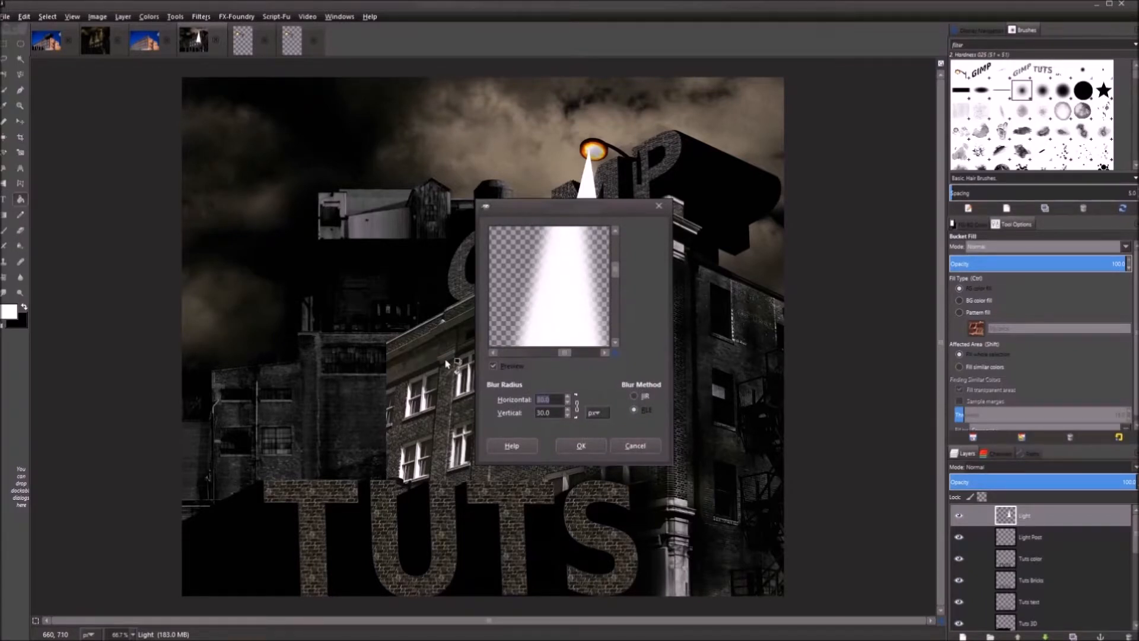
{"action": "type", "text": "10"}
{"action": "key", "text": "Tab"}
{"action": "left_click", "coordinate": [599, 449]}
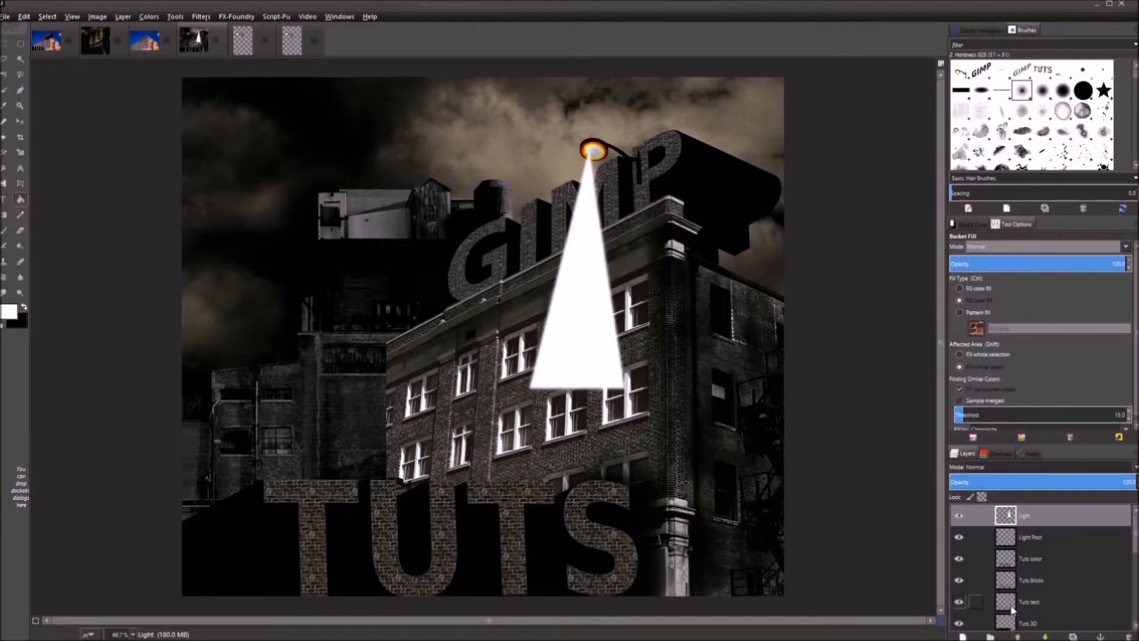
Duplicate the Light layer and apply a Gaussian blur of about 18 px to the copy
{"action": "key", "text": "shift+ctrl+d"}
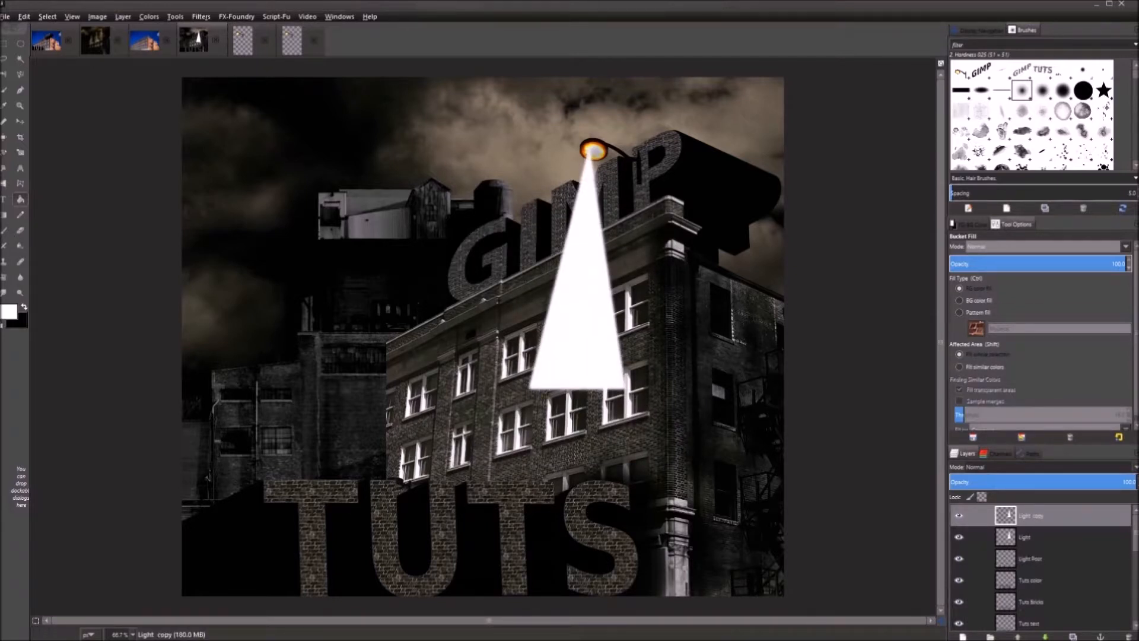
{"action": "left_click", "coordinate": [204, 17]}
{"action": "mouse_move", "coordinate": [244, 82]}
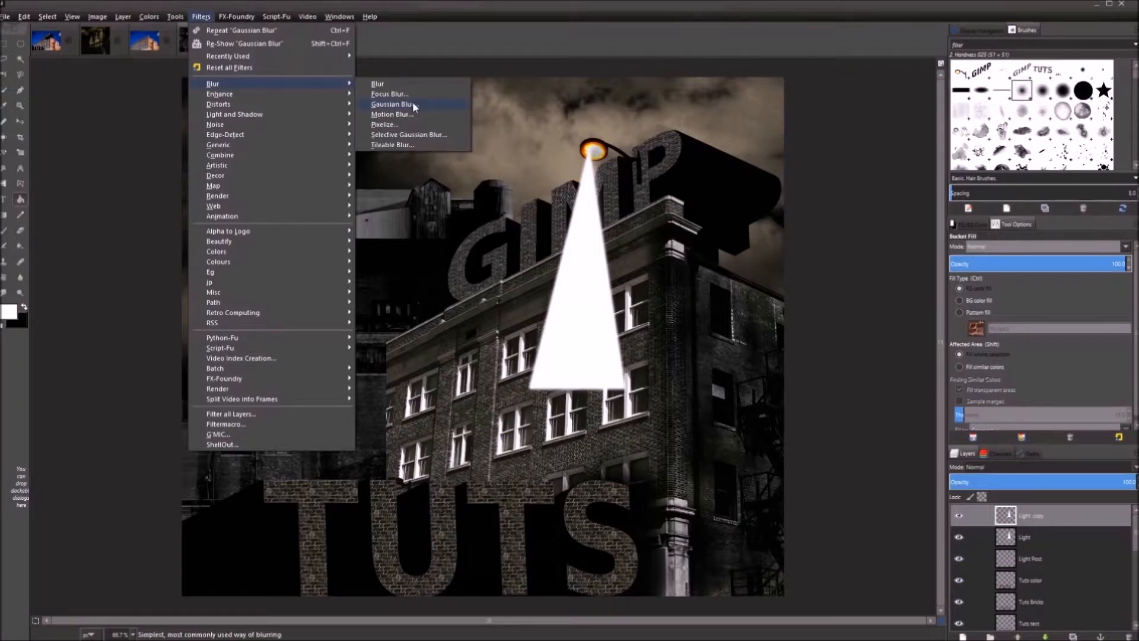
{"action": "left_click", "coordinate": [411, 103]}
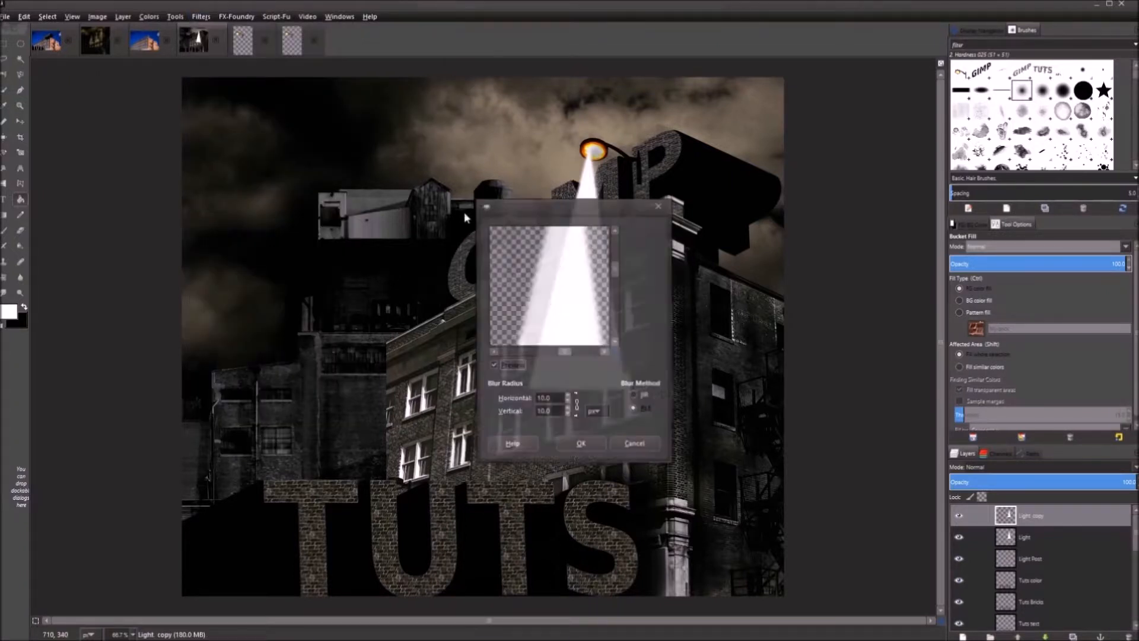
{"action": "left_click", "coordinate": [567, 397]}
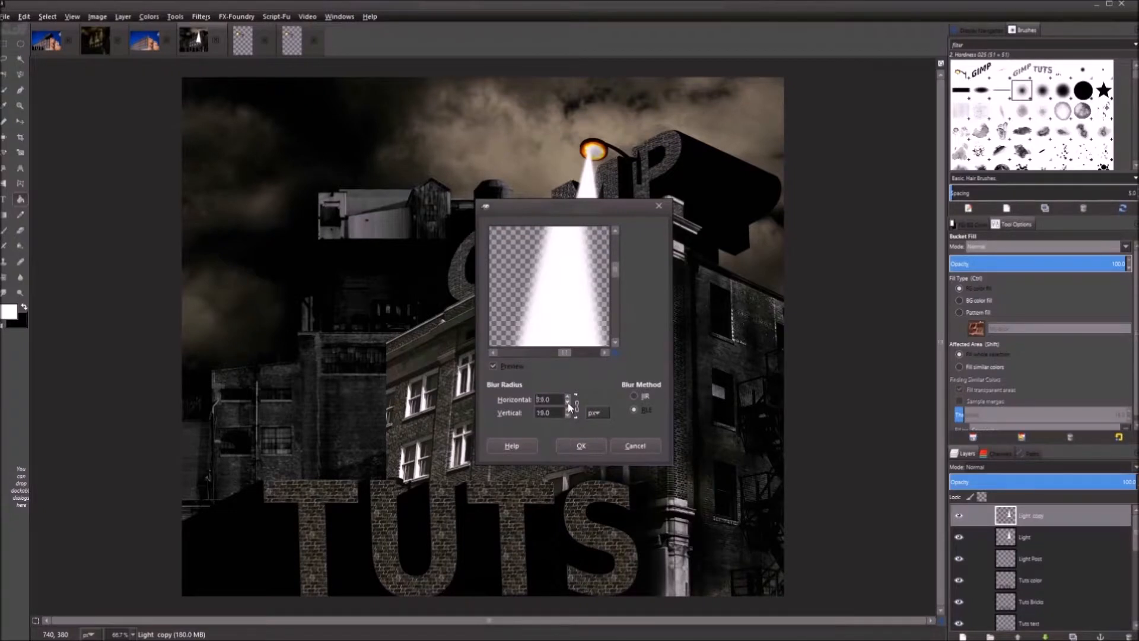
{"action": "left_click", "coordinate": [580, 446]}
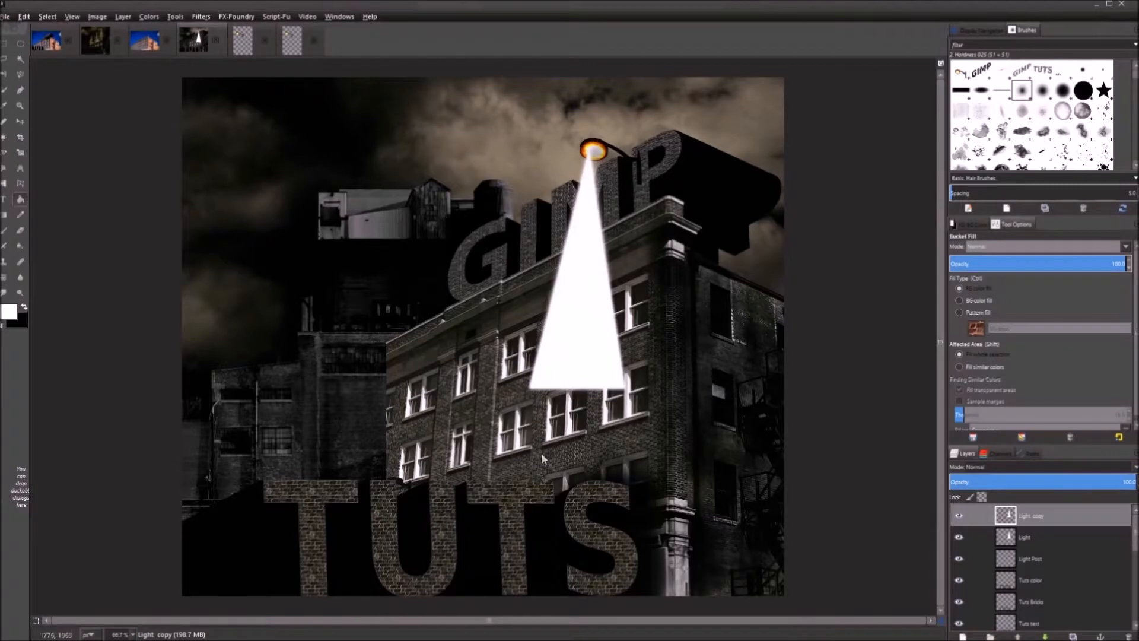
Duplicate the Light copy layer and apply a 30 px Gaussian blur to the new copy
{"action": "key", "text": "shift+ctrl+d"}
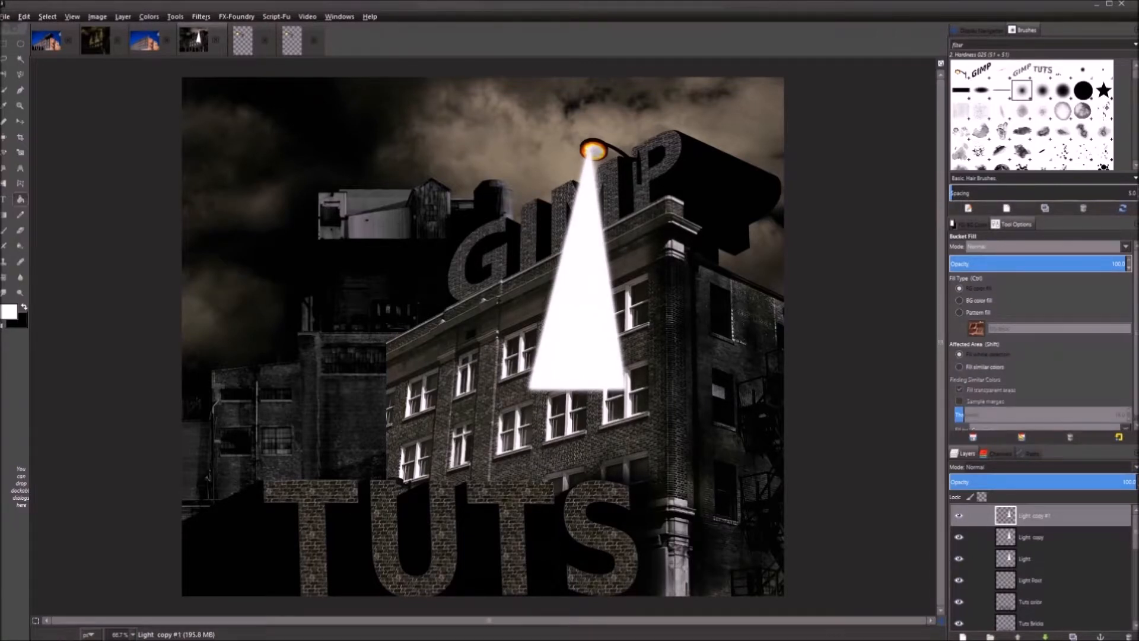
{"action": "left_click", "coordinate": [193, 16]}
{"action": "left_click", "coordinate": [299, 41]}
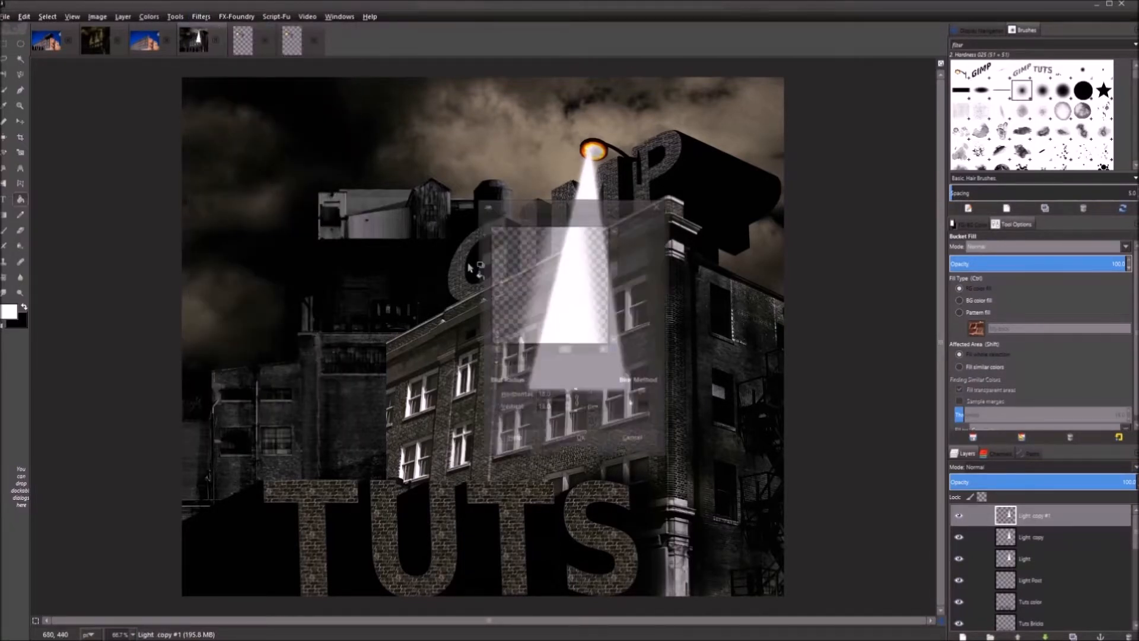
{"action": "left_click_drag", "start_coordinate": [499, 392], "coordinate": [455, 389]}
{"action": "type", "text": "30"}
{"action": "left_click", "coordinate": [581, 446]}
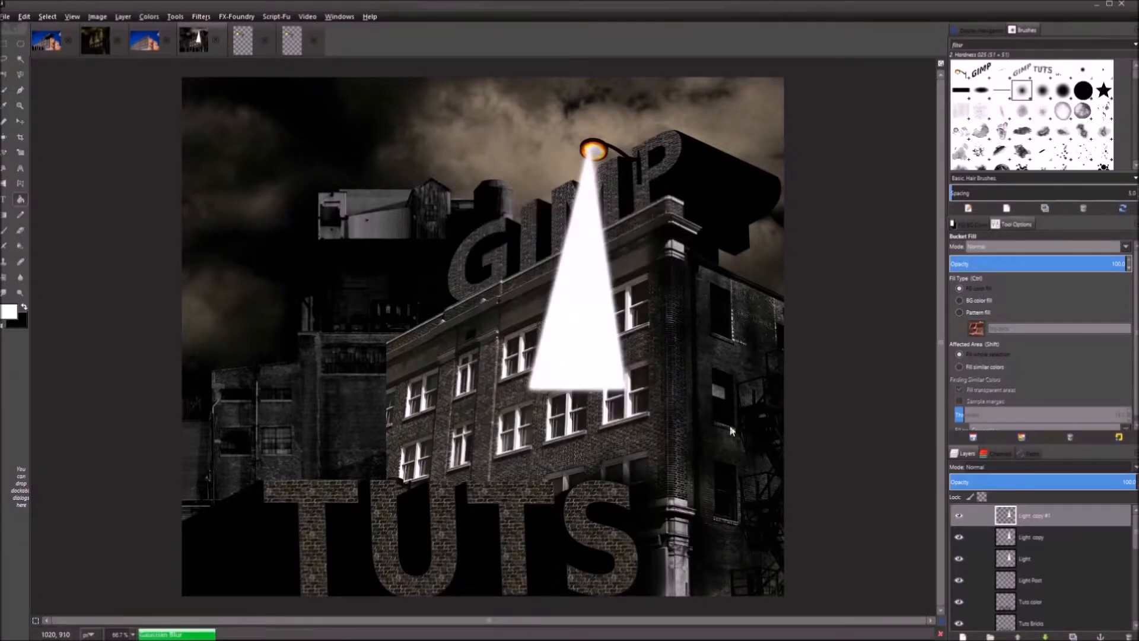
Lower the opacity of Light copy #1 to about 14.4, Light copy to about 12.8 and Light to about 20.4
{"action": "left_click_drag", "start_coordinate": [1130, 481], "coordinate": [976, 482]}
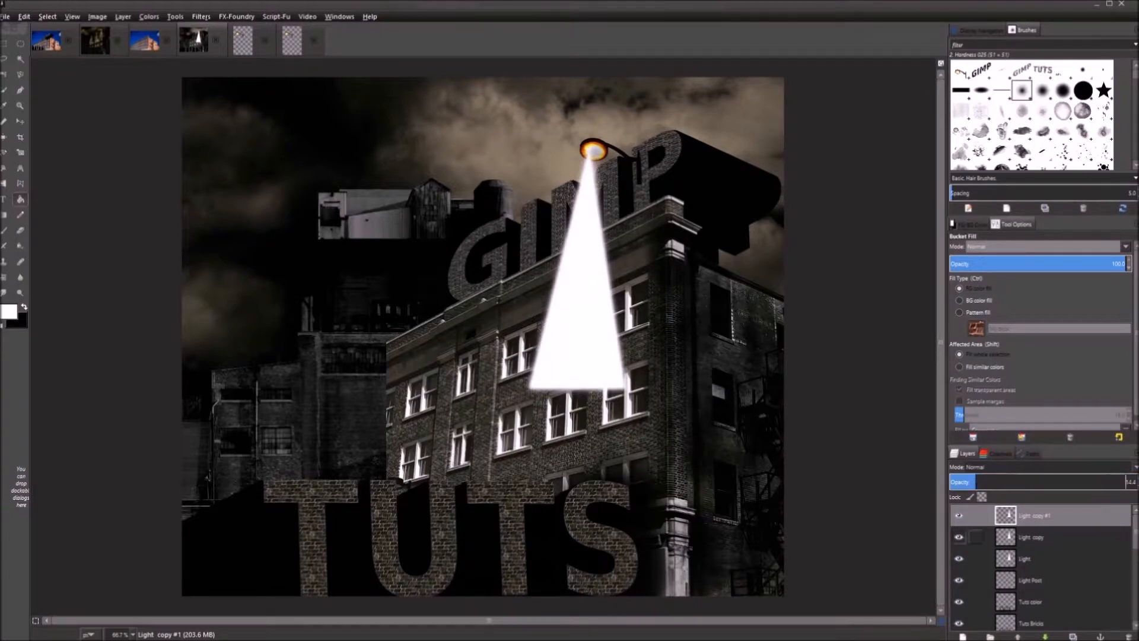
{"action": "left_click", "coordinate": [1032, 537]}
{"action": "left_click_drag", "start_coordinate": [1124, 481], "coordinate": [973, 483]}
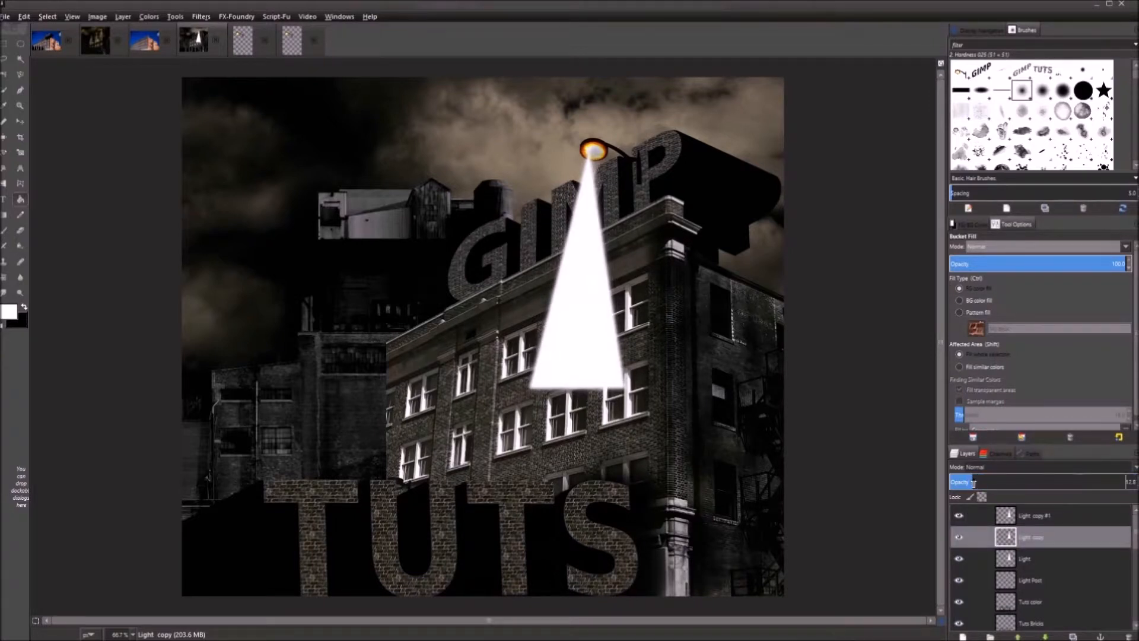
{"action": "left_click", "coordinate": [1032, 557]}
{"action": "left_click_drag", "start_coordinate": [1118, 482], "coordinate": [987, 487]}
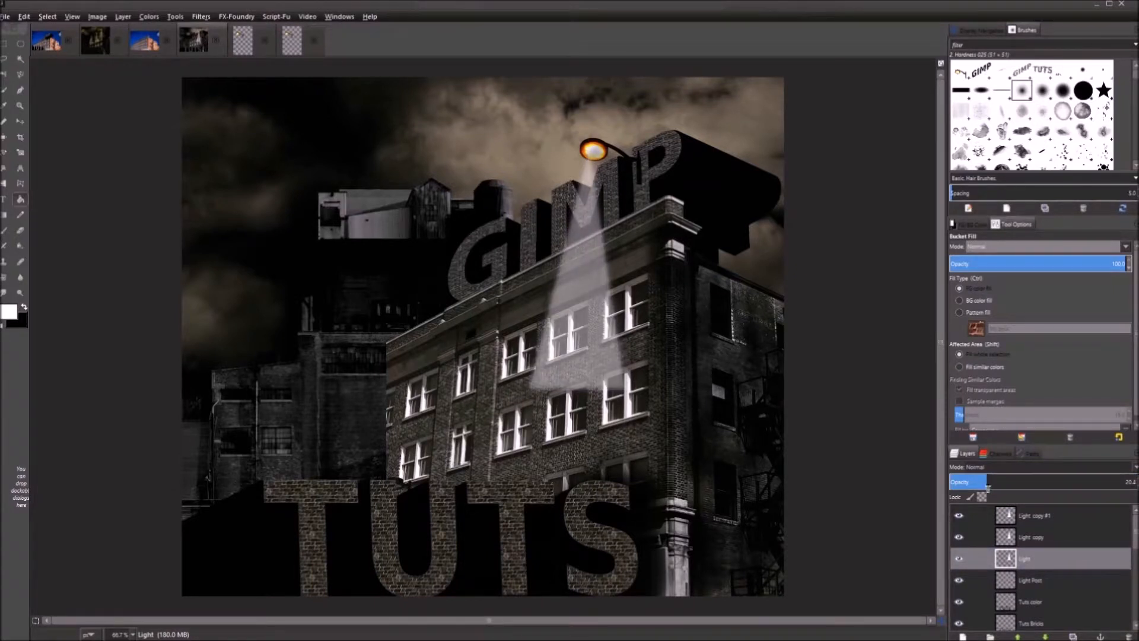
Merge Light copy #1 down into Light copy, and merge that result down into the Light layer
{"action": "left_click", "coordinate": [1051, 514]}
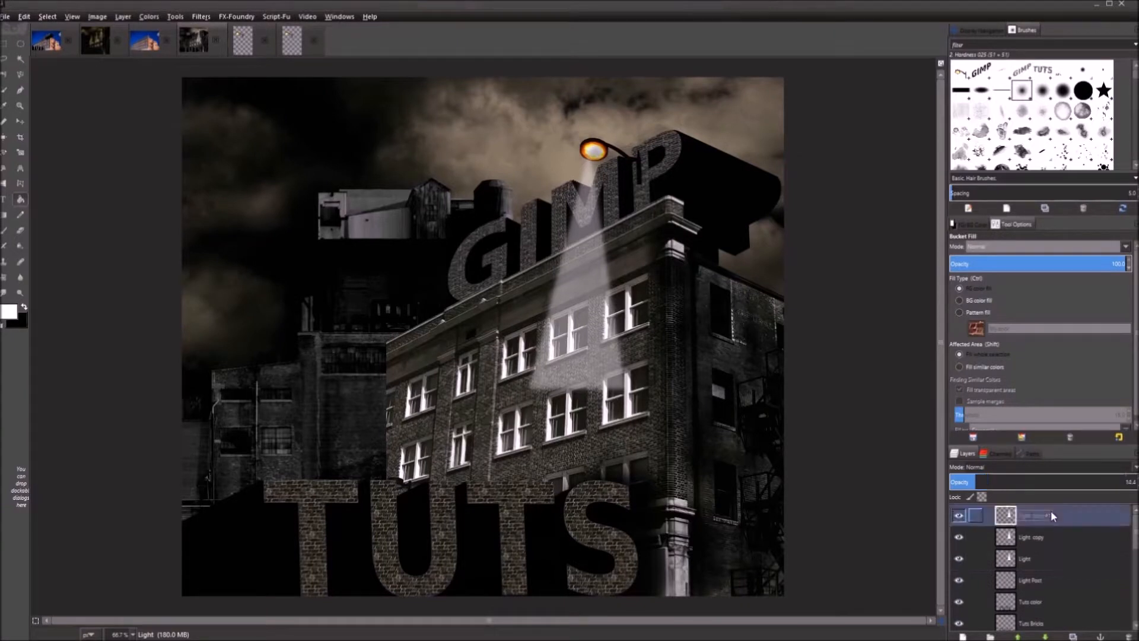
{"action": "right_click", "coordinate": [1051, 514]}
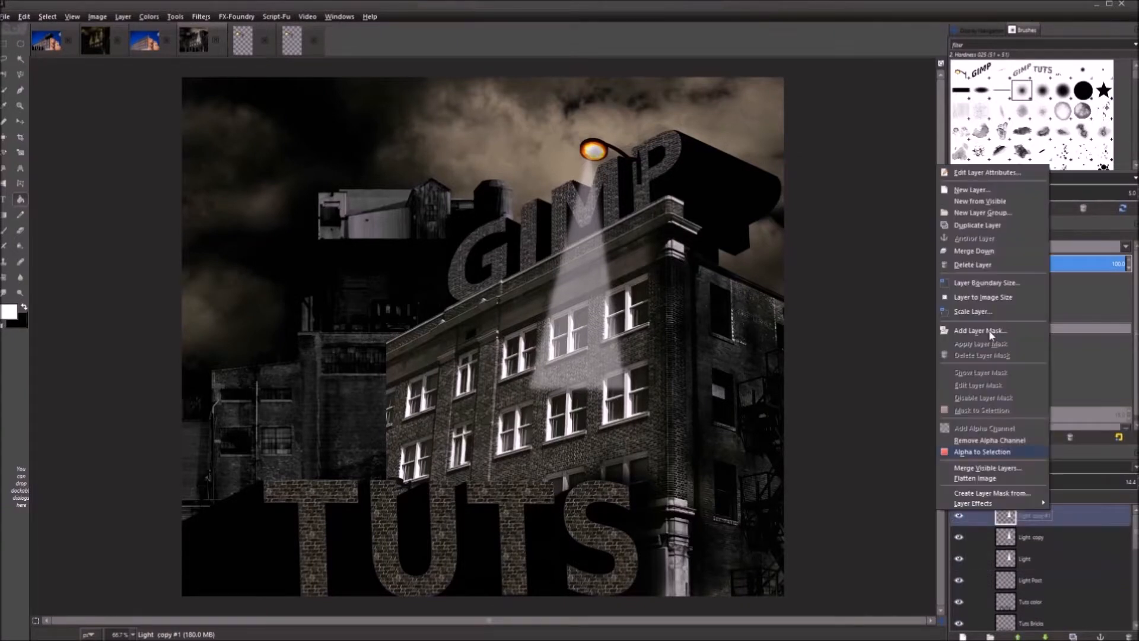
{"action": "left_click", "coordinate": [984, 265]}
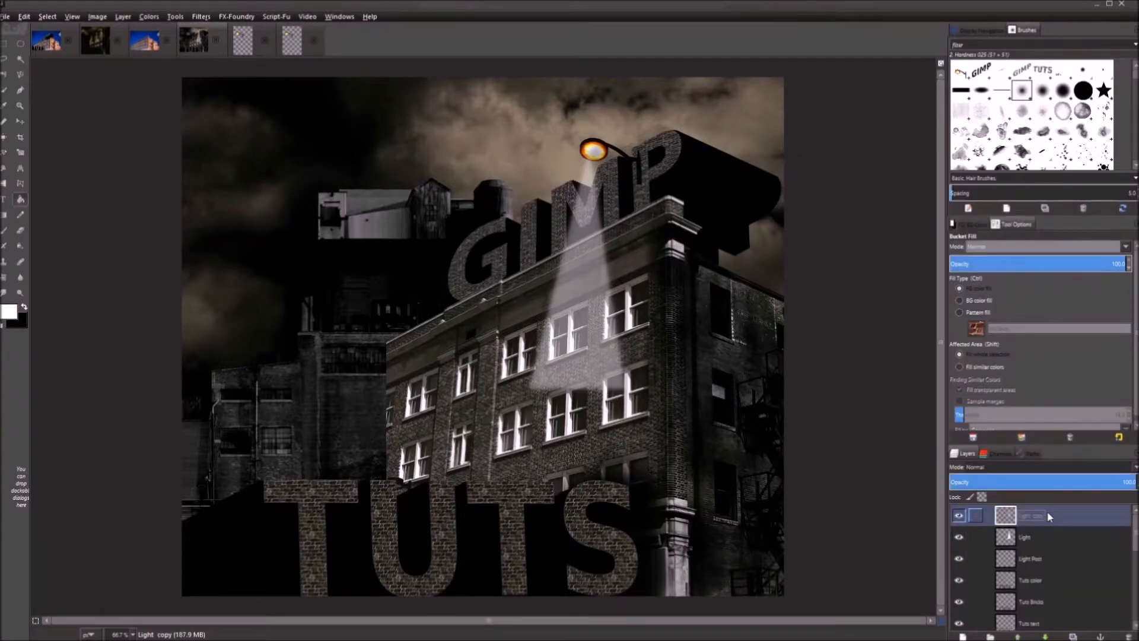
{"action": "right_click", "coordinate": [1052, 515]}
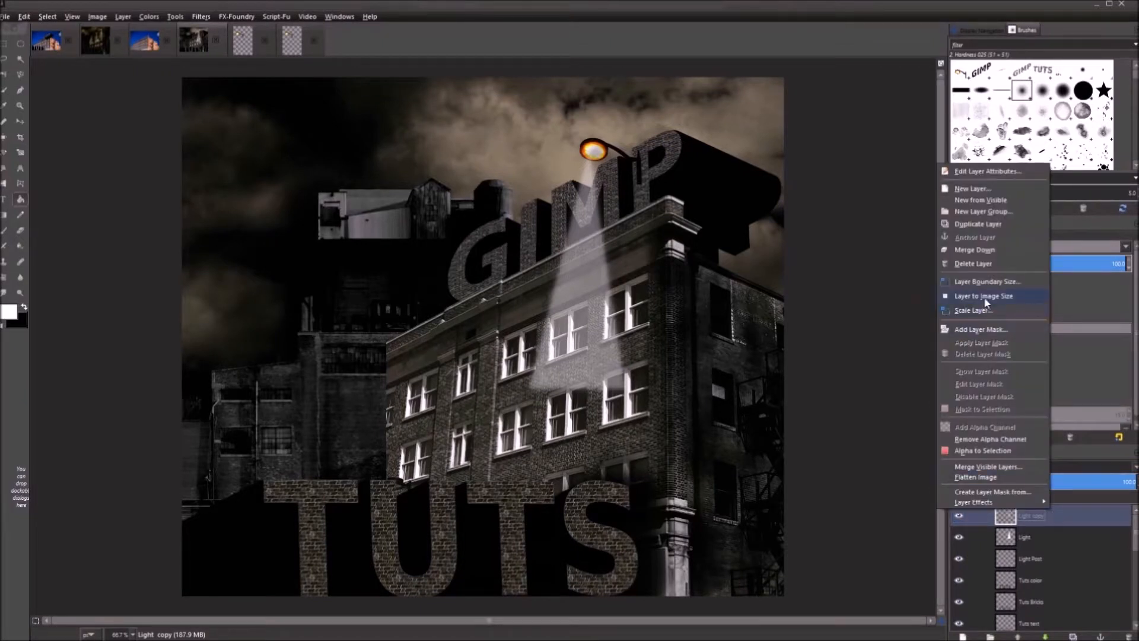
{"action": "left_click", "coordinate": [985, 265]}
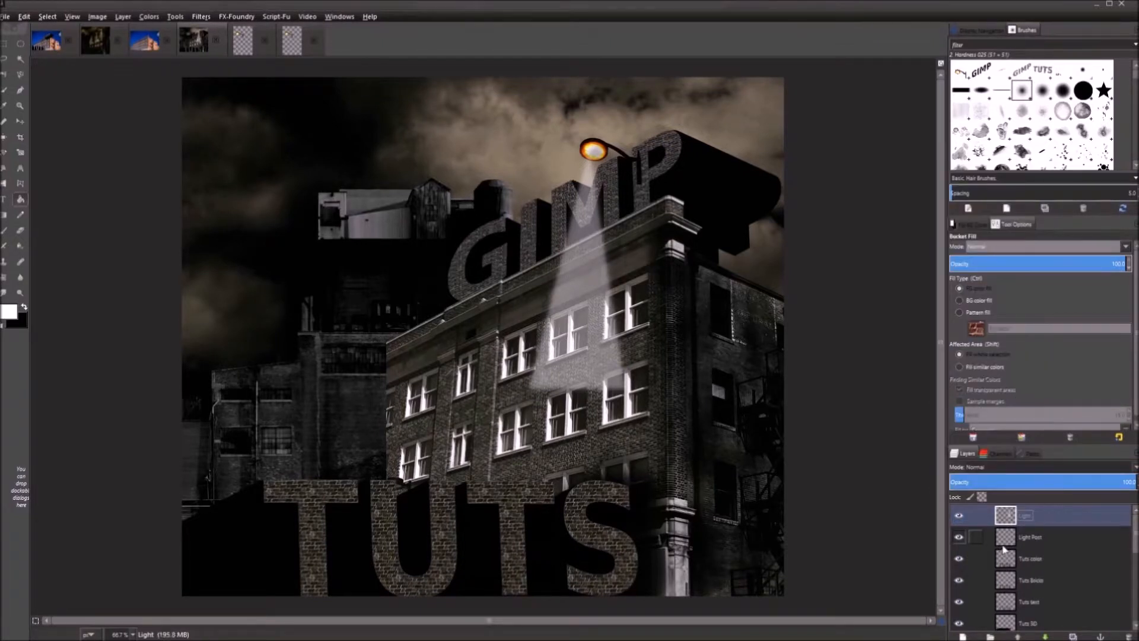
Toggle the visibility of the merged Light and Light Post layers to examine what each contributes
{"action": "left_click", "coordinate": [958, 537]}
{"action": "left_click", "coordinate": [958, 537]}
{"action": "left_click", "coordinate": [958, 515]}
{"action": "left_click", "coordinate": [958, 516]}
{"action": "left_click", "coordinate": [959, 515]}
{"action": "left_click", "coordinate": [959, 515]}
{"action": "left_click", "coordinate": [958, 538]}
{"action": "left_click", "coordinate": [956, 536]}
{"action": "left_click", "coordinate": [956, 536]}
{"action": "left_click", "coordinate": [956, 536]}
Undo the layer merges and opacity reductions on the three light beam layers
{"action": "key", "text": "ctrl+shift+d"}
{"action": "key", "text": "ctrl+shift+d"}
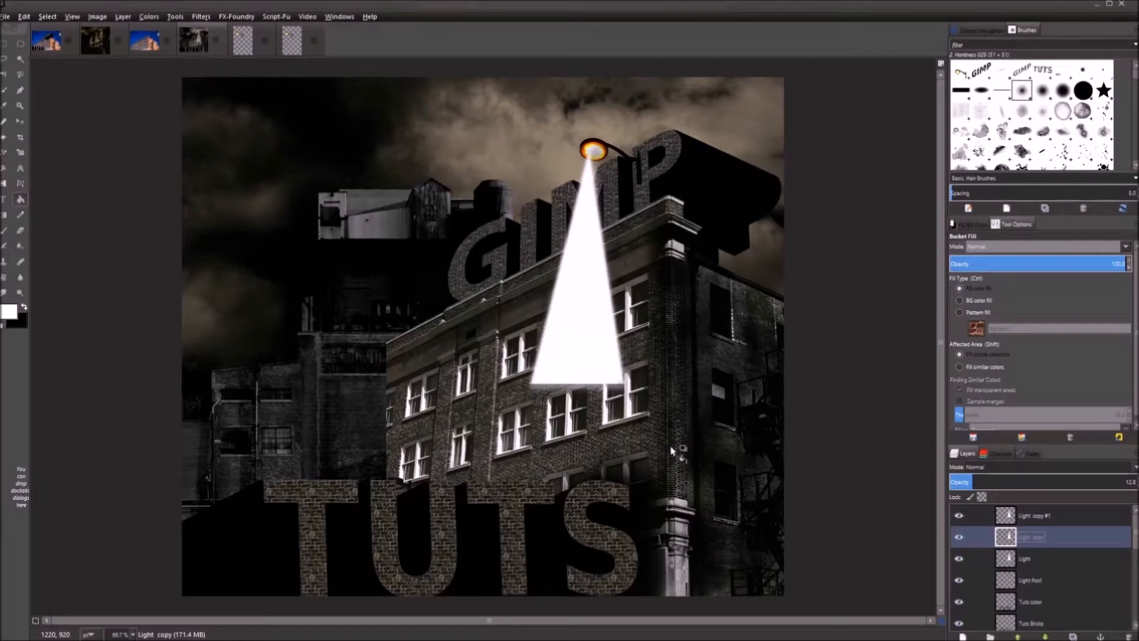
{"action": "key", "text": "ctrl+z"}
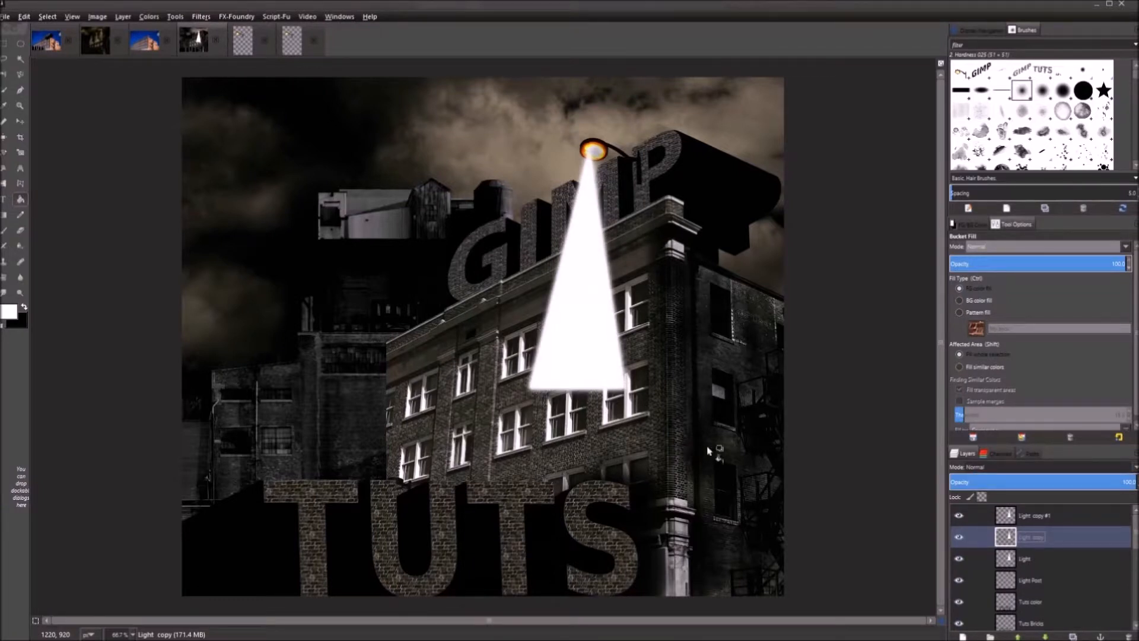
Toggle the visibility of Light, Light copy and Light copy #1 to compare their blurred beams
{"action": "left_click", "coordinate": [958, 558]}
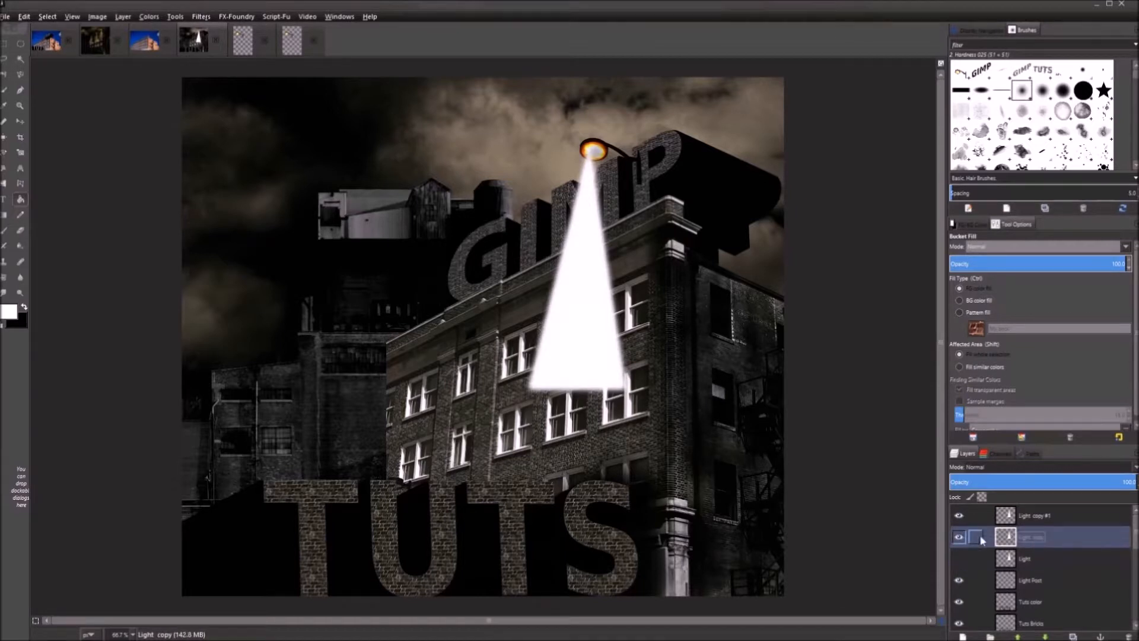
{"action": "left_click", "coordinate": [958, 537]}
{"action": "left_click", "coordinate": [957, 514]}
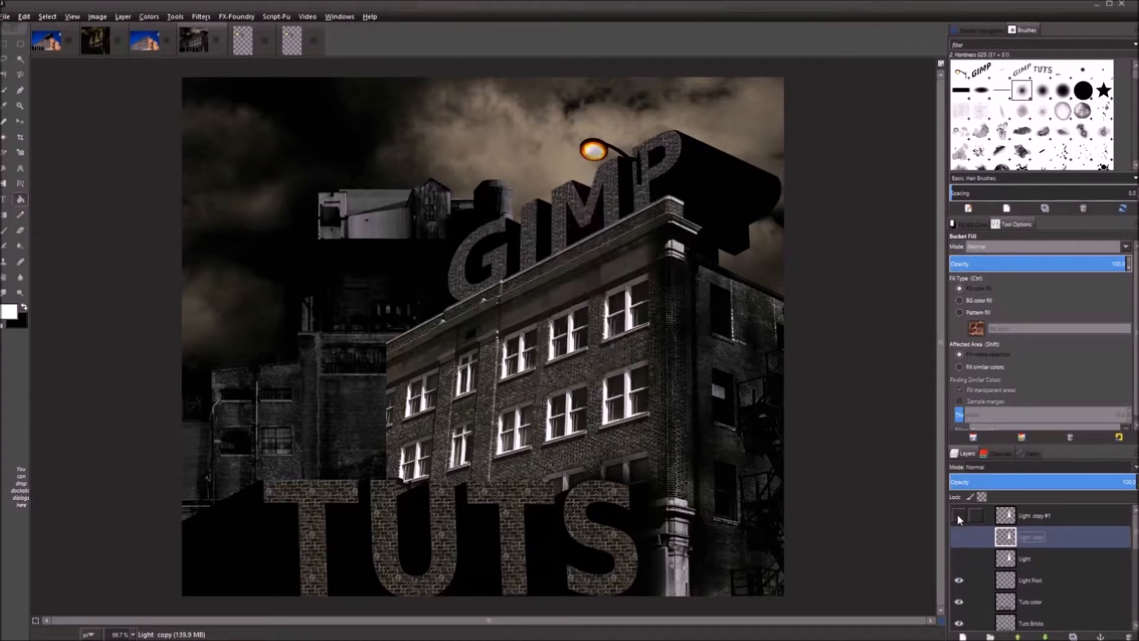
{"action": "left_click", "coordinate": [957, 514]}
Merge the Light copy #1 layer down into the visible Light copy layer
{"action": "left_click", "coordinate": [1038, 516]}
{"action": "right_click", "coordinate": [1038, 516]}
{"action": "left_click", "coordinate": [961, 537]}
{"action": "left_click", "coordinate": [959, 538]}
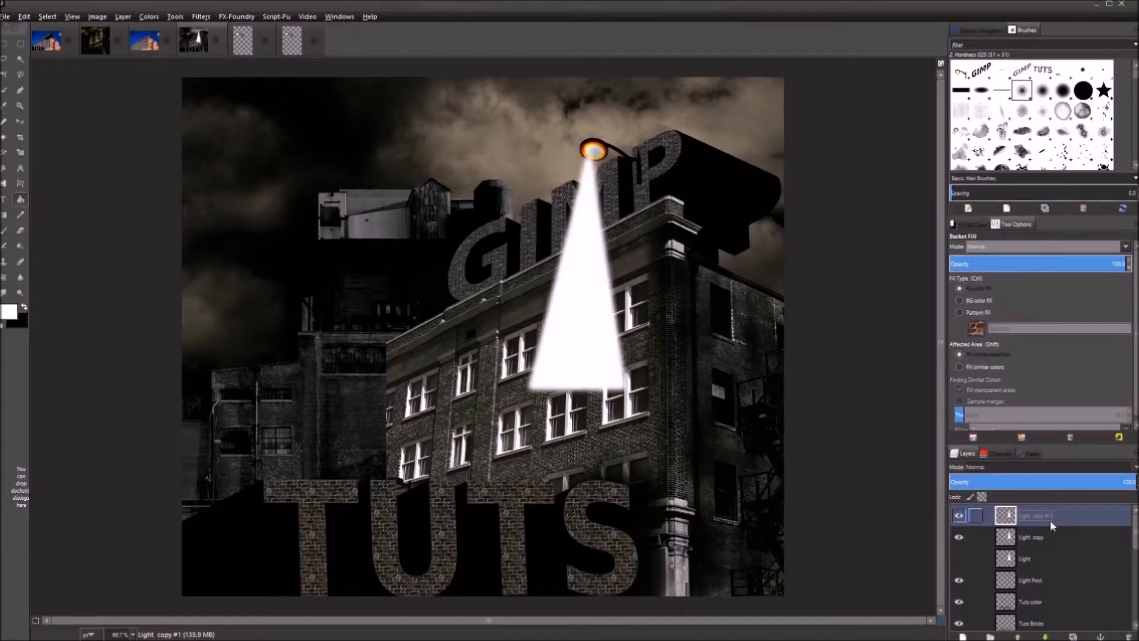
{"action": "right_click", "coordinate": [1052, 526]}
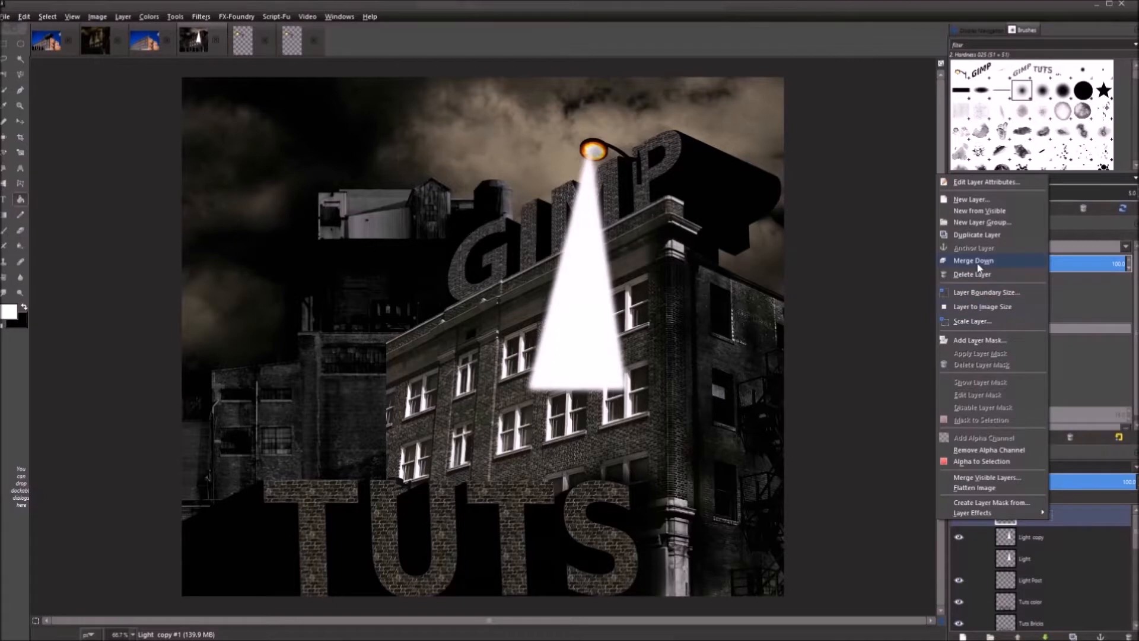
{"action": "left_click", "coordinate": [977, 265]}
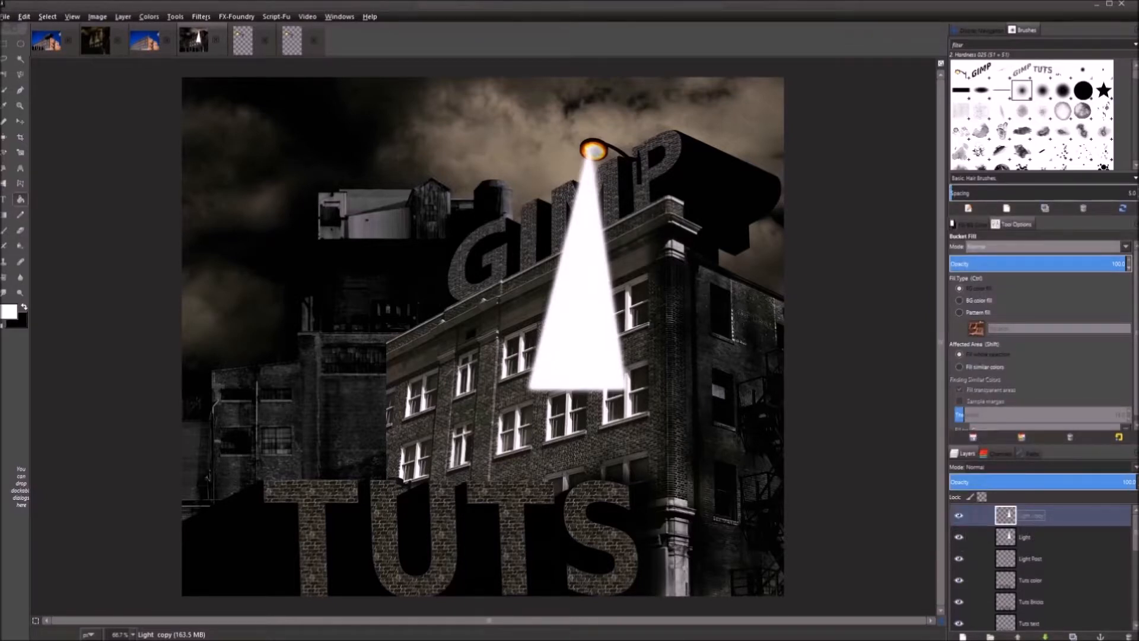
Lower the opacity of the Light copy layer to about 8.8 and the Light layer to about 17.3
{"action": "left_click", "coordinate": [1122, 482]}
{"action": "left_click_drag", "start_coordinate": [1123, 482], "coordinate": [966, 484]}
{"action": "double_click", "coordinate": [1131, 481]}
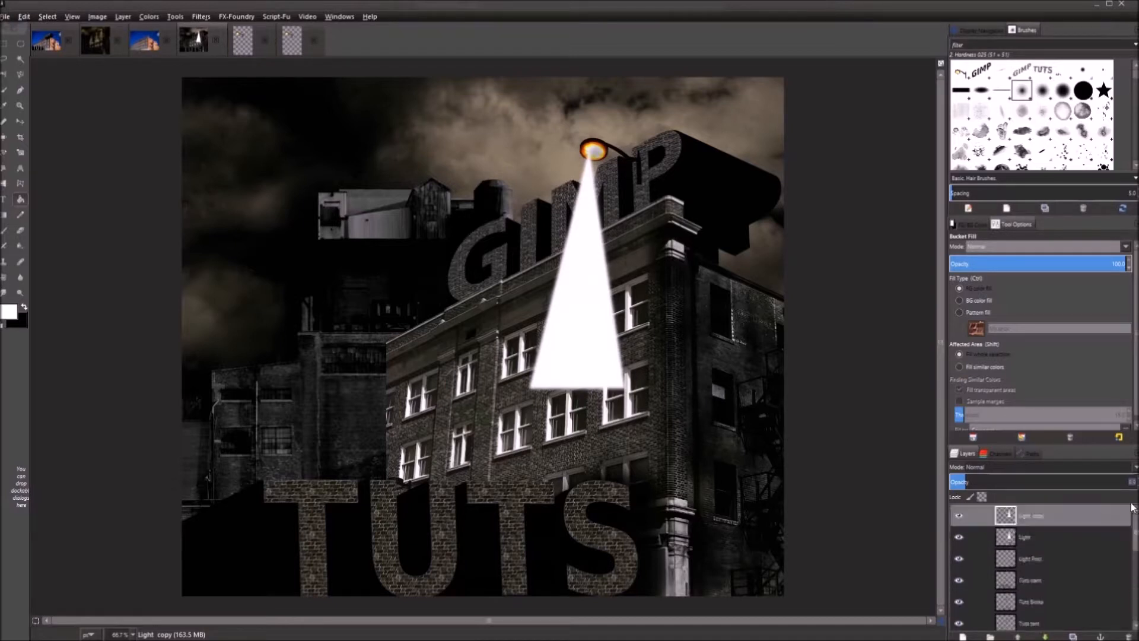
{"action": "double_click", "coordinate": [1041, 540]}
{"action": "left_click_drag", "start_coordinate": [1130, 481], "coordinate": [980, 492]}
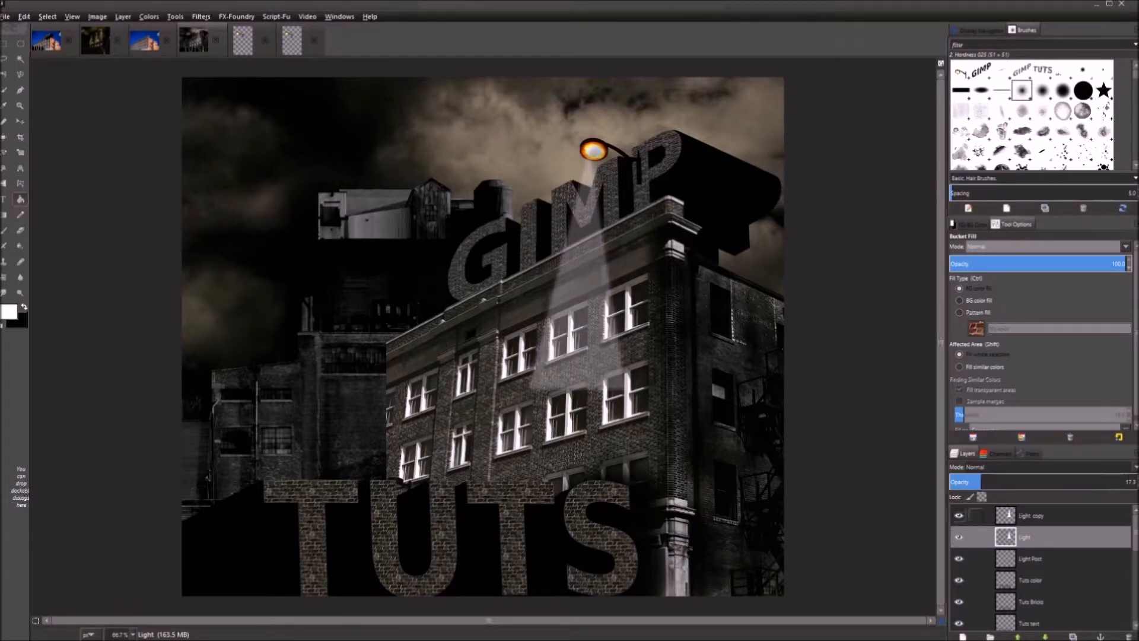
Restore the Light copy layer to 100 opacity and merge it down into the Light layer
{"action": "right_click", "coordinate": [1022, 515]}
{"action": "left_click", "coordinate": [999, 482]}
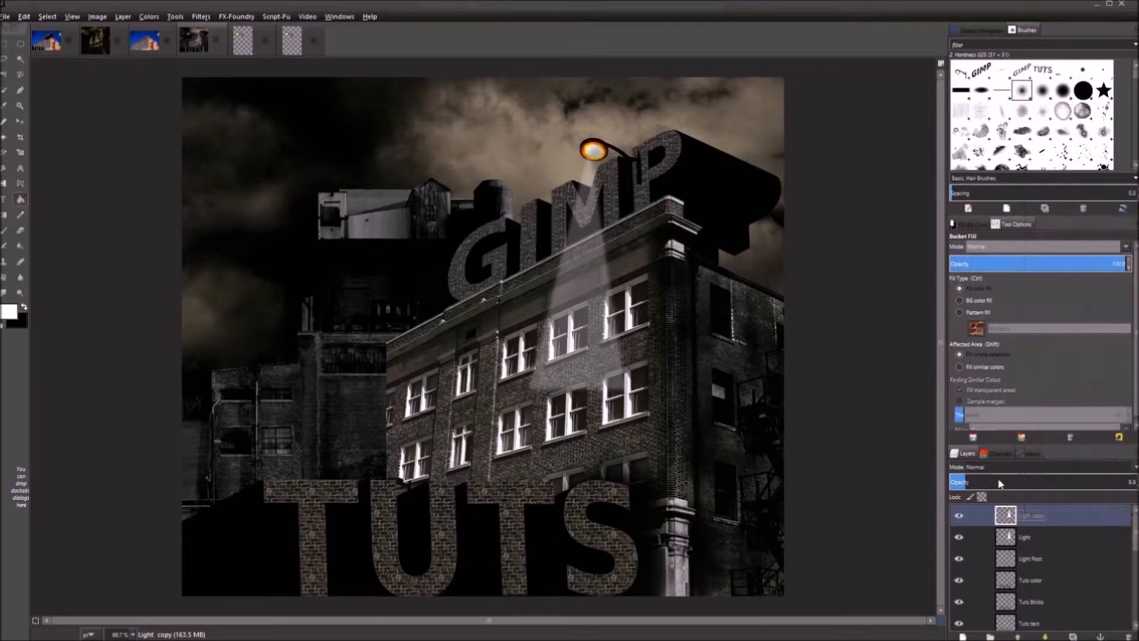
{"action": "left_click", "coordinate": [1132, 482]}
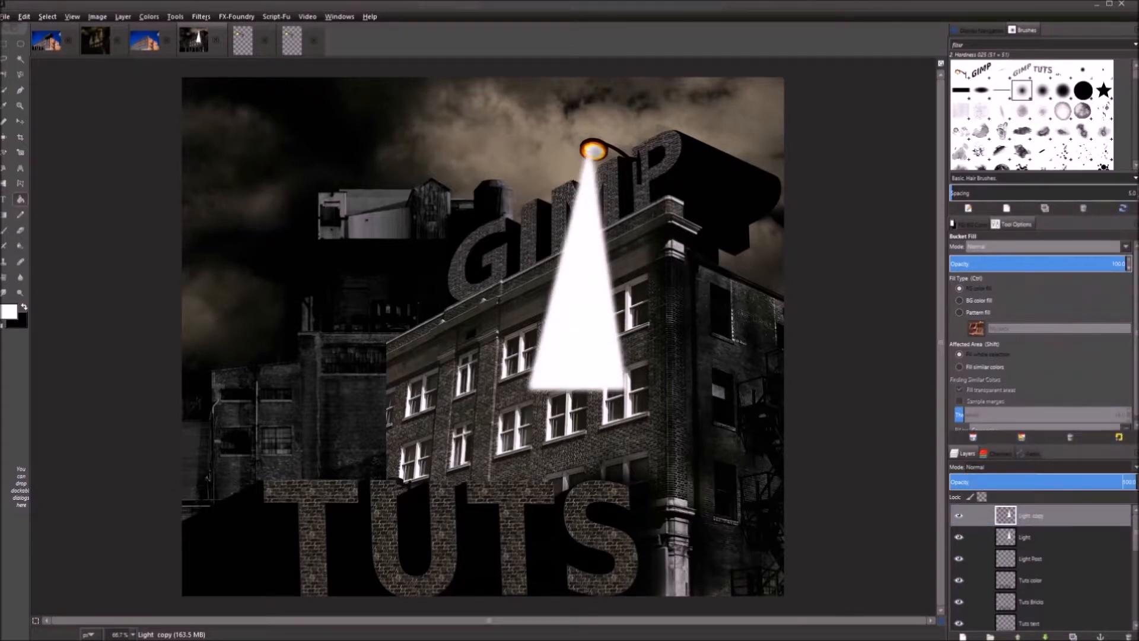
{"action": "right_click", "coordinate": [1008, 514]}
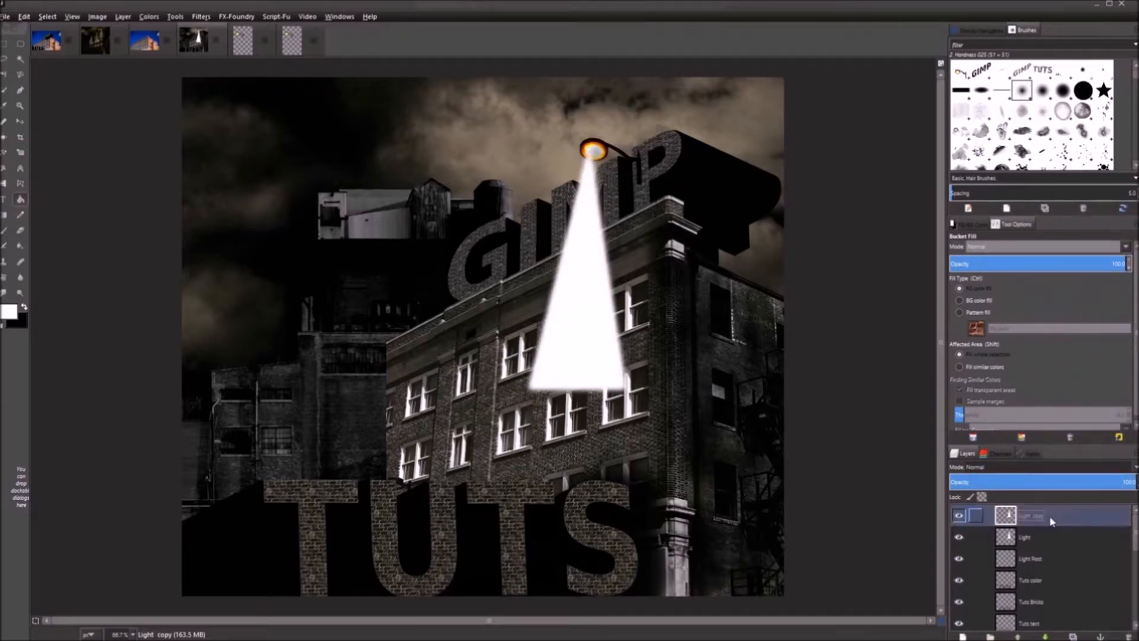
{"action": "left_click", "coordinate": [975, 256]}
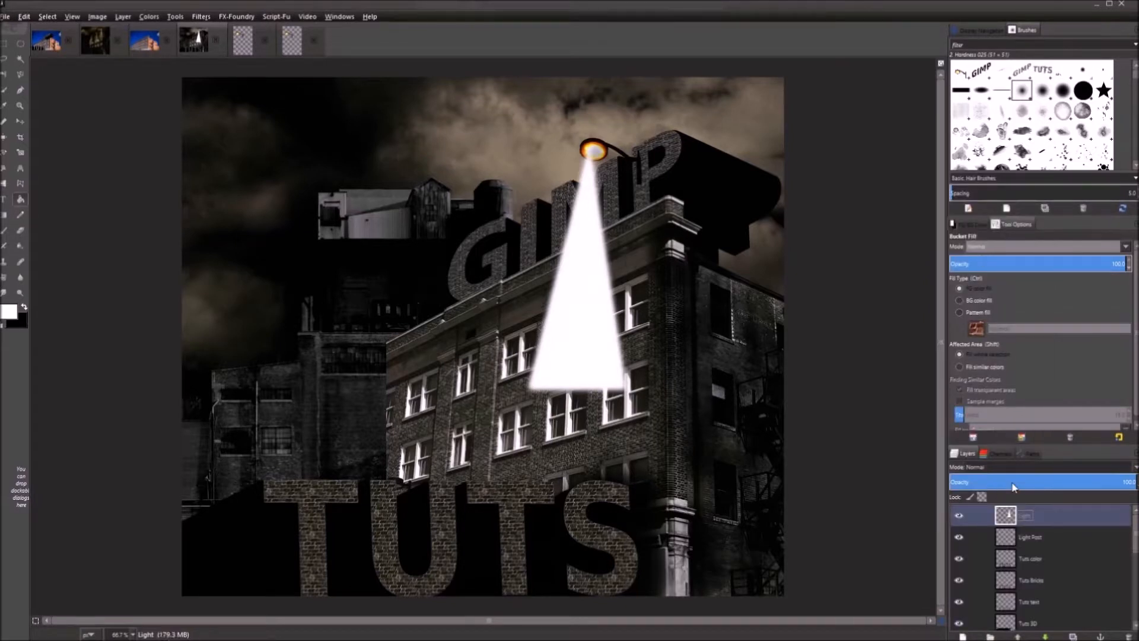
Set the merged Light layer's opacity to about 24.6 and apply a Gaussian blur with 36 px horizontal and vertical radii
{"action": "left_click_drag", "start_coordinate": [1120, 481], "coordinate": [995, 488]}
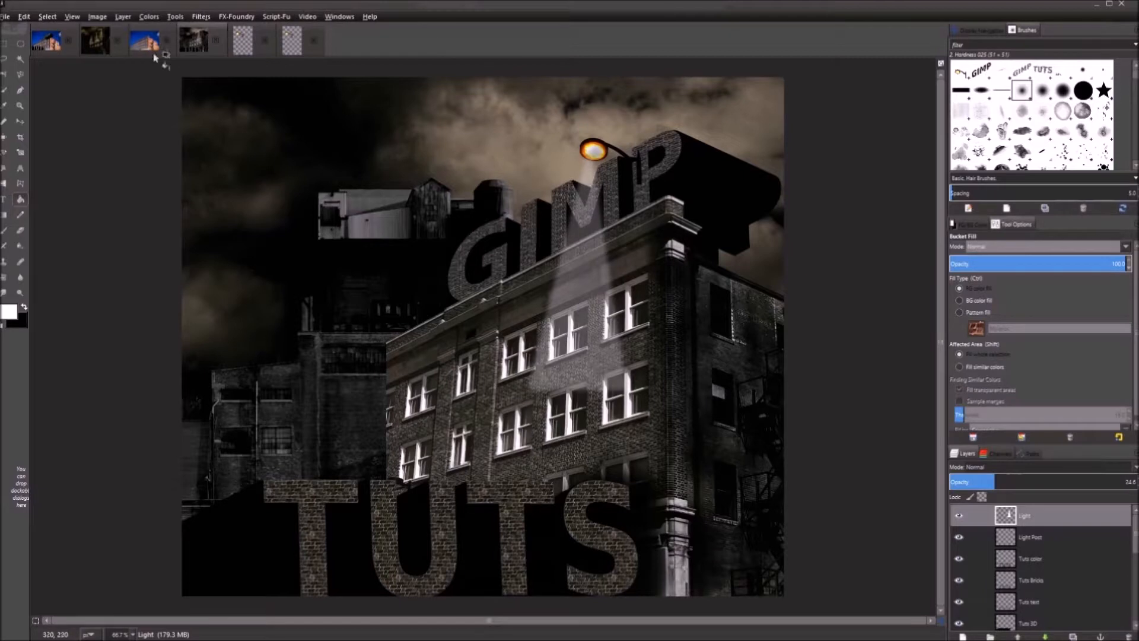
{"action": "left_click", "coordinate": [204, 20]}
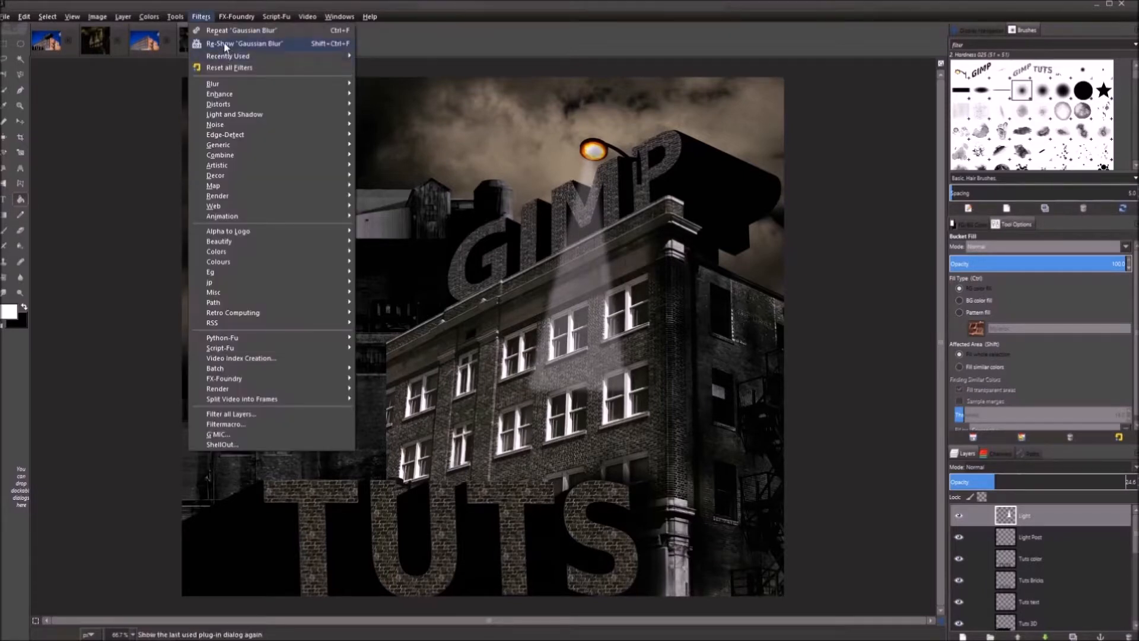
{"action": "left_click", "coordinate": [223, 41]}
{"action": "left_click", "coordinate": [566, 396]}
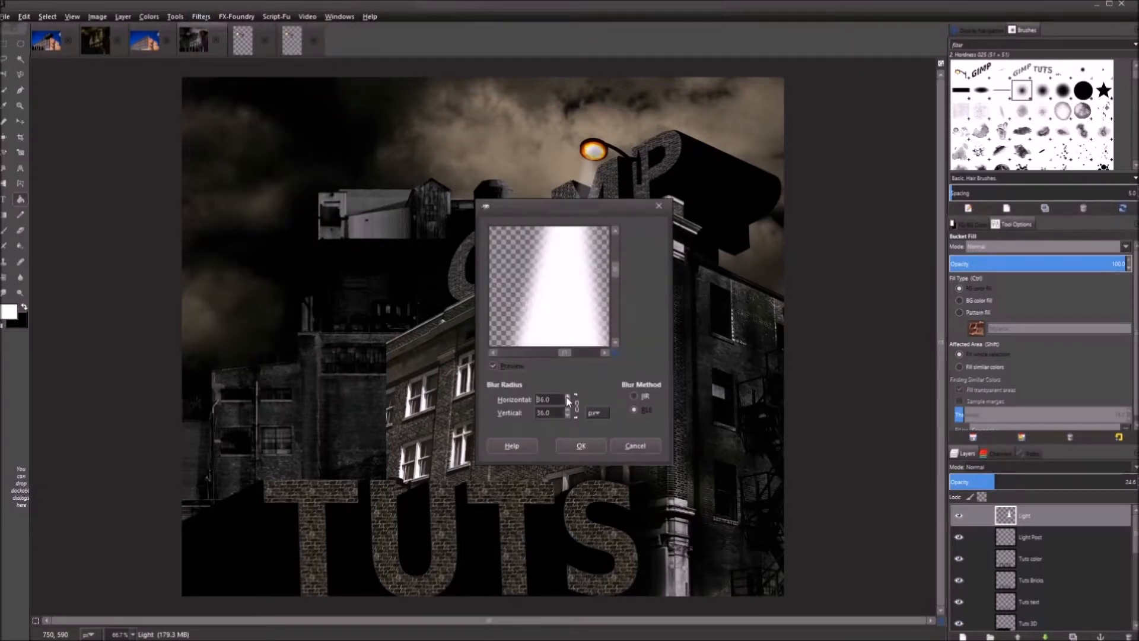
{"action": "left_click", "coordinate": [576, 444]}
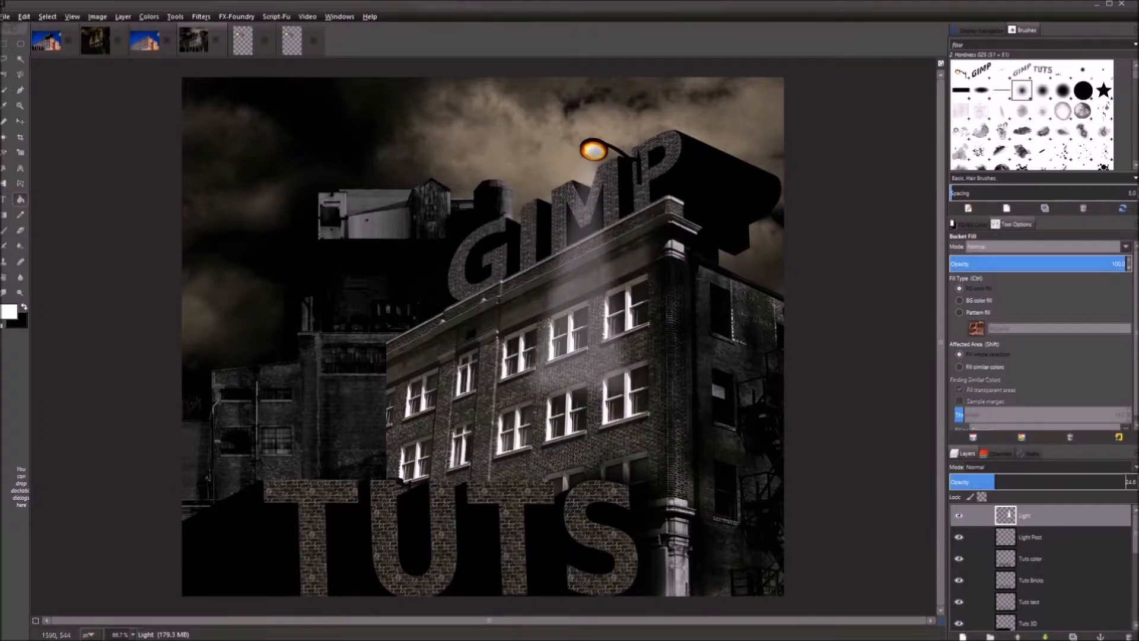
Create a new transparent layer named light 2 above the Light layer
{"action": "left_click", "coordinate": [962, 637]}
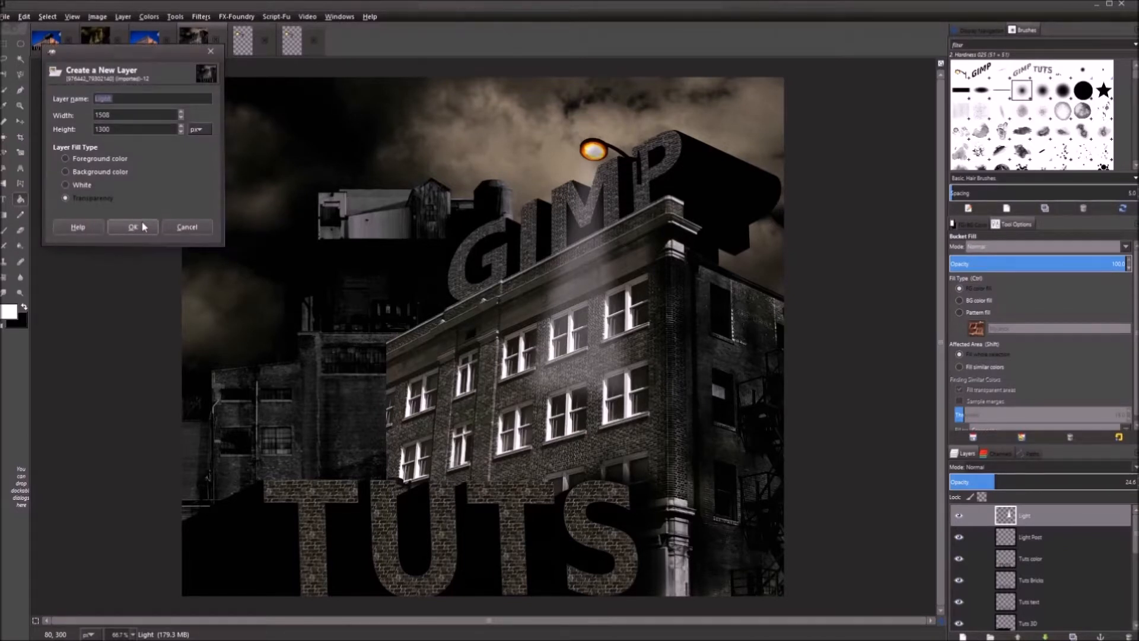
{"action": "key", "text": "BackSpace"}
{"action": "left_click", "coordinate": [144, 226]}
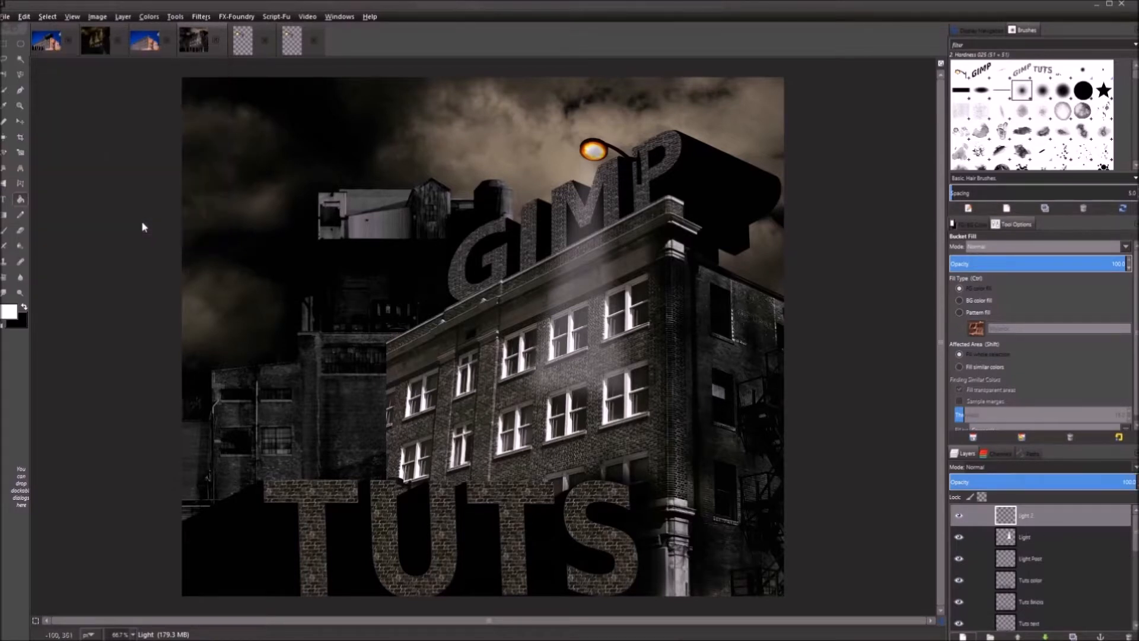
{"action": "left_click", "coordinate": [3, 60]}
{"action": "left_click_drag", "start_coordinate": [592, 147], "coordinate": [564, 340]}
{"action": "key", "text": "ctrl+z"}
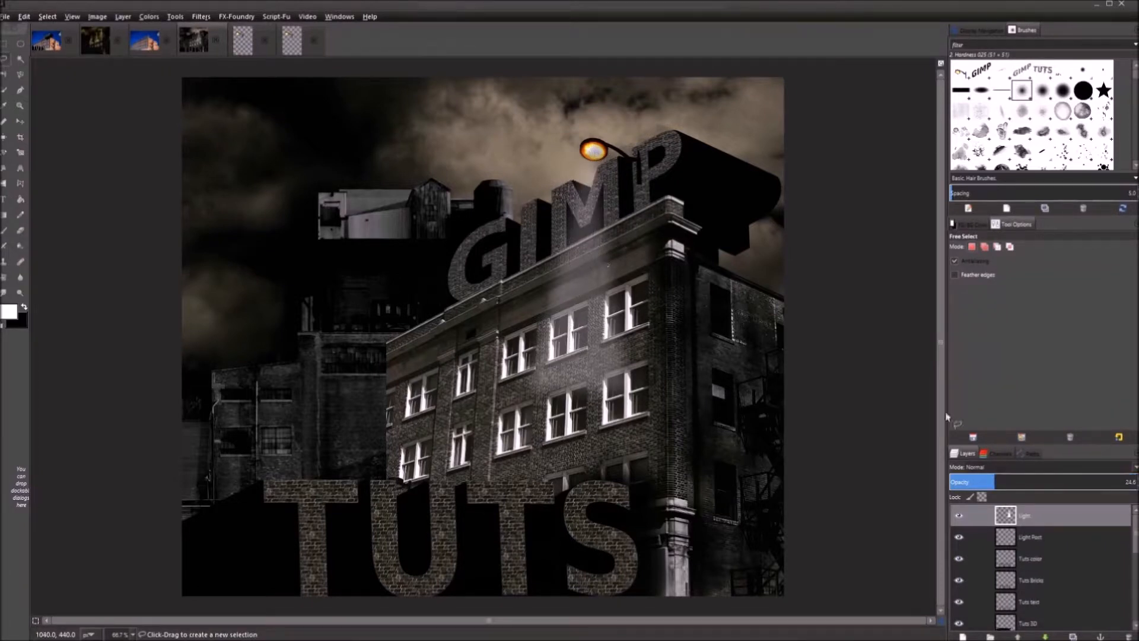
Add the transparent light 2 layer and draw a narrow triangular free selection from the lamp down to the wall between the window rows
{"action": "key", "text": "Return"}
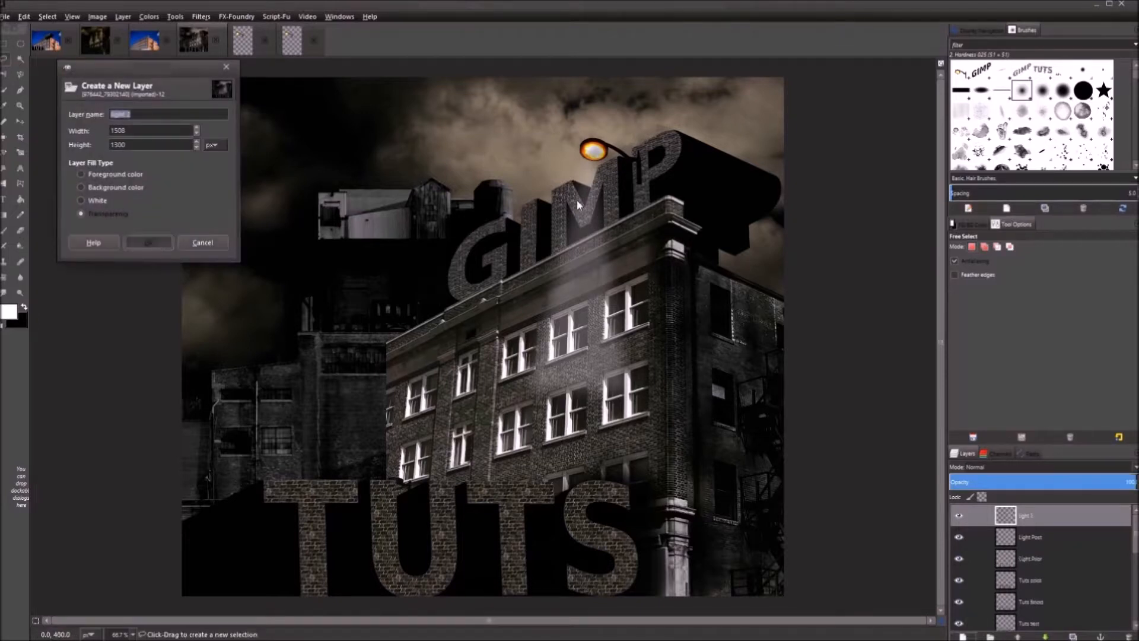
{"action": "left_click", "coordinate": [591, 151]}
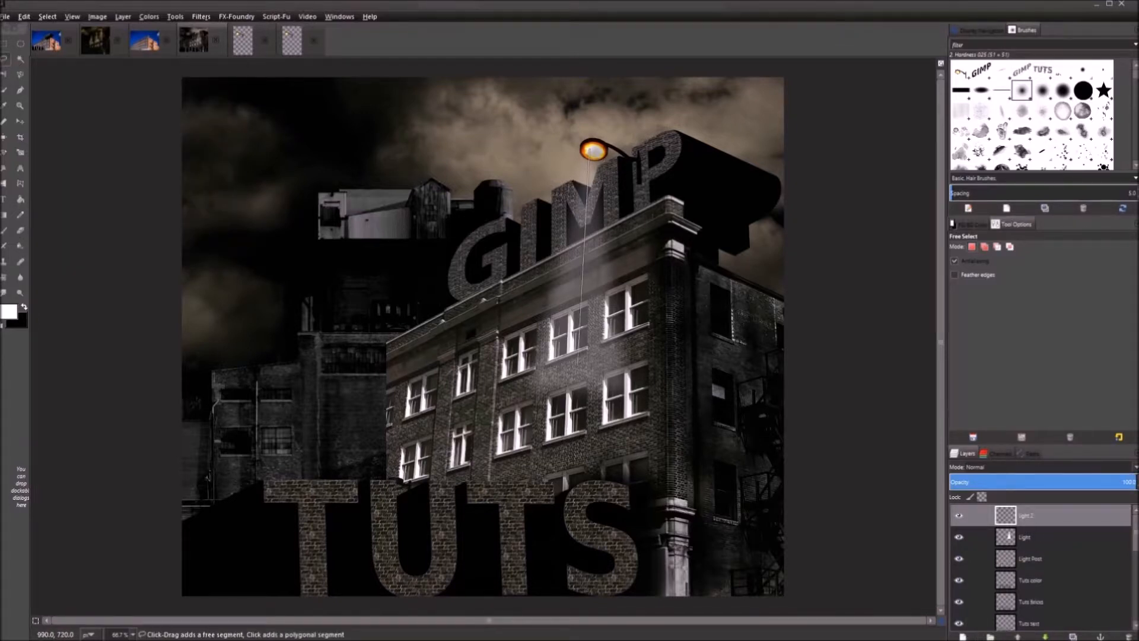
{"action": "left_click", "coordinate": [560, 375]}
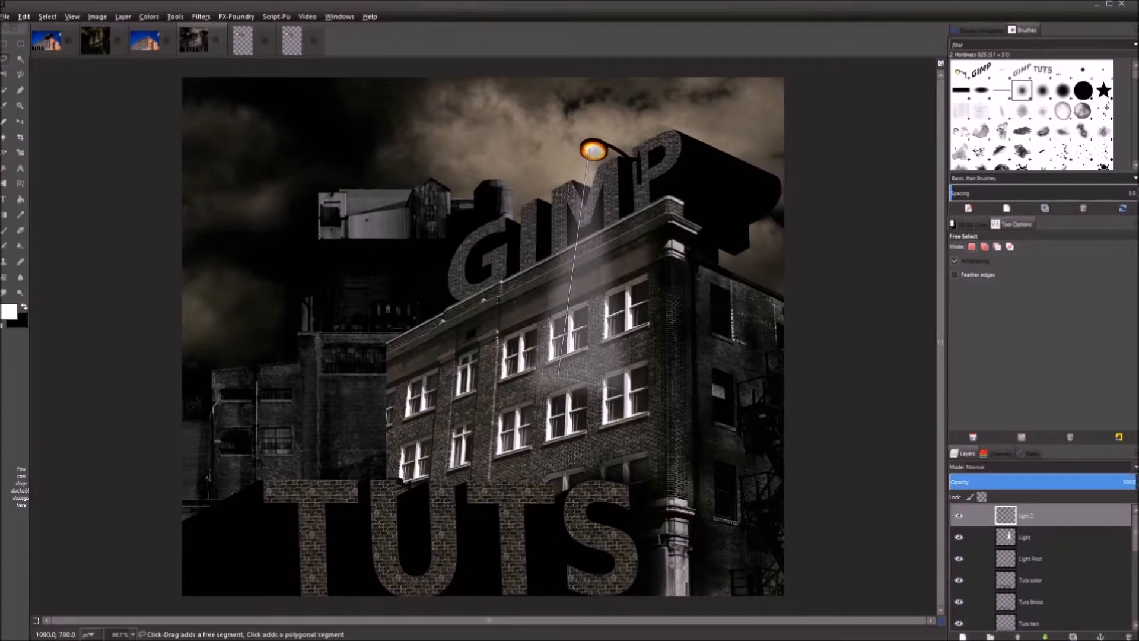
{"action": "left_click", "coordinate": [620, 372]}
{"action": "left_click", "coordinate": [590, 152]}
{"action": "key", "text": "Return"}
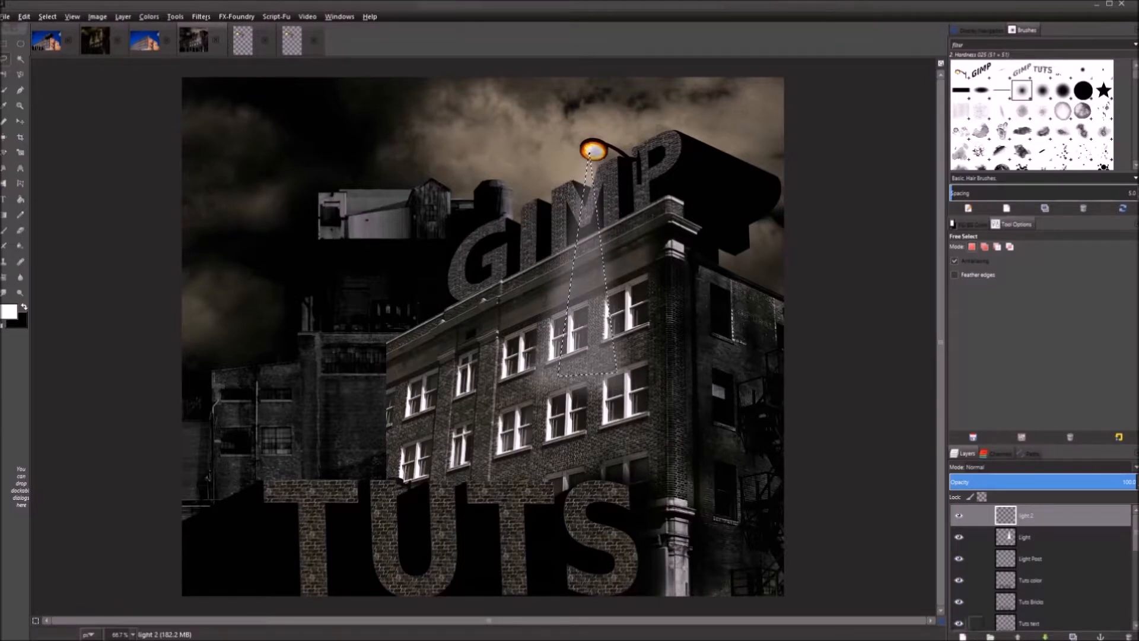
Fill the narrow triangular selection with white on the light 2 layer and clear the selection
{"action": "left_click", "coordinate": [22, 198]}
{"action": "left_click", "coordinate": [590, 319]}
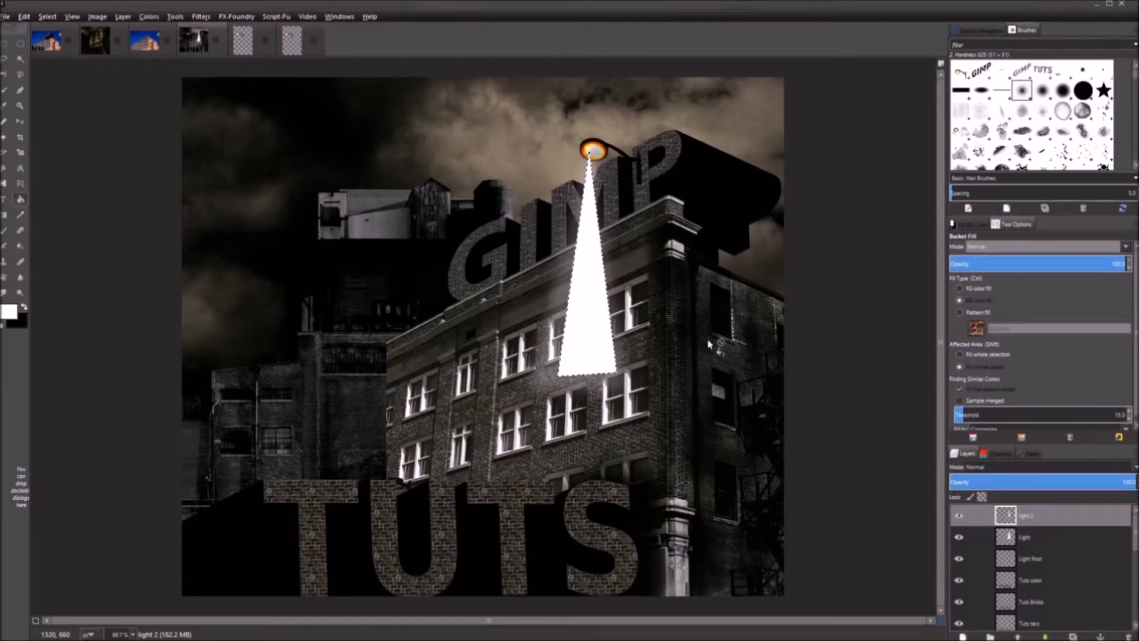
{"action": "key", "text": "ctrl+shift+a"}
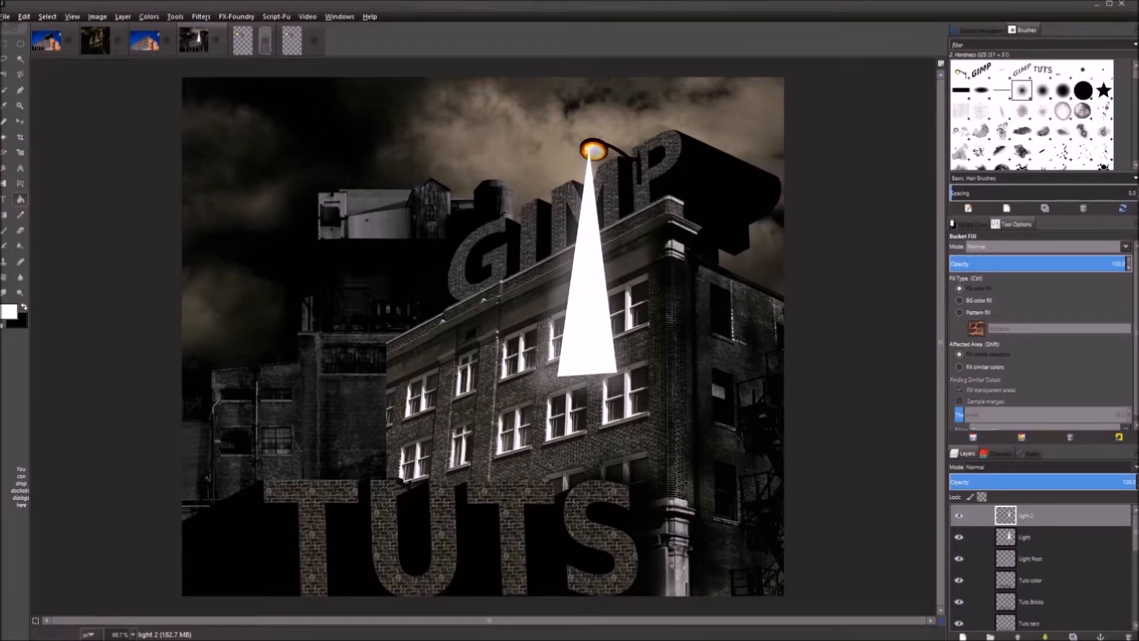
Apply a Gaussian blur with 10 px horizontal and vertical radii to the light 2 layer
{"action": "left_click", "coordinate": [202, 18]}
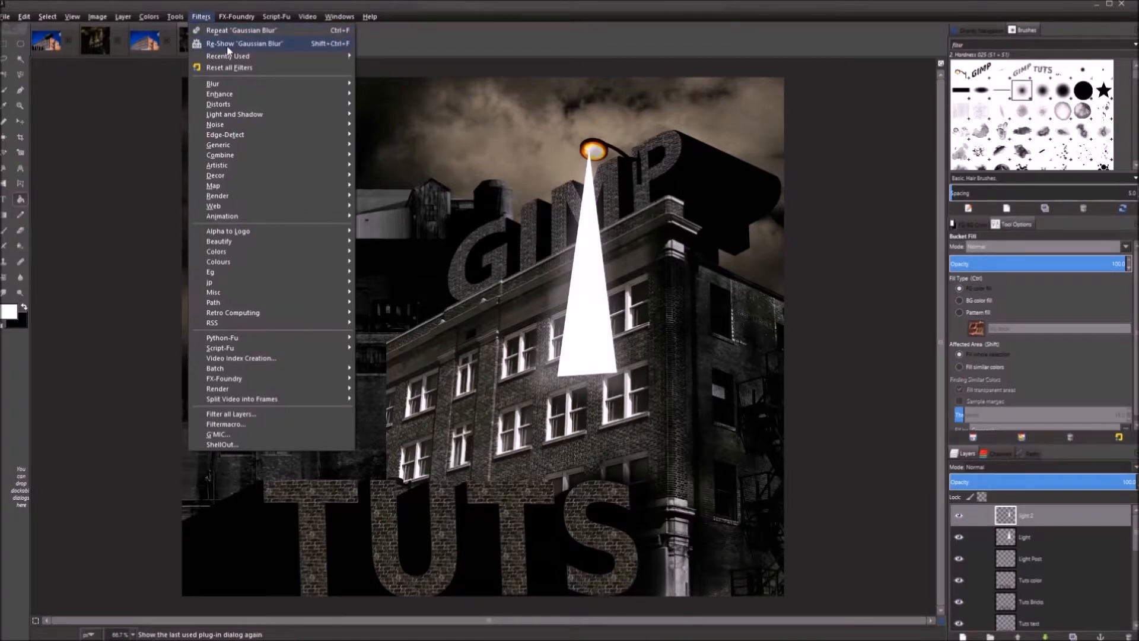
{"action": "left_click", "coordinate": [221, 35]}
{"action": "double_click", "coordinate": [554, 398]}
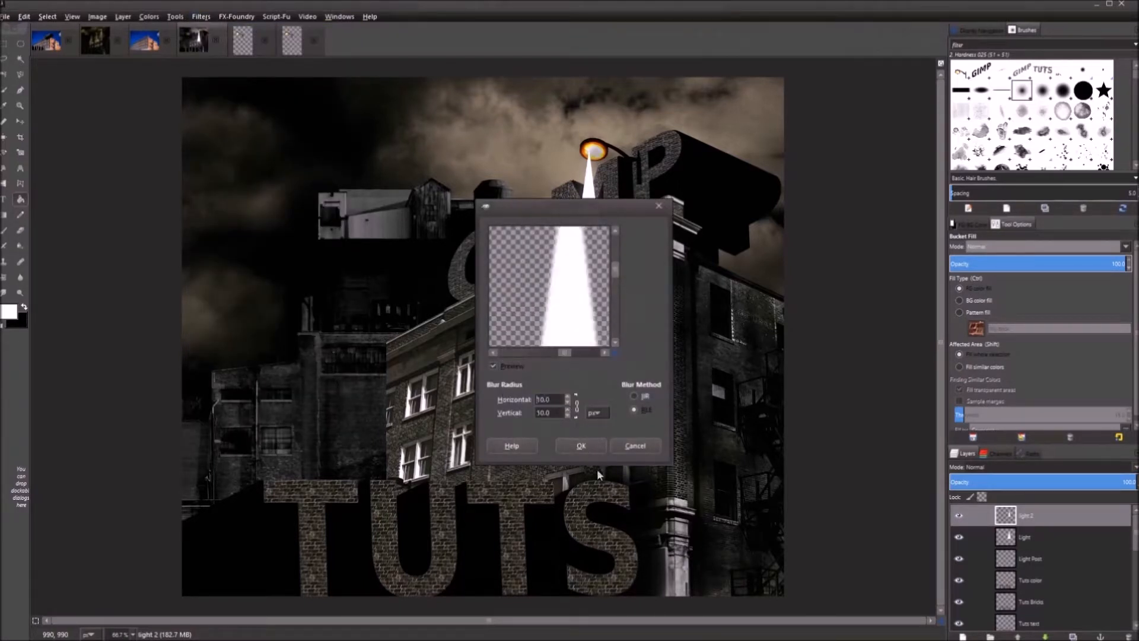
{"action": "left_click", "coordinate": [596, 443]}
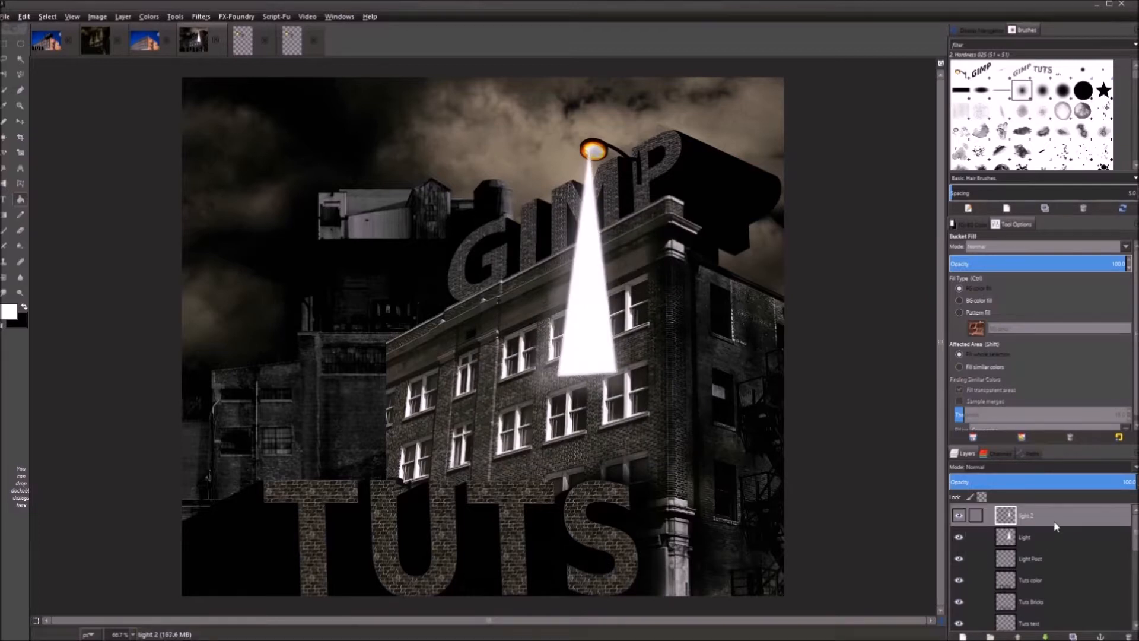
Duplicate the light 2 layer and apply a stronger Gaussian blur of 20 px to the copy
{"action": "key", "text": "shift+ctrl+d"}
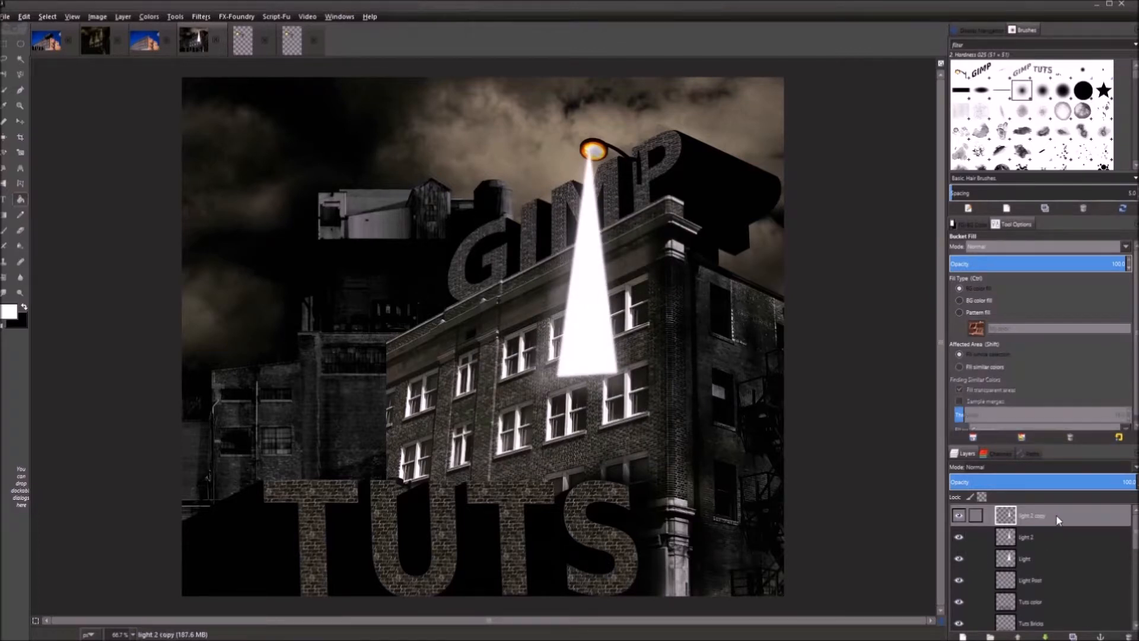
{"action": "left_click", "coordinate": [202, 16]}
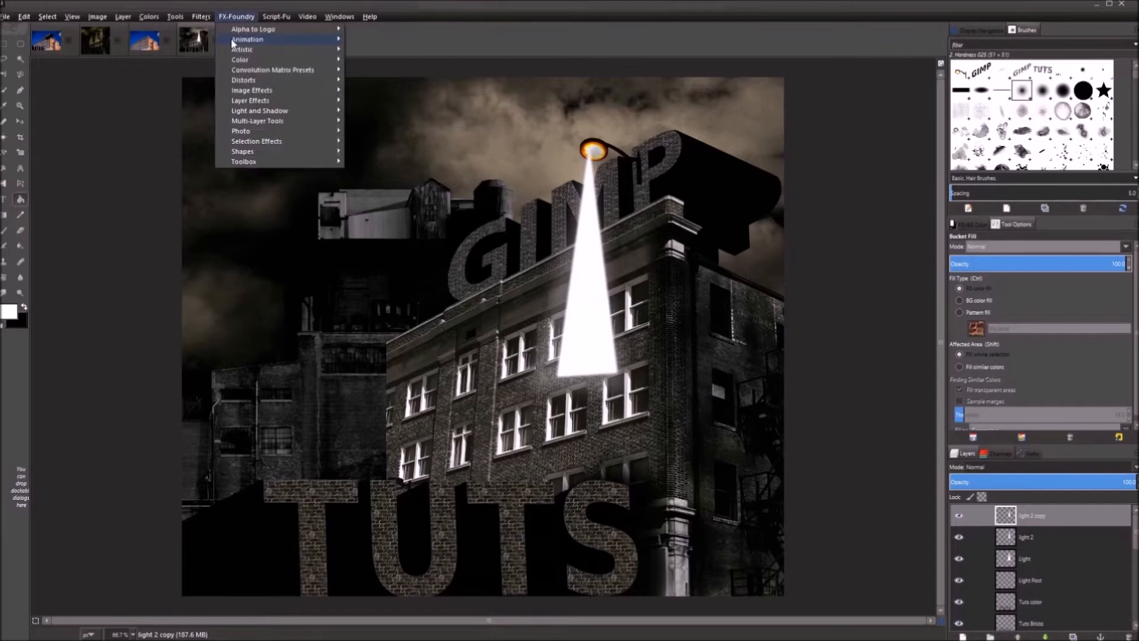
{"action": "left_click", "coordinate": [219, 43]}
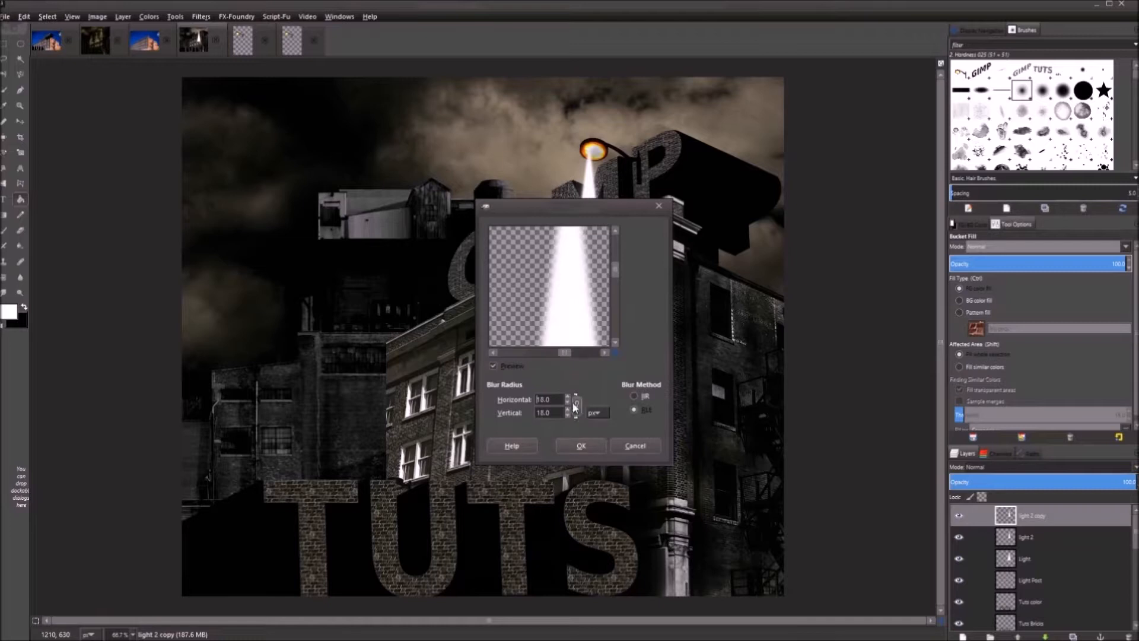
{"action": "left_click", "coordinate": [585, 444]}
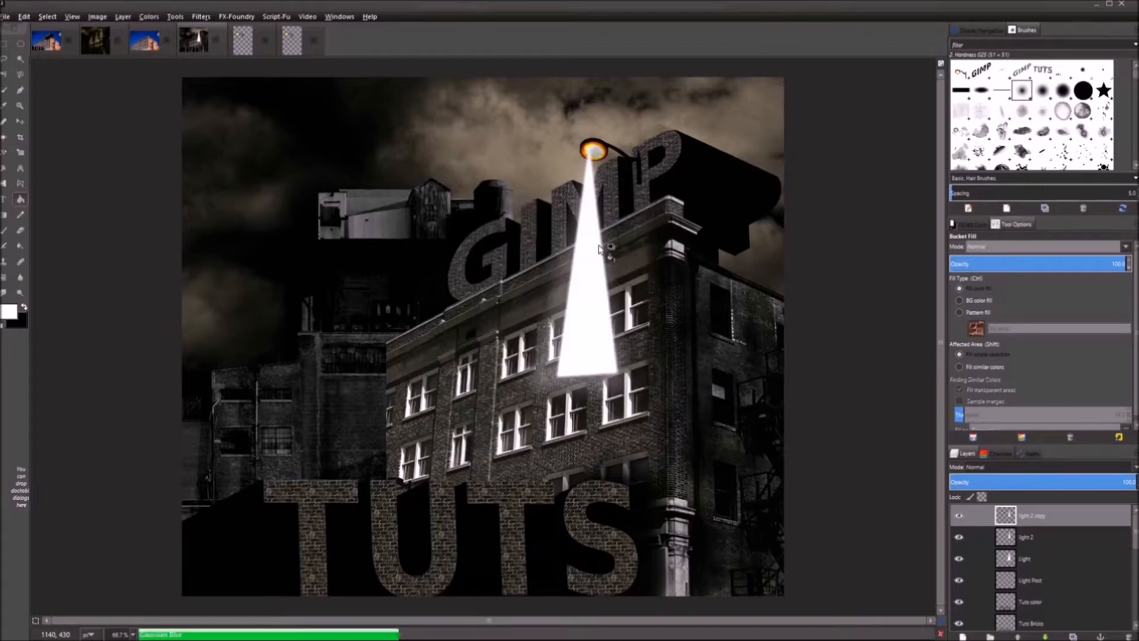
Duplicate the light 2 copy layer and soften the new duplicate with another, stronger Gaussian blur
{"action": "key", "text": "ctrl+shift"}
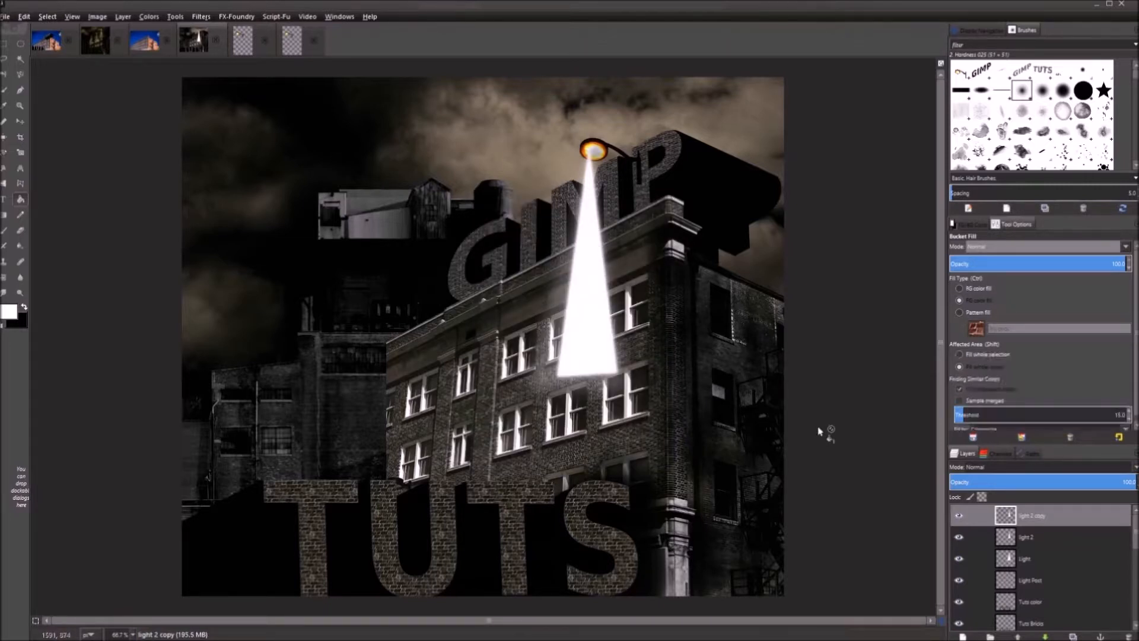
{"action": "key", "text": "ctrl+shift+d"}
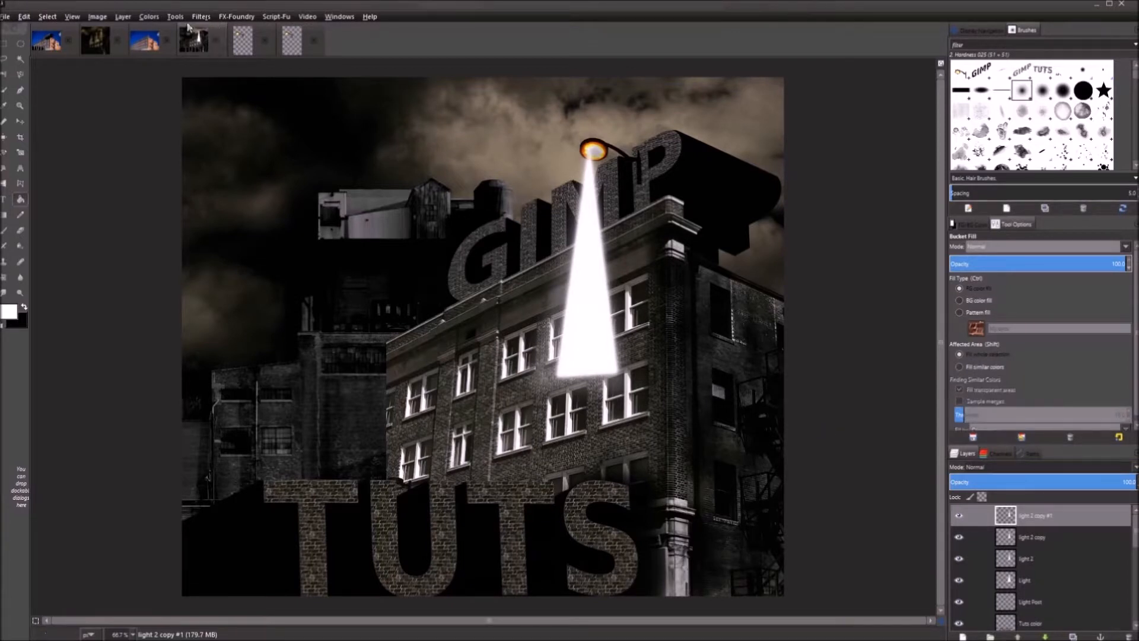
{"action": "left_click", "coordinate": [202, 17]}
{"action": "left_click", "coordinate": [237, 45]}
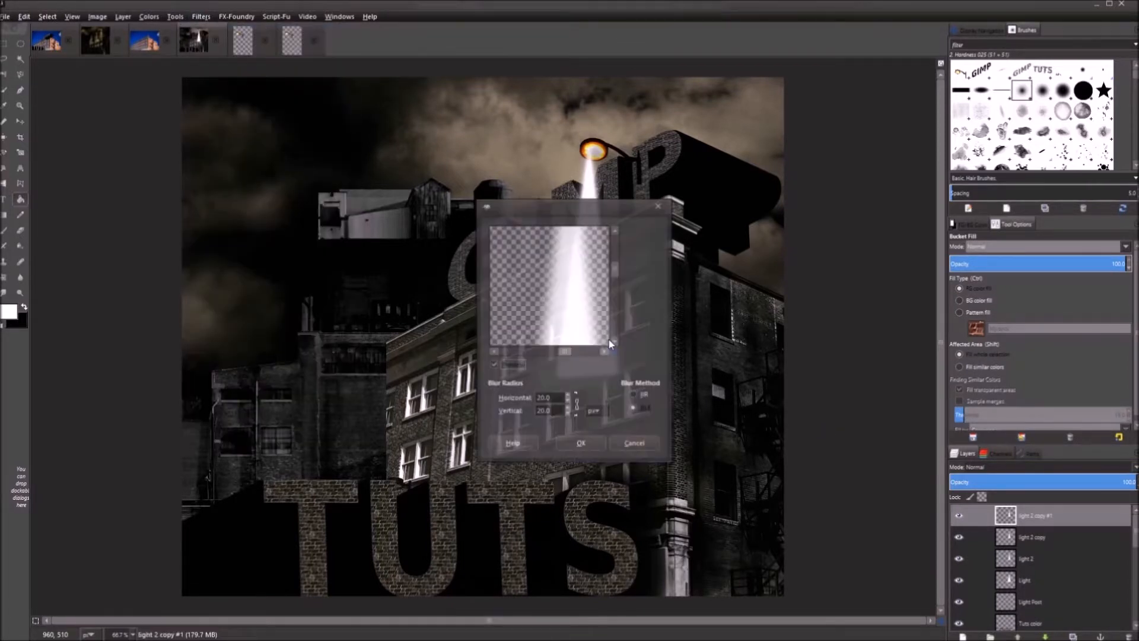
{"action": "double_click", "coordinate": [544, 400]}
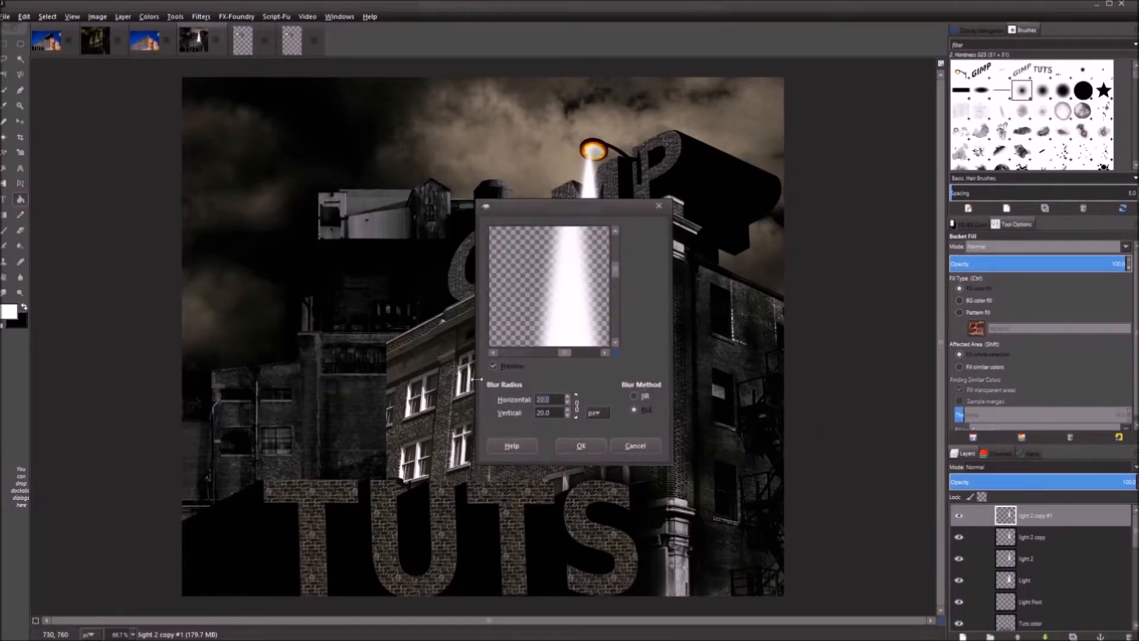
{"action": "left_click", "coordinate": [580, 445]}
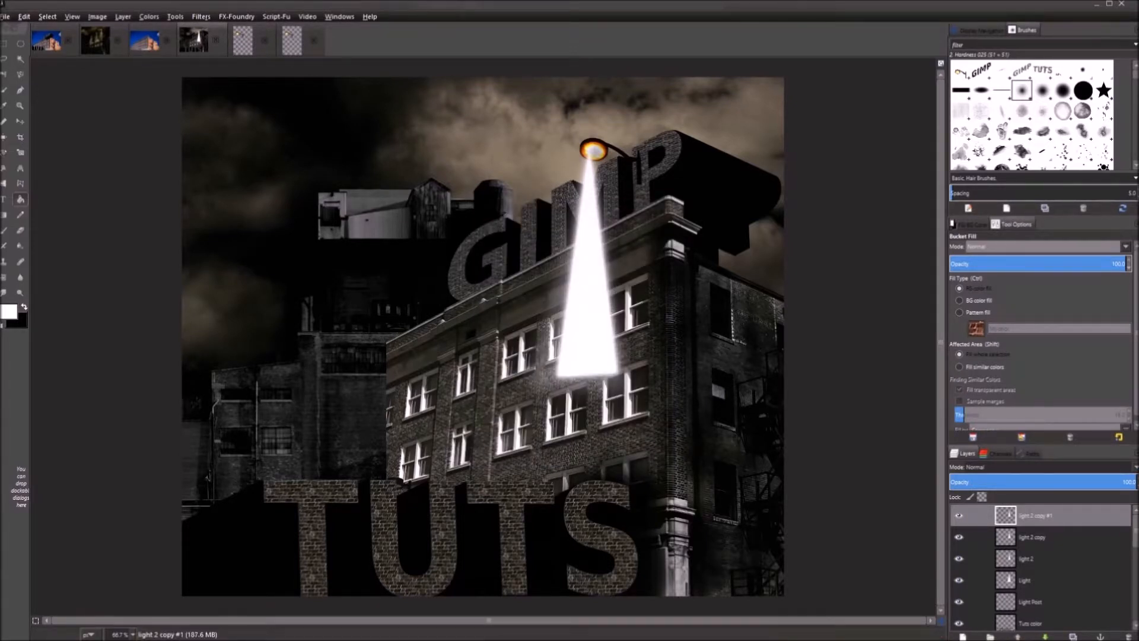
Lower the layer opacities to about 18.2 for light 2 copy #1, 25.2 for light 2 copy and 22.0 for light 2
{"action": "left_click_drag", "start_coordinate": [1127, 481], "coordinate": [982, 487]}
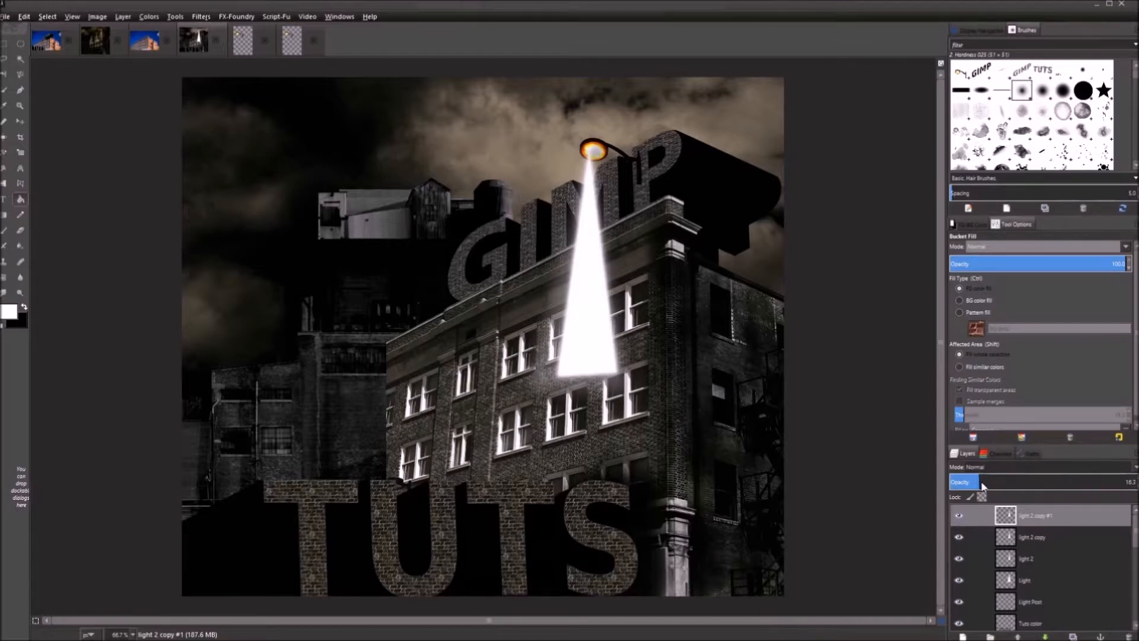
{"action": "left_click", "coordinate": [1041, 536]}
{"action": "left_click_drag", "start_coordinate": [1127, 482], "coordinate": [998, 490]}
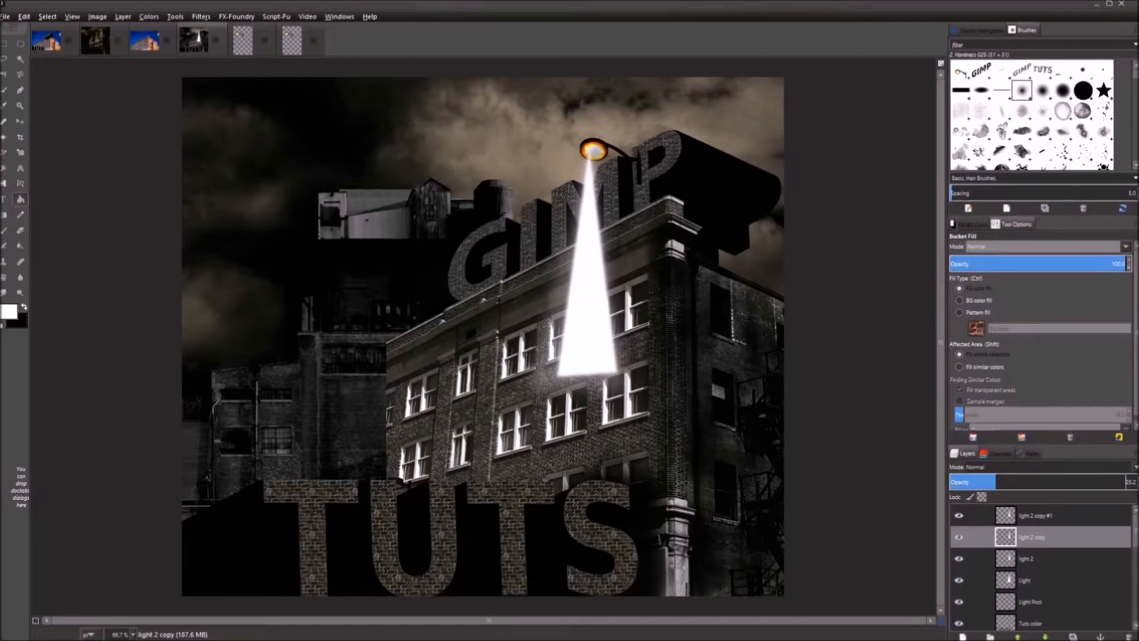
{"action": "left_click", "coordinate": [1038, 558]}
{"action": "left_click_drag", "start_coordinate": [1127, 481], "coordinate": [990, 497]}
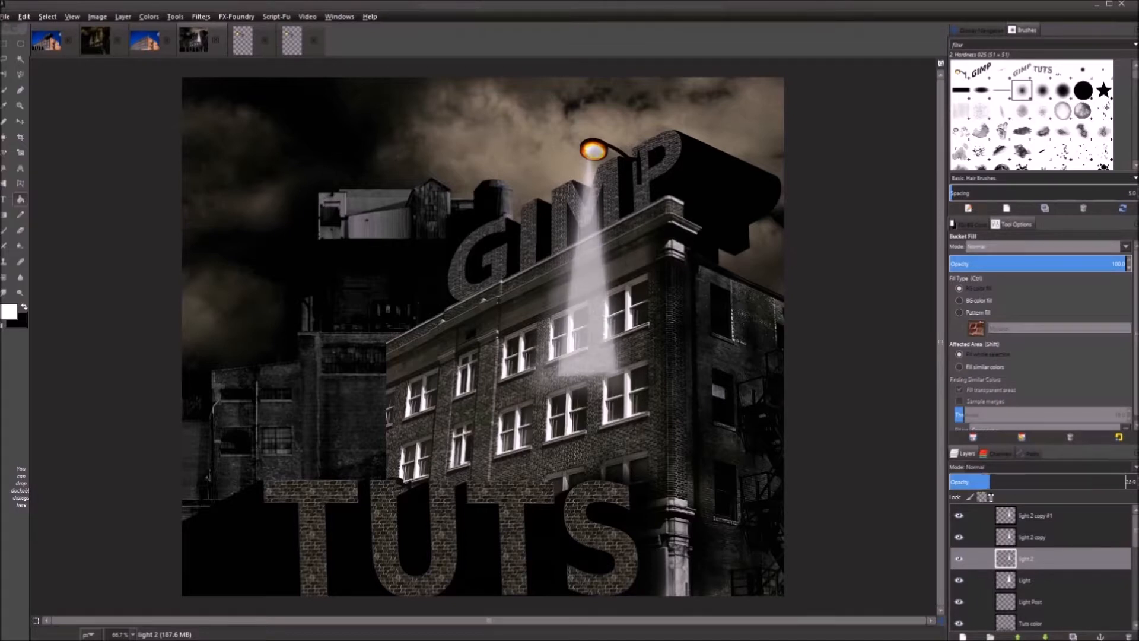
Raise the opacity of the light 2 copy layer to about 37.7
{"action": "left_click", "coordinate": [1029, 537]}
{"action": "left_click", "coordinate": [1061, 481]}
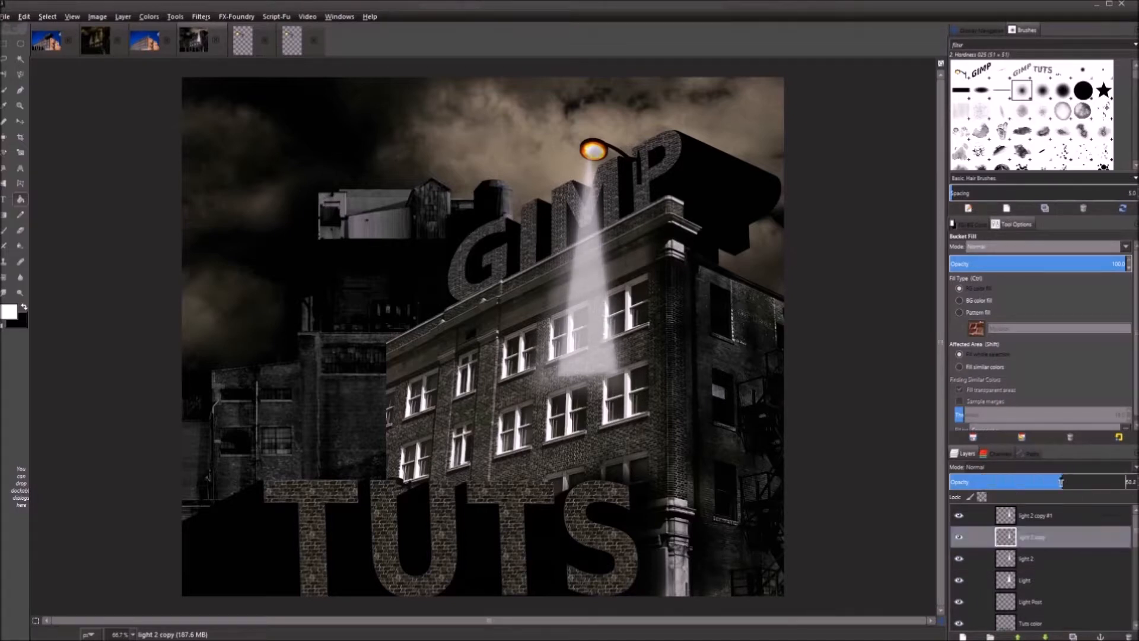
{"action": "left_click_drag", "start_coordinate": [1051, 484], "coordinate": [1026, 494]}
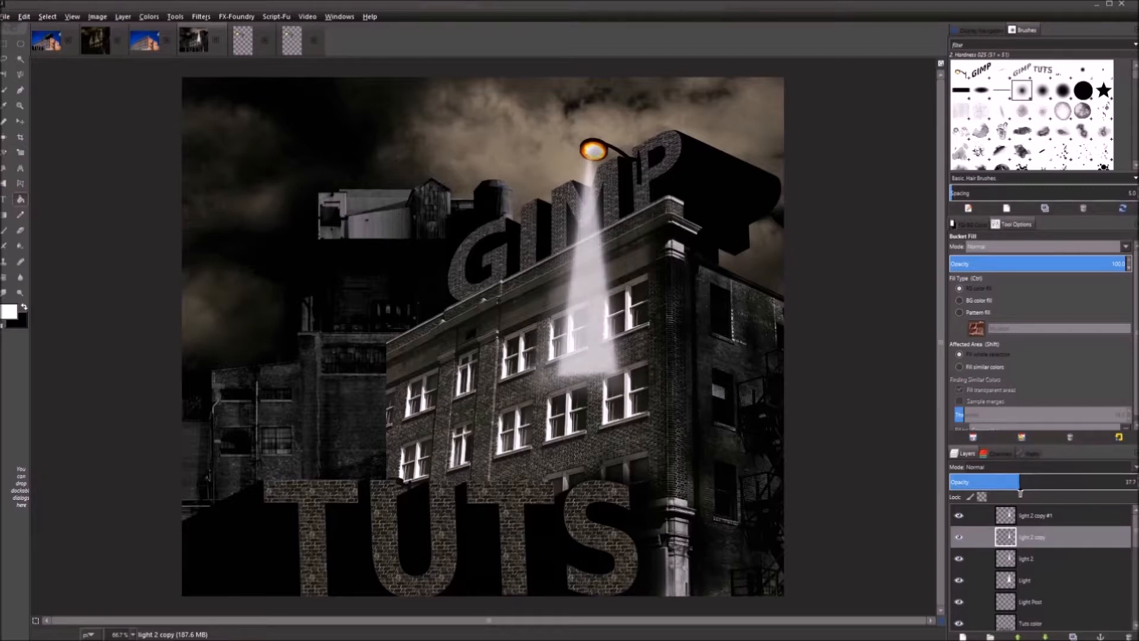
Merge light 2 copy #1 and light 2 copy down into the light 2 layer
{"action": "right_click", "coordinate": [1047, 514]}
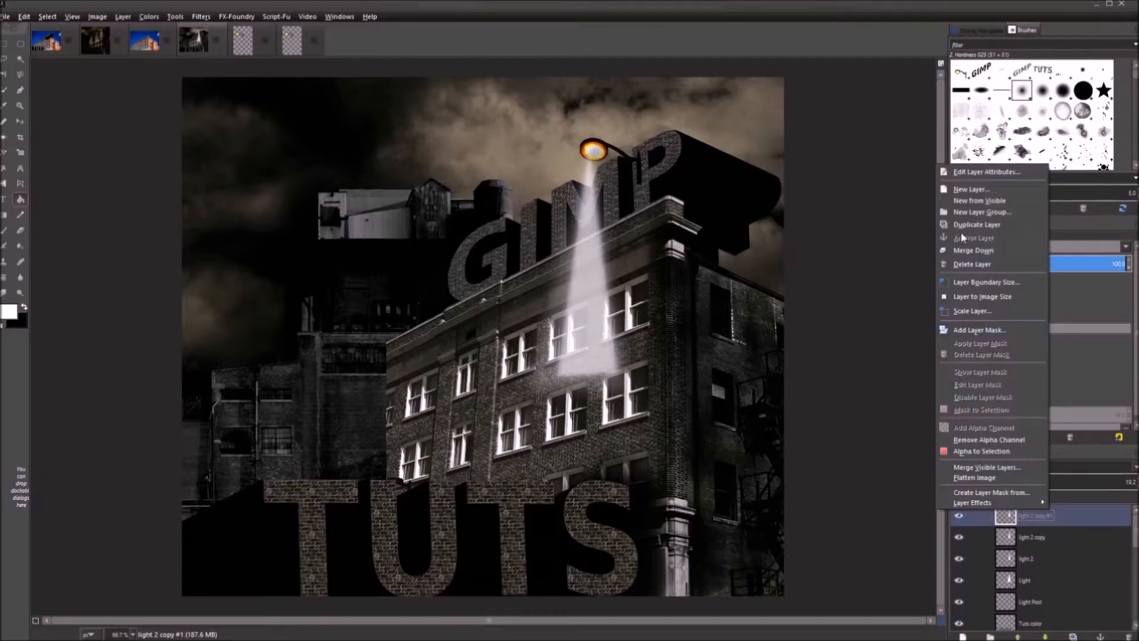
{"action": "left_click", "coordinate": [981, 256]}
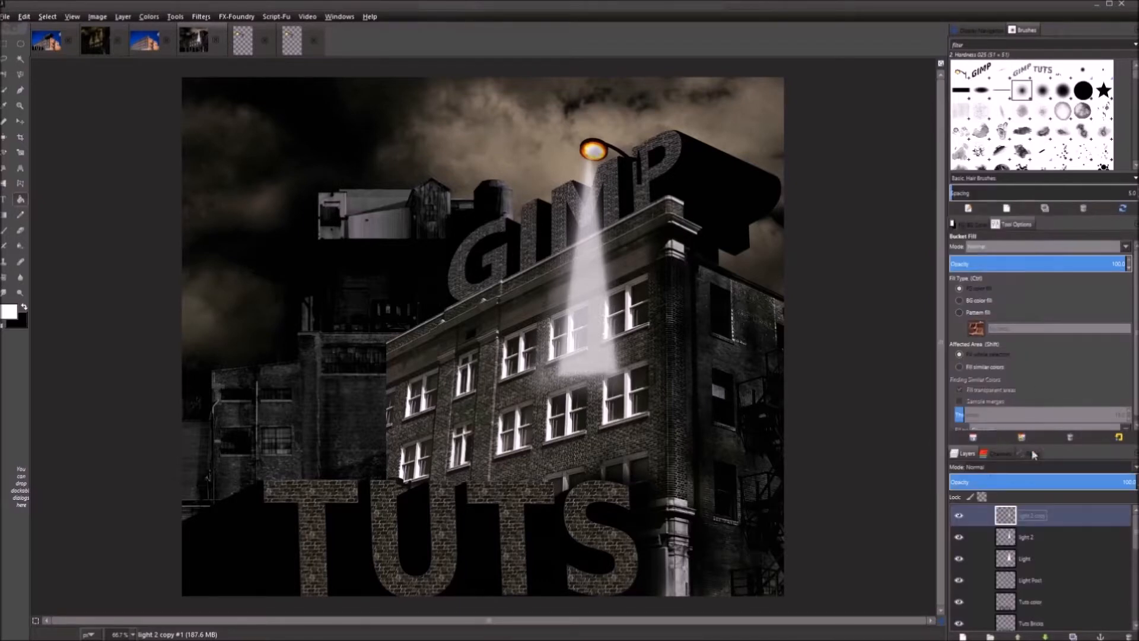
{"action": "right_click", "coordinate": [1046, 512]}
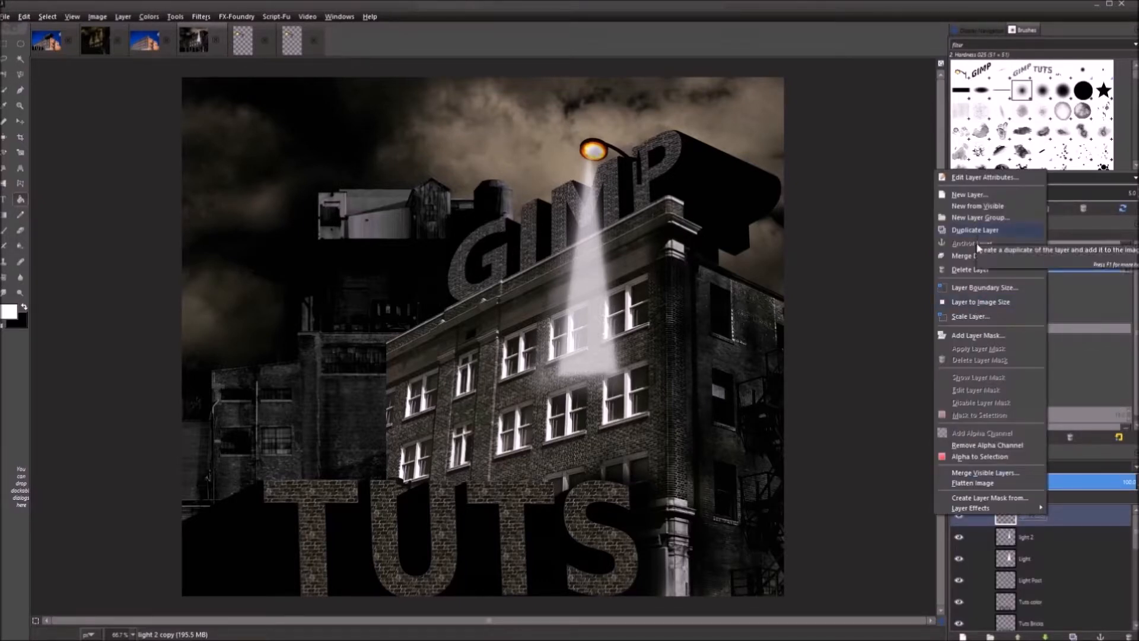
{"action": "left_click", "coordinate": [981, 256]}
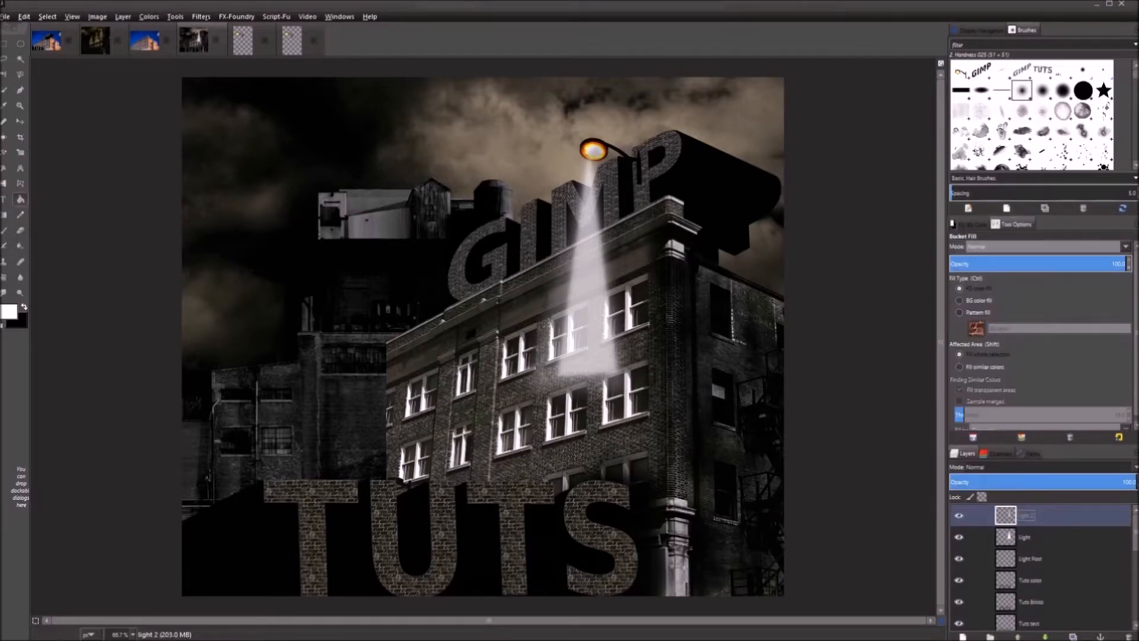
Blur the merged light 2 layer with a strong Gaussian blur and set the Light layer's opacity to about 36.7
{"action": "left_click", "coordinate": [207, 16]}
{"action": "left_click", "coordinate": [229, 46]}
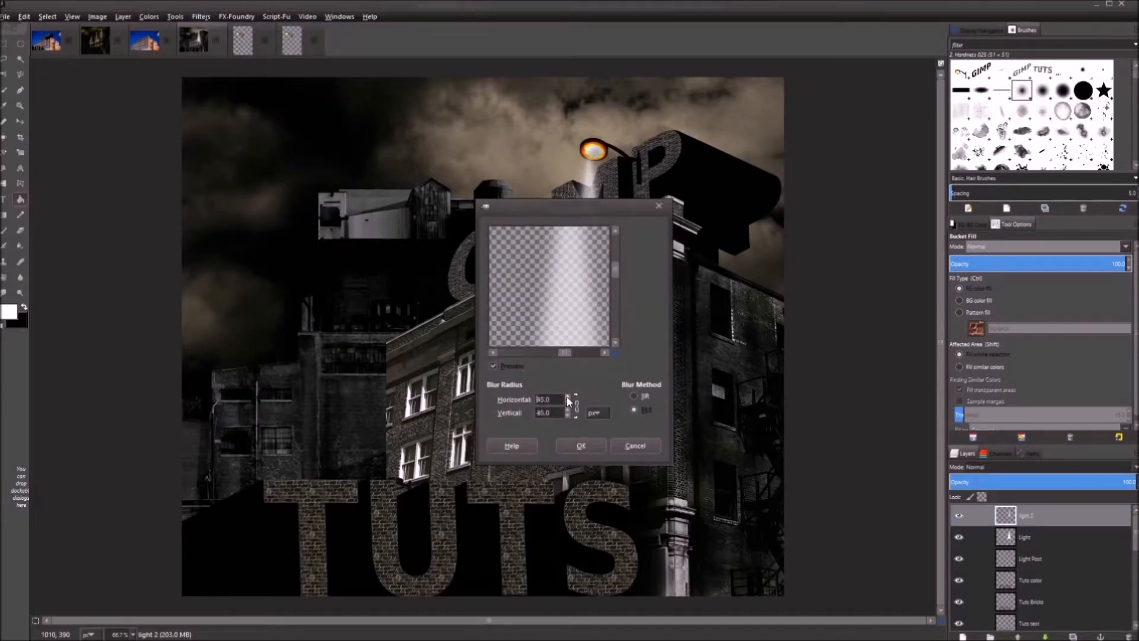
{"action": "left_click", "coordinate": [570, 445]}
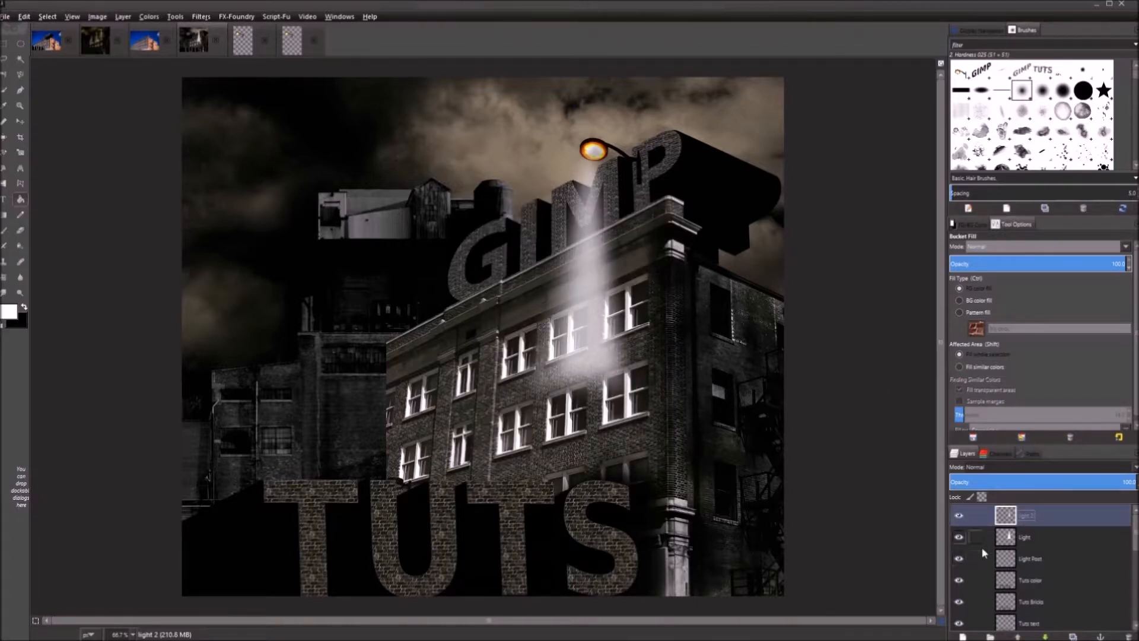
{"action": "left_click", "coordinate": [1041, 540]}
{"action": "left_click_drag", "start_coordinate": [1008, 485], "coordinate": [1024, 490]}
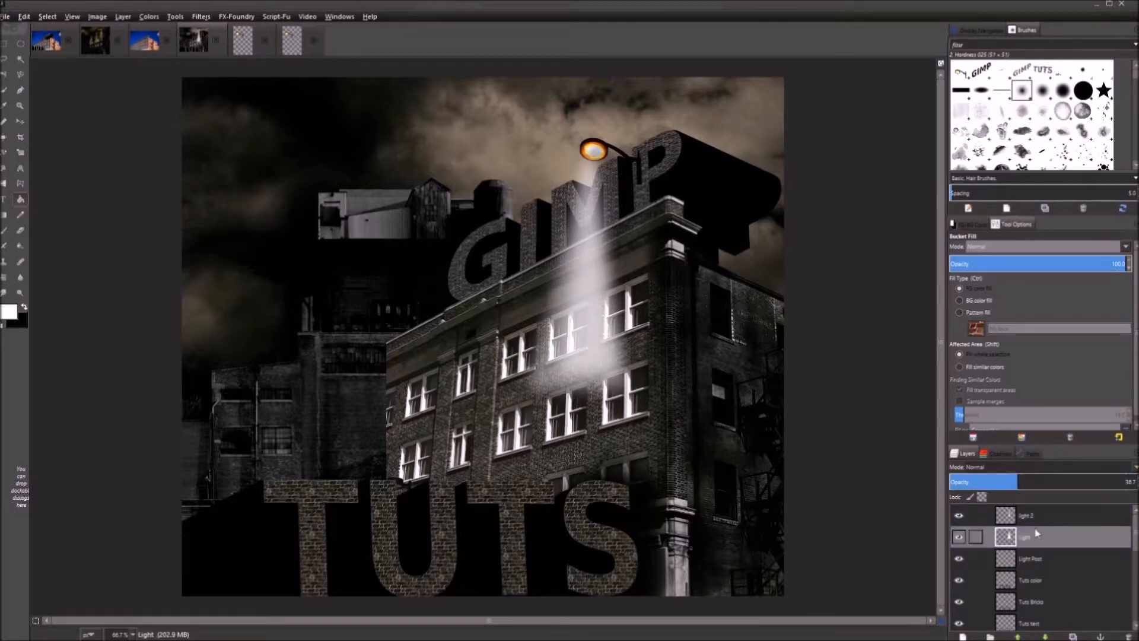
Create a new transparent layer named Light 3 above the light 2 layer
{"action": "left_click", "coordinate": [1039, 516]}
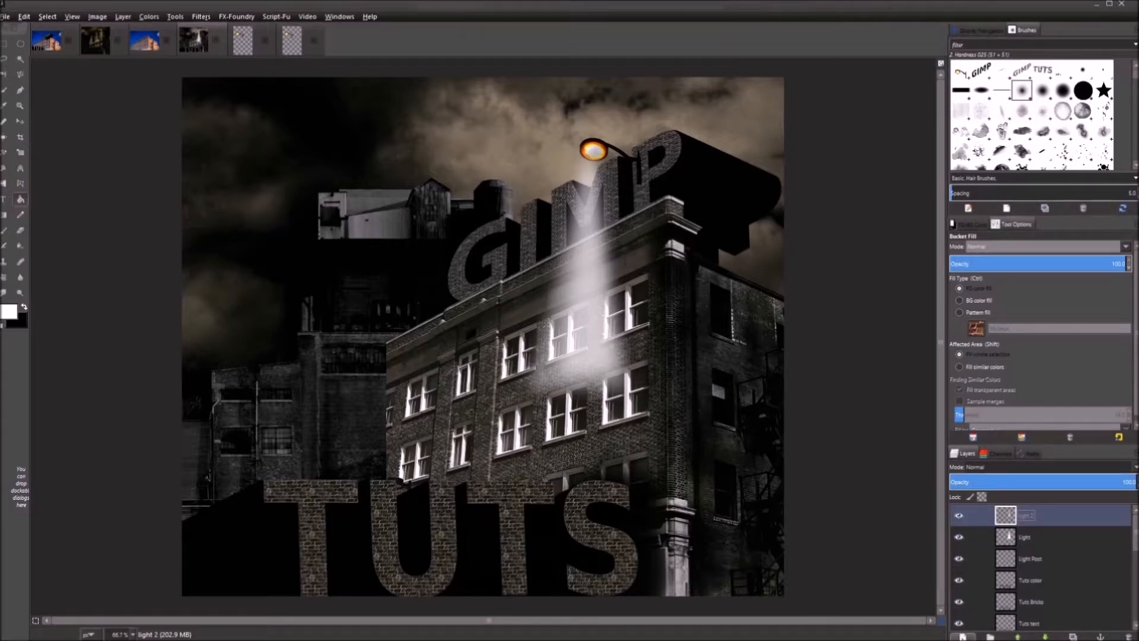
{"action": "key", "text": "shift+ctrl+n"}
{"action": "type", "text": "Light 3"}
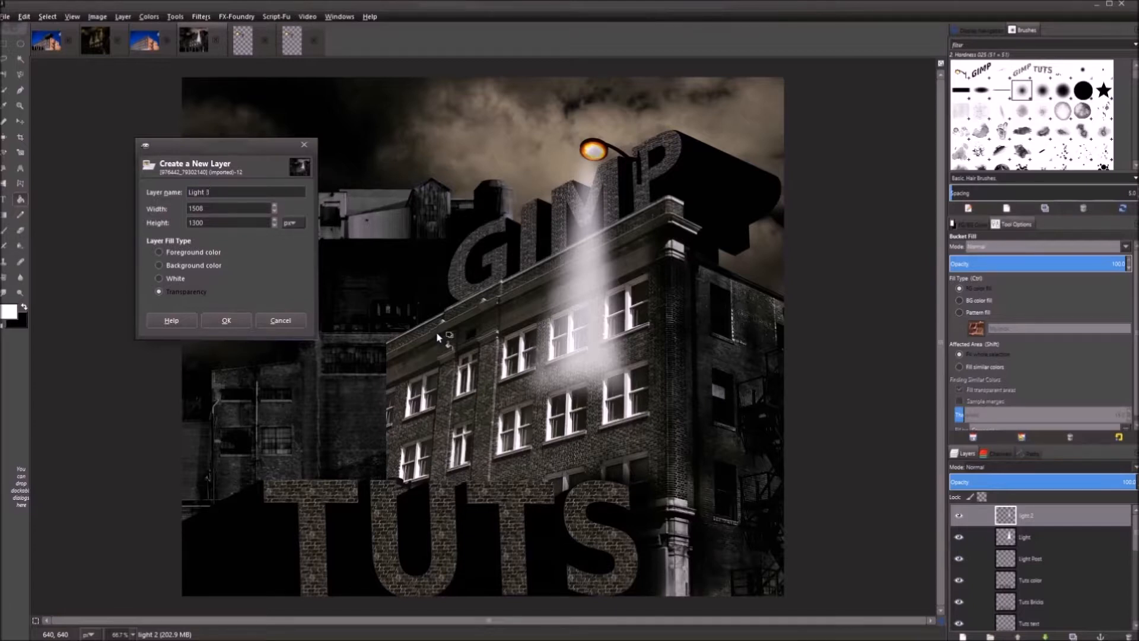
{"action": "key", "text": "Return"}
Draw a wide triangular free selection from the lamp down across the lower window row, closing it at the lamp
{"action": "left_click", "coordinate": [5, 59]}
{"action": "left_click", "coordinate": [570, 153]}
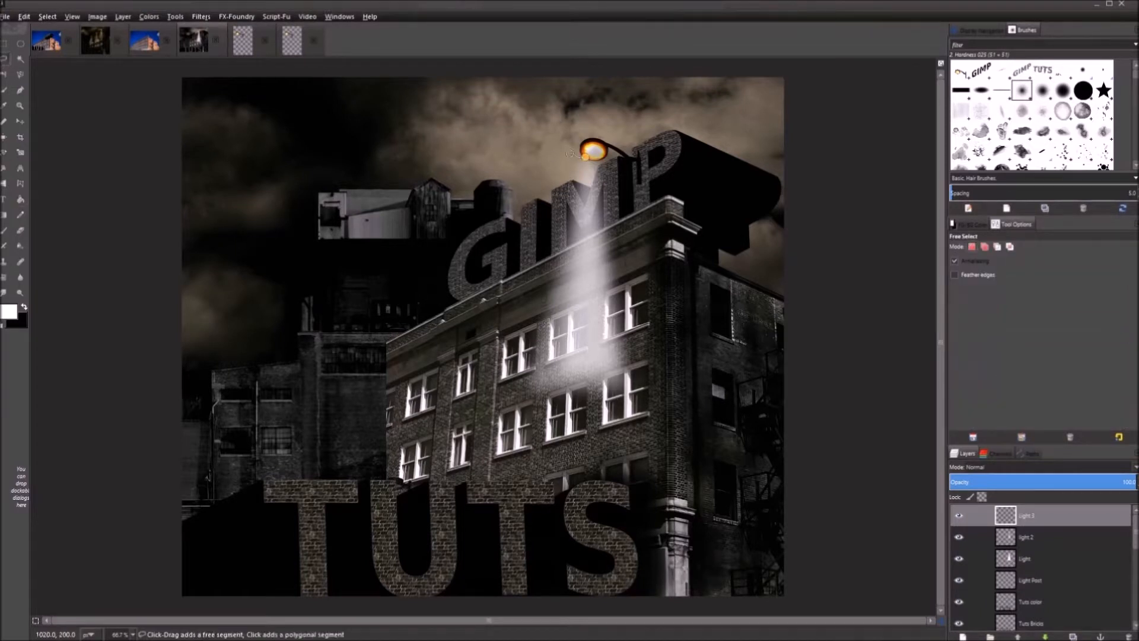
{"action": "key", "text": "Escape"}
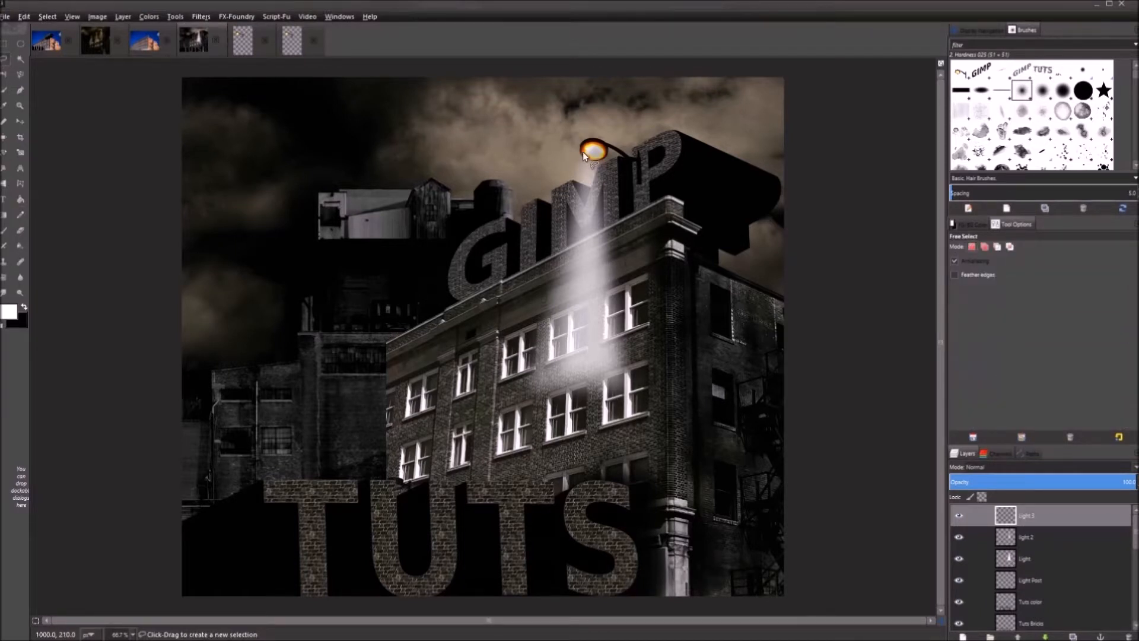
{"action": "left_click", "coordinate": [589, 152]}
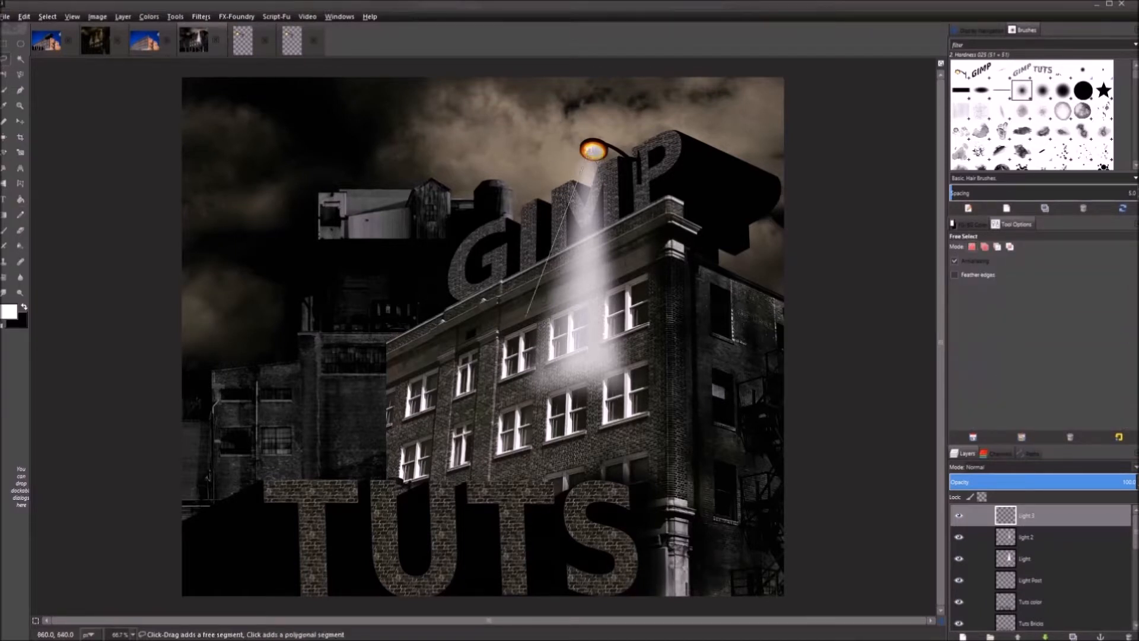
{"action": "left_click", "coordinate": [509, 396]}
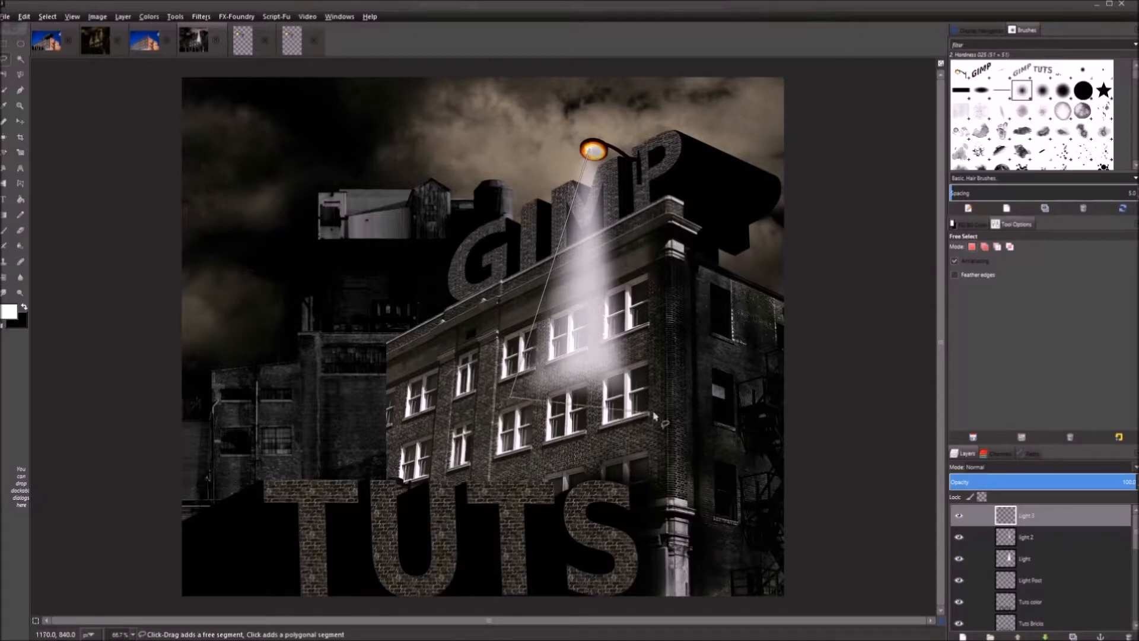
{"action": "left_click", "coordinate": [656, 411]}
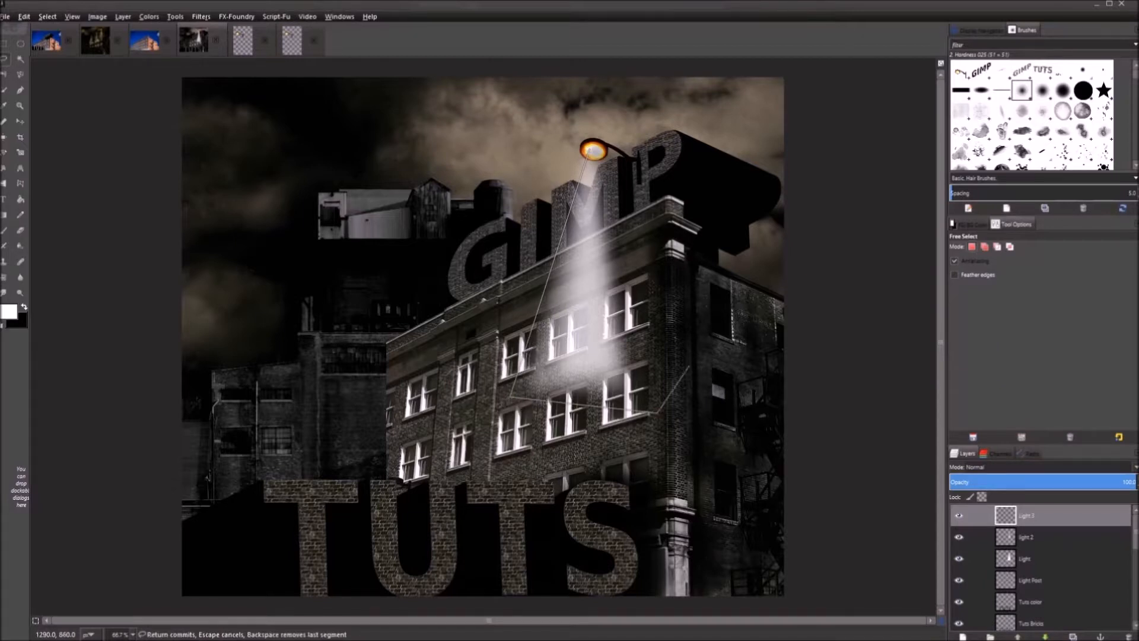
{"action": "left_click", "coordinate": [591, 153]}
{"action": "key", "text": "Return"}
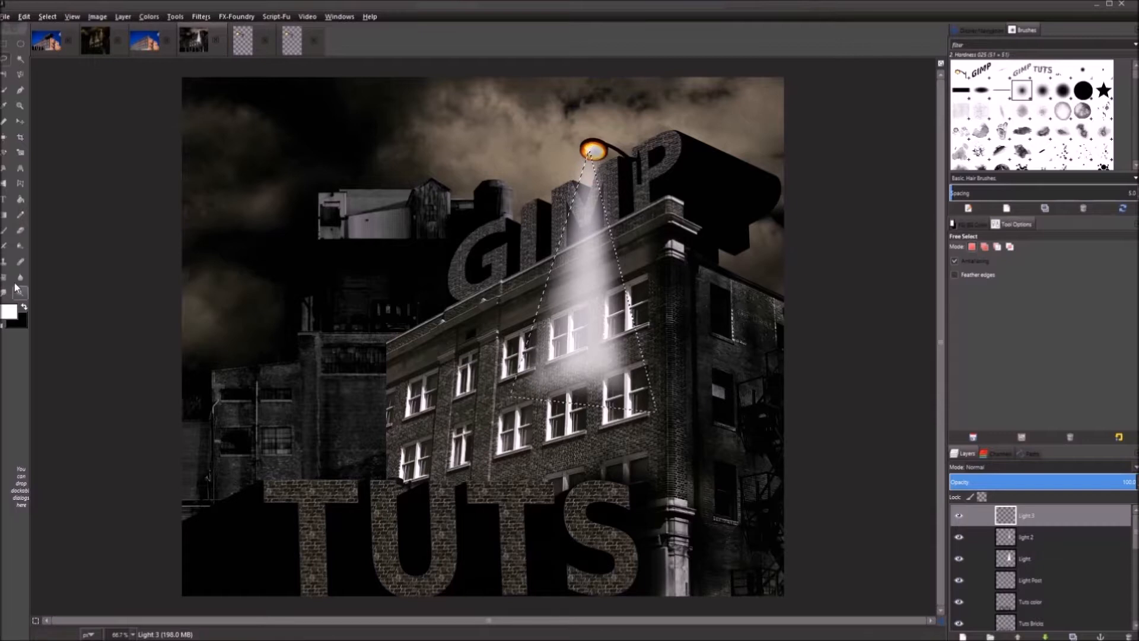
Fill the wide triangular selection with white on the Light 3 layer and duplicate the layer twice
{"action": "left_click", "coordinate": [20, 199]}
{"action": "left_click", "coordinate": [602, 202]}
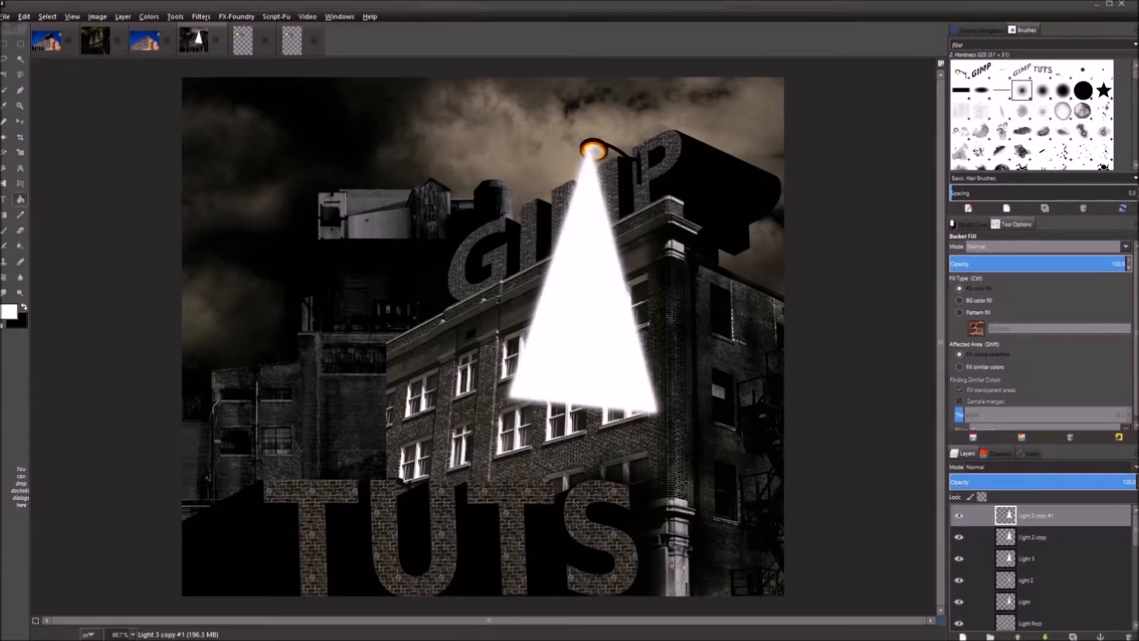
{"action": "key", "text": "ctrl+shift+d"}
{"action": "key", "text": "ctrl+shift+d"}
Lower the opacity of Light 3 copy #1 to about 33.2 and of Light 3 copy to about 33.0
{"action": "left_click_drag", "start_coordinate": [1126, 482], "coordinate": [1012, 488]}
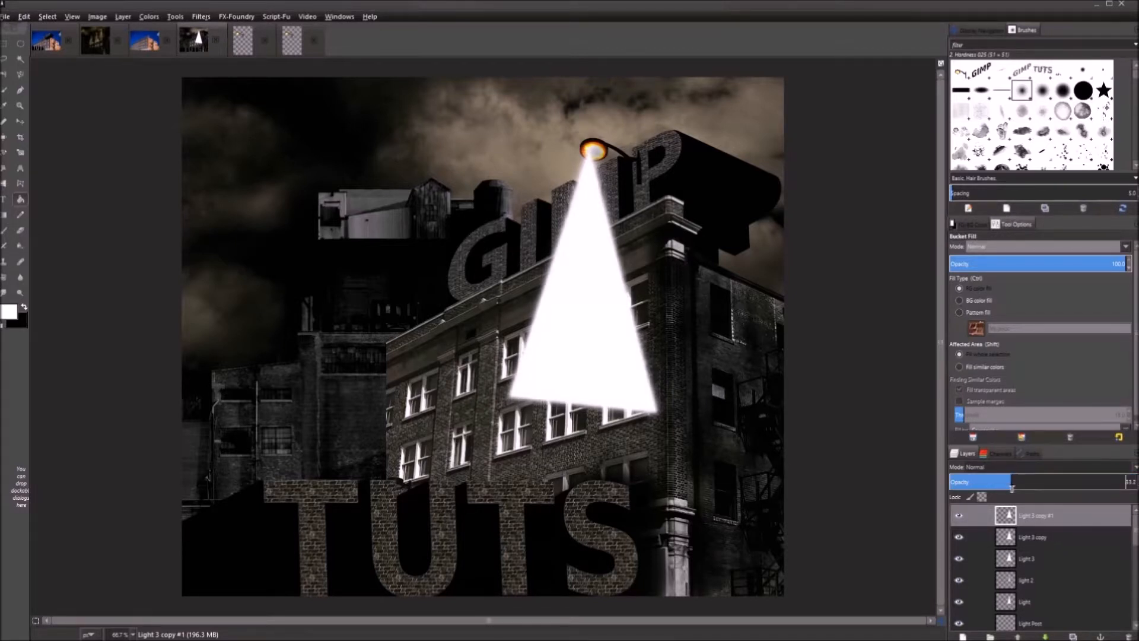
{"action": "left_click", "coordinate": [1062, 541]}
{"action": "left_click_drag", "start_coordinate": [1115, 482], "coordinate": [1011, 486]}
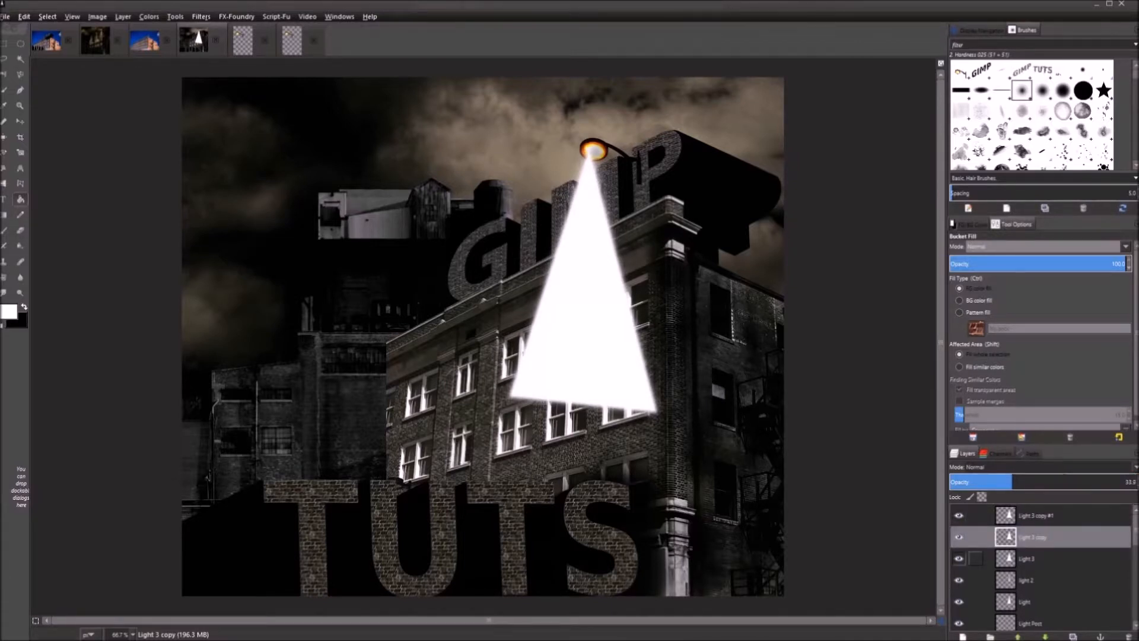
Lower the opacity of Light 3 copy #1 to about 23.6, Light 3 copy to about 24.0 and Light 3 to about 20.1
{"action": "left_click", "coordinate": [1056, 557]}
{"action": "left_click_drag", "start_coordinate": [1125, 481], "coordinate": [1004, 494]}
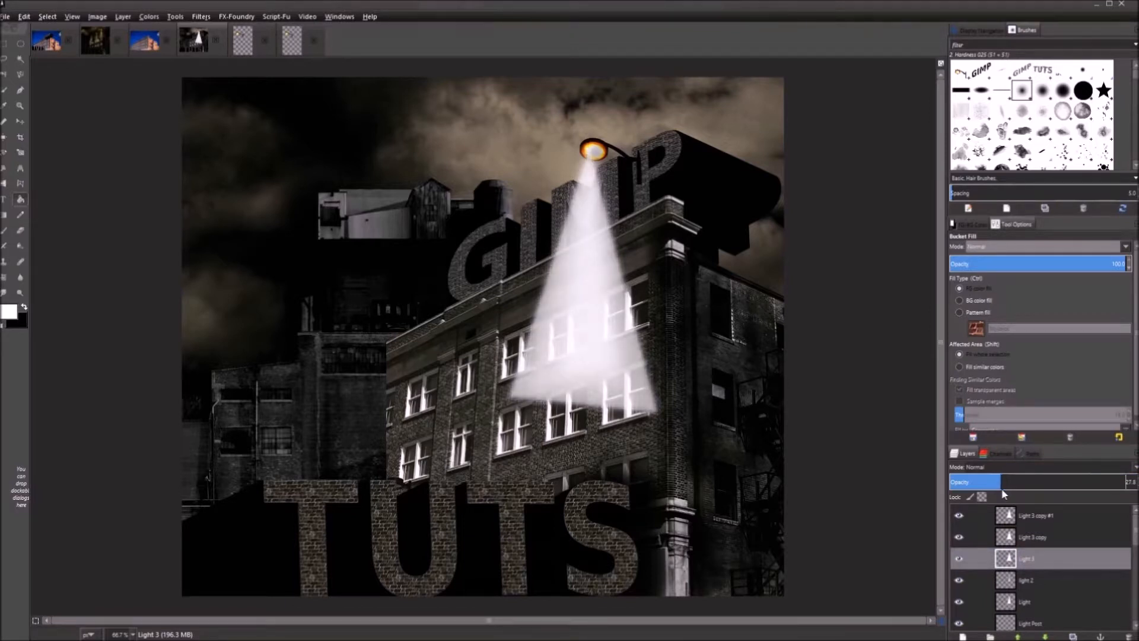
{"action": "left_click", "coordinate": [1032, 516]}
{"action": "left_click_drag", "start_coordinate": [1010, 482], "coordinate": [992, 487]}
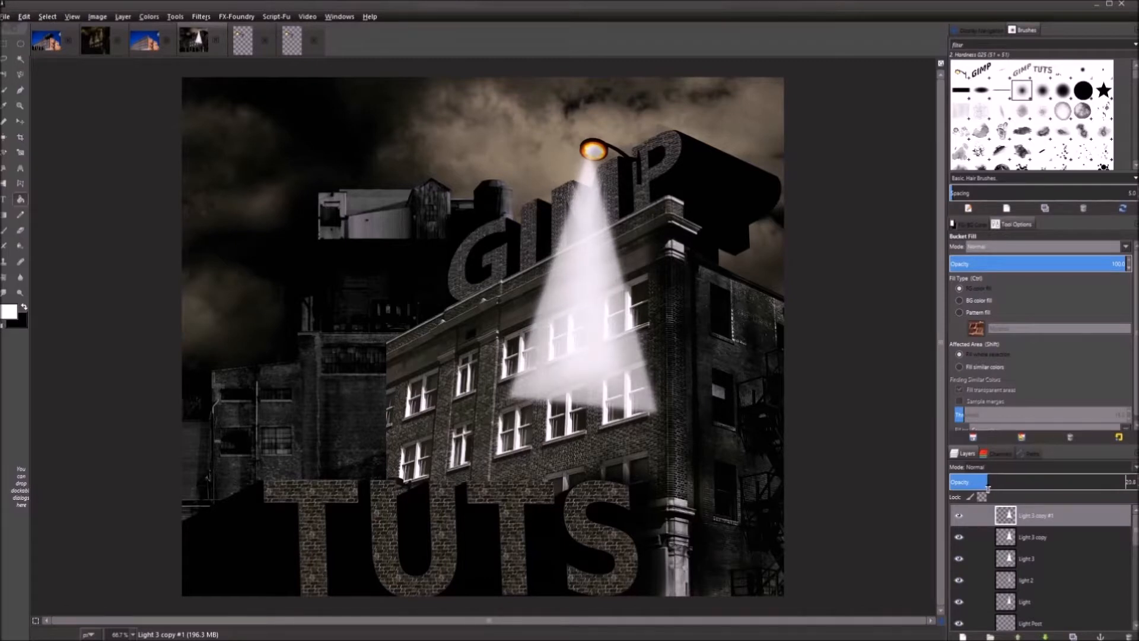
{"action": "left_click", "coordinate": [1056, 536]}
{"action": "left_click_drag", "start_coordinate": [1015, 485], "coordinate": [995, 486]}
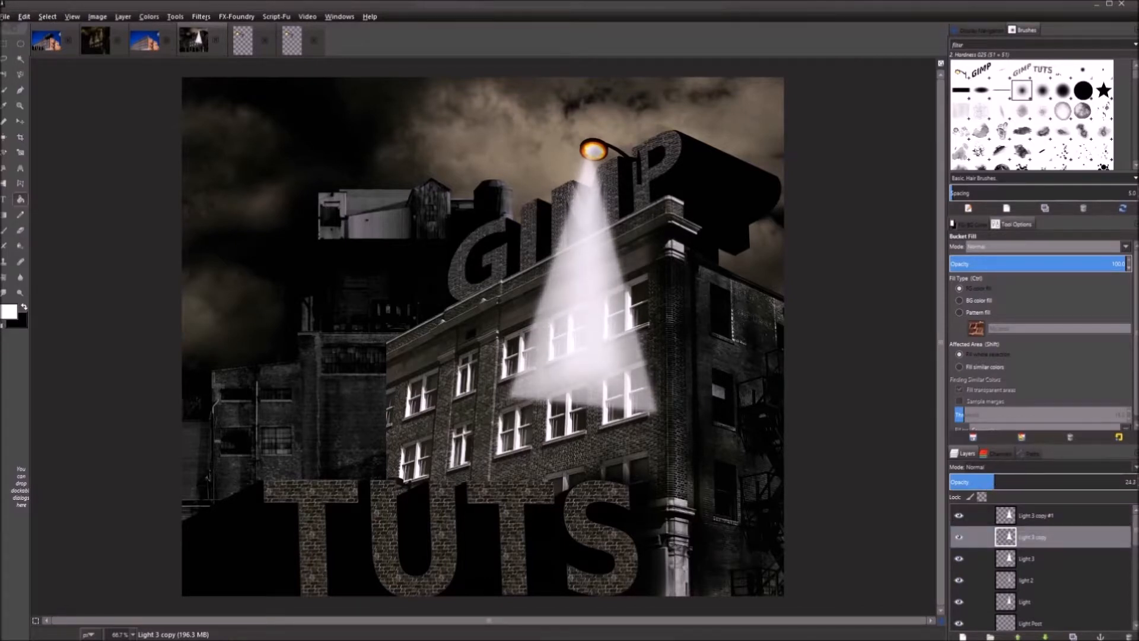
{"action": "left_click", "coordinate": [1045, 558]}
{"action": "left_click_drag", "start_coordinate": [1002, 485], "coordinate": [985, 487]}
Merge Light 3 copy #1 and Light 3 copy down into the Light 3 layer
{"action": "left_click", "coordinate": [1043, 515]}
{"action": "right_click", "coordinate": [1052, 509]}
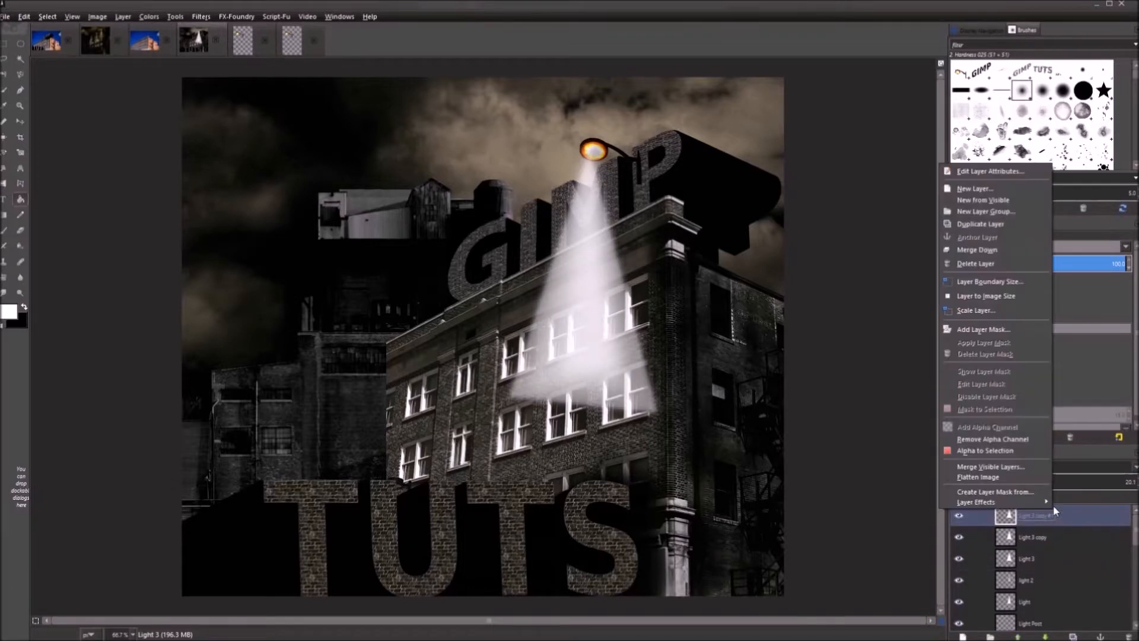
{"action": "left_click", "coordinate": [989, 265]}
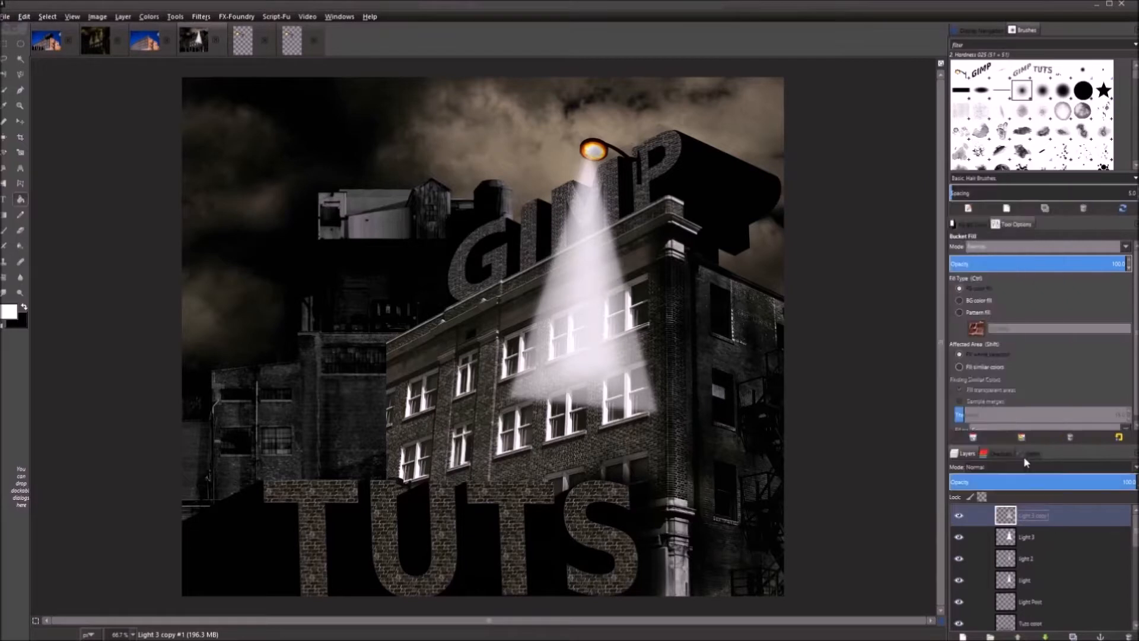
{"action": "right_click", "coordinate": [1069, 515]}
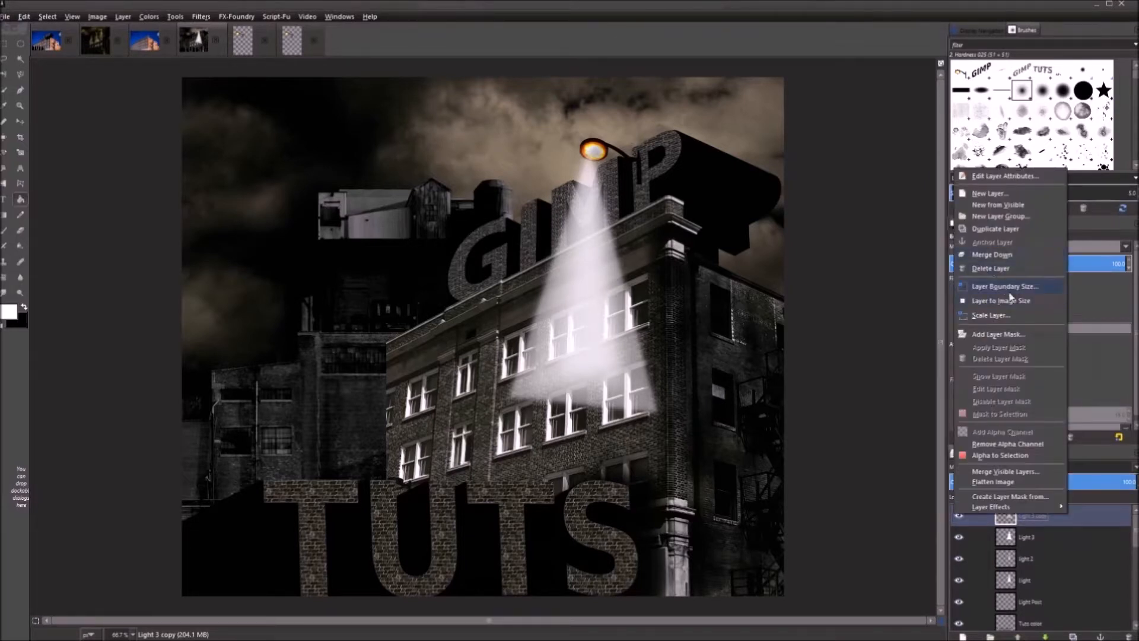
{"action": "left_click", "coordinate": [1011, 265]}
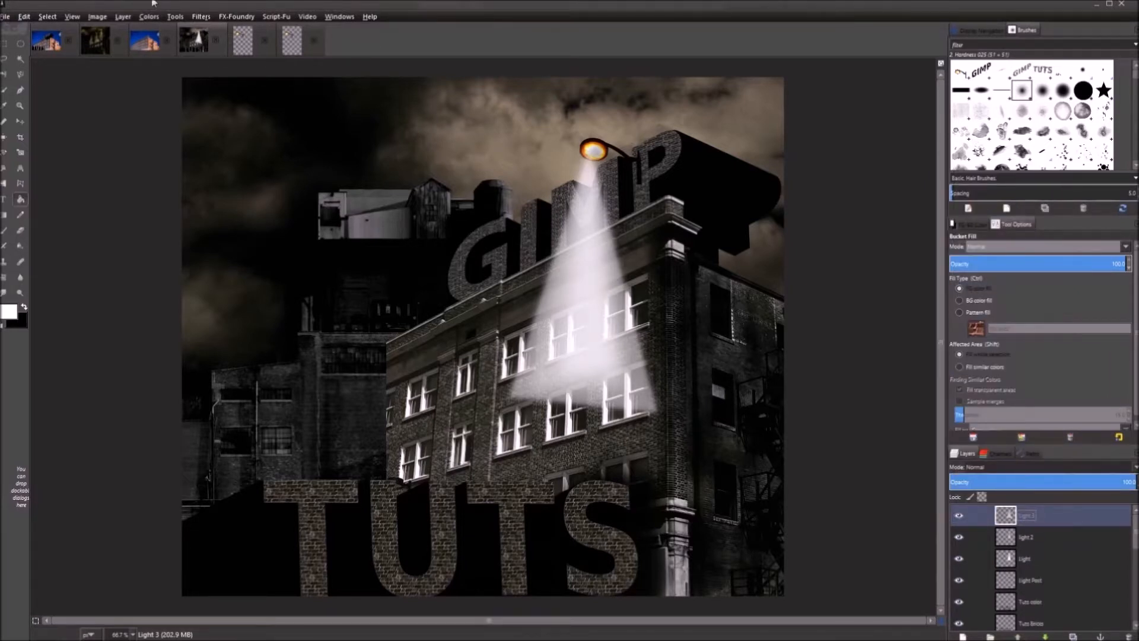
Apply a Gaussian blur with a 50 px radius to the merged Light 3 layer
{"action": "left_click", "coordinate": [201, 16]}
{"action": "left_click", "coordinate": [244, 44]}
{"action": "left_click", "coordinate": [567, 394]}
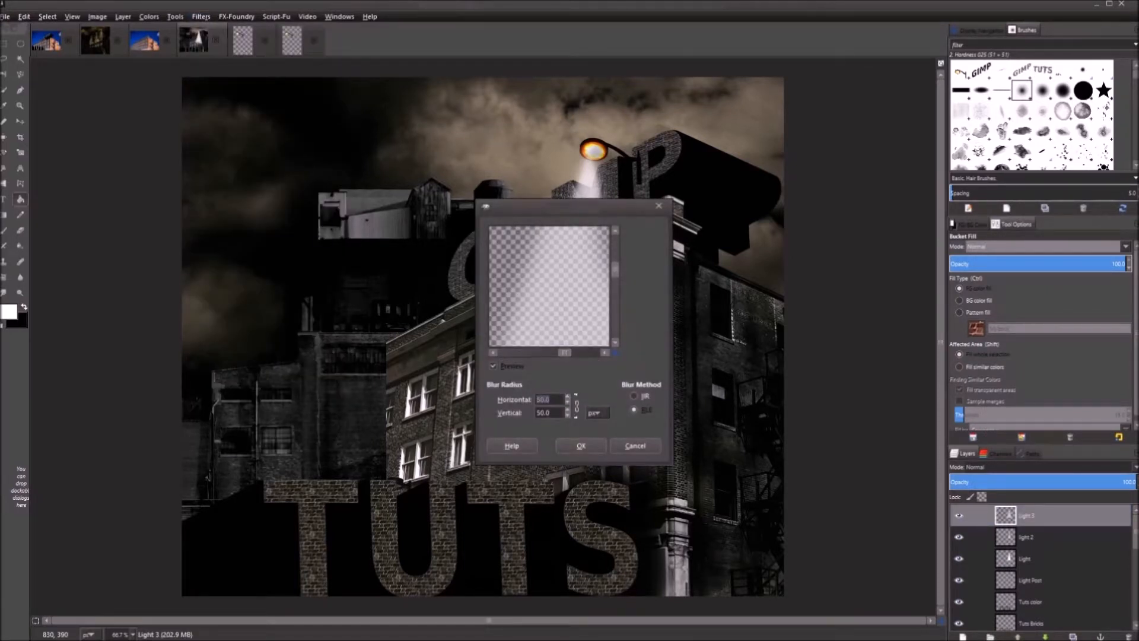
{"action": "left_click", "coordinate": [584, 445]}
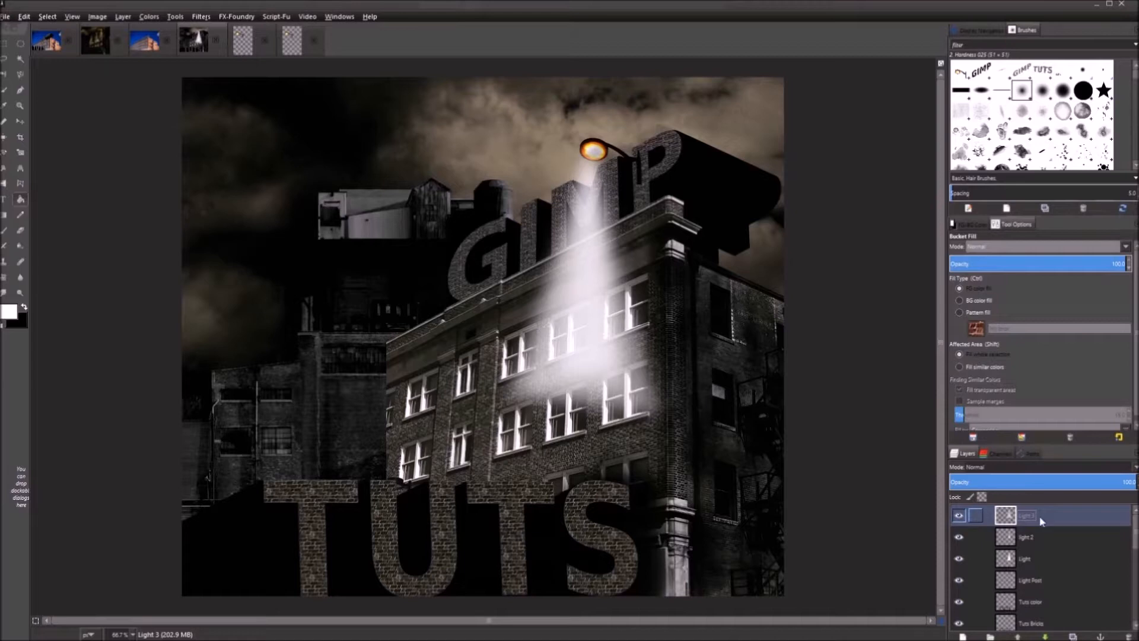
Reduce the opacity of Light 3 to about 71, light 2 to about 79 and Light to about 52
{"action": "mouse_move", "coordinate": [1103, 483]}
{"action": "left_mouse_down"}
{"action": "mouse_move", "coordinate": [1080, 483]}
{"action": "mouse_move", "coordinate": [1085, 493]}
{"action": "left_mouse_up"}
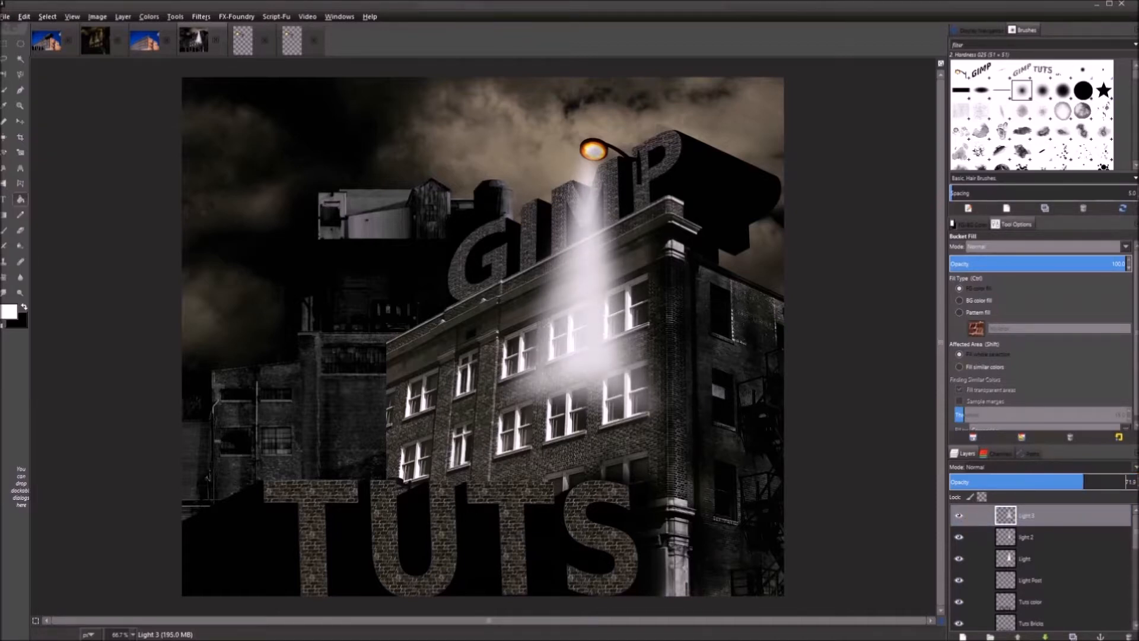
{"action": "left_click", "coordinate": [1064, 538]}
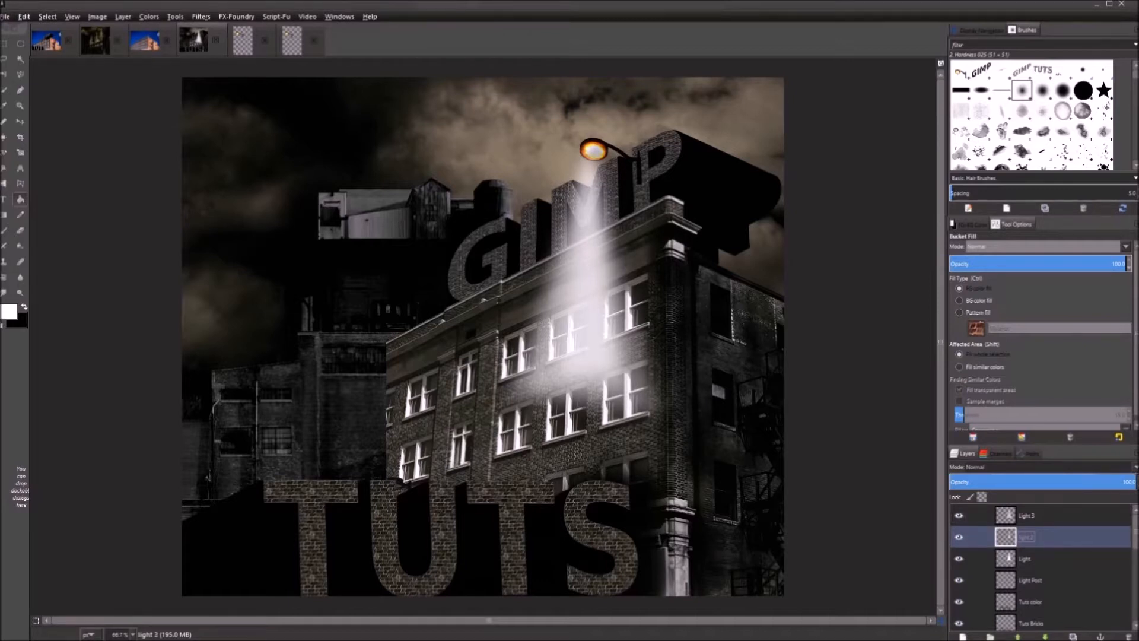
{"action": "left_click_drag", "start_coordinate": [1104, 491], "coordinate": [1098, 490]}
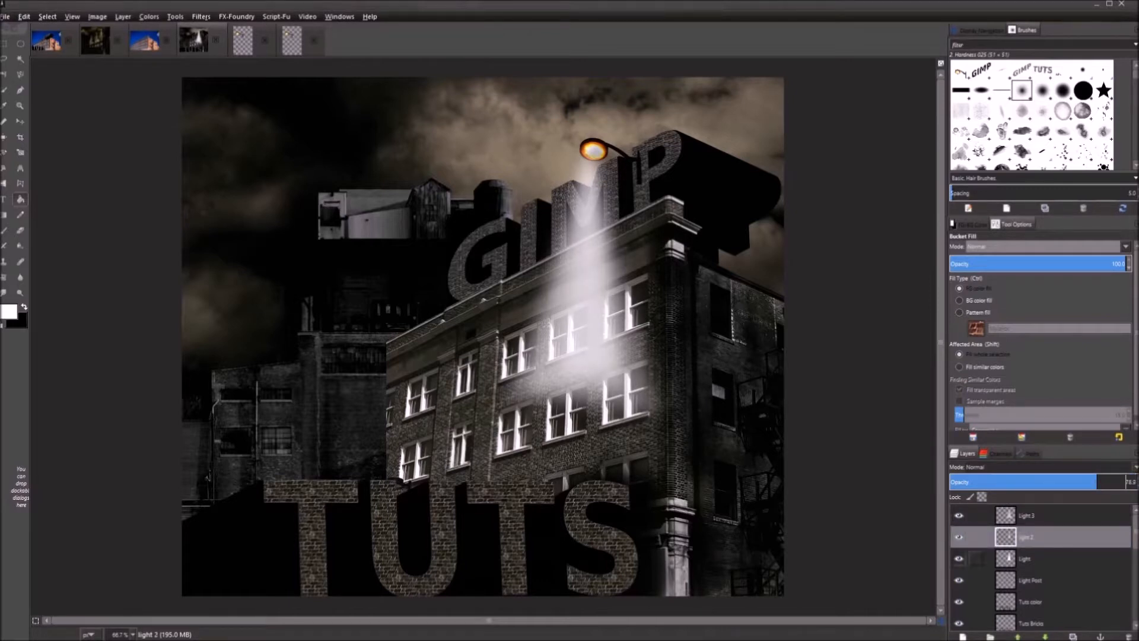
{"action": "left_click", "coordinate": [1024, 558]}
{"action": "left_click", "coordinate": [1024, 482]}
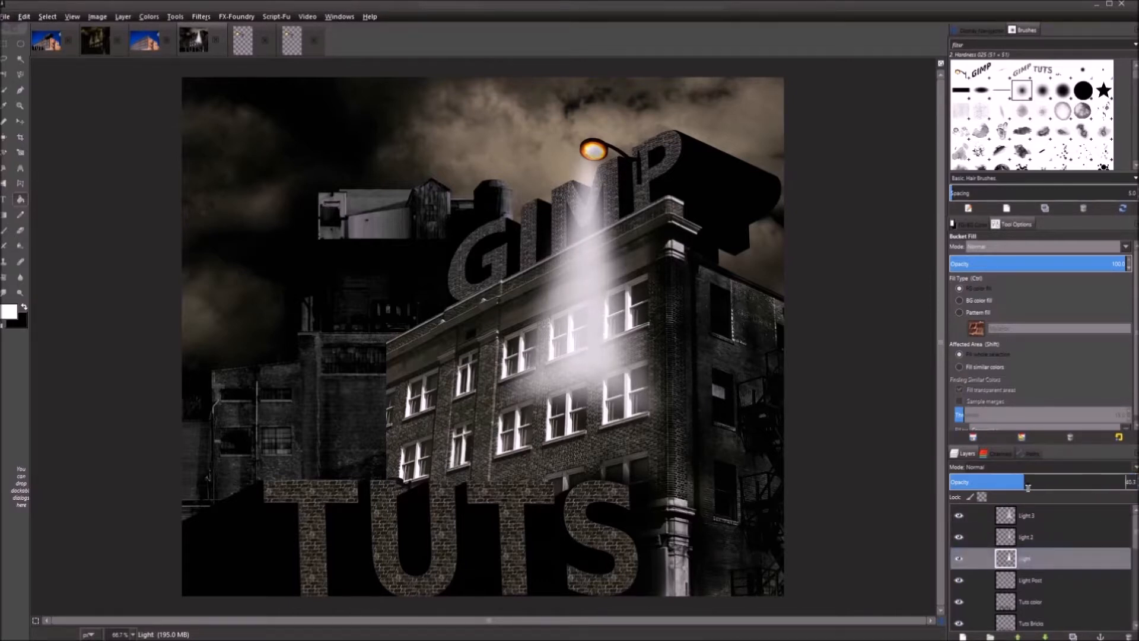
{"action": "left_click_drag", "start_coordinate": [1031, 487], "coordinate": [1033, 487]}
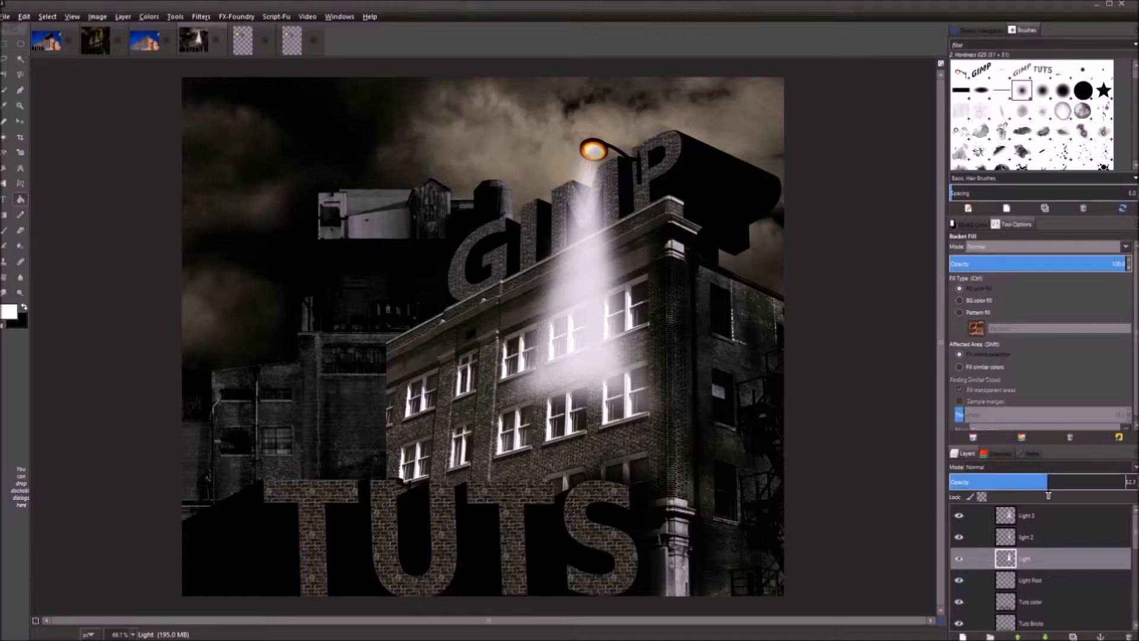
Merge the Light 3 and light 2 layers down into the Light layer
{"action": "left_click", "coordinate": [1048, 515]}
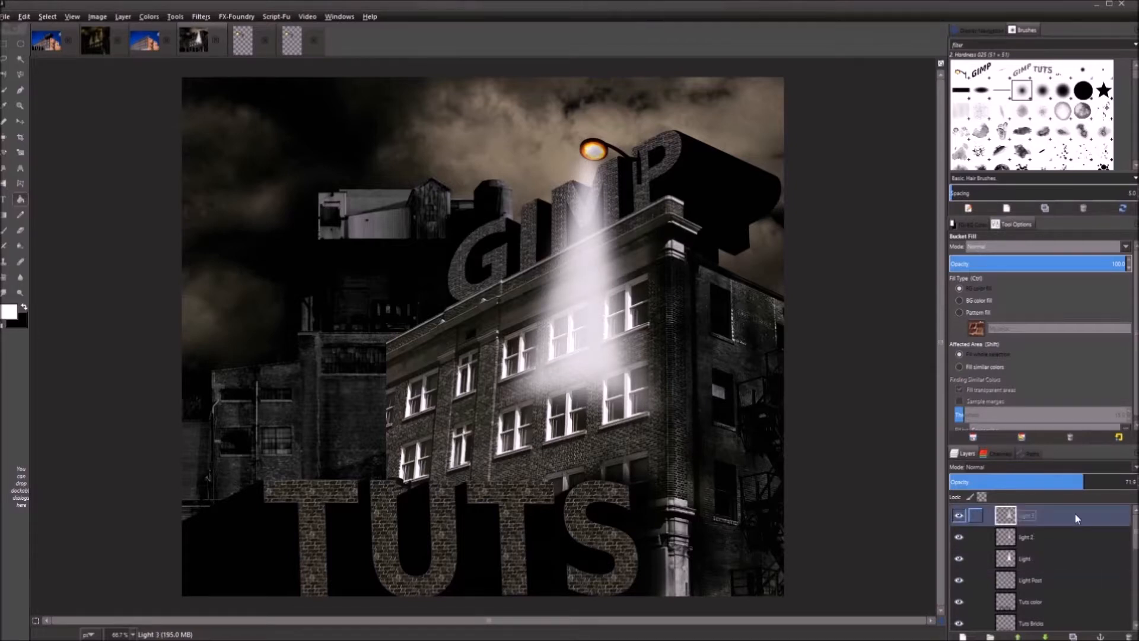
{"action": "right_click", "coordinate": [1053, 519]}
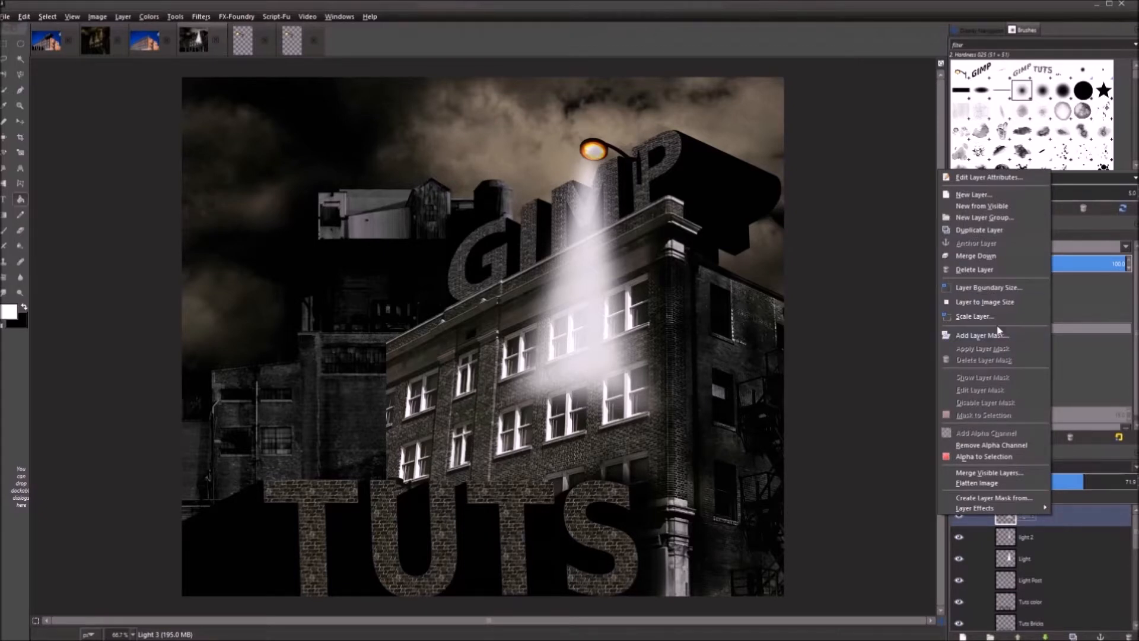
{"action": "left_click", "coordinate": [994, 255]}
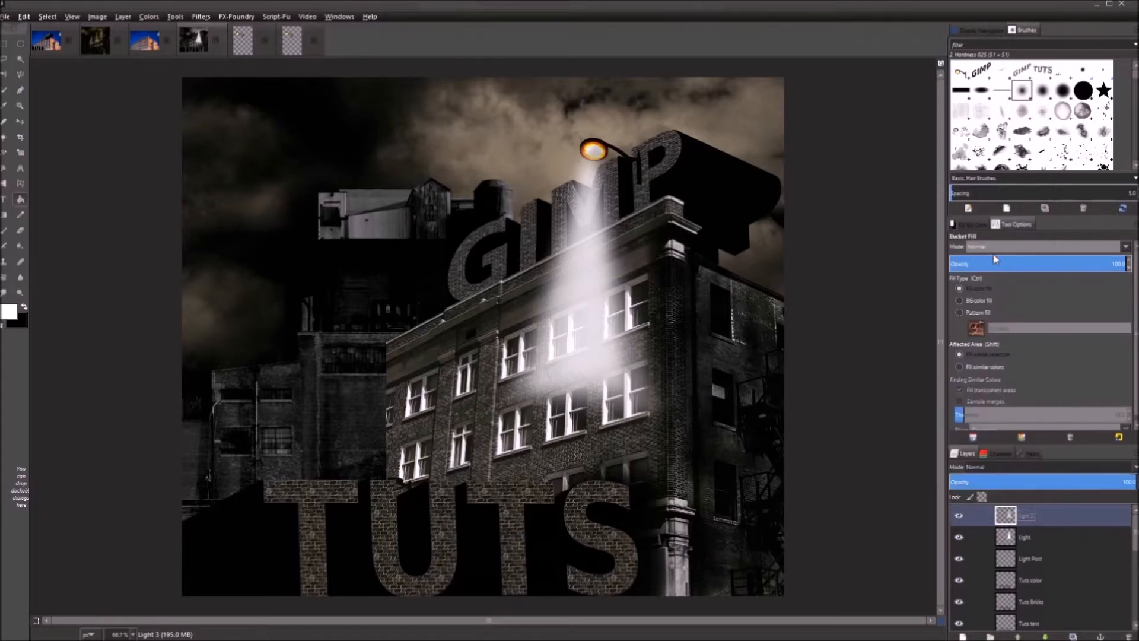
{"action": "right_click", "coordinate": [1066, 514]}
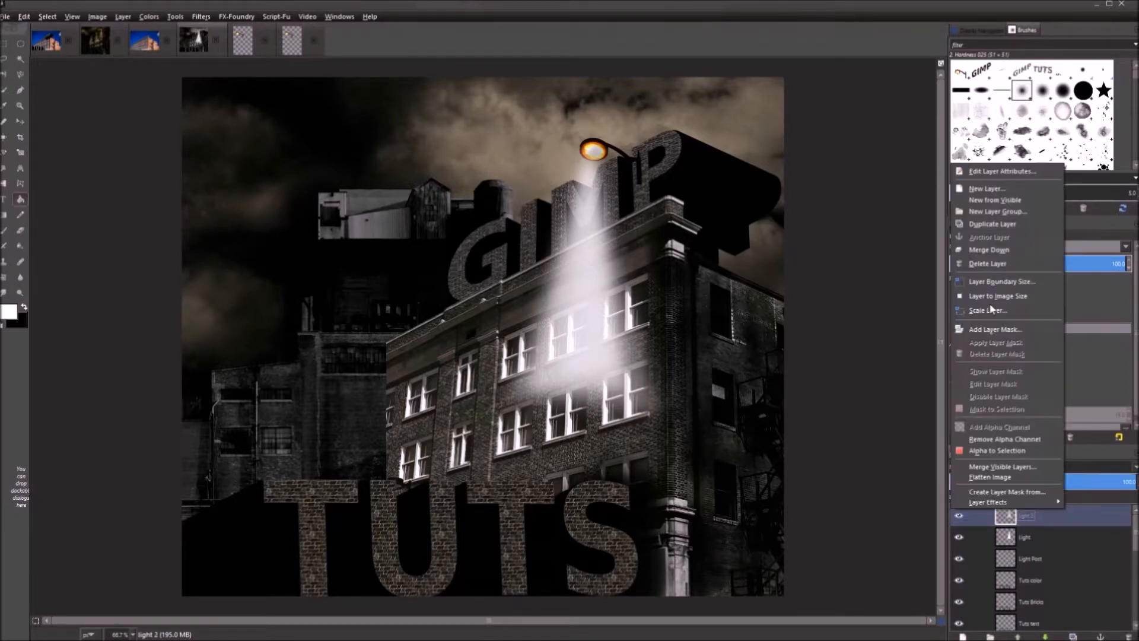
{"action": "left_click", "coordinate": [1000, 251]}
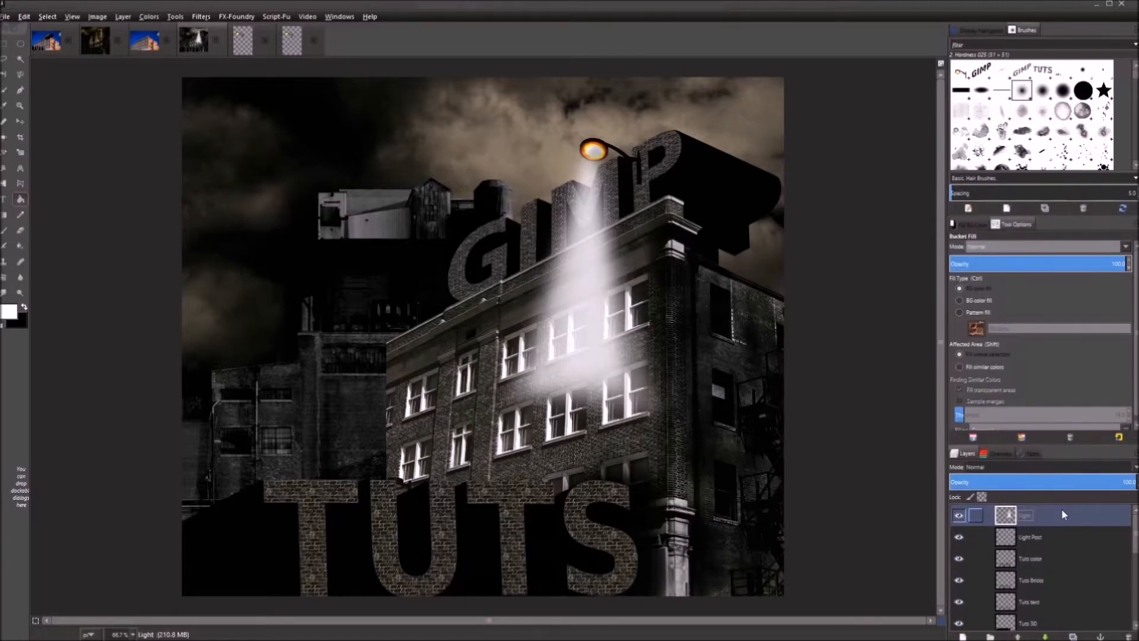
Apply a Gaussian blur to the merged Light layer
{"action": "left_click", "coordinate": [199, 16]}
{"action": "left_click", "coordinate": [246, 41]}
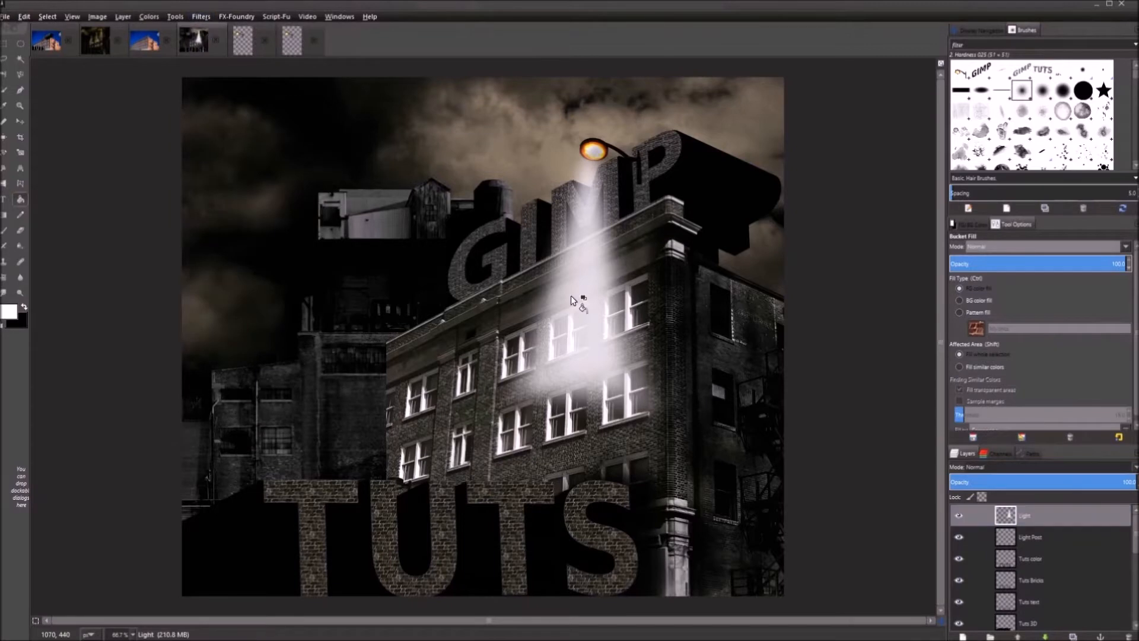
{"action": "left_click", "coordinate": [593, 451]}
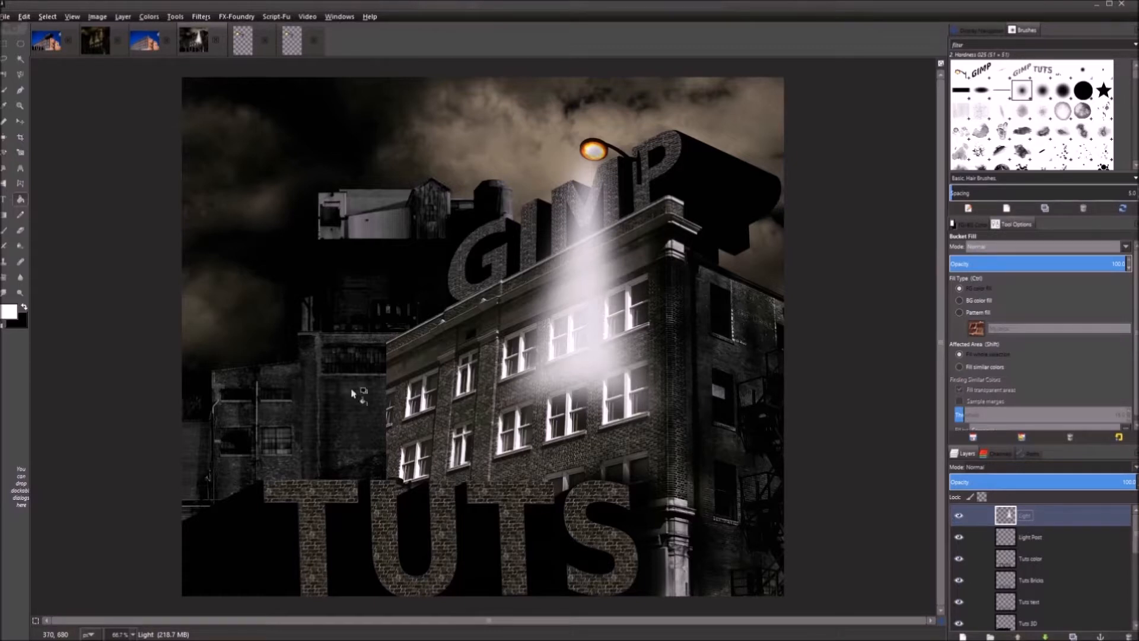
Set the Eraser size to about 335 for the Light layer, and move the beam slightly up toward the lamp
{"action": "left_click", "coordinate": [20, 229]}
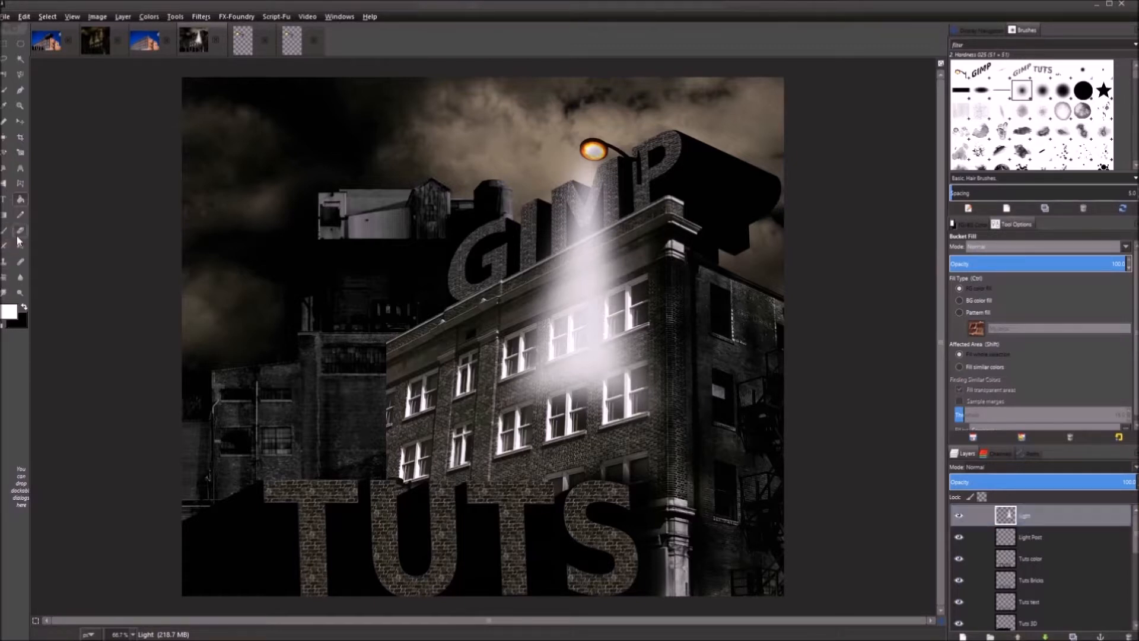
{"action": "left_click_drag", "start_coordinate": [1085, 306], "coordinate": [1095, 305]}
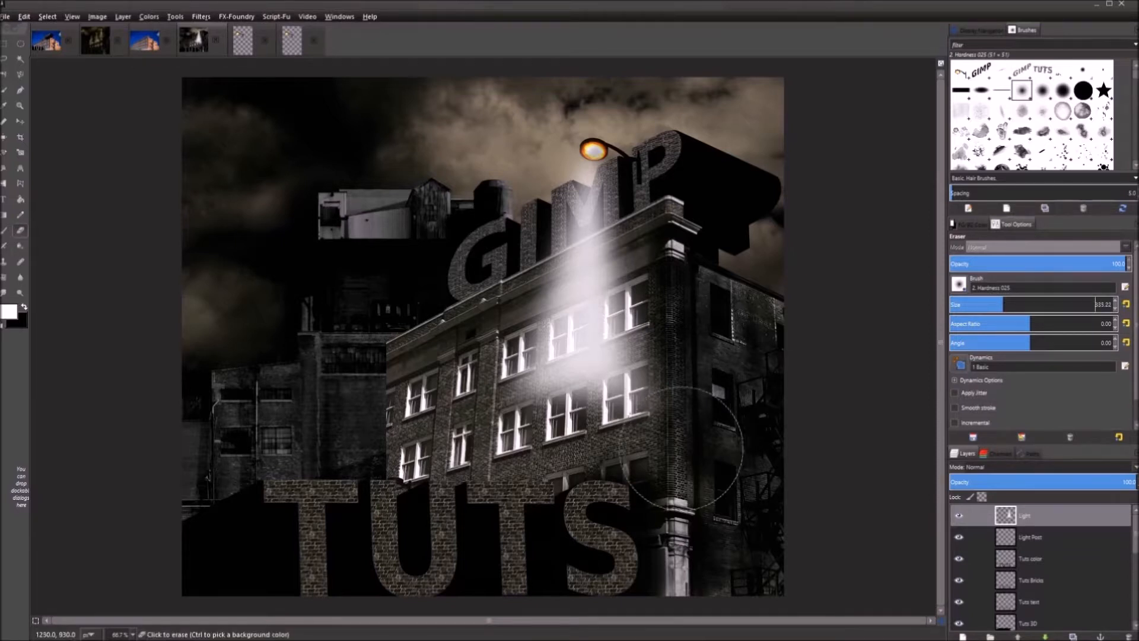
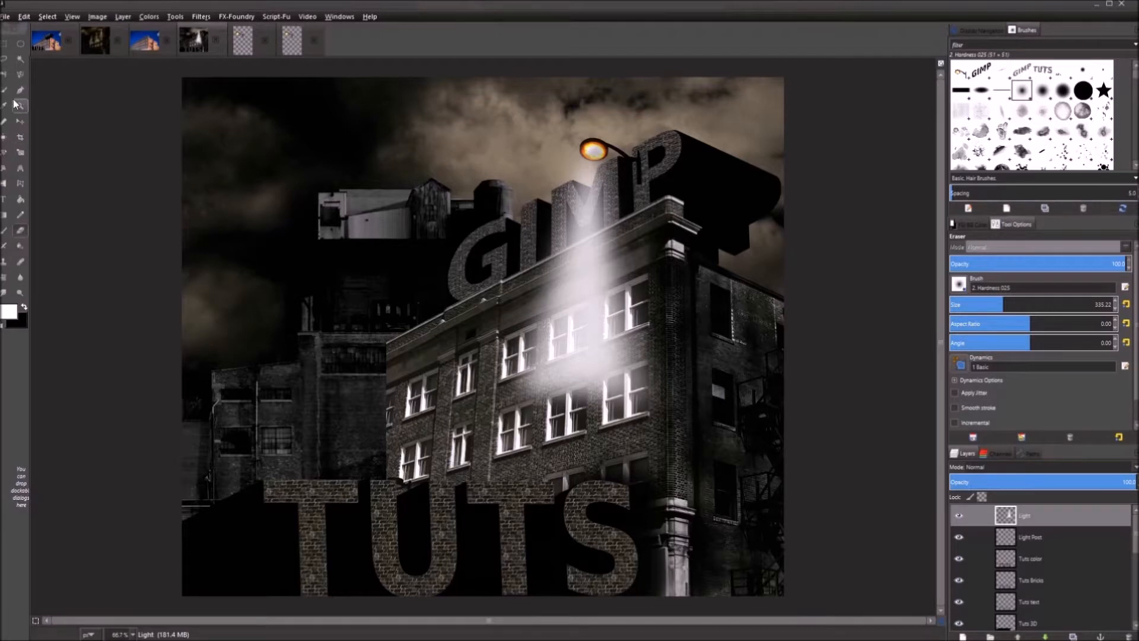
{"action": "left_click", "coordinate": [20, 121]}
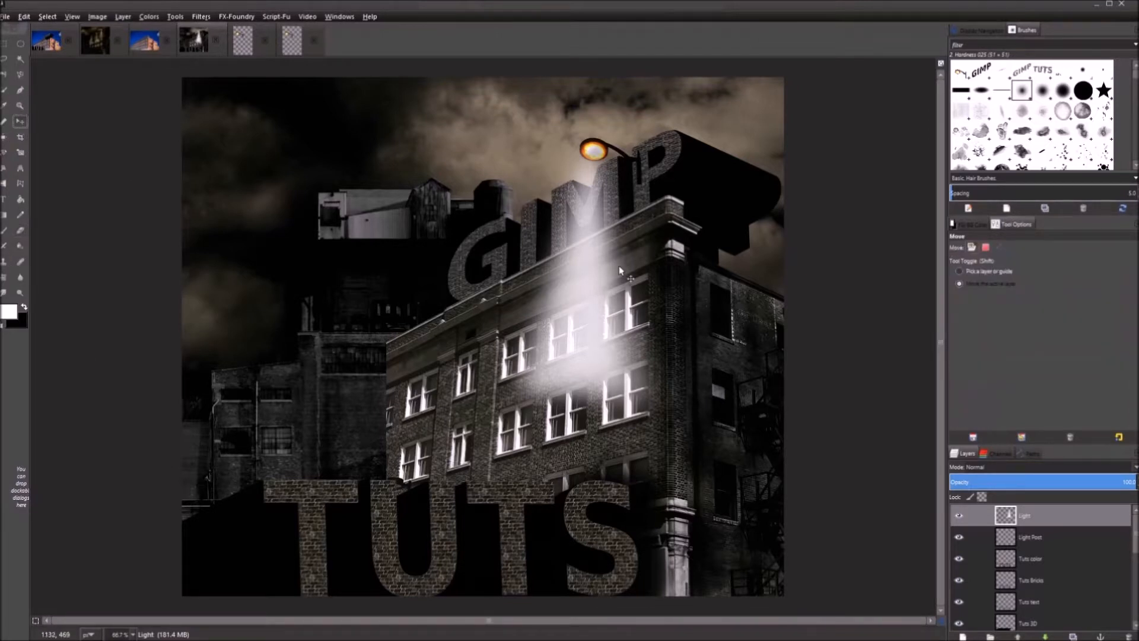
{"action": "left_click_drag", "start_coordinate": [598, 239], "coordinate": [597, 229]}
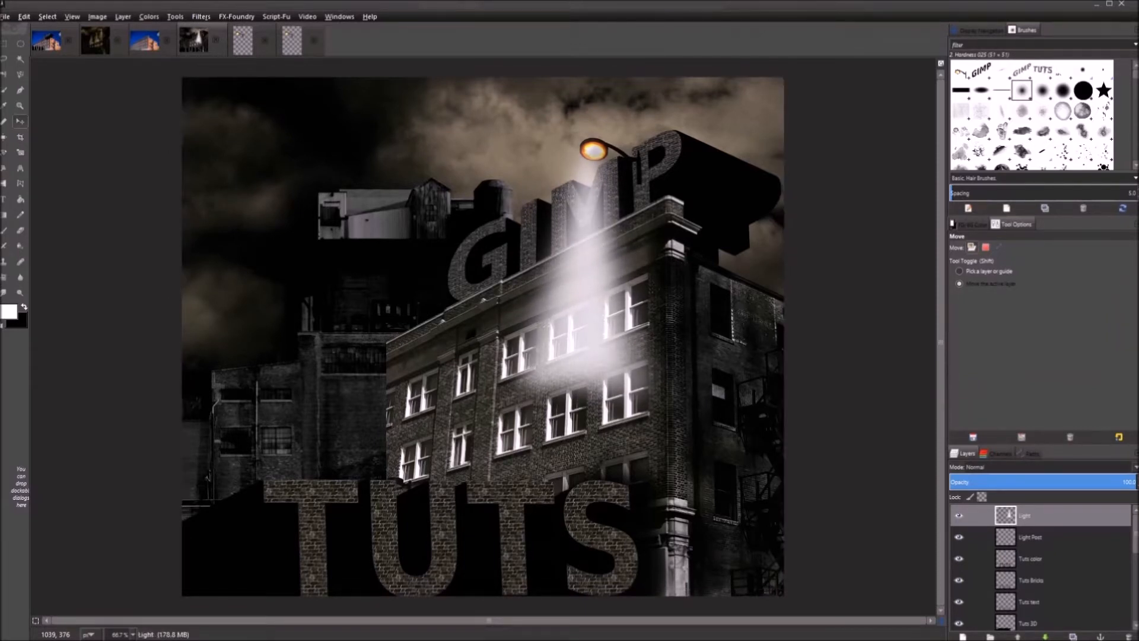
Paint white dabs over the lamp bulb on the Light Post layer with a soft paintbrush, size about 90 and opacity about 59
{"action": "double_click", "coordinate": [1030, 537]}
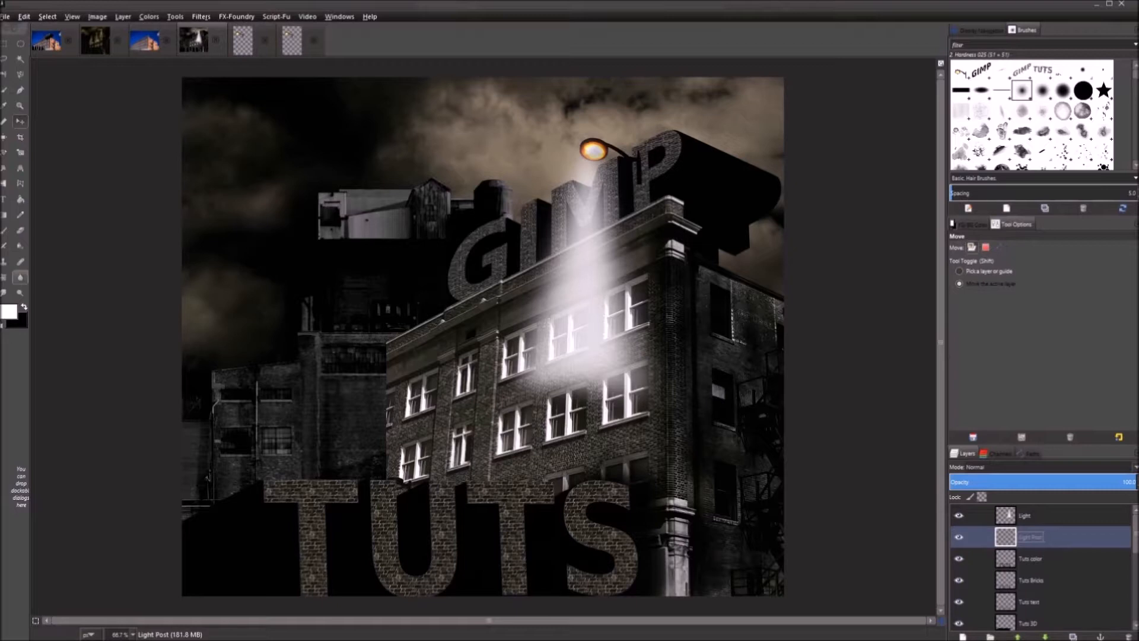
{"action": "left_click", "coordinate": [4, 231]}
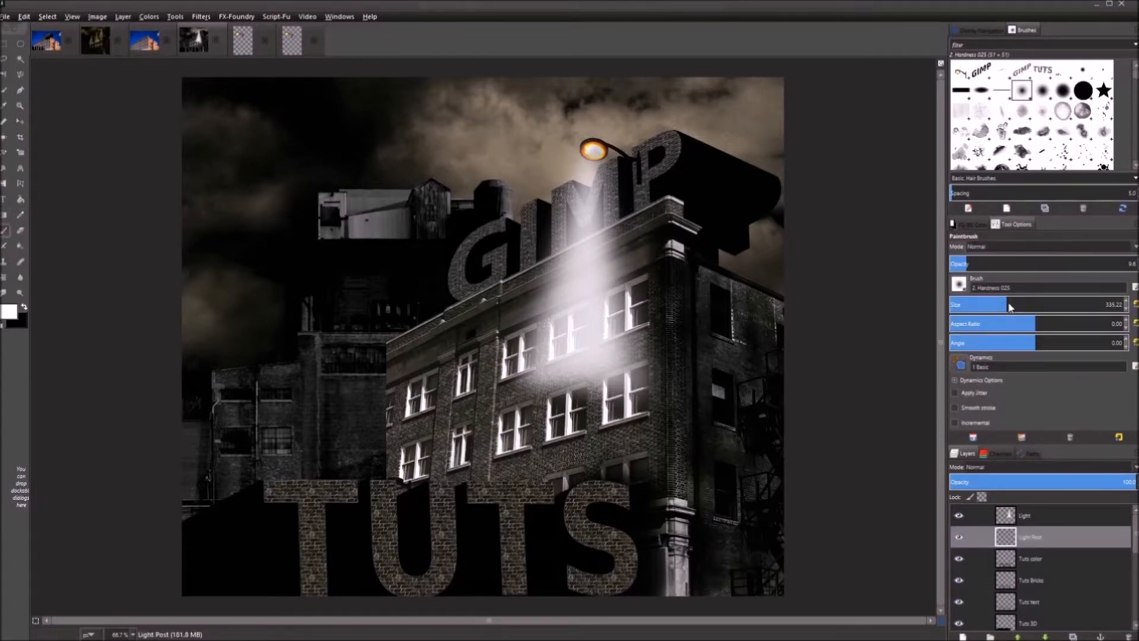
{"action": "left_click_drag", "start_coordinate": [1010, 306], "coordinate": [968, 305]}
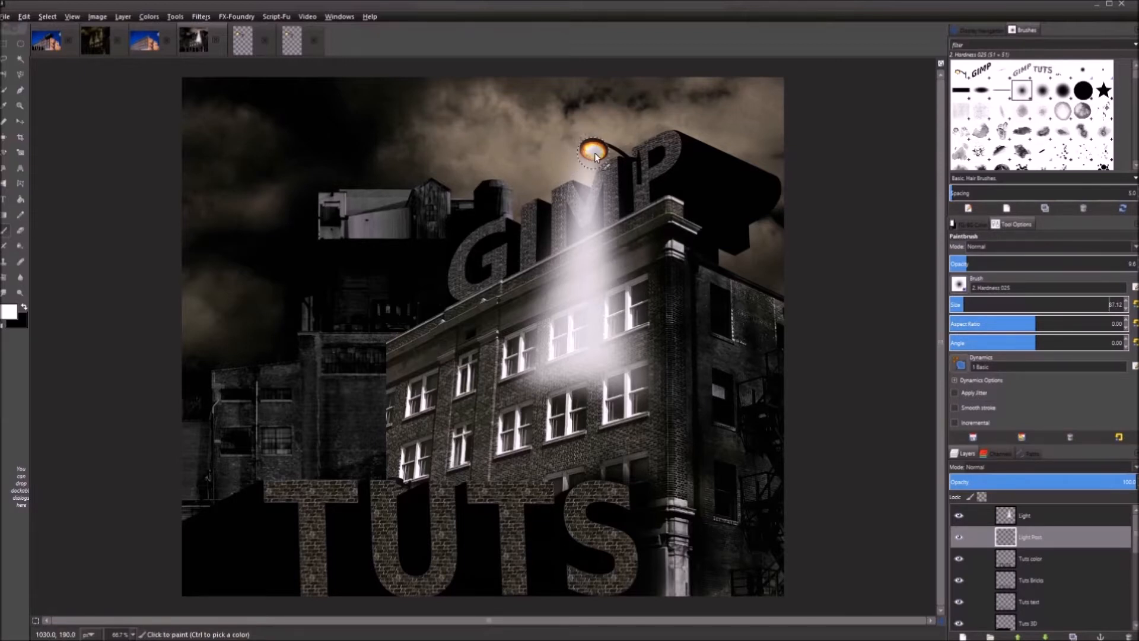
{"action": "left_click_drag", "start_coordinate": [997, 268], "coordinate": [1060, 266]}
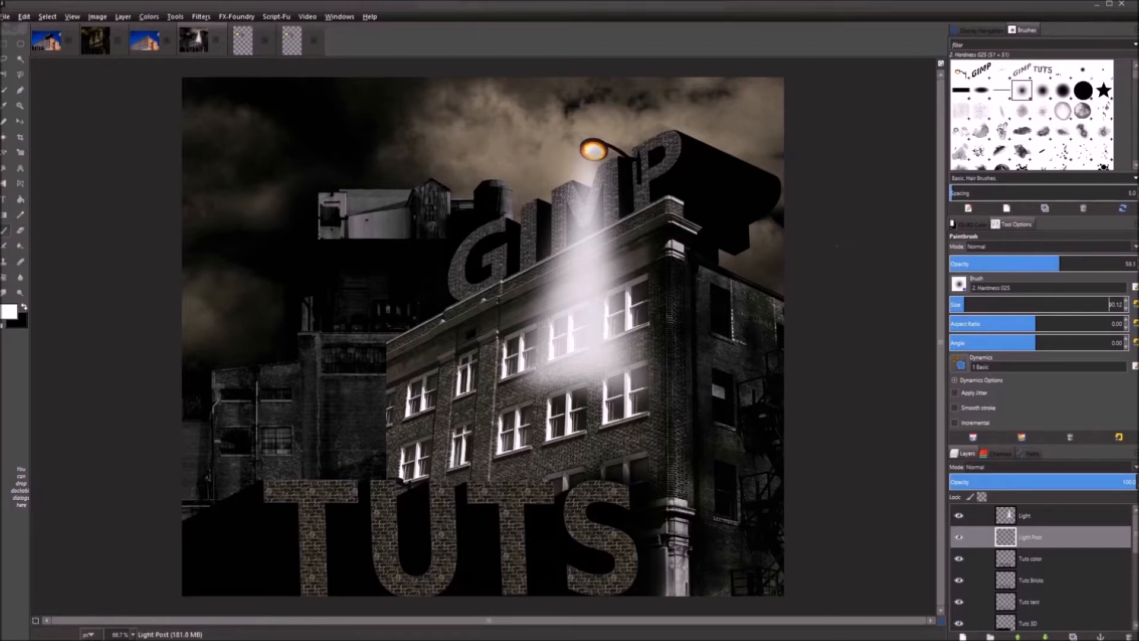
{"action": "left_click", "coordinate": [593, 154]}
{"action": "left_click", "coordinate": [593, 153]}
{"action": "left_click", "coordinate": [593, 152]}
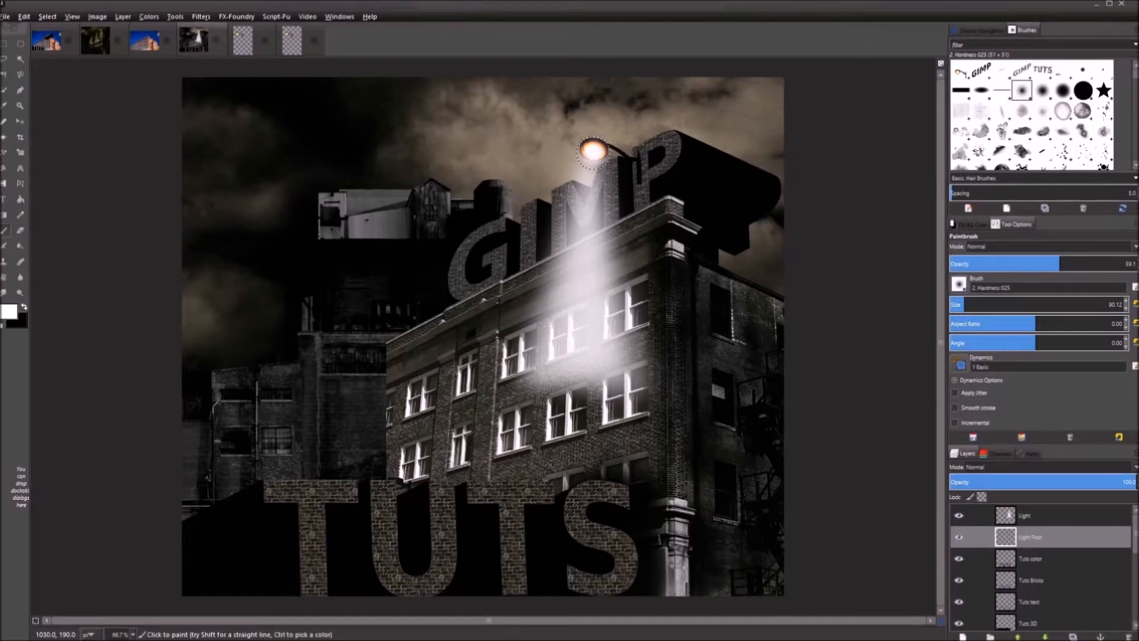
{"action": "left_click", "coordinate": [595, 158]}
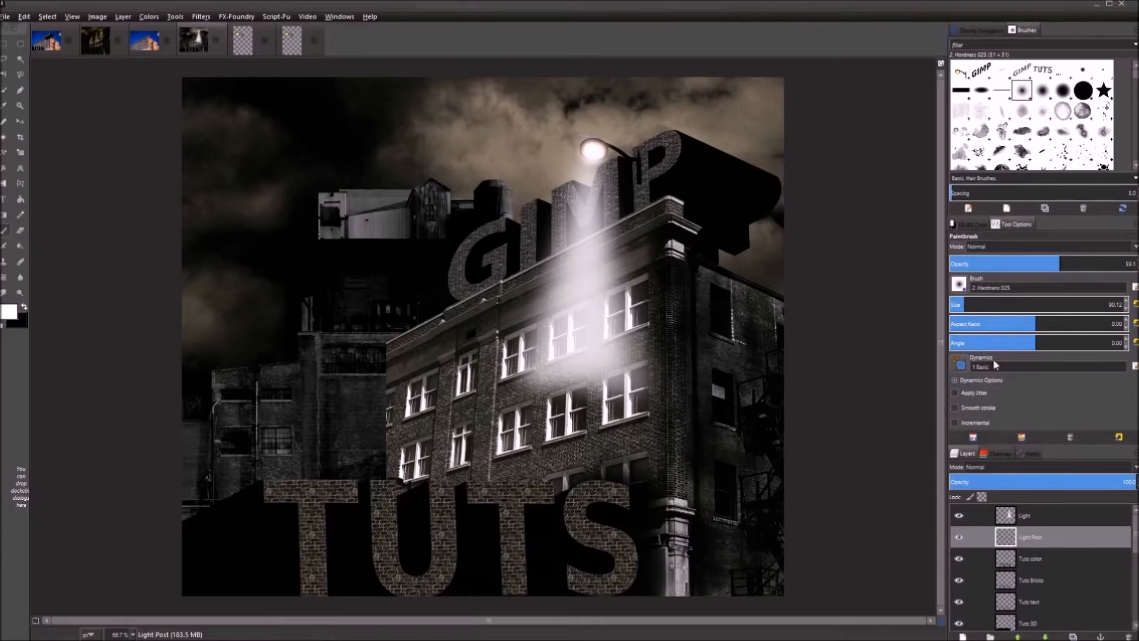
Move the Light layer below the Light Post layer in the layer stack
{"action": "left_click", "coordinate": [1064, 515]}
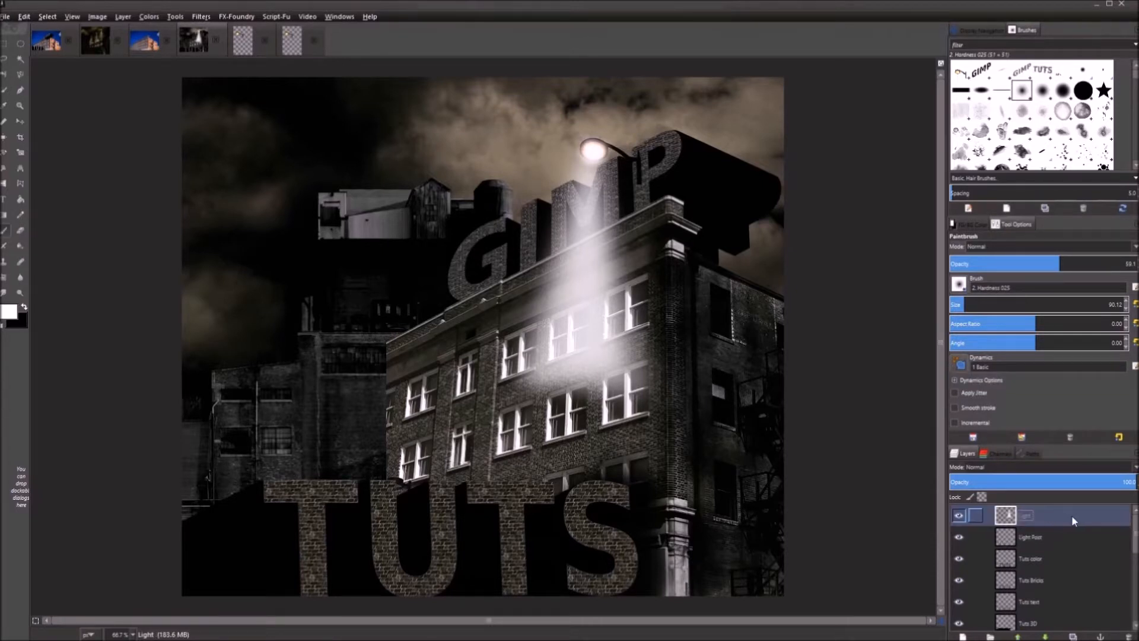
{"action": "left_click_drag", "start_coordinate": [1070, 514], "coordinate": [1061, 543]}
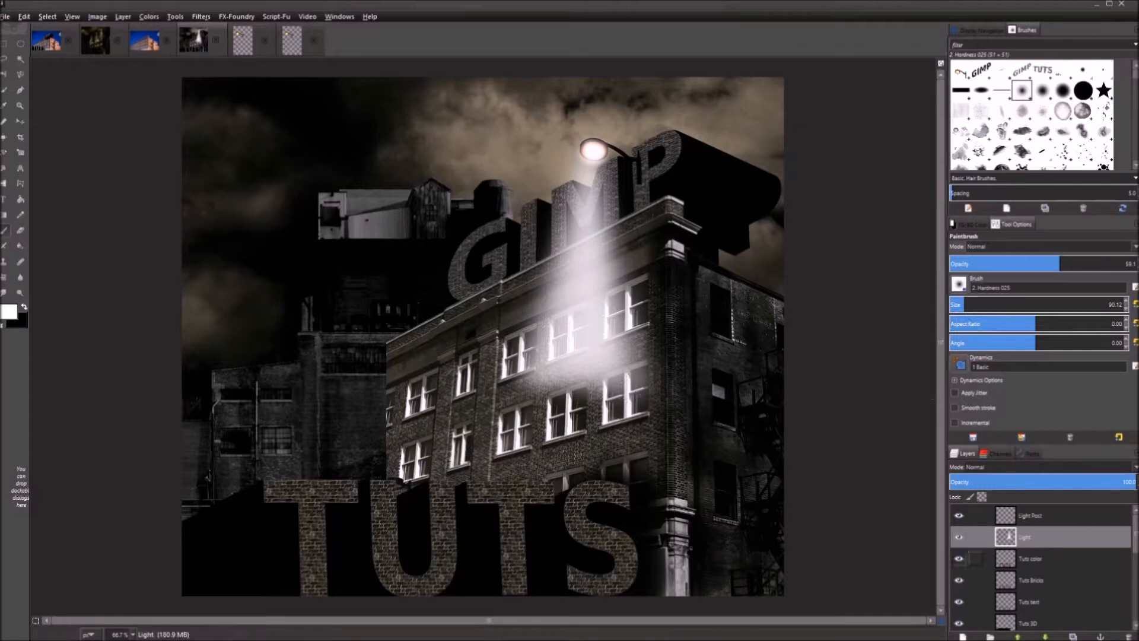
{"action": "left_click", "coordinate": [1082, 543]}
{"action": "key", "text": "minus"}
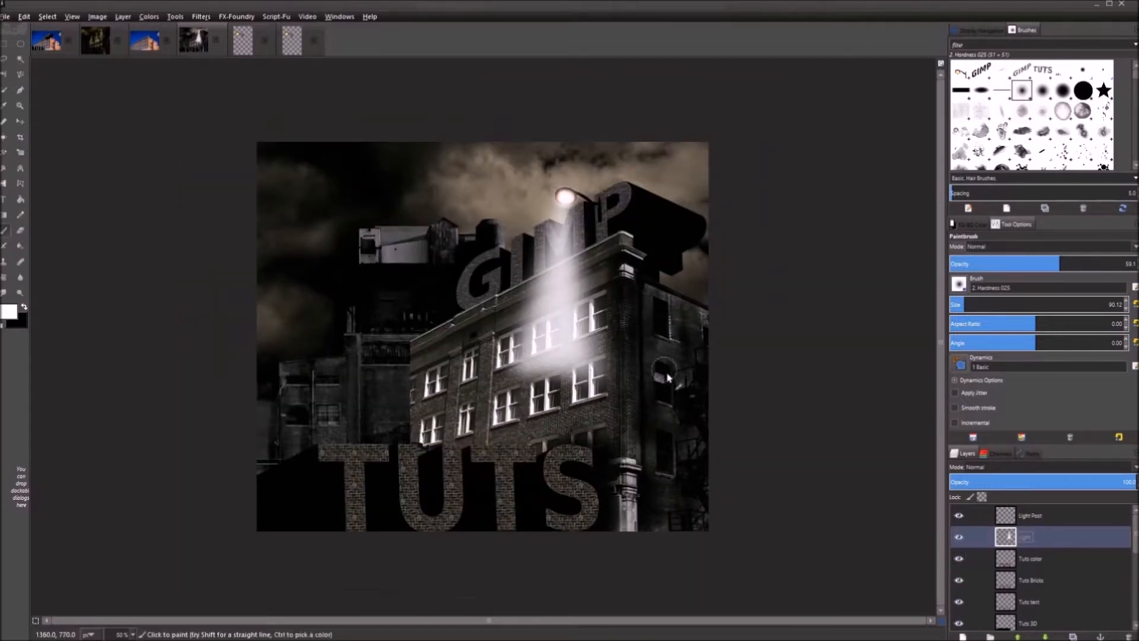
Scale the Light Post layer down to about 359 × 536 px and move it back up to the top of the beam
{"action": "left_click", "coordinate": [1042, 518]}
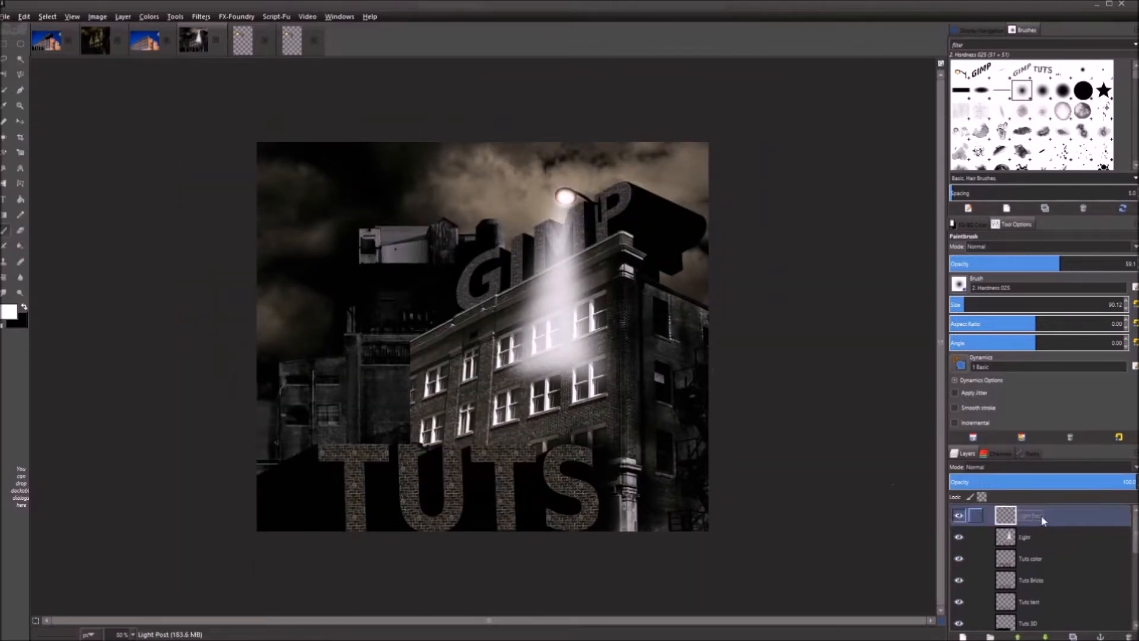
{"action": "key", "text": "shift+s"}
{"action": "left_click", "coordinate": [603, 225]}
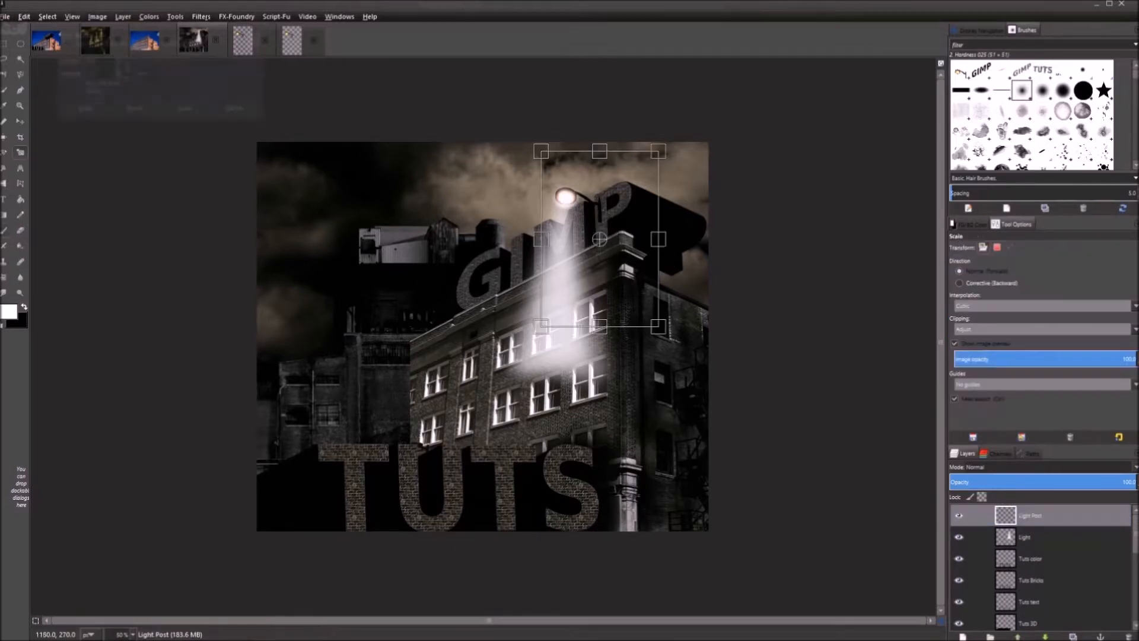
{"action": "left_click_drag", "start_coordinate": [543, 155], "coordinate": [562, 170]}
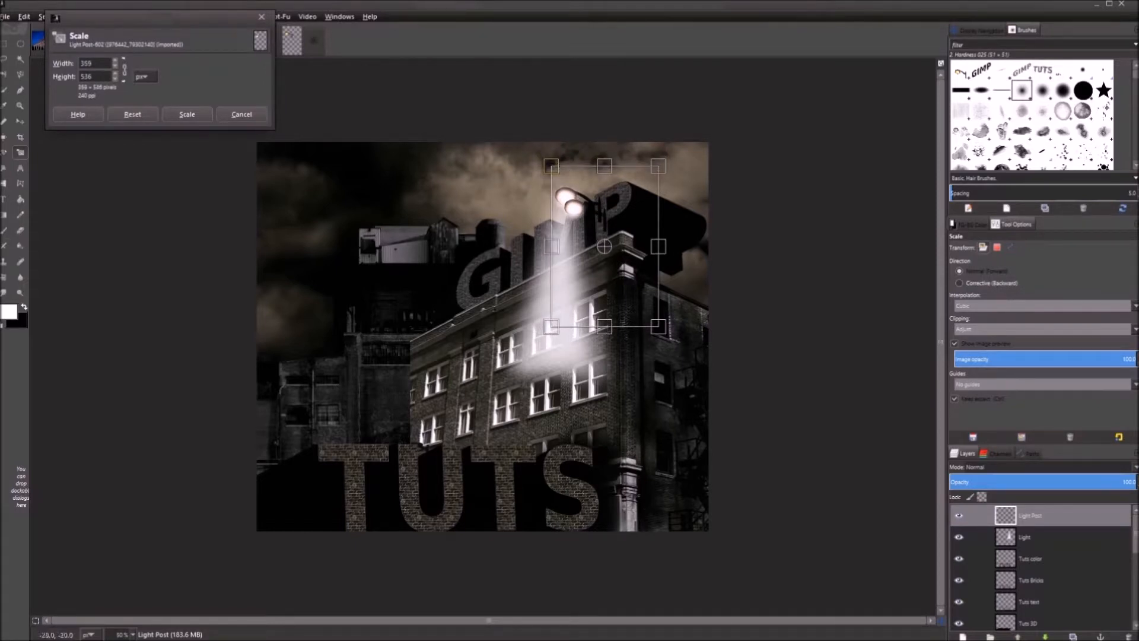
{"action": "left_click", "coordinate": [196, 112]}
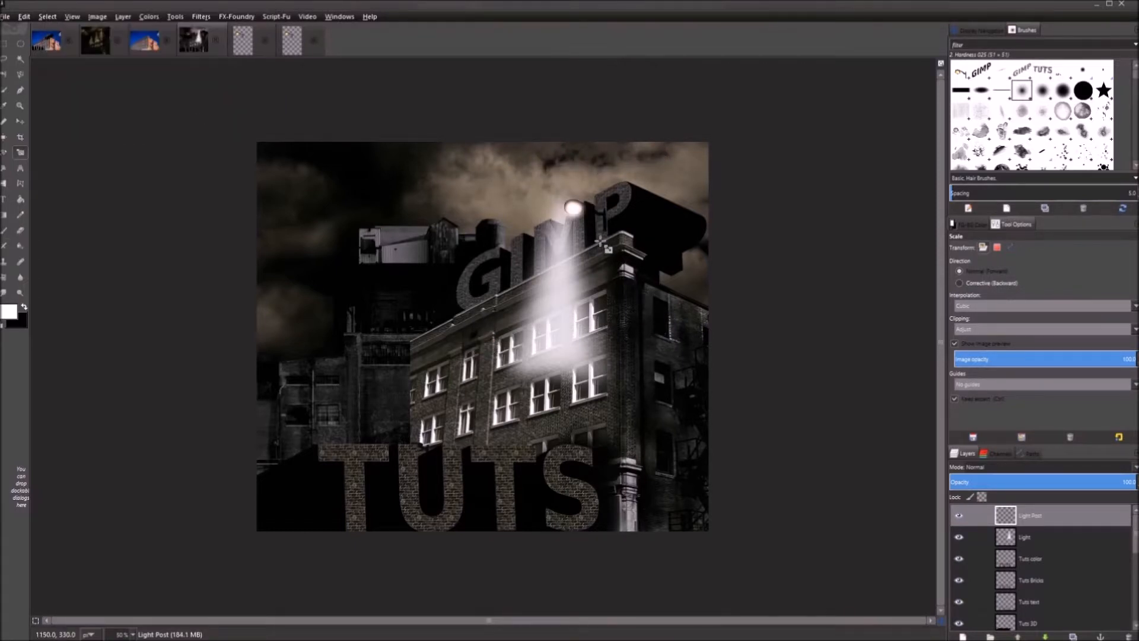
{"action": "key", "text": "m"}
{"action": "left_click_drag", "start_coordinate": [601, 227], "coordinate": [596, 216]}
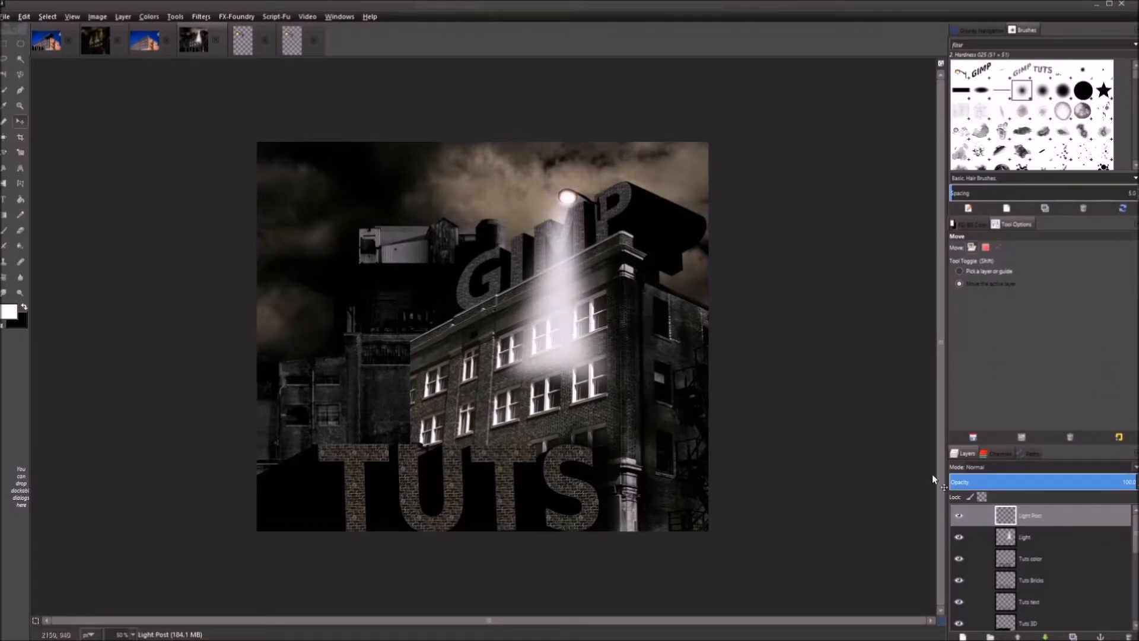
Nudge the Light layer slightly to the right under the lamp and lower its opacity to about 79.6
{"action": "left_click", "coordinate": [1034, 536]}
{"action": "left_click_drag", "start_coordinate": [571, 260], "coordinate": [574, 260]}
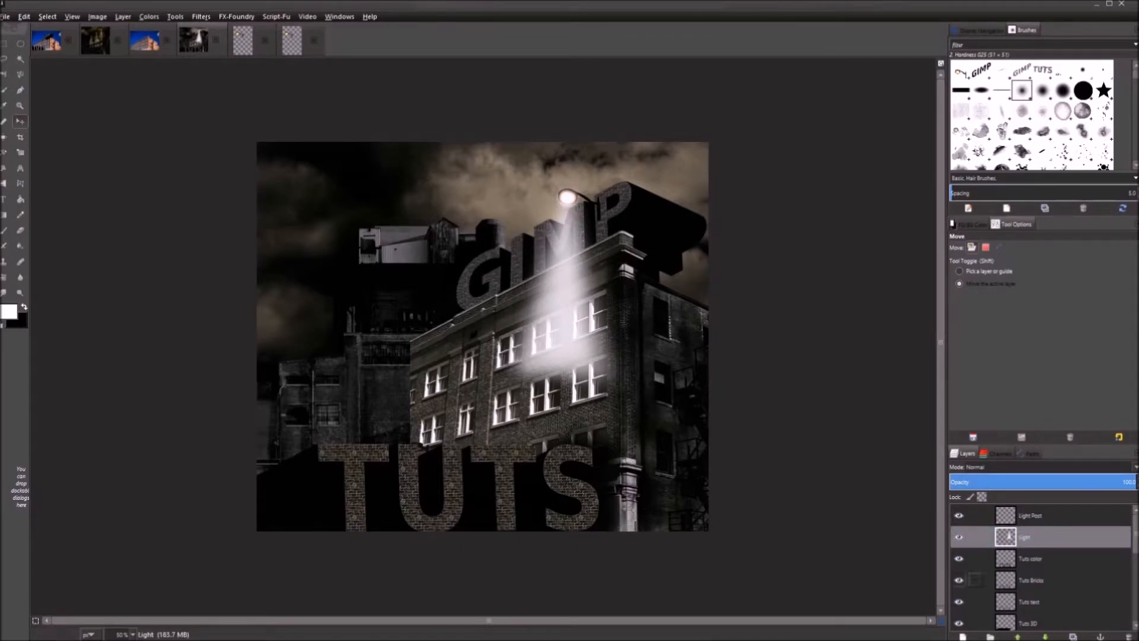
{"action": "left_click", "coordinate": [1069, 534]}
{"action": "left_click_drag", "start_coordinate": [1128, 483], "coordinate": [1102, 484]}
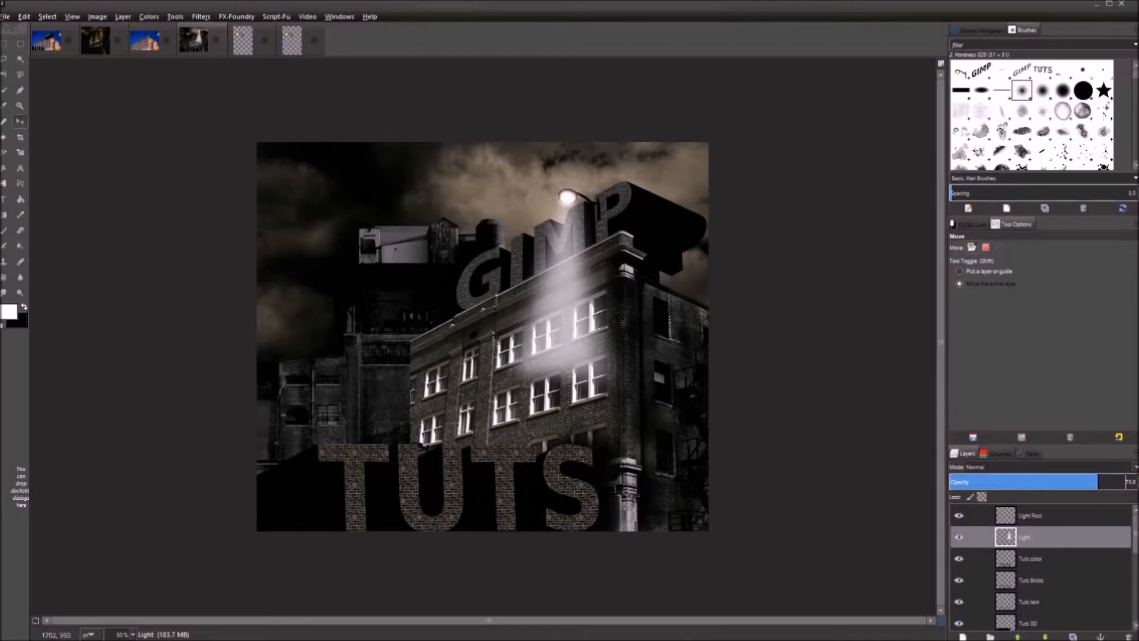
Duplicate the Light Post layer twice and the Light layer twice
{"action": "left_click", "coordinate": [1052, 517]}
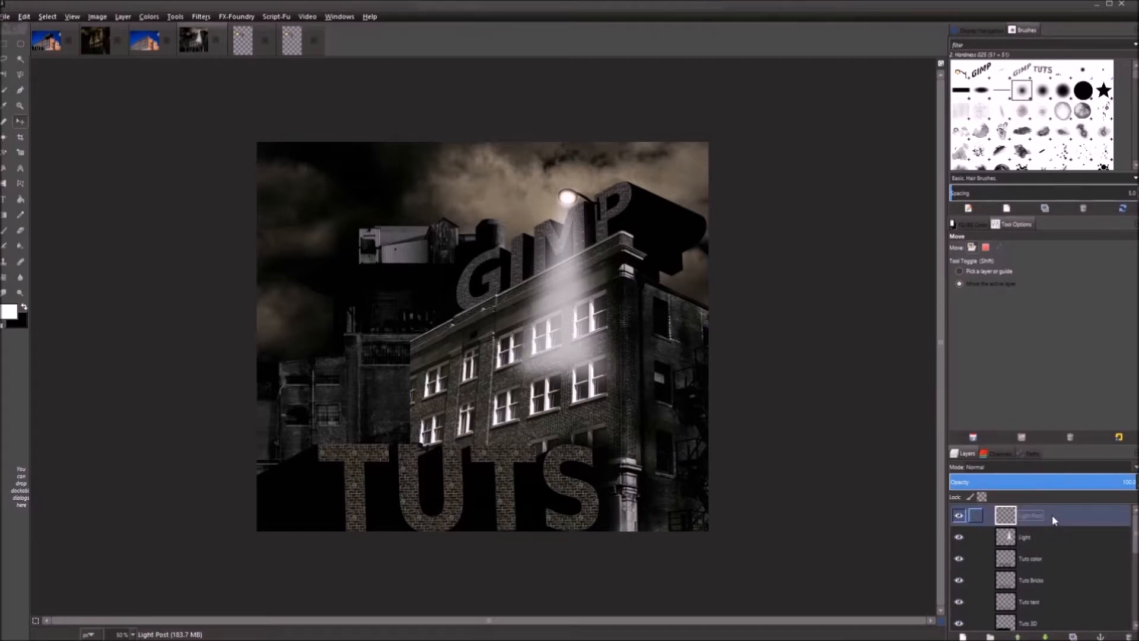
{"action": "key", "text": "shift+ctrl+d"}
{"action": "key", "text": "shift+ctrl+d"}
{"action": "left_click", "coordinate": [1038, 581]}
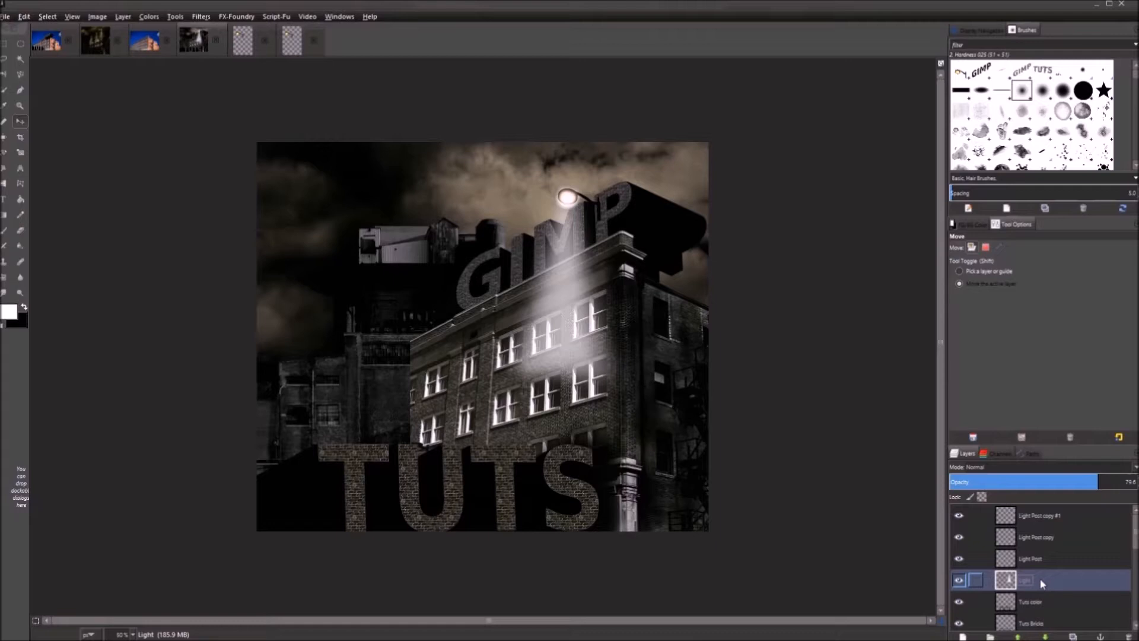
{"action": "key", "text": "shift+ctrl+d"}
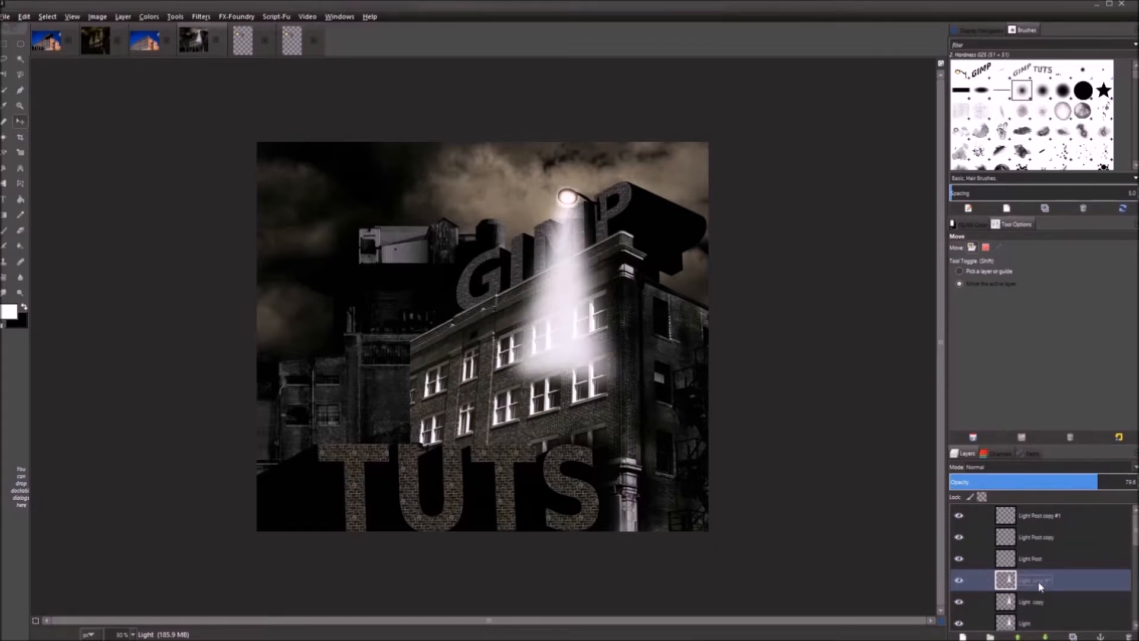
{"action": "key", "text": "shift+ctrl+d"}
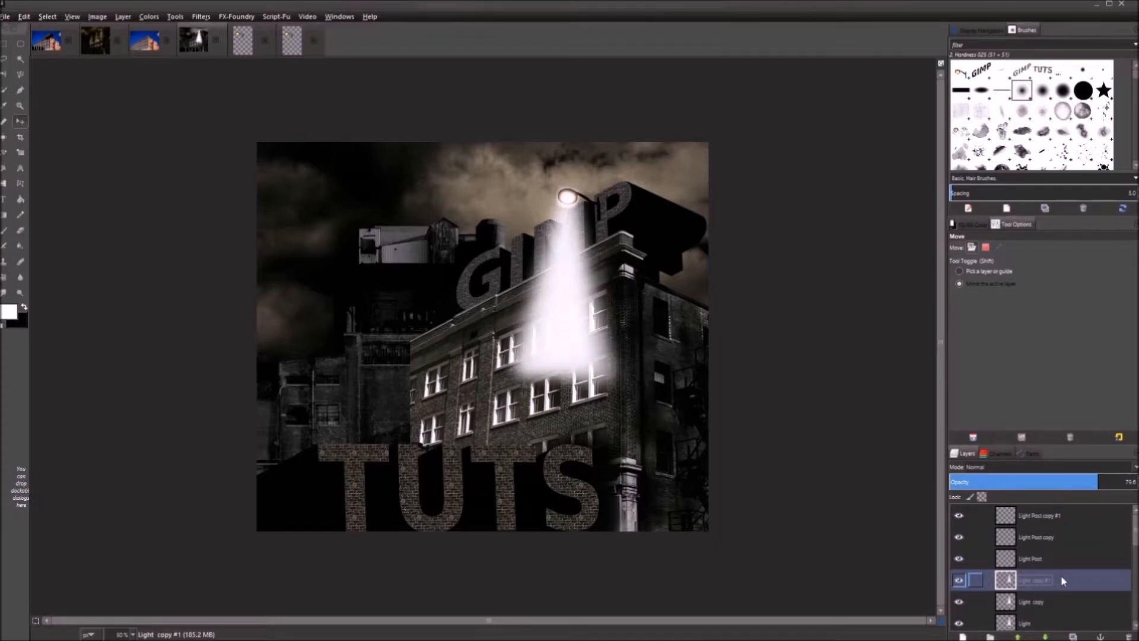
Reorder the two Light copies so that each one sits directly below its matching Light Post copy
{"action": "left_click", "coordinate": [1024, 636]}
{"action": "left_click", "coordinate": [1024, 636]}
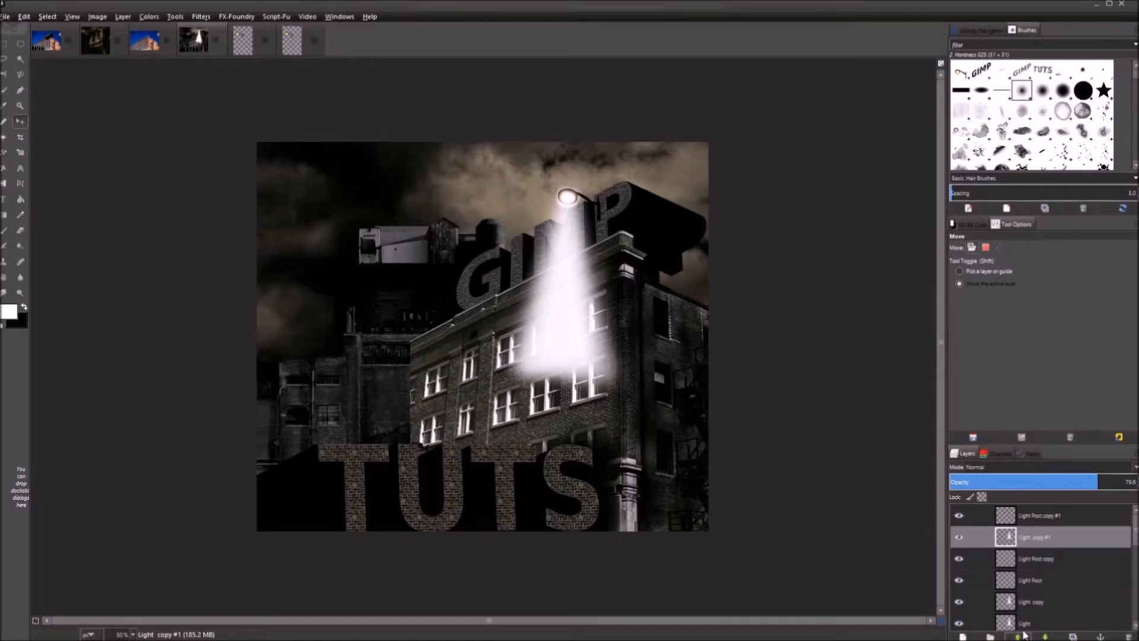
{"action": "left_click", "coordinate": [1038, 561]}
{"action": "left_click", "coordinate": [1031, 602]}
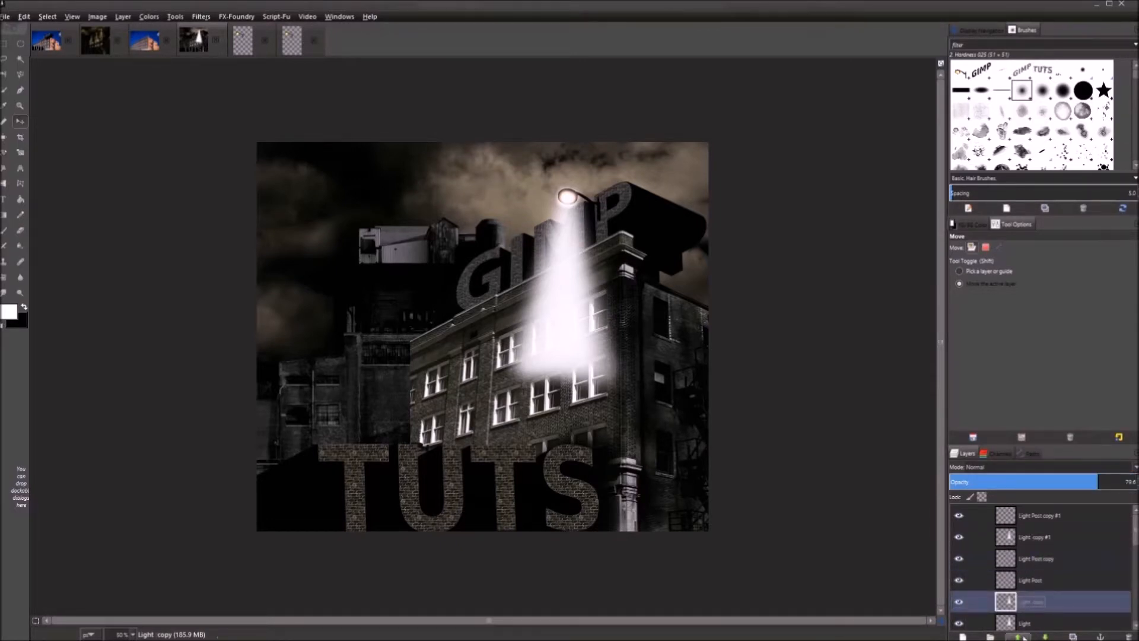
{"action": "left_click", "coordinate": [1024, 636]}
Move Light Post copy #1 and Light copy #1 down along the roofline to form a lamp left of the G
{"action": "left_click", "coordinate": [1043, 520]}
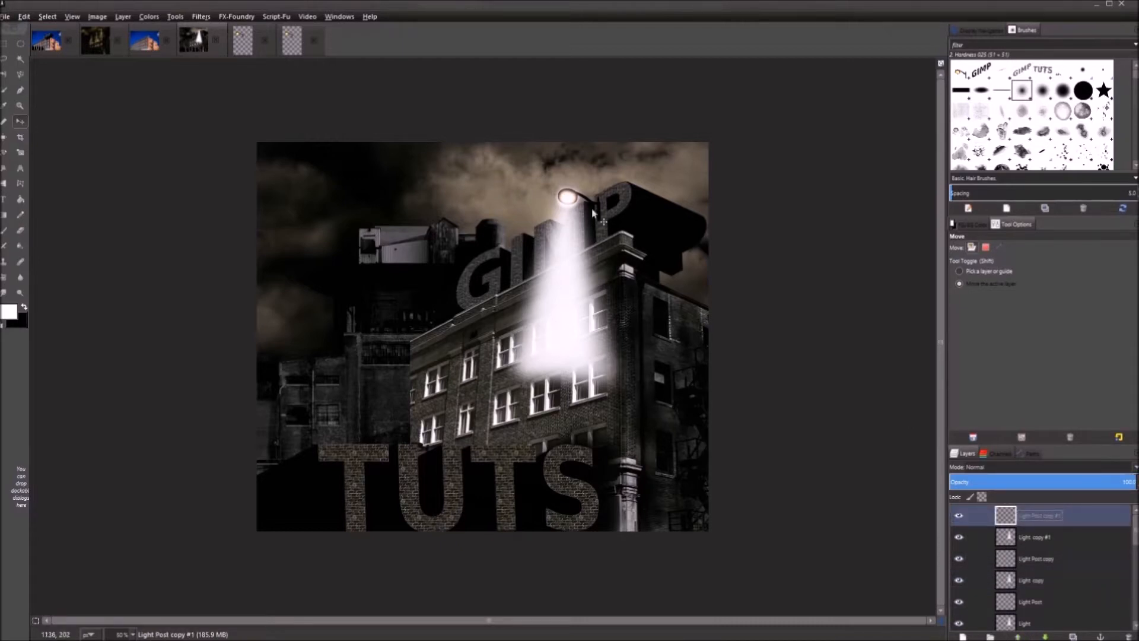
{"action": "left_click_drag", "start_coordinate": [599, 212], "coordinate": [463, 288]}
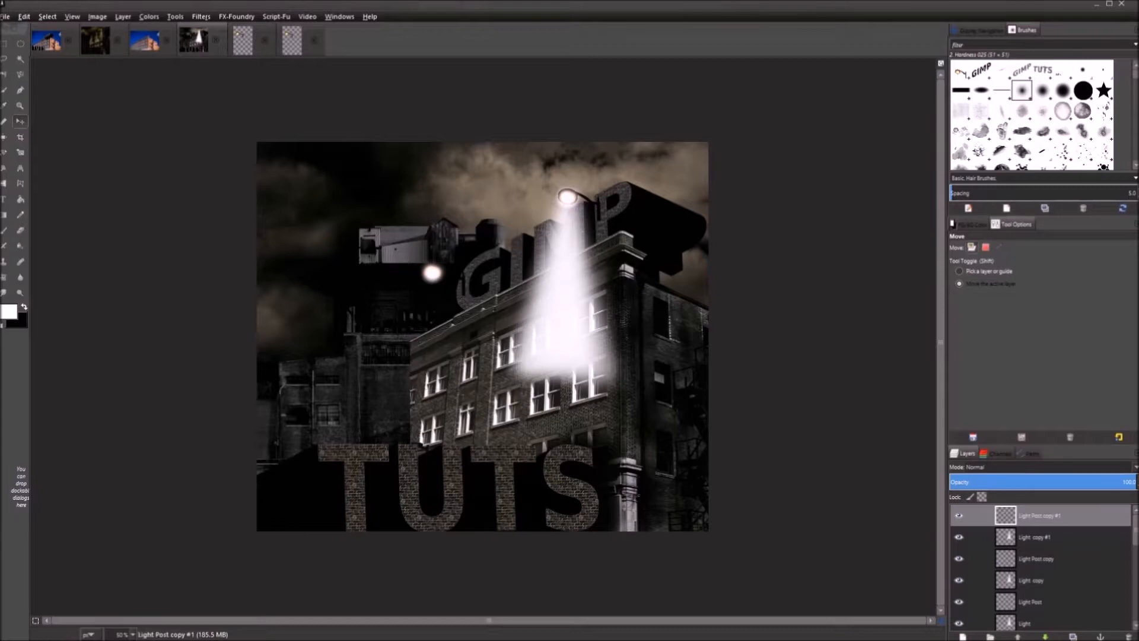
{"action": "key", "text": "Page_Down"}
{"action": "left_click_drag", "start_coordinate": [569, 270], "coordinate": [437, 348]}
Move Light Post copy and Light copy to form a middle lamp between the other two, above the G
{"action": "left_click", "coordinate": [1050, 559]}
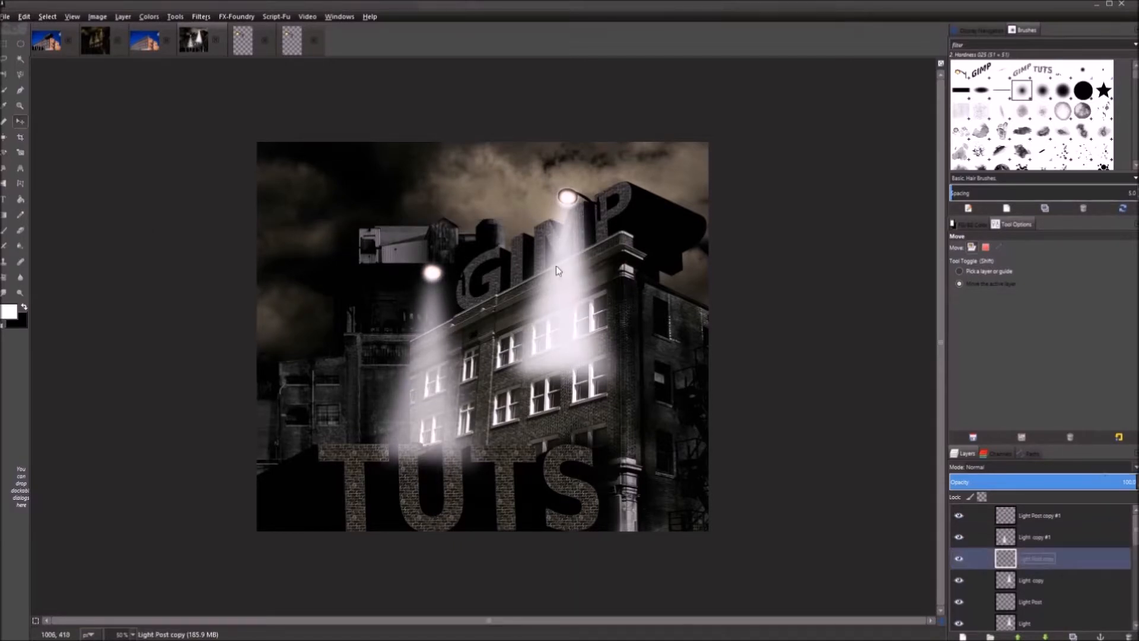
{"action": "left_click_drag", "start_coordinate": [587, 221], "coordinate": [489, 330]}
{"action": "left_click", "coordinate": [1051, 576]}
{"action": "left_click_drag", "start_coordinate": [490, 333], "coordinate": [484, 337]}
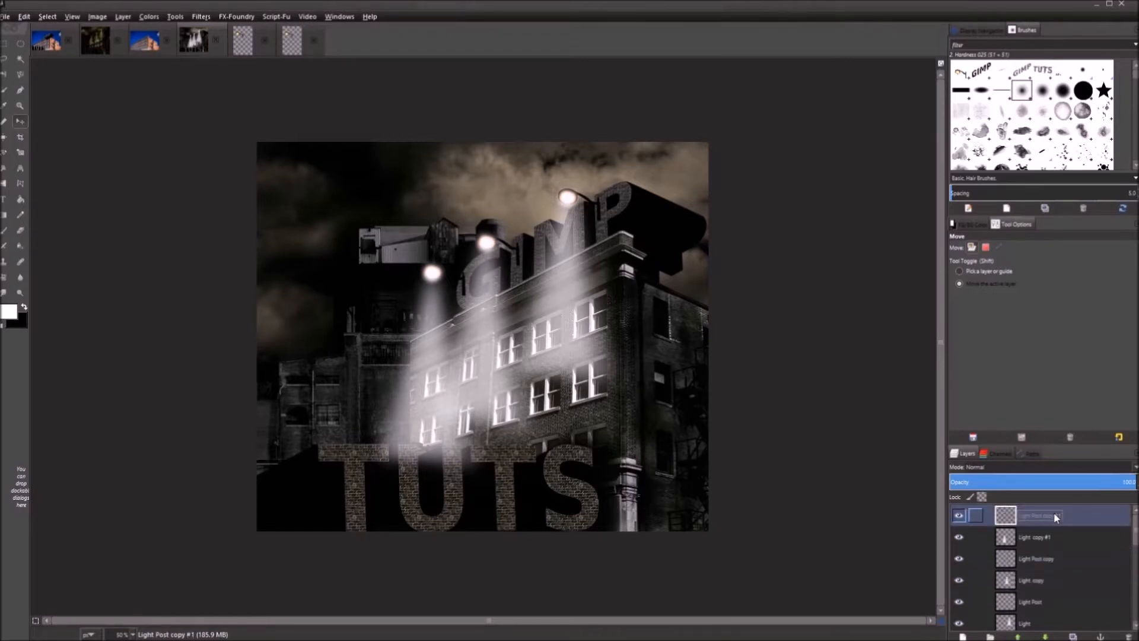
Scale Light Post copy #1 down to about 306 × 456 px and move it back over the top of its beam
{"action": "left_click", "coordinate": [1062, 537]}
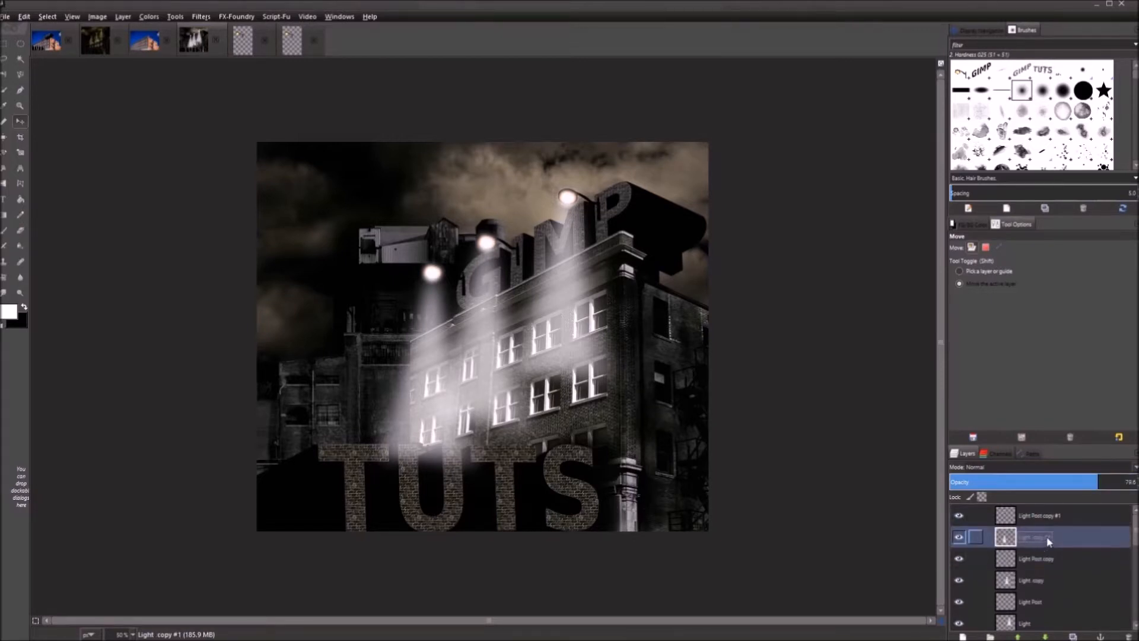
{"action": "left_click", "coordinate": [985, 515]}
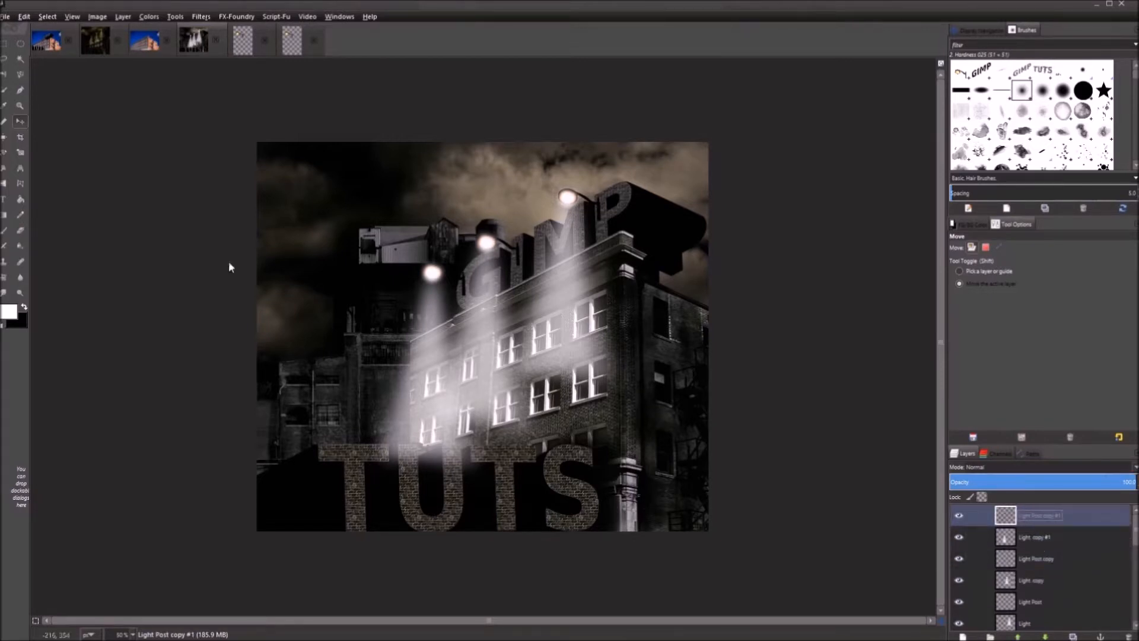
{"action": "key", "text": "shift+s"}
{"action": "left_click", "coordinate": [445, 268]}
{"action": "left_click_drag", "start_coordinate": [417, 233], "coordinate": [446, 257]}
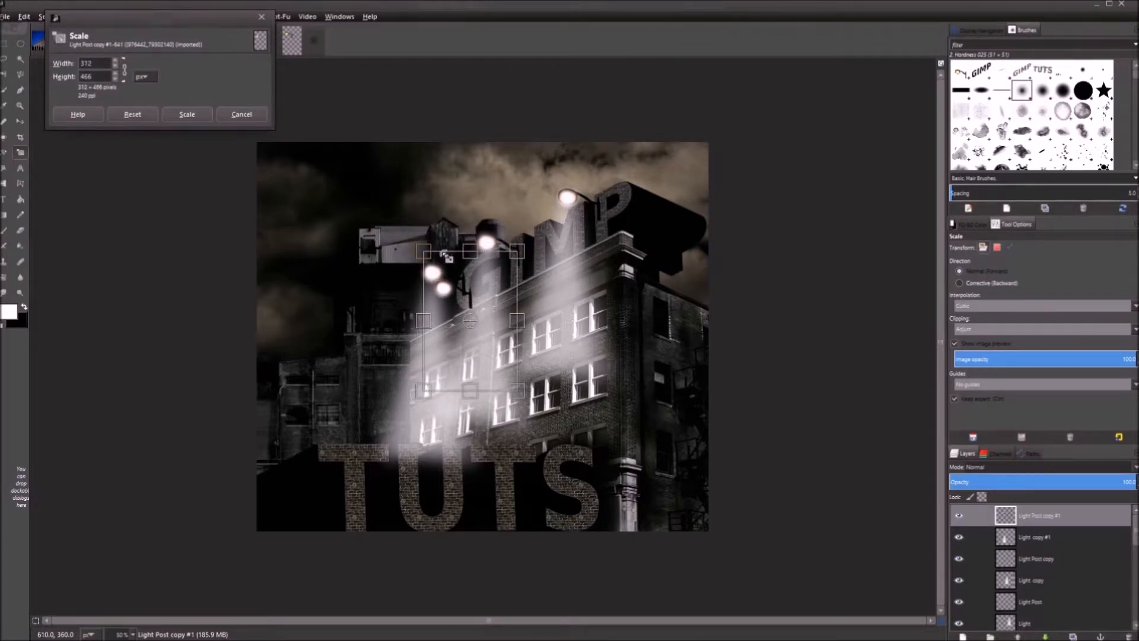
{"action": "left_click", "coordinate": [187, 114]}
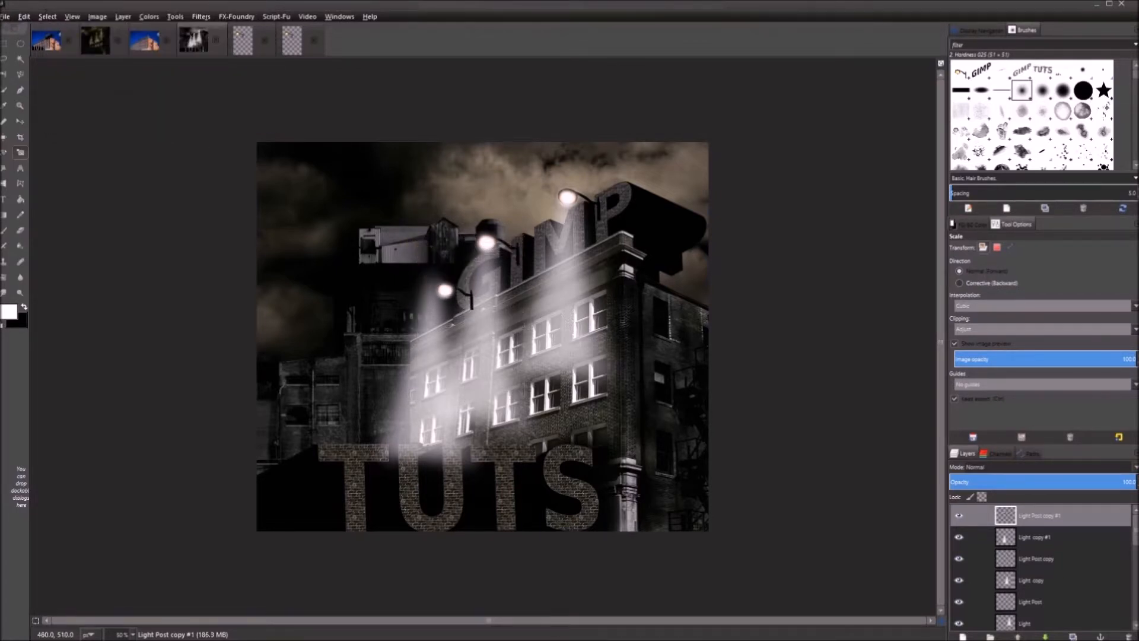
{"action": "key", "text": "m"}
{"action": "left_click_drag", "start_coordinate": [468, 314], "coordinate": [457, 301]}
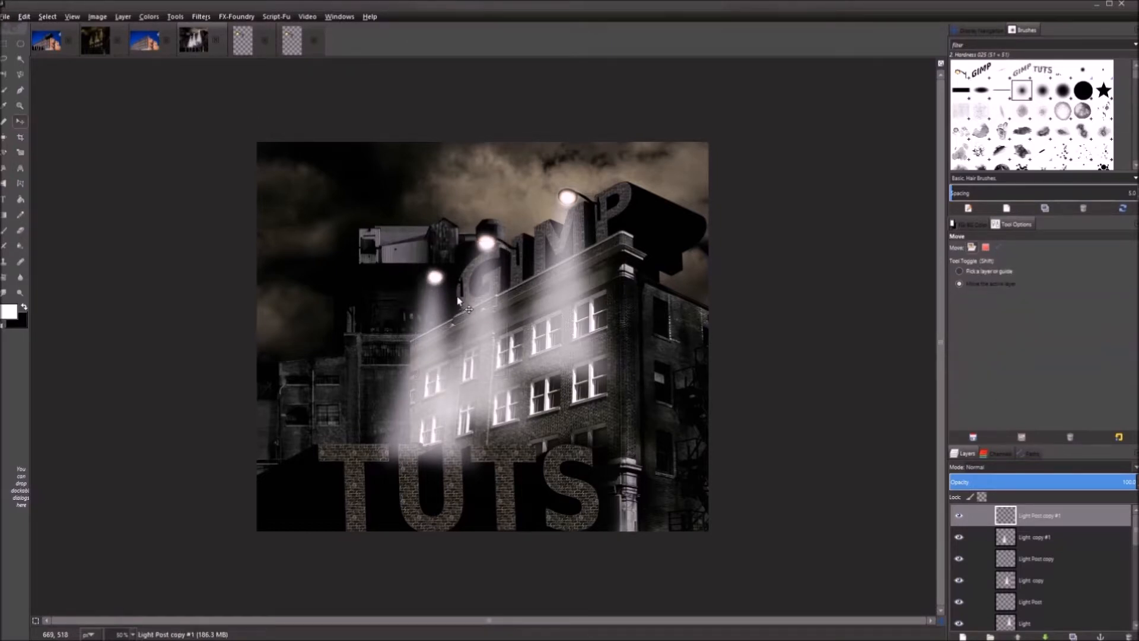
Scale Light Post copy #1 down slightly more and move it up and left to realign it with its beam
{"action": "key", "text": "shift+s"}
{"action": "left_click", "coordinate": [457, 301]}
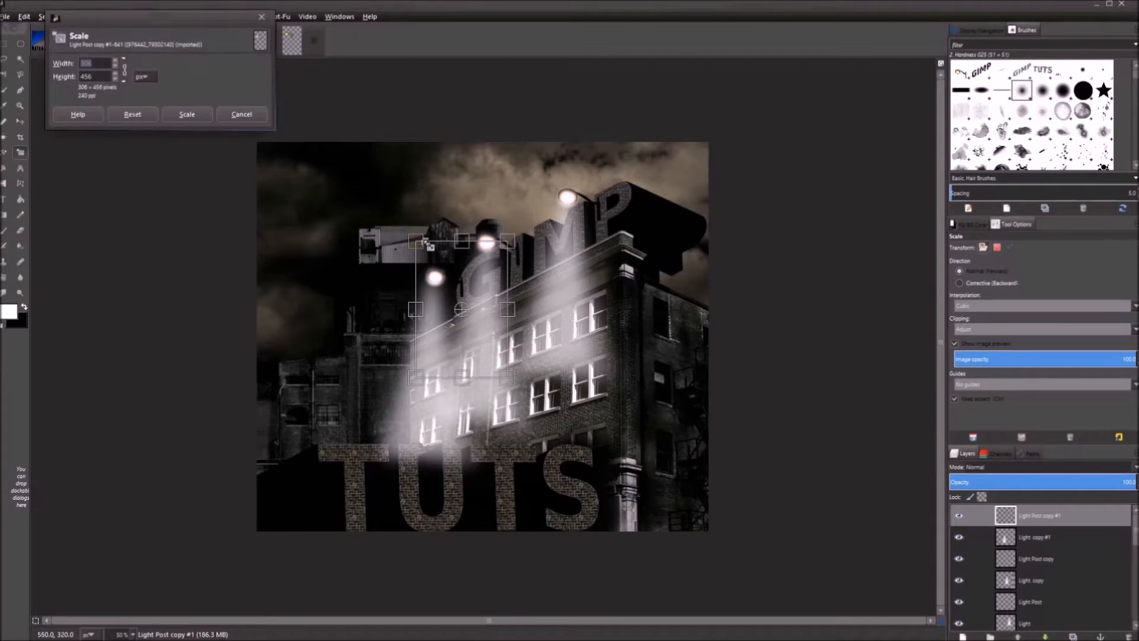
{"action": "left_click_drag", "start_coordinate": [443, 255], "coordinate": [450, 259]}
{"action": "key", "text": "Return"}
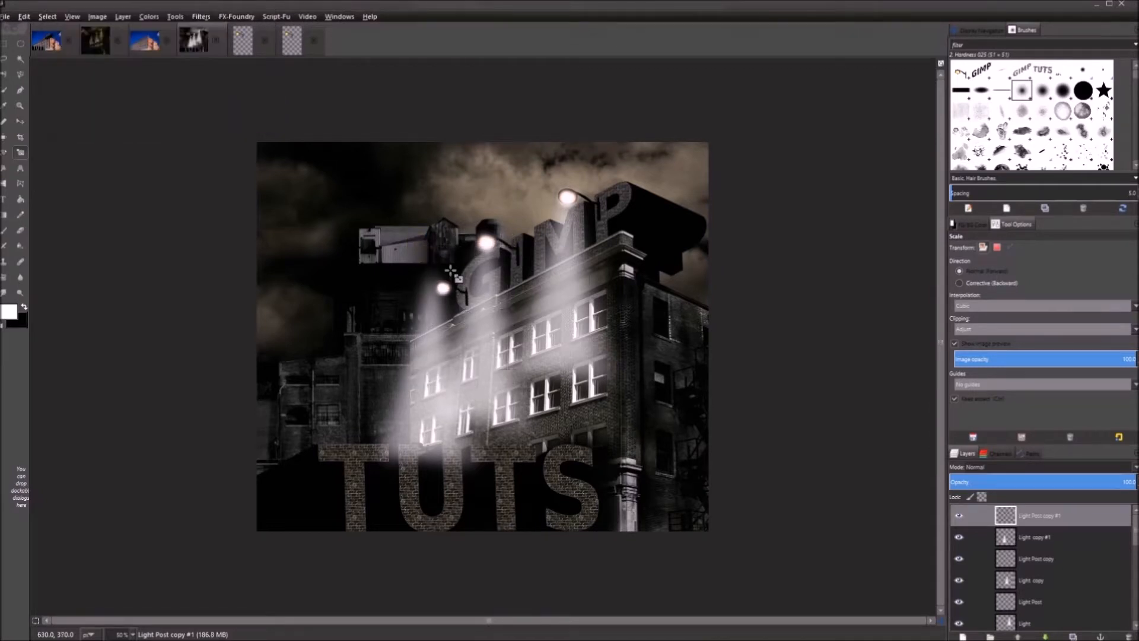
{"action": "key", "text": "m"}
{"action": "left_click_drag", "start_coordinate": [469, 308], "coordinate": [463, 298]}
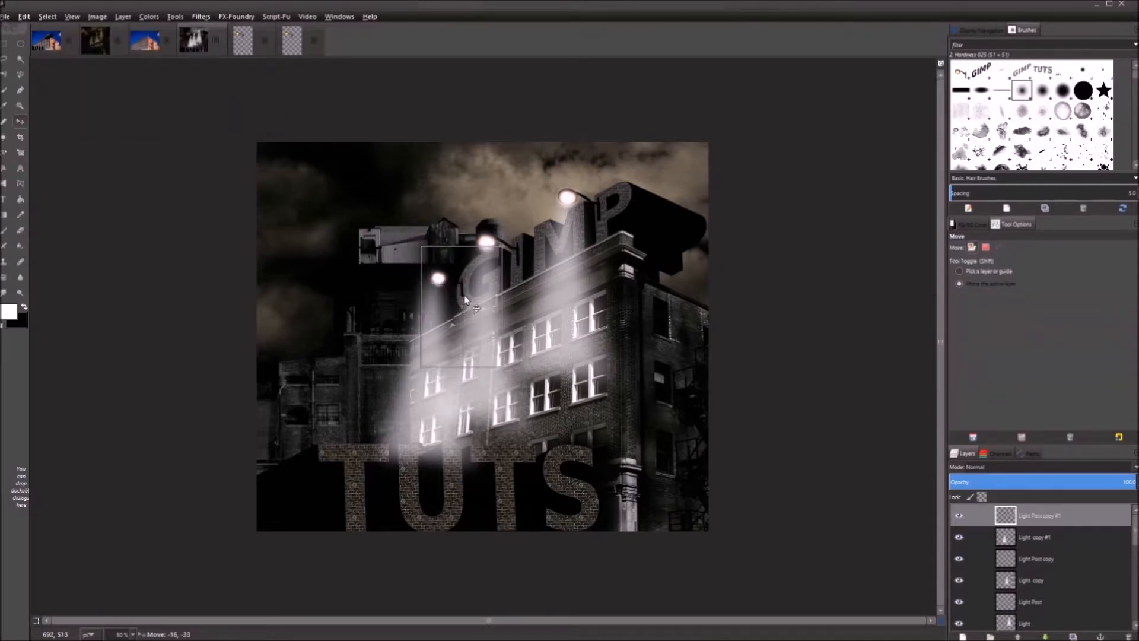
Scale the Light copy #1 beam down to about 1281 px wide and move it up under the leftmost lamp
{"action": "left_click", "coordinate": [1033, 540]}
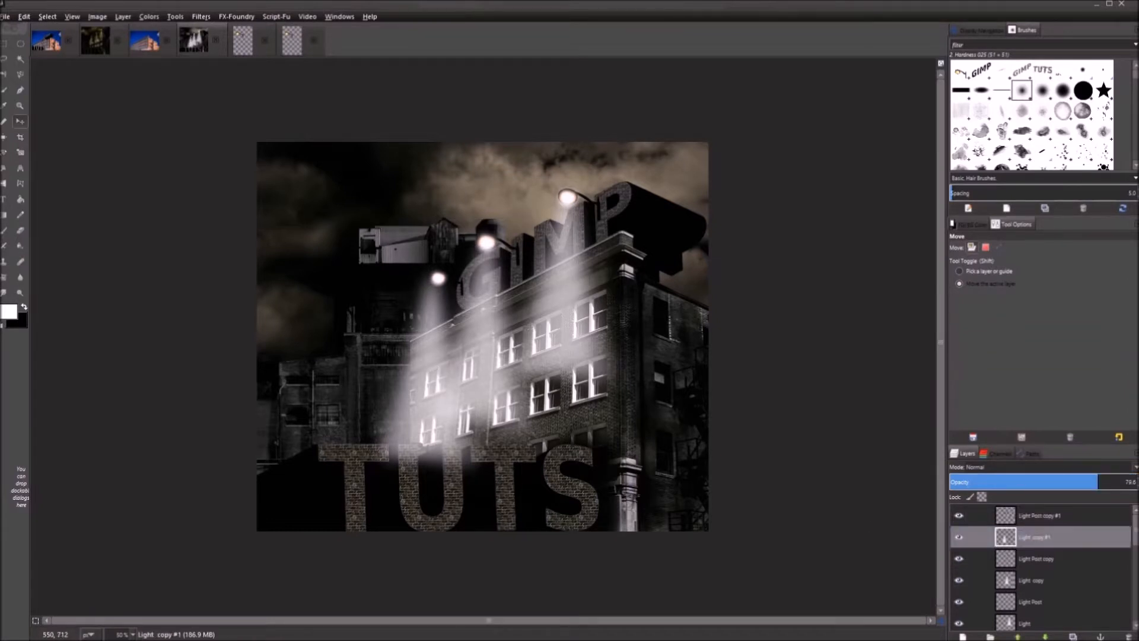
{"action": "key", "text": "shift+s"}
{"action": "left_click", "coordinate": [421, 354]}
{"action": "left_click_drag", "start_coordinate": [129, 225], "coordinate": [215, 284]}
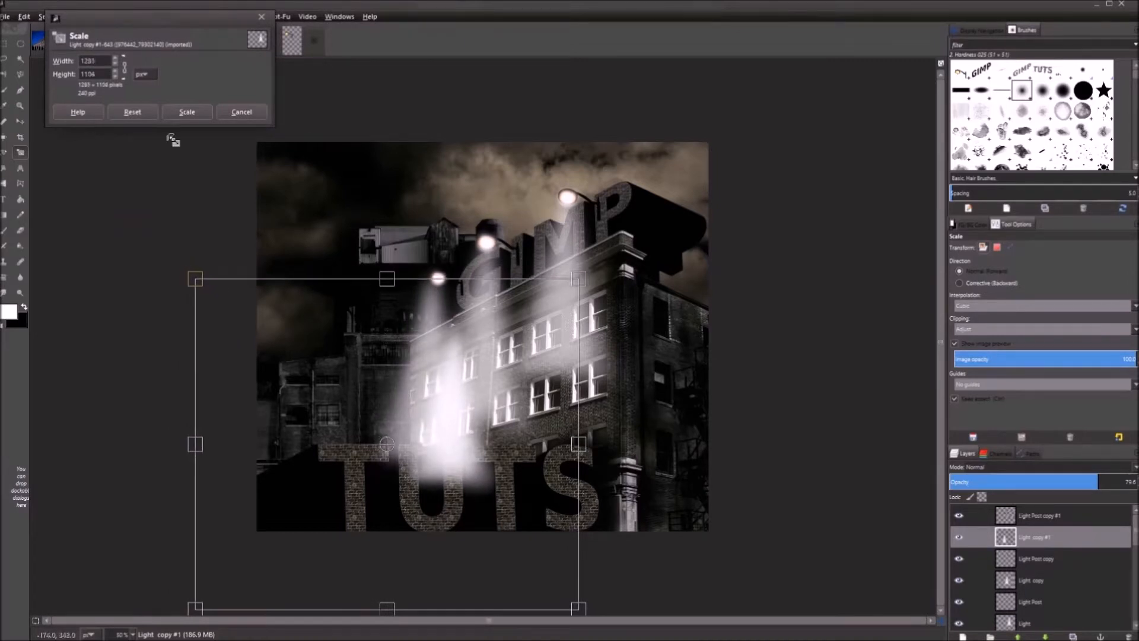
{"action": "left_click", "coordinate": [189, 112]}
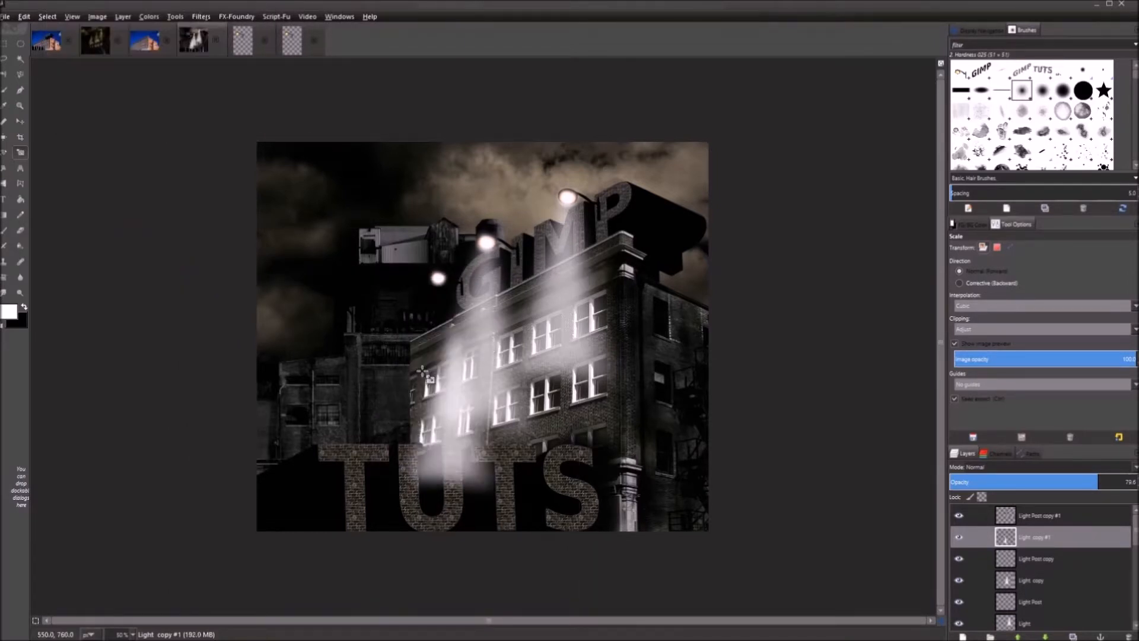
{"action": "key", "text": "m"}
{"action": "left_click_drag", "start_coordinate": [448, 402], "coordinate": [434, 362]}
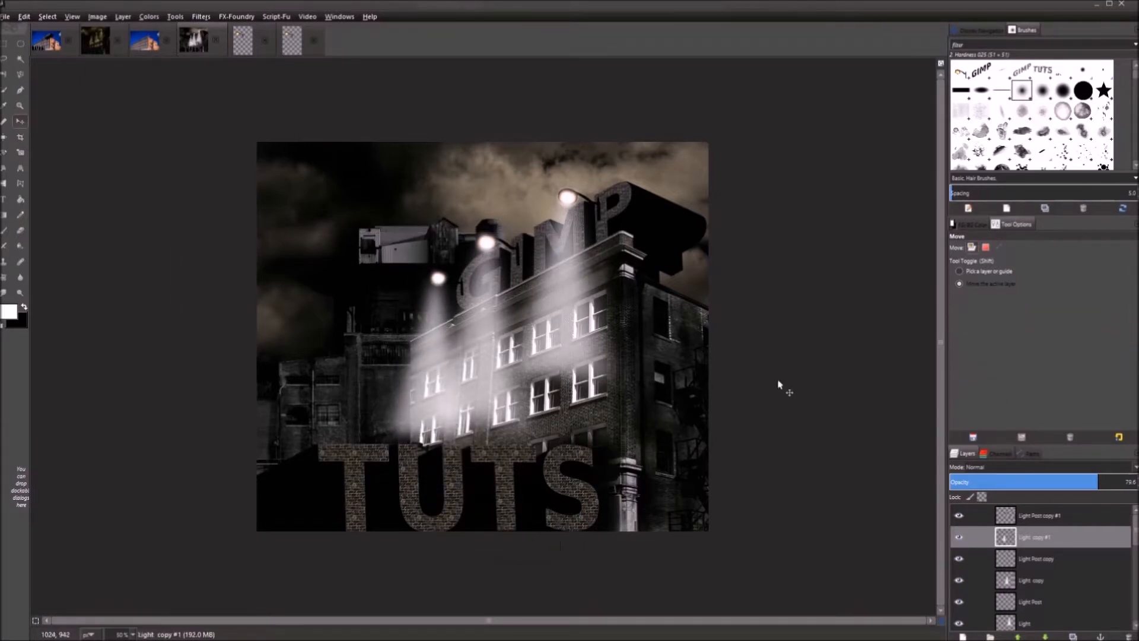
Scale Light Post copy to about 299 × 446 px and move it back to the top of the middle beam
{"action": "left_click", "coordinate": [1047, 564]}
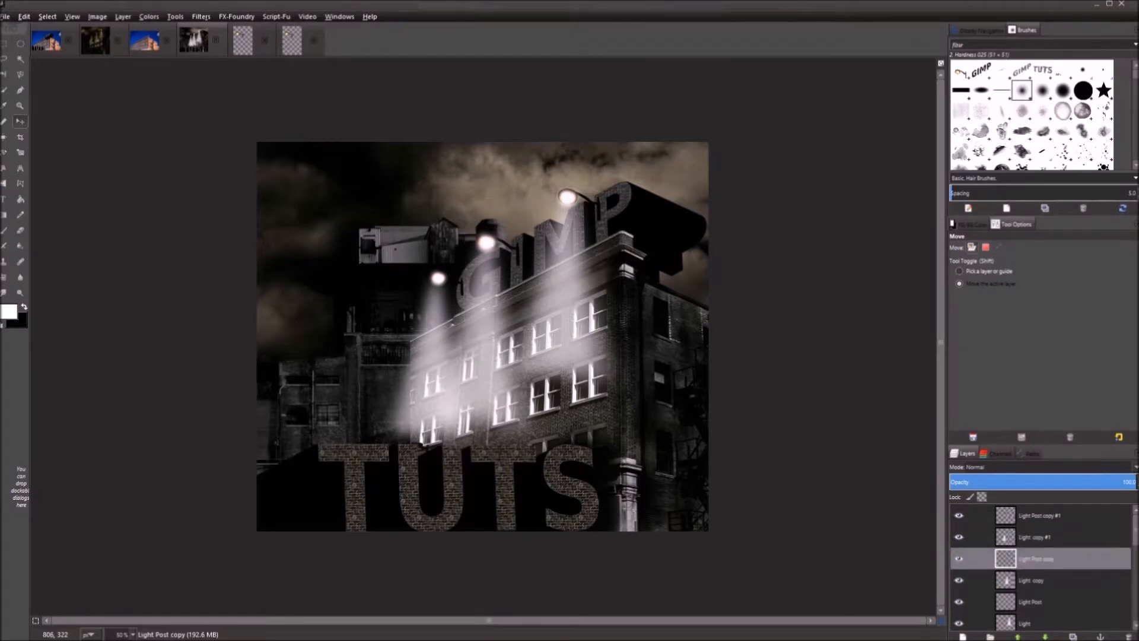
{"action": "key", "text": "shift"}
{"action": "key", "text": "shift+s"}
{"action": "left_click", "coordinate": [505, 248]}
{"action": "left_click_drag", "start_coordinate": [494, 223], "coordinate": [504, 235]}
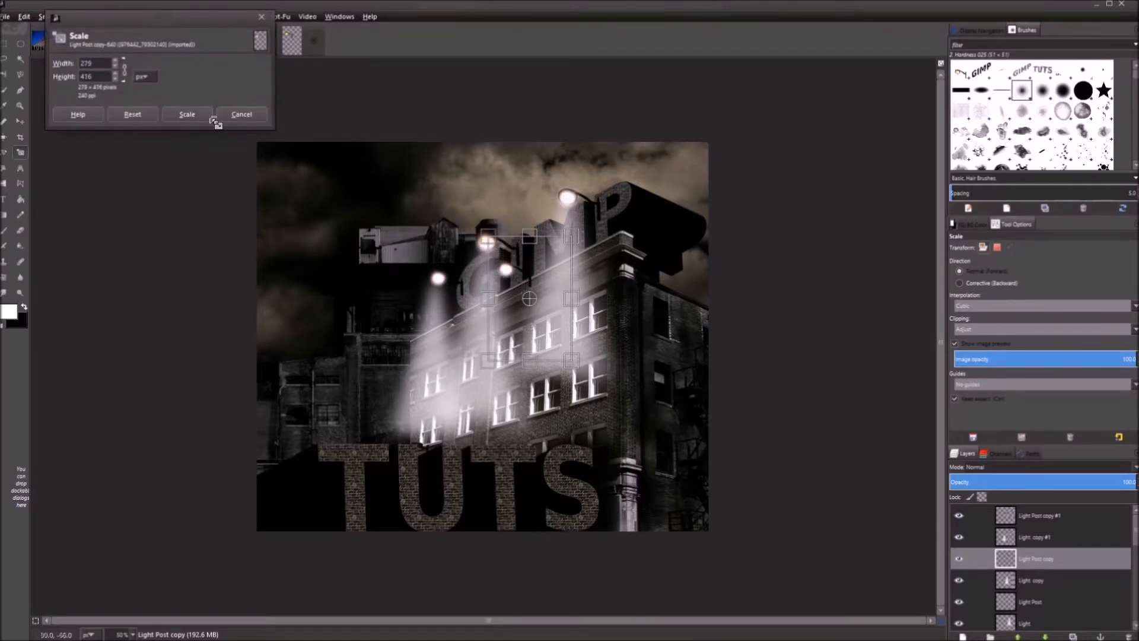
{"action": "left_click_drag", "start_coordinate": [487, 233], "coordinate": [484, 228]}
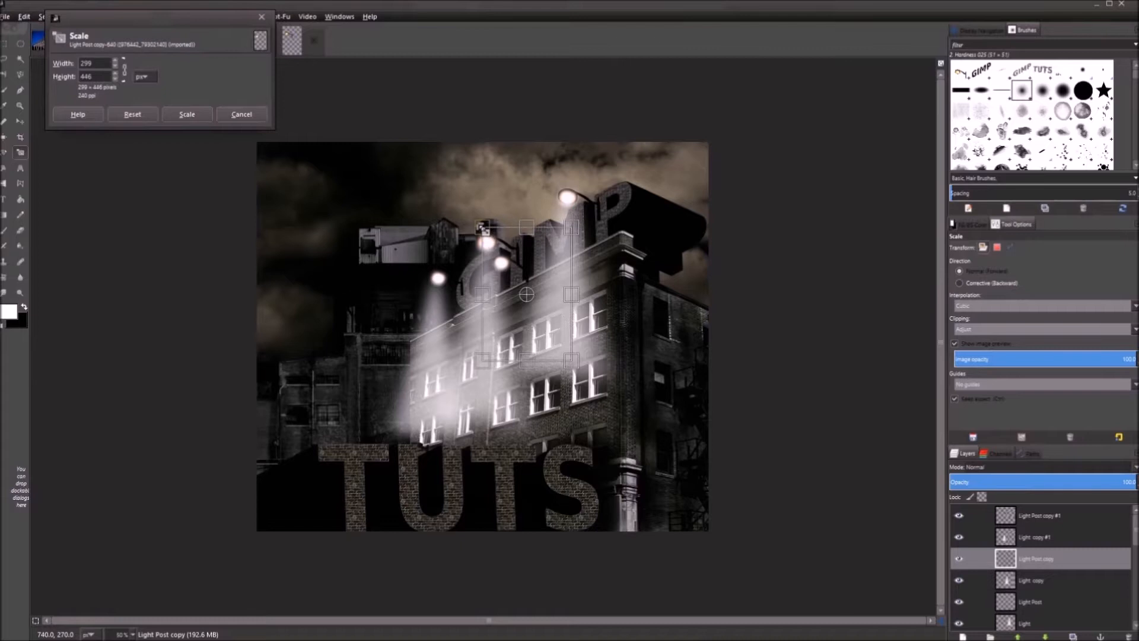
{"action": "left_click", "coordinate": [188, 115]}
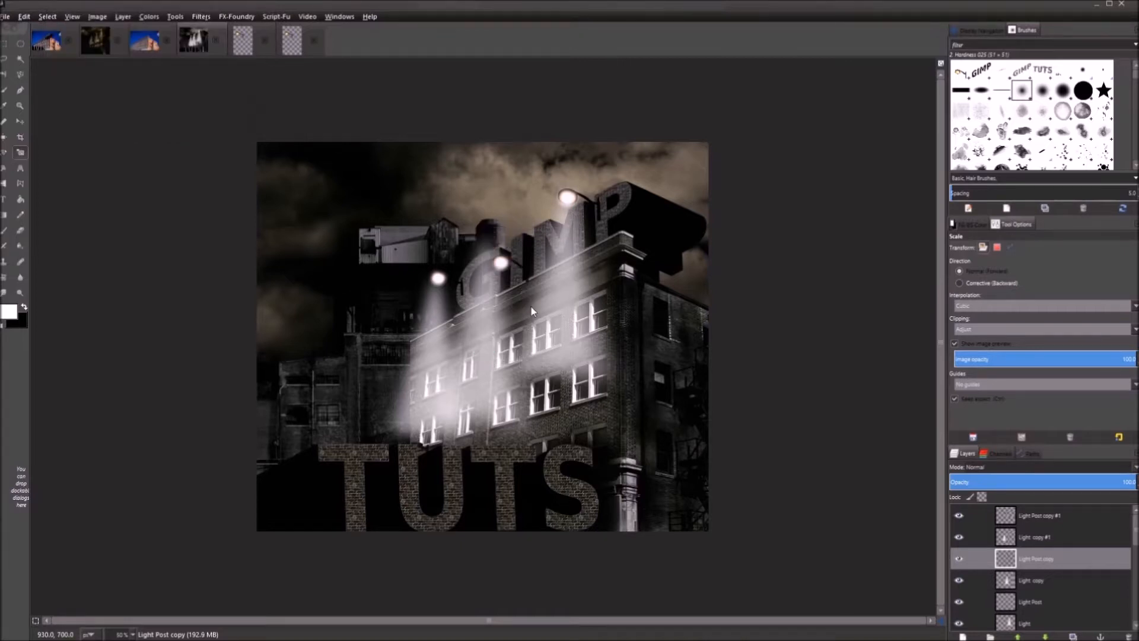
{"action": "key", "text": "m"}
{"action": "left_click_drag", "start_coordinate": [525, 289], "coordinate": [513, 267]}
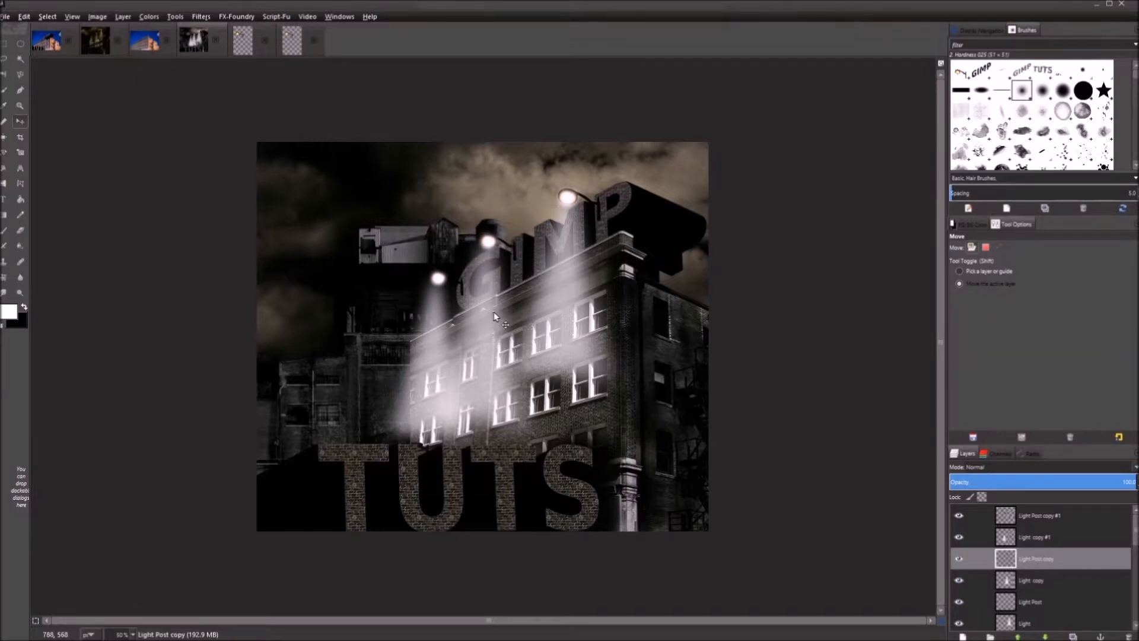
Scale the Light copy beam down slightly and move it up and left under the middle lamp
{"action": "left_click", "coordinate": [1031, 580]}
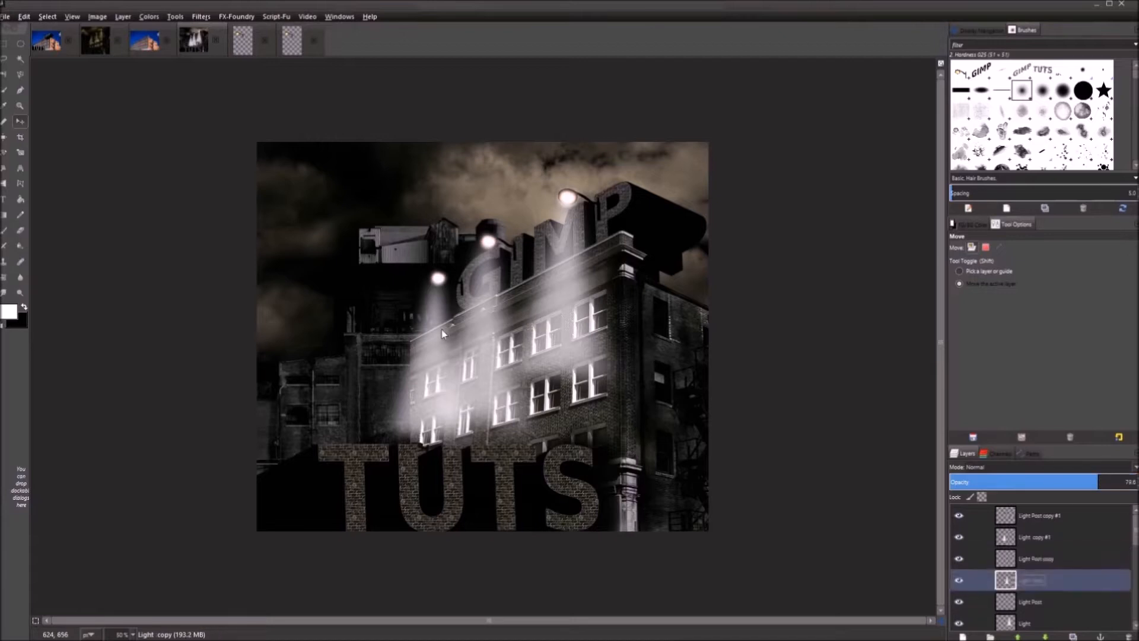
{"action": "key", "text": "shift+t"}
{"action": "left_click", "coordinate": [476, 334]}
{"action": "left_click_drag", "start_coordinate": [182, 185], "coordinate": [232, 228]}
{"action": "left_click", "coordinate": [185, 112]}
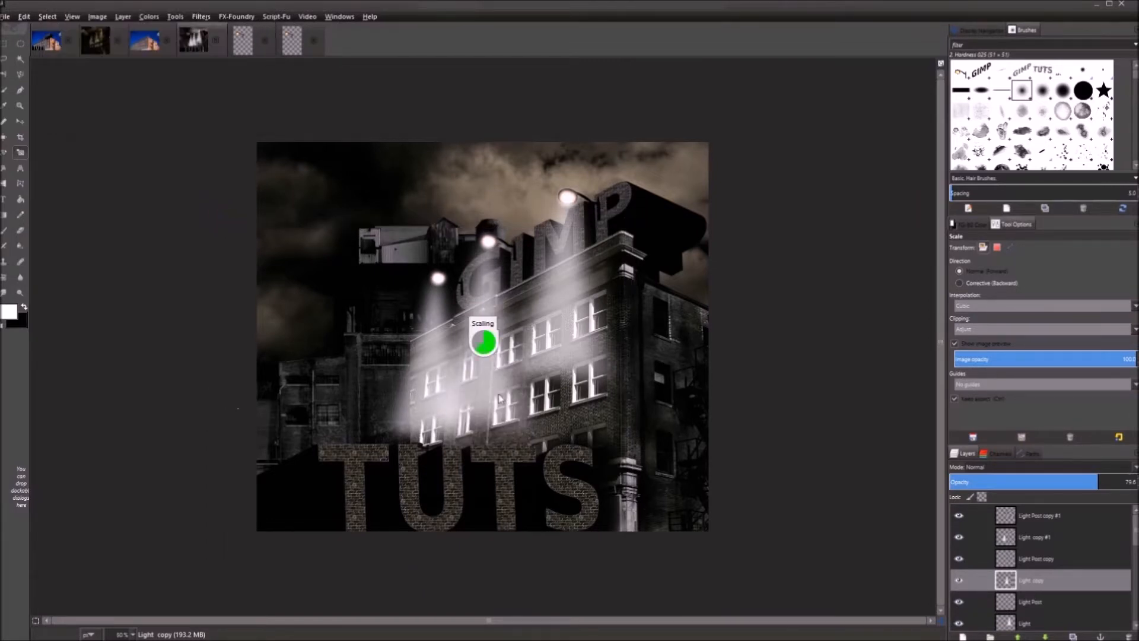
{"action": "key", "text": "m"}
{"action": "left_click_drag", "start_coordinate": [504, 385], "coordinate": [487, 348]}
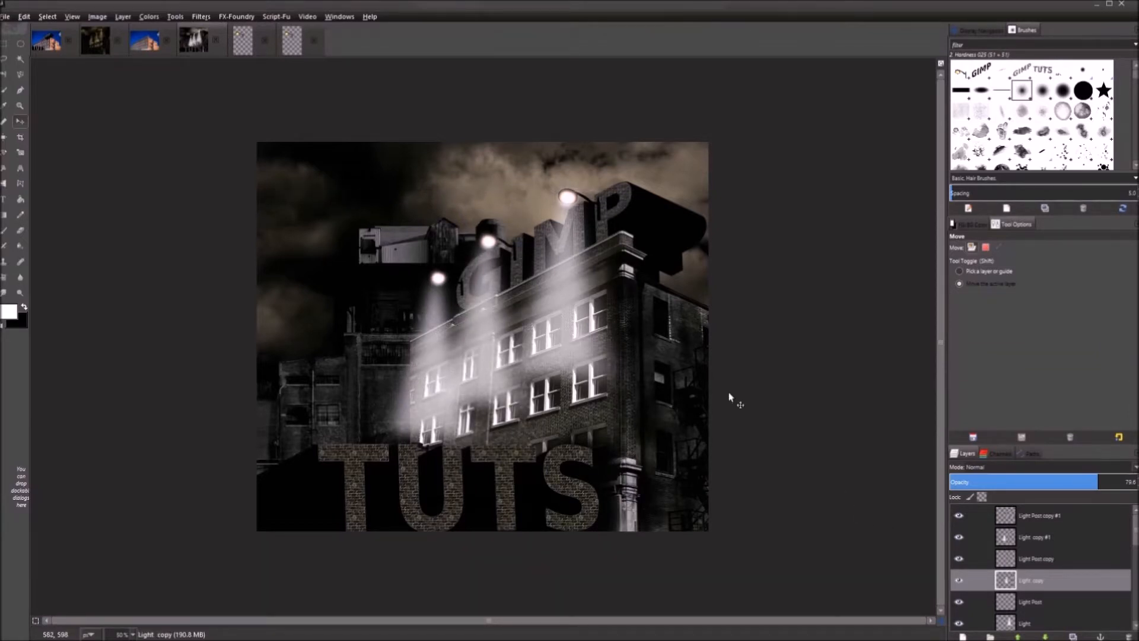
Scale the Light Post copy #1 lamp down to about 246 × 366 px
{"action": "left_click", "coordinate": [976, 515]}
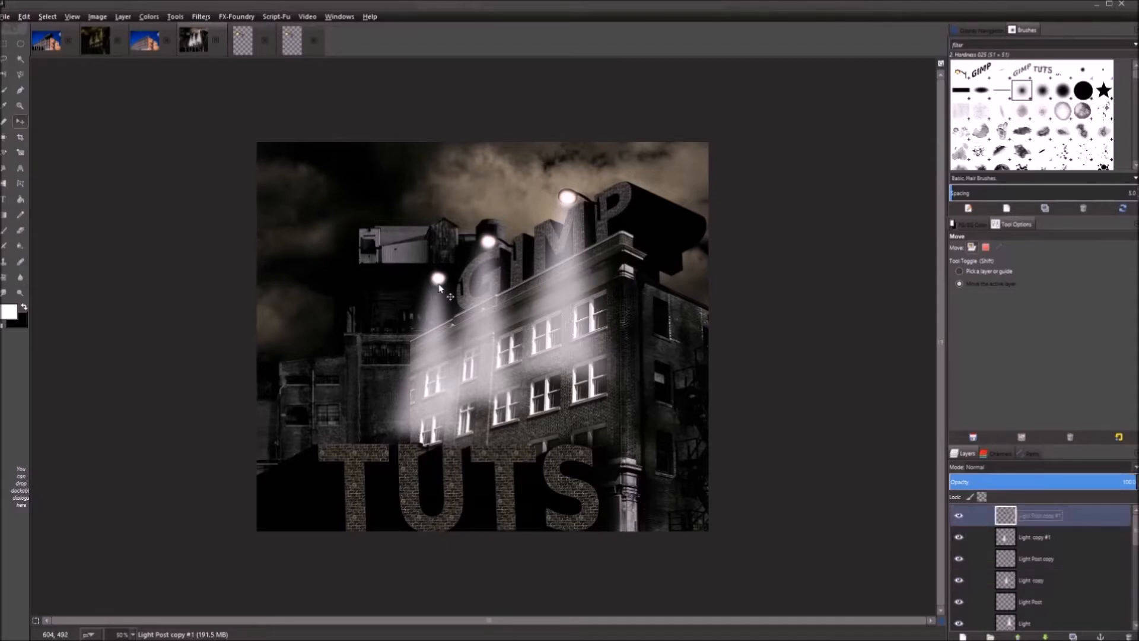
{"action": "key", "text": "shift+s"}
{"action": "left_click", "coordinate": [443, 285]}
{"action": "left_click_drag", "start_coordinate": [429, 255], "coordinate": [448, 266]}
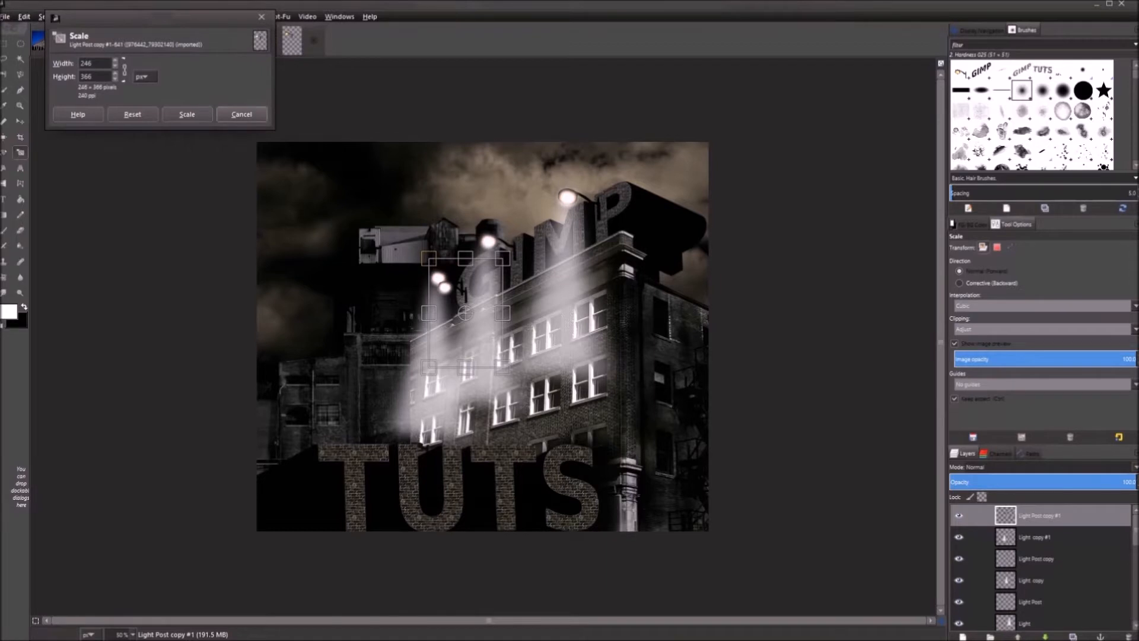
{"action": "key", "text": "Return"}
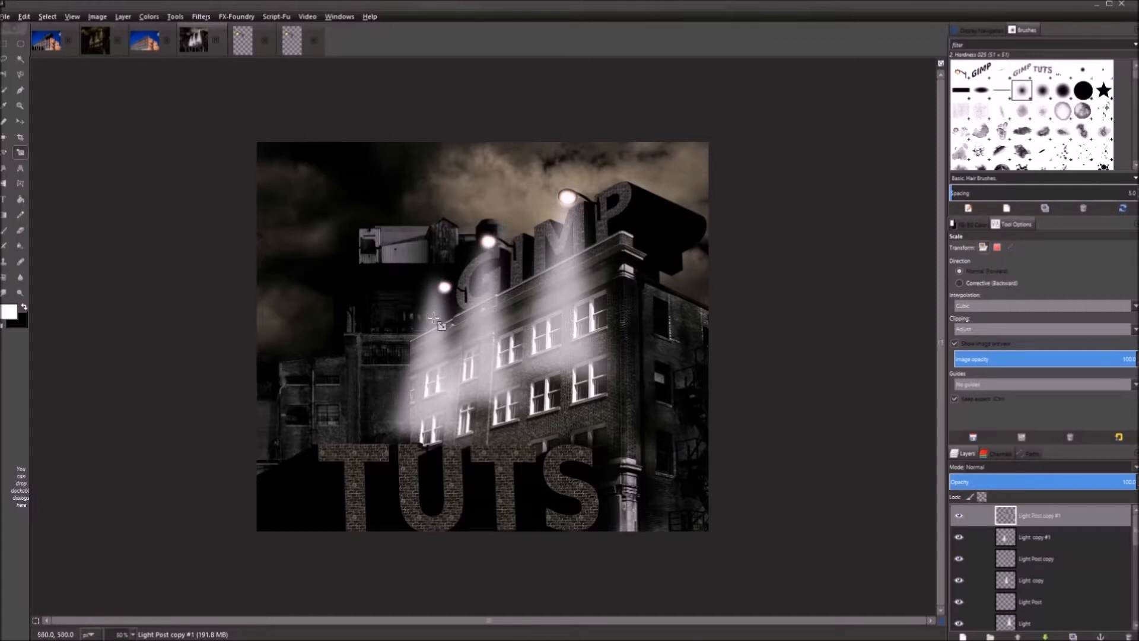
Scale Light Post copy #1 down a little more and move it up and left to the top of the leftmost beam
{"action": "left_click", "coordinate": [454, 293]}
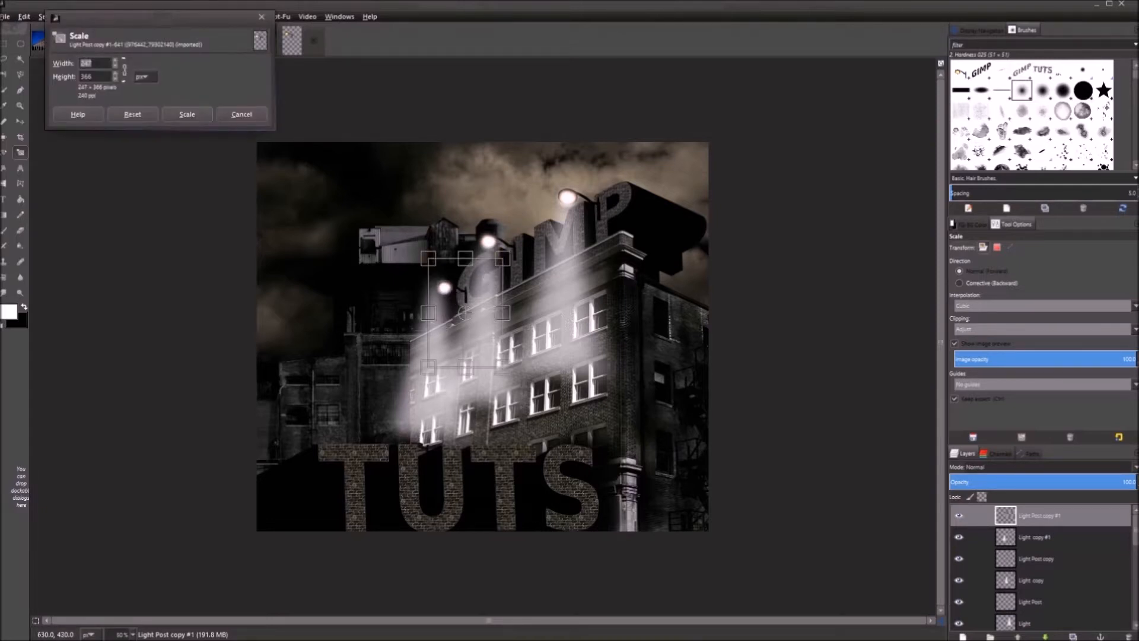
{"action": "left_click_drag", "start_coordinate": [439, 261], "coordinate": [452, 271]}
{"action": "left_click", "coordinate": [196, 119]}
{"action": "key", "text": "m"}
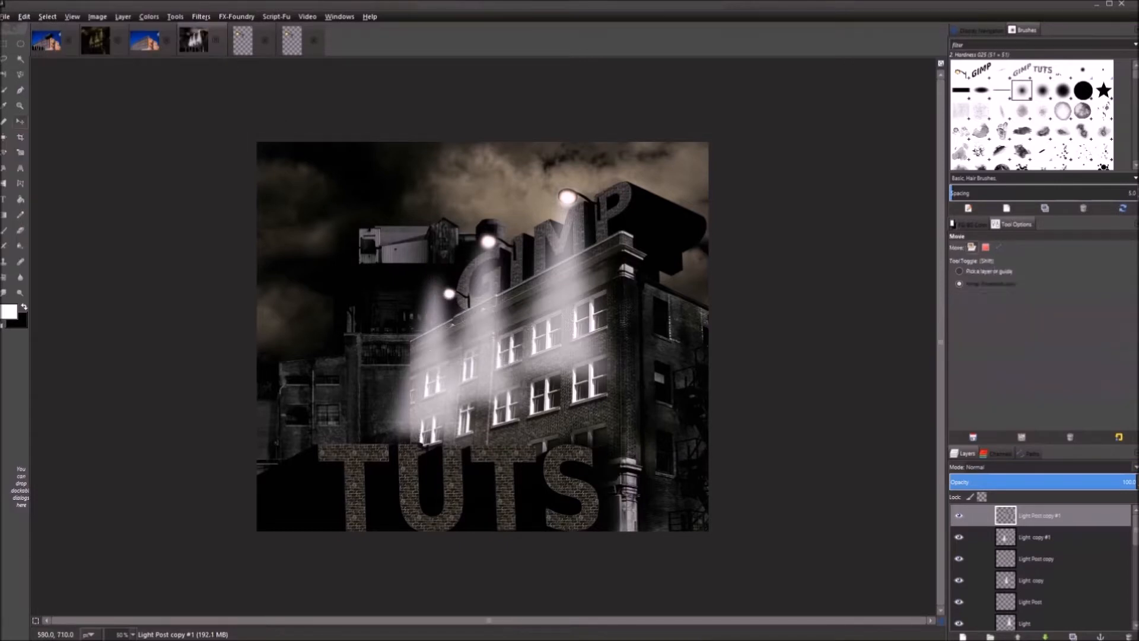
{"action": "left_click_drag", "start_coordinate": [472, 328], "coordinate": [462, 294]}
Scale the Light copy #1 beam down and move it up and left to start under the leftmost lamp
{"action": "left_click", "coordinate": [1071, 534]}
{"action": "key", "text": "shift+s"}
{"action": "left_click", "coordinate": [435, 351]}
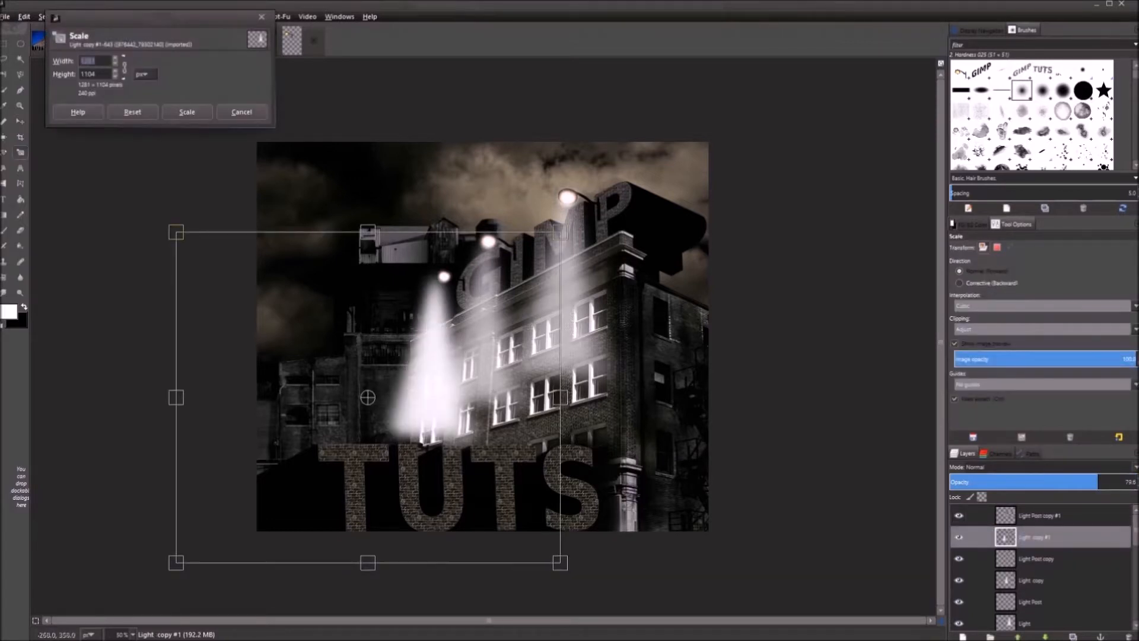
{"action": "left_click_drag", "start_coordinate": [184, 238], "coordinate": [261, 297]}
{"action": "left_click", "coordinate": [187, 112]}
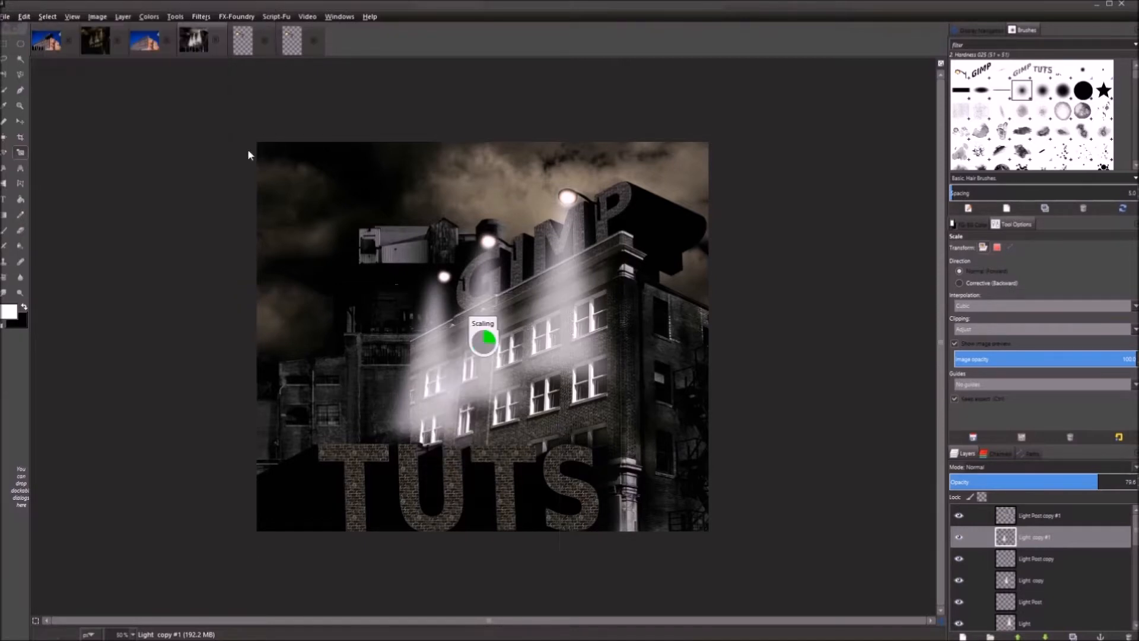
{"action": "key", "text": "m"}
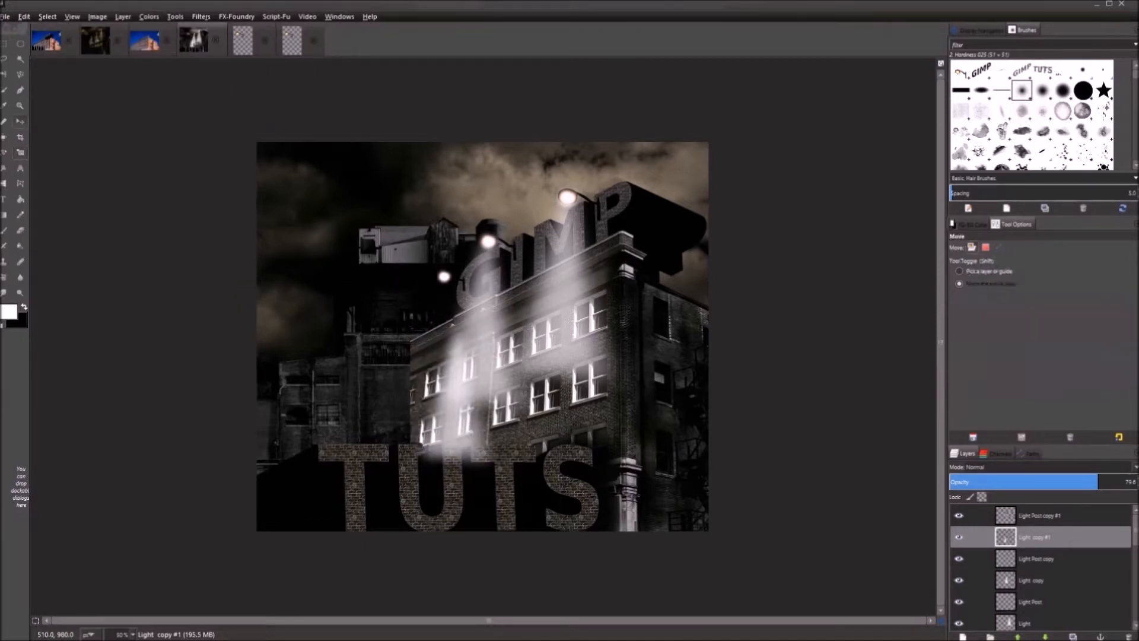
{"action": "left_click_drag", "start_coordinate": [424, 349], "coordinate": [413, 293]}
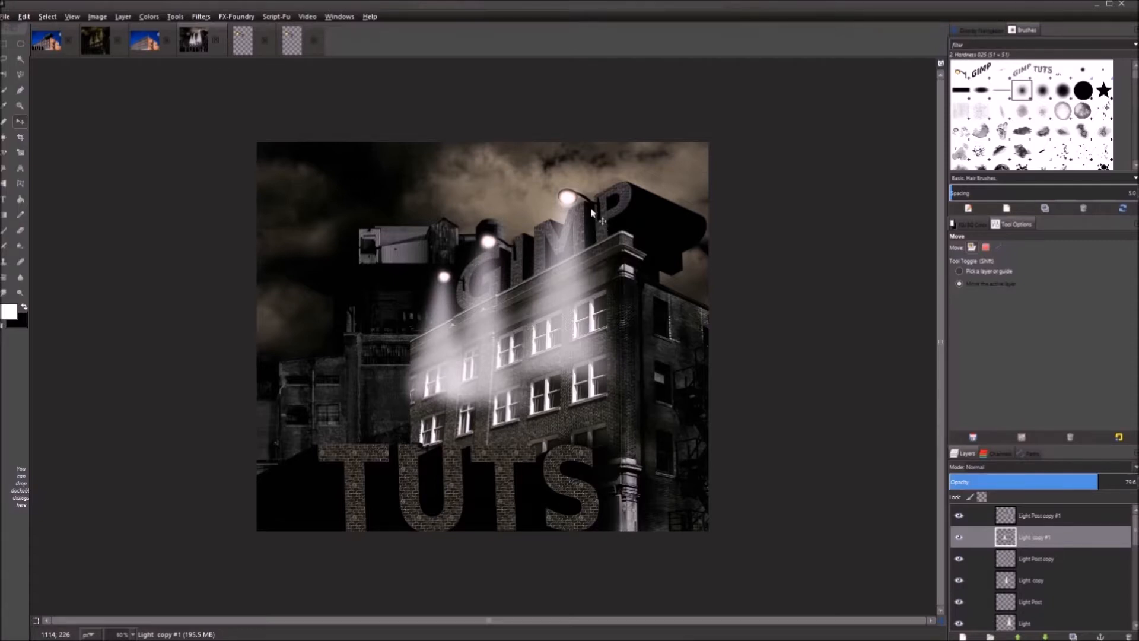
Enlarge the Light Post lamp to about 401 × 598 px and move it down and right to the top of the rightmost beam
{"action": "scroll", "coordinate": [1087, 569], "scroll_direction": "down", "scroll_amount": 2}
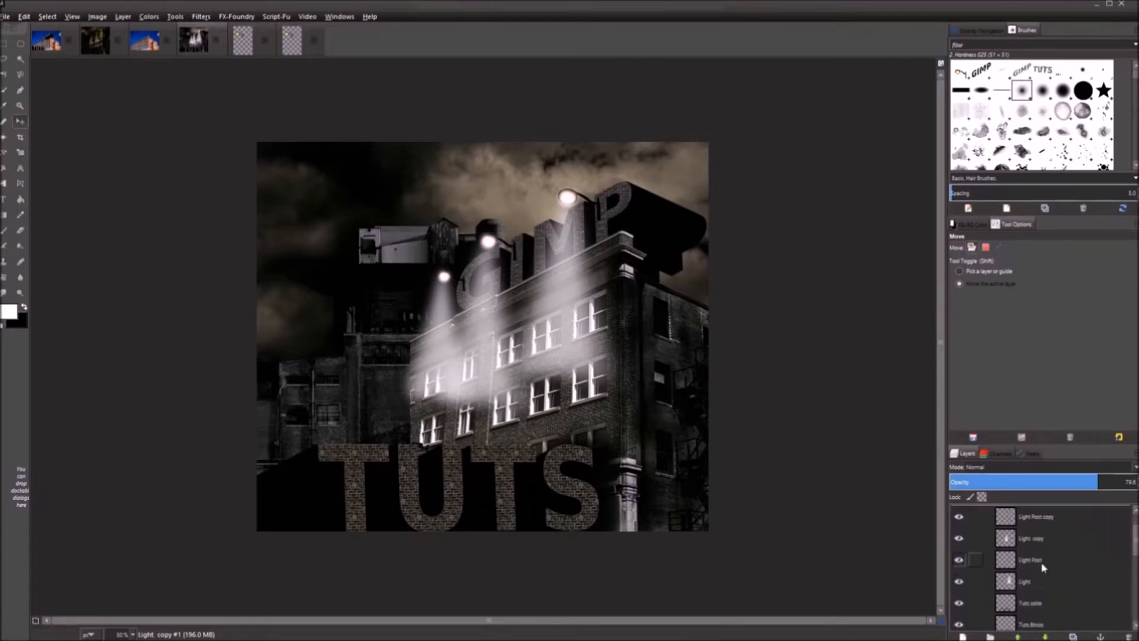
{"action": "left_click", "coordinate": [1041, 559]}
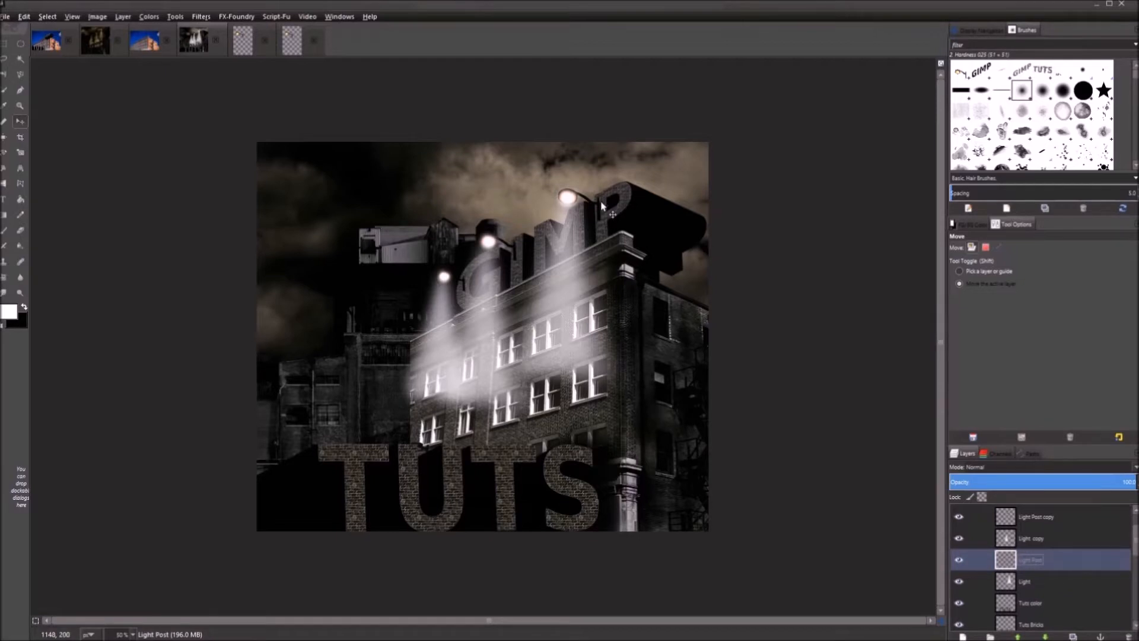
{"action": "key", "text": "shift+s"}
{"action": "left_click", "coordinate": [603, 206]}
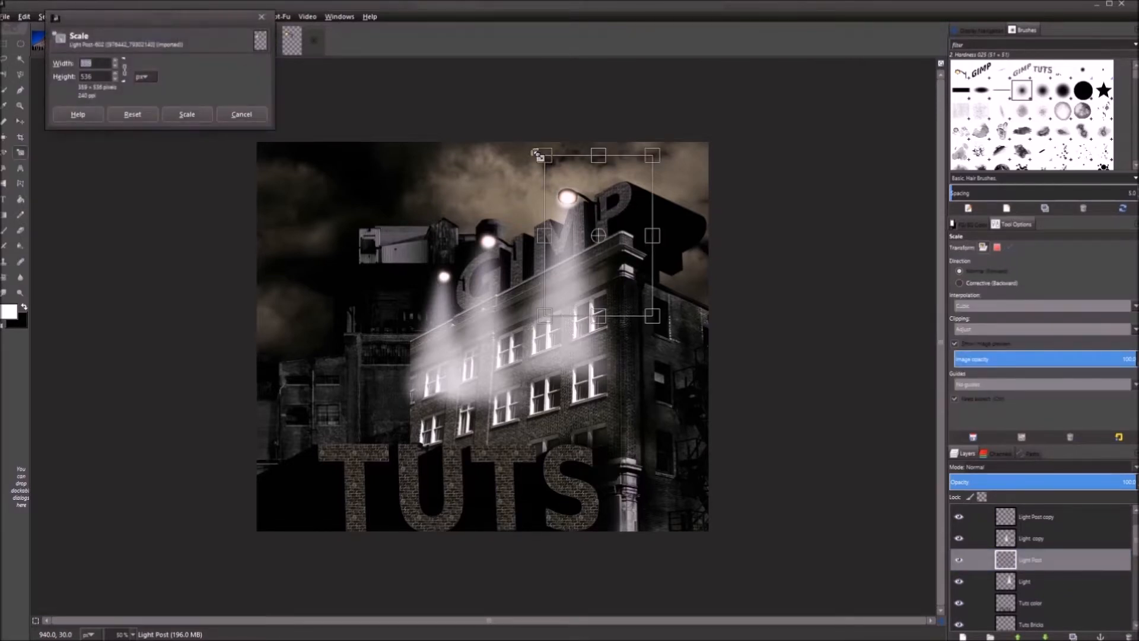
{"action": "left_click_drag", "start_coordinate": [520, 146], "coordinate": [514, 137]}
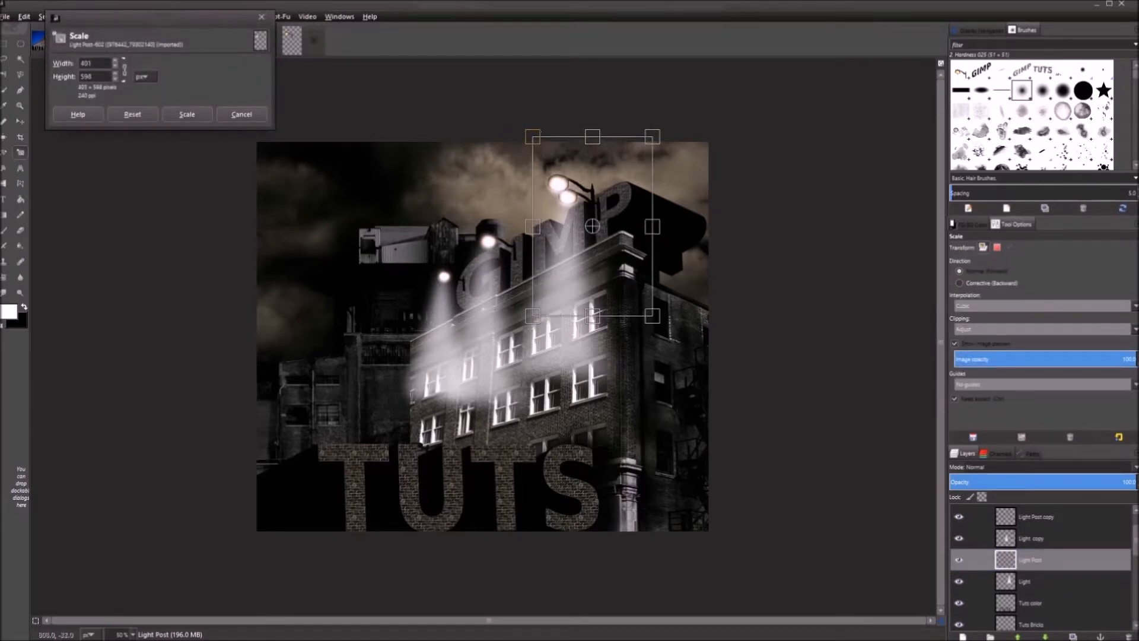
{"action": "key", "text": "Return"}
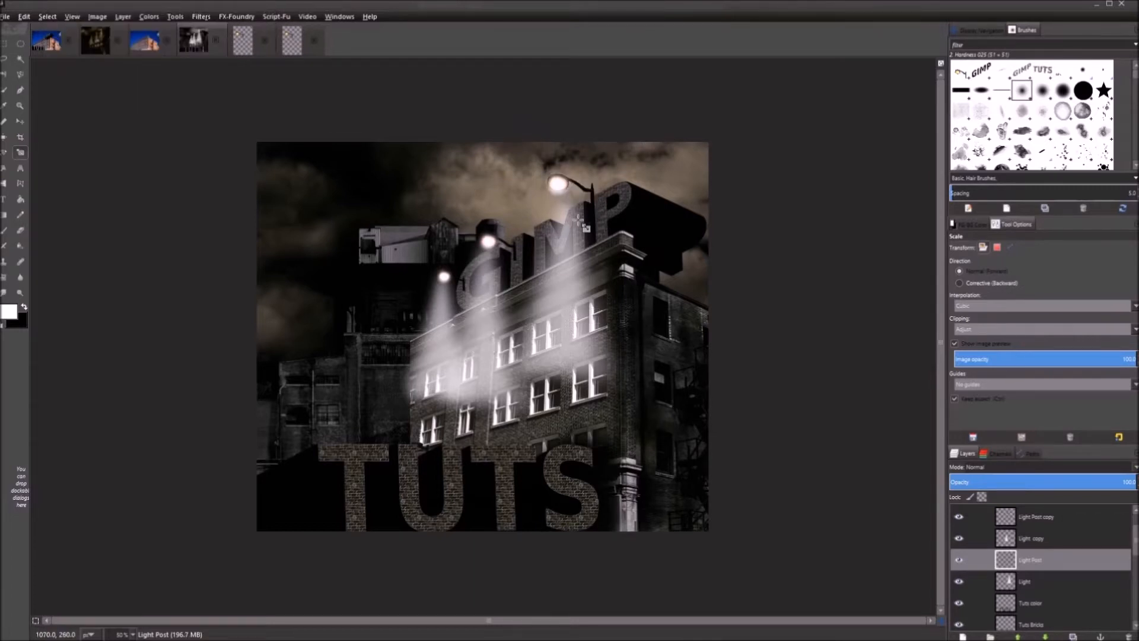
{"action": "key", "text": "m"}
{"action": "left_click_drag", "start_coordinate": [593, 215], "coordinate": [600, 230]}
Enlarge the Light beam to about 1390 px high and move it down and right to start under the rightmost lamp
{"action": "left_click", "coordinate": [1051, 580]}
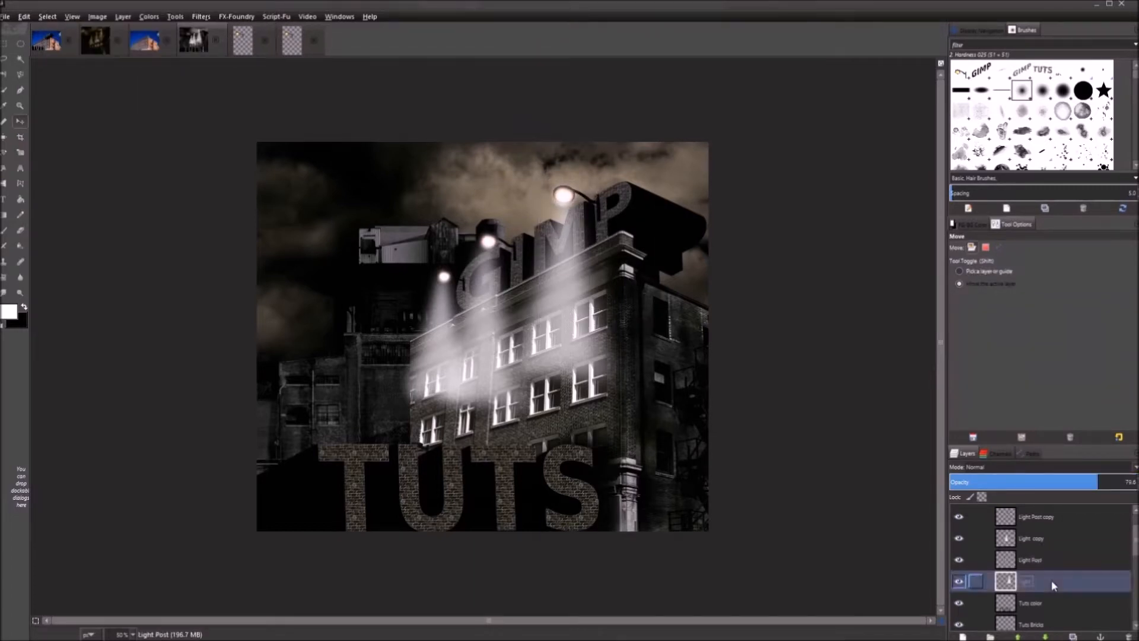
{"action": "key", "text": "shift+s"}
{"action": "left_click", "coordinate": [641, 407]}
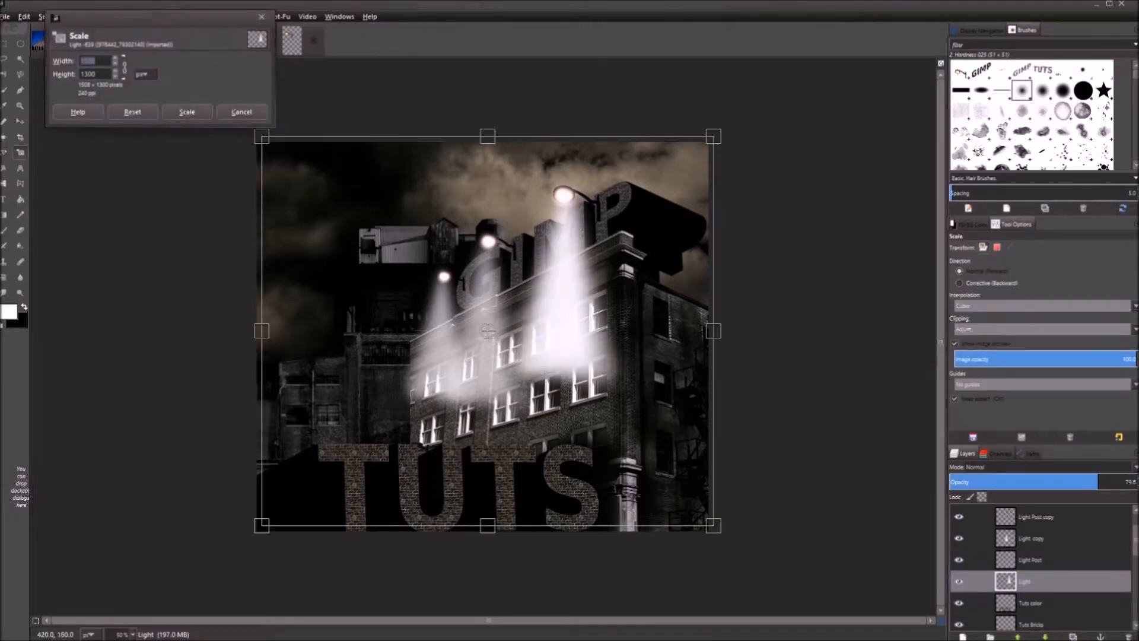
{"action": "left_click_drag", "start_coordinate": [243, 138], "coordinate": [226, 104]}
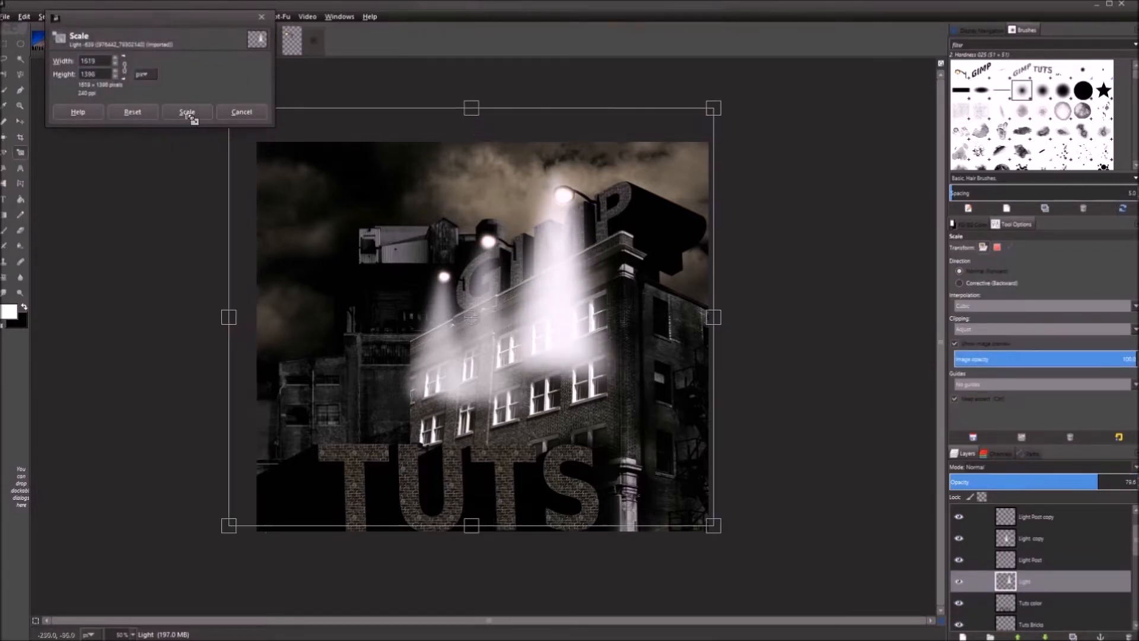
{"action": "left_click", "coordinate": [187, 111]}
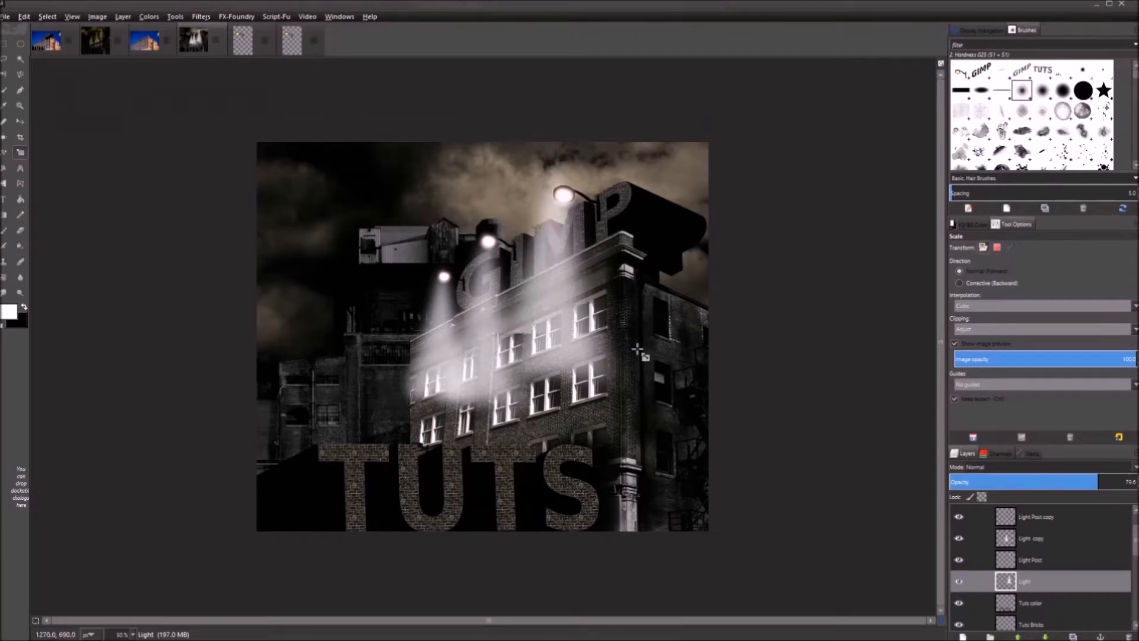
{"action": "key", "text": "m"}
{"action": "left_click_drag", "start_coordinate": [568, 327], "coordinate": [574, 353]}
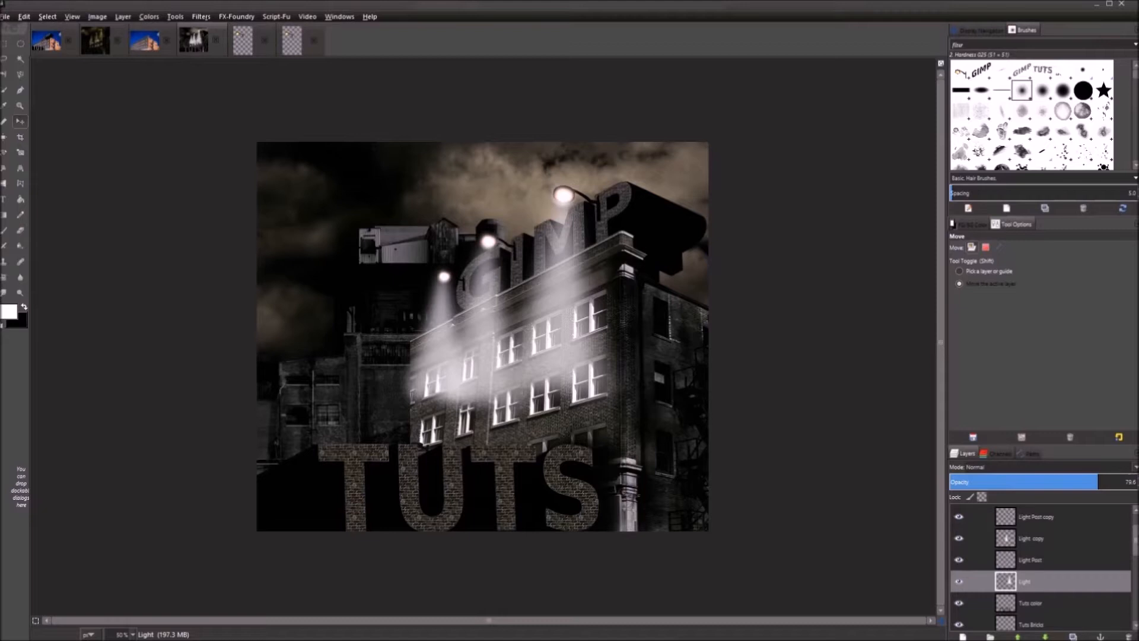
Lower the opacity of the Light layer to about 71, Light copy to about 69 and Light copy #1 to about 64
{"action": "scroll", "coordinate": [1044, 564], "scroll_direction": "down", "scroll_amount": 1}
{"action": "left_click_drag", "start_coordinate": [1095, 481], "coordinate": [1083, 482]}
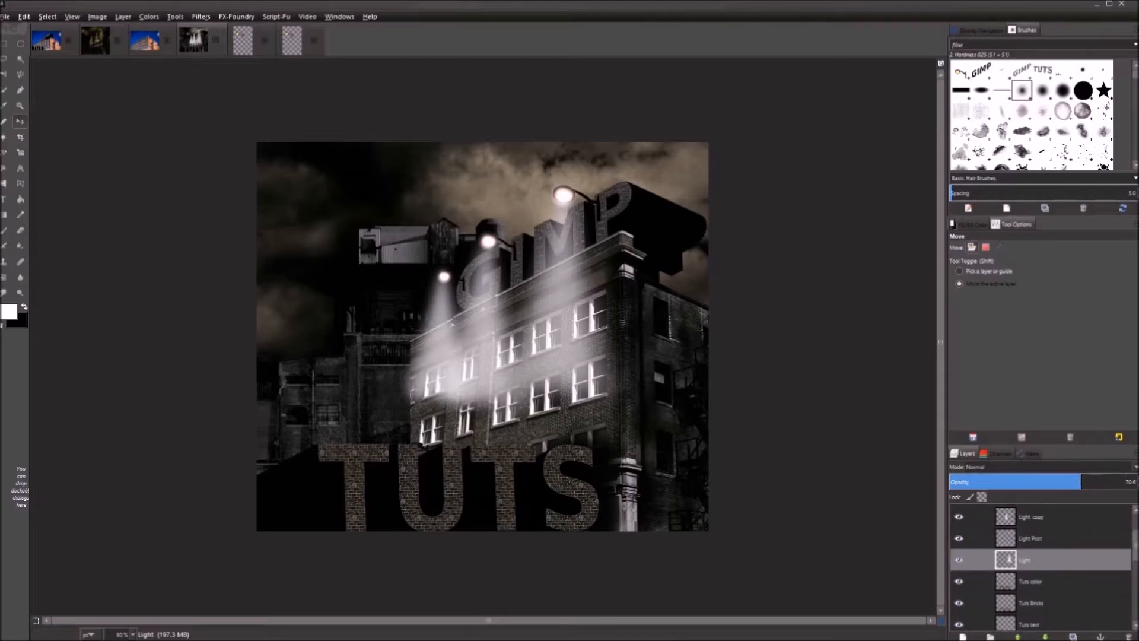
{"action": "left_click", "coordinate": [1058, 517]}
{"action": "left_click_drag", "start_coordinate": [1094, 482], "coordinate": [1080, 485]}
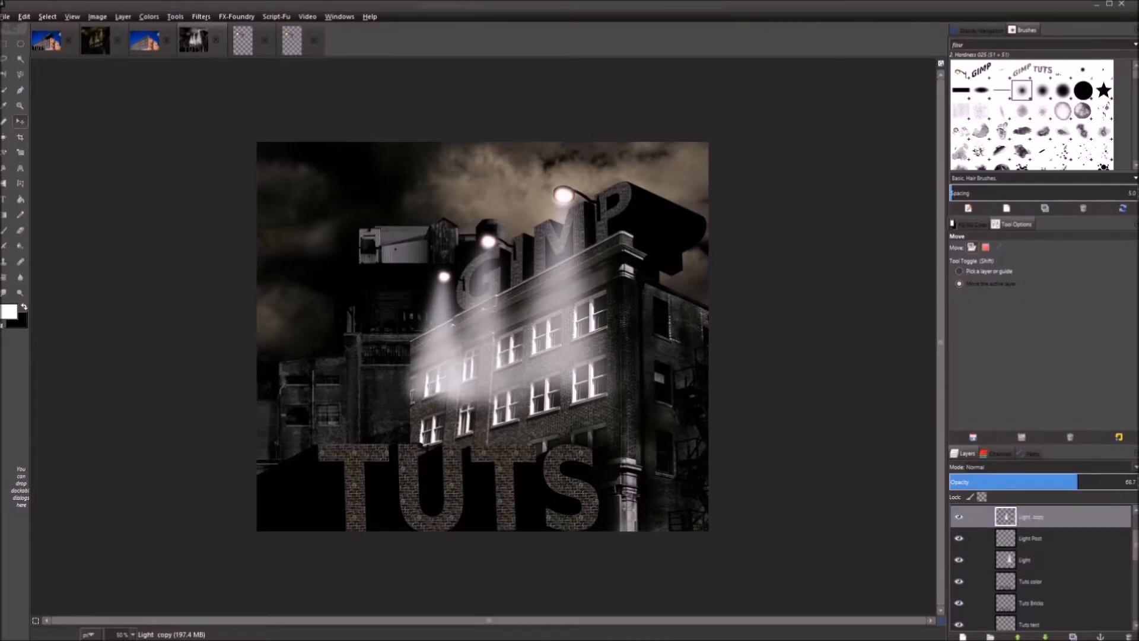
{"action": "scroll", "coordinate": [1102, 515], "scroll_direction": "up", "scroll_amount": 2}
{"action": "left_click", "coordinate": [1049, 535]}
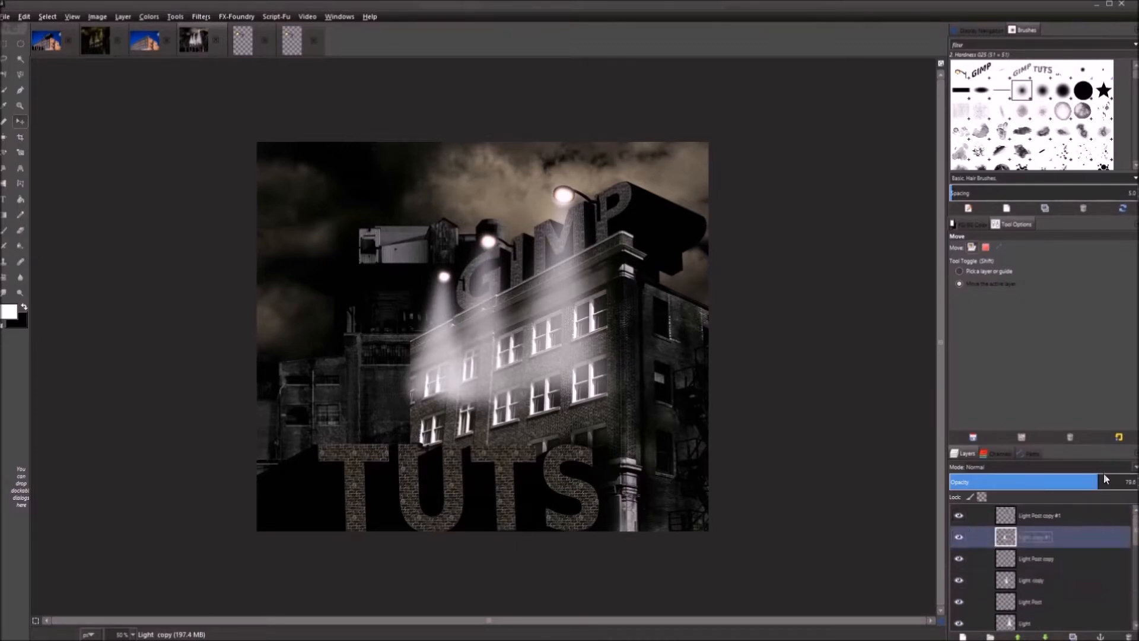
{"action": "left_click_drag", "start_coordinate": [1100, 482], "coordinate": [1082, 485]}
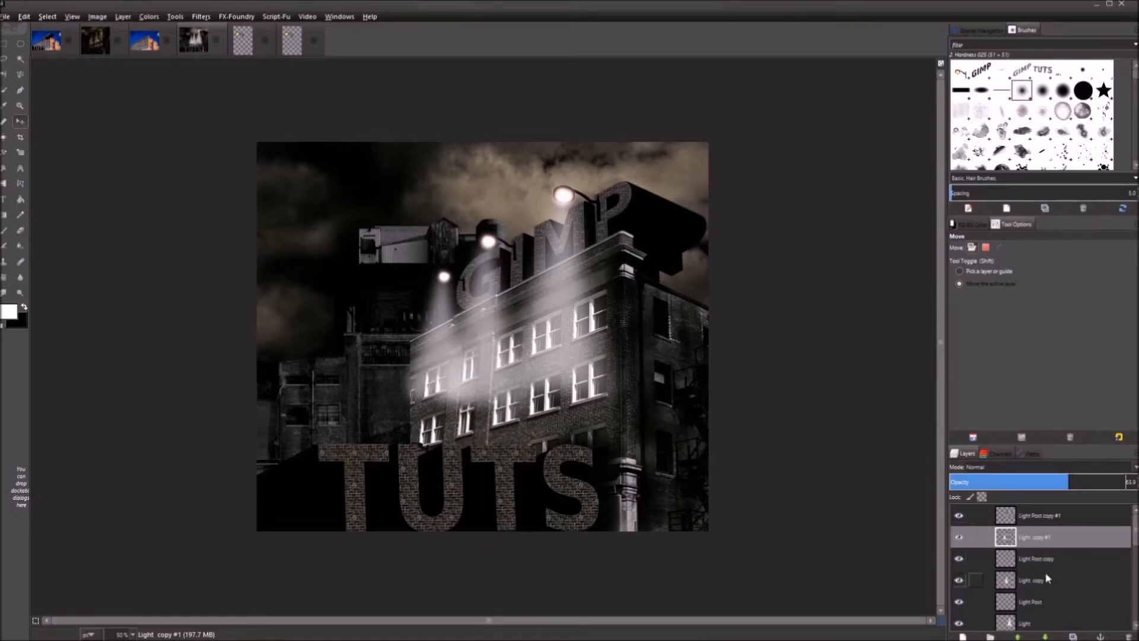
Scale the Light copy beam down slightly more and move it up and left to realign it with the middle lamp
{"action": "left_click", "coordinate": [1032, 580]}
{"action": "key", "text": "shift+s"}
{"action": "left_click", "coordinate": [547, 314]}
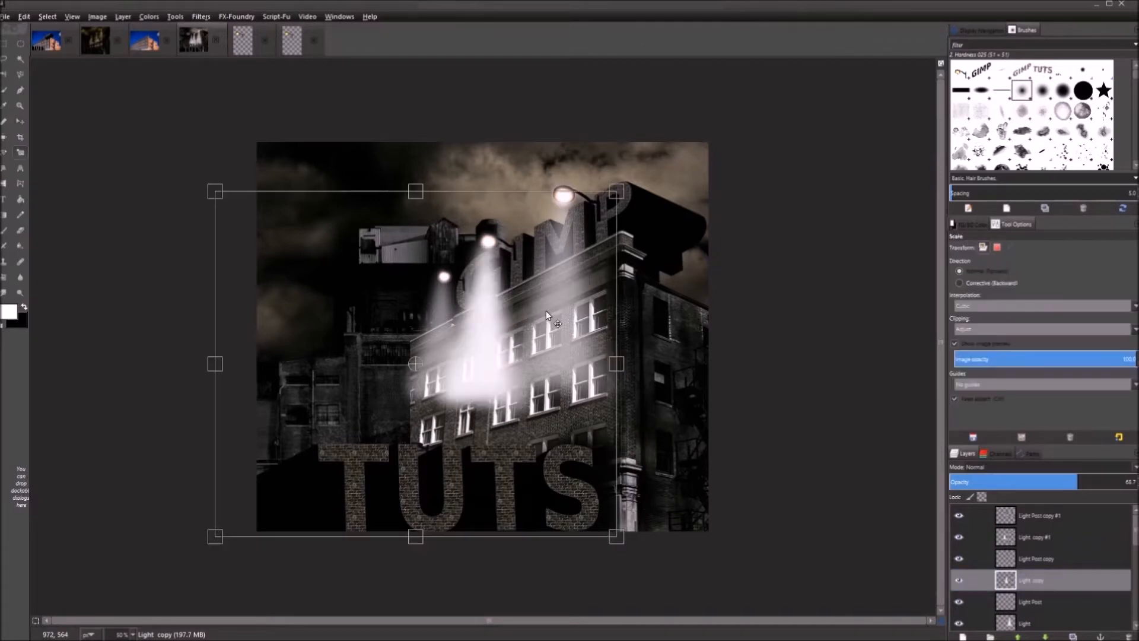
{"action": "left_click_drag", "start_coordinate": [219, 189], "coordinate": [244, 215]}
{"action": "left_click", "coordinate": [203, 117]}
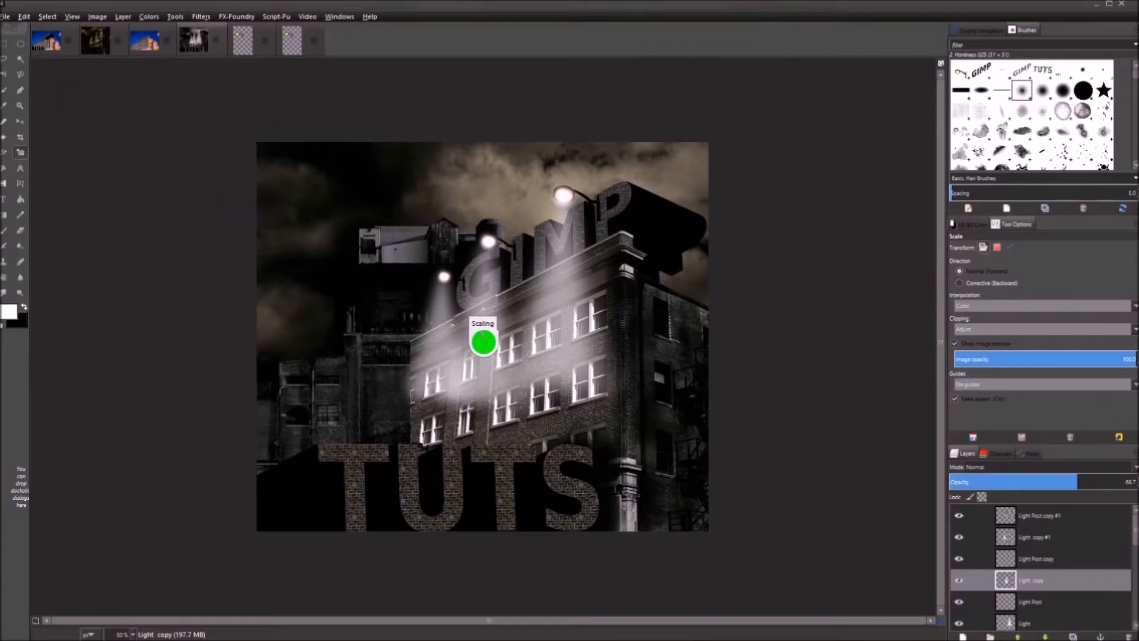
{"action": "key", "text": "m"}
{"action": "left_click_drag", "start_coordinate": [481, 368], "coordinate": [474, 350]}
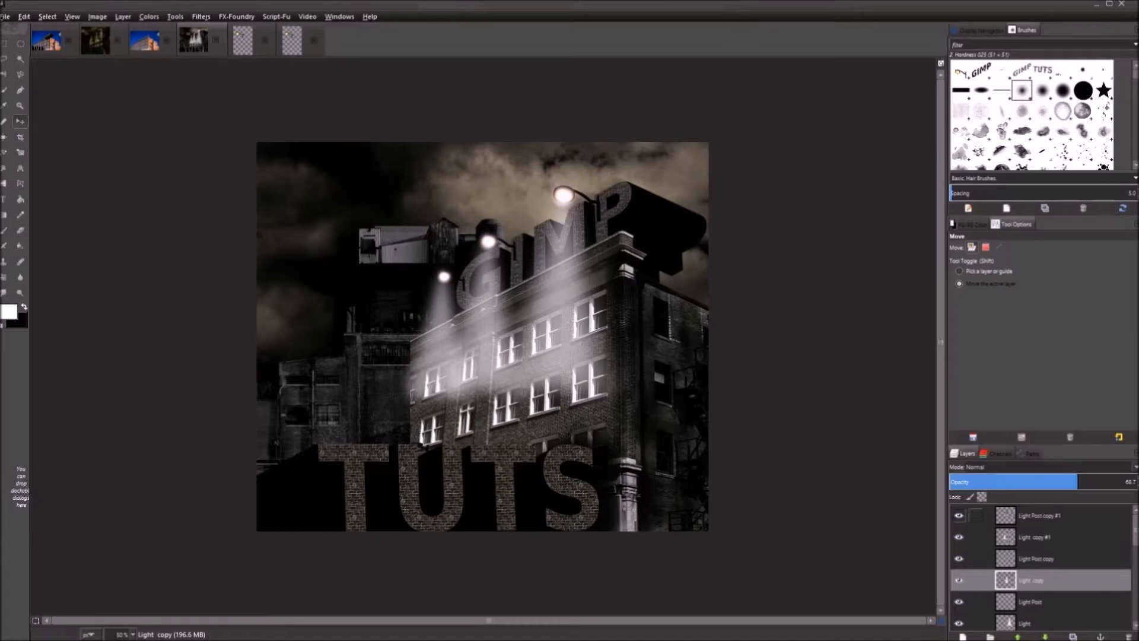
Lower the opacity of Light copy #1 to about 40, Light copy to about 46 and Light to about 47
{"action": "mouse_move", "coordinate": [1134, 534]}
{"action": "left_mouse_down"}
{"action": "mouse_move", "coordinate": [1134, 574]}
{"action": "mouse_move", "coordinate": [1135, 535]}
{"action": "left_mouse_up"}
{"action": "left_click", "coordinate": [1064, 536]}
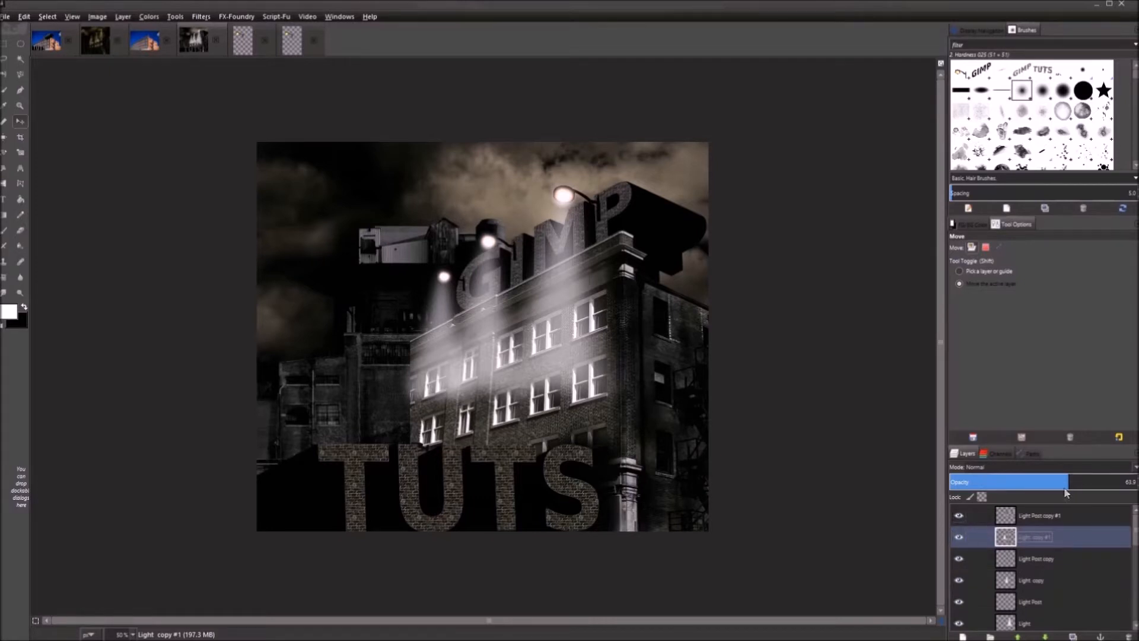
{"action": "left_click_drag", "start_coordinate": [1067, 481], "coordinate": [1026, 481]}
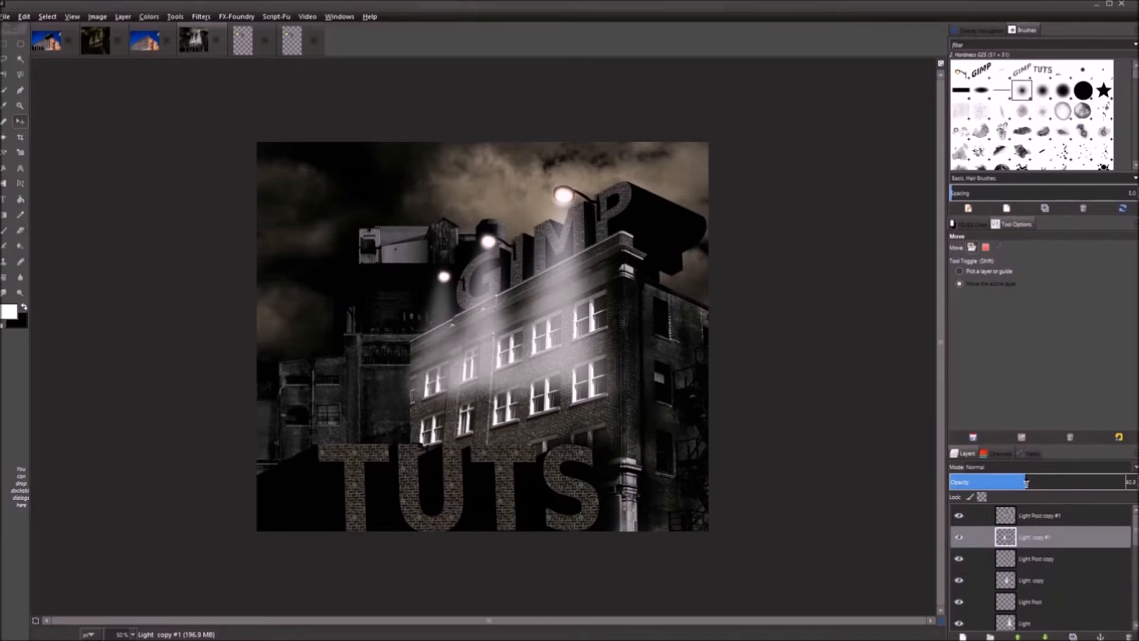
{"action": "left_click", "coordinate": [1044, 580]}
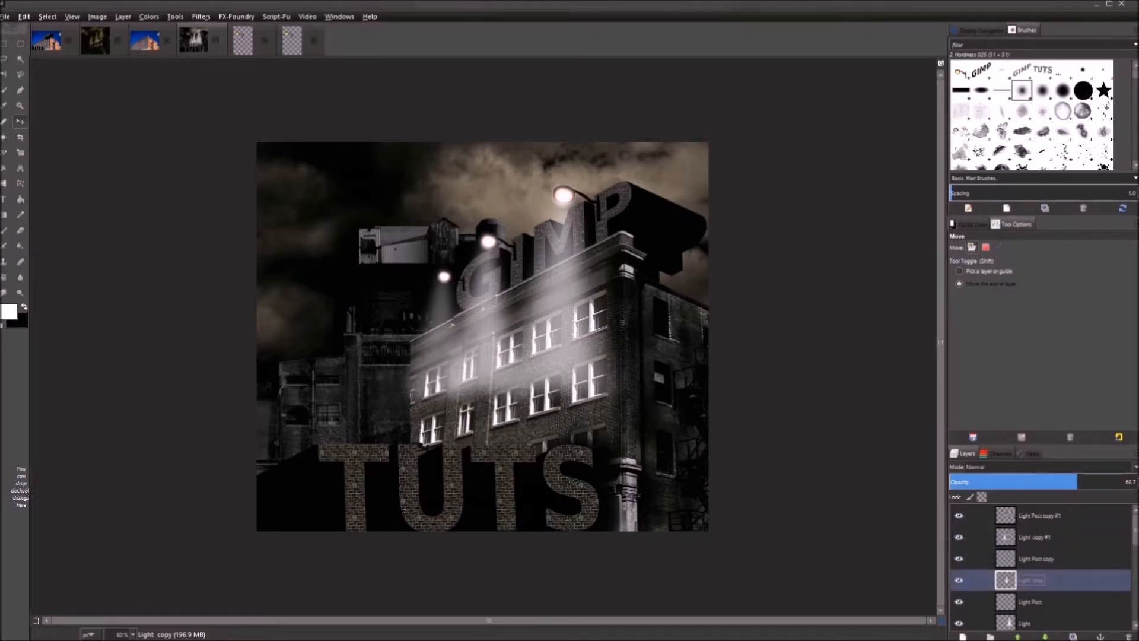
{"action": "left_click_drag", "start_coordinate": [1069, 483], "coordinate": [1035, 487]}
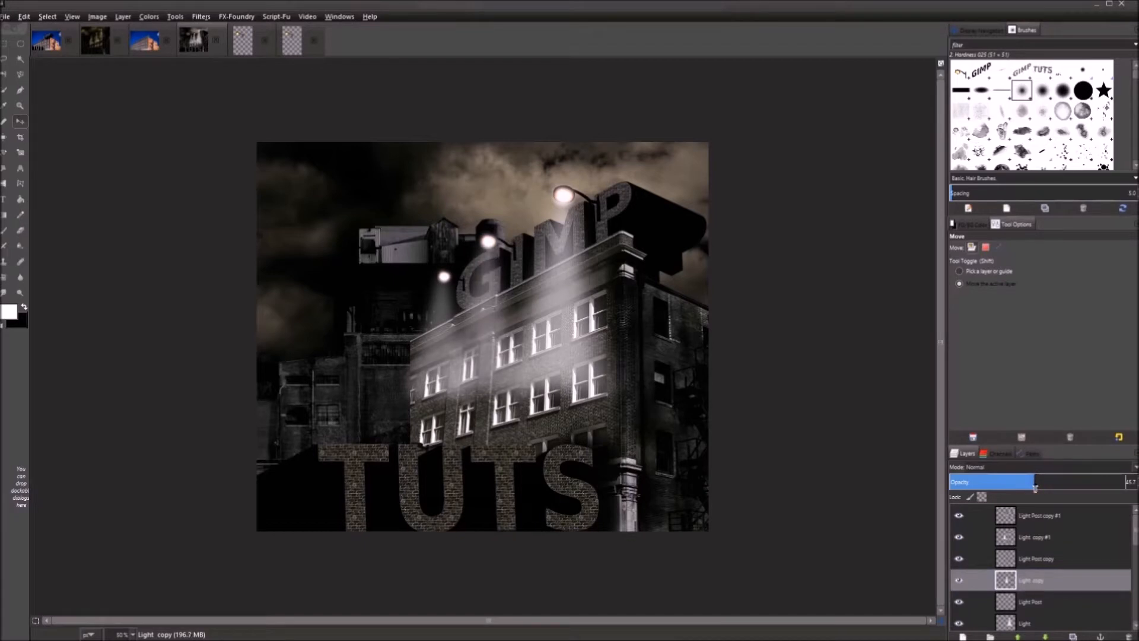
{"action": "scroll", "coordinate": [1044, 563], "scroll_direction": "down", "scroll_amount": 3}
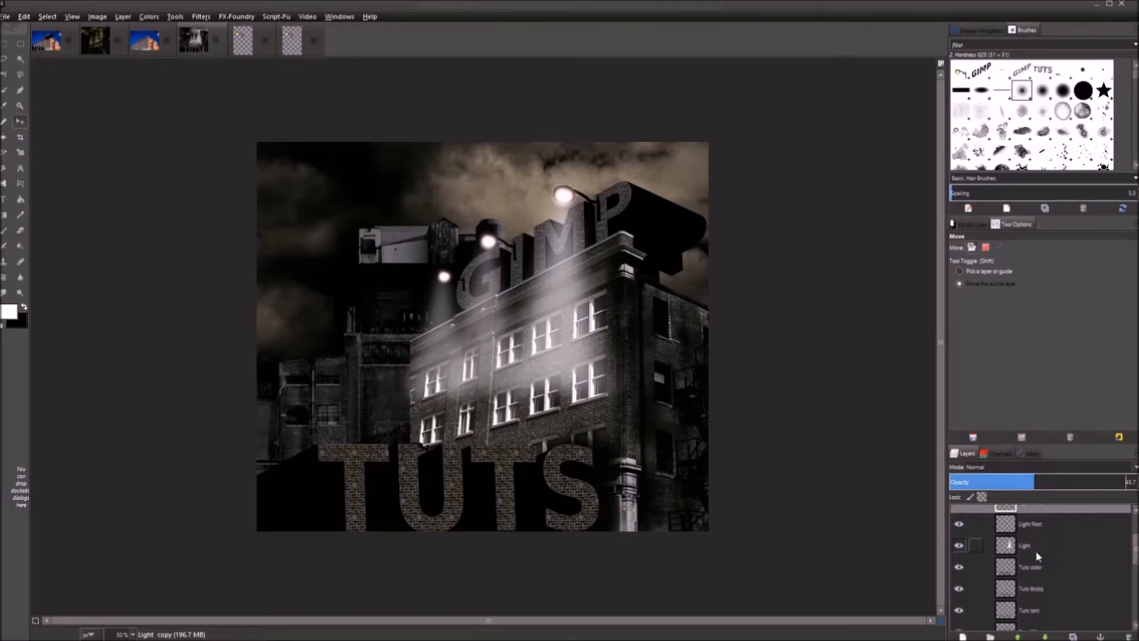
{"action": "left_click", "coordinate": [1044, 545]}
{"action": "left_click_drag", "start_coordinate": [1067, 485], "coordinate": [1038, 487]}
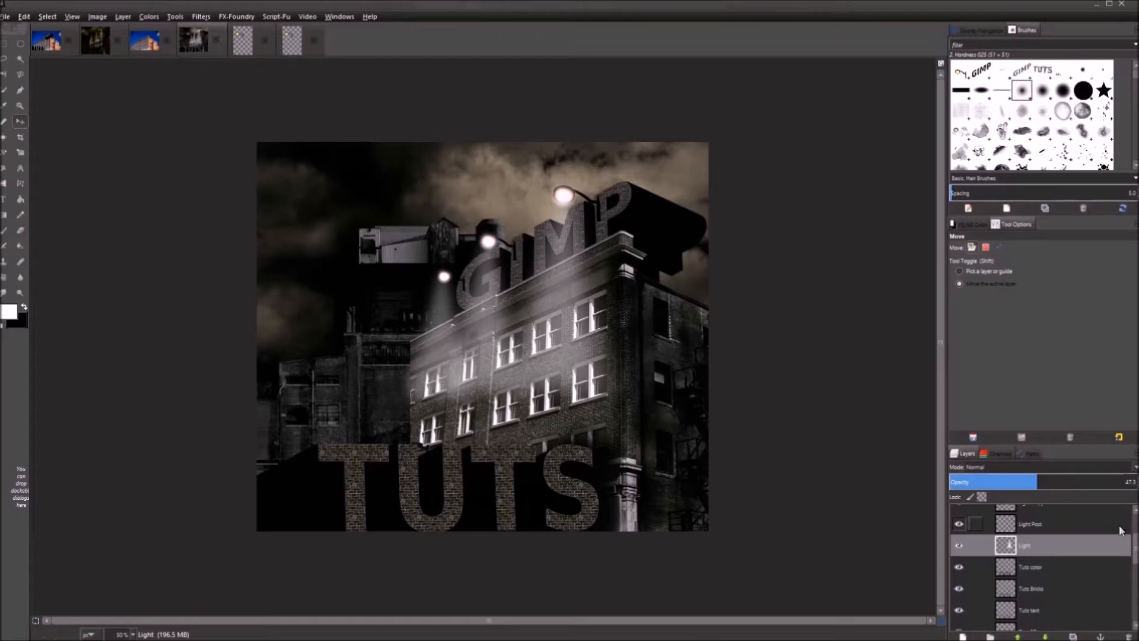
Add a transparent layer named Fill above the topmost Light Post copy #1 layer
{"action": "scroll", "coordinate": [1078, 512], "scroll_direction": "up", "scroll_amount": 2}
{"action": "left_click", "coordinate": [1078, 515]}
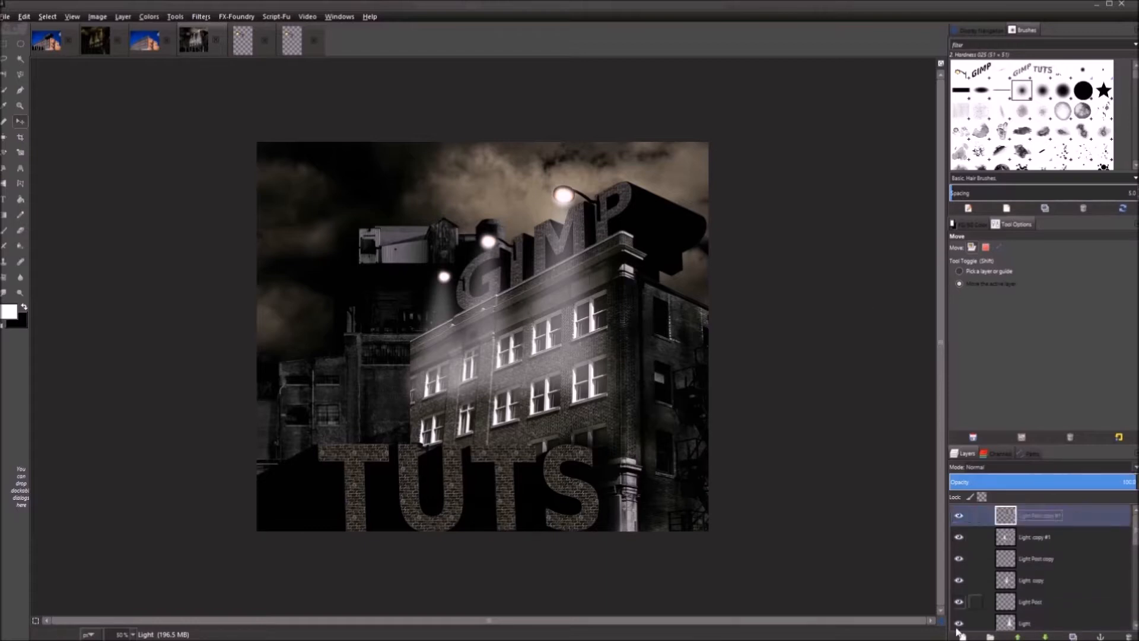
{"action": "left_click", "coordinate": [962, 636]}
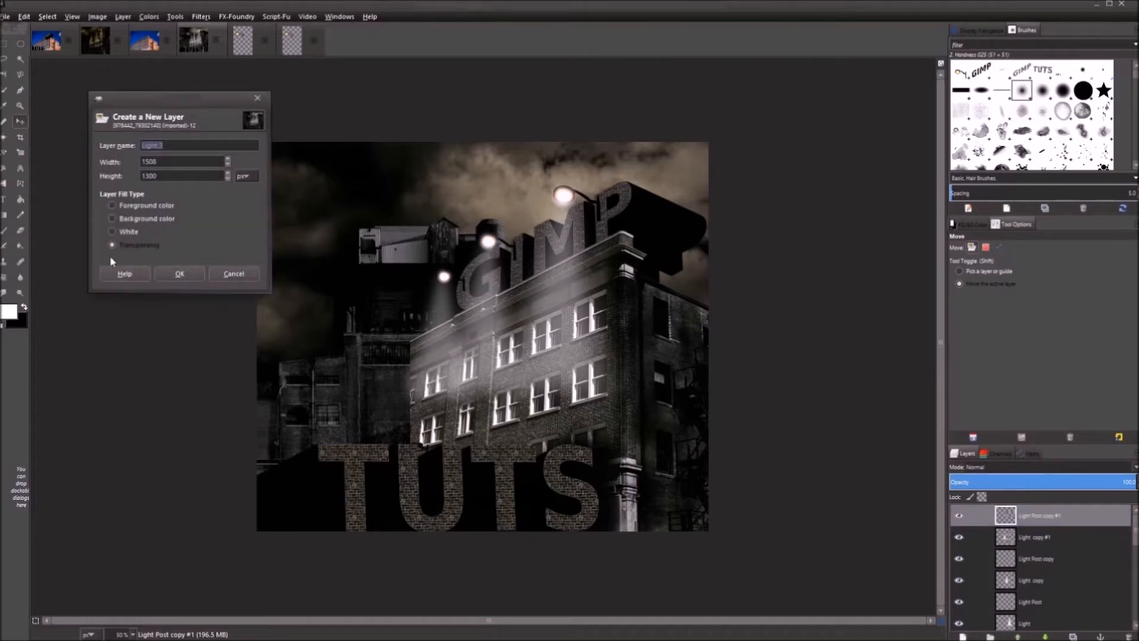
{"action": "type", "text": "Fill"}
{"action": "key", "text": "Return"}
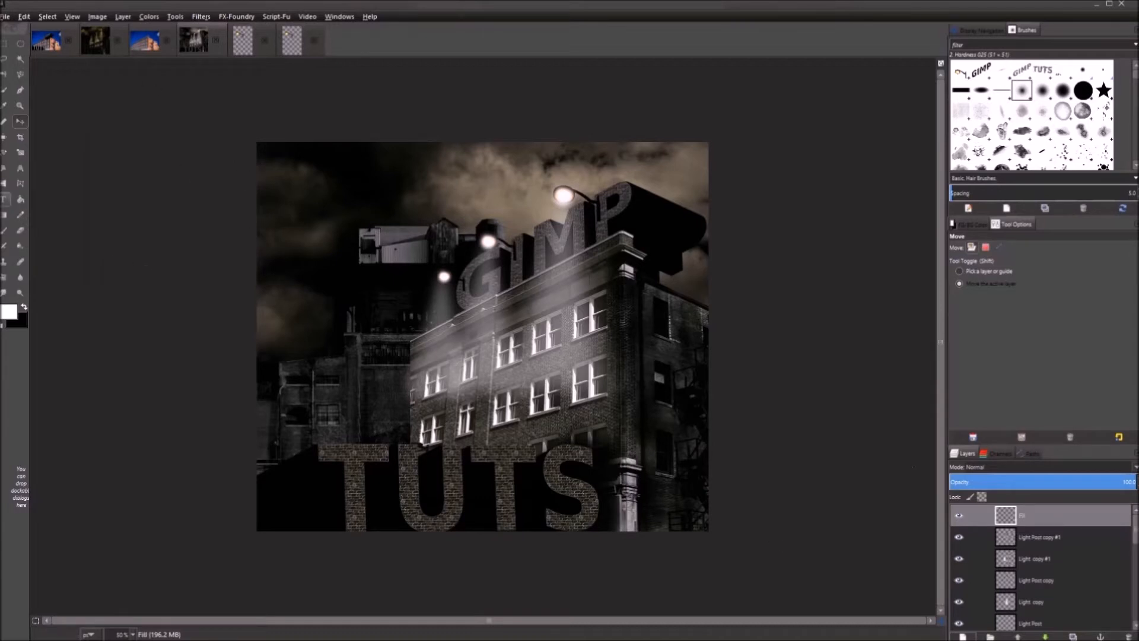
Set the foreground color to dark olive 292615 and fill the whole Fill layer with it
{"action": "left_click", "coordinate": [24, 306]}
{"action": "left_click", "coordinate": [8, 311]}
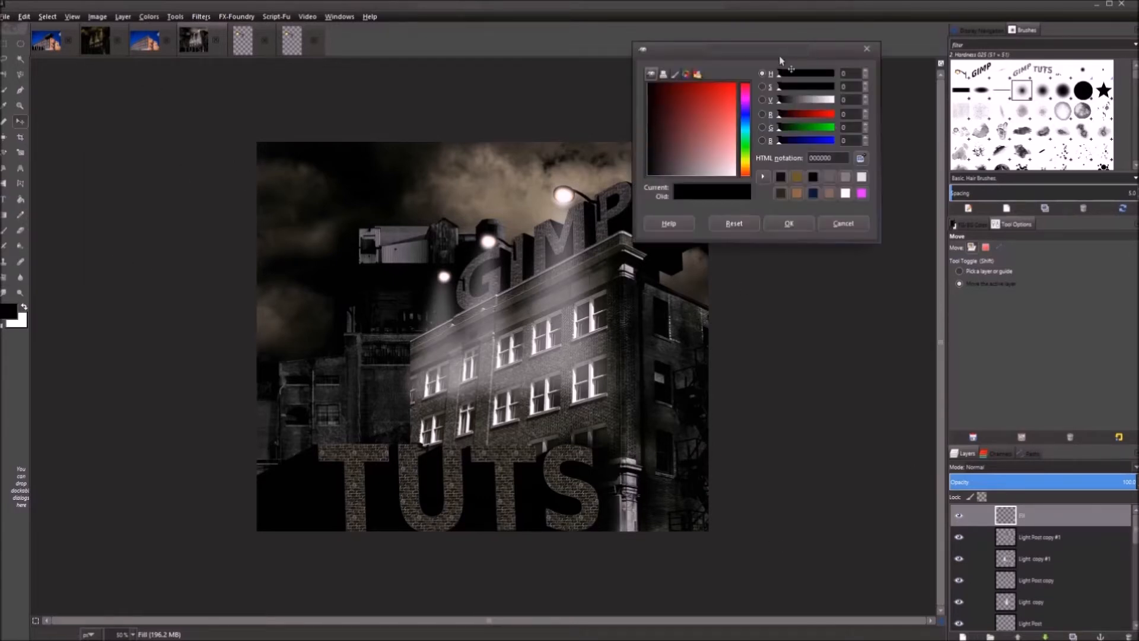
{"action": "left_click", "coordinate": [779, 192]}
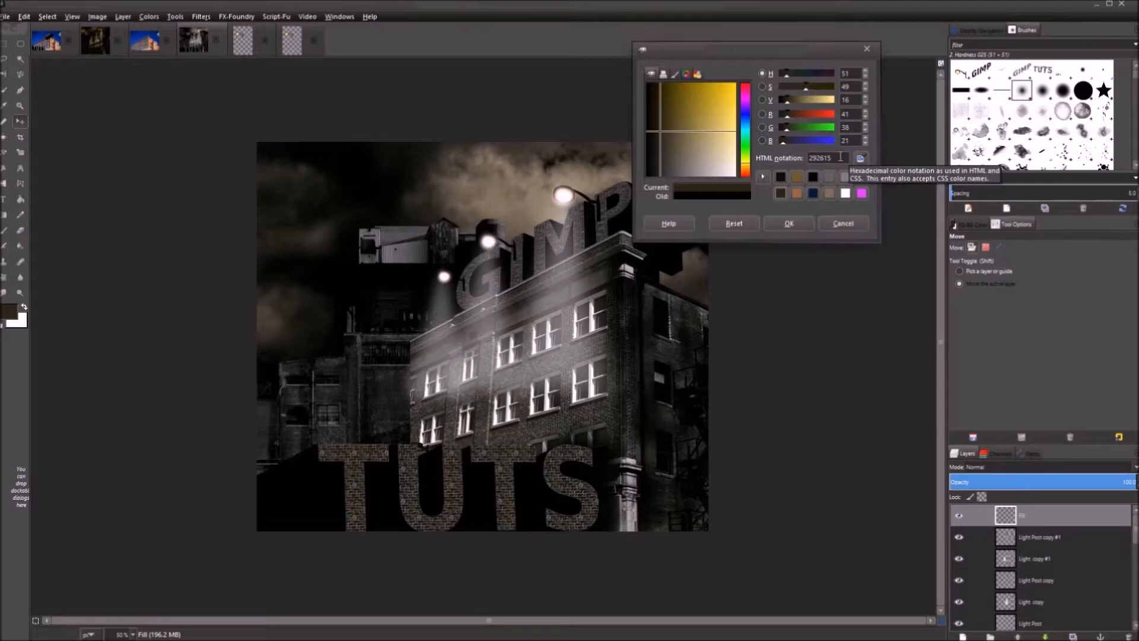
{"action": "left_click", "coordinate": [790, 224]}
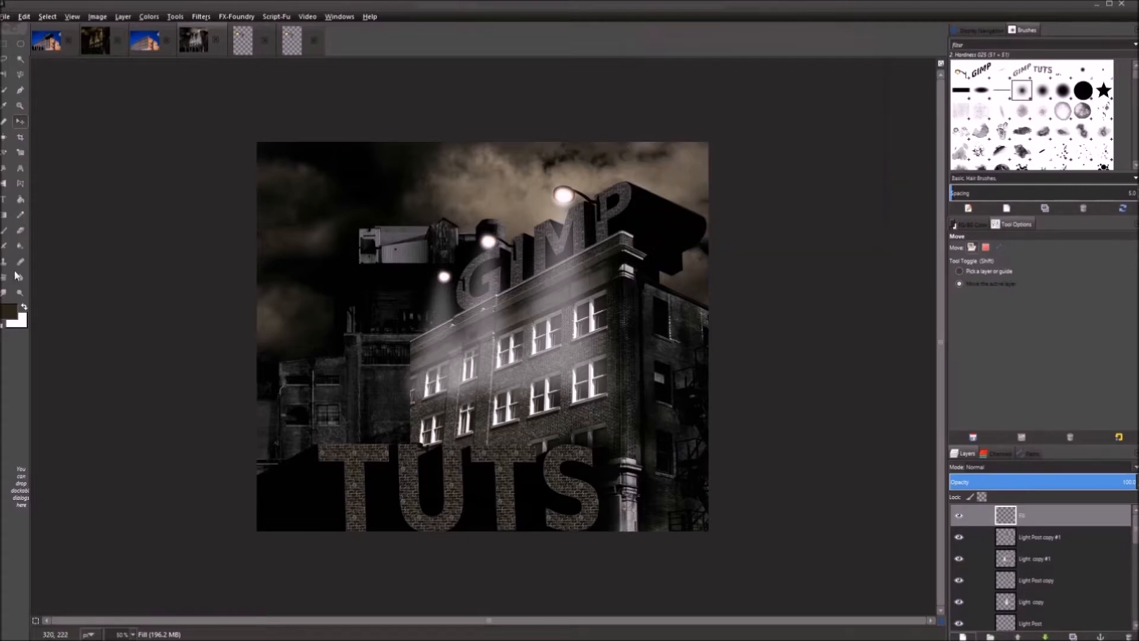
{"action": "left_click", "coordinate": [22, 201]}
{"action": "left_click", "coordinate": [410, 308]}
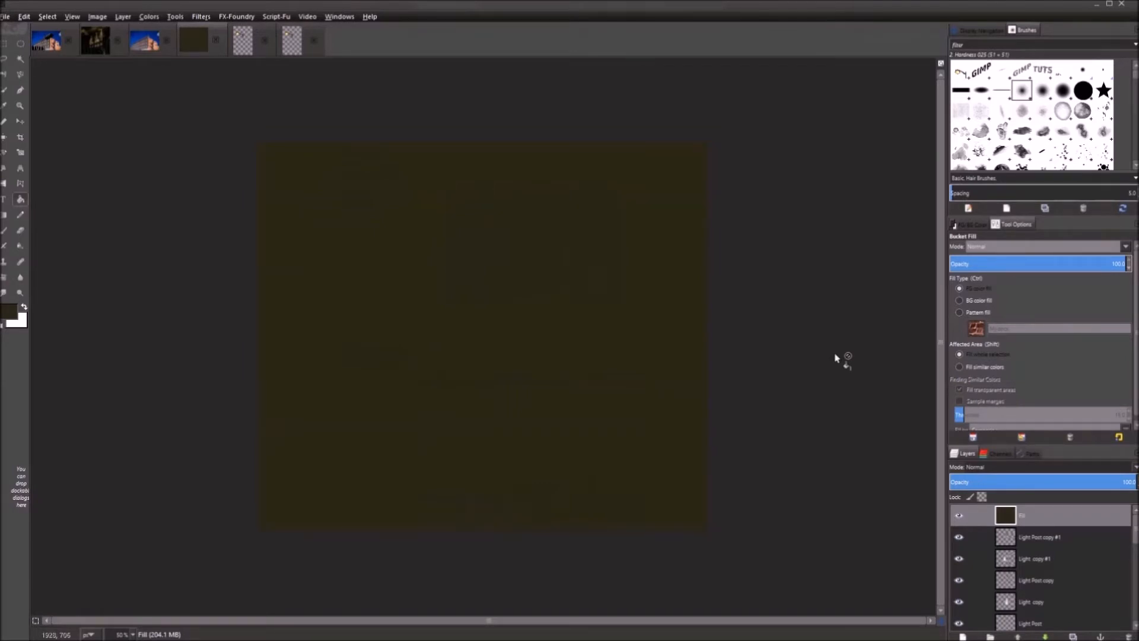
Change the Fill layer's blend mode to Color and lower its opacity to about 70
{"action": "left_click", "coordinate": [1077, 469]}
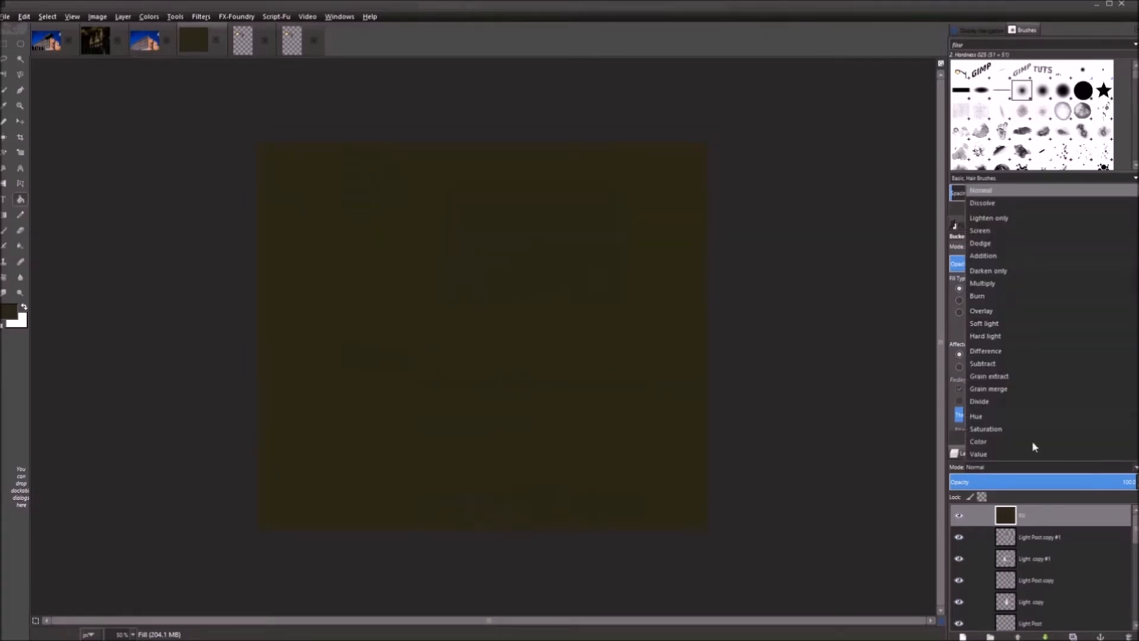
{"action": "left_click", "coordinate": [1009, 443]}
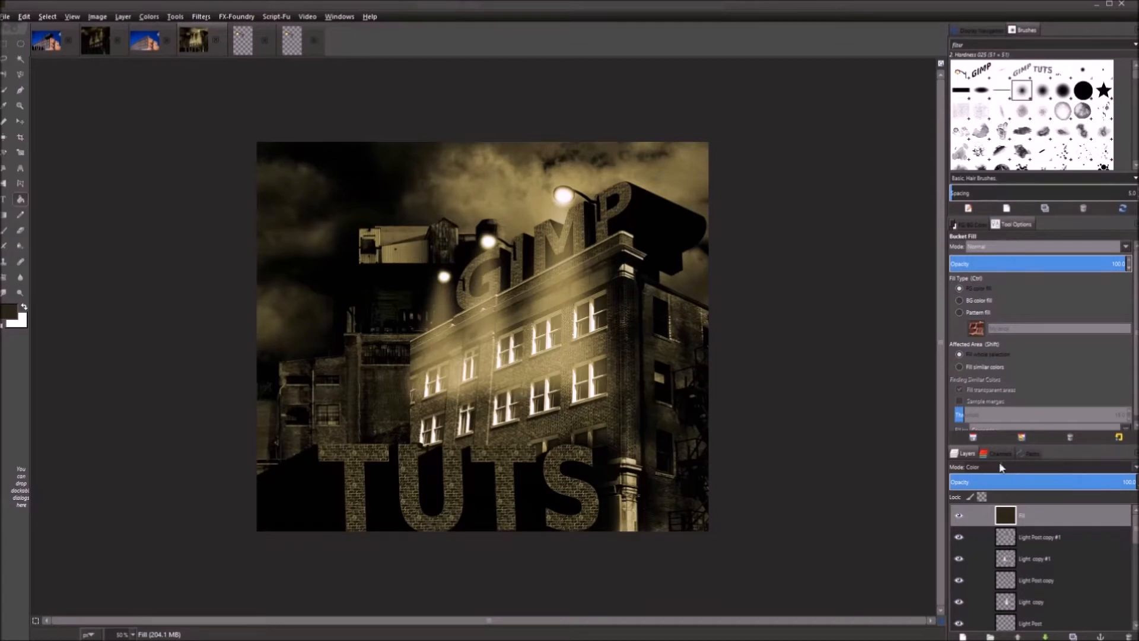
{"action": "double_click", "coordinate": [1127, 482]}
{"action": "type", "text": "70"}
{"action": "left_click_drag", "start_coordinate": [1133, 482], "coordinate": [1081, 483]}
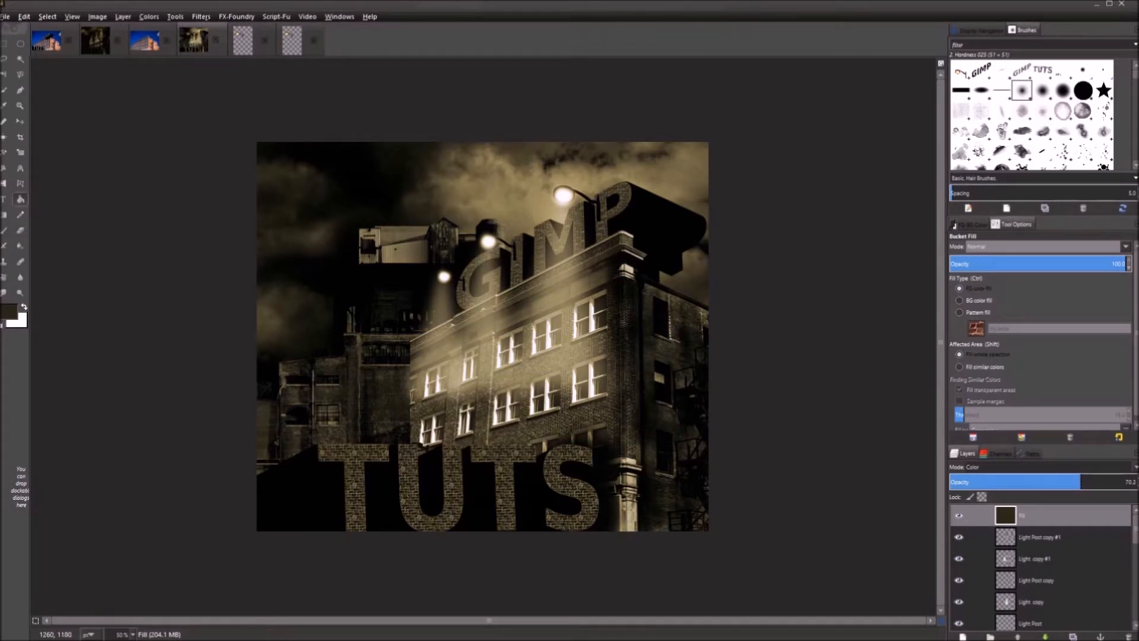
Burn the midtones of the Apartment layer along the building's shaded right-hand wall with the Dodge/Burn tool
{"action": "key", "text": "plus"}
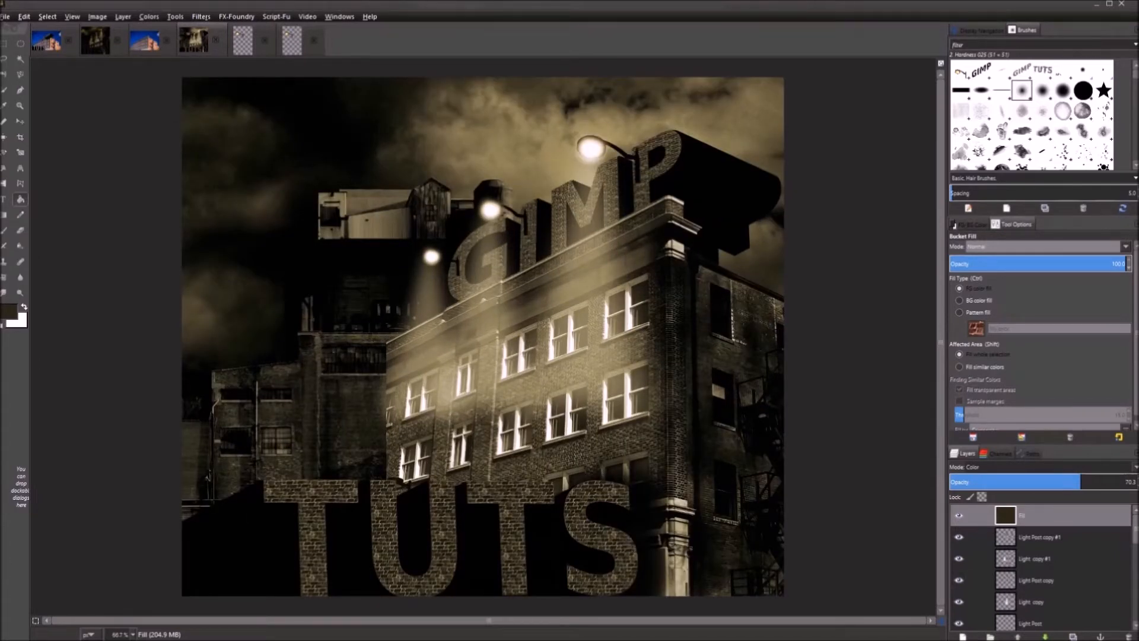
{"action": "left_click_drag", "start_coordinate": [1136, 540], "coordinate": [1136, 589]}
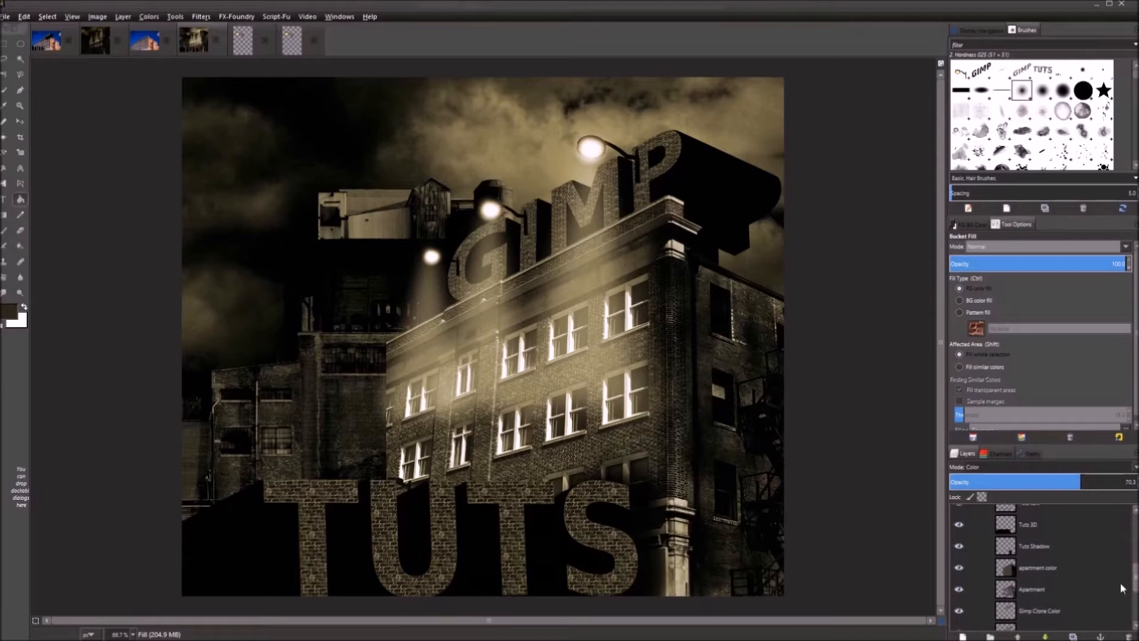
{"action": "left_click", "coordinate": [1005, 590]}
{"action": "left_click", "coordinate": [20, 293]}
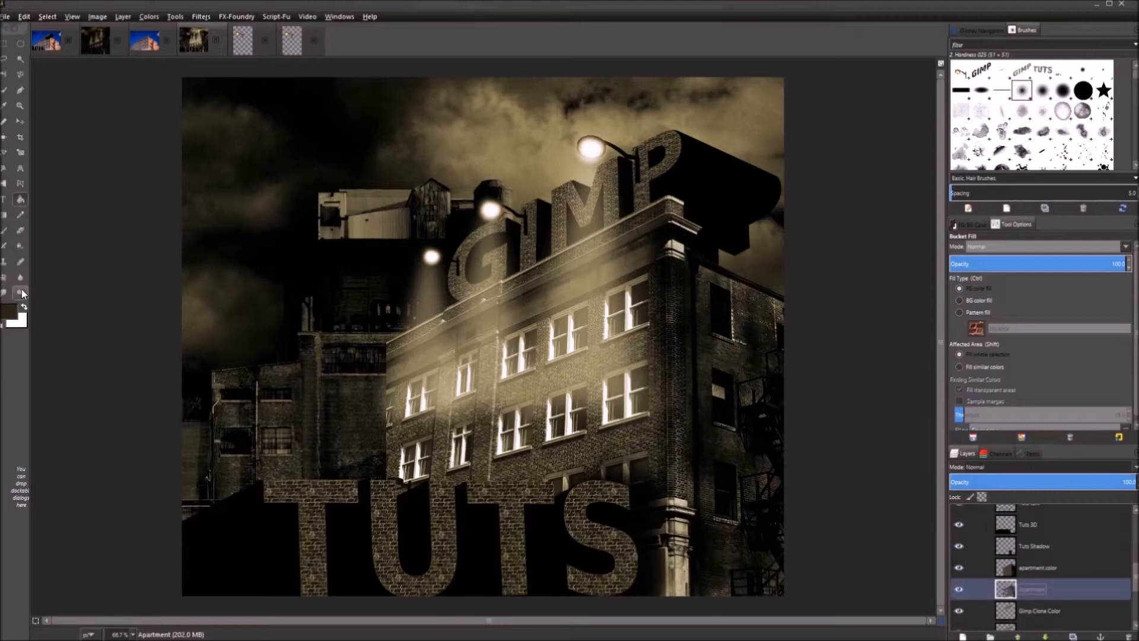
{"action": "scroll", "coordinate": [1048, 394], "scroll_direction": "down", "scroll_amount": 3}
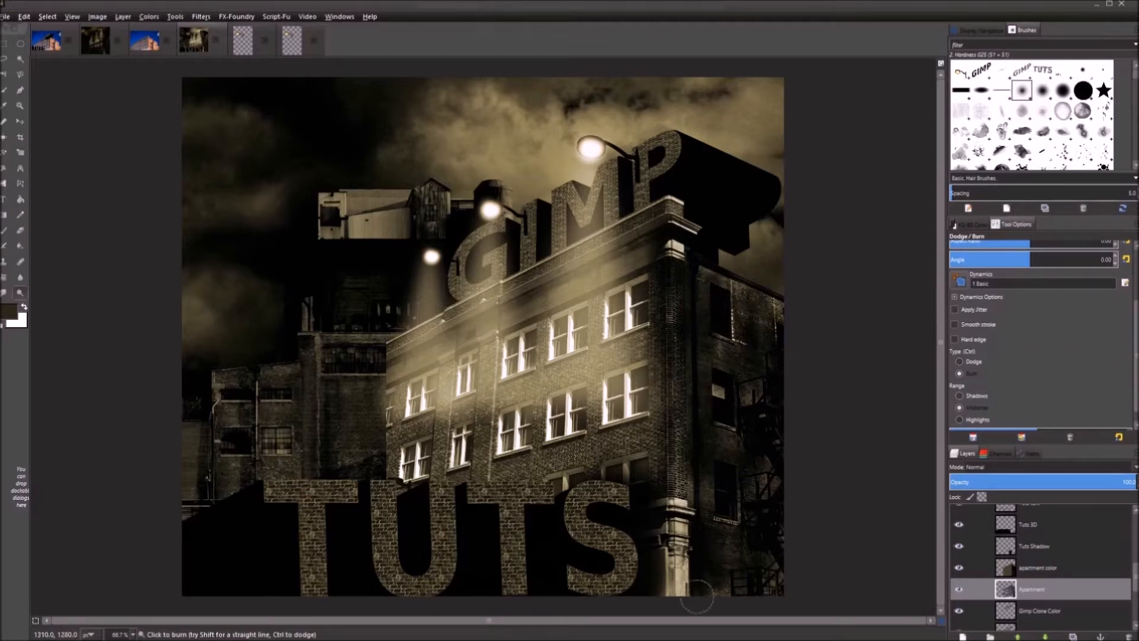
{"action": "mouse_move", "coordinate": [777, 481]}
{"action": "left_mouse_down"}
{"action": "mouse_move", "coordinate": [765, 424]}
{"action": "mouse_move", "coordinate": [768, 461]}
{"action": "mouse_move", "coordinate": [740, 400]}
{"action": "mouse_move", "coordinate": [761, 361]}
{"action": "mouse_move", "coordinate": [753, 377]}
{"action": "mouse_move", "coordinate": [768, 297]}
{"action": "left_mouse_up"}
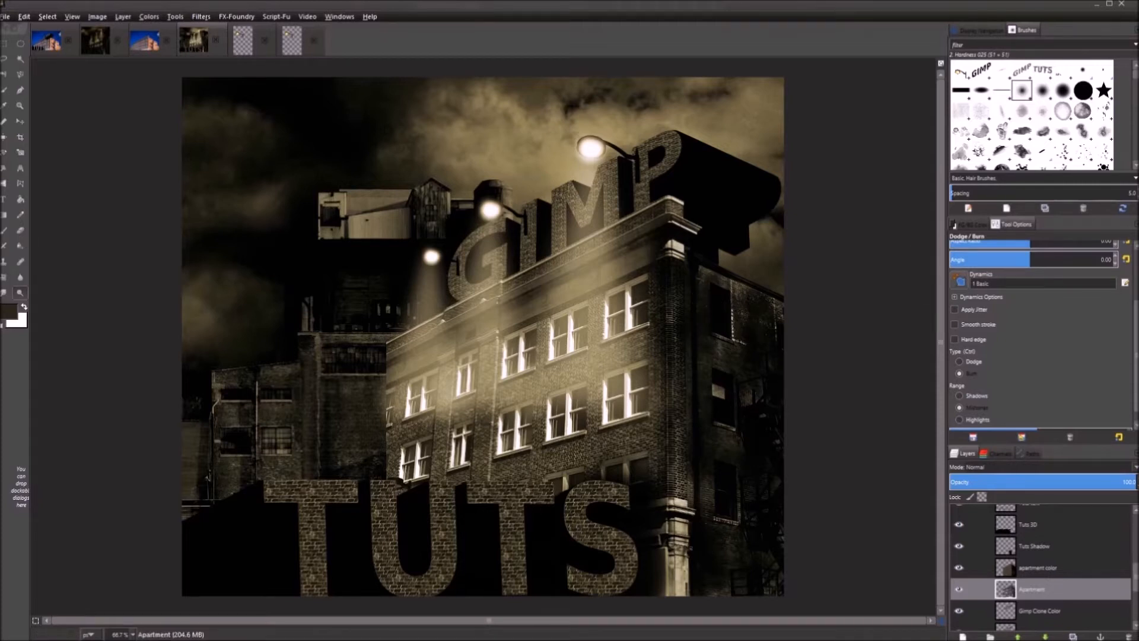
Enlarge the burn brush to 287.48 and darken the building's corner column and shaded wall further down to its base
{"action": "scroll", "coordinate": [1038, 333], "scroll_direction": "up", "scroll_amount": 3}
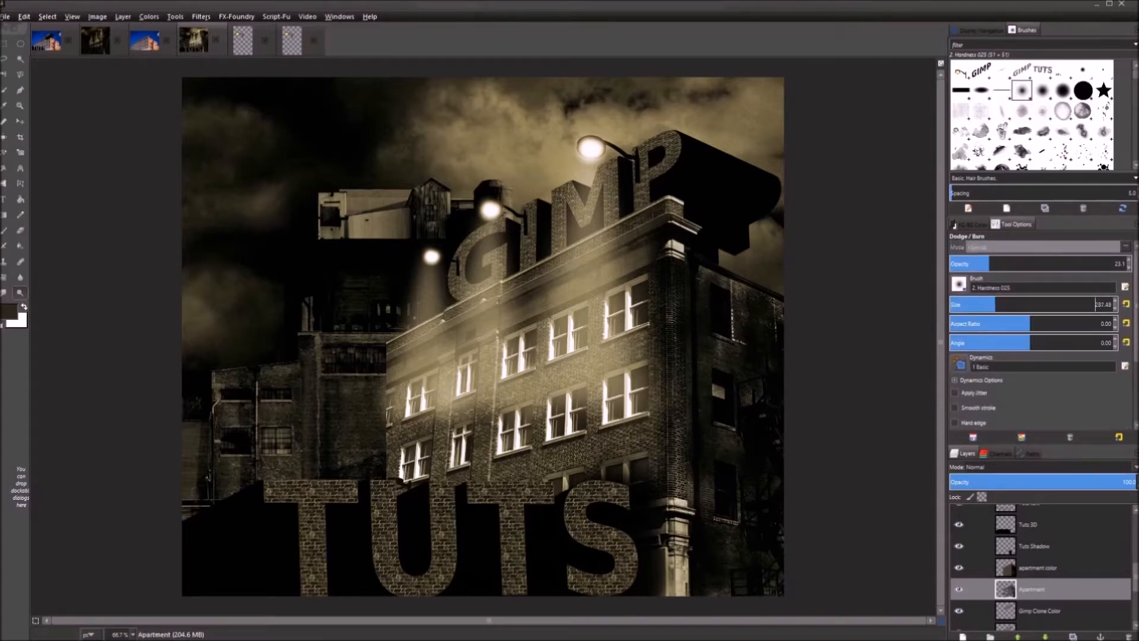
{"action": "mouse_move", "coordinate": [722, 313]}
{"action": "left_mouse_down"}
{"action": "mouse_move", "coordinate": [741, 512]}
{"action": "mouse_move", "coordinate": [728, 619]}
{"action": "mouse_move", "coordinate": [788, 475]}
{"action": "mouse_move", "coordinate": [783, 637]}
{"action": "mouse_move", "coordinate": [741, 251]}
{"action": "mouse_move", "coordinate": [717, 277]}
{"action": "mouse_move", "coordinate": [687, 255]}
{"action": "mouse_move", "coordinate": [673, 456]}
{"action": "mouse_move", "coordinate": [674, 428]}
{"action": "left_mouse_up"}
{"action": "mouse_move", "coordinate": [677, 515]}
{"action": "left_mouse_down"}
{"action": "mouse_move", "coordinate": [681, 605]}
{"action": "mouse_move", "coordinate": [666, 610]}
{"action": "left_mouse_up"}
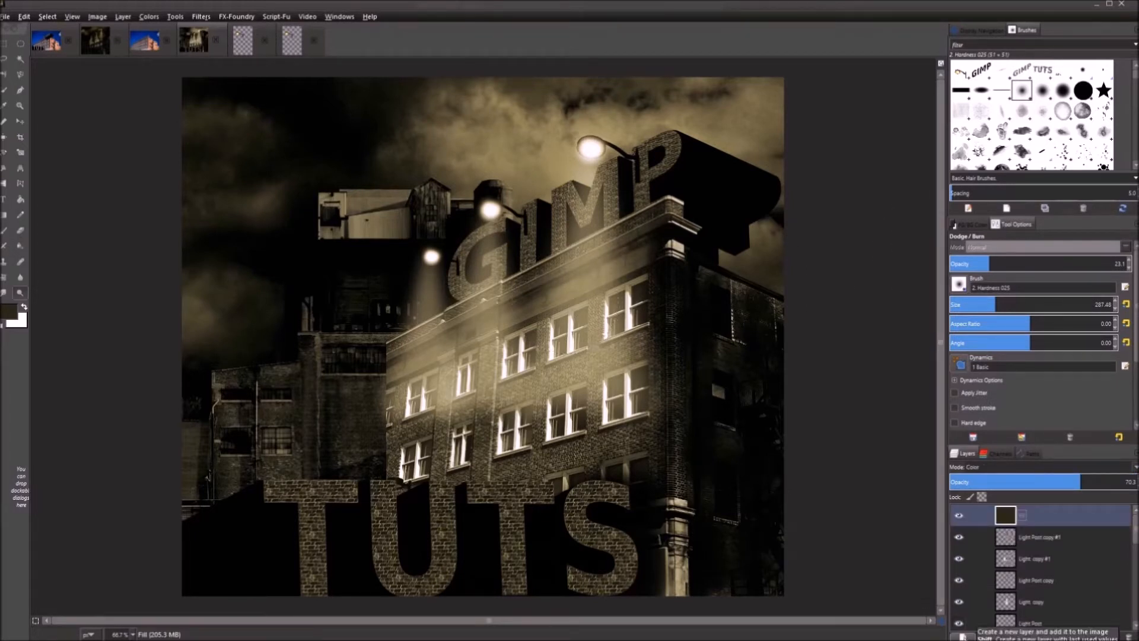
Add a transparent layer named fog above the Fill layer
{"action": "left_click", "coordinate": [962, 635]}
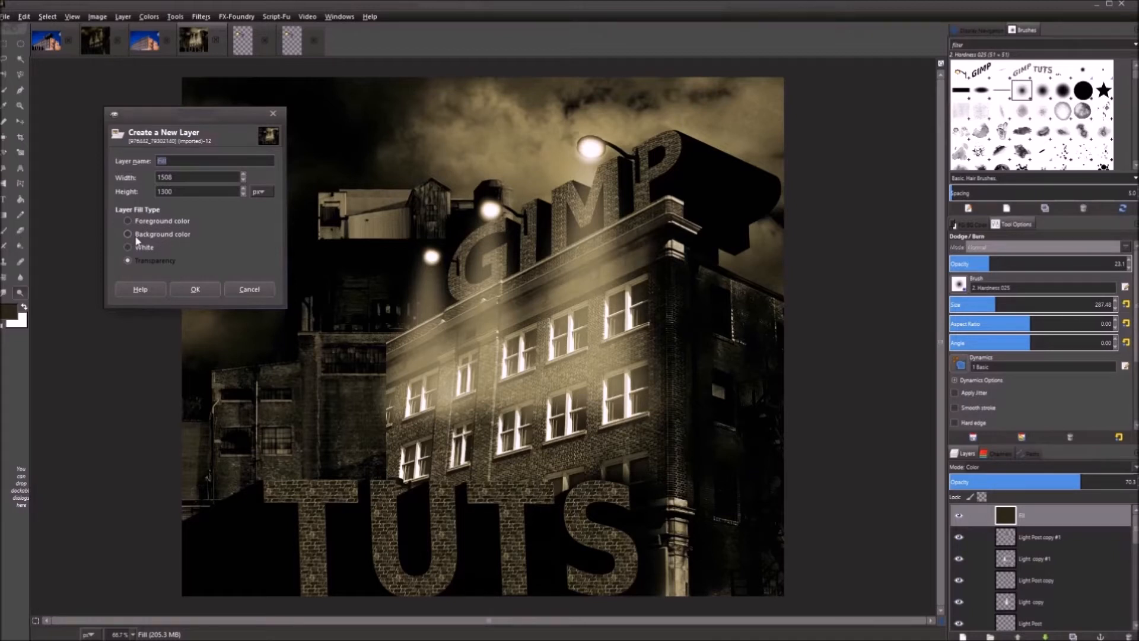
{"action": "type", "text": "fog"}
{"action": "key", "text": "Return"}
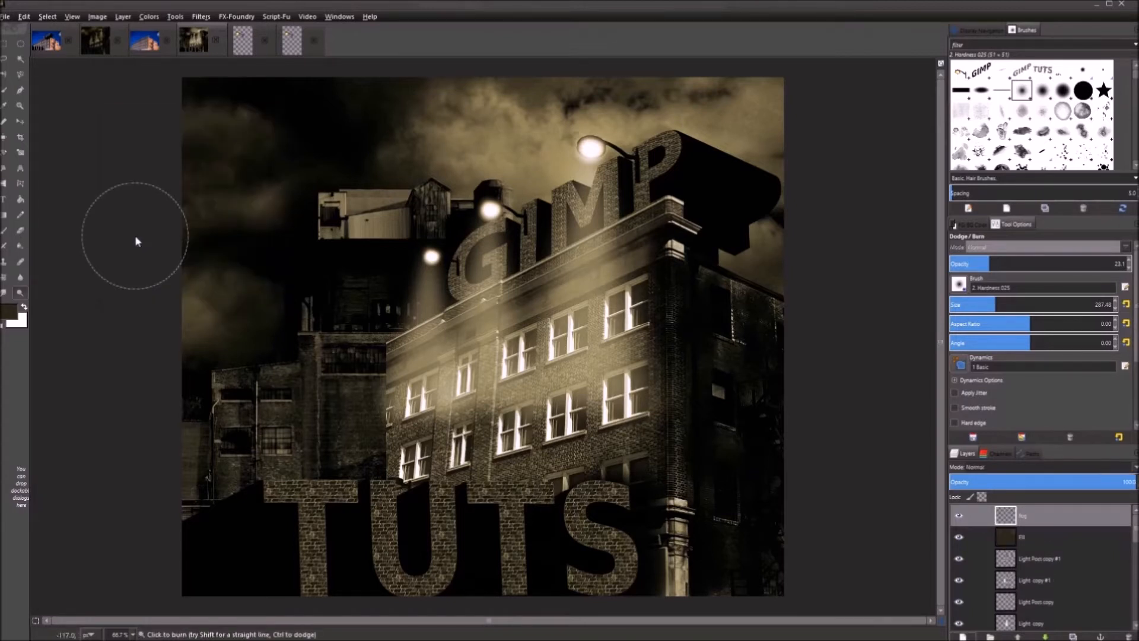
Render Solid Noise with detail 15 and X and Y size 6.0 on the fog layer, and set its blend mode to Overlay
{"action": "left_click", "coordinate": [200, 17]}
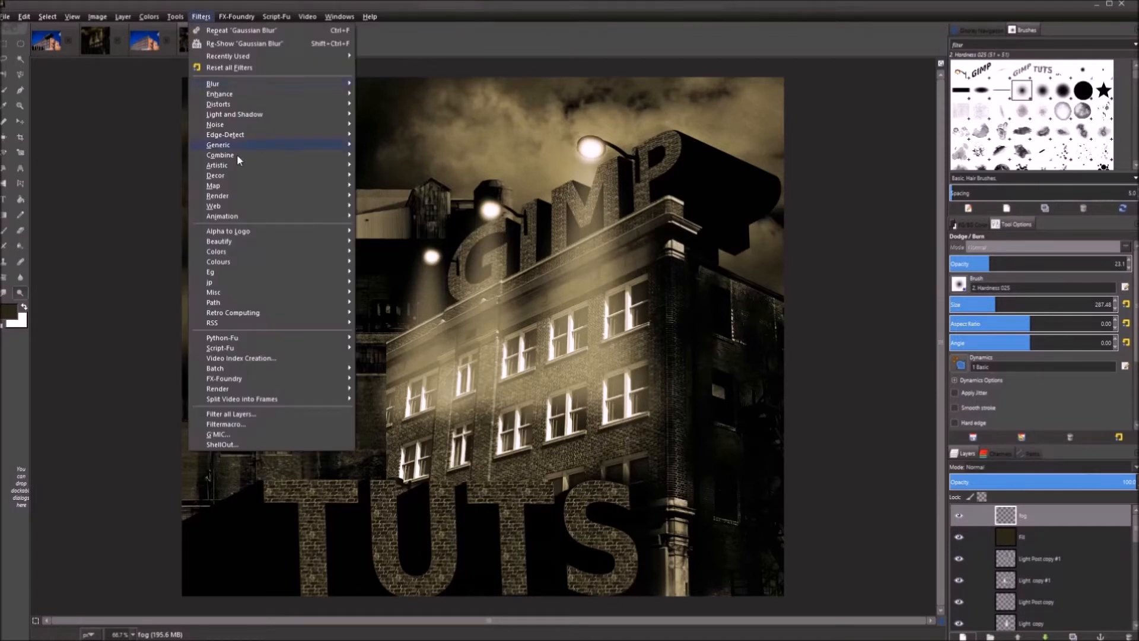
{"action": "mouse_move", "coordinate": [240, 198]}
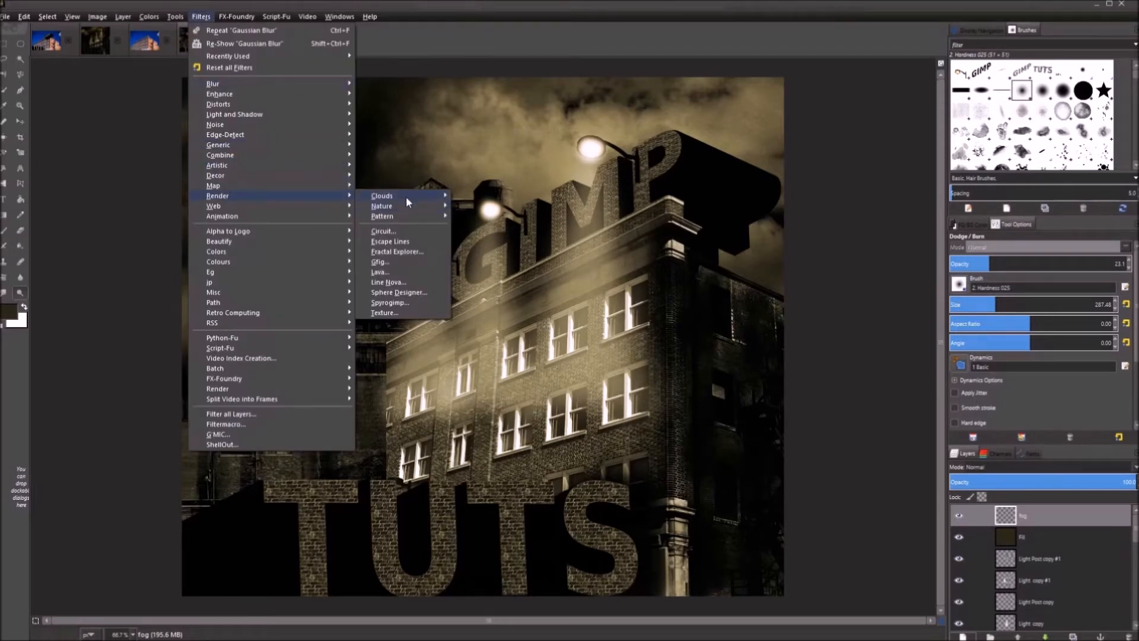
{"action": "mouse_move", "coordinate": [406, 197]}
{"action": "left_click", "coordinate": [489, 217]}
{"action": "left_click_drag", "start_coordinate": [600, 210], "coordinate": [529, 138]}
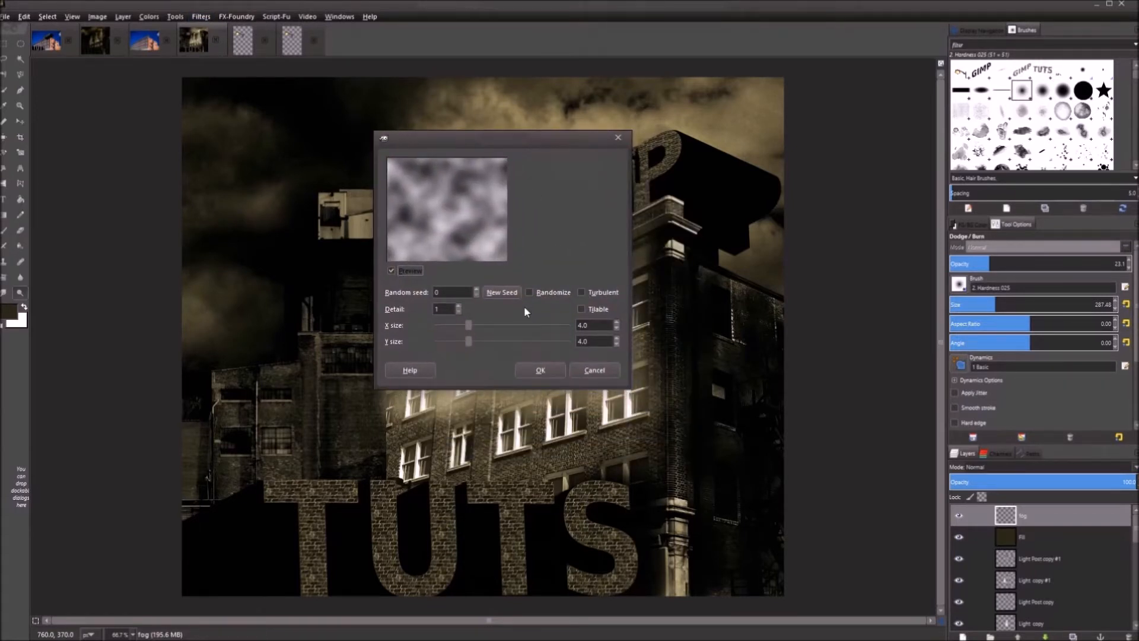
{"action": "double_click", "coordinate": [446, 304]}
{"action": "type", "text": "15"}
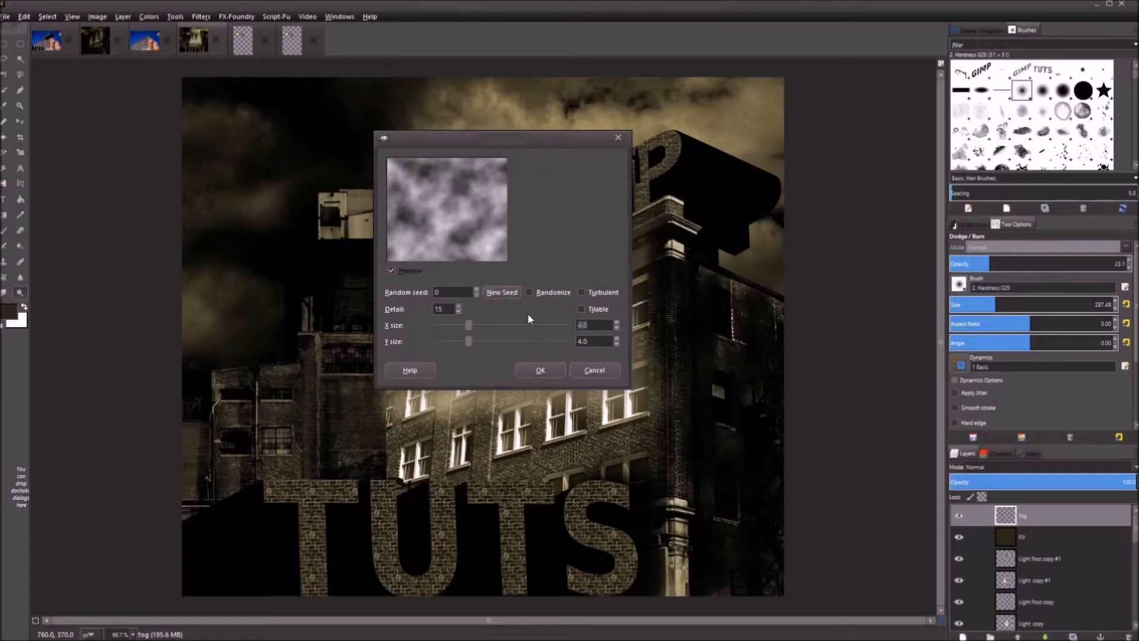
{"action": "key", "text": "Tab"}
{"action": "type", "text": "6"}
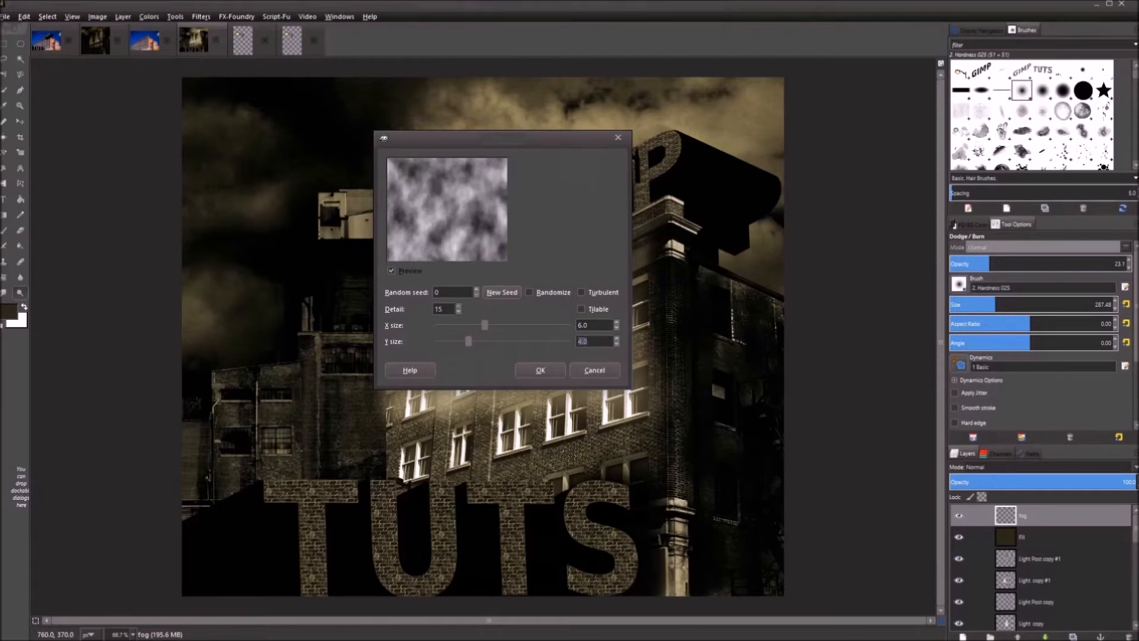
{"action": "left_click", "coordinate": [592, 325]}
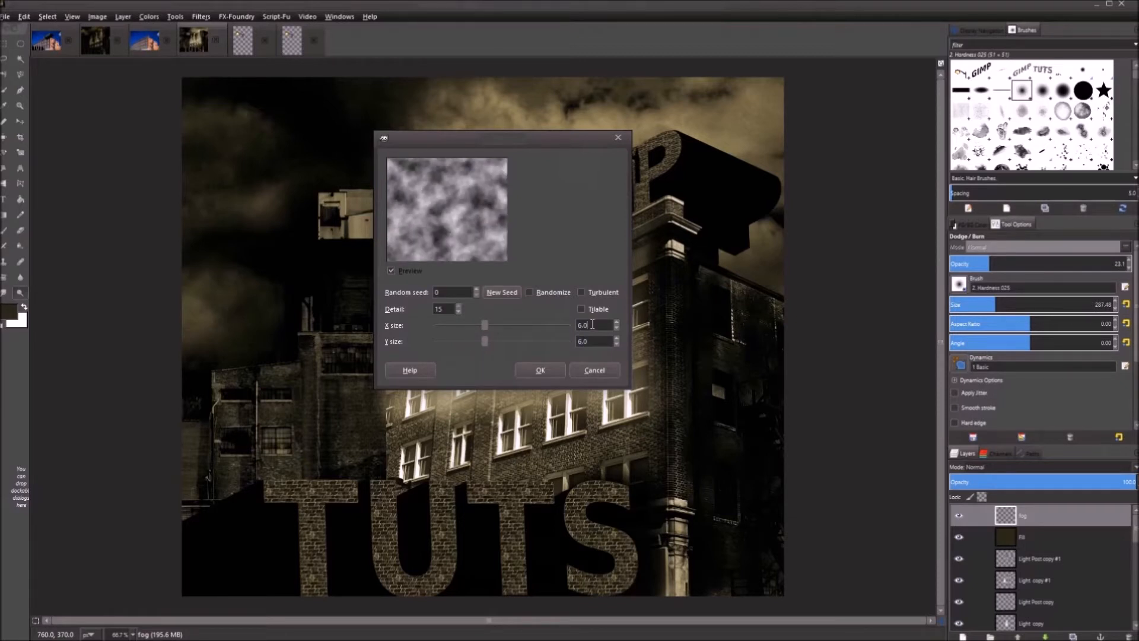
{"action": "left_click", "coordinate": [560, 369]}
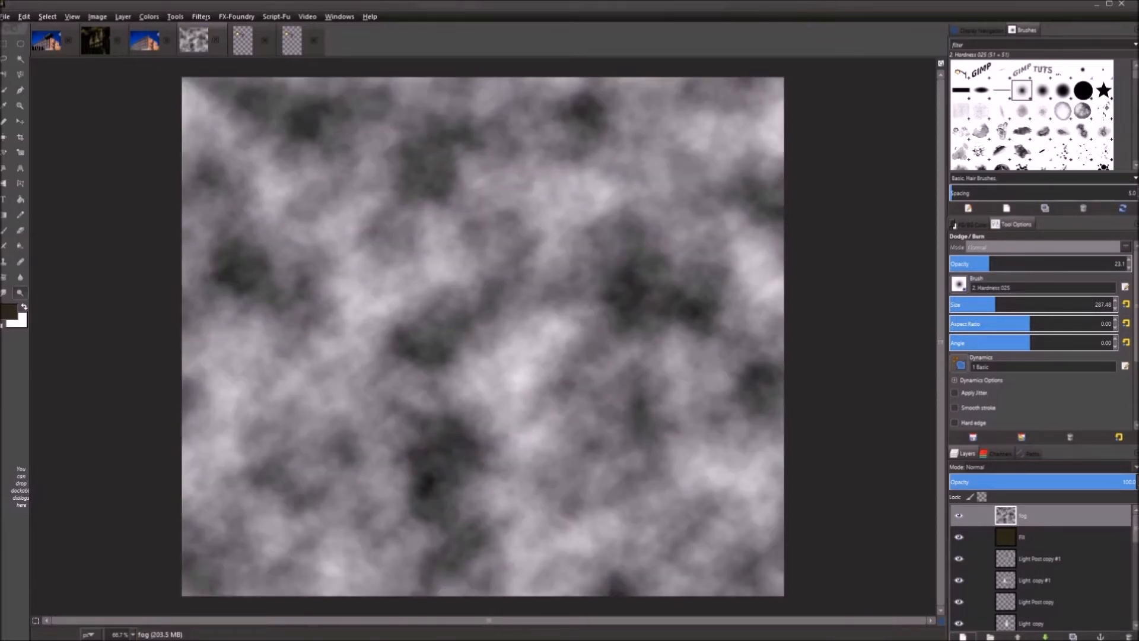
{"action": "left_click", "coordinate": [1028, 470]}
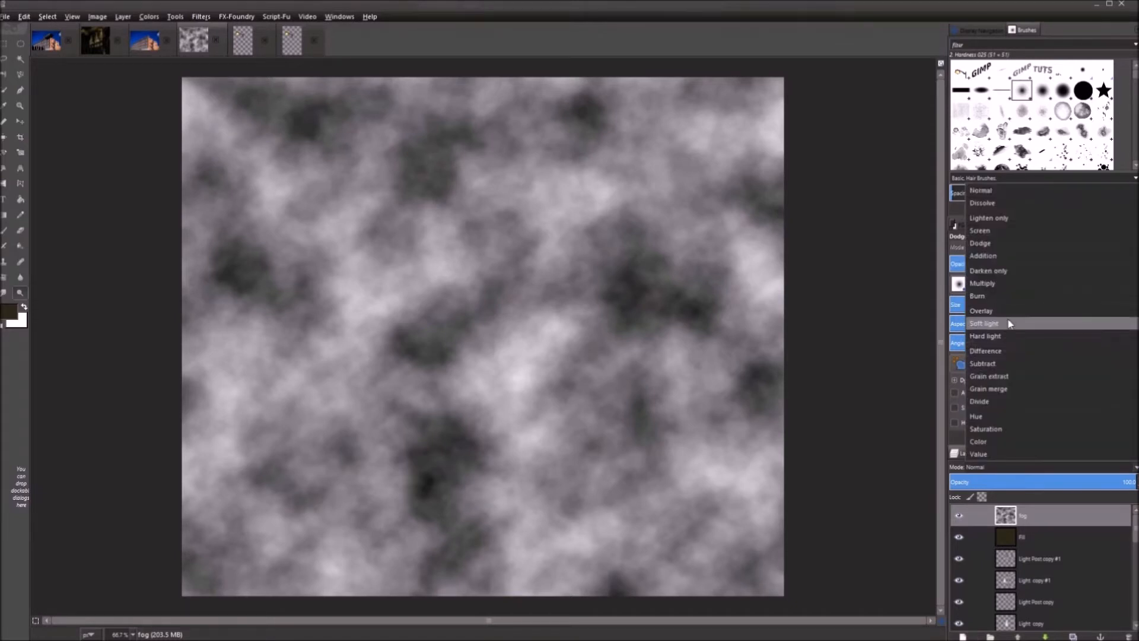
{"action": "left_click", "coordinate": [981, 311]}
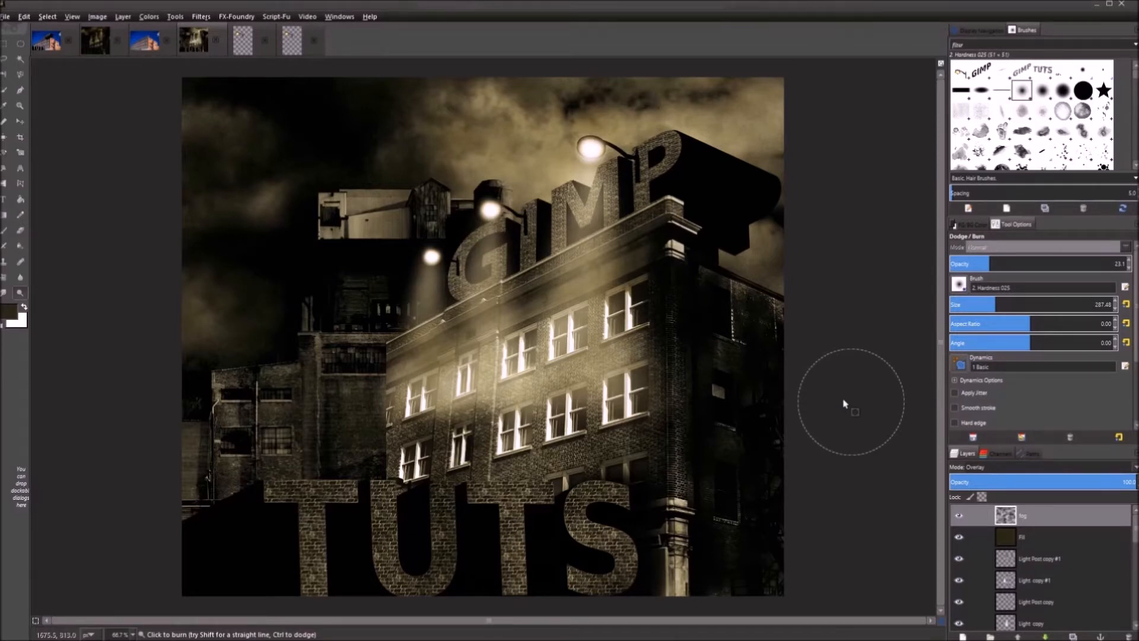
Add a transparent layer named fill 2 above the fog layer
{"action": "left_click", "coordinate": [962, 637]}
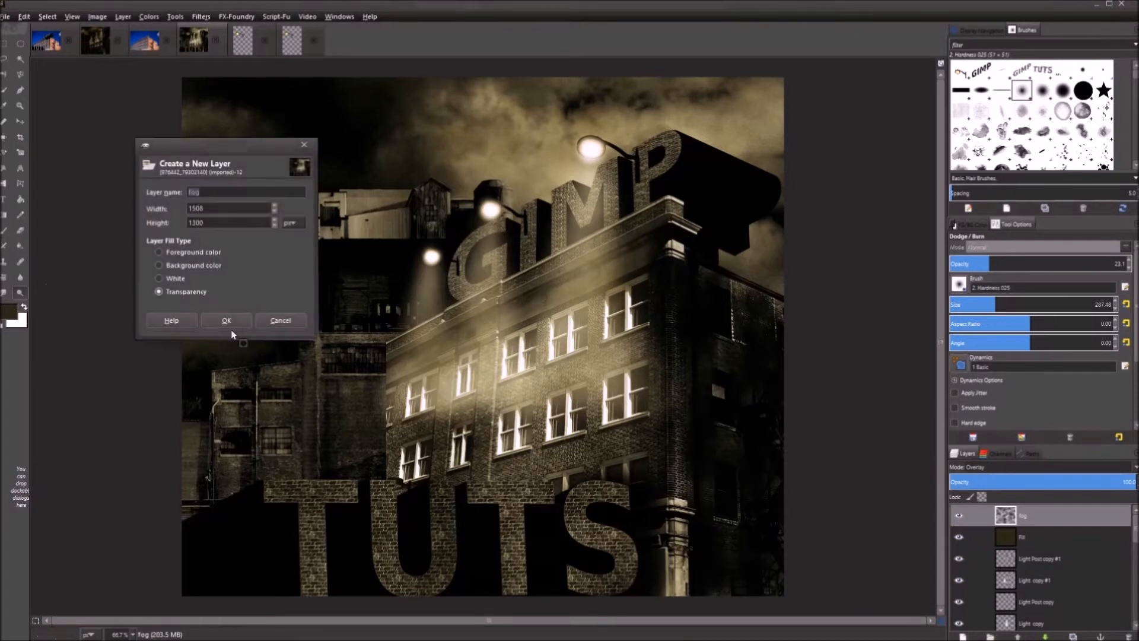
{"action": "type", "text": "fill 2"}
{"action": "left_click", "coordinate": [216, 315]}
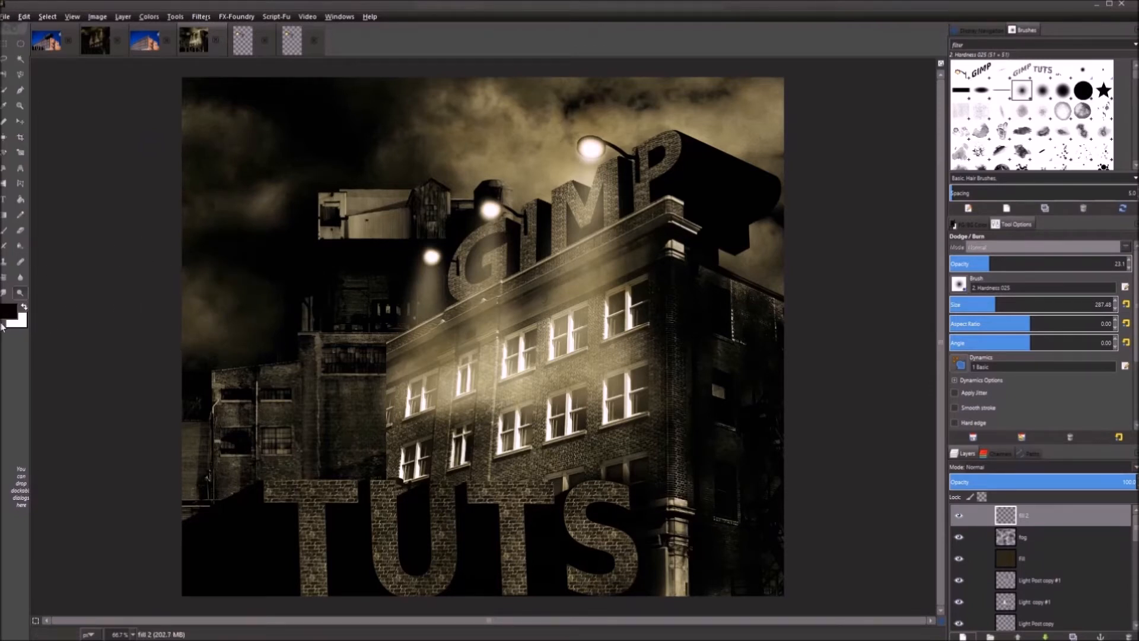
Fill the fill 2 layer with black and set its blend mode to Soft light
{"action": "left_click", "coordinate": [21, 200]}
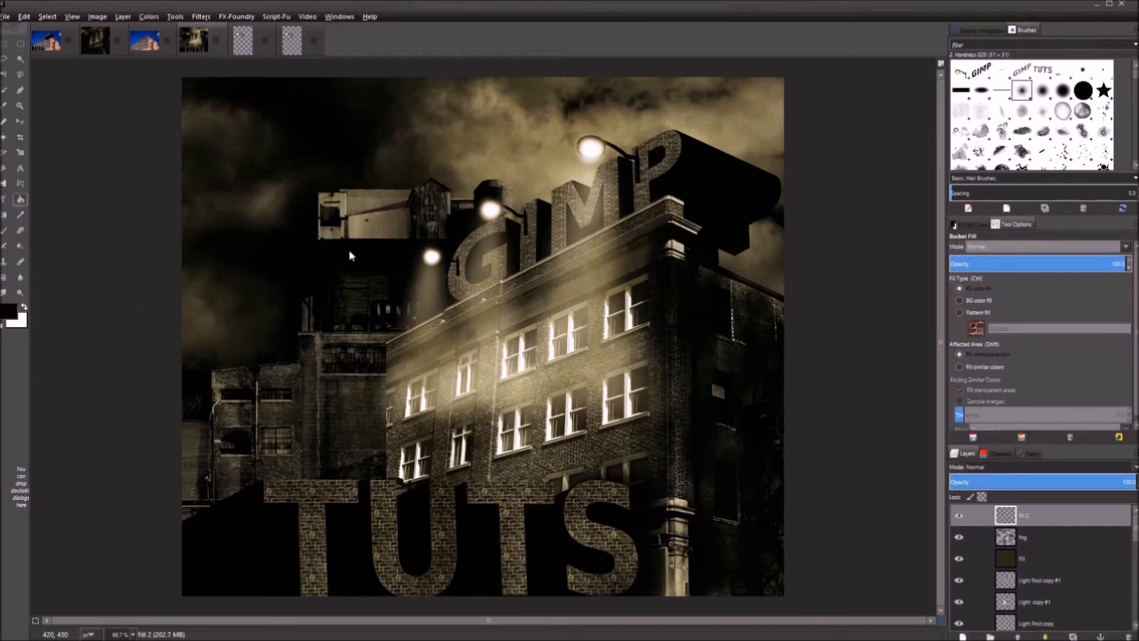
{"action": "left_click", "coordinate": [507, 302]}
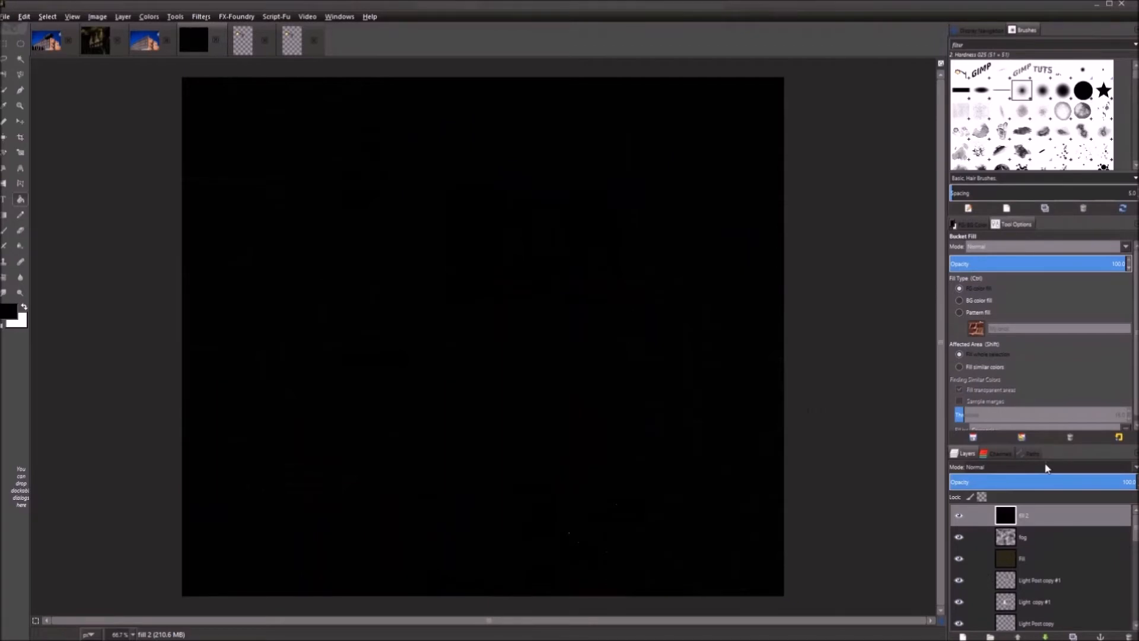
{"action": "left_click", "coordinate": [1046, 468]}
{"action": "left_click", "coordinate": [998, 331]}
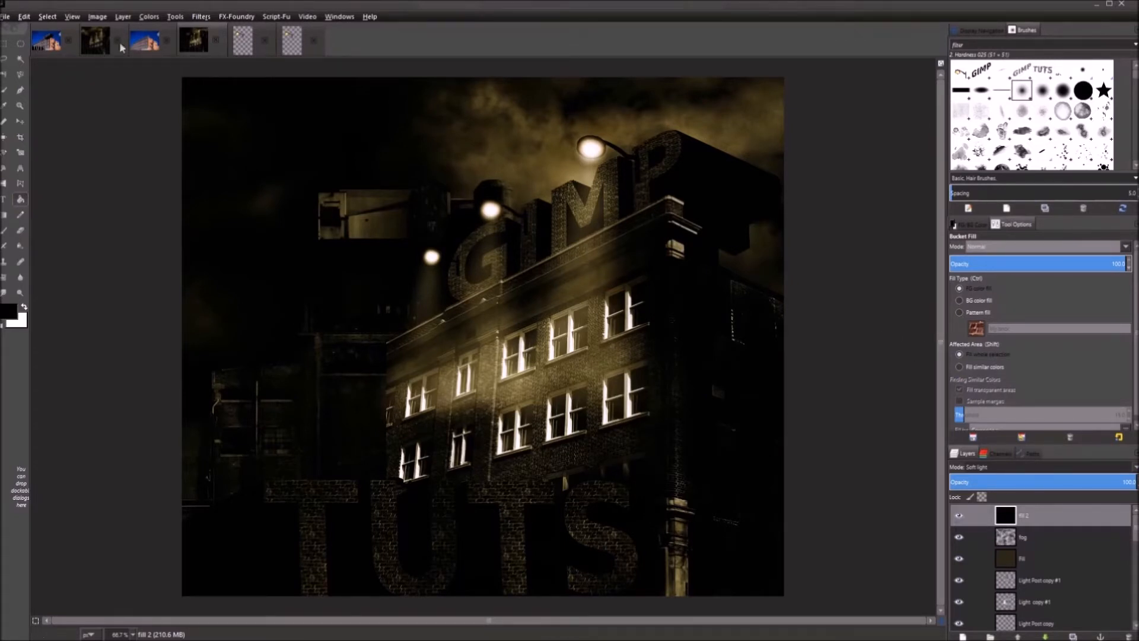
Switch to the finished reference composite and check the blend mode and opacity of its top fill #2 layer
{"action": "left_click", "coordinate": [81, 42]}
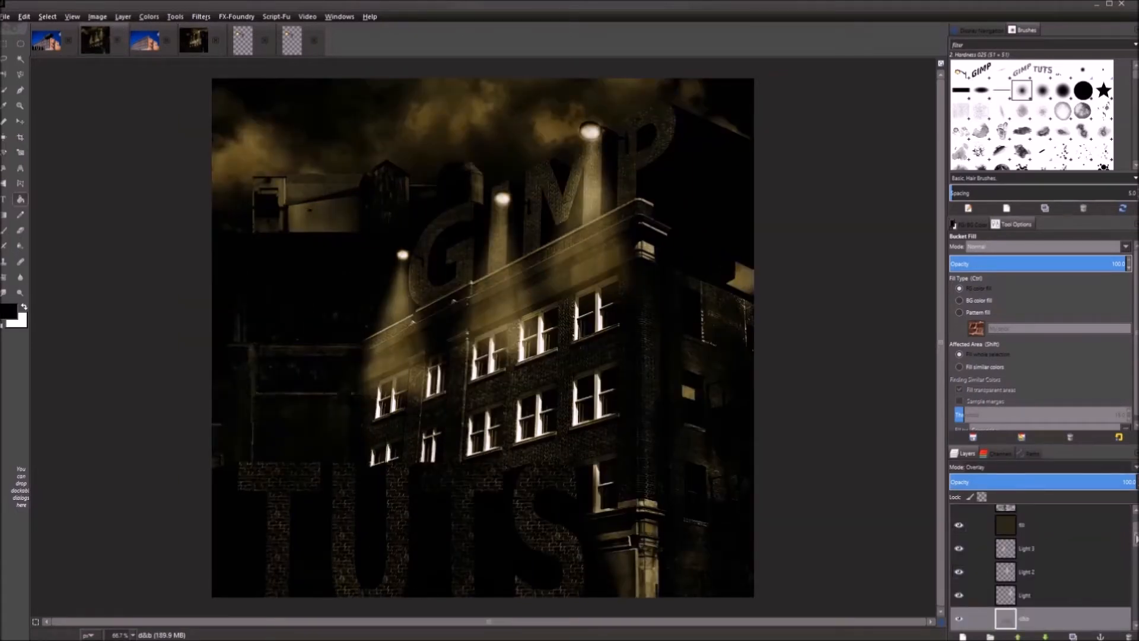
{"action": "scroll", "coordinate": [1070, 534], "scroll_direction": "up", "scroll_amount": 2}
{"action": "left_click", "coordinate": [1070, 518]}
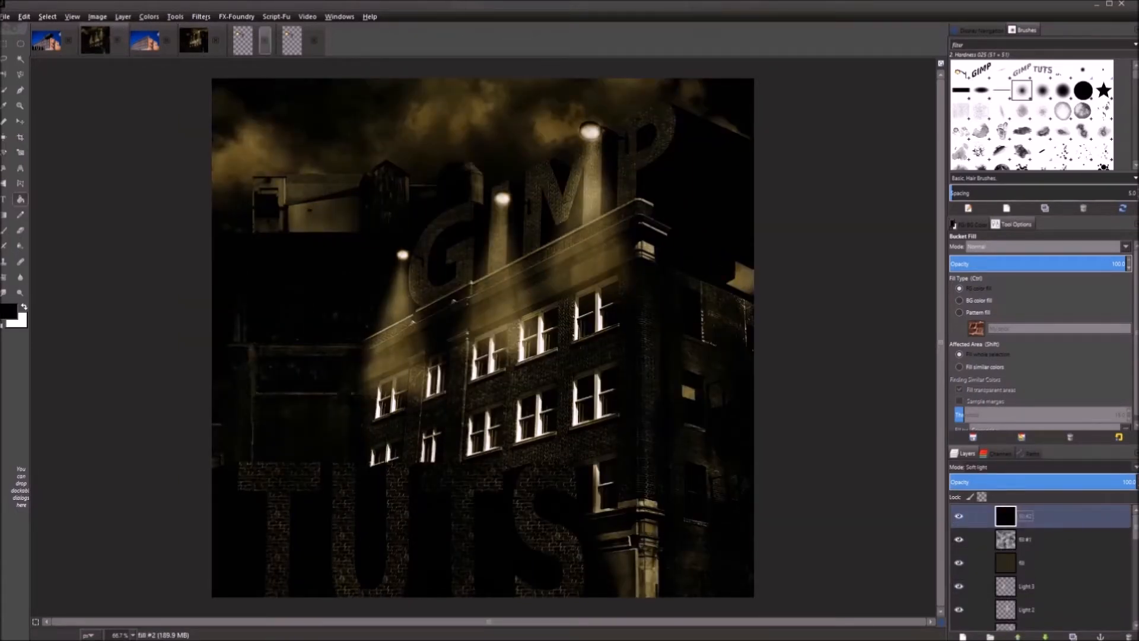
Return to the working composite and burn the left edge of the Apartment layer with the brush size at 100.17
{"action": "left_click", "coordinate": [192, 41]}
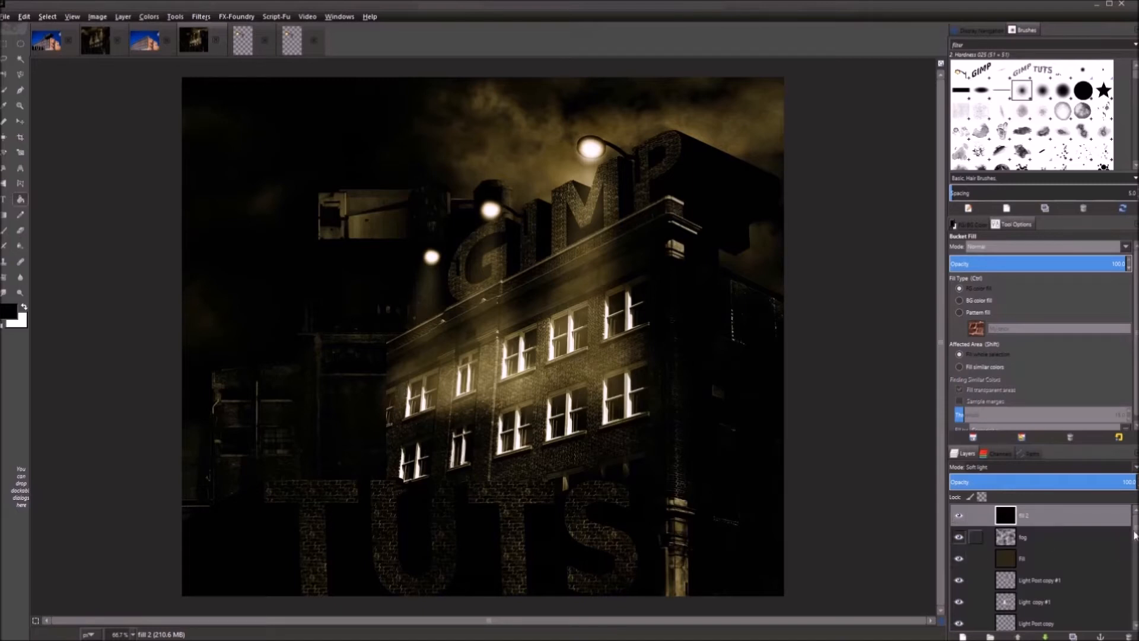
{"action": "scroll", "coordinate": [1137, 543], "scroll_direction": "down", "scroll_amount": 8}
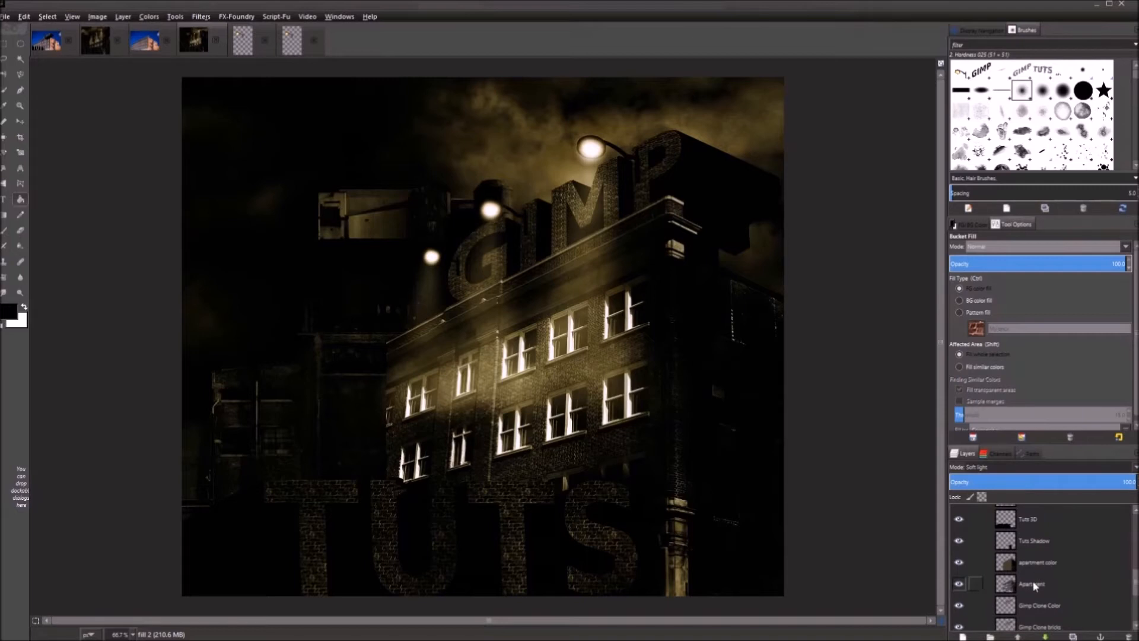
{"action": "left_click", "coordinate": [1035, 585]}
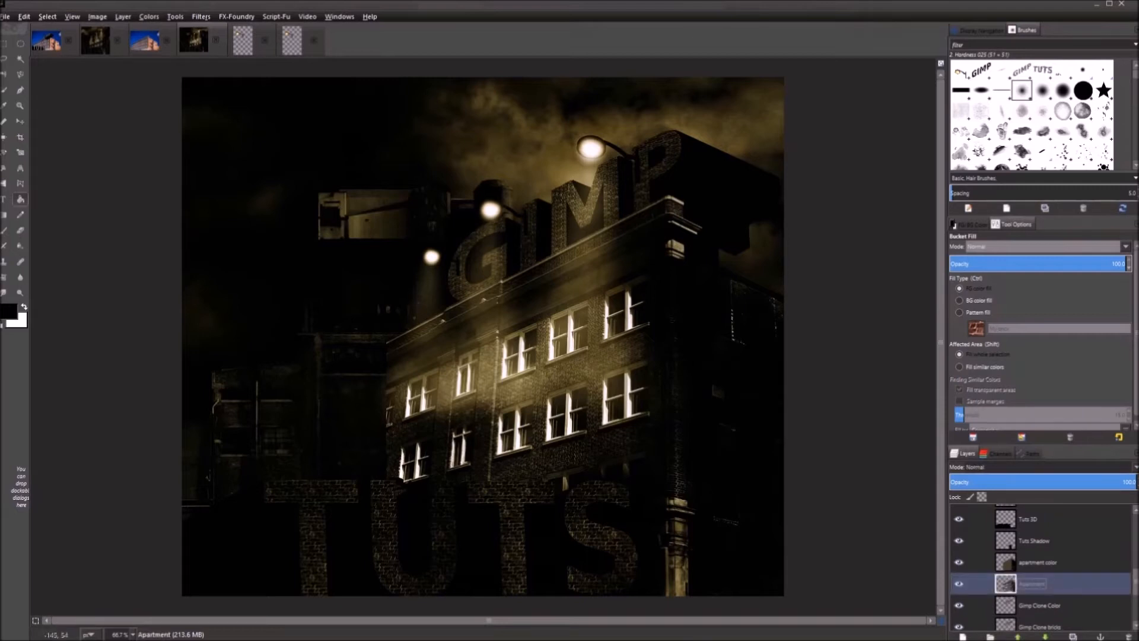
{"action": "left_click", "coordinate": [92, 45]}
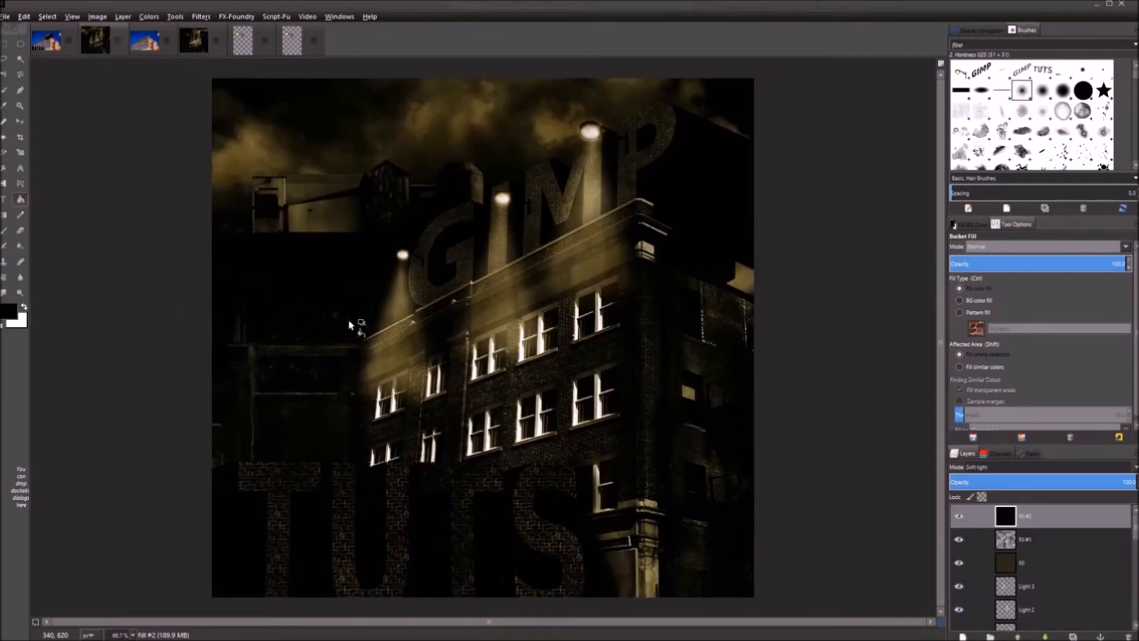
{"action": "left_click", "coordinate": [188, 41]}
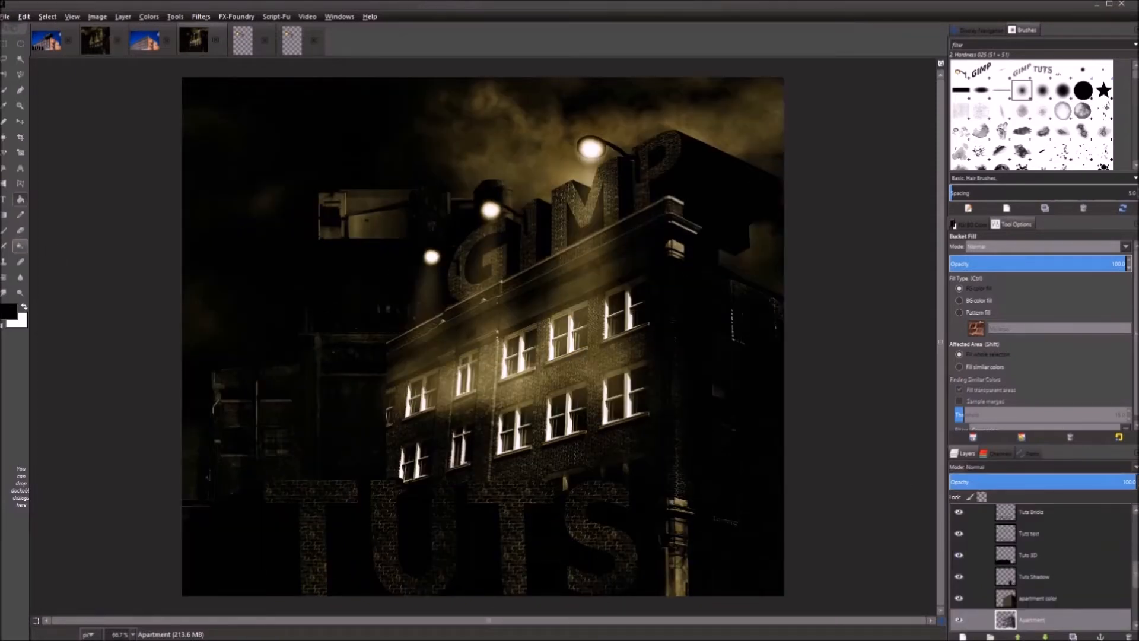
{"action": "left_click", "coordinate": [20, 292]}
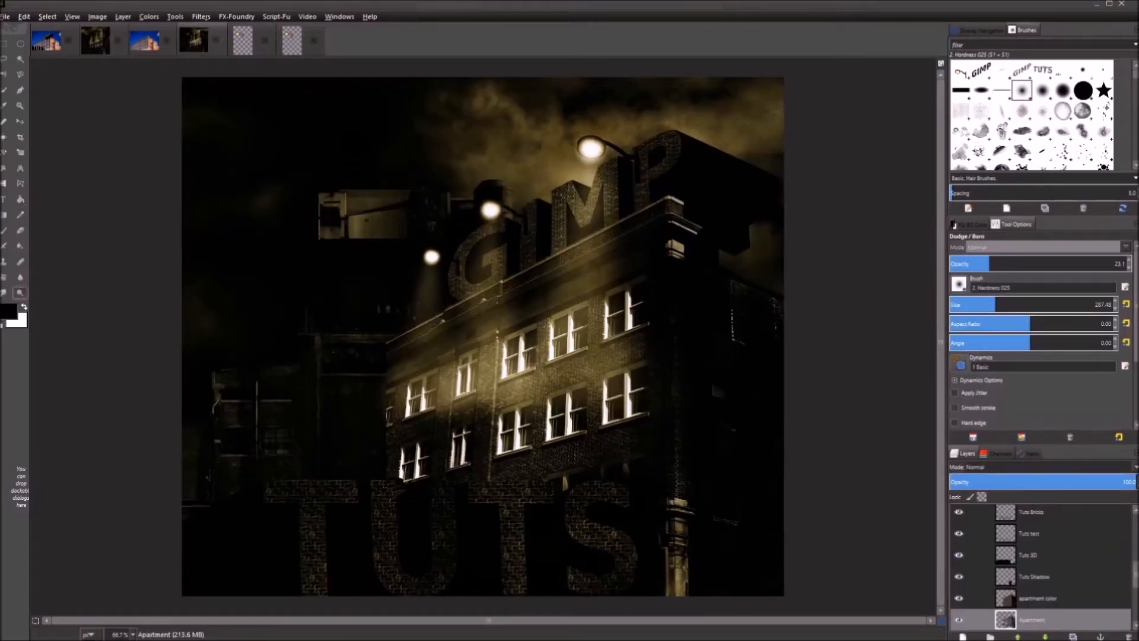
{"action": "left_click_drag", "start_coordinate": [990, 305], "coordinate": [967, 306]}
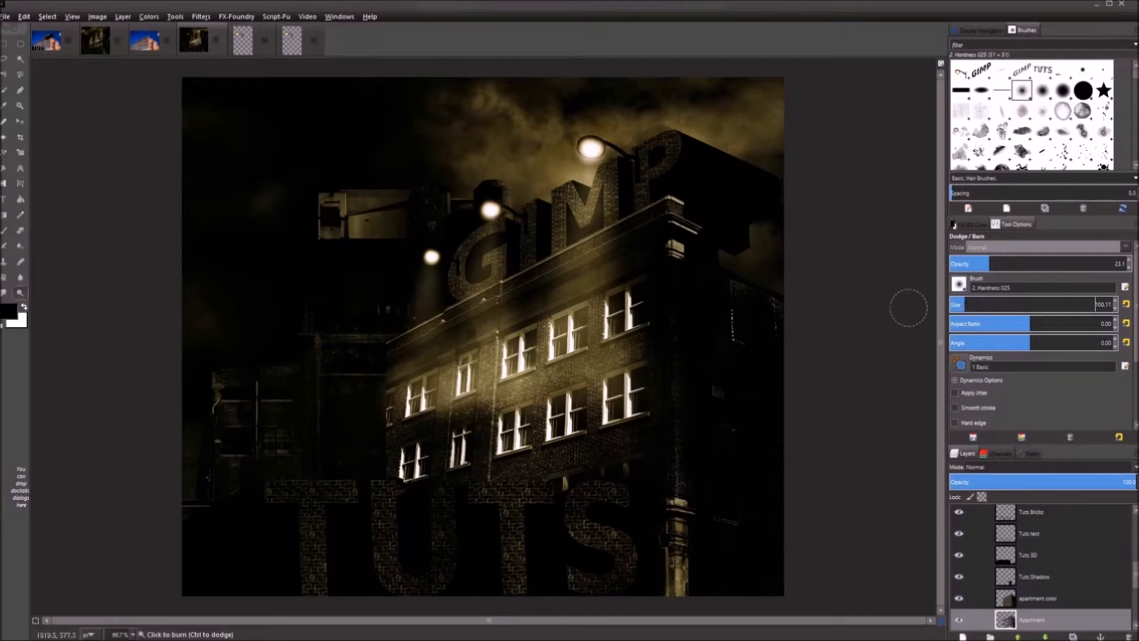
{"action": "mouse_move", "coordinate": [383, 347]}
{"action": "left_mouse_down"}
{"action": "mouse_move", "coordinate": [387, 468]}
{"action": "mouse_move", "coordinate": [389, 337]}
{"action": "mouse_move", "coordinate": [385, 402]}
{"action": "mouse_move", "coordinate": [392, 385]}
{"action": "mouse_move", "coordinate": [378, 407]}
{"action": "mouse_move", "coordinate": [385, 384]}
{"action": "mouse_move", "coordinate": [369, 396]}
{"action": "mouse_move", "coordinate": [381, 380]}
{"action": "mouse_move", "coordinate": [381, 433]}
{"action": "mouse_move", "coordinate": [373, 400]}
{"action": "mouse_move", "coordinate": [381, 449]}
{"action": "left_mouse_up"}
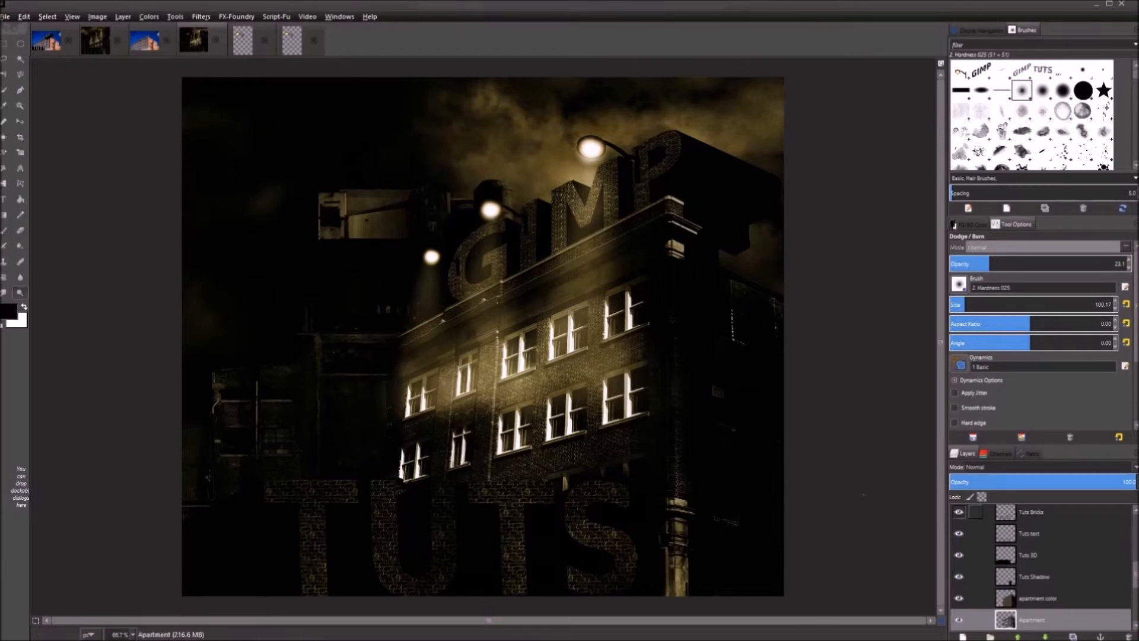
Rename the pasted layer to buildings and burn it beside the apartment's left edge
{"action": "left_click_drag", "start_coordinate": [1136, 565], "coordinate": [1136, 608]}
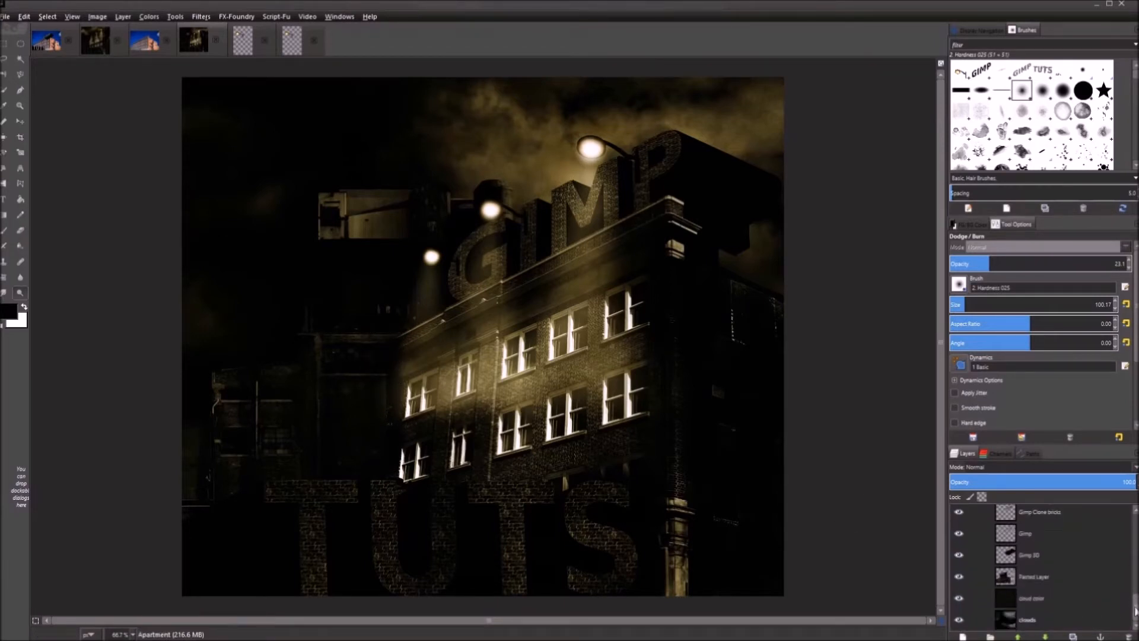
{"action": "left_click", "coordinate": [1034, 577]}
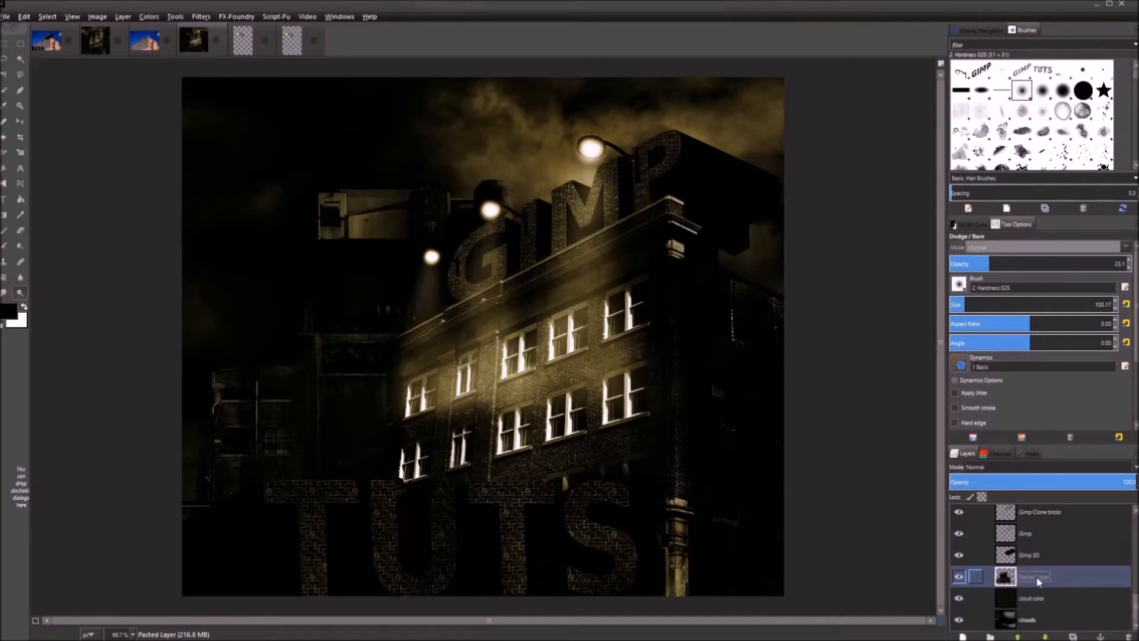
{"action": "double_click", "coordinate": [1037, 578]}
{"action": "type", "text": "bui"}
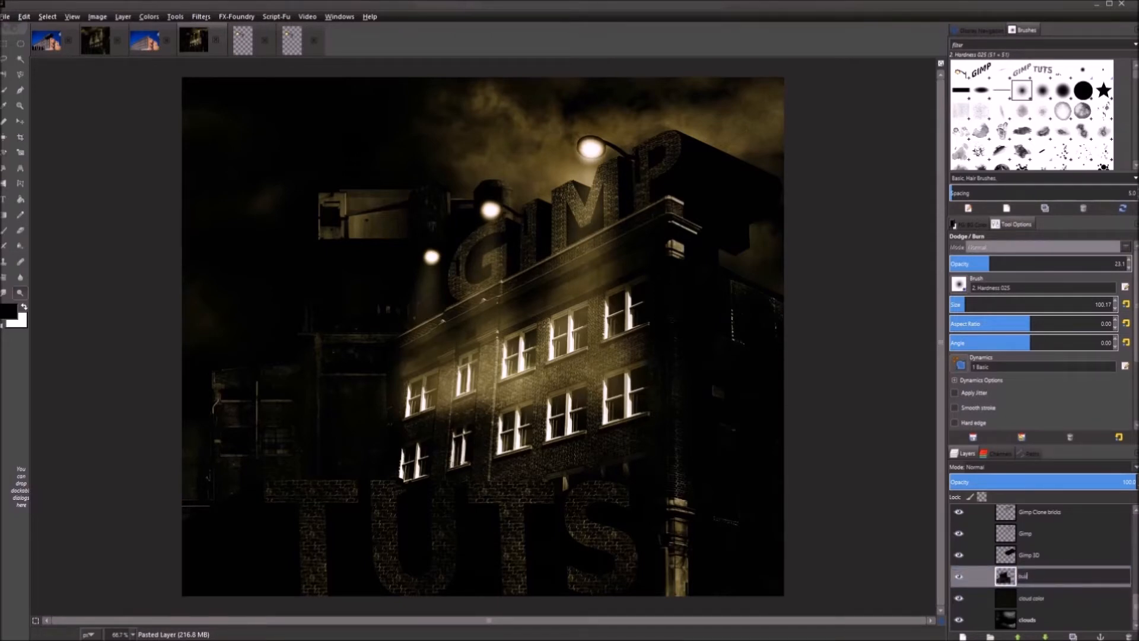
{"action": "type", "text": "ldings"}
{"action": "key", "text": "Return"}
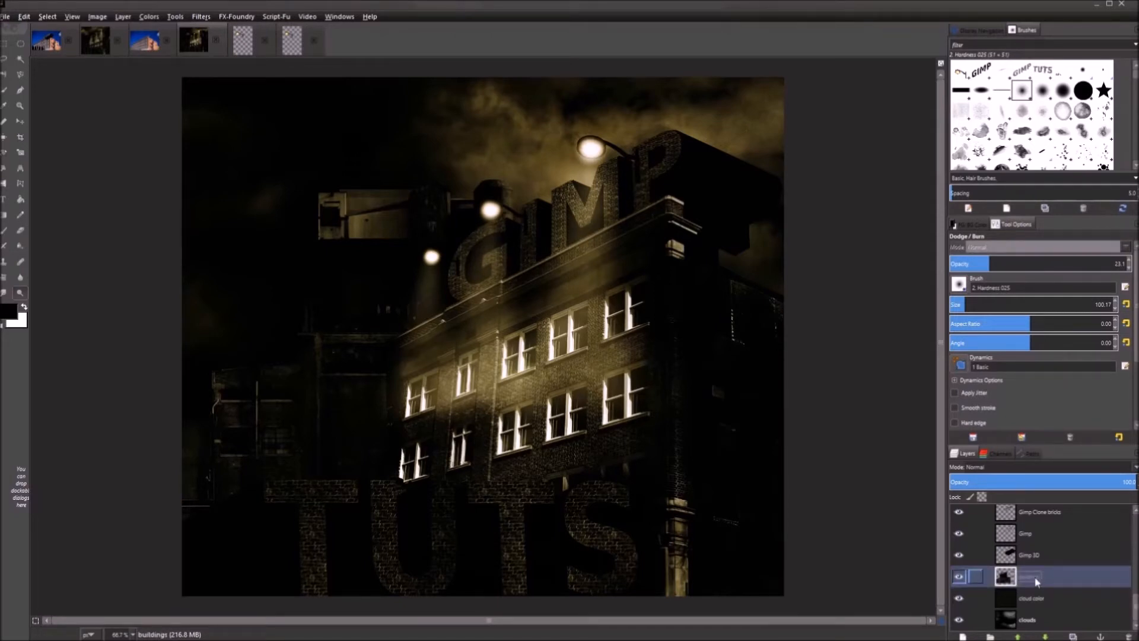
{"action": "mouse_move", "coordinate": [385, 352]}
{"action": "left_mouse_down"}
{"action": "mouse_move", "coordinate": [376, 463]}
{"action": "mouse_move", "coordinate": [381, 345]}
{"action": "mouse_move", "coordinate": [366, 324]}
{"action": "mouse_move", "coordinate": [389, 337]}
{"action": "mouse_move", "coordinate": [366, 344]}
{"action": "mouse_move", "coordinate": [366, 453]}
{"action": "mouse_move", "coordinate": [389, 361]}
{"action": "left_mouse_up"}
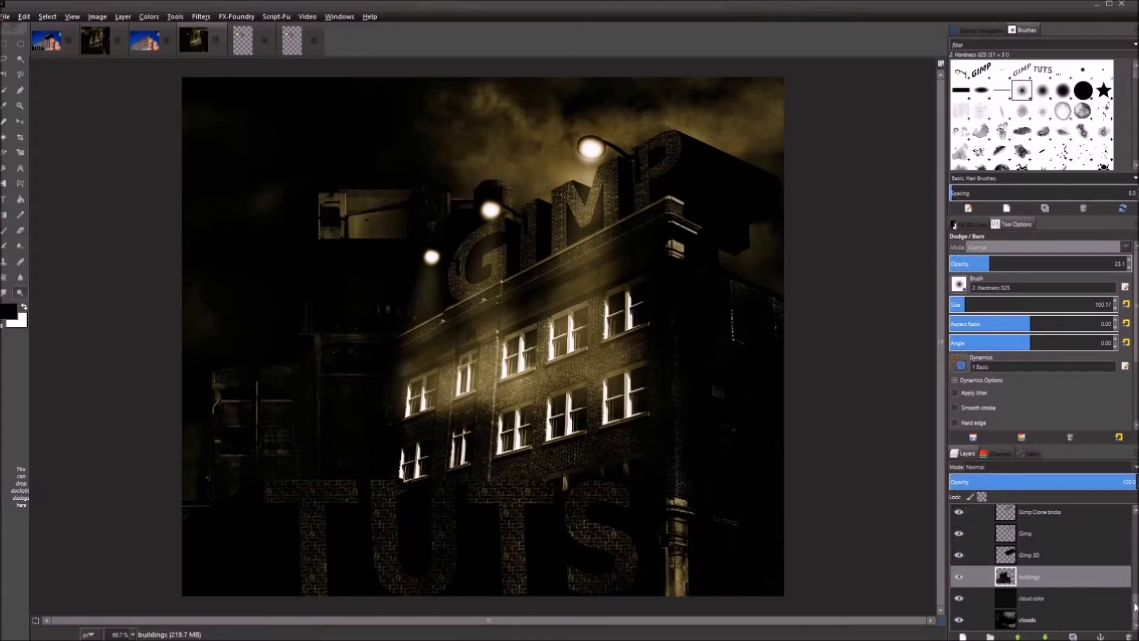
Burn the wall around the lower windows on the Apartment layer
{"action": "scroll", "coordinate": [1134, 606], "scroll_direction": "up", "scroll_amount": 10}
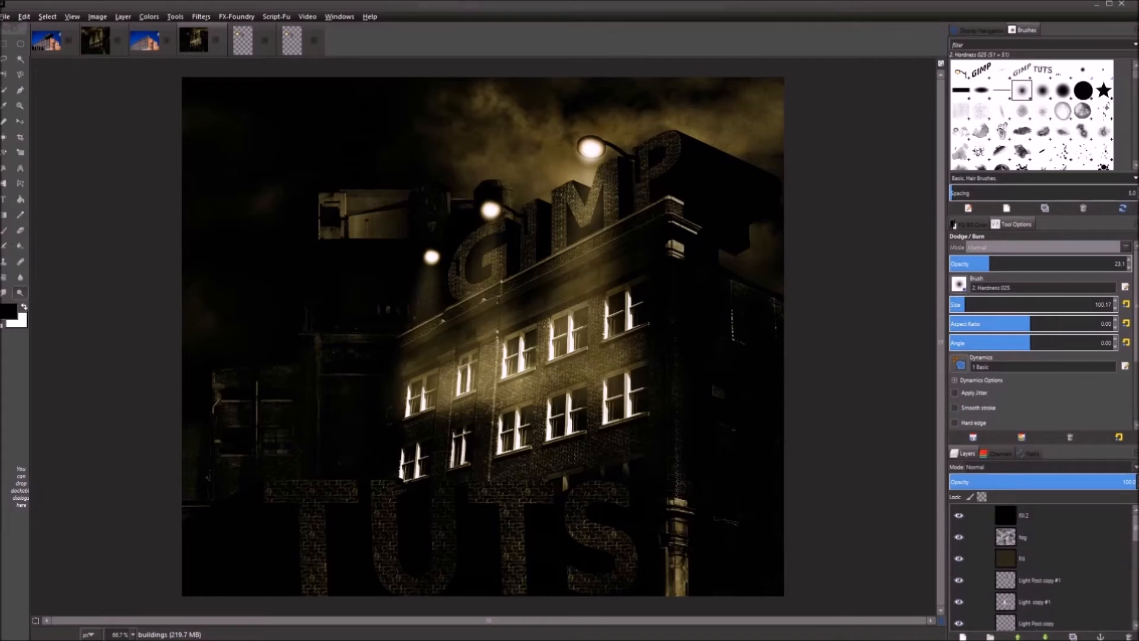
{"action": "scroll", "coordinate": [1053, 551], "scroll_direction": "down", "scroll_amount": 8}
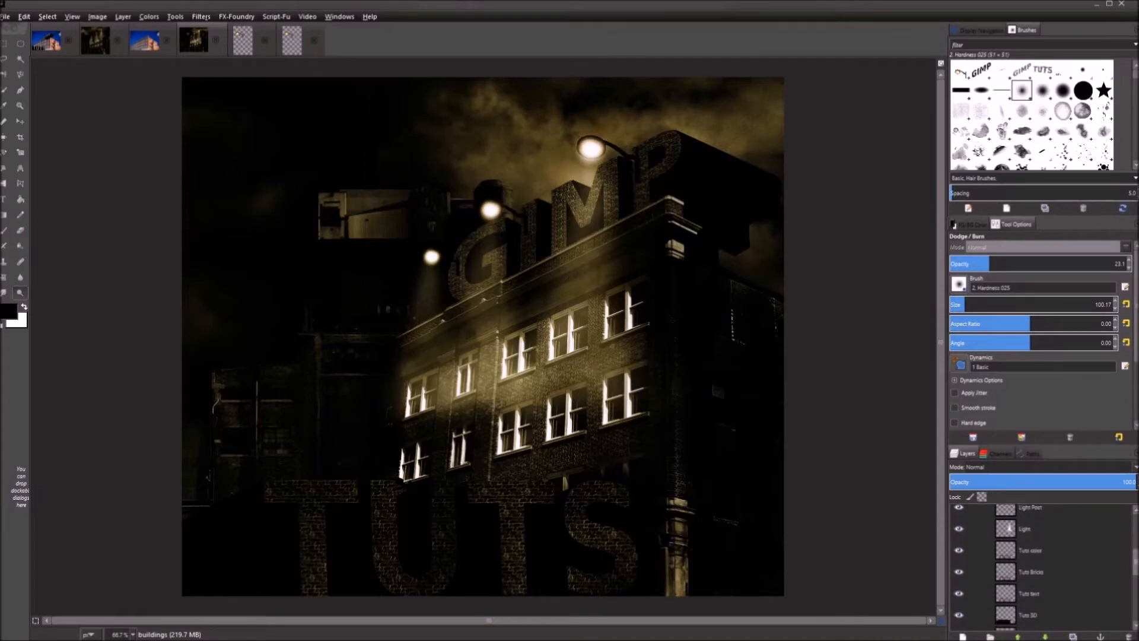
{"action": "scroll", "coordinate": [1051, 607], "scroll_direction": "down", "scroll_amount": 2}
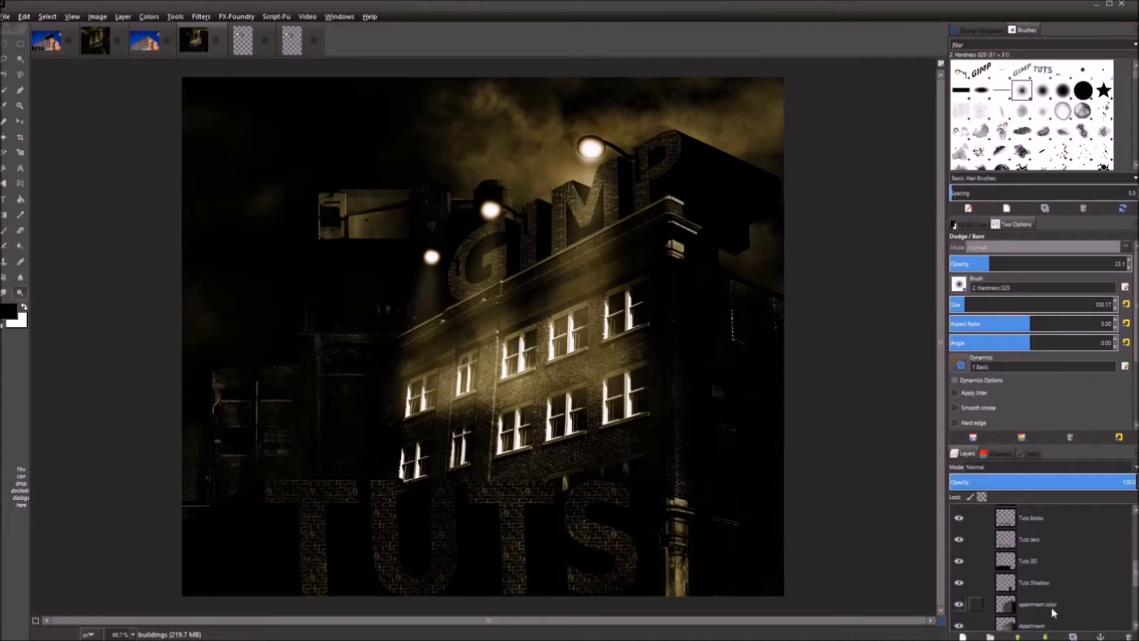
{"action": "scroll", "coordinate": [1051, 607], "scroll_direction": "down", "scroll_amount": 1}
{"action": "left_click", "coordinate": [1051, 604]}
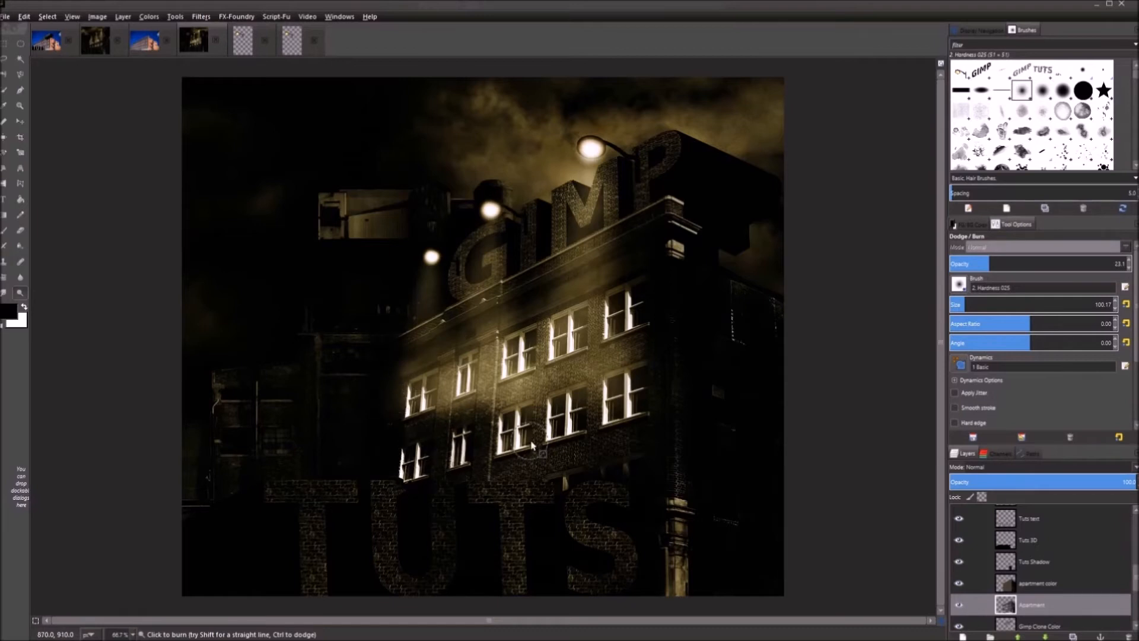
Lower the opacity of the soft-light fill 2 layer to 92.0
{"action": "left_click_drag", "start_coordinate": [1137, 579], "coordinate": [1137, 517]}
{"action": "left_click", "coordinate": [1066, 514]}
{"action": "left_click", "coordinate": [1097, 480]}
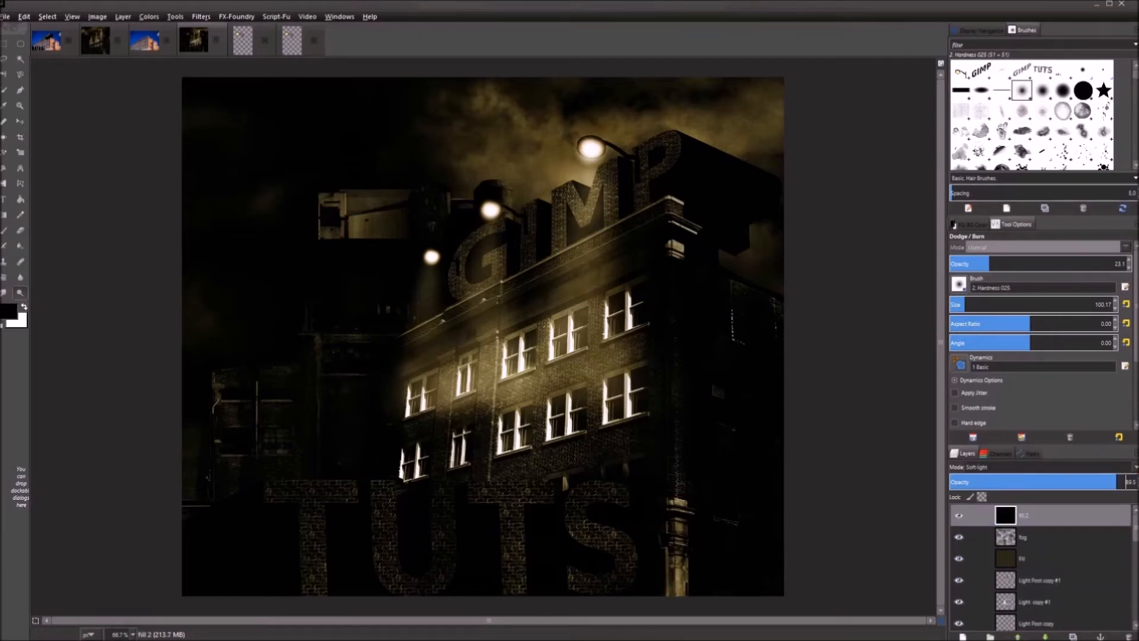
{"action": "left_click_drag", "start_coordinate": [1097, 481], "coordinate": [1099, 480]}
Burn the brick texture of the TUTS letters on the Tuts Bricks layer
{"action": "scroll", "coordinate": [1135, 552], "scroll_direction": "down", "scroll_amount": 5}
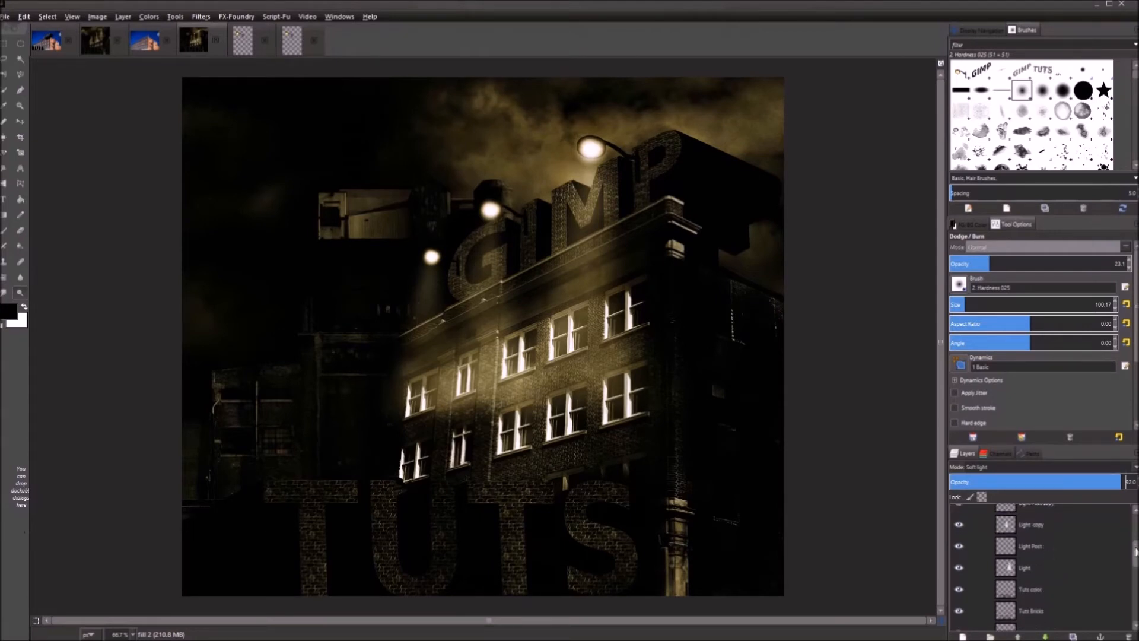
{"action": "left_click_drag", "start_coordinate": [1135, 552], "coordinate": [1135, 557]}
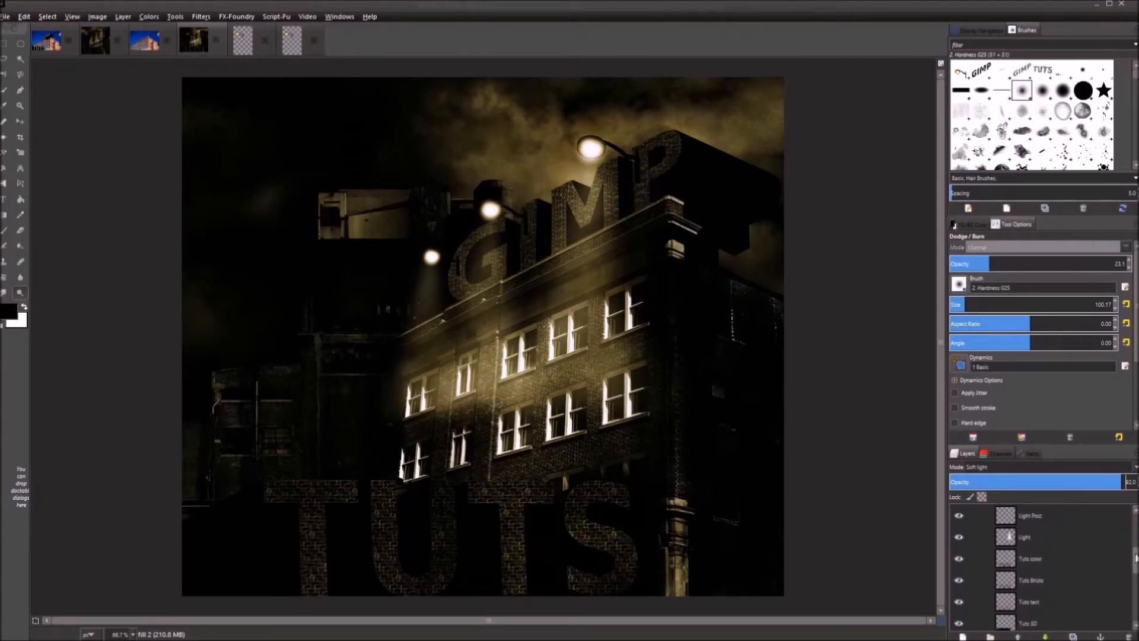
{"action": "left_click", "coordinate": [1018, 558]}
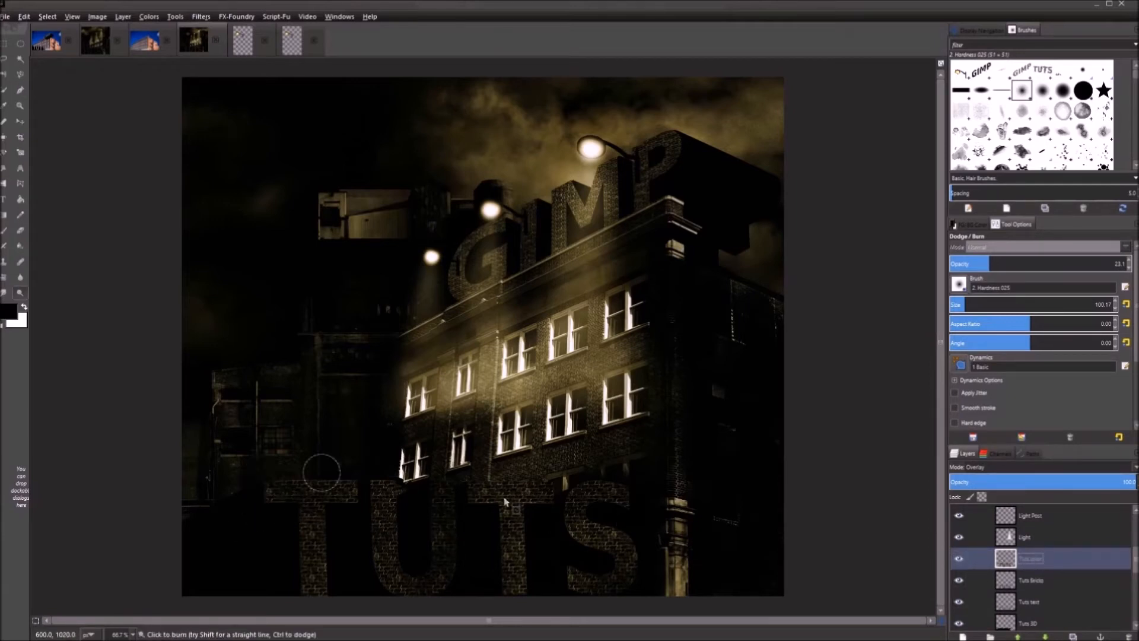
{"action": "left_click", "coordinate": [1025, 582]}
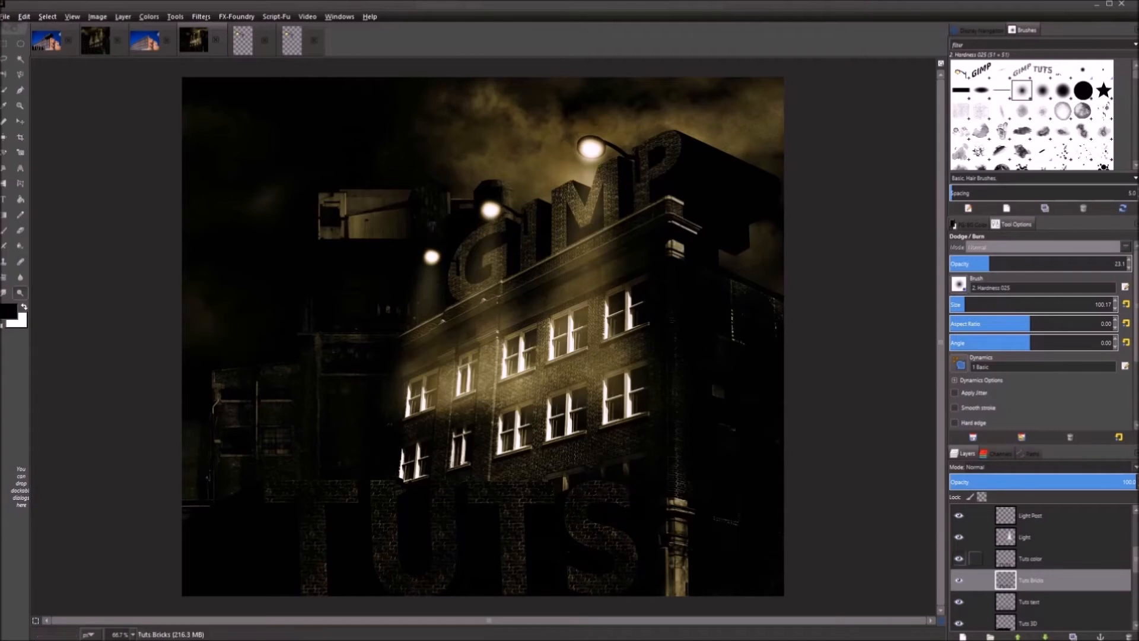
Burn the building facade on the Apartment layer and the letter bricks on the Gimp Clone bricks layer
{"action": "scroll", "coordinate": [1136, 557], "scroll_direction": "down", "scroll_amount": 5}
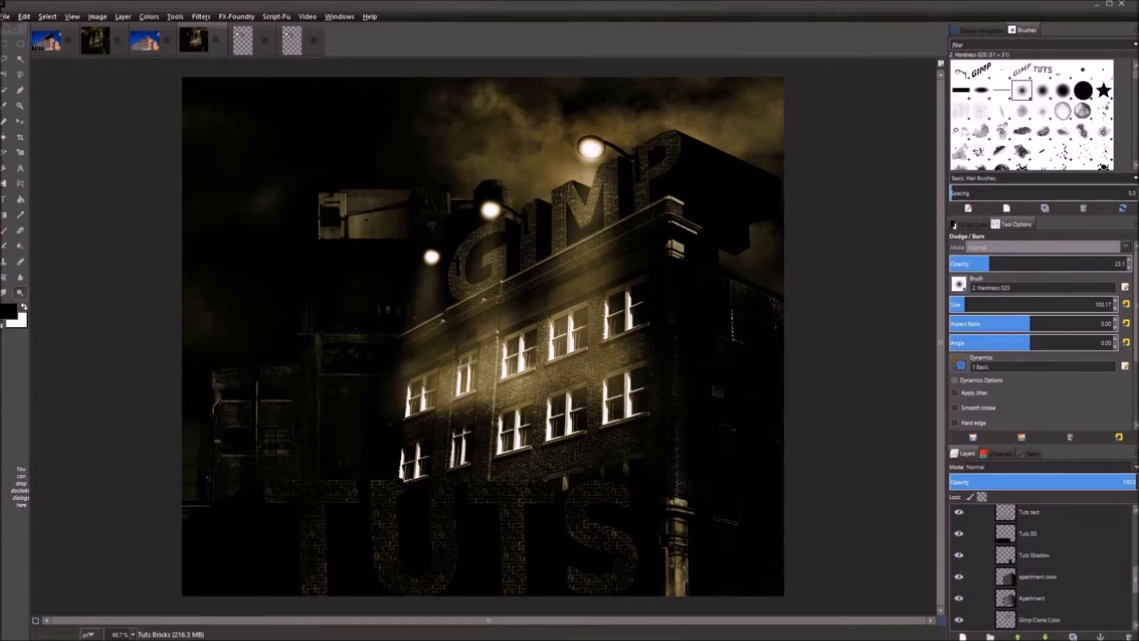
{"action": "left_click", "coordinate": [1059, 558]}
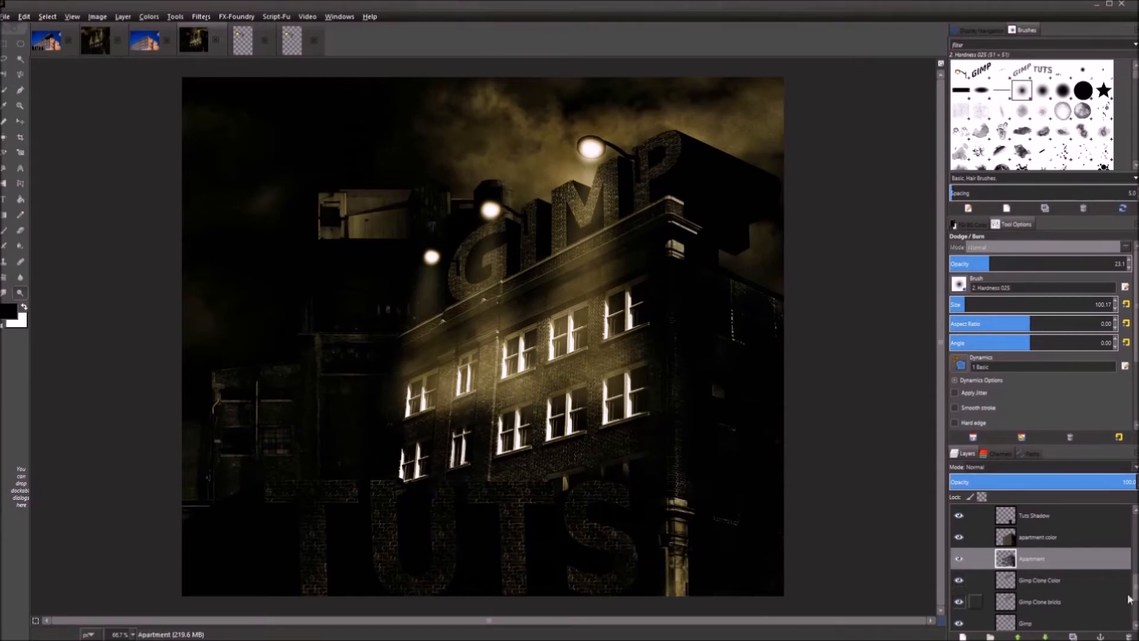
{"action": "scroll", "coordinate": [1073, 566], "scroll_direction": "down", "scroll_amount": 3}
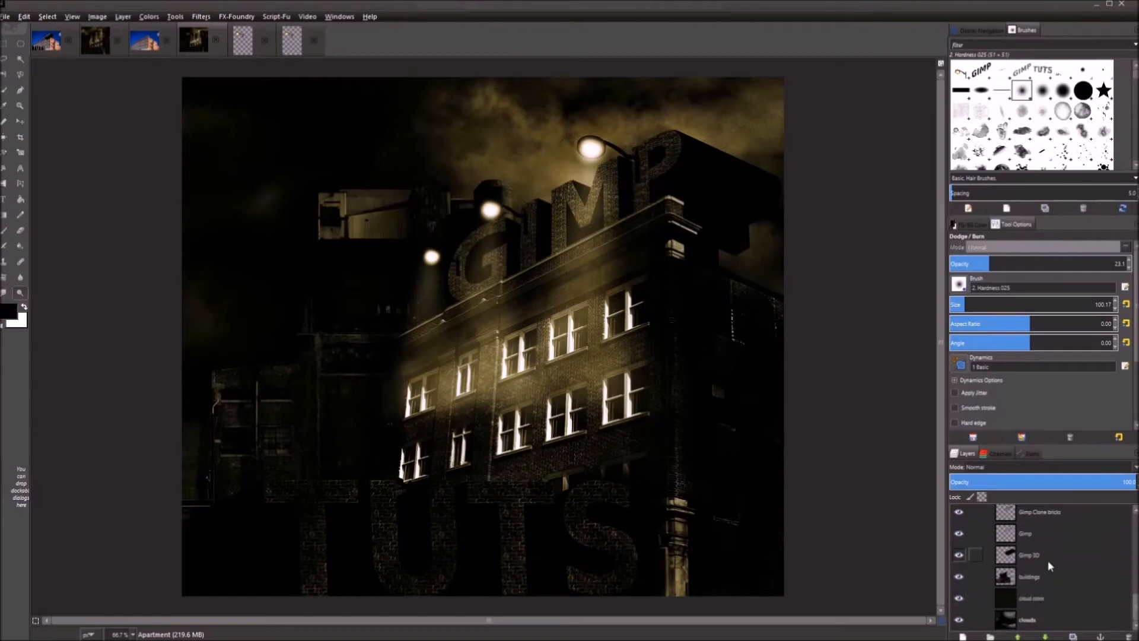
{"action": "left_click", "coordinate": [1046, 517]}
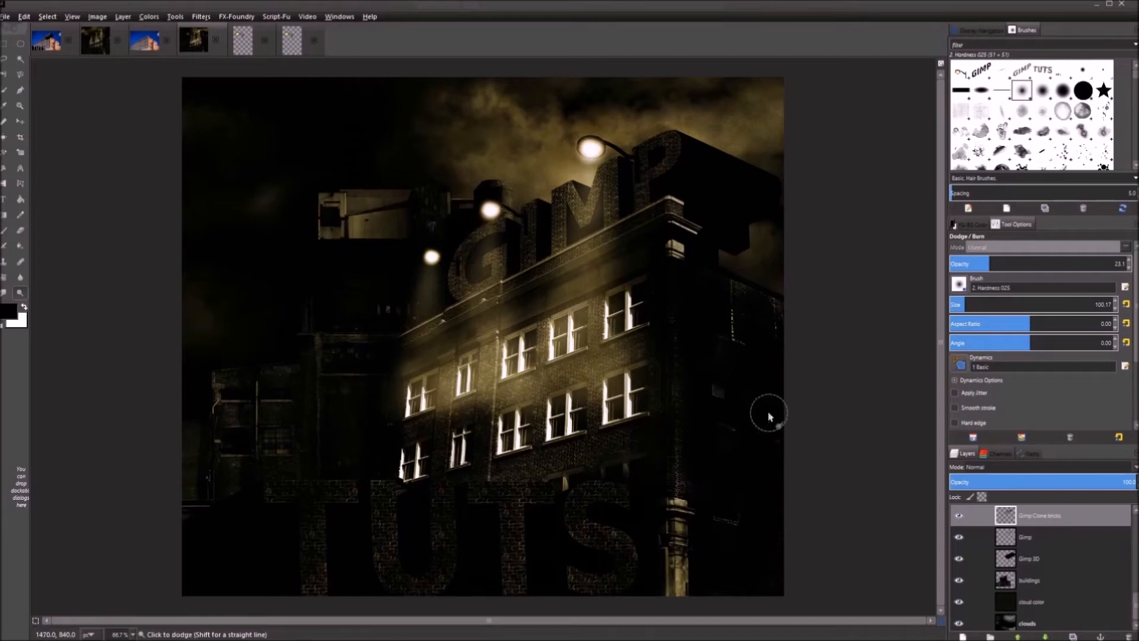
Move the buildings layer by about 15 px left and 20 px down
{"action": "scroll", "coordinate": [777, 412], "scroll_direction": "down", "scroll_amount": 1}
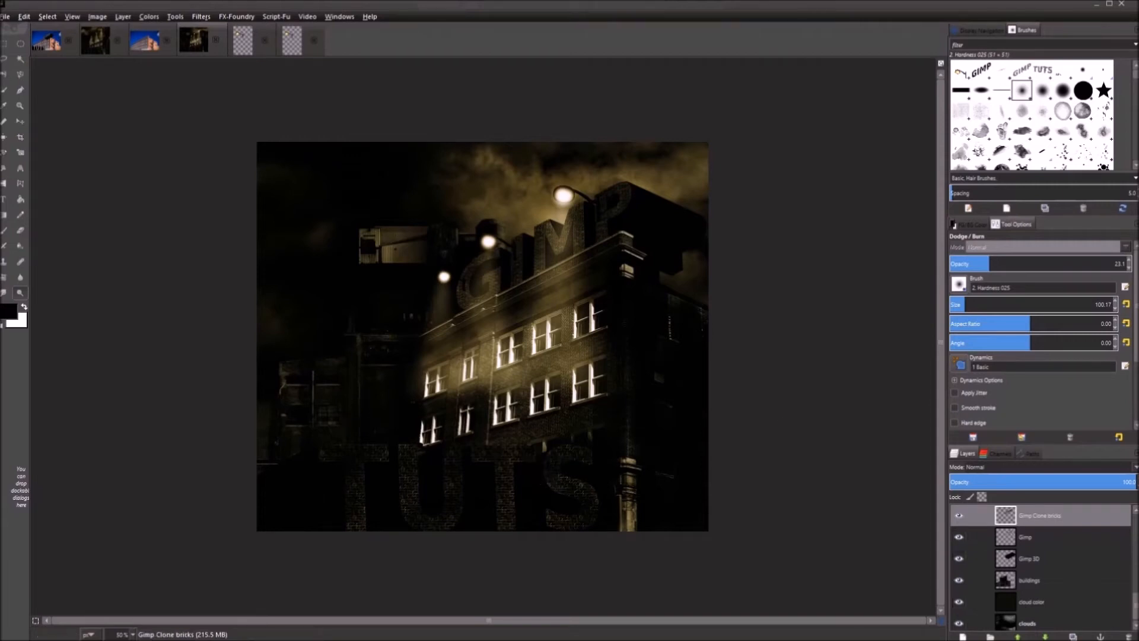
{"action": "left_click", "coordinate": [976, 580]}
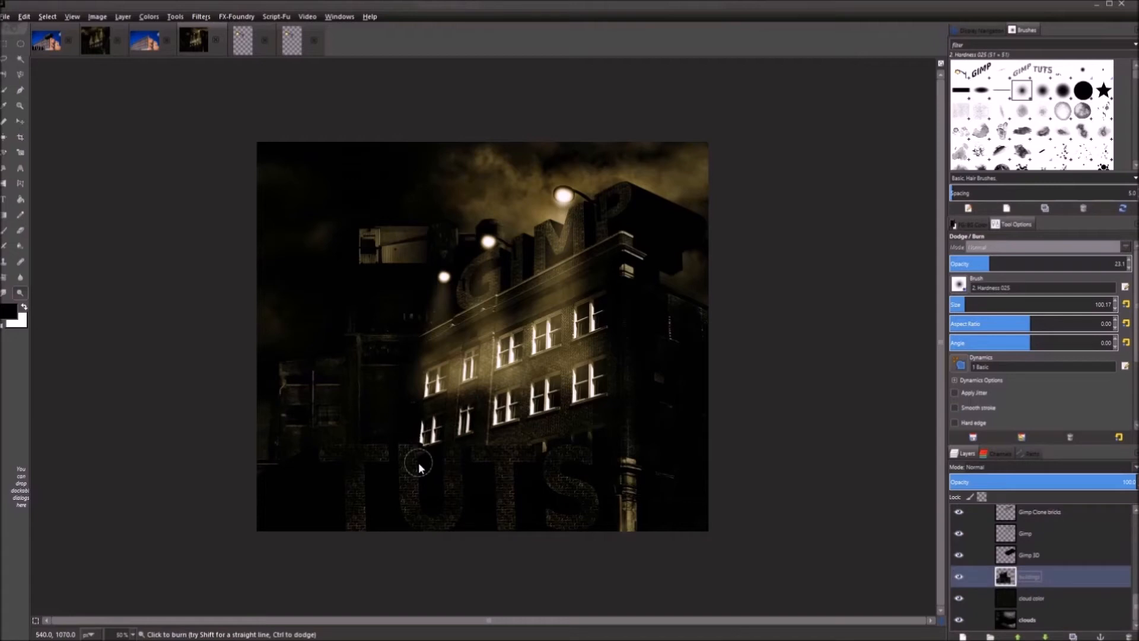
{"action": "key", "text": "m"}
{"action": "left_click_drag", "start_coordinate": [368, 409], "coordinate": [363, 411]}
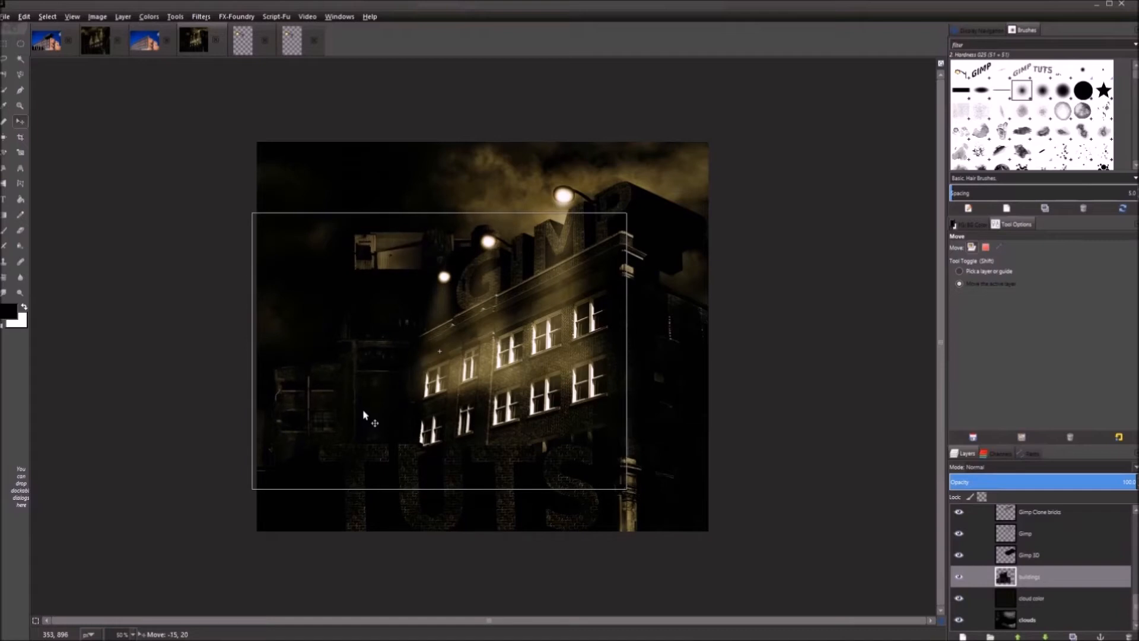
{"action": "left_click_drag", "start_coordinate": [439, 351], "coordinate": [439, 352]}
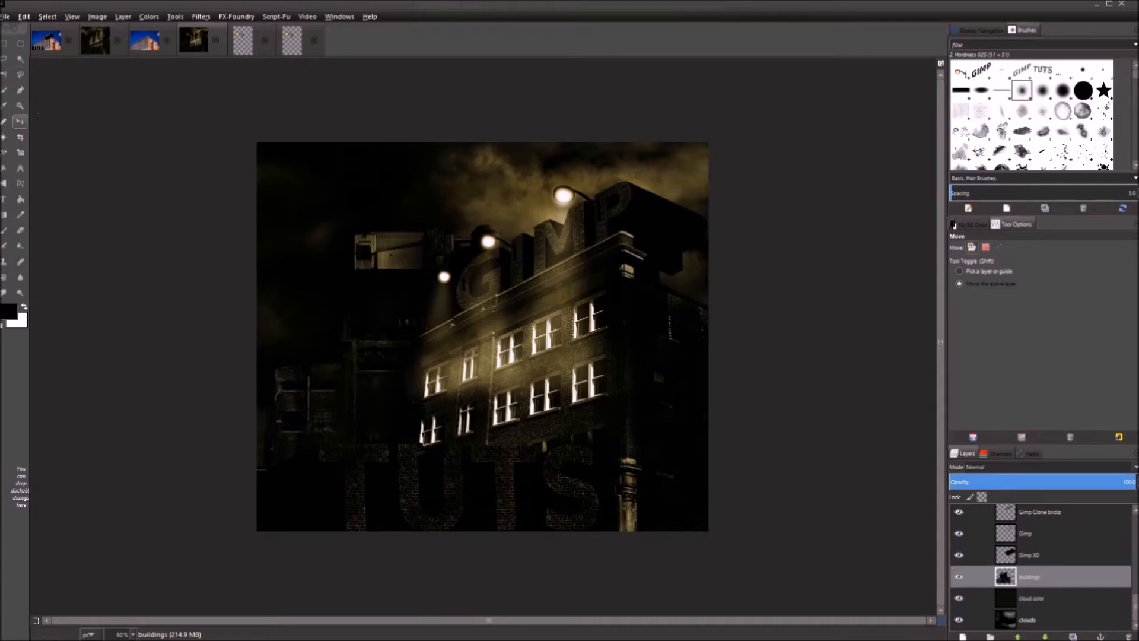
Crop the image to 1460 x 1300 px starting at position 48, 0, trimming the strip along its left edge
{"action": "left_click", "coordinate": [21, 138]}
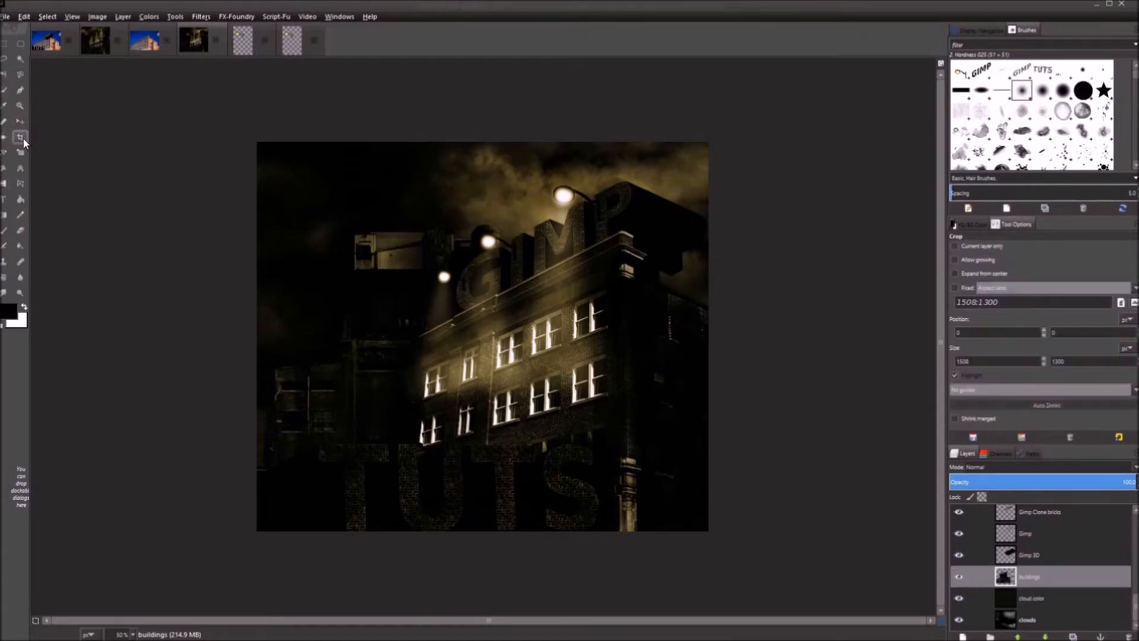
{"action": "left_click_drag", "start_coordinate": [728, 143], "coordinate": [271, 551]}
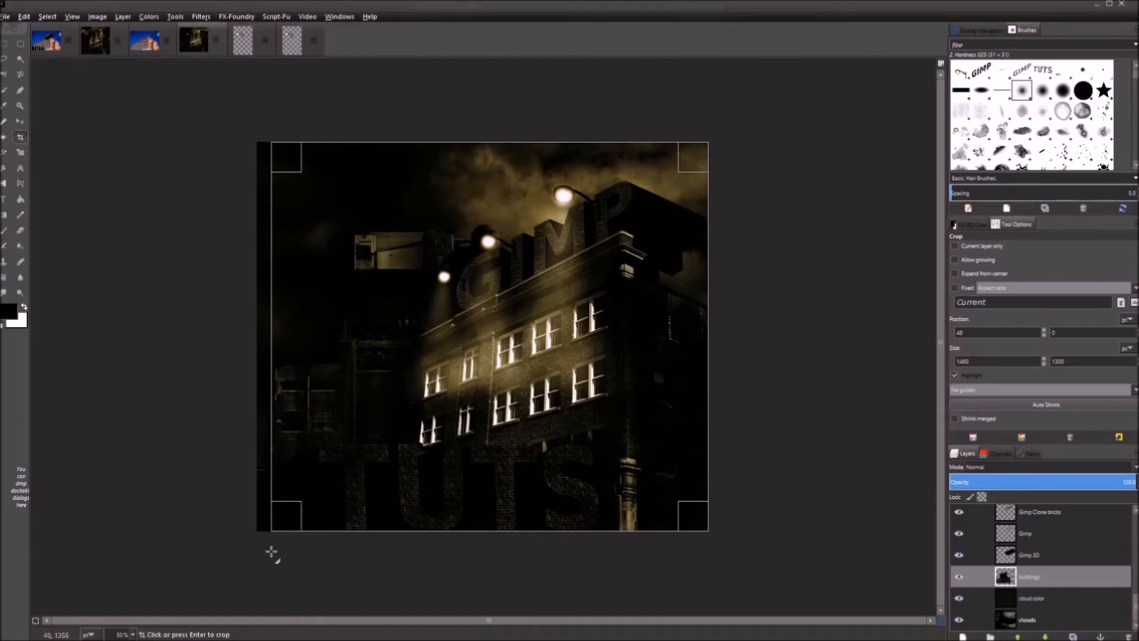
{"action": "key", "text": "Return"}
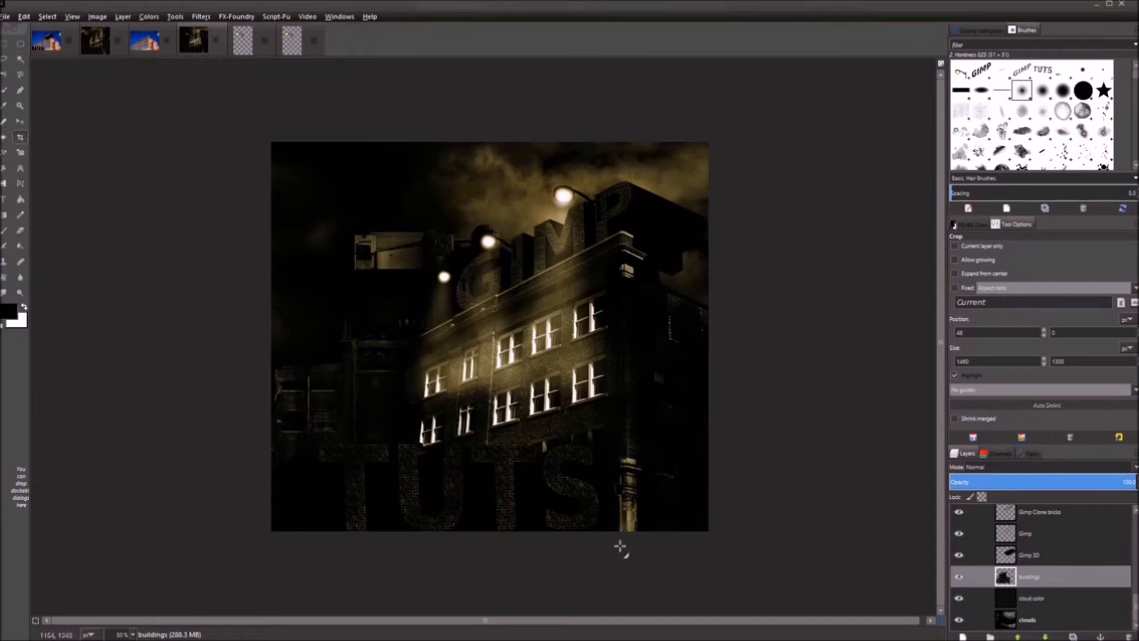
{"action": "key", "text": "plus"}
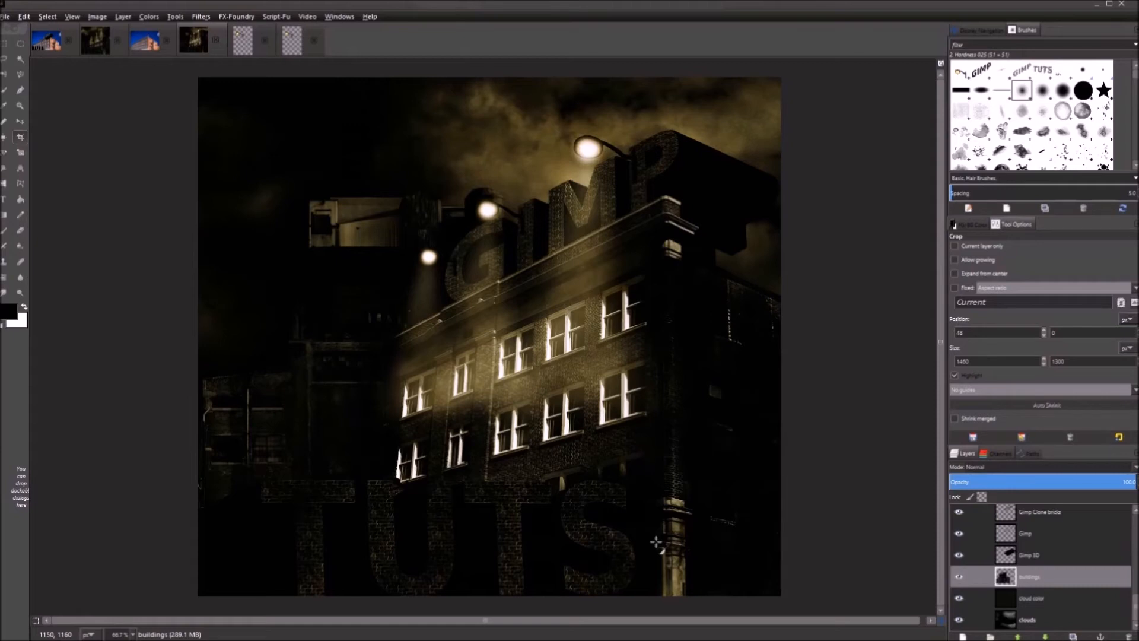
{"action": "left_click_drag", "start_coordinate": [1136, 607], "coordinate": [1136, 521]}
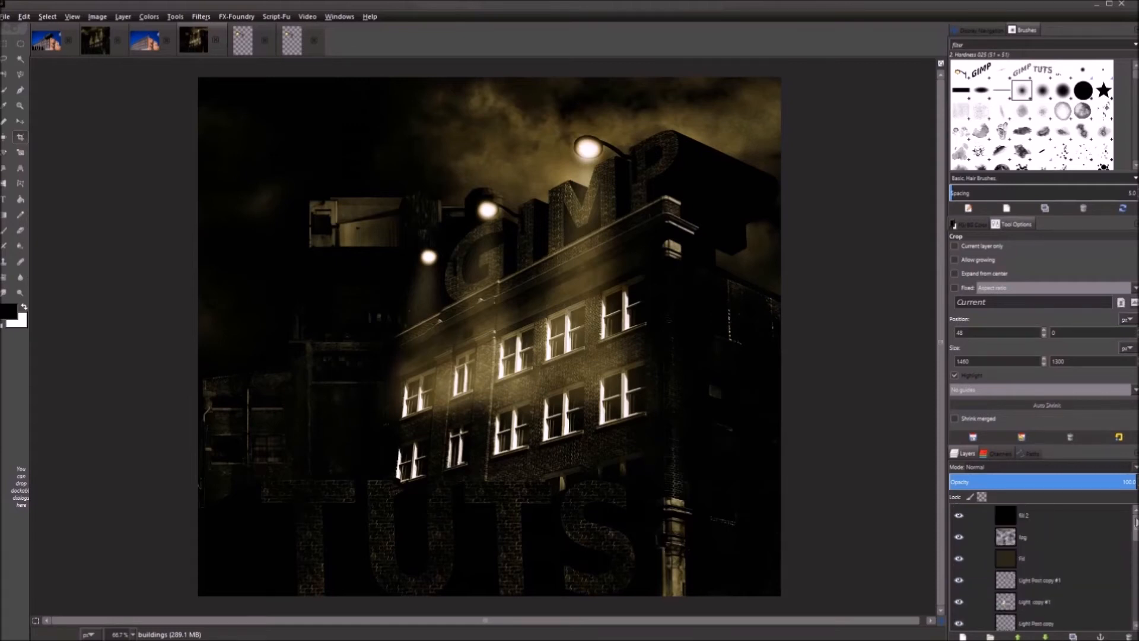
Create a transparent 1460 x 1300 px layer named Viggy above the Fill 2 layer
{"action": "left_click", "coordinate": [968, 515]}
{"action": "left_click", "coordinate": [962, 636]}
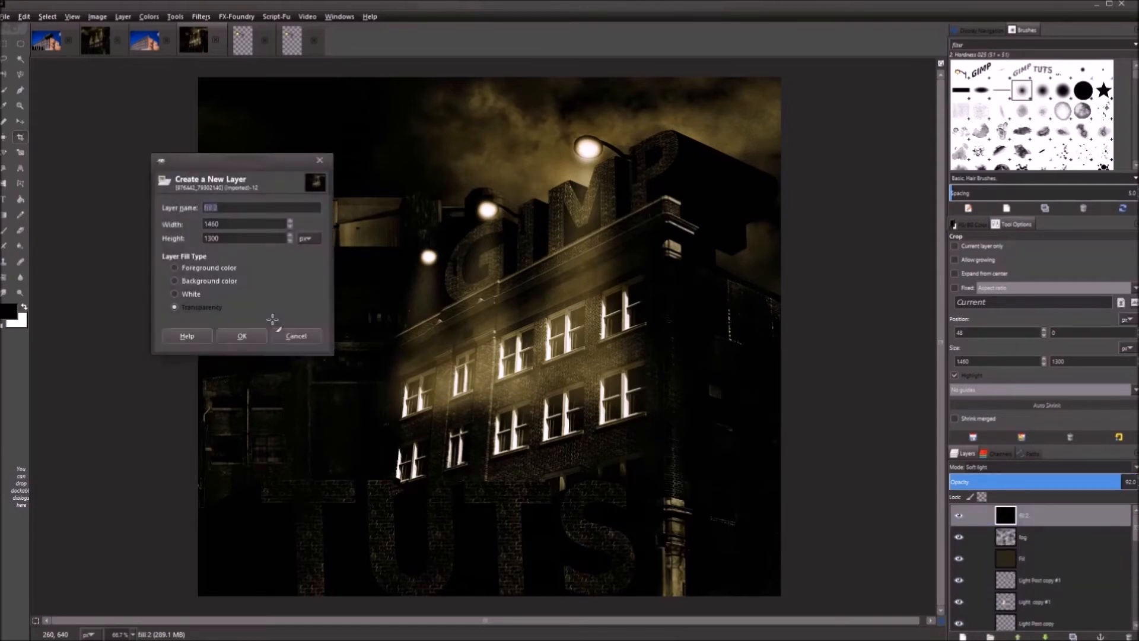
{"action": "type", "text": "Viggy"}
{"action": "key", "text": "Return"}
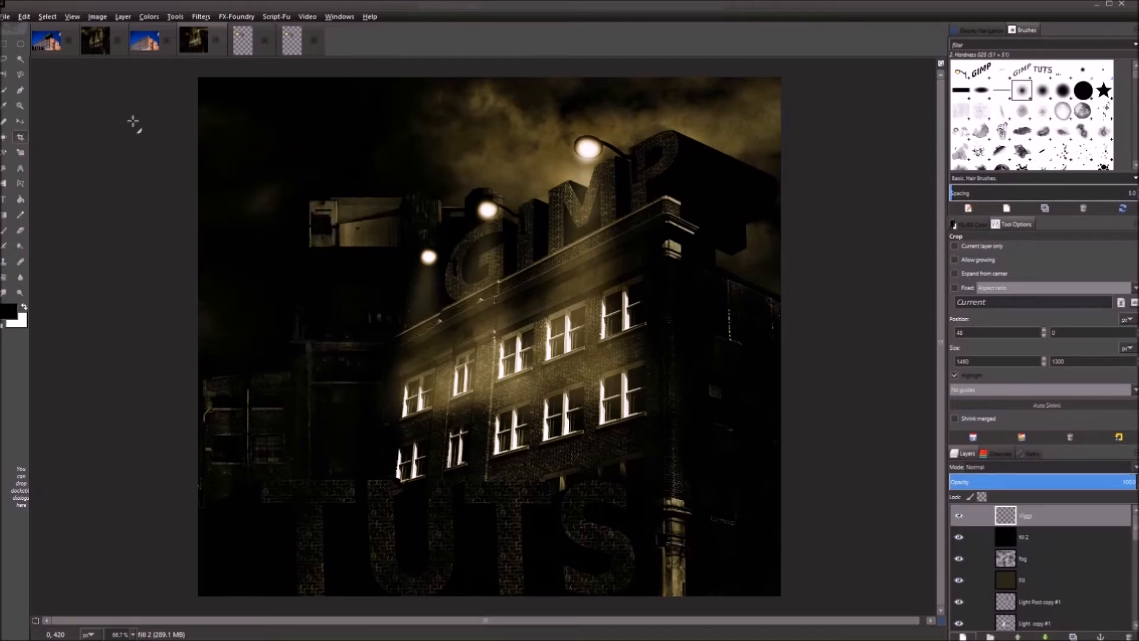
Create a layer from the visible image between Fill 2 and Viggy, keeping Viggy hidden during the capture and showing it again
{"action": "left_click", "coordinate": [1052, 535]}
{"action": "left_click", "coordinate": [1065, 515]}
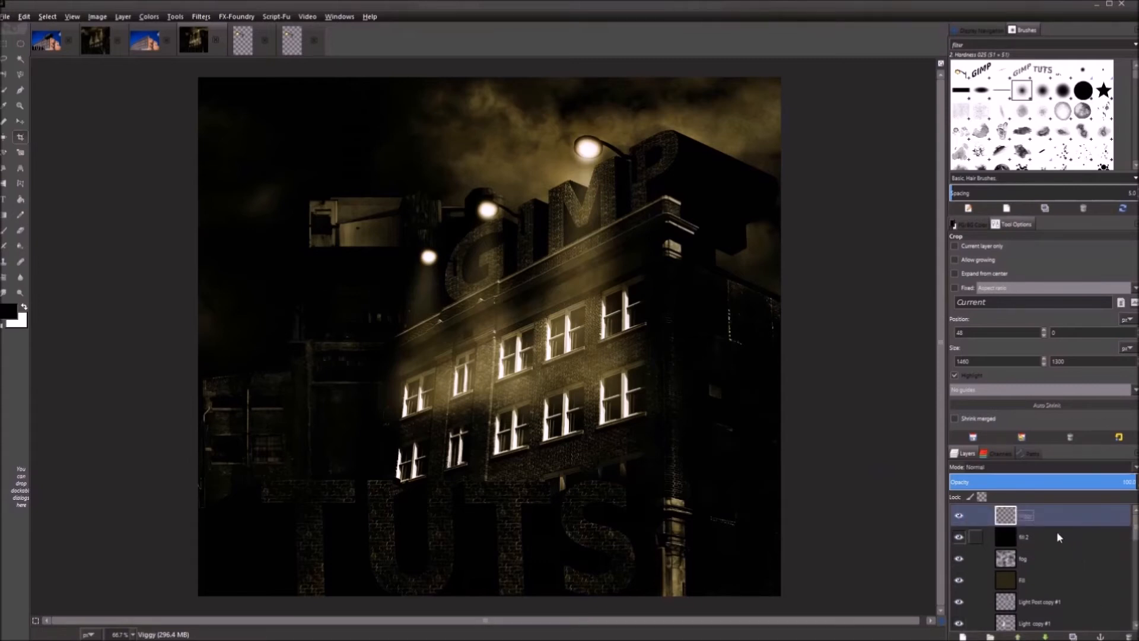
{"action": "left_click", "coordinate": [958, 516]}
{"action": "left_click", "coordinate": [951, 536]}
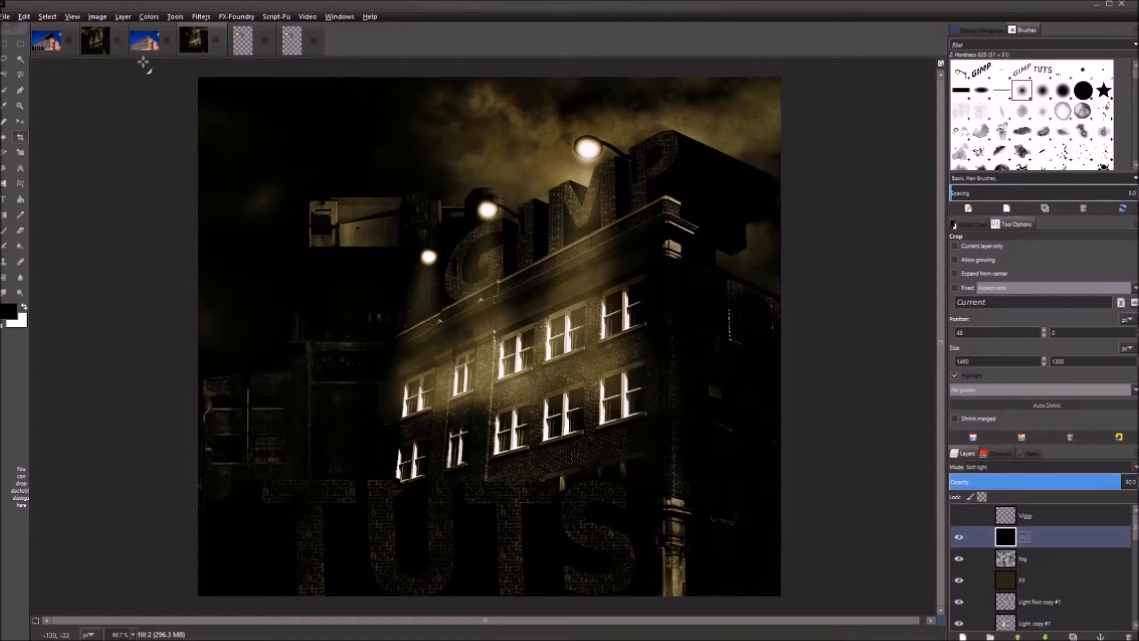
{"action": "left_click", "coordinate": [95, 17]}
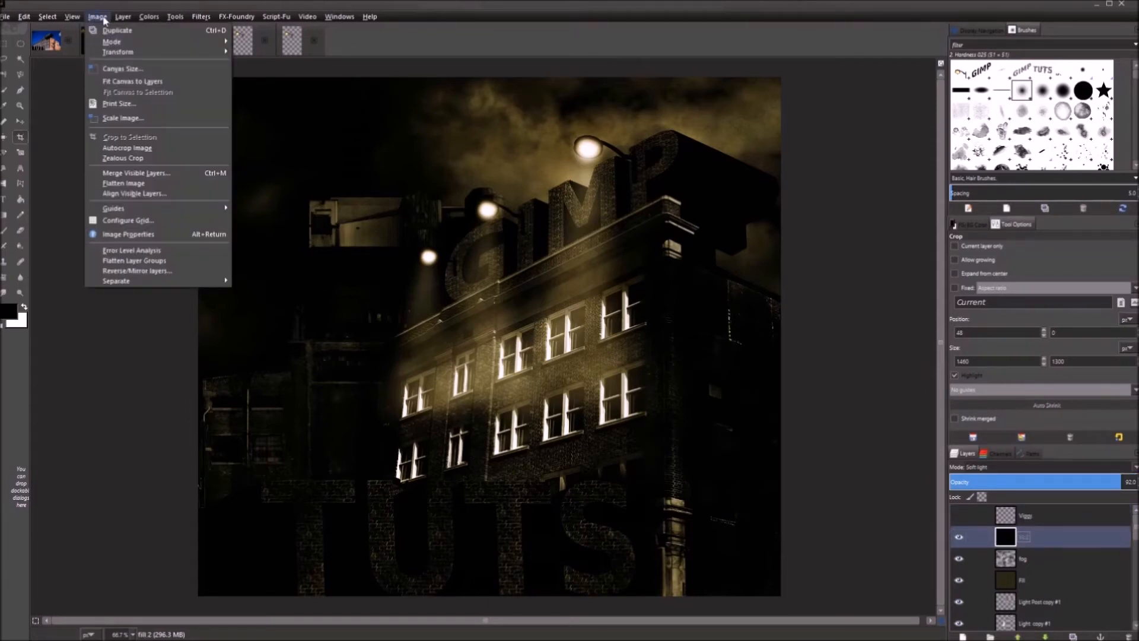
{"action": "mouse_move", "coordinate": [123, 19]}
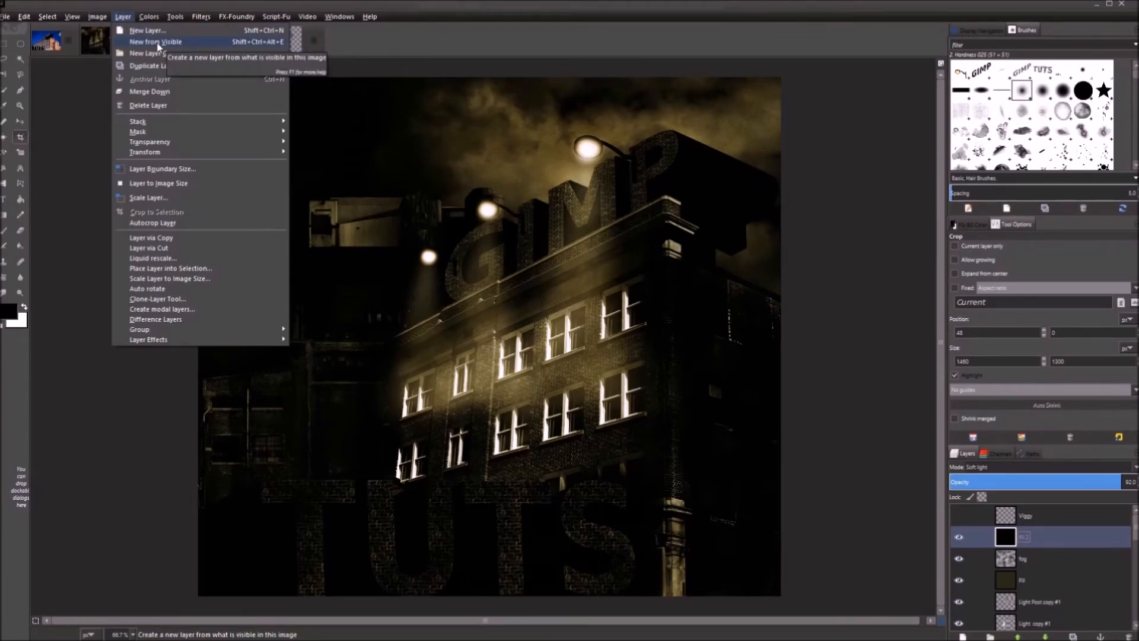
{"action": "left_click", "coordinate": [159, 46]}
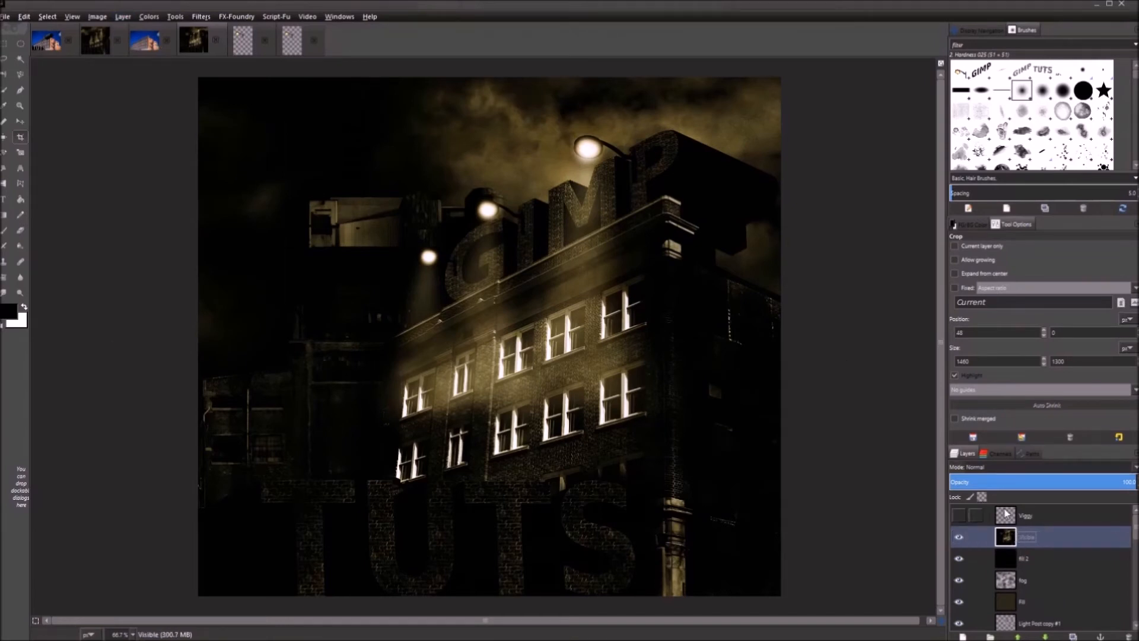
{"action": "left_click", "coordinate": [959, 515]}
{"action": "left_click", "coordinate": [1024, 516]}
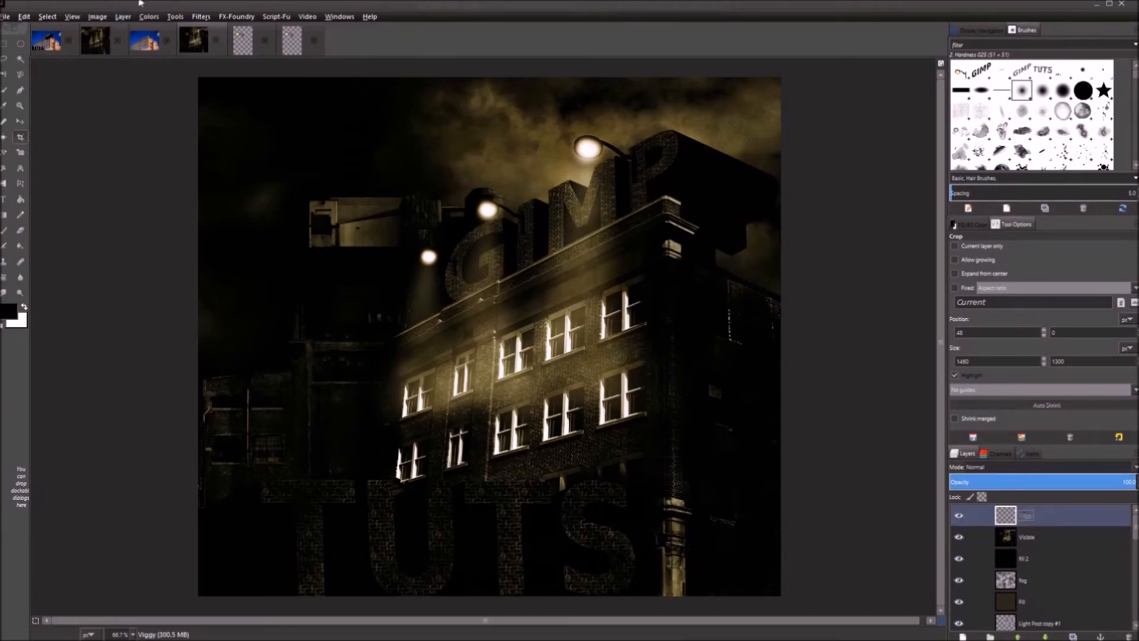
Set up the GEGL vignette operation on the Viggy layer with a dark brown colour
{"action": "left_click", "coordinate": [181, 20]}
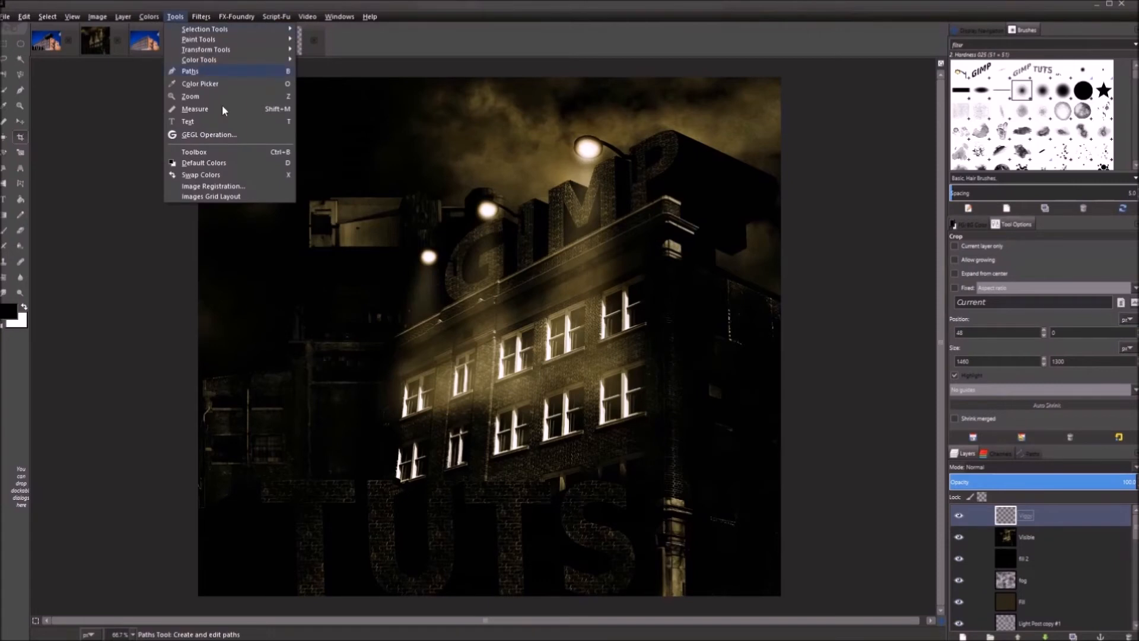
{"action": "left_click", "coordinate": [229, 134]}
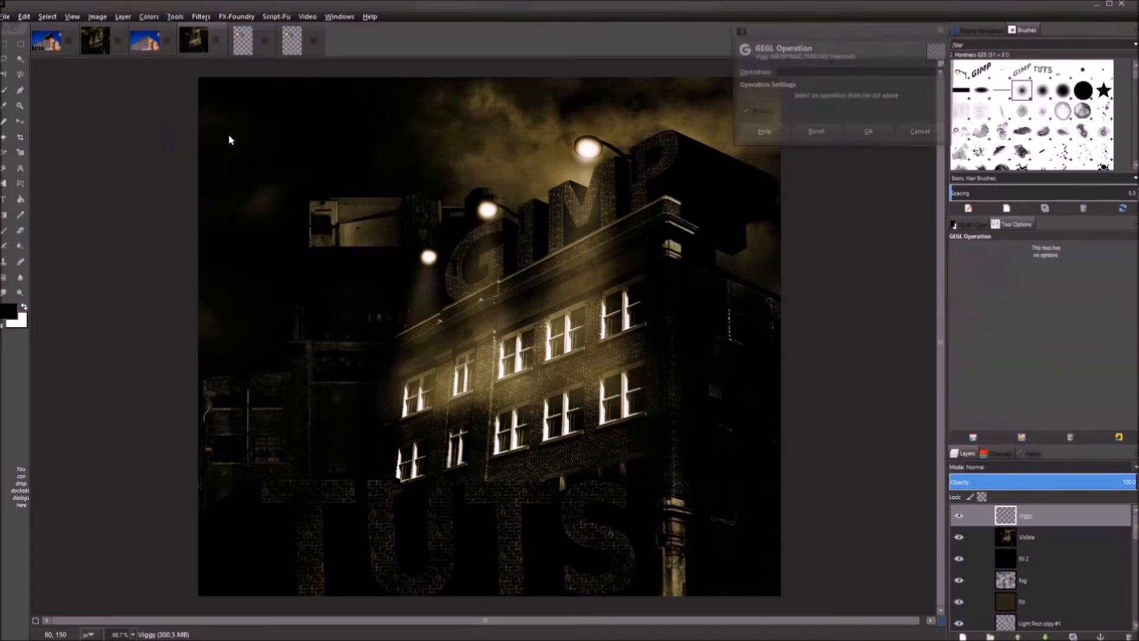
{"action": "left_click", "coordinate": [789, 72]}
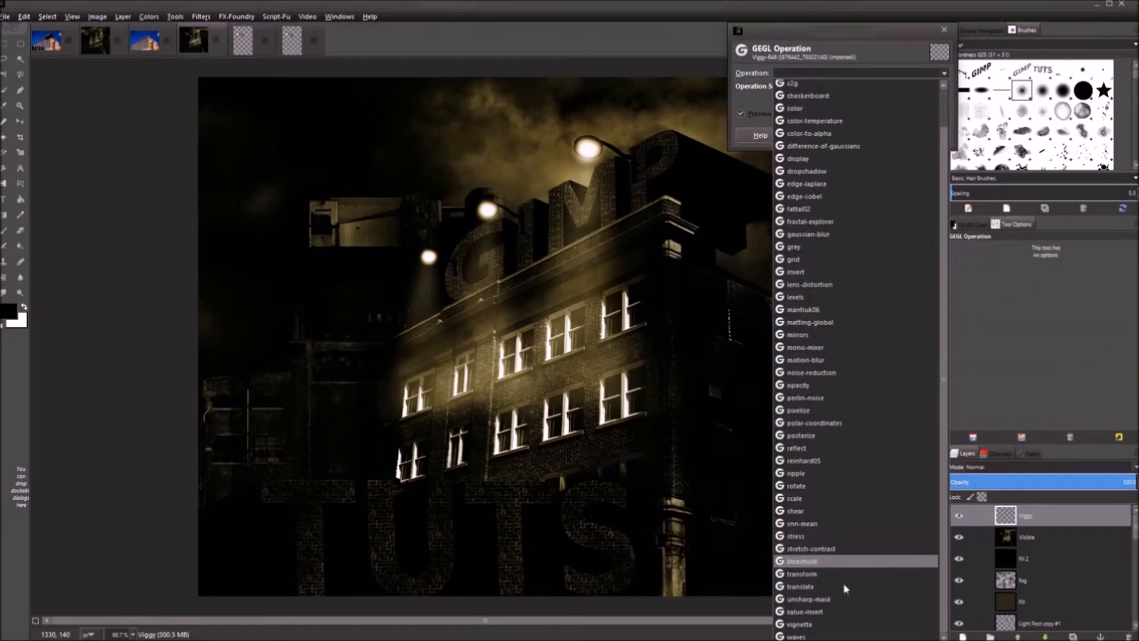
{"action": "left_click", "coordinate": [875, 624]}
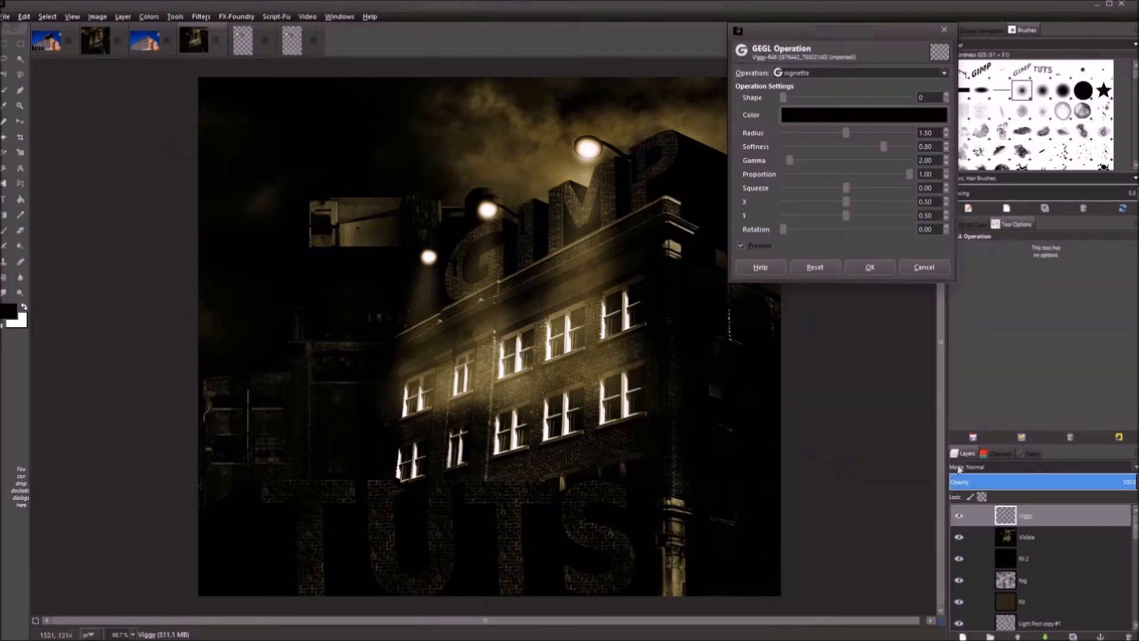
{"action": "left_click", "coordinate": [852, 110]}
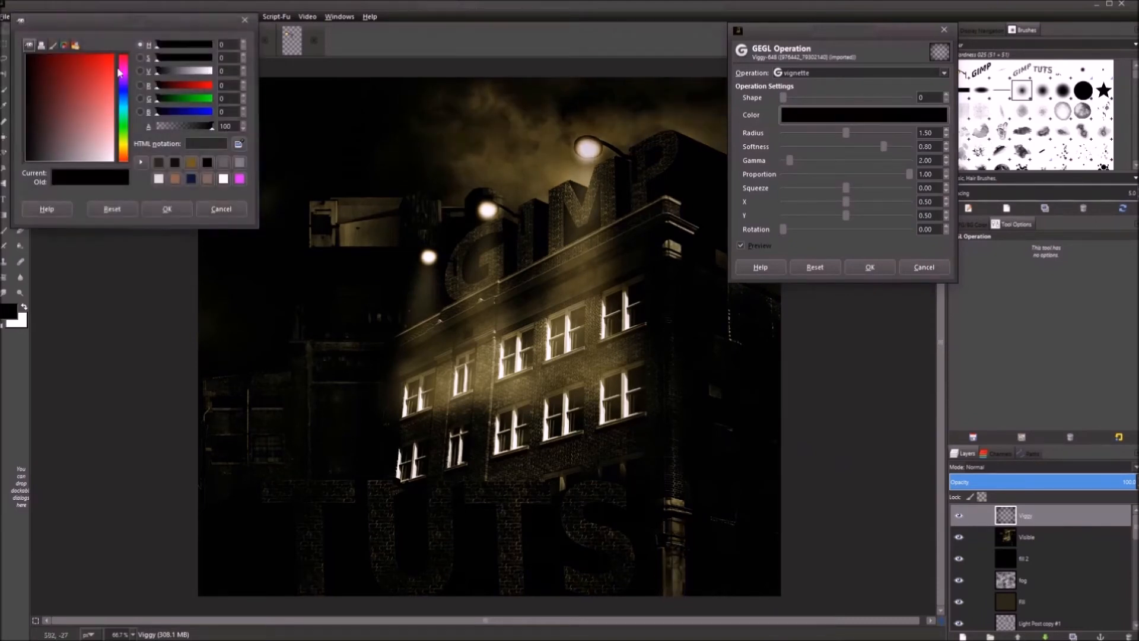
{"action": "left_click", "coordinate": [158, 162]}
{"action": "left_click", "coordinate": [167, 208]}
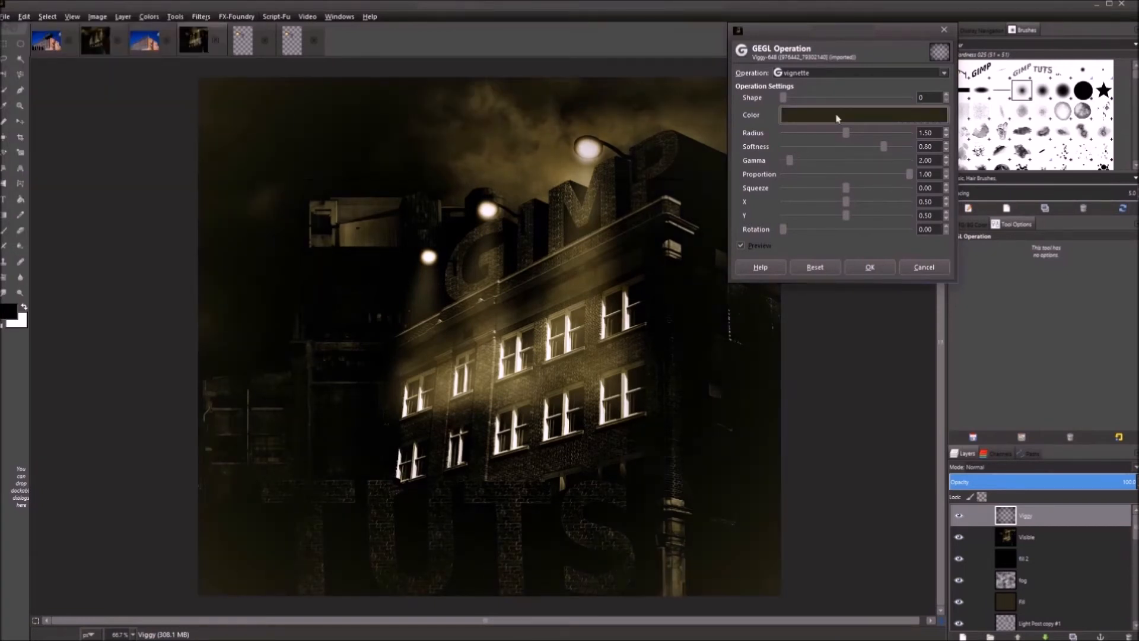
Set the vignette radius to 1.75 and apply the operation
{"action": "left_click_drag", "start_coordinate": [847, 132], "coordinate": [854, 132]}
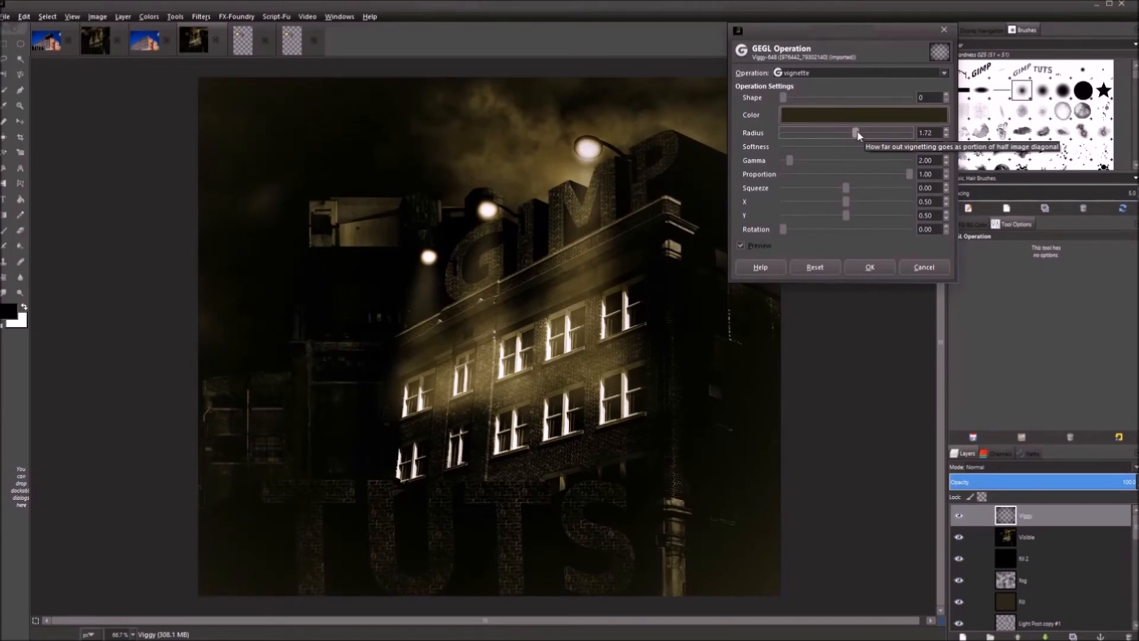
{"action": "left_click_drag", "start_coordinate": [858, 134], "coordinate": [859, 134]}
{"action": "left_click", "coordinate": [871, 269]}
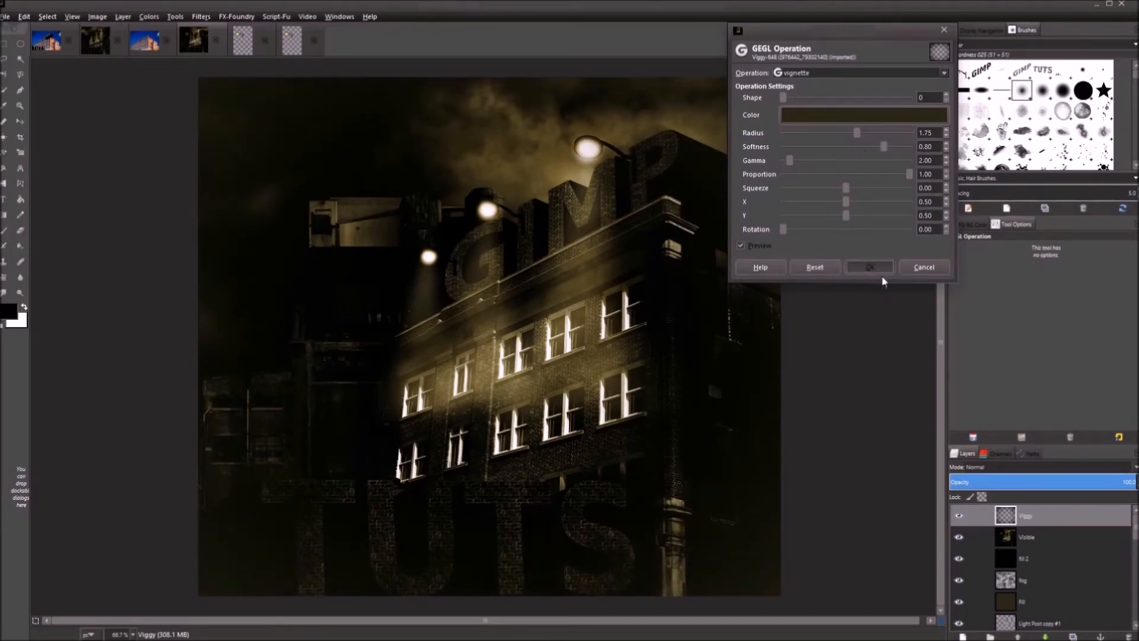
Try the Multiply, Burn, Grain merge and Soft light blend modes on the Viggy layer
{"action": "left_click", "coordinate": [1077, 468]}
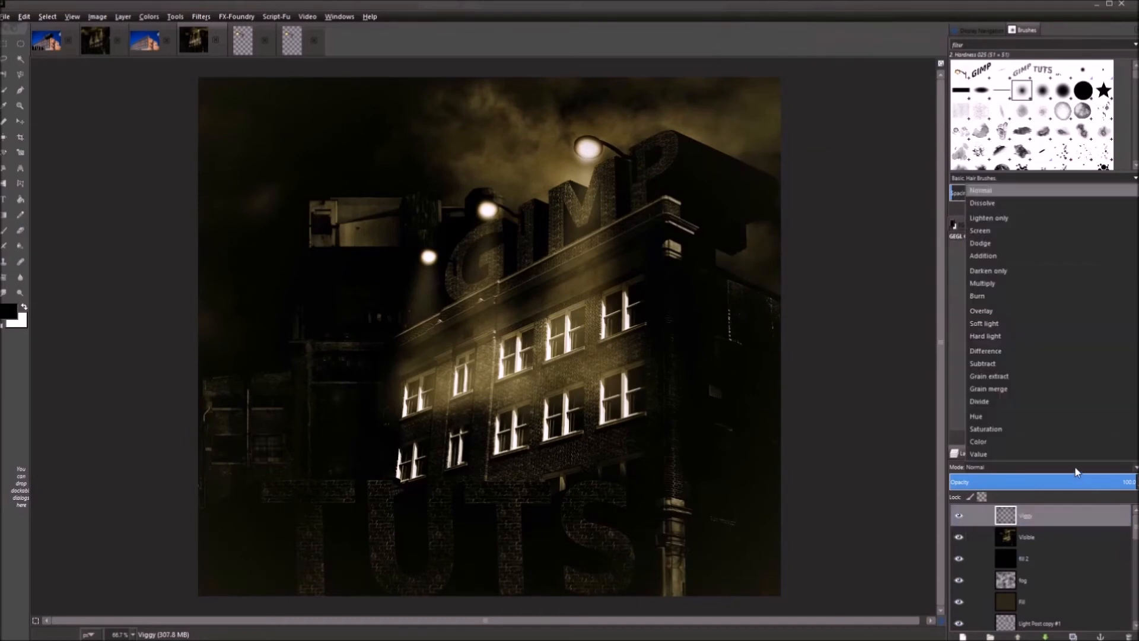
{"action": "left_click", "coordinate": [991, 285]}
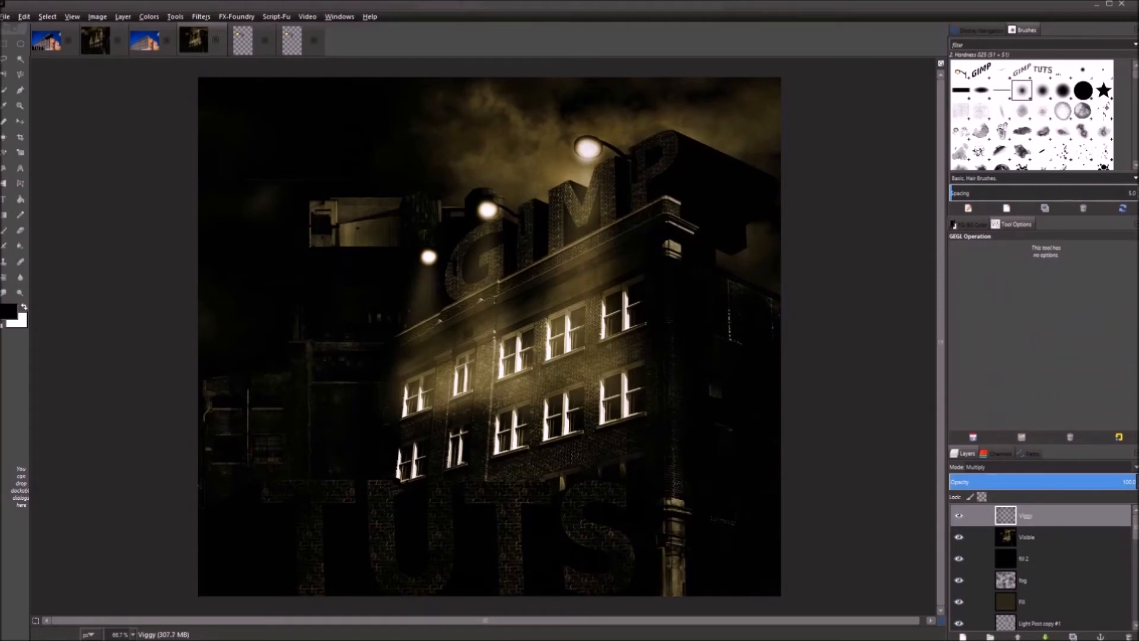
{"action": "left_click", "coordinate": [1076, 468]}
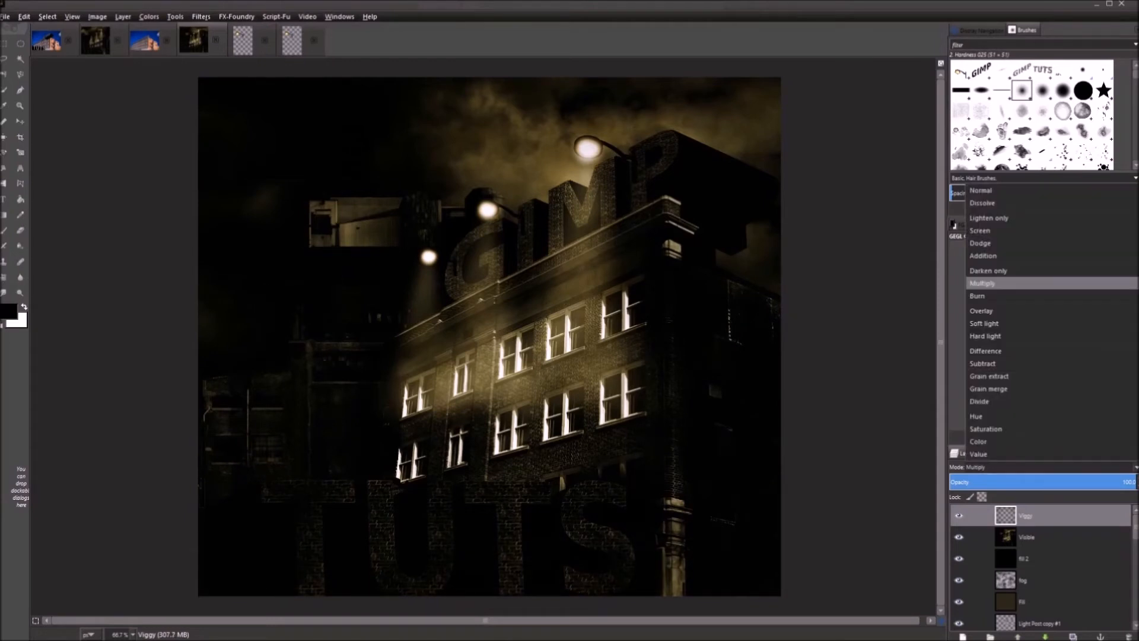
{"action": "left_click", "coordinate": [1002, 296]}
{"action": "left_click", "coordinate": [1037, 469]}
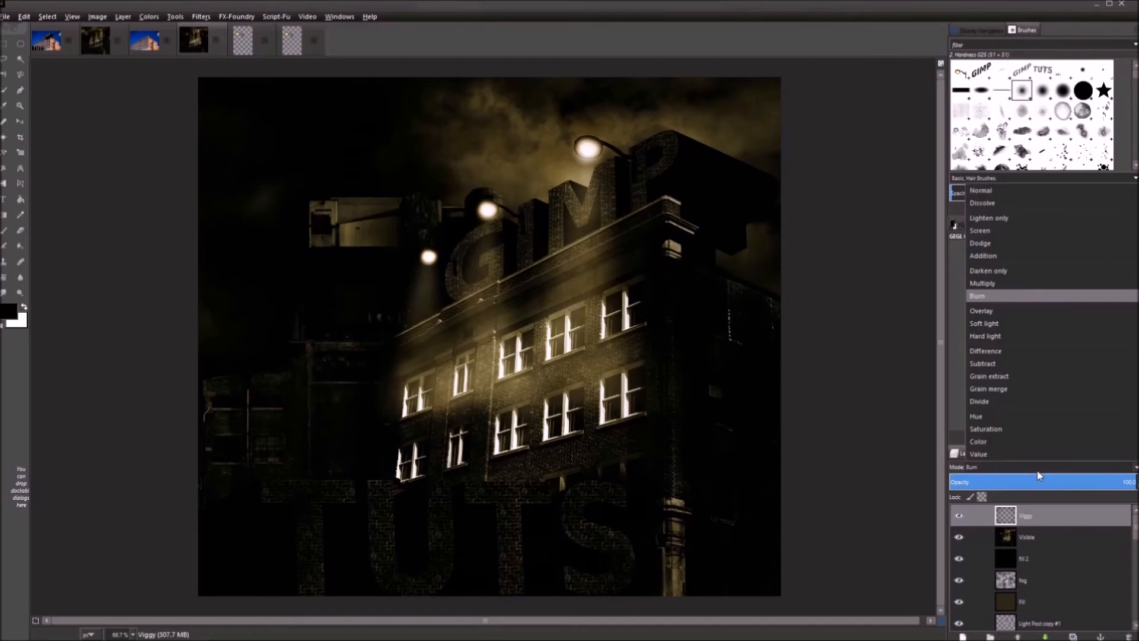
{"action": "left_click", "coordinate": [1013, 389]}
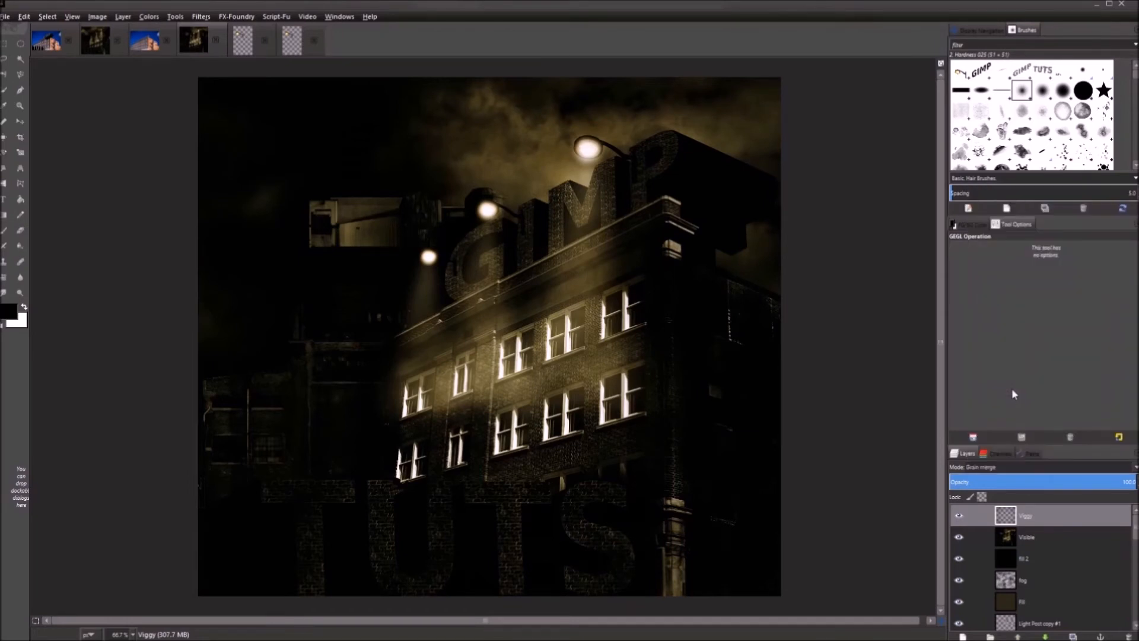
{"action": "left_click", "coordinate": [1032, 466]}
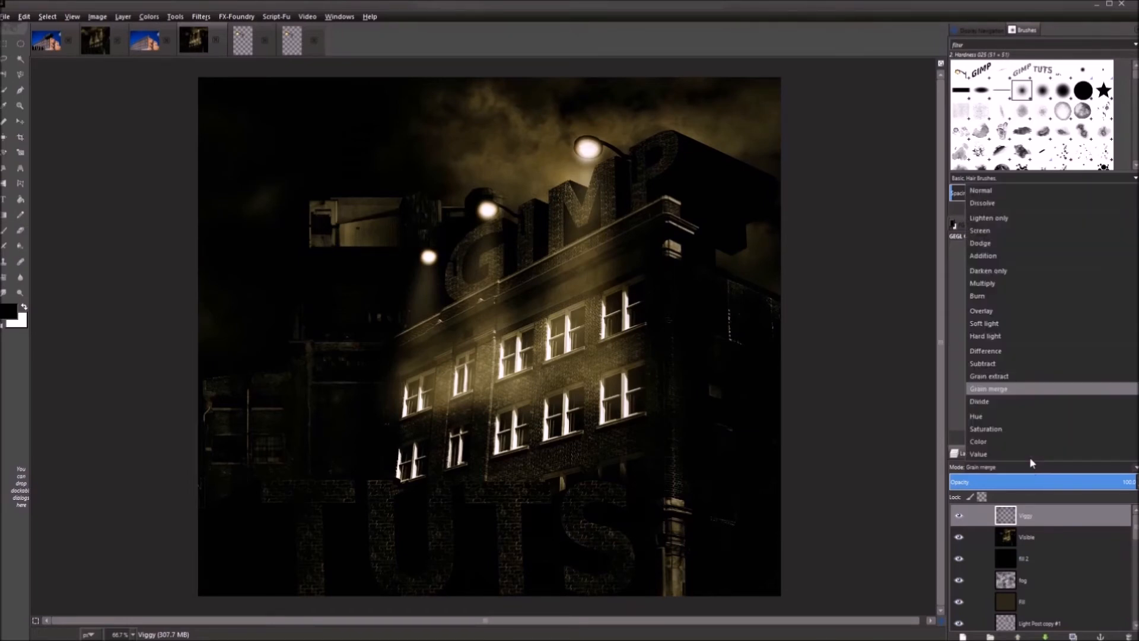
{"action": "left_click", "coordinate": [1009, 325]}
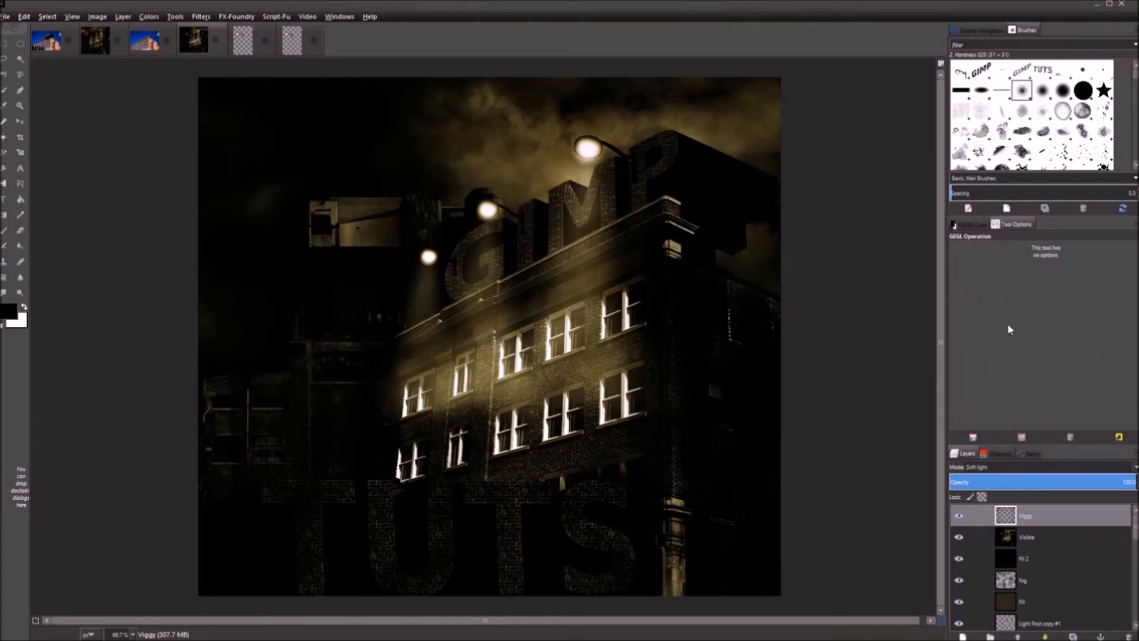
Compare the image with the Viggy layer shown and hidden, and set the layer's blend mode to Multiply
{"action": "left_click", "coordinate": [963, 518]}
{"action": "left_click", "coordinate": [964, 518]}
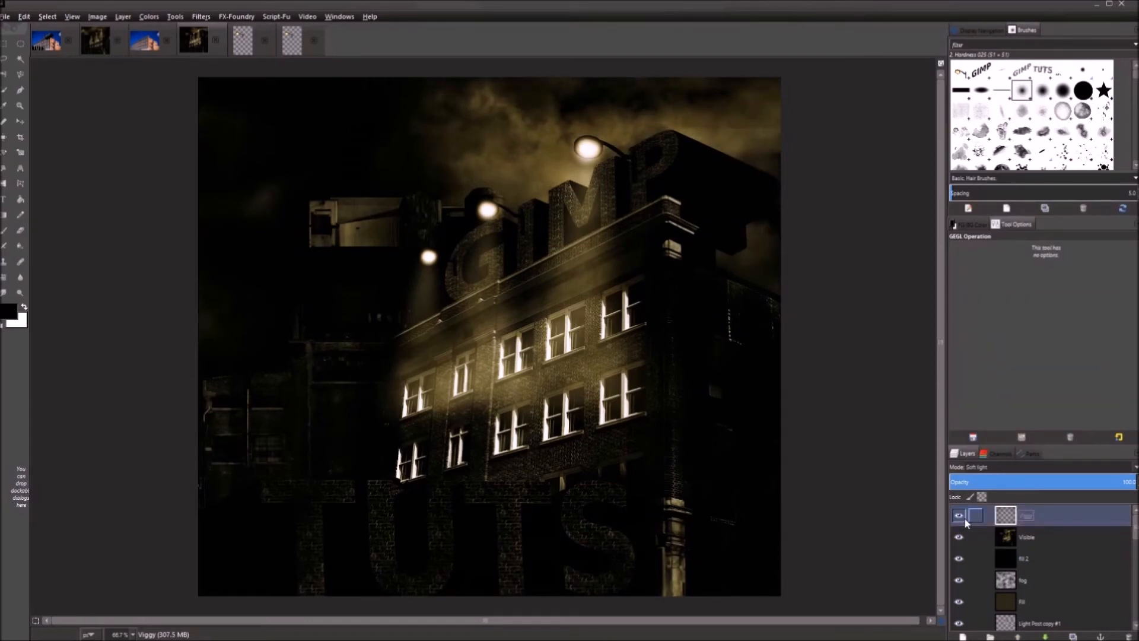
{"action": "left_click", "coordinate": [965, 518]}
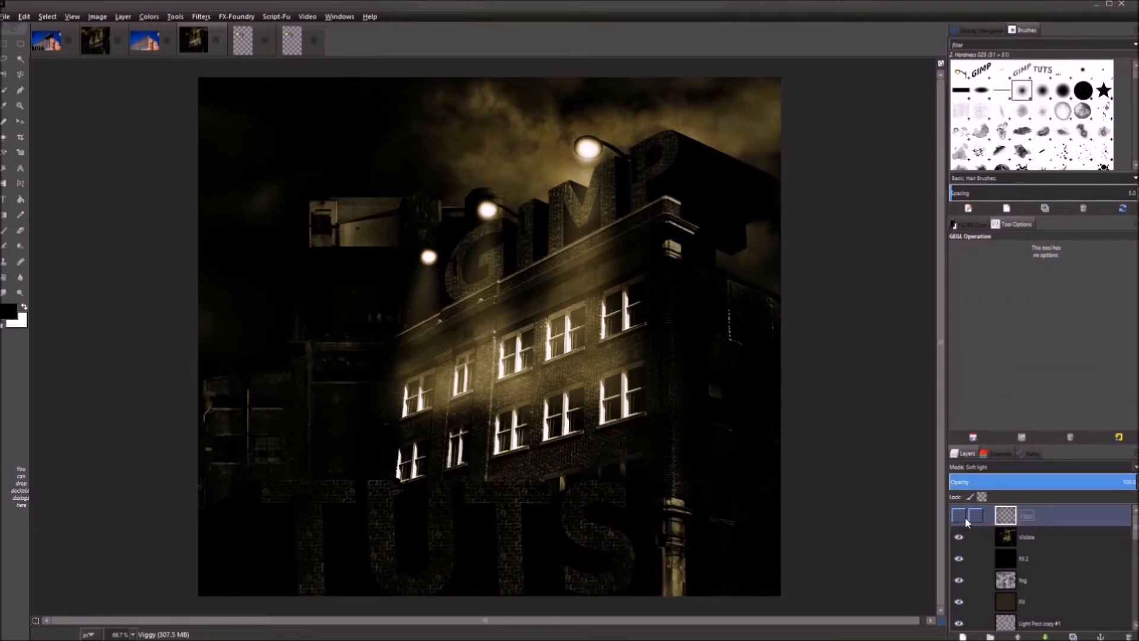
{"action": "left_click", "coordinate": [964, 518]}
{"action": "left_click", "coordinate": [964, 517]}
{"action": "left_click", "coordinate": [964, 517]}
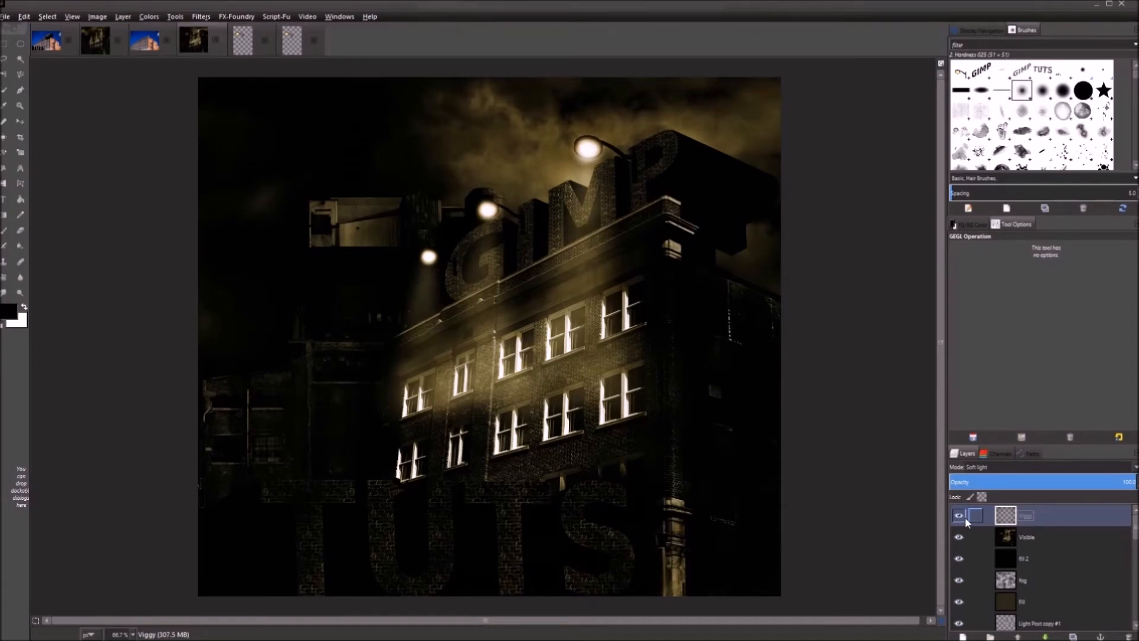
{"action": "left_click", "coordinate": [1048, 469]}
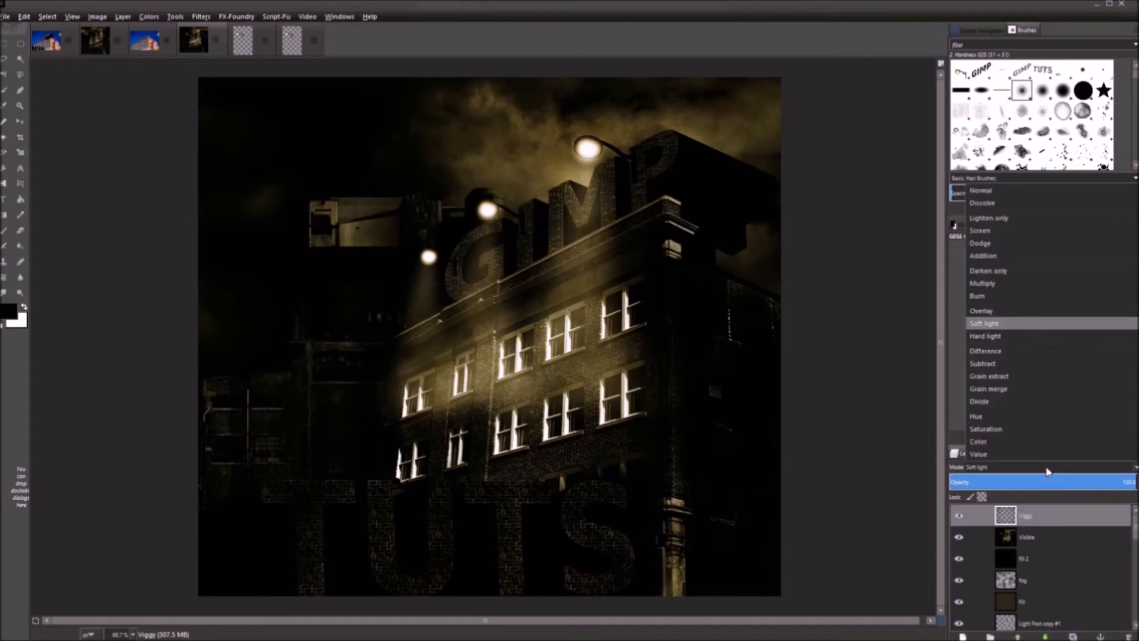
{"action": "left_click", "coordinate": [1005, 283]}
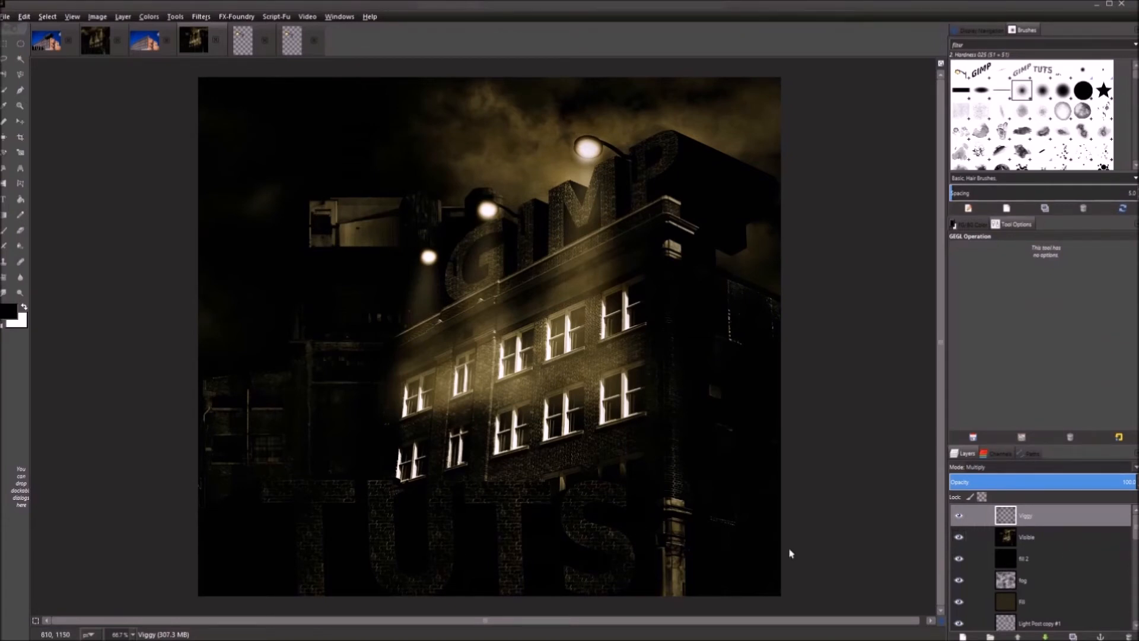
Hide the Visible layer and set the opacity of the brown Fill layer to about 83.7
{"action": "left_click", "coordinate": [1045, 602]}
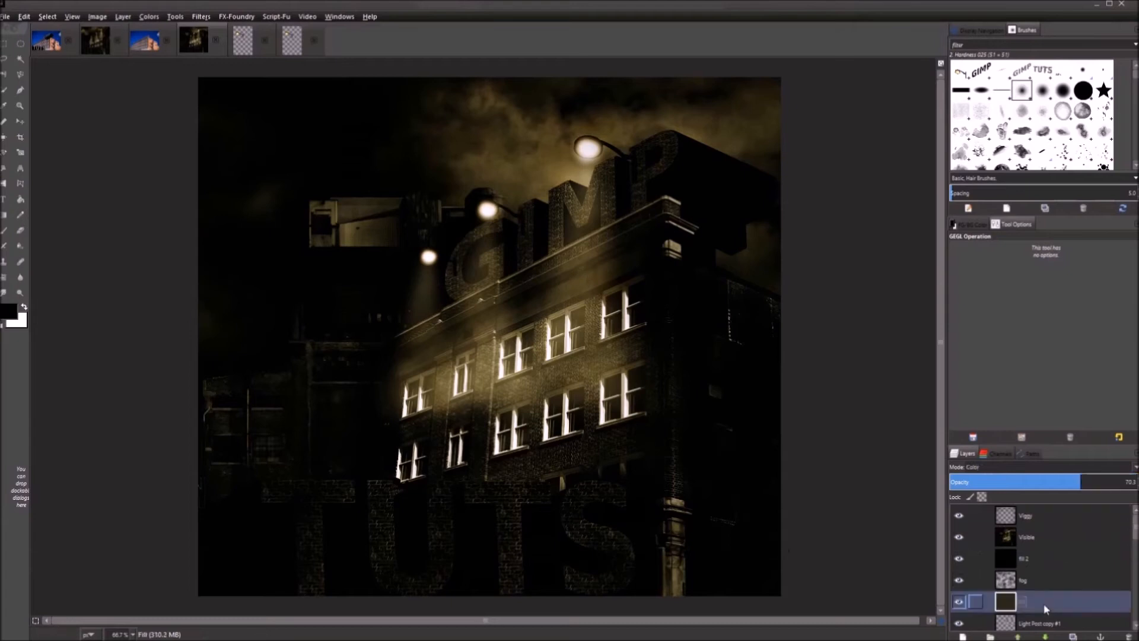
{"action": "left_click", "coordinate": [1064, 536]}
{"action": "left_click", "coordinate": [958, 536]}
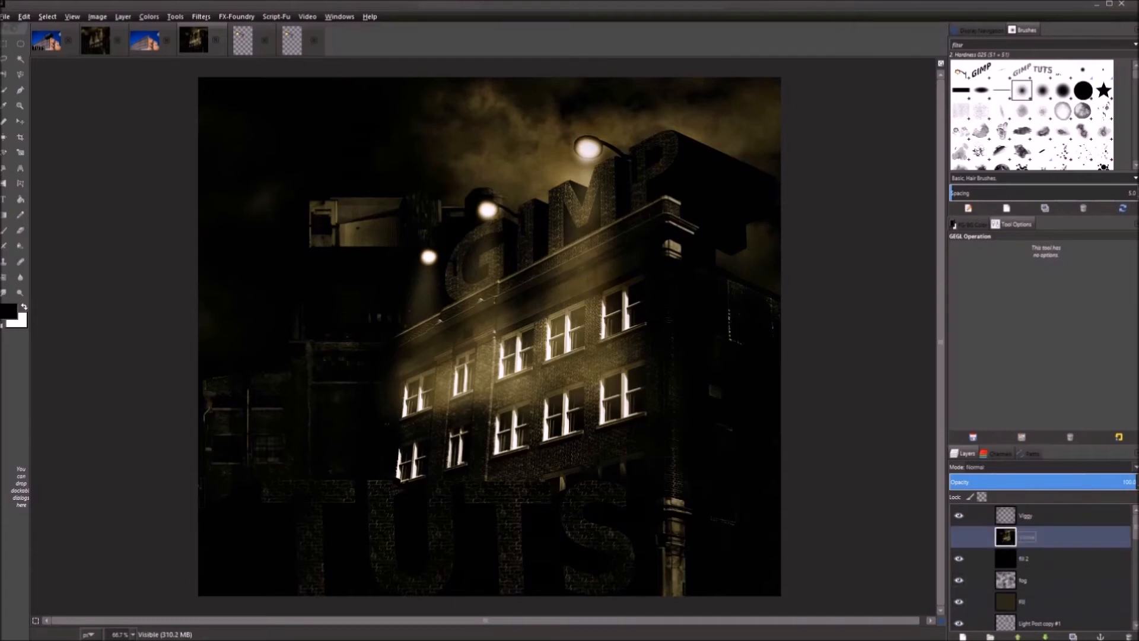
{"action": "left_click", "coordinate": [1039, 603]}
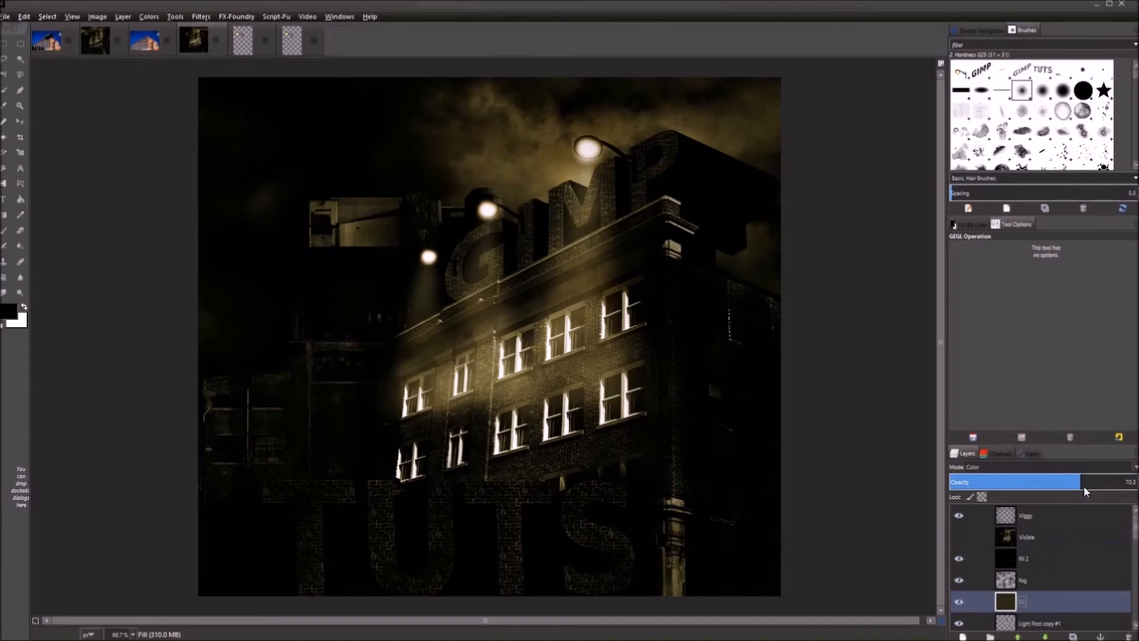
{"action": "left_click_drag", "start_coordinate": [1083, 485], "coordinate": [1107, 491]}
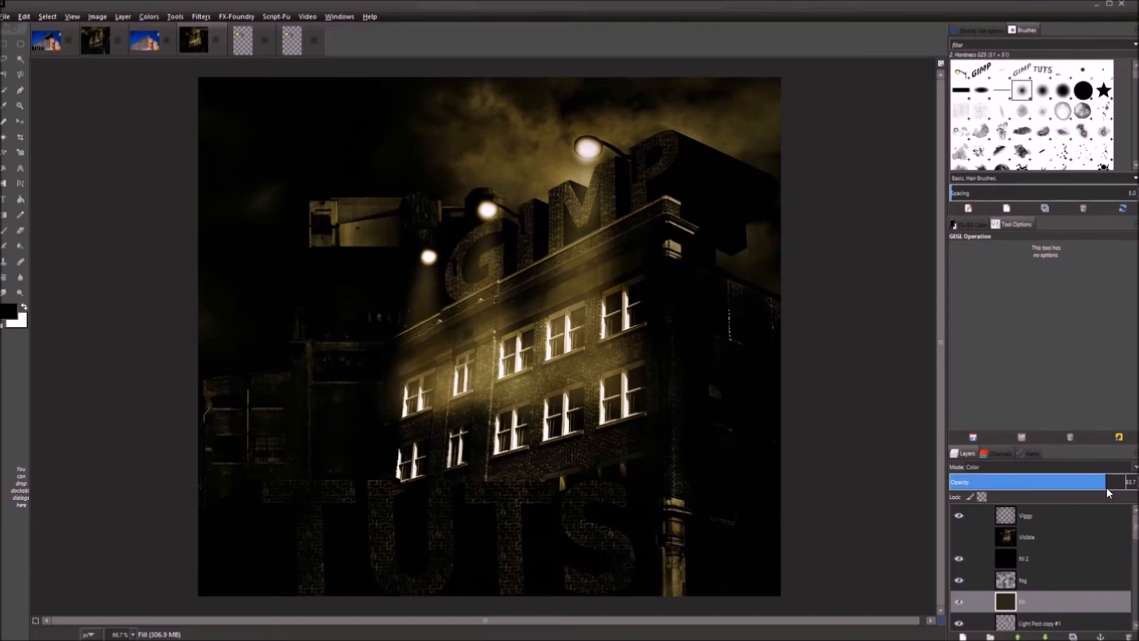
Set the opacity of the black Fill 2 layer to 100
{"action": "left_click", "coordinate": [1047, 558]}
{"action": "left_click_drag", "start_coordinate": [1121, 482], "coordinate": [1071, 482]}
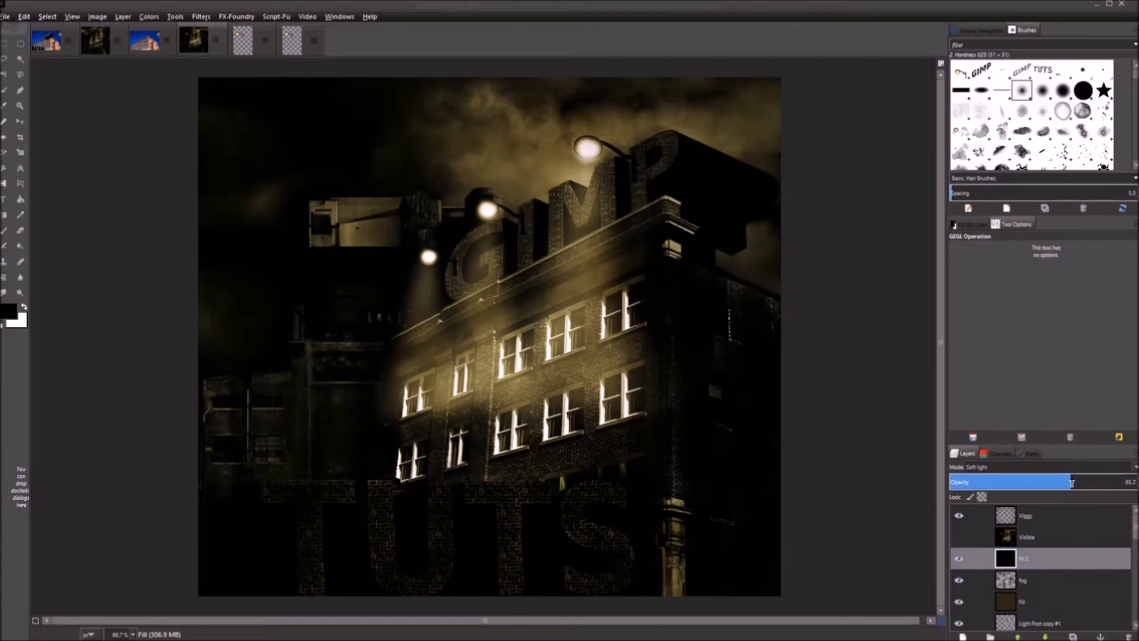
{"action": "left_click_drag", "start_coordinate": [1071, 482], "coordinate": [1129, 482]}
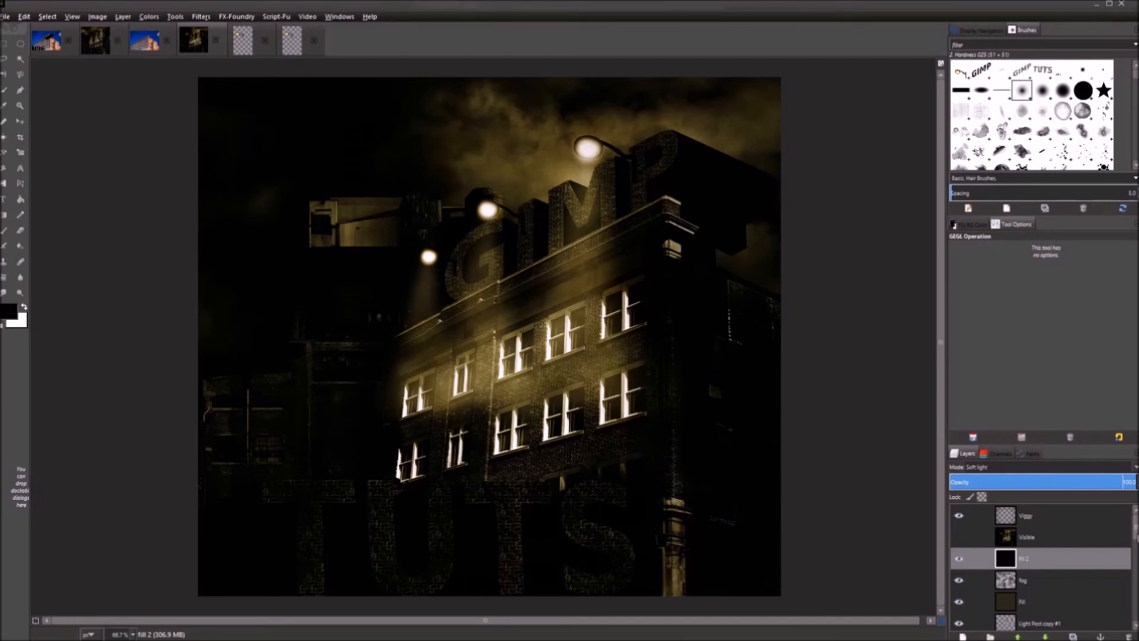
Try the fog layer at about 59.4 opacity and return it to 100
{"action": "left_click", "coordinate": [1050, 579]}
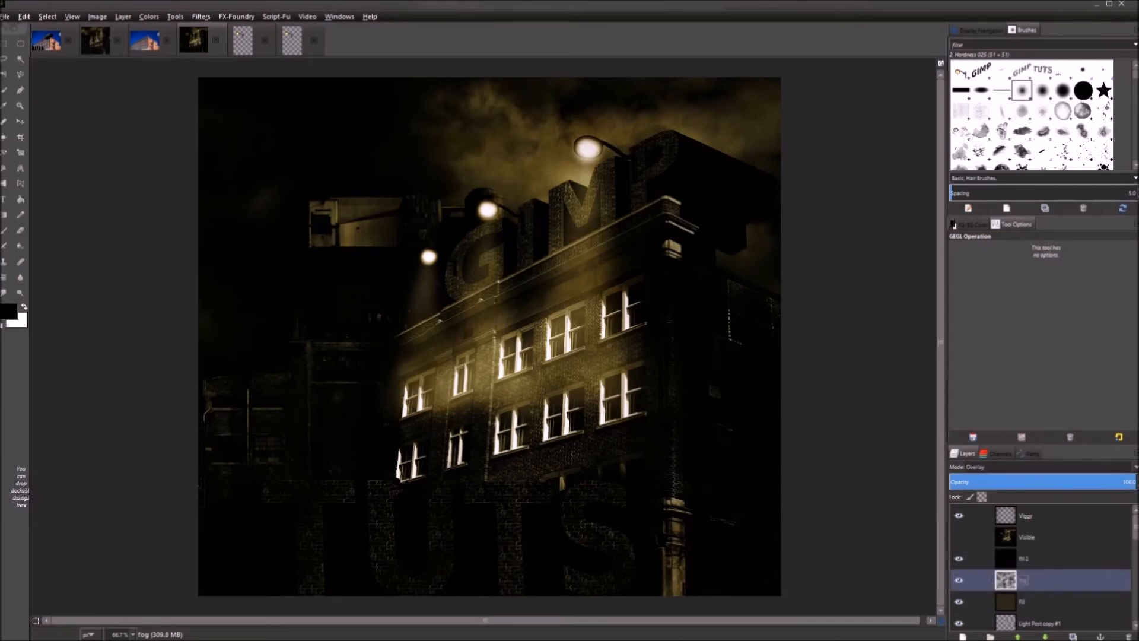
{"action": "left_click", "coordinate": [1060, 482]}
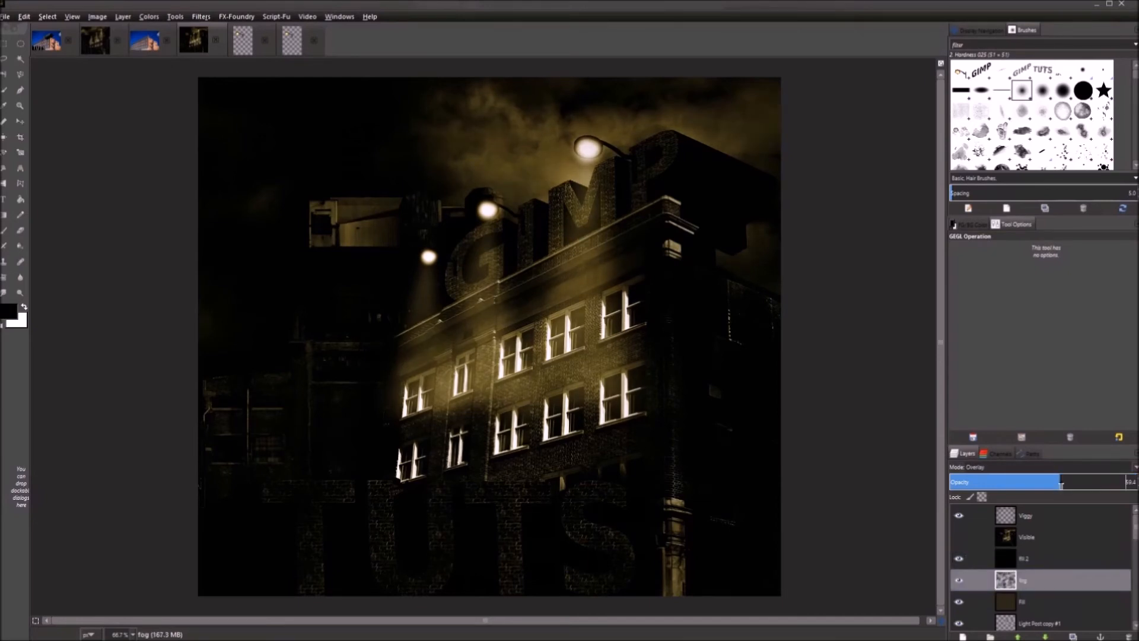
{"action": "left_click_drag", "start_coordinate": [1059, 482], "coordinate": [1136, 482]}
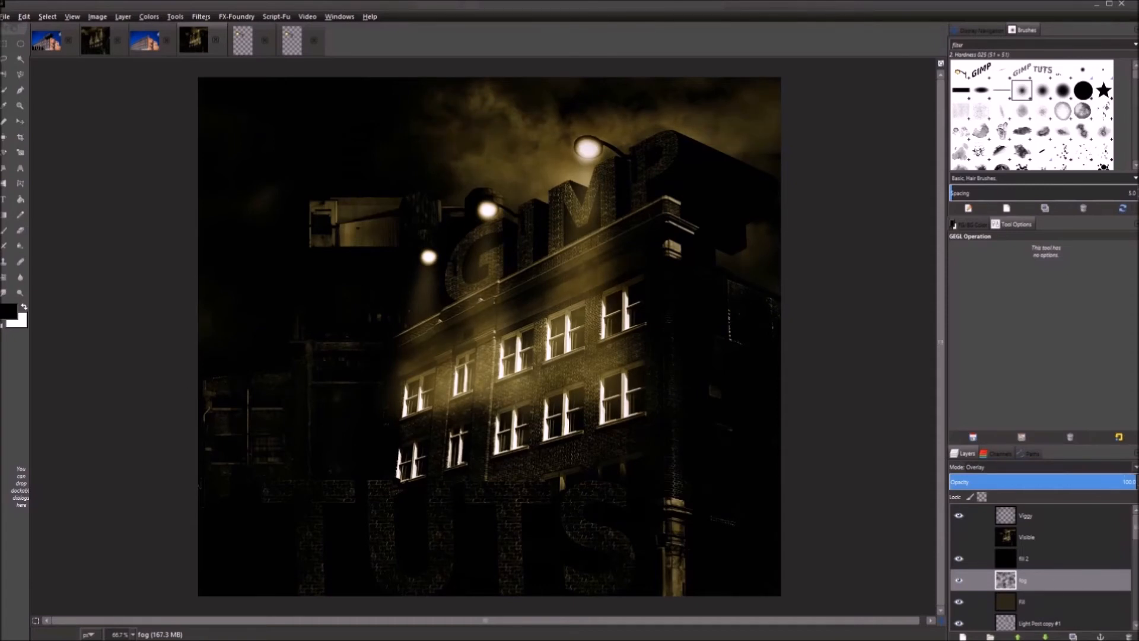
Set the opacity of the cloud color layer near the bottom of the stack to 62
{"action": "left_click_drag", "start_coordinate": [1134, 534], "coordinate": [1131, 626]}
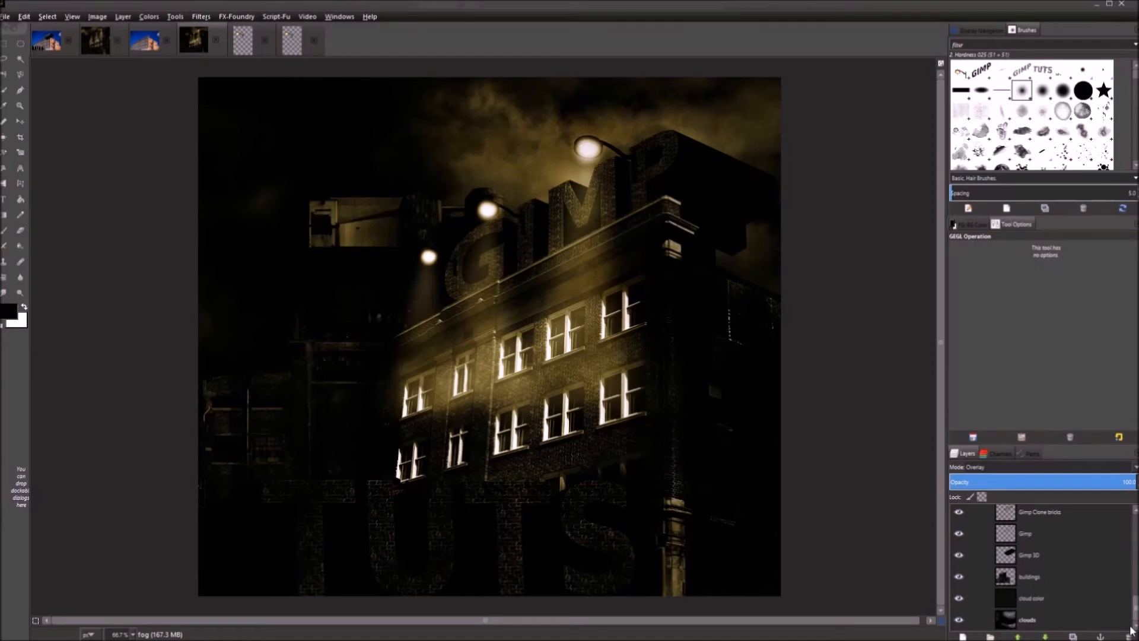
{"action": "left_click", "coordinate": [1057, 600]}
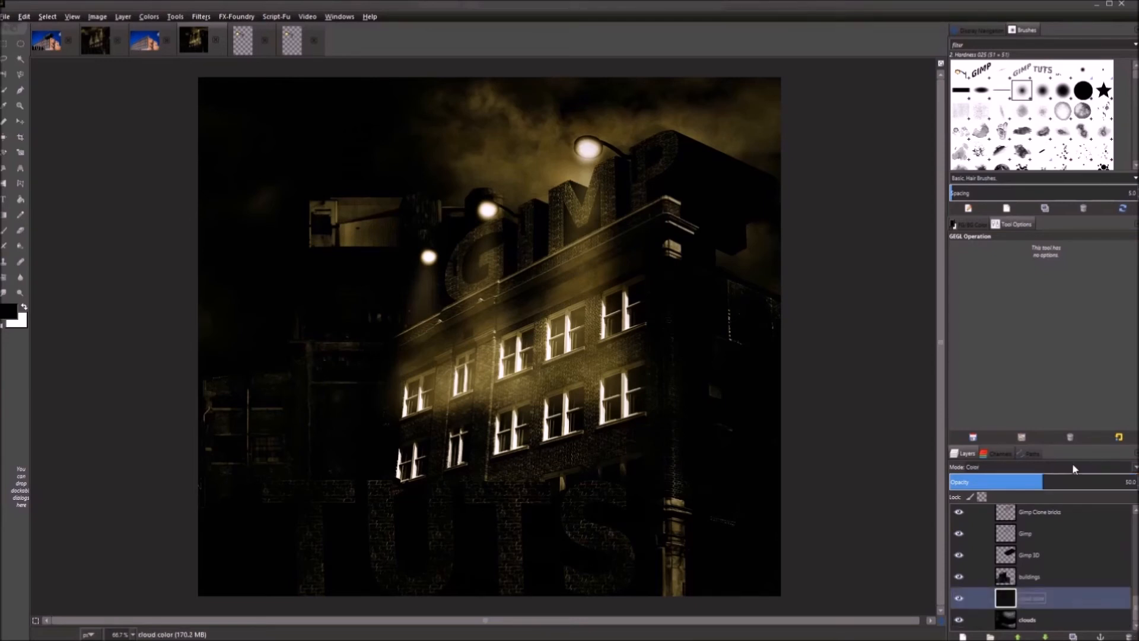
{"action": "left_click_drag", "start_coordinate": [1042, 488], "coordinate": [1069, 488]}
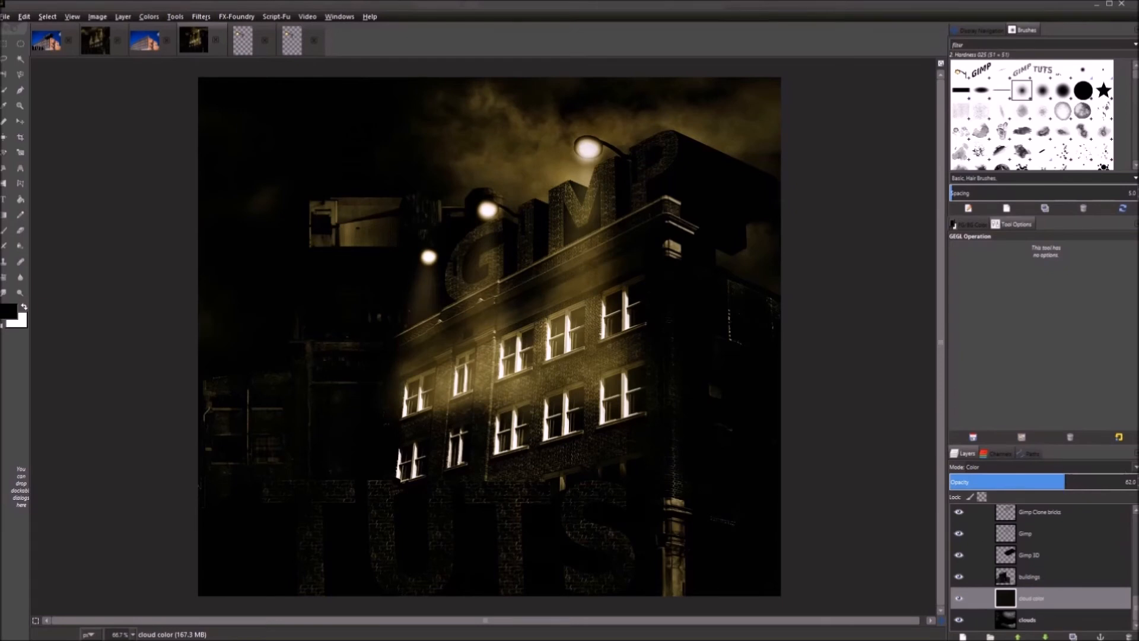
Delete the hidden Visible layer and reselect the cloud color layer
{"action": "scroll", "coordinate": [1033, 542], "scroll_direction": "up", "scroll_amount": 10}
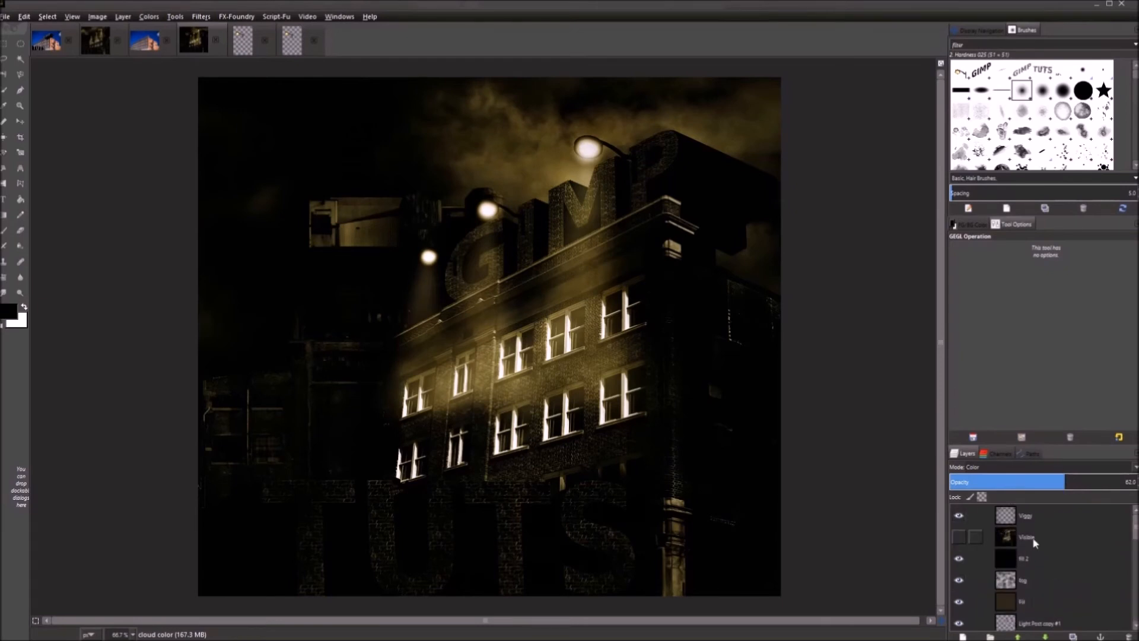
{"action": "left_click", "coordinate": [1034, 539]}
{"action": "left_click", "coordinate": [1127, 634]}
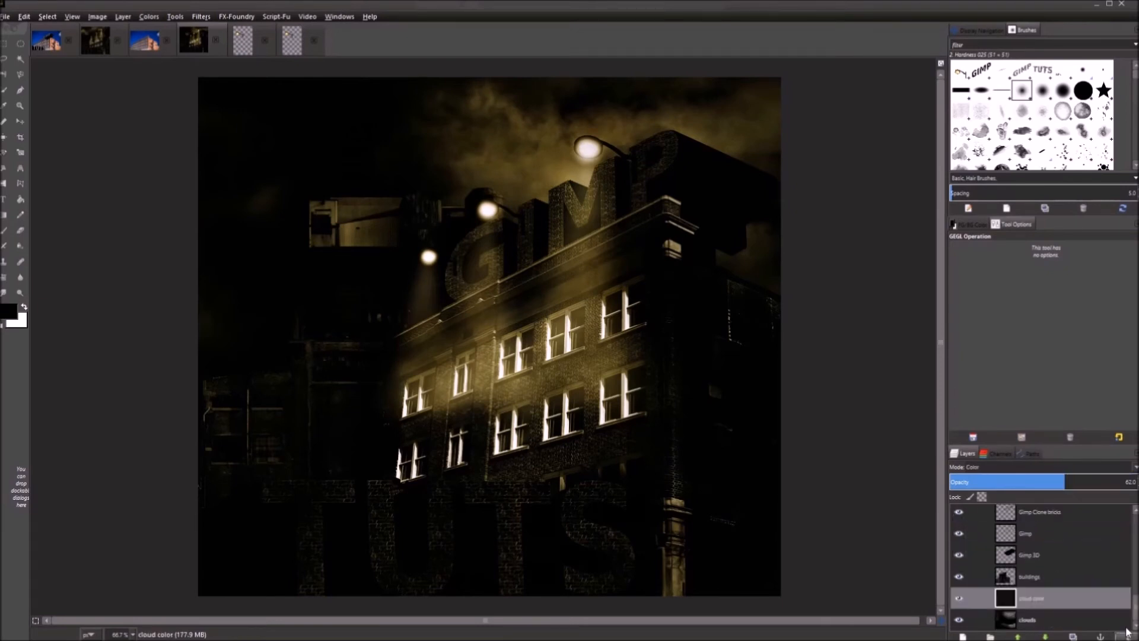
{"action": "left_click", "coordinate": [1054, 598]}
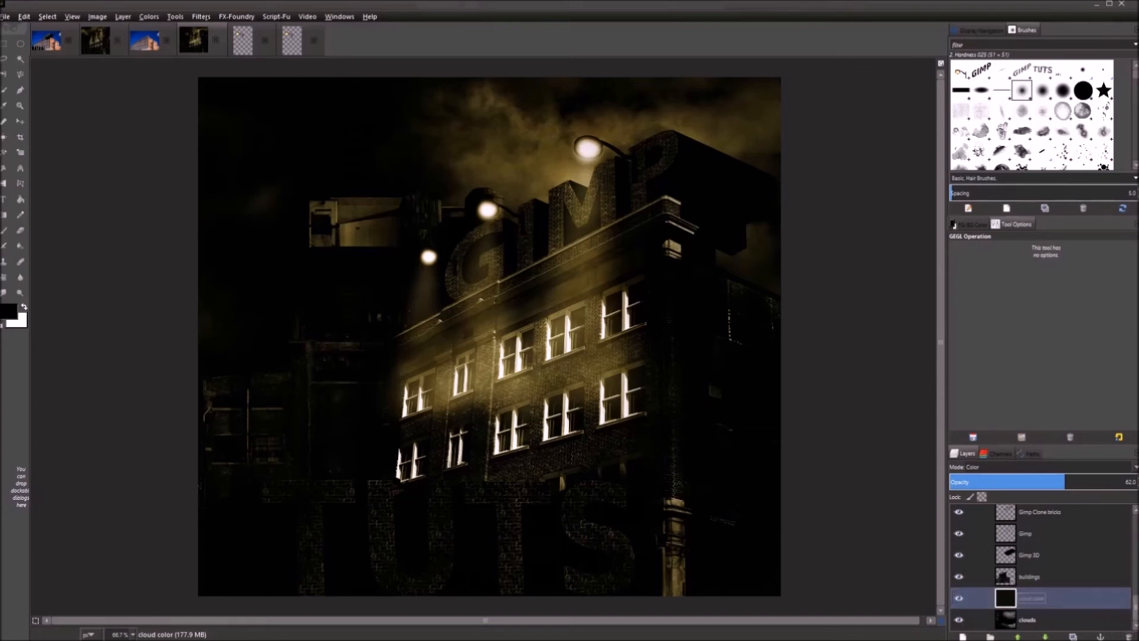
Hide the Viggy layer and create a new layer from the visible image directly above Fill 2
{"action": "scroll", "coordinate": [971, 514], "scroll_direction": "up", "scroll_amount": 10}
{"action": "left_click", "coordinate": [959, 516]}
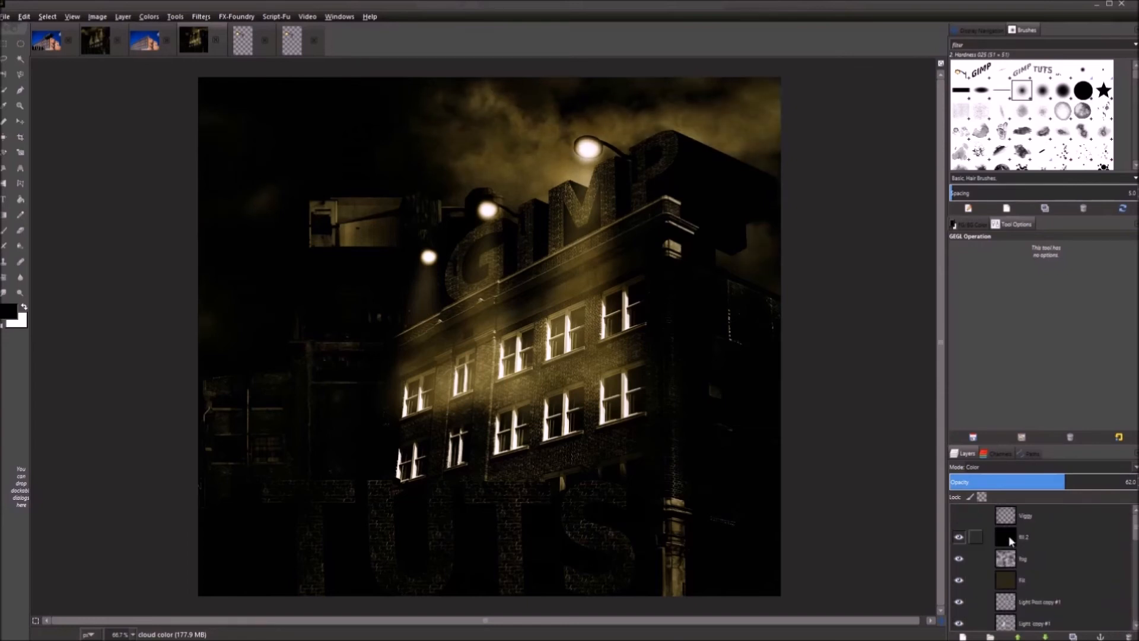
{"action": "left_click", "coordinate": [1059, 537]}
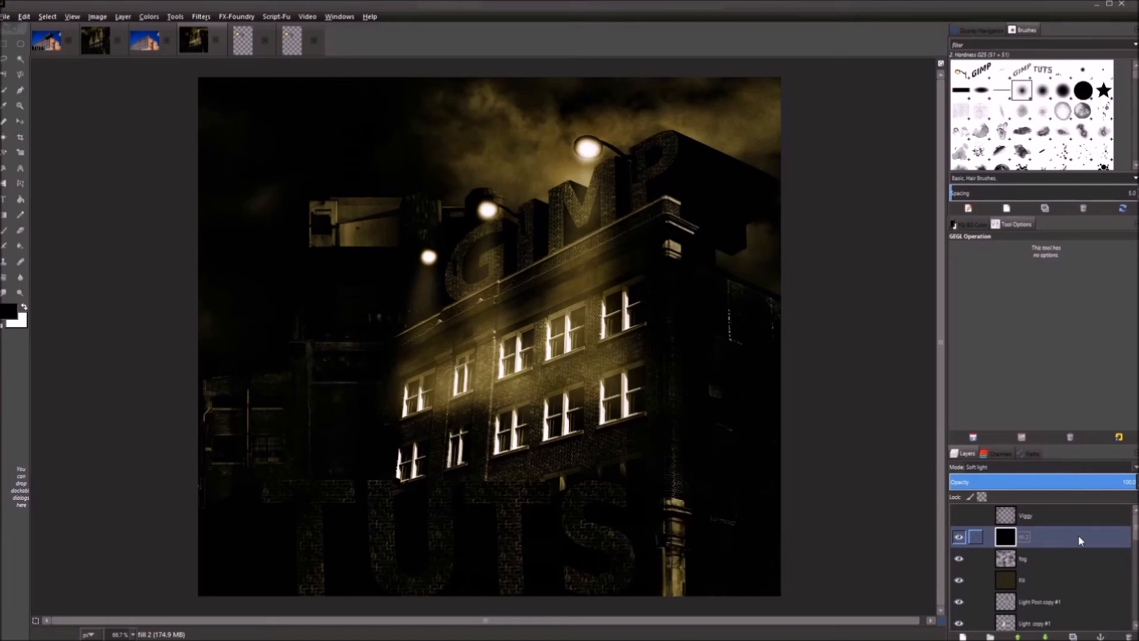
{"action": "left_click", "coordinate": [123, 17]}
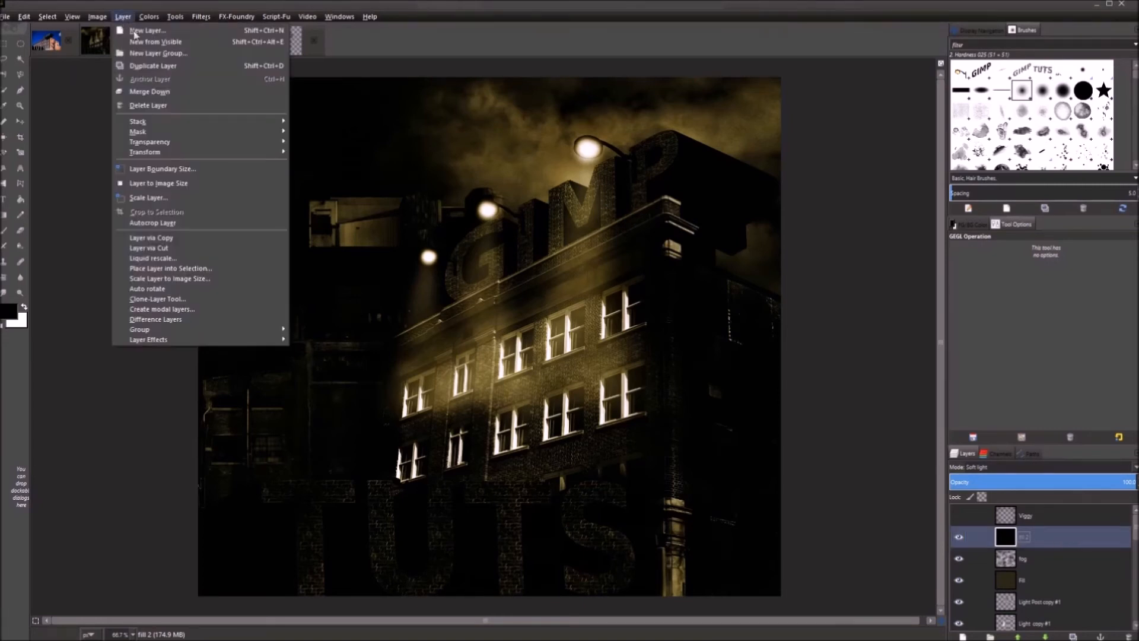
{"action": "left_click", "coordinate": [148, 44]}
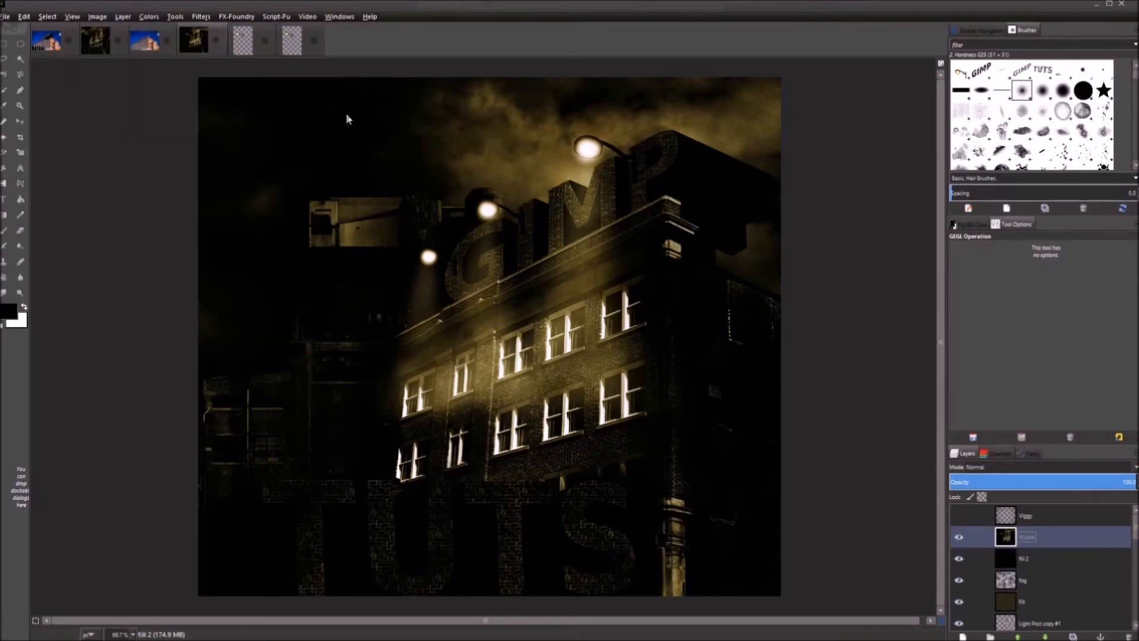
Show the Viggy layer again to check it over the new Visible layer, and delete it
{"action": "left_click", "coordinate": [959, 515]}
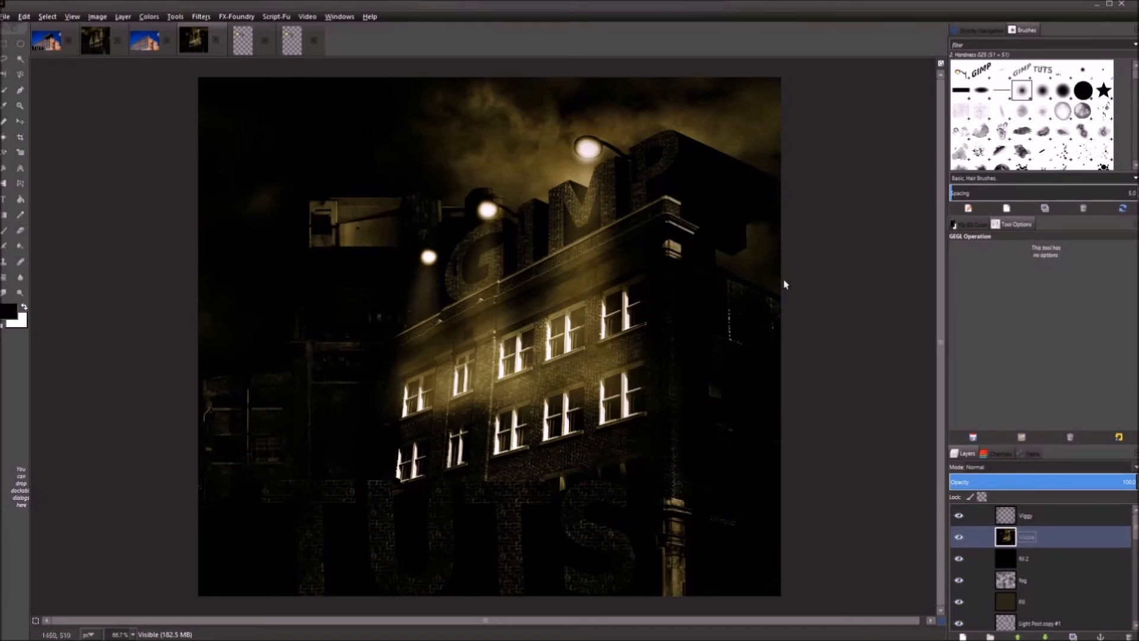
{"action": "left_click", "coordinate": [1056, 516]}
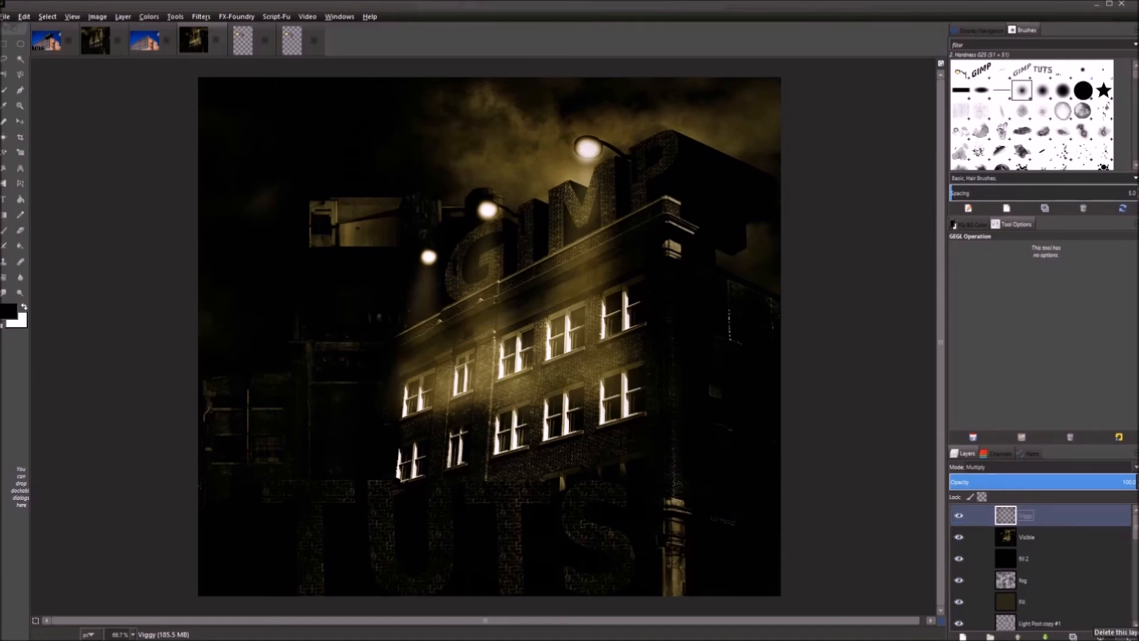
{"action": "left_click", "coordinate": [1128, 635]}
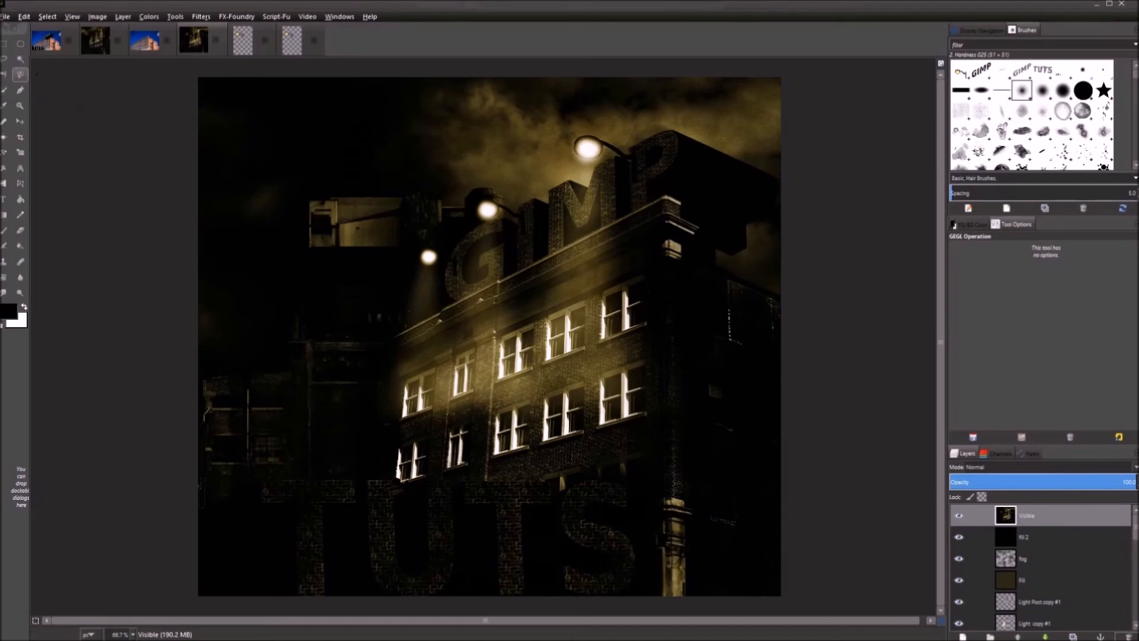
Crop a strip off the image's right edge, leaving the canvas at about 1362 × 1300 px
{"action": "left_click", "coordinate": [21, 137]}
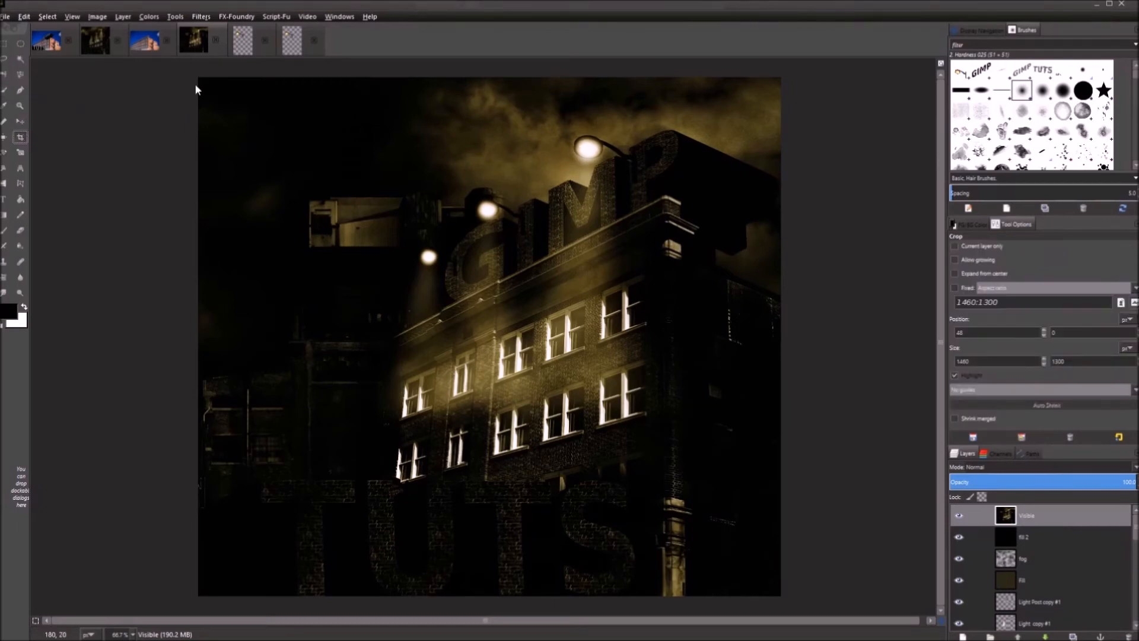
{"action": "left_click_drag", "start_coordinate": [188, 73], "coordinate": [742, 639]}
{"action": "key", "text": "Return"}
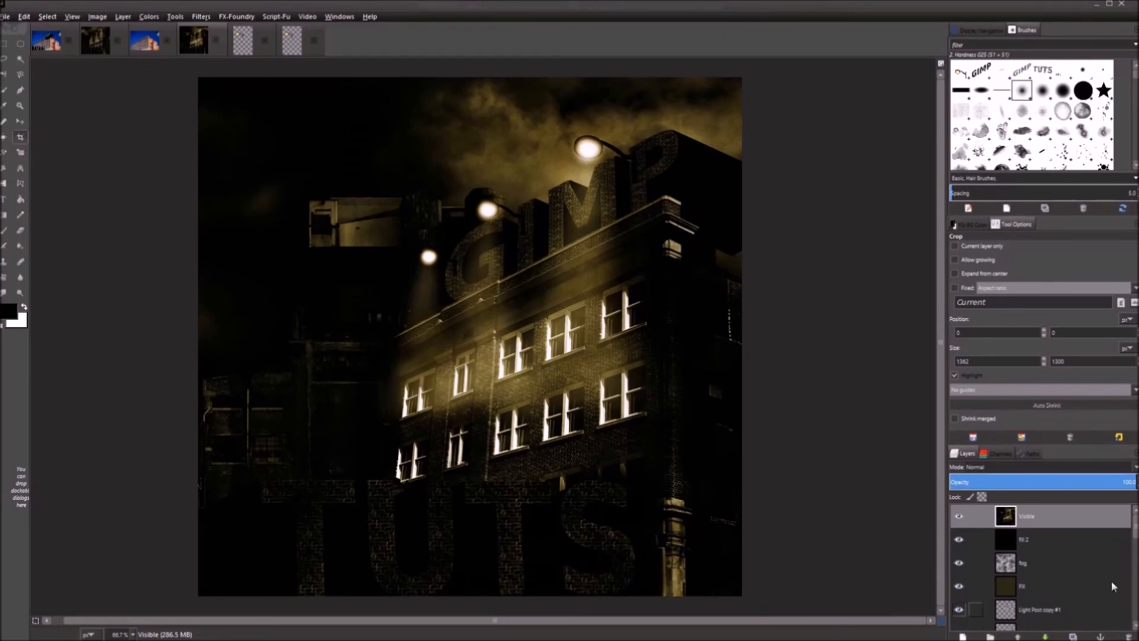
Create a transparent 1362 × 1300 px layer named Viggy and choose the GEGL vignette operation for it
{"action": "left_click", "coordinate": [964, 635]}
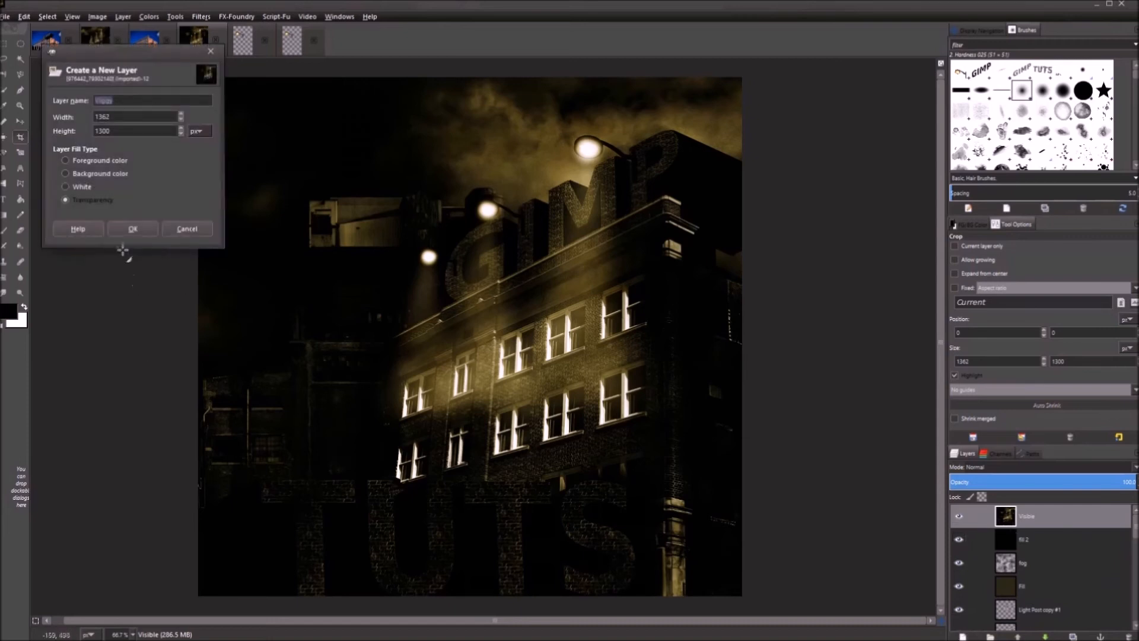
{"action": "left_click", "coordinate": [132, 223]}
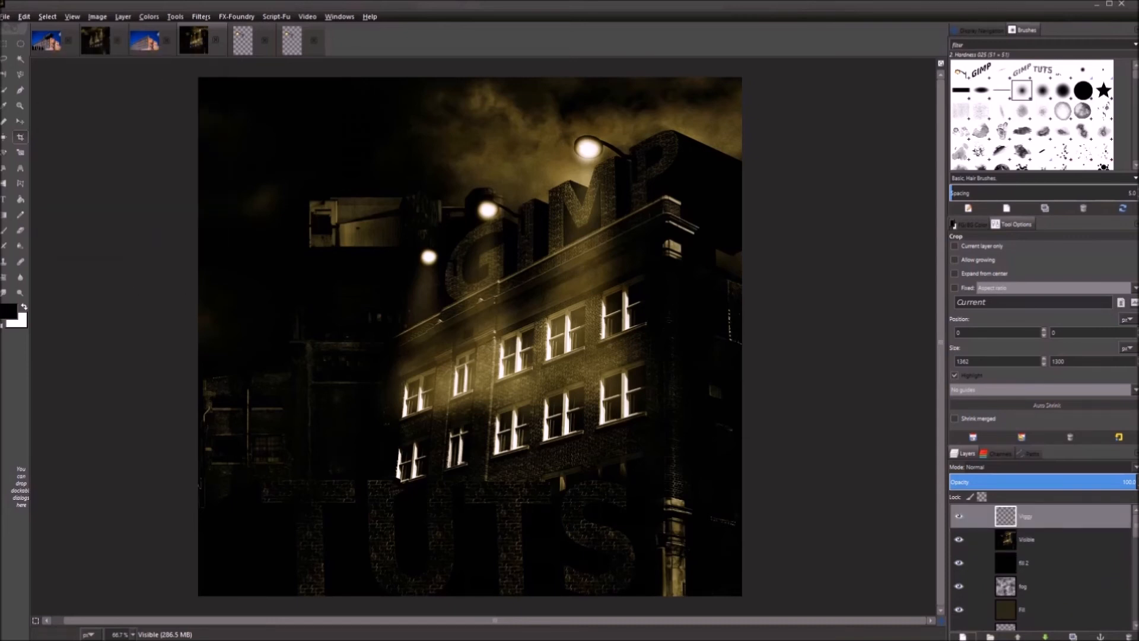
{"action": "left_click", "coordinate": [201, 16]}
{"action": "left_click", "coordinate": [212, 132]}
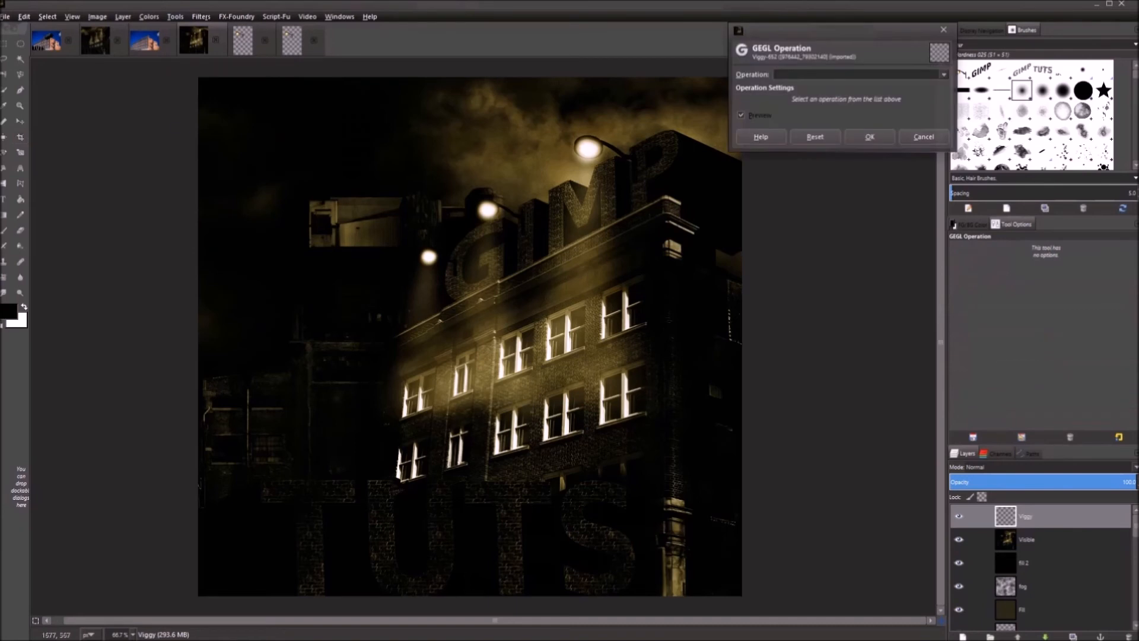
{"action": "left_click", "coordinate": [860, 74]}
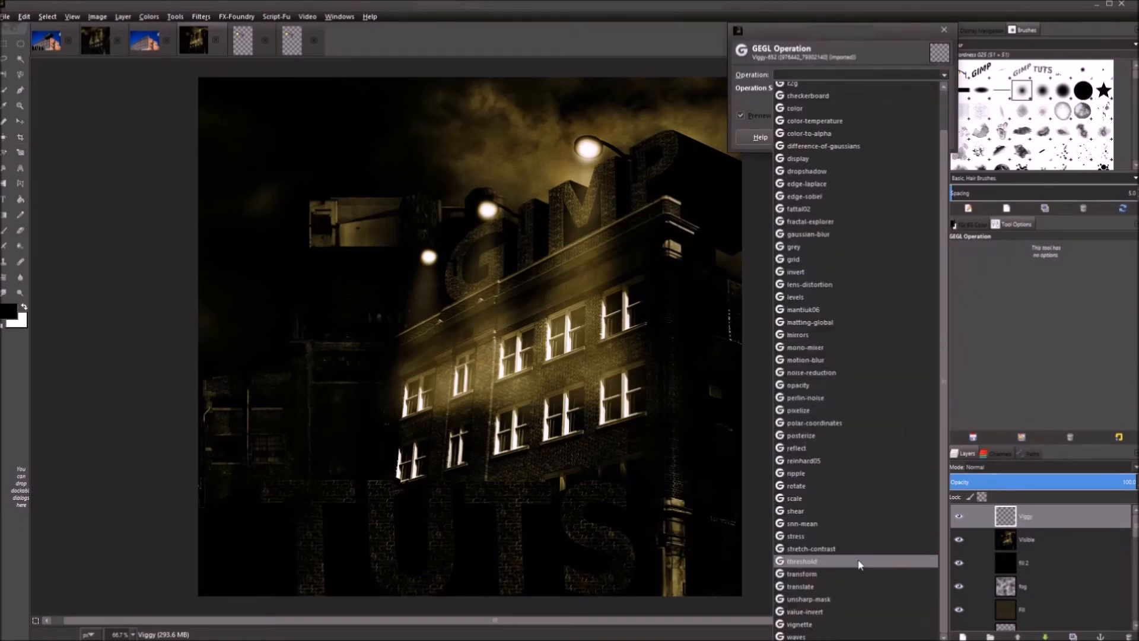
{"action": "left_click", "coordinate": [829, 624]}
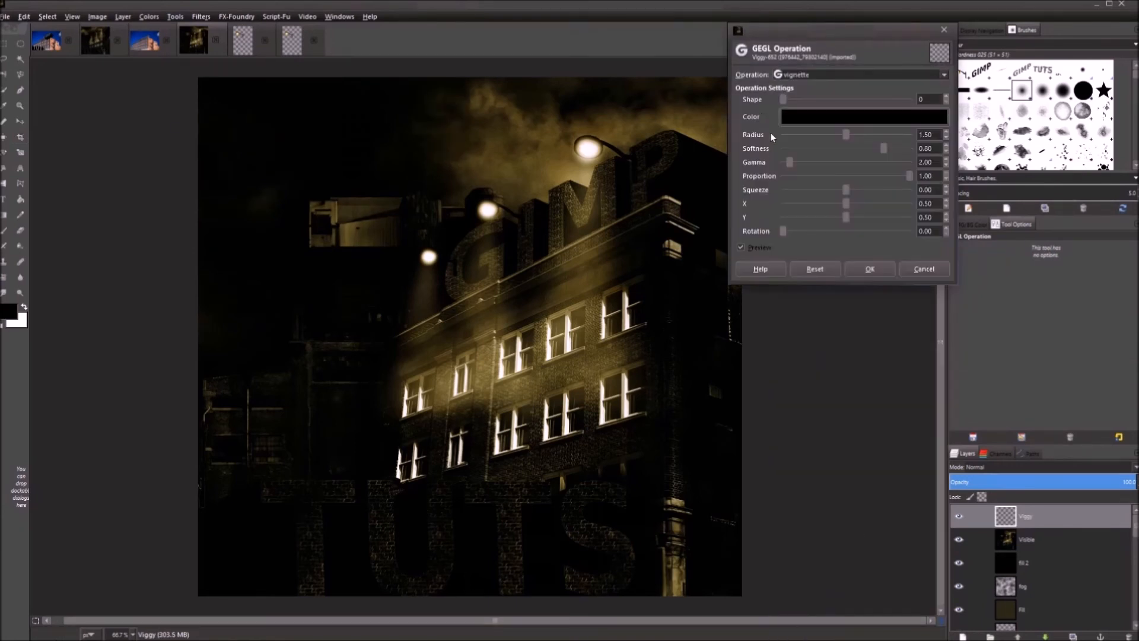
Apply the vignette in a dark olive brown and set the Viggy layer's blend mode to Multiply
{"action": "left_click", "coordinate": [829, 116]}
{"action": "left_click", "coordinate": [219, 225]}
{"action": "left_click", "coordinate": [229, 271]}
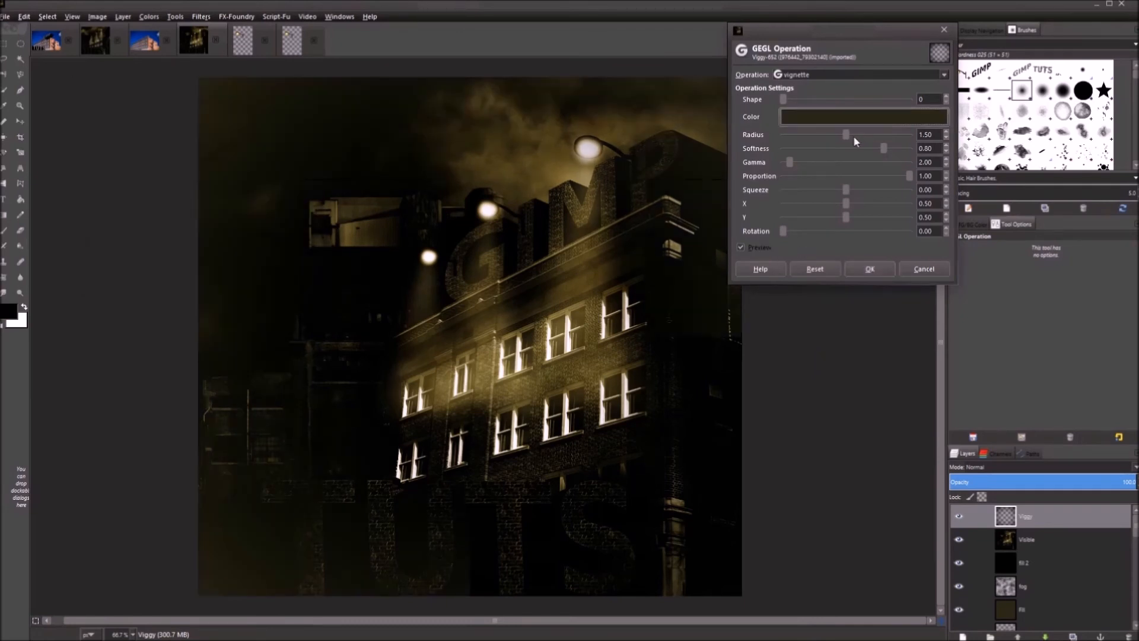
{"action": "left_click", "coordinate": [869, 271]}
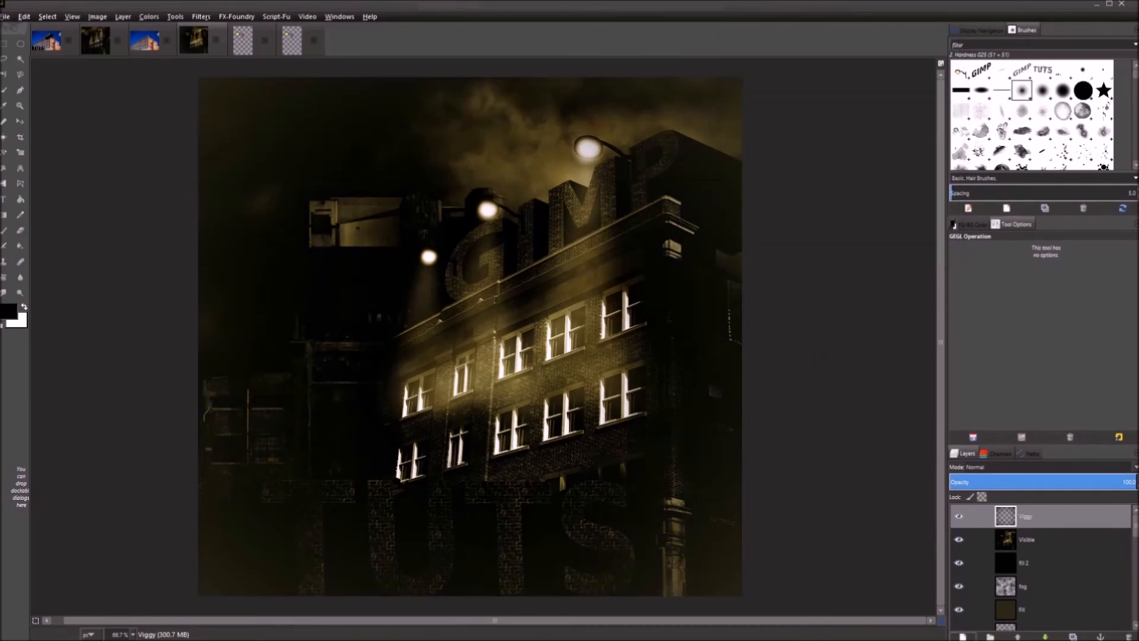
{"action": "left_click", "coordinate": [1047, 467]}
{"action": "left_click", "coordinate": [1005, 279]}
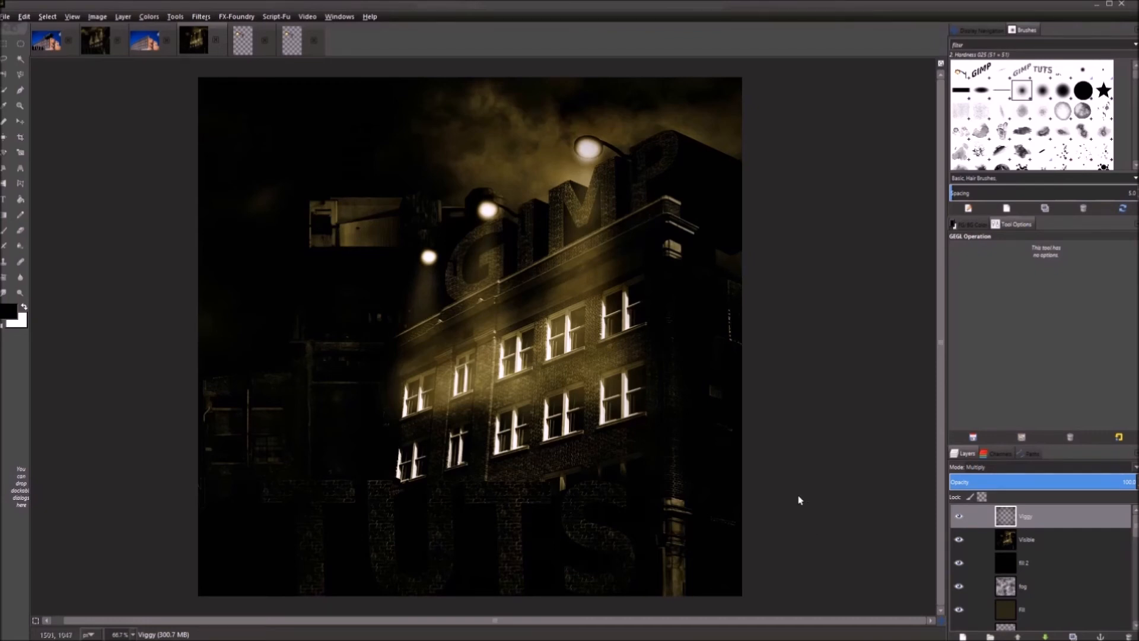
Switch to the Gimp Sin City tutorial in Chrome and compare its final image with the composite
{"action": "key", "text": "alt+Tab"}
{"action": "key", "text": "alt+Tab"}
{"action": "key", "text": "alt+Tab"}
{"action": "key", "text": "alt+Tab"}
{"action": "key", "text": "alt+Tab"}
{"action": "key", "text": "alt+Tab"}
{"action": "key", "text": "alt+Tab"}
{"action": "key", "text": "alt+Tab"}
{"action": "key", "text": "alt+Tab"}
{"action": "key", "text": "alt+Tab"}
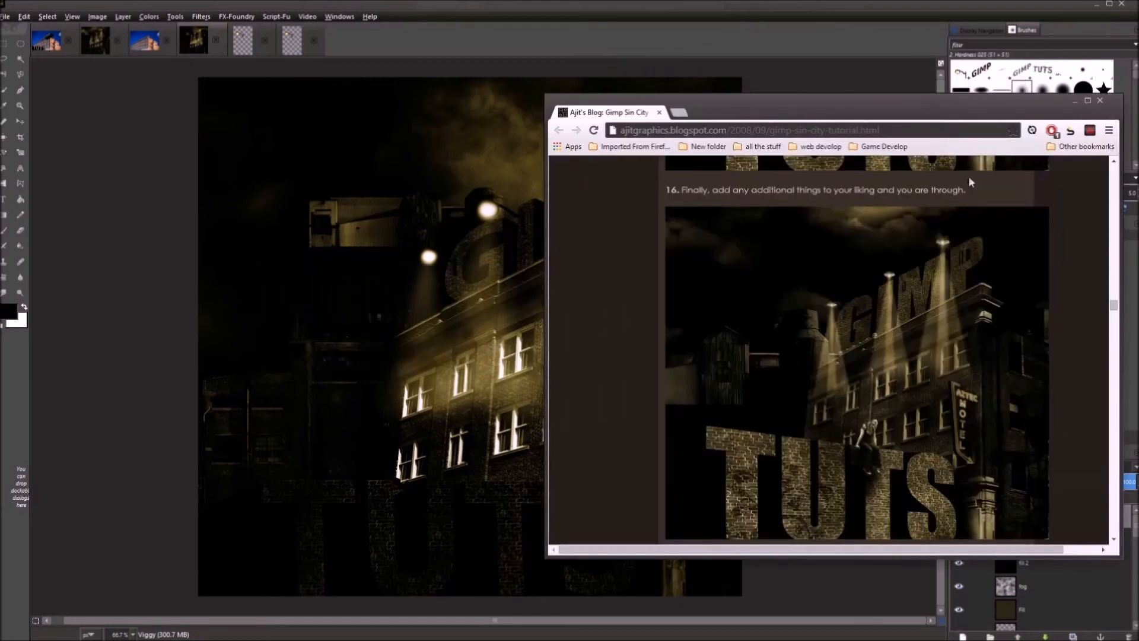
{"action": "scroll", "coordinate": [948, 368], "scroll_direction": "down", "scroll_amount": 4}
{"action": "scroll", "coordinate": [946, 367], "scroll_direction": "up", "scroll_amount": 3}
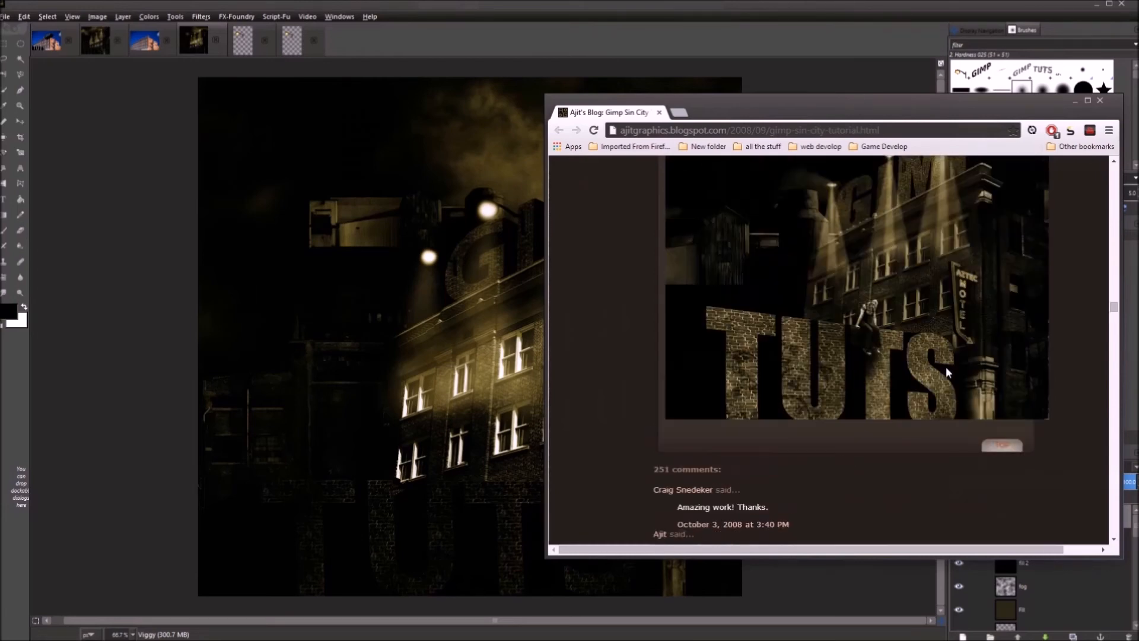
{"action": "mouse_move", "coordinate": [777, 114]}
{"action": "left_mouse_down"}
{"action": "mouse_move", "coordinate": [952, 344]}
{"action": "mouse_move", "coordinate": [902, 122]}
{"action": "mouse_move", "coordinate": [874, 80]}
{"action": "mouse_move", "coordinate": [919, 66]}
{"action": "mouse_move", "coordinate": [968, 101]}
{"action": "mouse_move", "coordinate": [957, 126]}
{"action": "mouse_move", "coordinate": [999, 89]}
{"action": "mouse_move", "coordinate": [661, 76]}
{"action": "mouse_move", "coordinate": [892, 110]}
{"action": "mouse_move", "coordinate": [958, 270]}
{"action": "mouse_move", "coordinate": [777, 107]}
{"action": "left_mouse_up"}
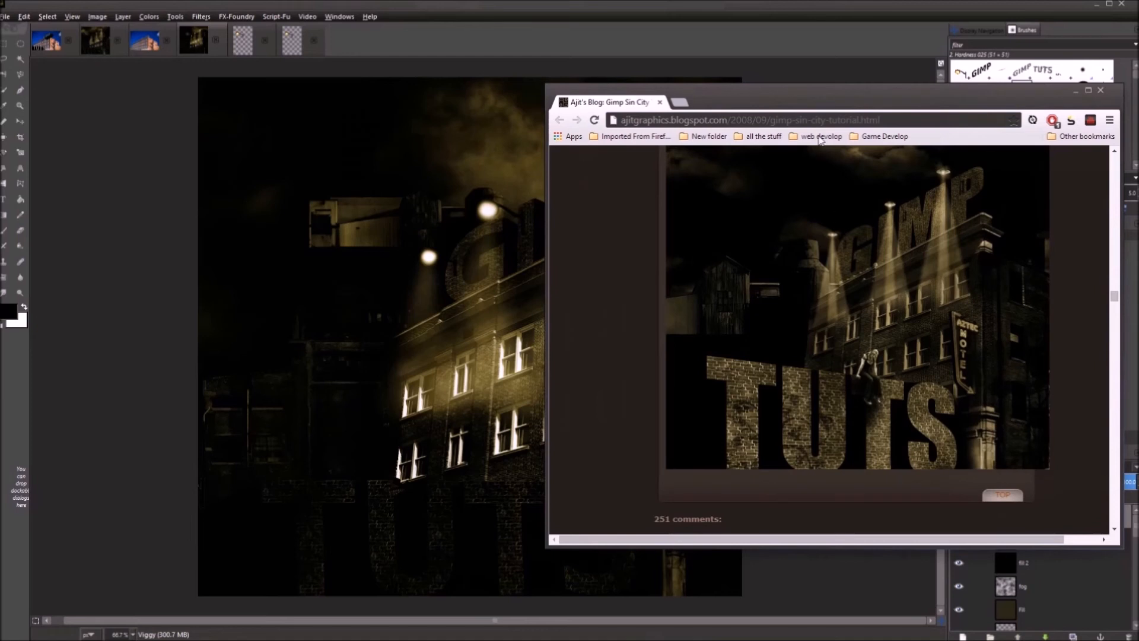
{"action": "left_click_drag", "start_coordinate": [789, 101], "coordinate": [620, 138]}
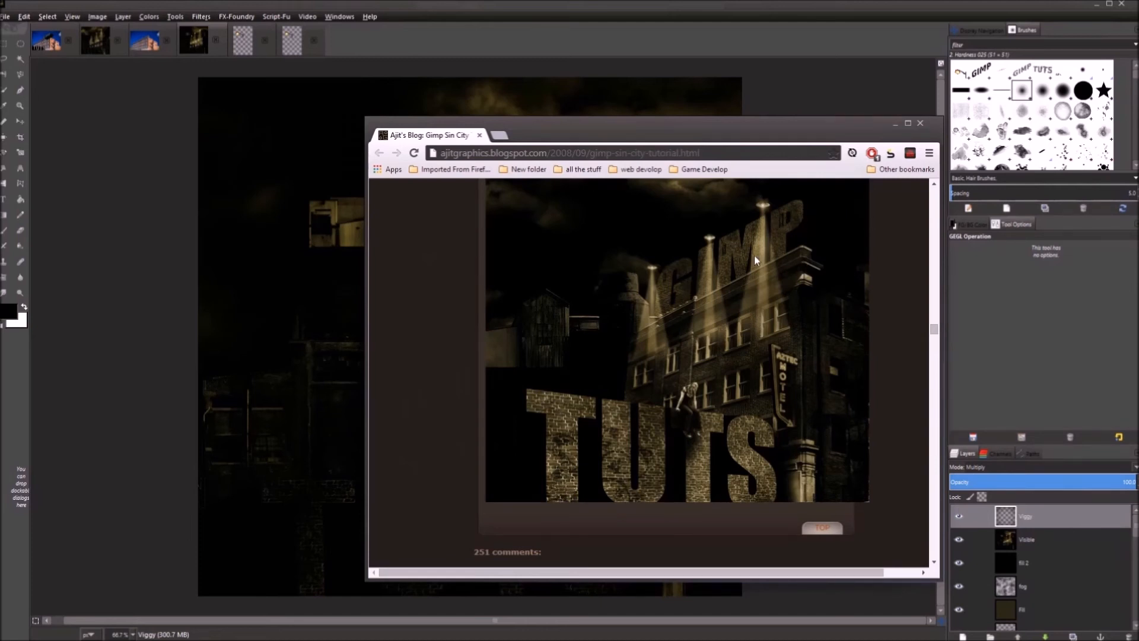
{"action": "left_click_drag", "start_coordinate": [674, 123], "coordinate": [845, 108]}
Review the earlier steps of the Gimp Sin City tutorial, going back from step 16 to step 7
{"action": "scroll", "coordinate": [932, 285], "scroll_direction": "down", "scroll_amount": 15}
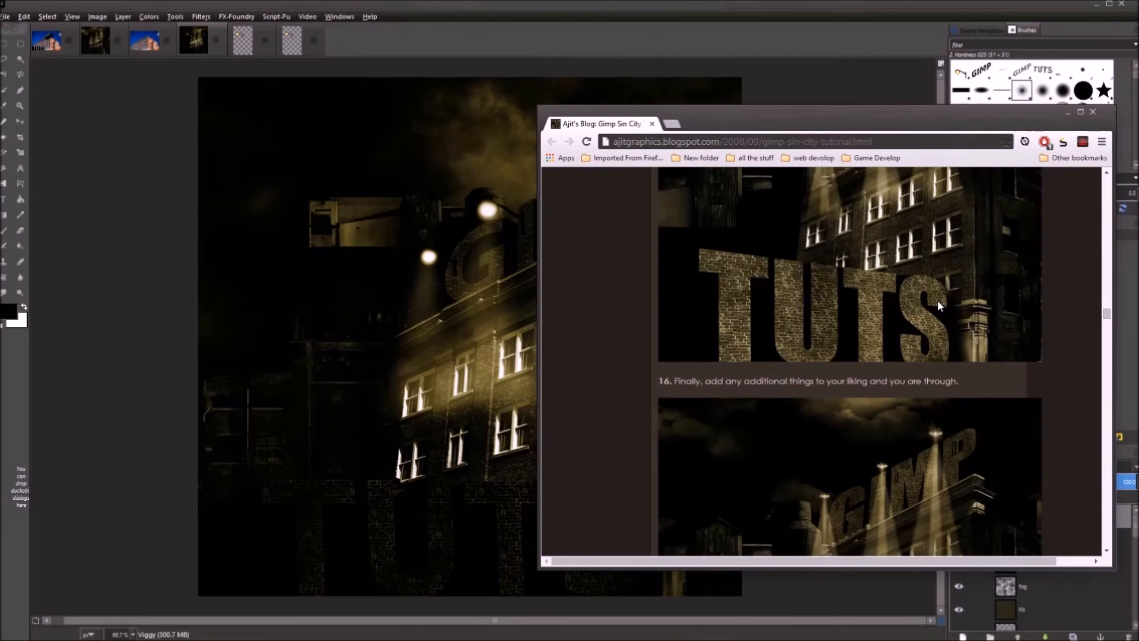
{"action": "scroll", "coordinate": [940, 306], "scroll_direction": "up", "scroll_amount": 10}
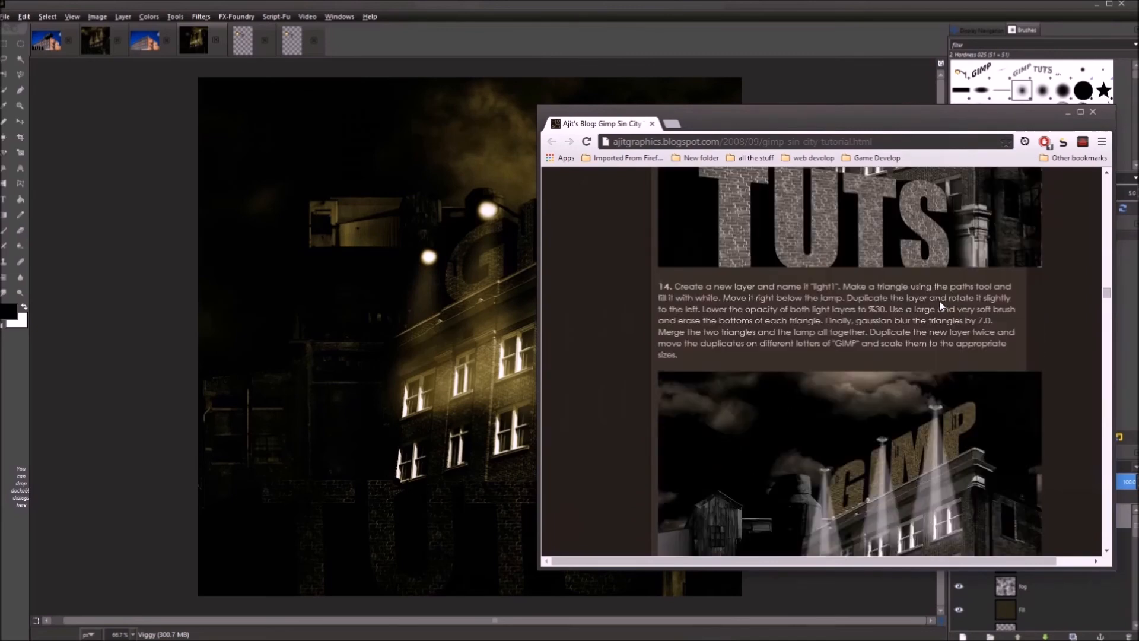
{"action": "scroll", "coordinate": [939, 300], "scroll_direction": "up", "scroll_amount": 10}
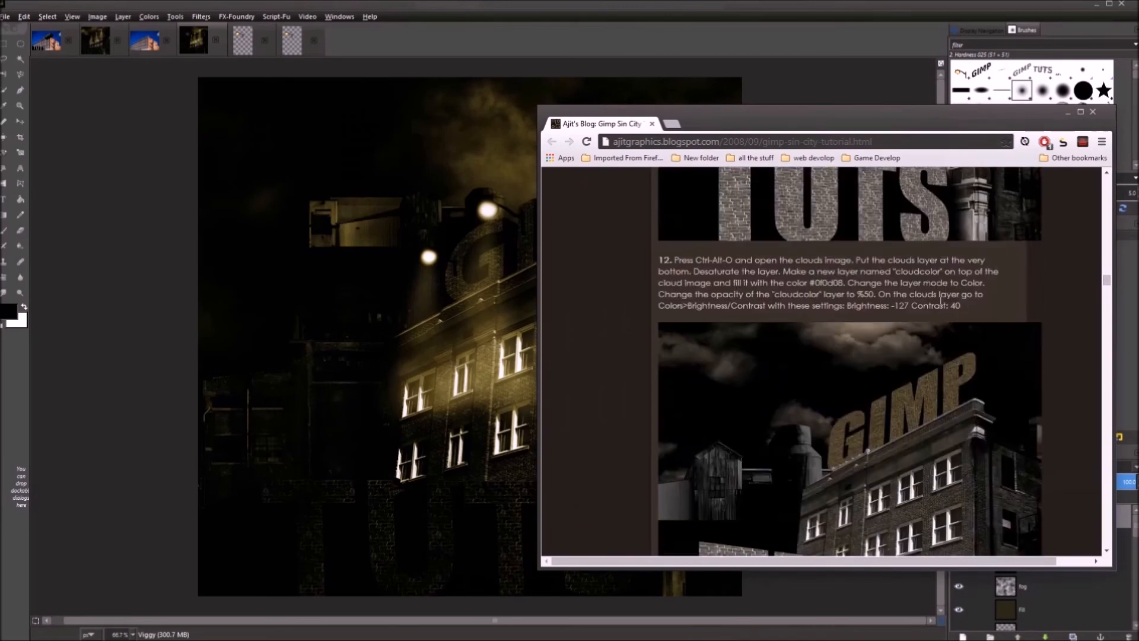
{"action": "scroll", "coordinate": [948, 304], "scroll_direction": "up", "scroll_amount": 5}
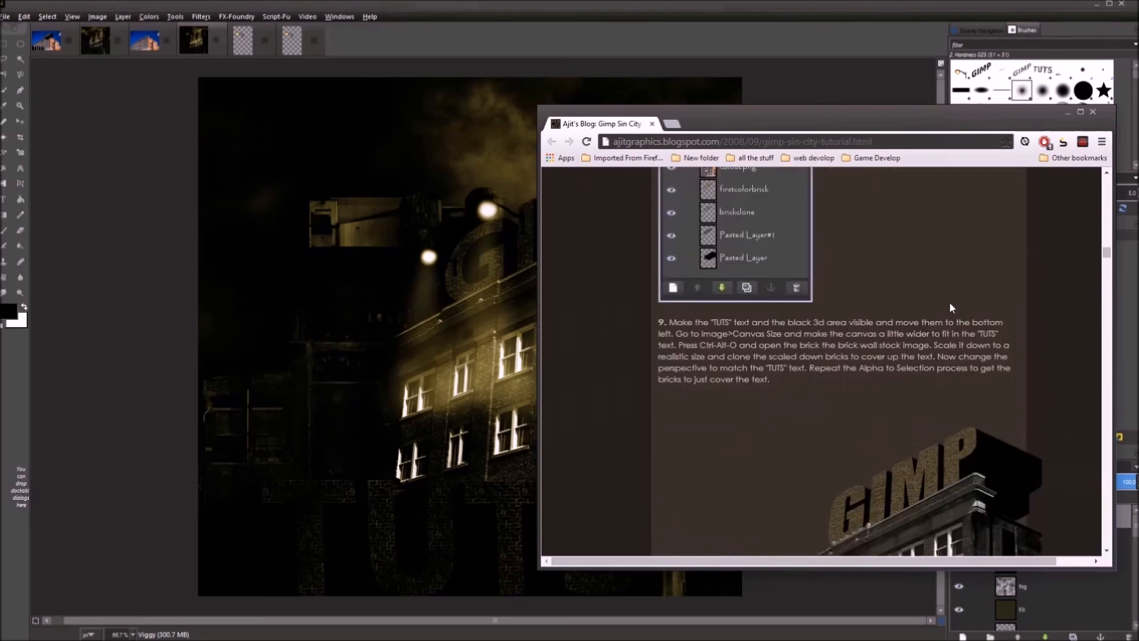
{"action": "scroll", "coordinate": [949, 303], "scroll_direction": "up", "scroll_amount": 10}
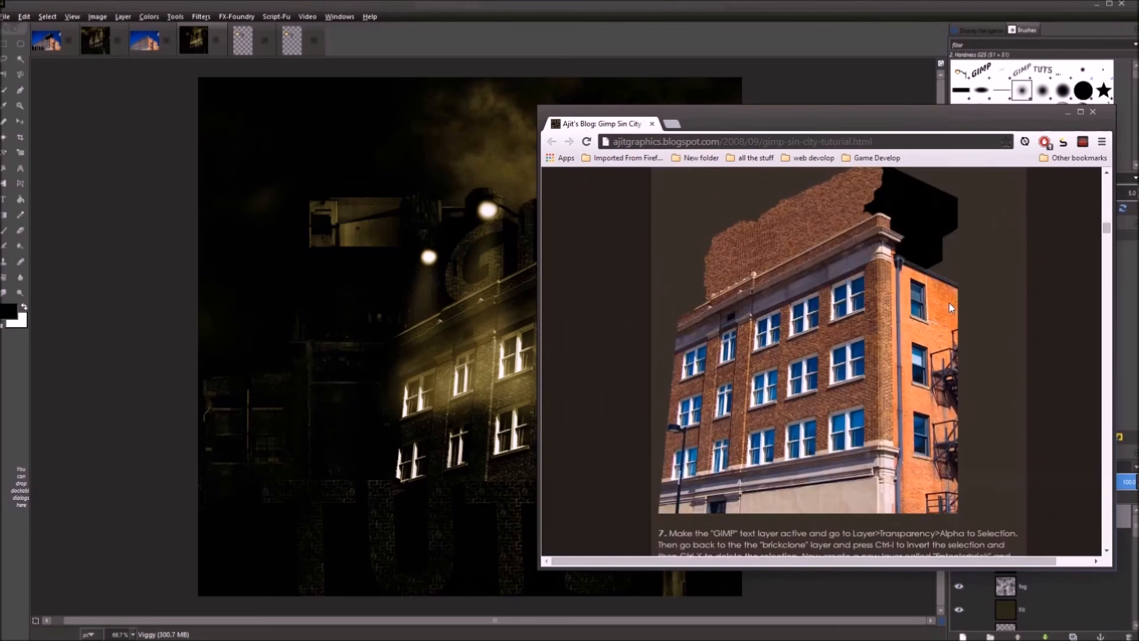
Review the Gimp Sin City tutorial from its prologue and resources through the numbered steps to the final image
{"action": "scroll", "coordinate": [948, 301], "scroll_direction": "up", "scroll_amount": 10}
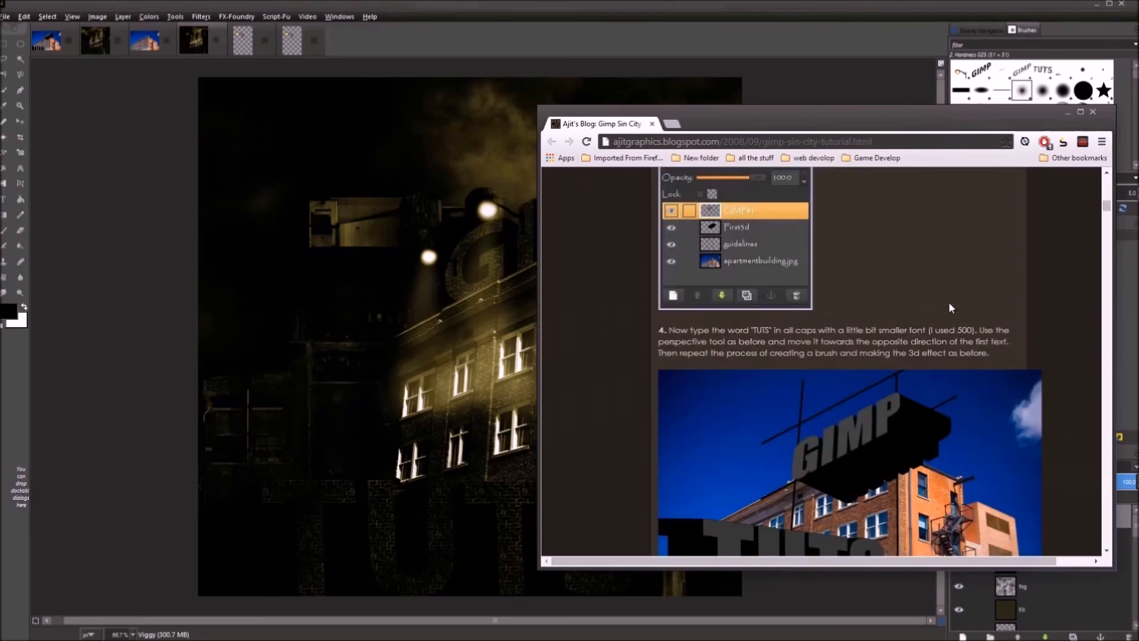
{"action": "scroll", "coordinate": [948, 308], "scroll_direction": "up", "scroll_amount": 10}
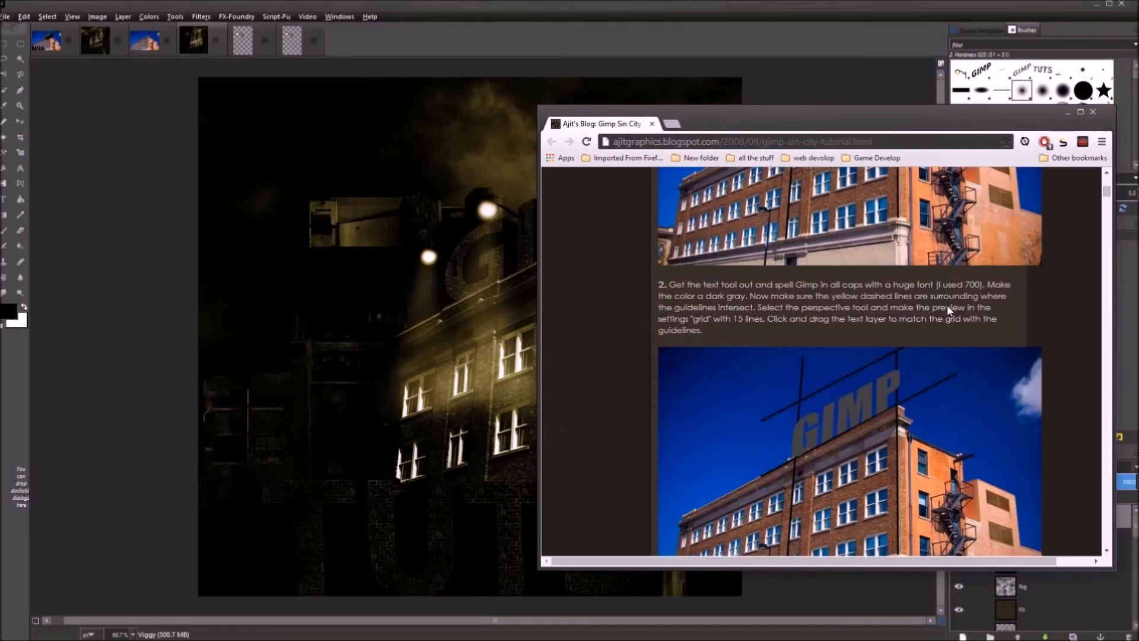
{"action": "scroll", "coordinate": [946, 304], "scroll_direction": "up", "scroll_amount": 3}
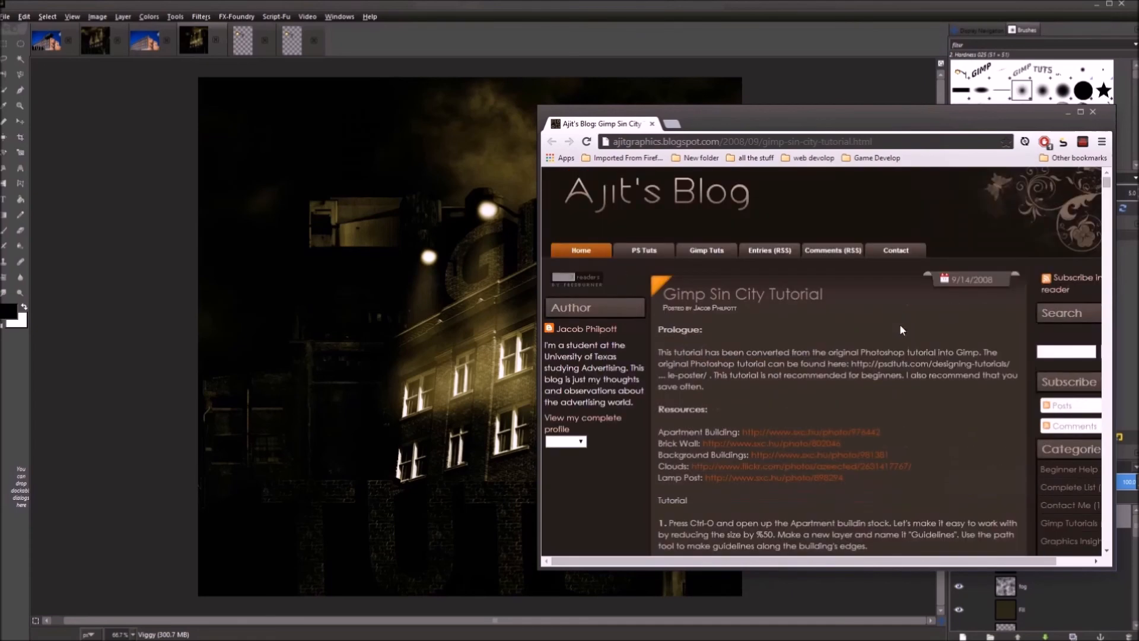
{"action": "scroll", "coordinate": [901, 326], "scroll_direction": "down", "scroll_amount": 10}
{"action": "scroll", "coordinate": [913, 336], "scroll_direction": "down", "scroll_amount": 15}
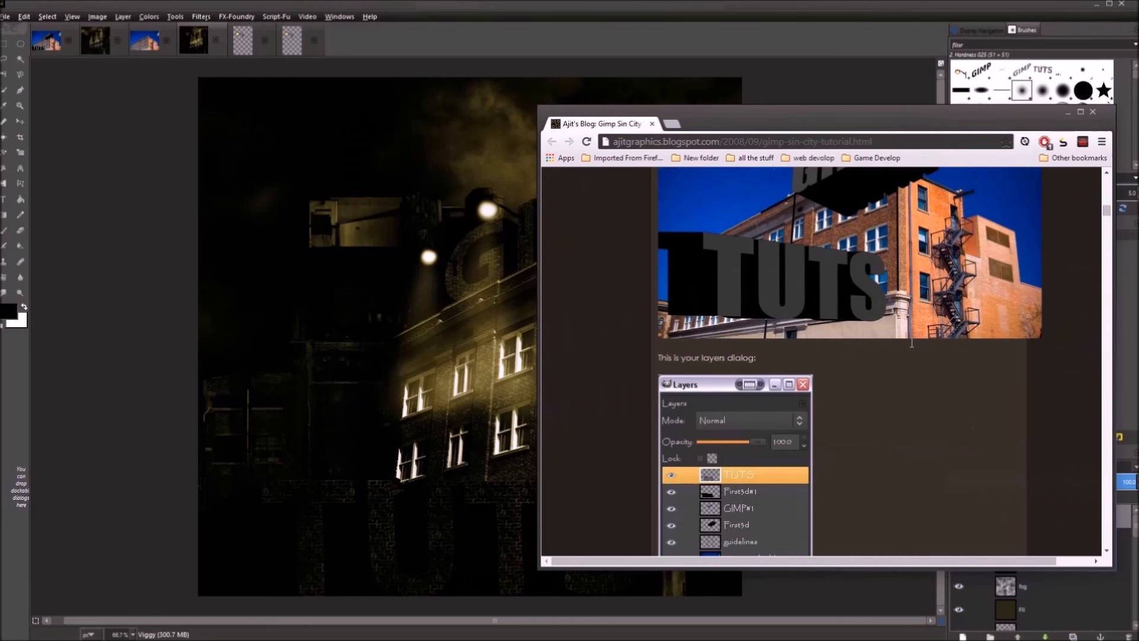
{"action": "scroll", "coordinate": [914, 344], "scroll_direction": "down", "scroll_amount": 12}
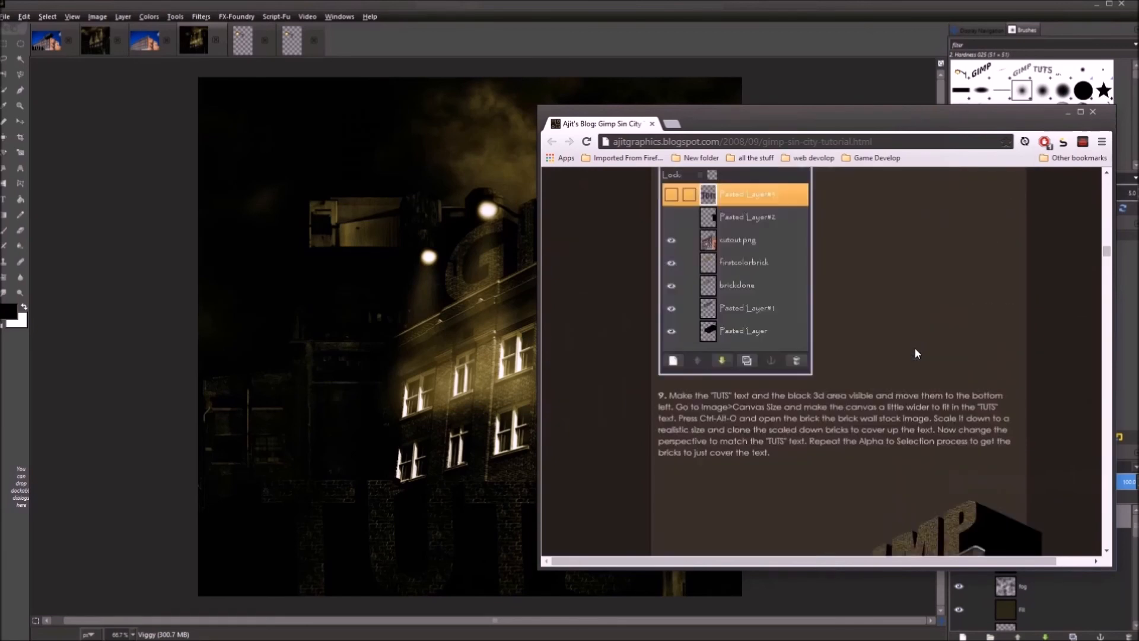
{"action": "scroll", "coordinate": [915, 365], "scroll_direction": "down", "scroll_amount": 15}
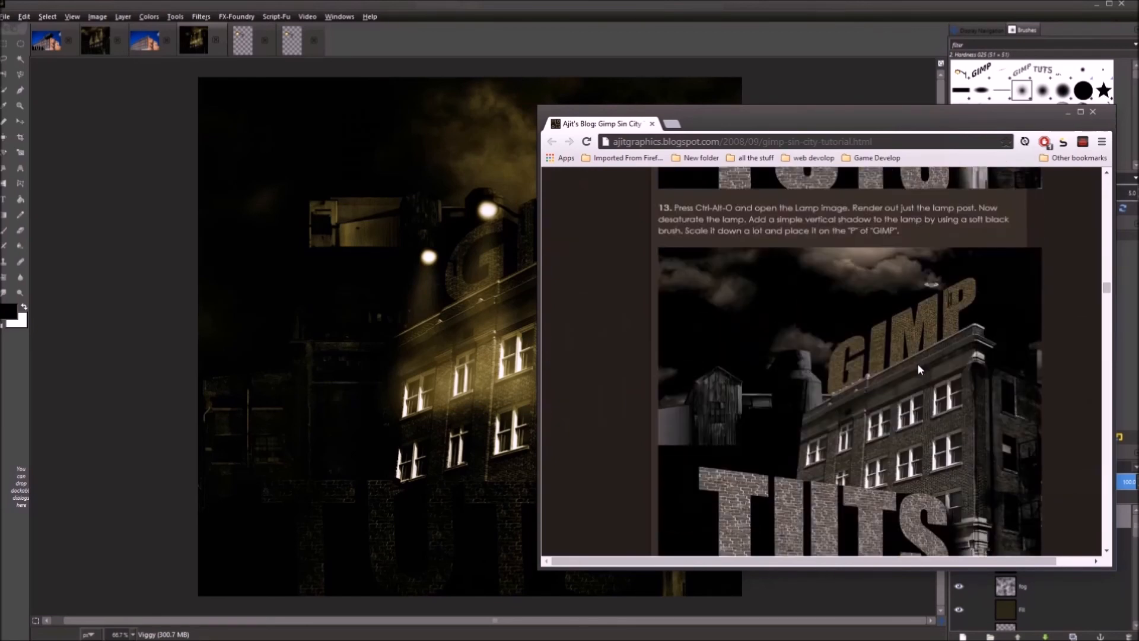
{"action": "scroll", "coordinate": [918, 369], "scroll_direction": "down", "scroll_amount": 12}
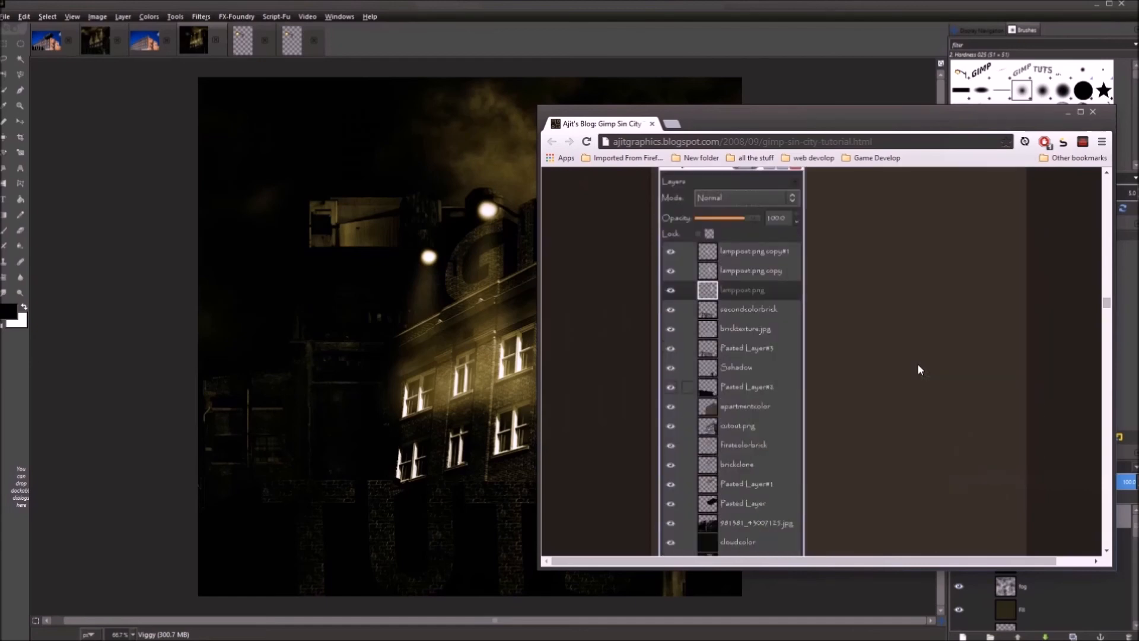
{"action": "scroll", "coordinate": [917, 368], "scroll_direction": "down", "scroll_amount": 5}
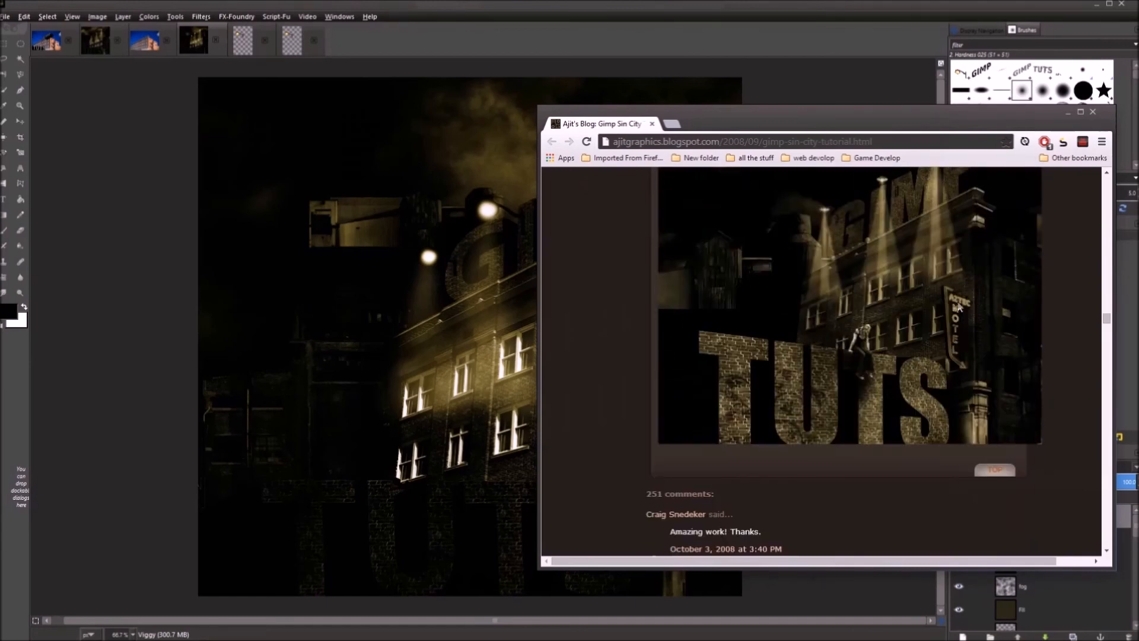
{"action": "left_click_drag", "start_coordinate": [788, 114], "coordinate": [850, 102]}
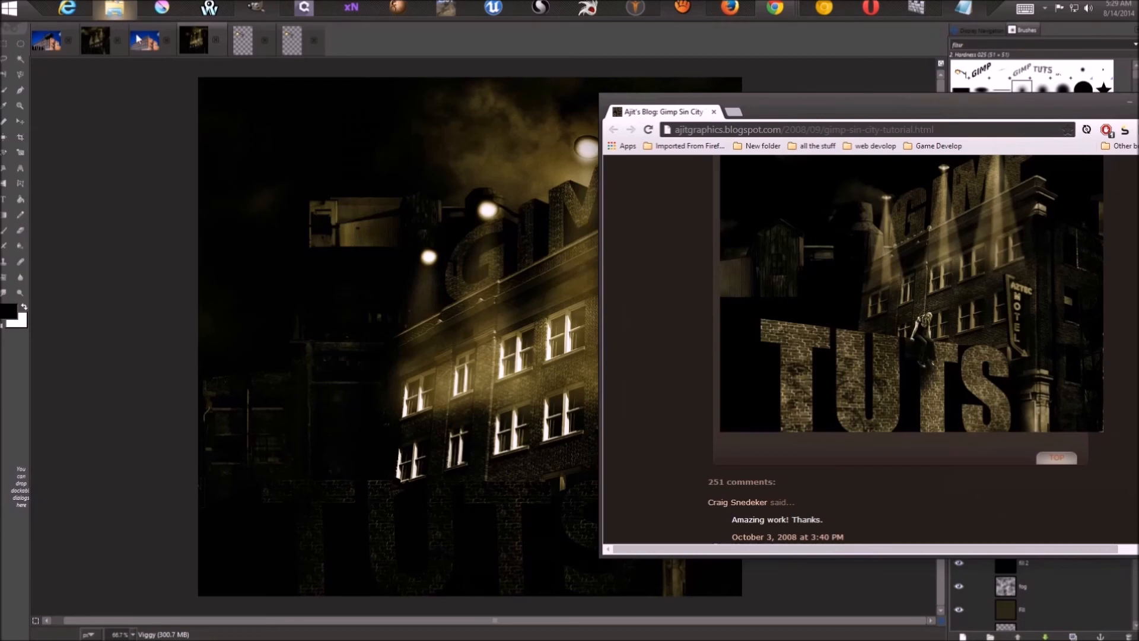
Look through the project files in the Desktop's 3D tutorial folder in File Explorer and close the window
{"action": "key", "text": "super+e"}
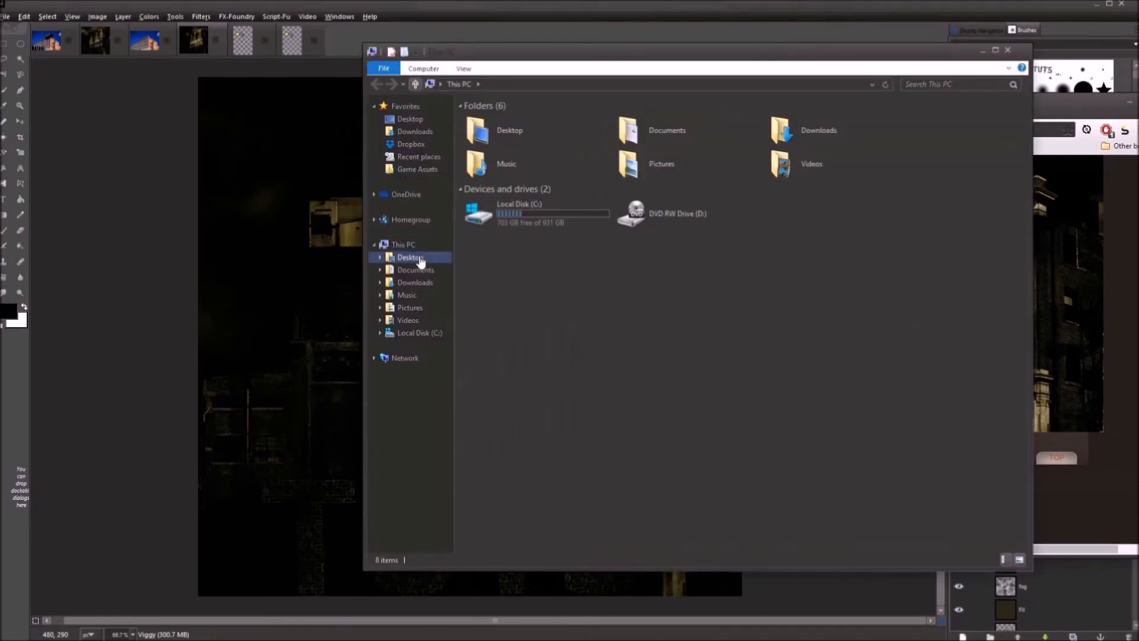
{"action": "left_click", "coordinate": [412, 257]}
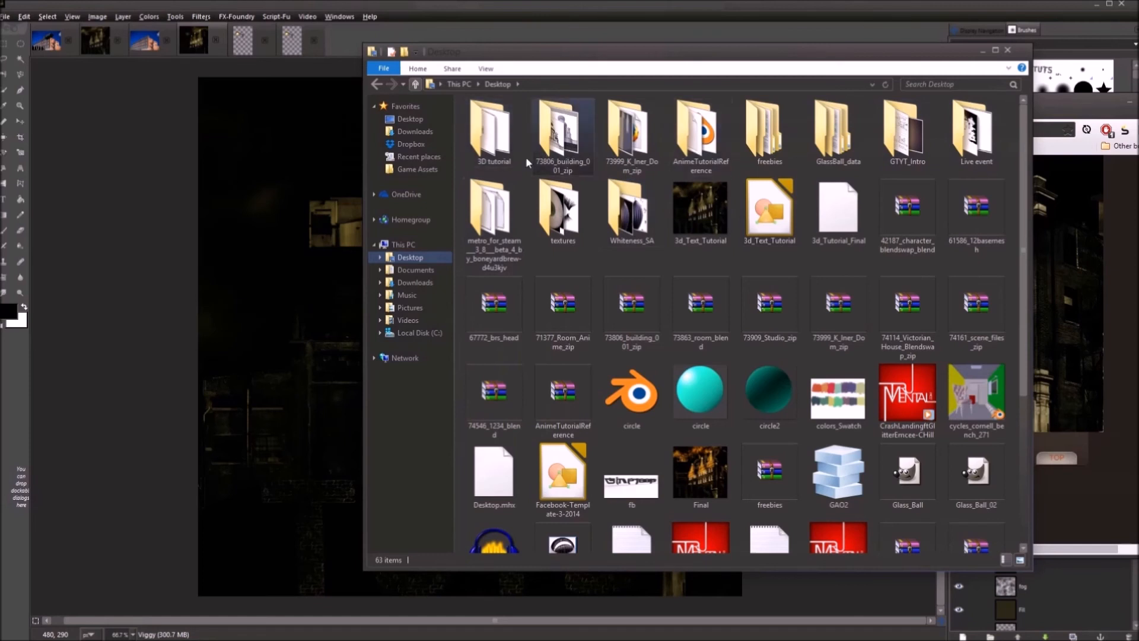
{"action": "double_click", "coordinate": [511, 149]}
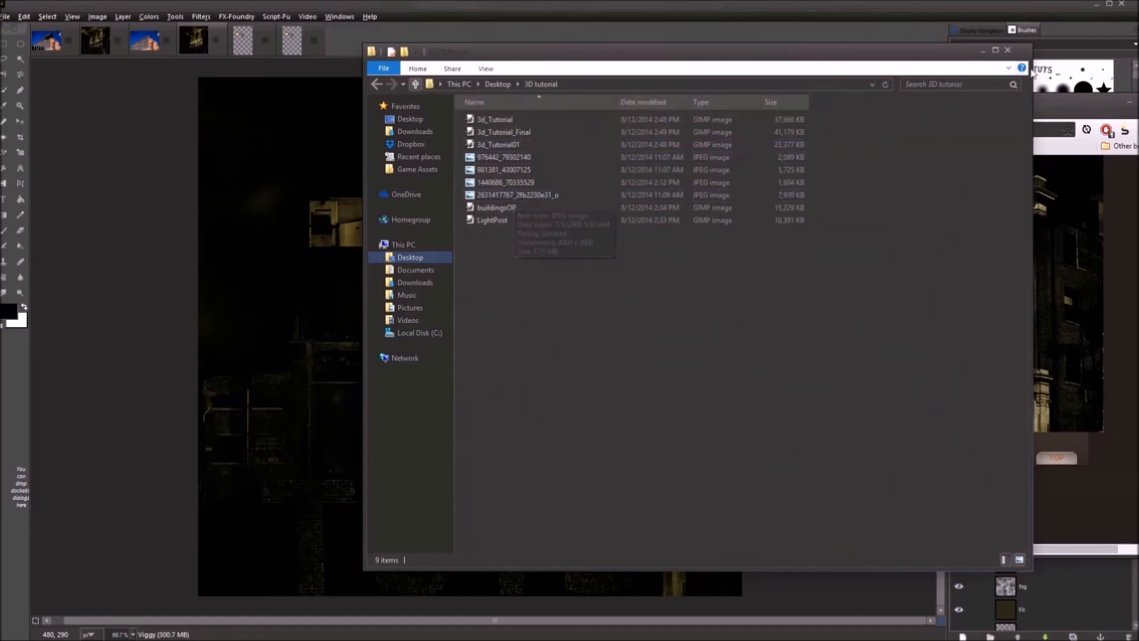
{"action": "left_click", "coordinate": [1007, 51]}
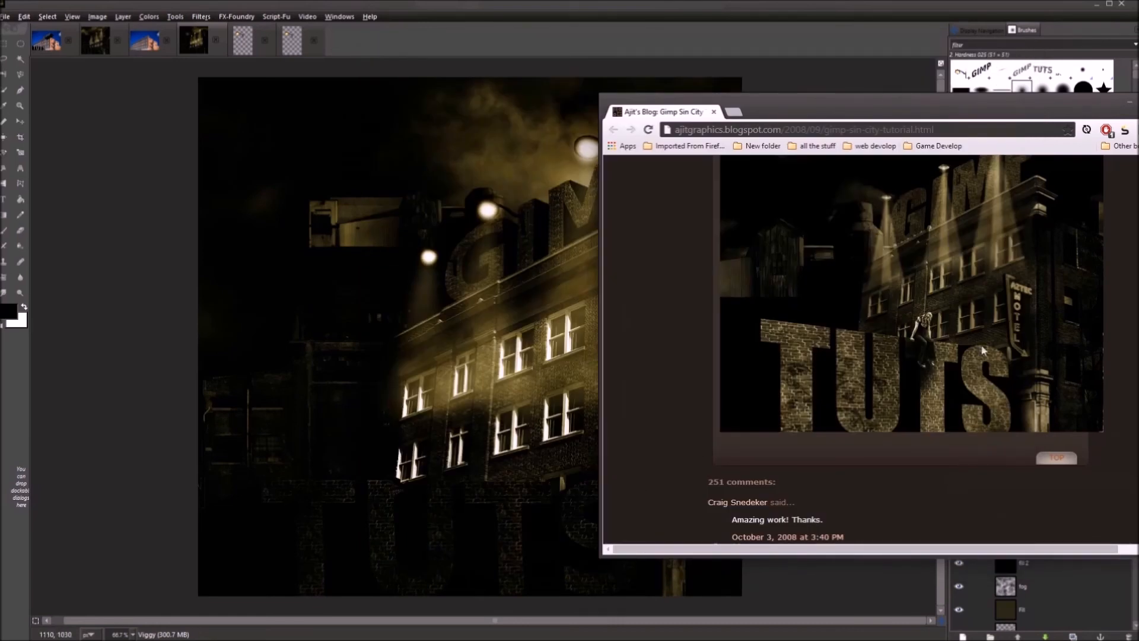
Compare the tutorial's final image with the night city composite and return to GIMP
{"action": "left_click_drag", "start_coordinate": [647, 127], "coordinate": [784, 130]}
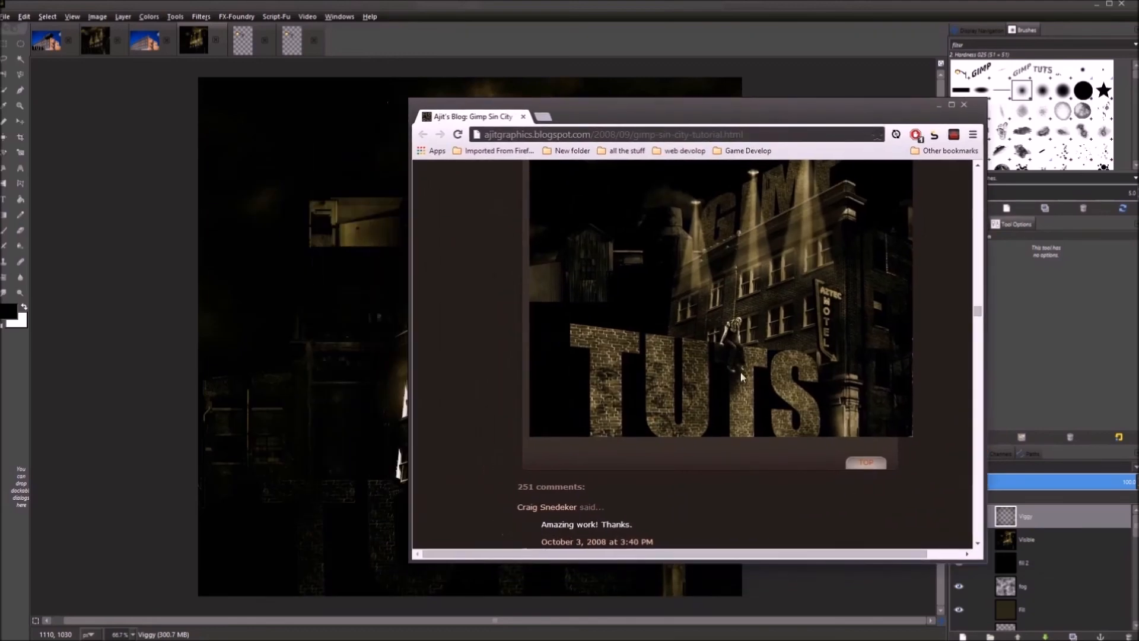
{"action": "left_click_drag", "start_coordinate": [582, 107], "coordinate": [394, 121]}
{"action": "scroll", "coordinate": [618, 328], "scroll_direction": "up", "scroll_amount": 1}
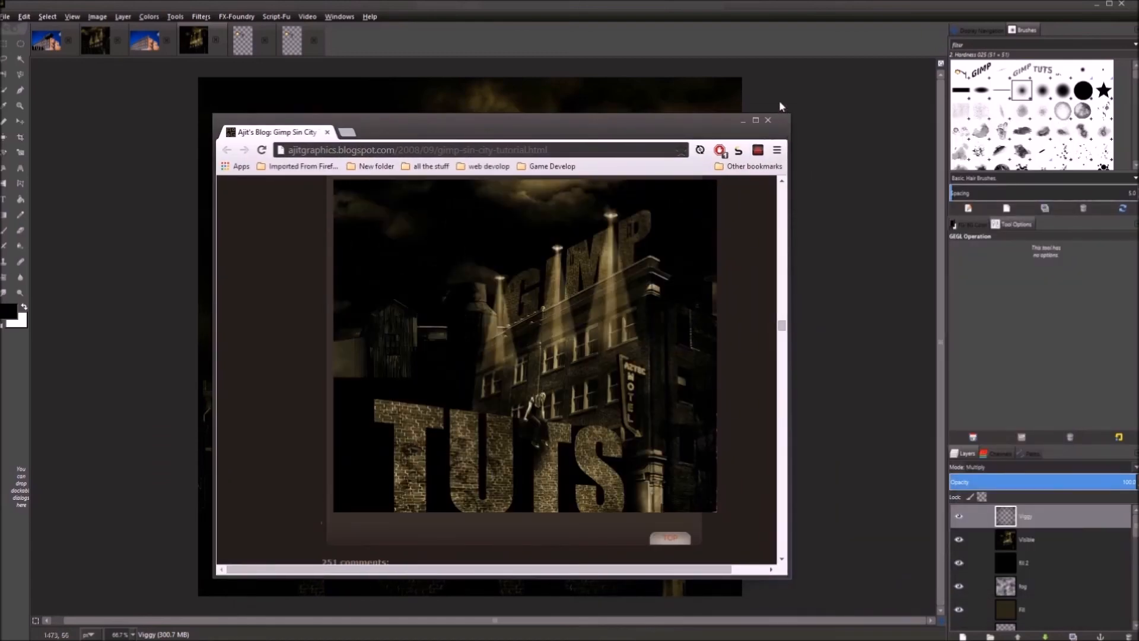
{"action": "double_click", "coordinate": [746, 121]}
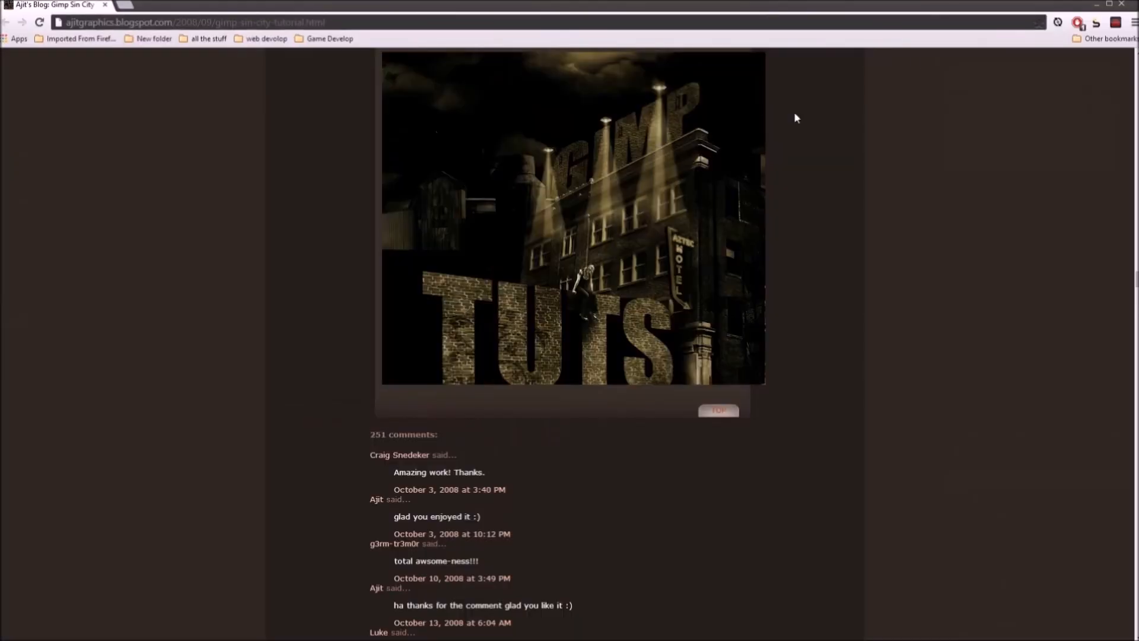
{"action": "left_click", "coordinate": [1109, 4]}
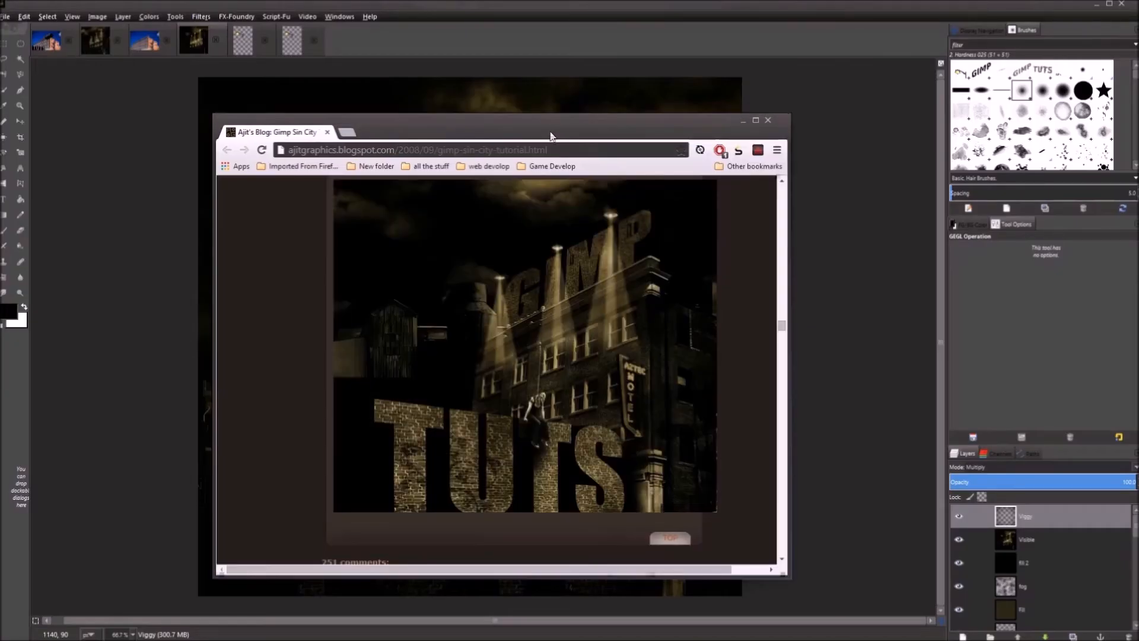
{"action": "left_click_drag", "start_coordinate": [525, 135], "coordinate": [872, 142]}
{"action": "left_click", "coordinate": [1091, 127]}
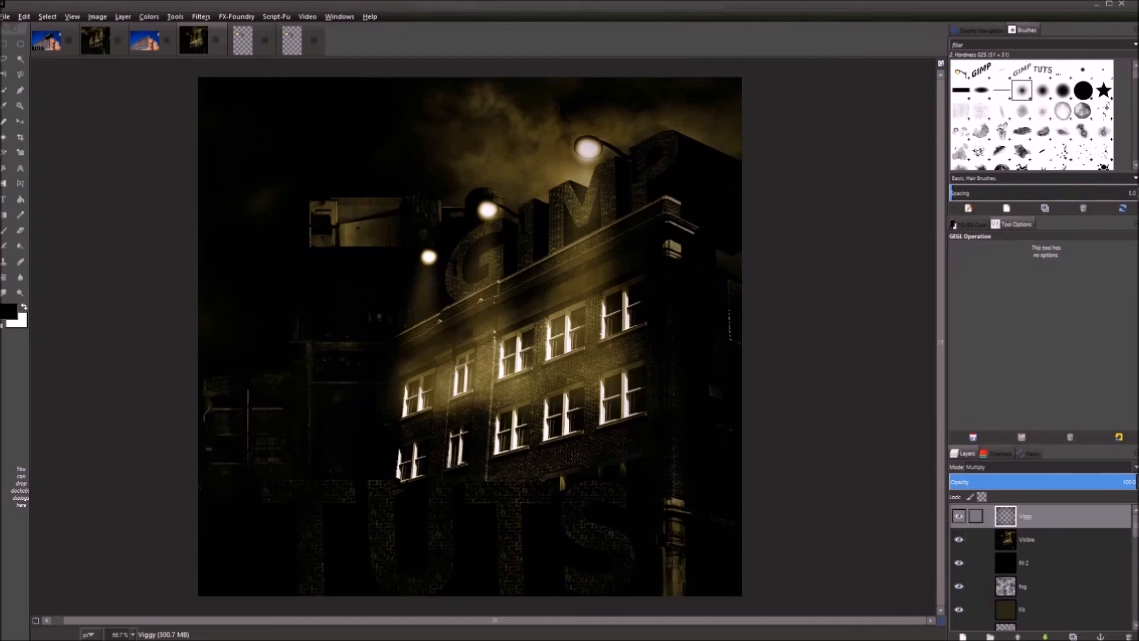
Inspect the composite's building and TUTS brickwork at 200% and hide the Visible layer below Viggy
{"action": "key", "text": "2"}
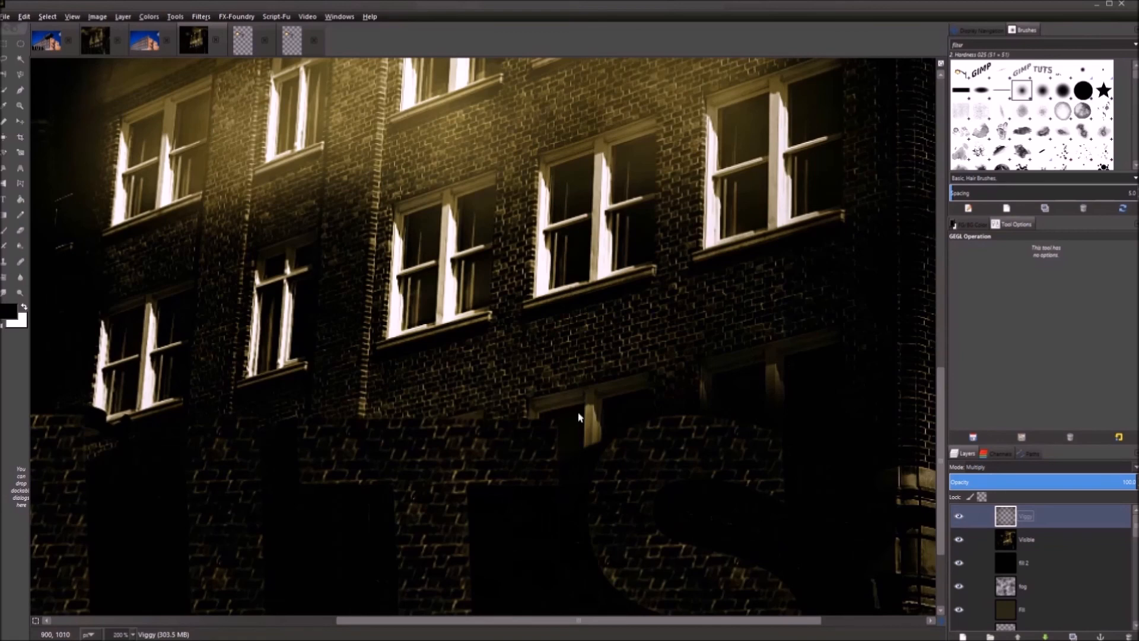
{"action": "scroll", "coordinate": [573, 419], "scroll_direction": "up", "scroll_amount": 1}
{"action": "scroll", "coordinate": [554, 384], "scroll_direction": "down", "scroll_amount": 4}
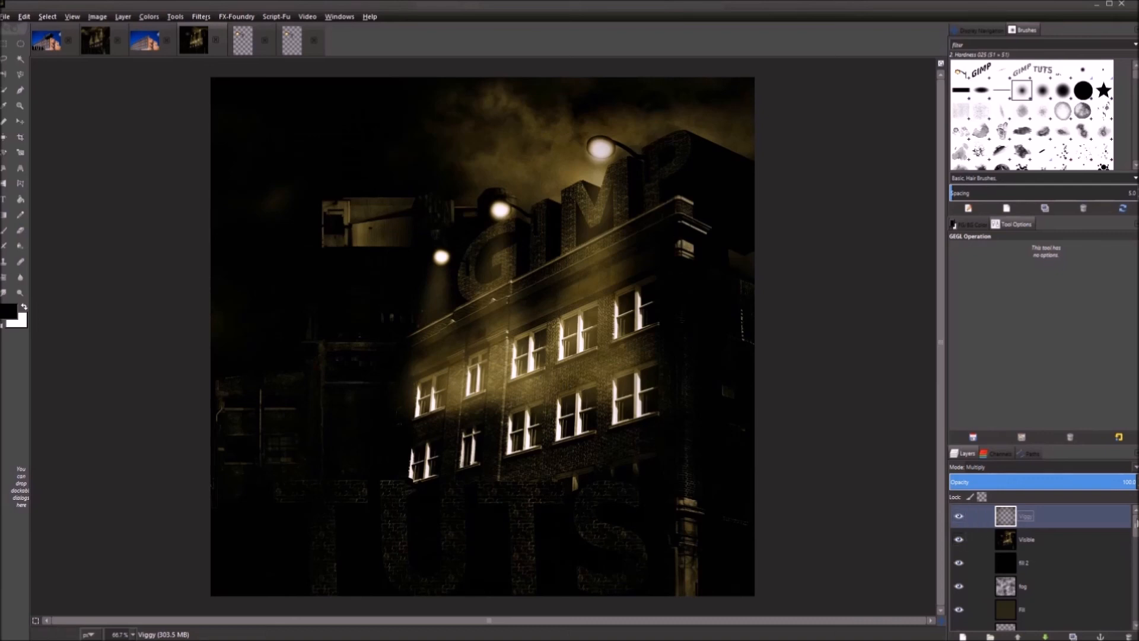
{"action": "left_click_drag", "start_coordinate": [1135, 524], "coordinate": [1136, 525]}
{"action": "left_click", "coordinate": [958, 537]}
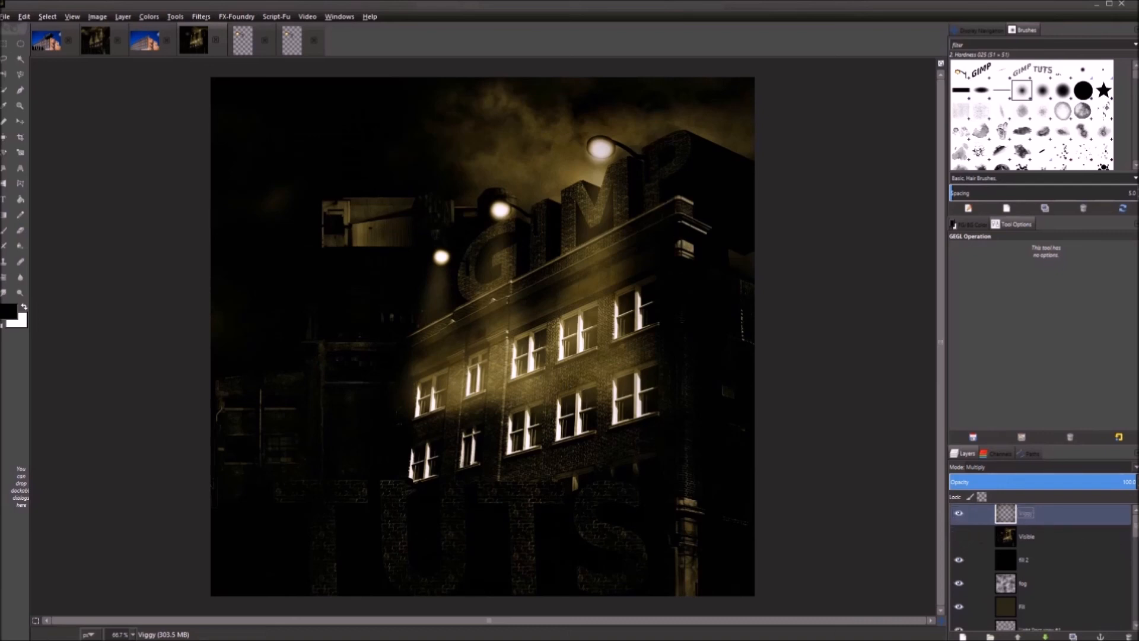
Try shifting the clouds layer slightly with the Move tool and undo the move
{"action": "scroll", "coordinate": [1041, 563], "scroll_direction": "down", "scroll_amount": 5}
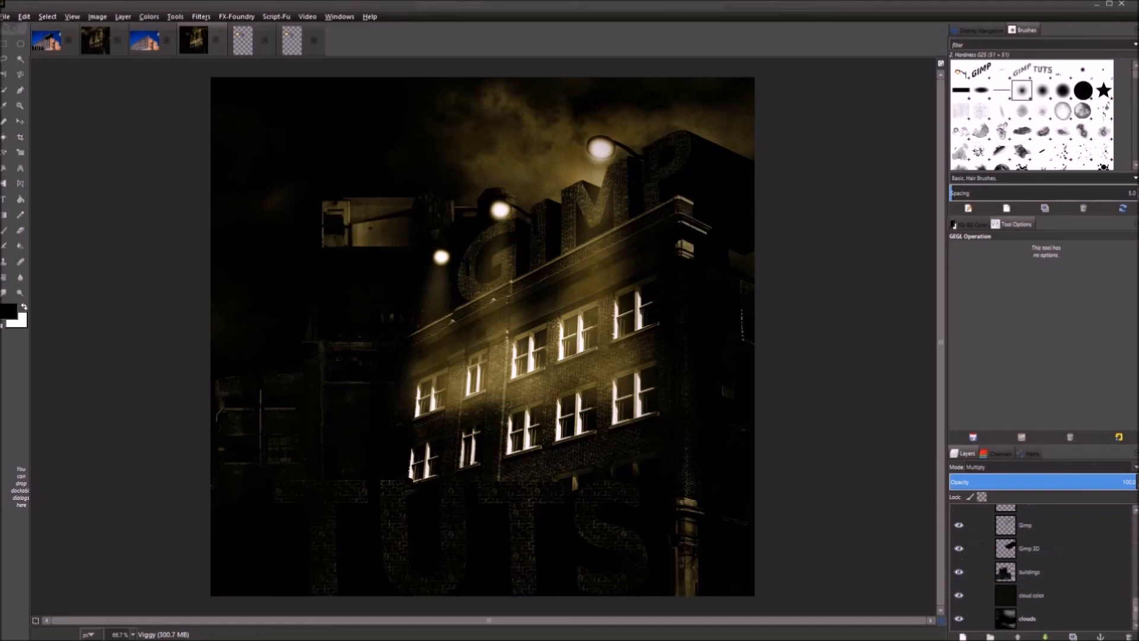
{"action": "left_click", "coordinate": [1010, 620]}
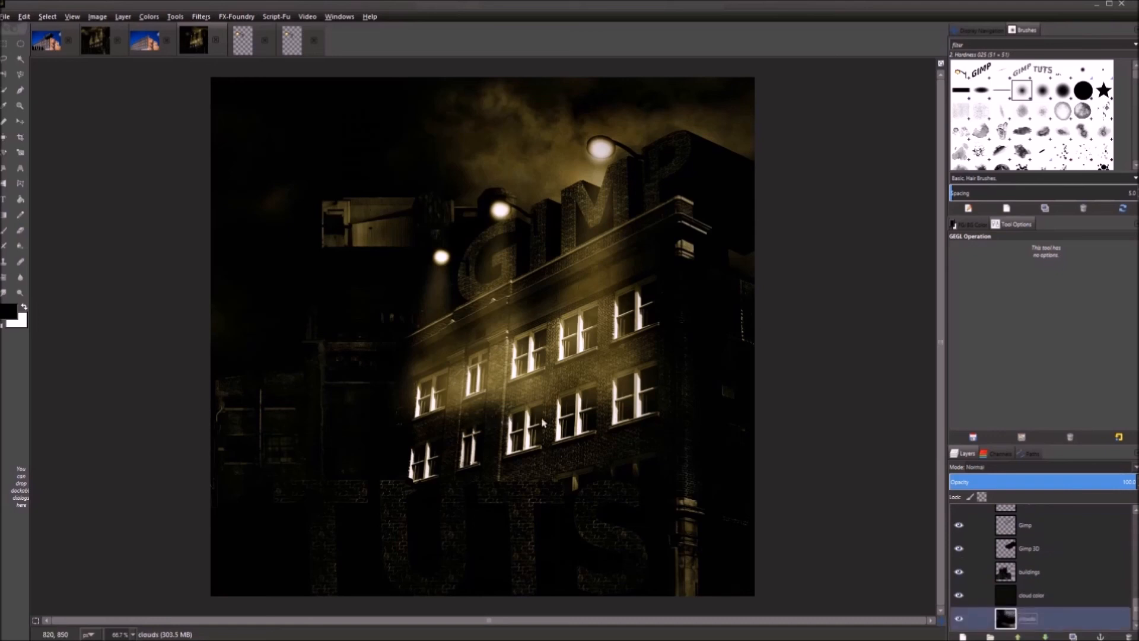
{"action": "key", "text": "m"}
{"action": "mouse_move", "coordinate": [583, 438]}
{"action": "left_mouse_down"}
{"action": "mouse_move", "coordinate": [544, 437]}
{"action": "mouse_move", "coordinate": [586, 435]}
{"action": "left_mouse_up"}
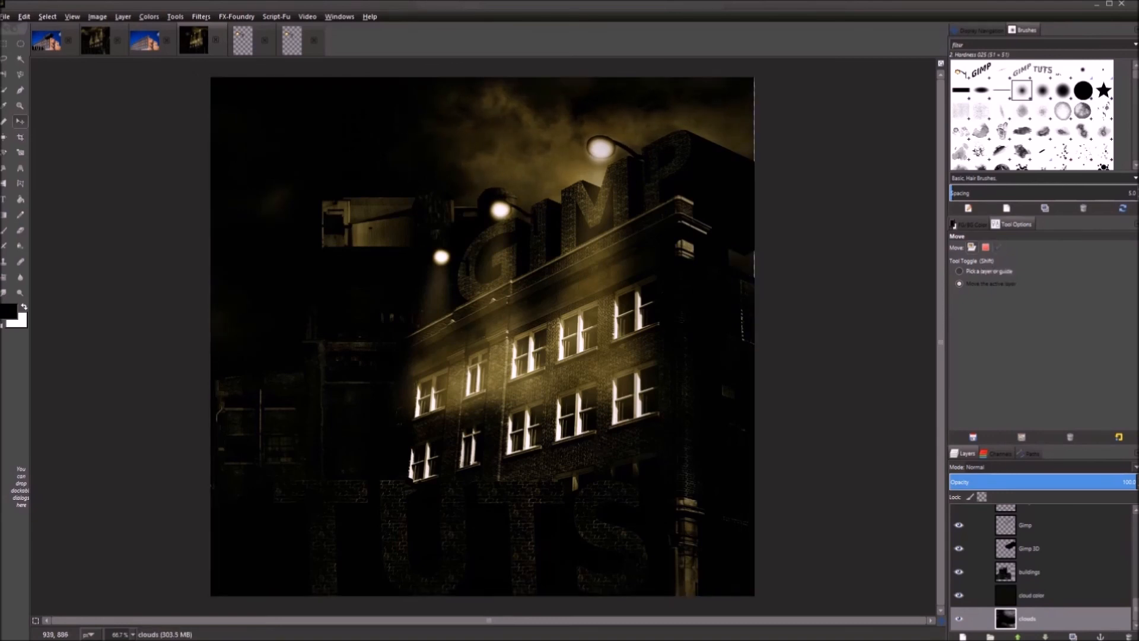
{"action": "key", "text": "ctrl+z"}
{"action": "scroll", "coordinate": [1009, 563], "scroll_direction": "up", "scroll_amount": 5}
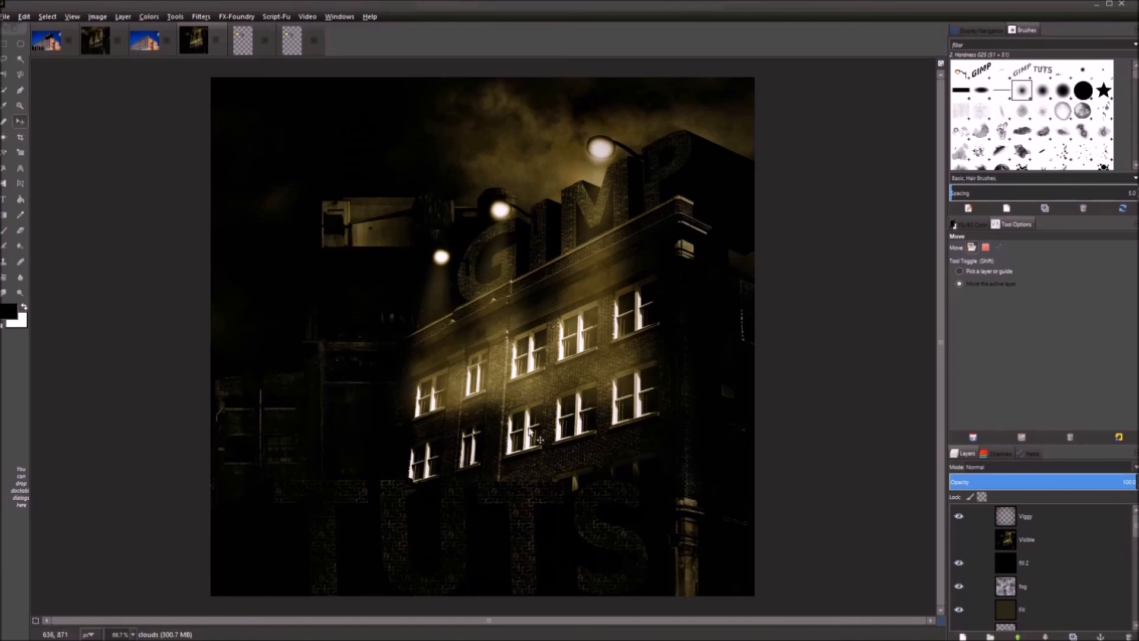
{"action": "scroll", "coordinate": [593, 400], "scroll_direction": "up", "scroll_amount": 2}
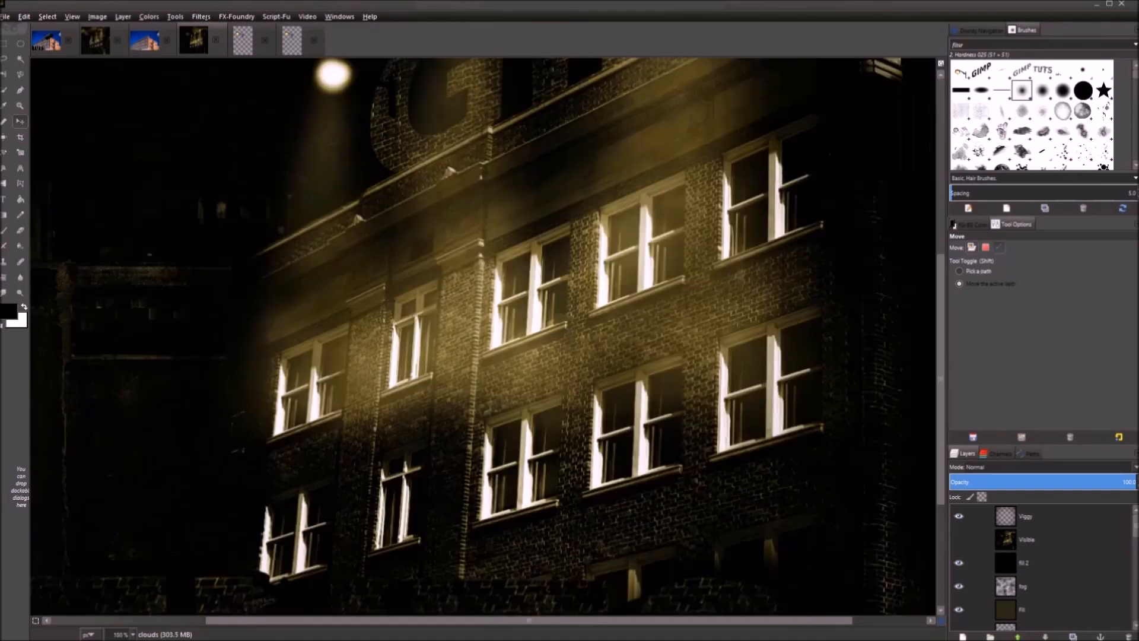
{"action": "scroll", "coordinate": [594, 400], "scroll_direction": "down", "scroll_amount": 2}
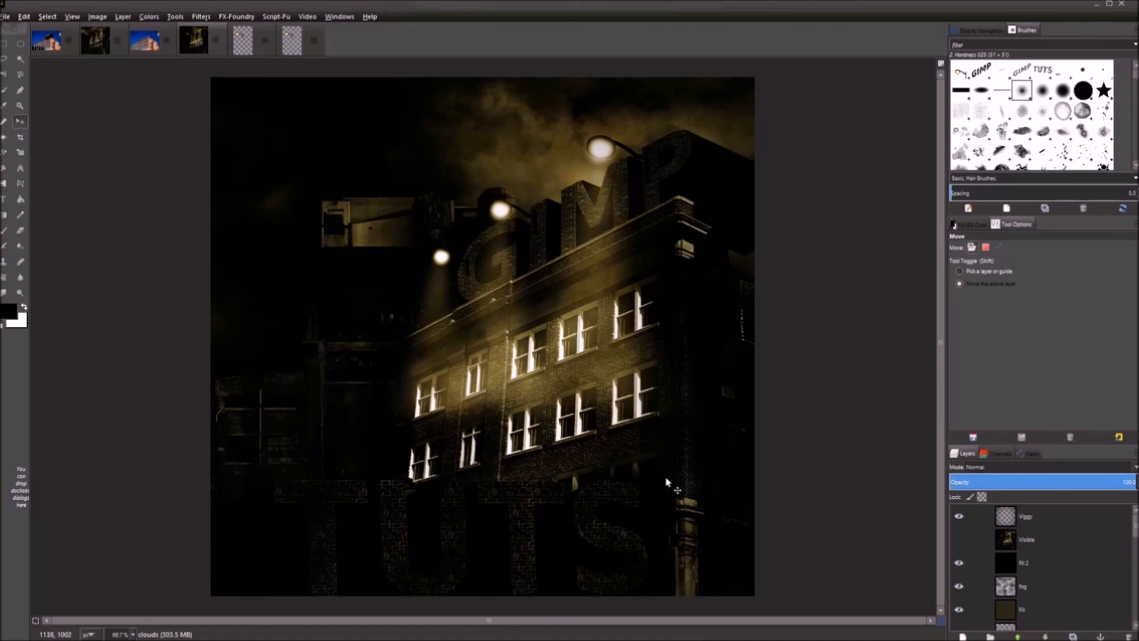
{"action": "key", "text": "1"}
{"action": "key", "text": "minus"}
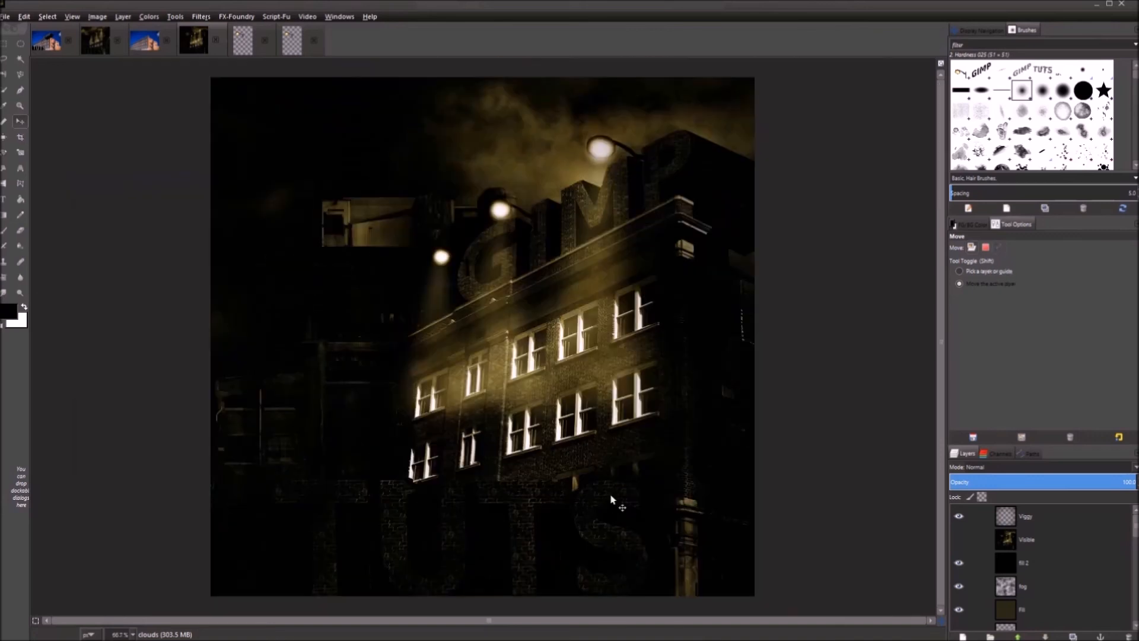